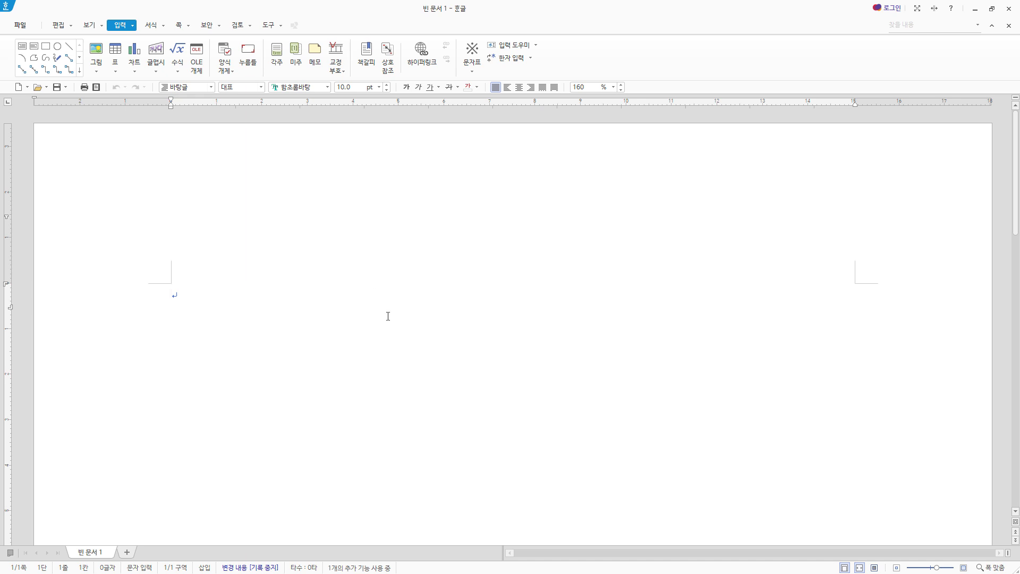
Step: Save the document in the ITQ folder as a 한글 문서 (*.hwp) file named with the examinee number and name
{"action": "left_click", "coordinate": [56, 87]}
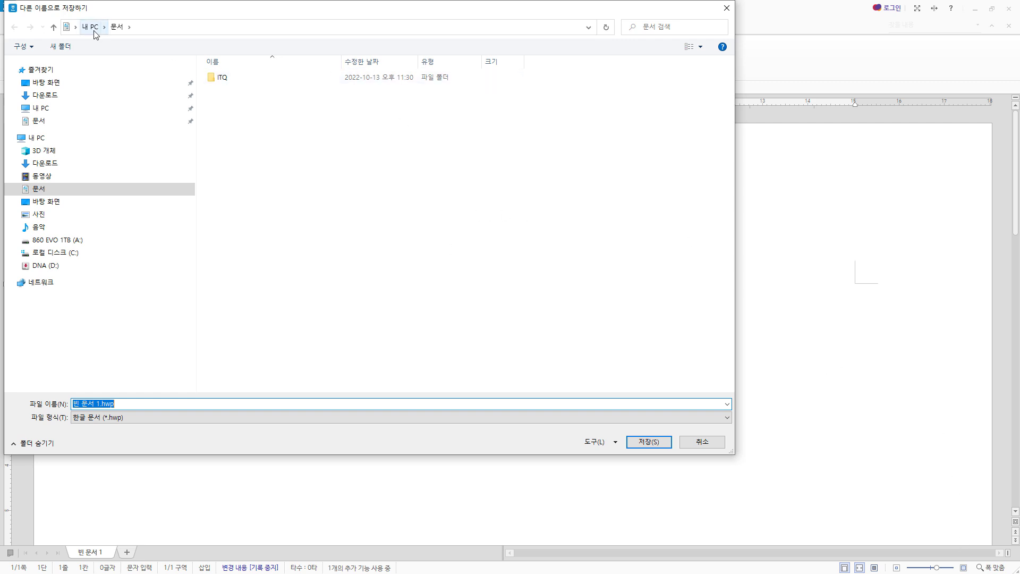
{"action": "double_click", "coordinate": [235, 80]}
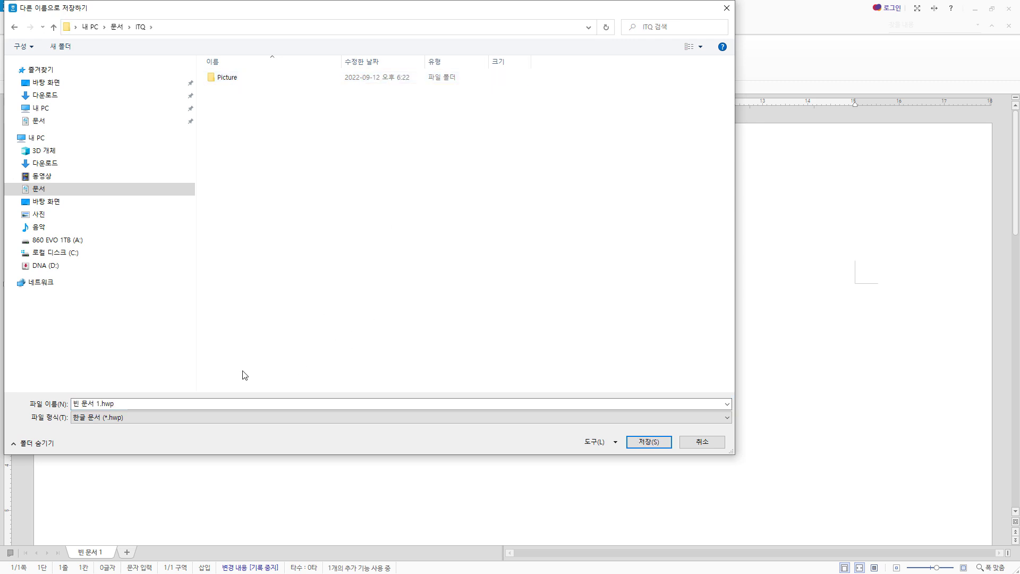
{"action": "left_click_drag", "start_coordinate": [155, 404], "coordinate": [66, 405]}
{"action": "type", "text": "12345678-홍길동"}
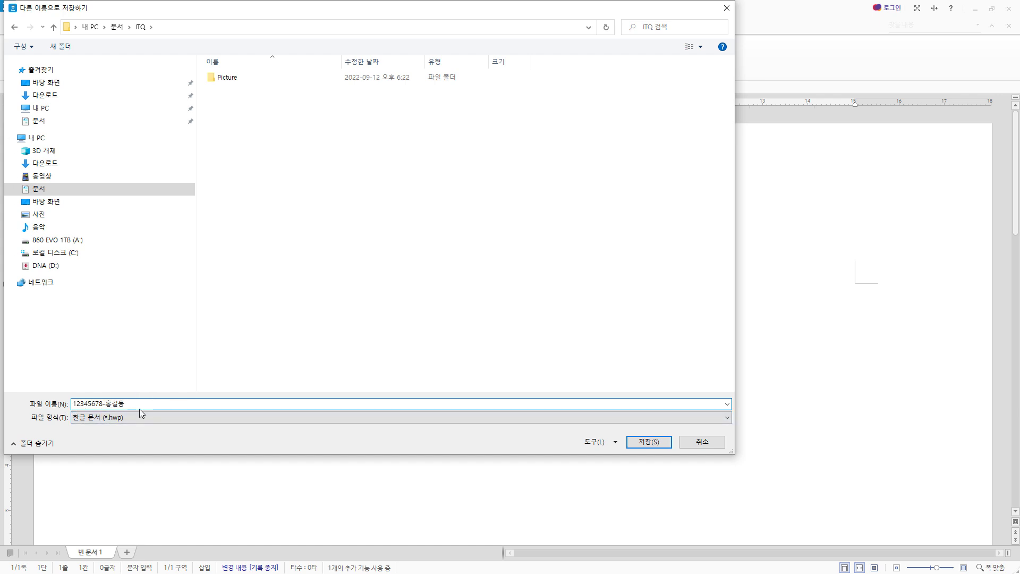
{"action": "left_click", "coordinate": [168, 419]}
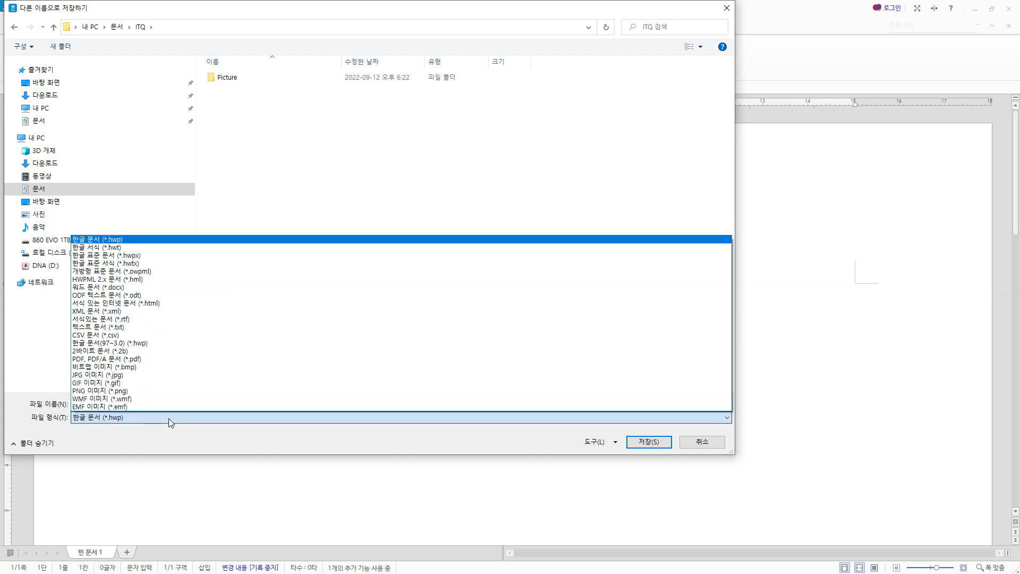
{"action": "left_click", "coordinate": [201, 240]}
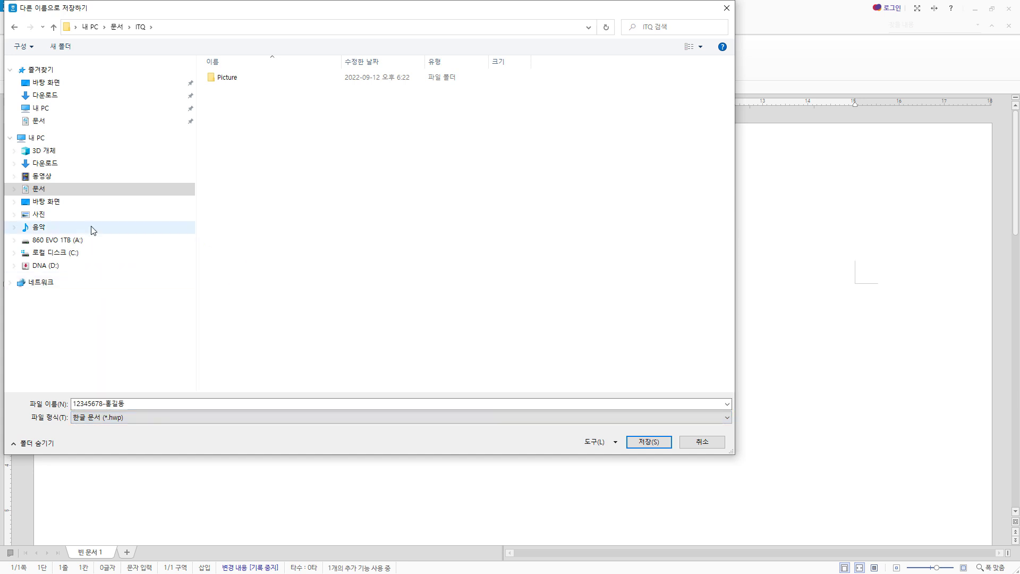
{"action": "left_click", "coordinate": [648, 442]}
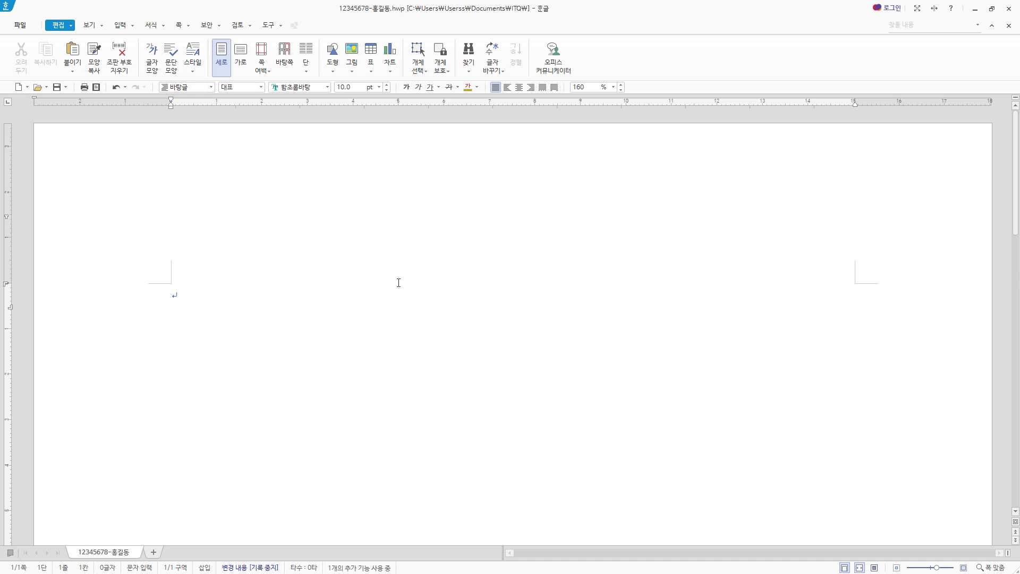
Step: Switch the font colour palette to the 오피스 theme
{"action": "left_click", "coordinate": [477, 88]}
{"action": "left_click", "coordinate": [575, 128]}
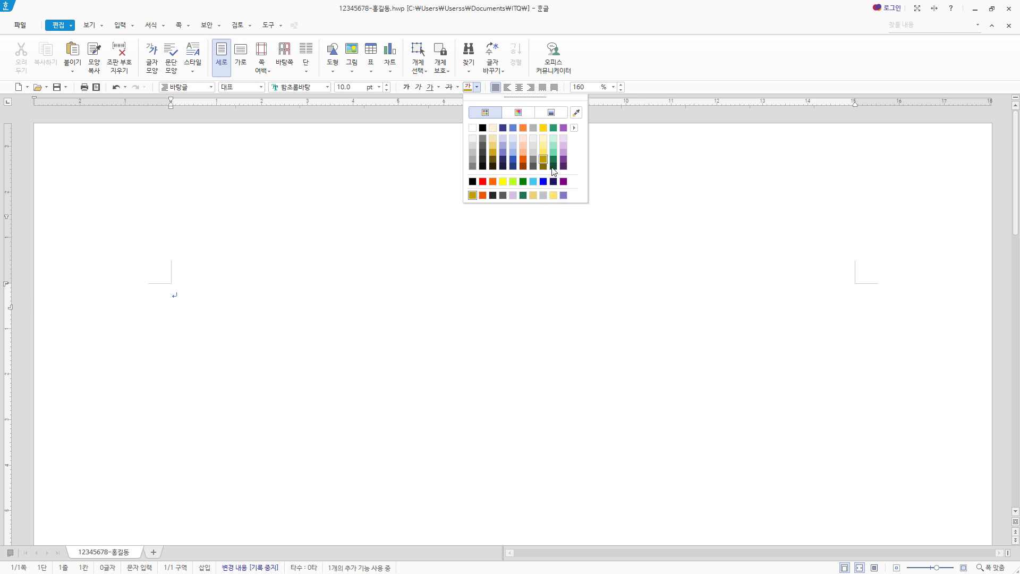
{"action": "left_click", "coordinate": [575, 128]}
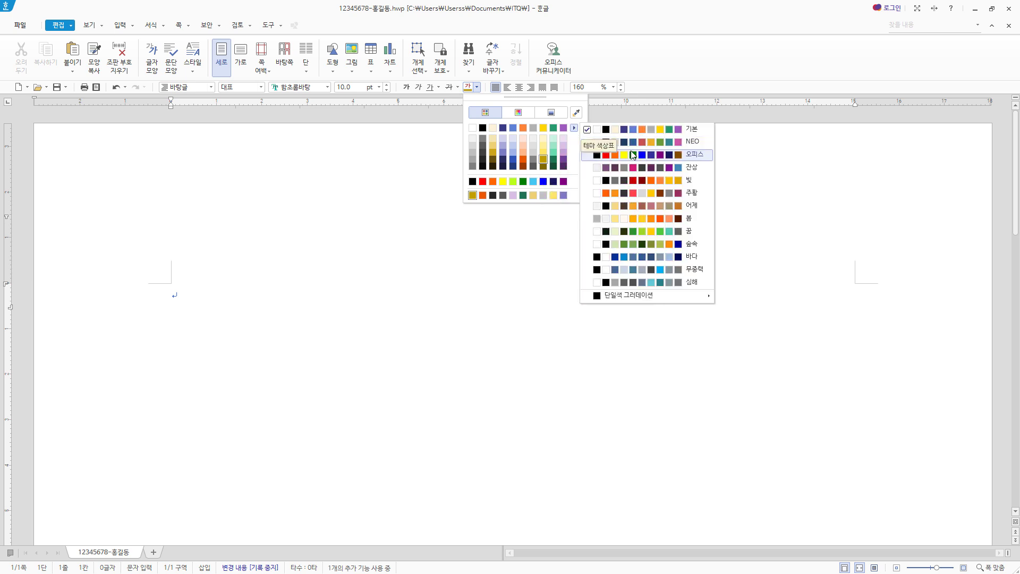
{"action": "left_click", "coordinate": [661, 158]}
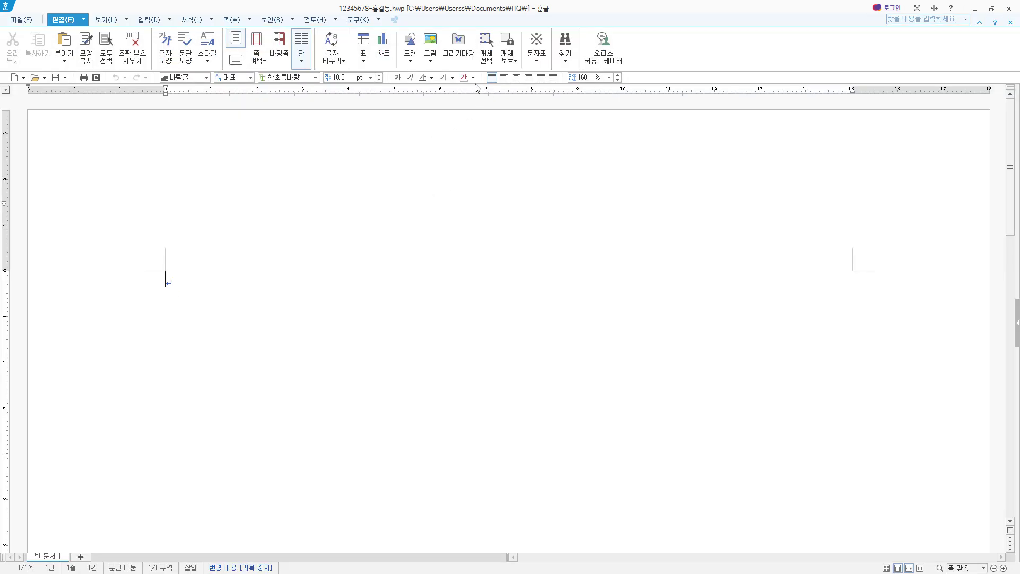
Step: Look at the extended colour choices of the font colour picker and return to the theme colours
{"action": "left_click", "coordinate": [474, 78]}
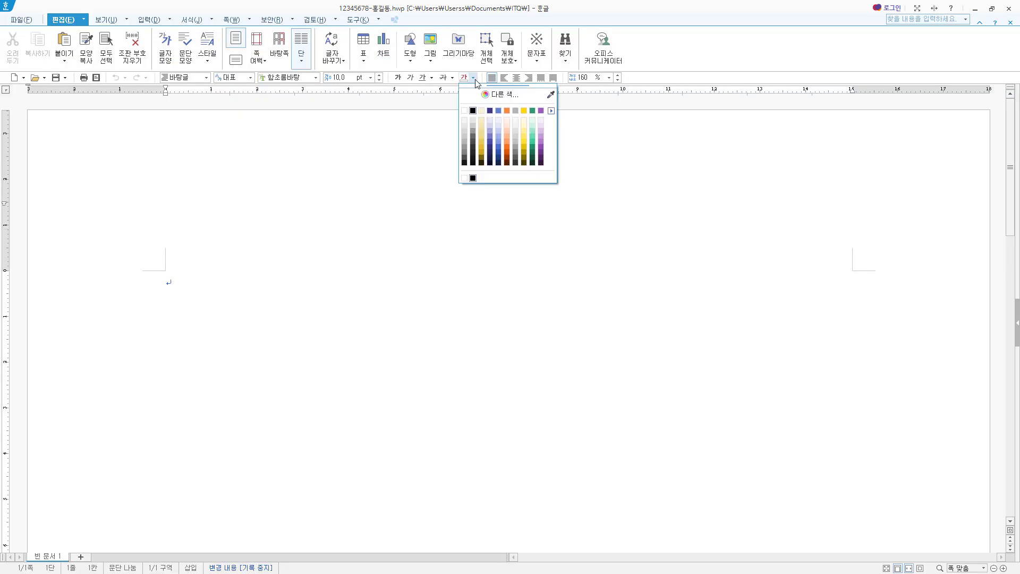
{"action": "left_click", "coordinate": [499, 94]}
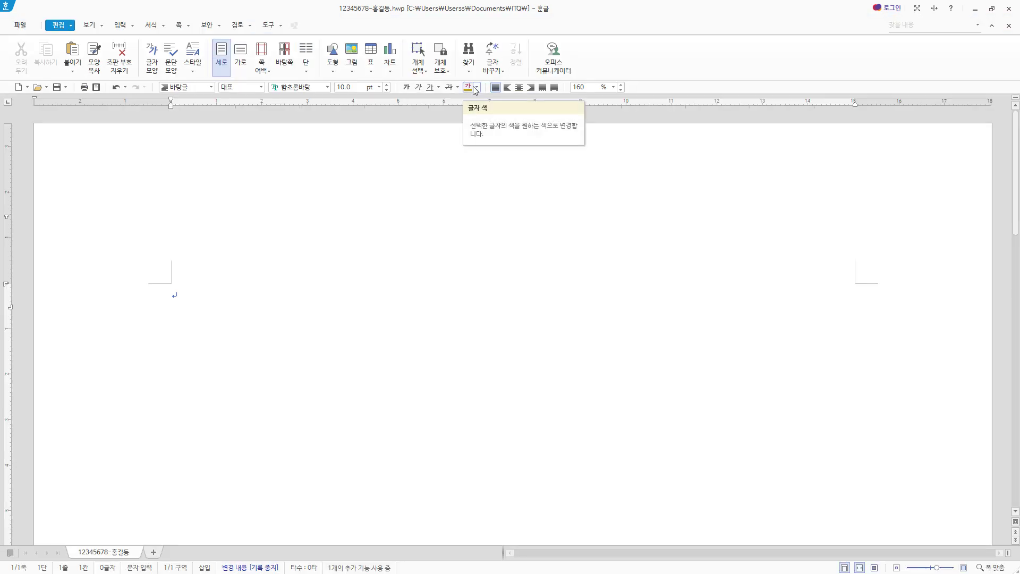
{"action": "left_click", "coordinate": [476, 87]}
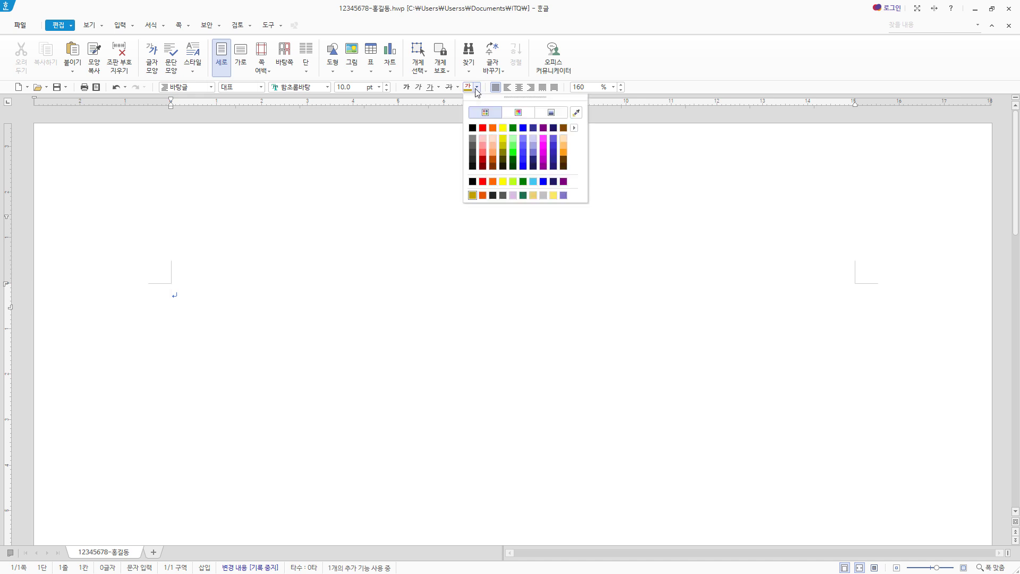
{"action": "left_click", "coordinate": [524, 114]}
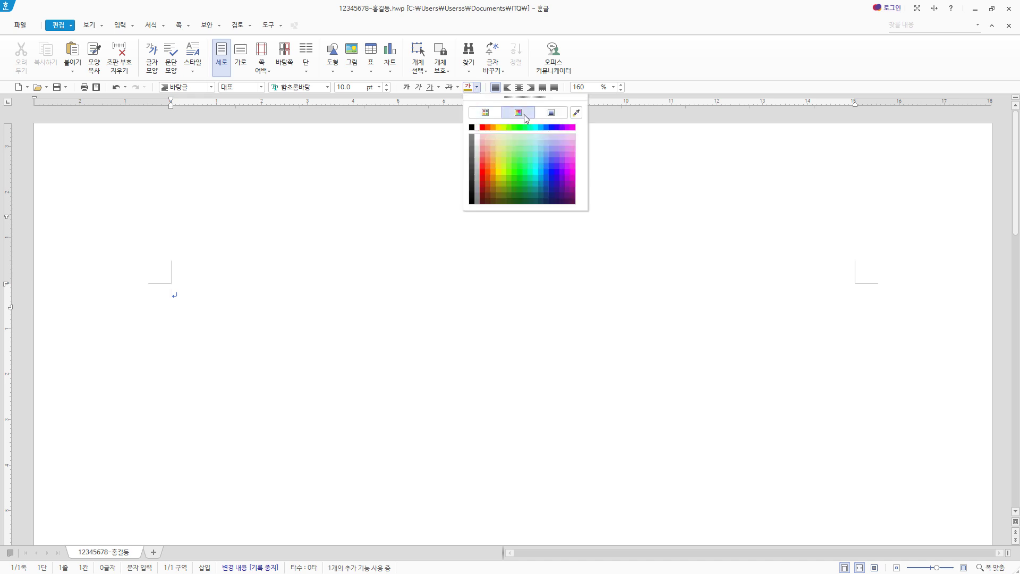
{"action": "left_click", "coordinate": [486, 114]}
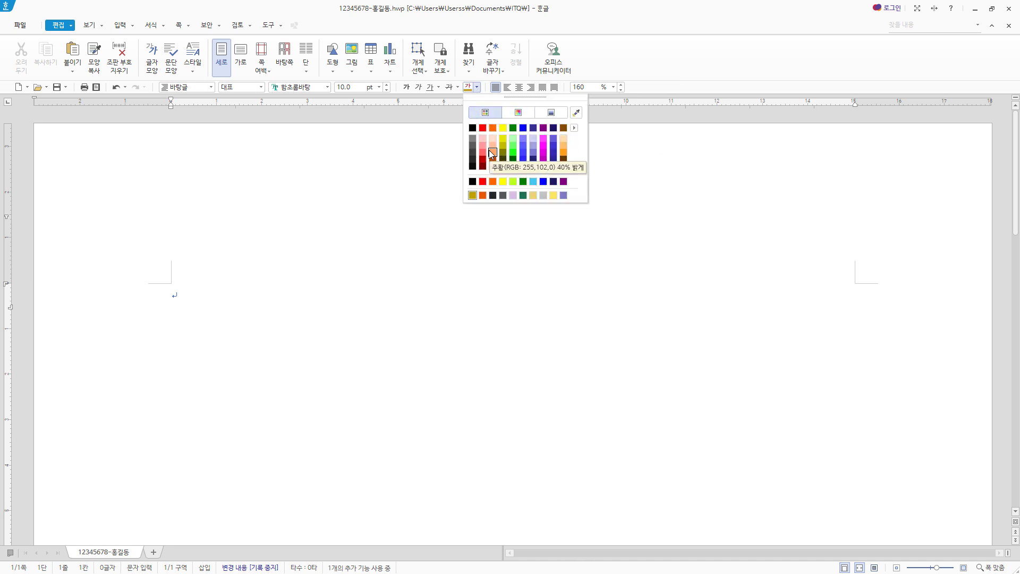
Step: Switch the font colour palette to the 기본 theme and set the font colour to white
{"action": "left_click", "coordinate": [574, 127]}
{"action": "left_click", "coordinate": [638, 129]}
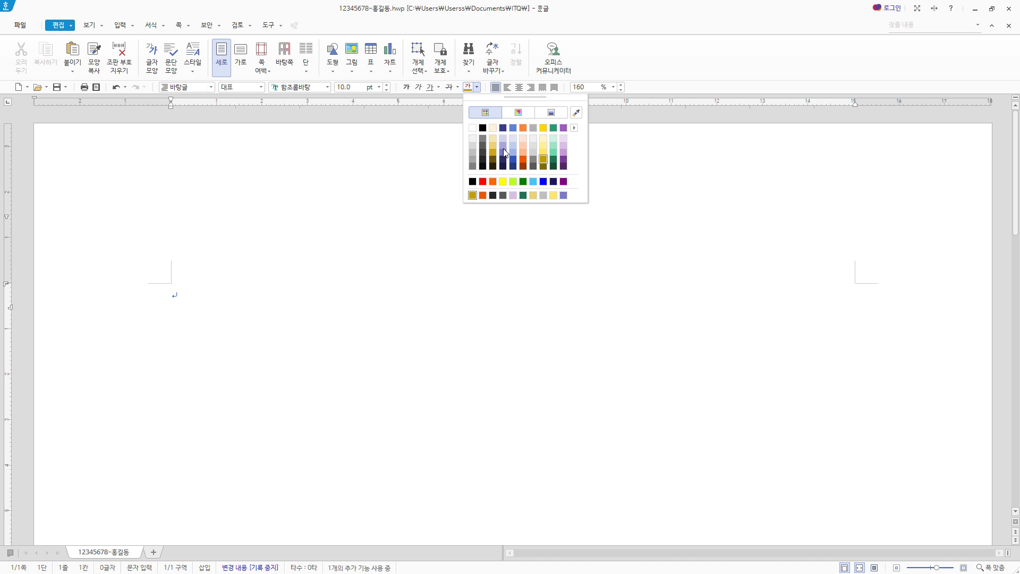
{"action": "left_click", "coordinate": [471, 129]}
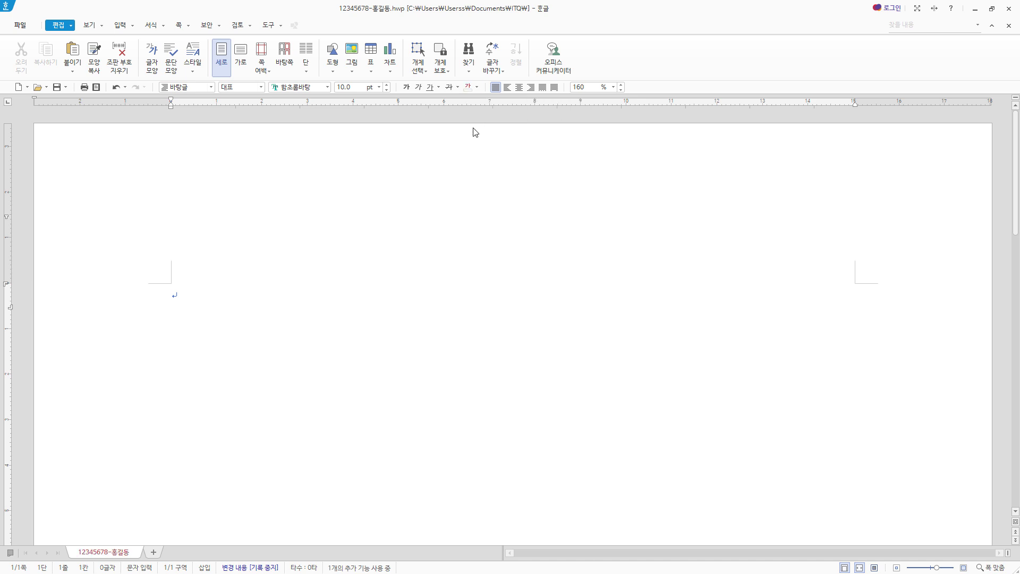
Step: Switch the font colour palette to the 오피스 theme and set the font colour to black
{"action": "left_click", "coordinate": [478, 88]}
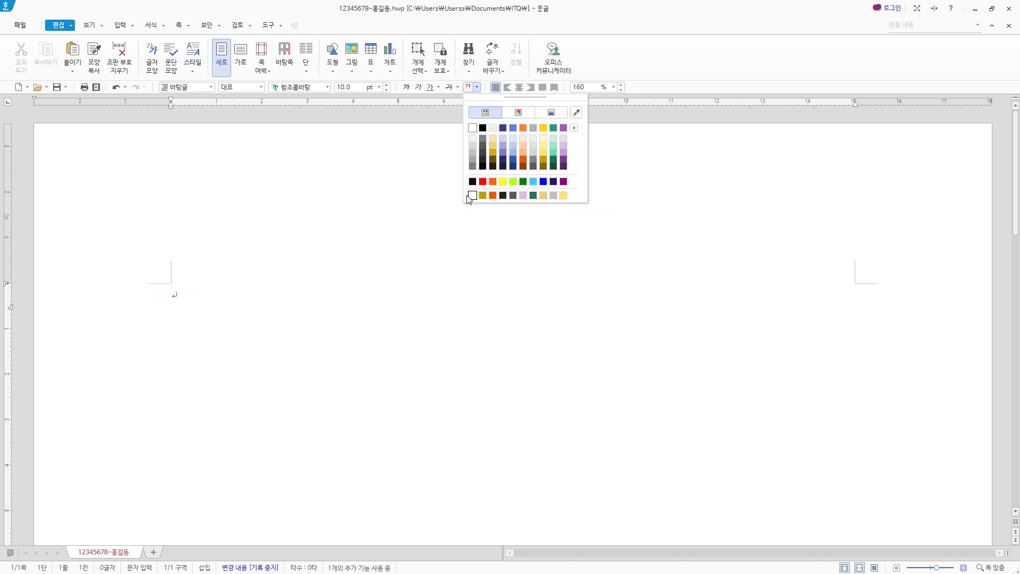
{"action": "left_click", "coordinate": [574, 128]}
{"action": "left_click", "coordinate": [654, 164]}
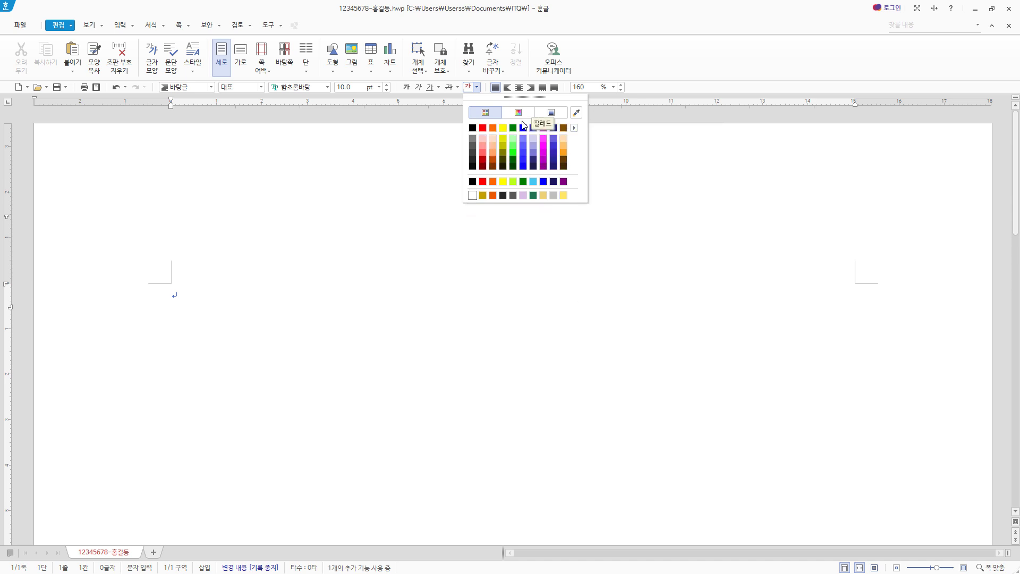
{"action": "left_click", "coordinate": [472, 128]}
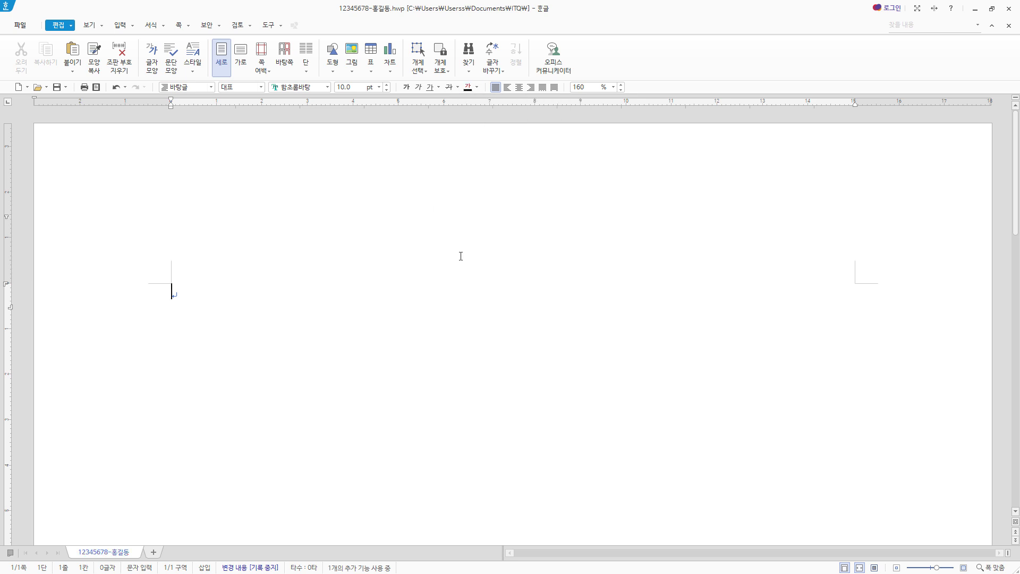
Step: Set the font colour palette back to the 기본 theme
{"action": "left_click", "coordinate": [477, 87]}
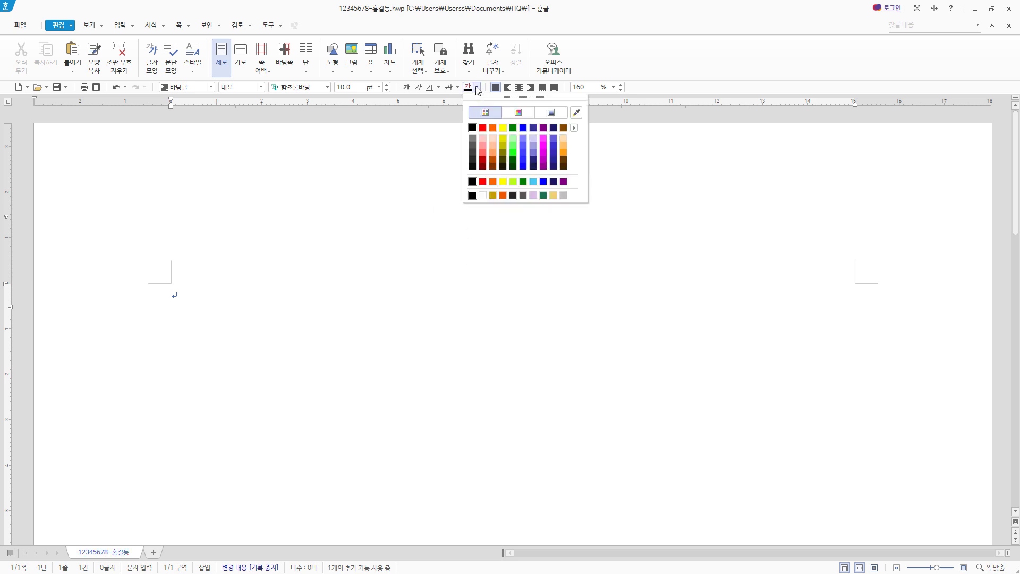
{"action": "left_click", "coordinate": [574, 133]}
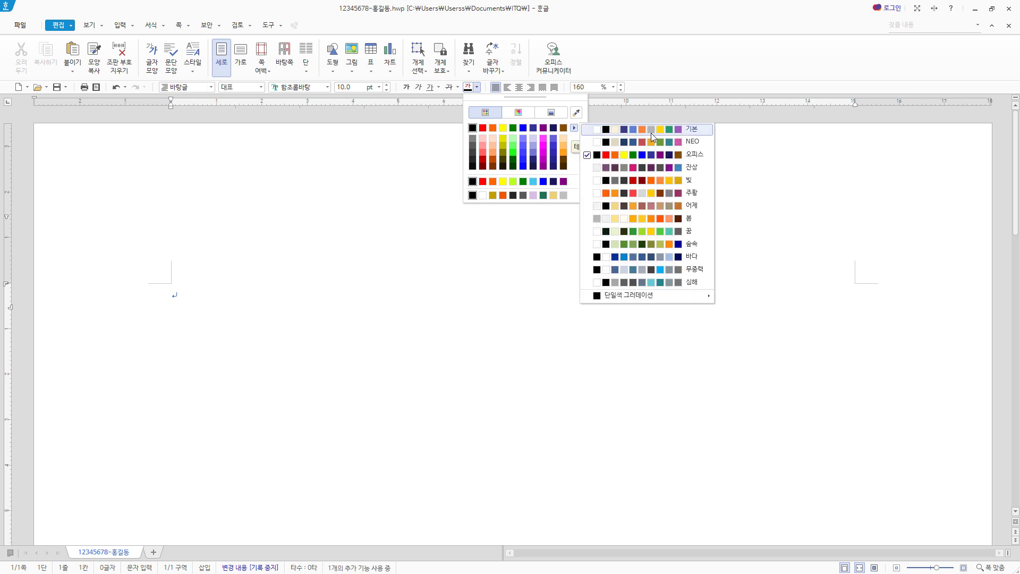
{"action": "left_click", "coordinate": [651, 133]}
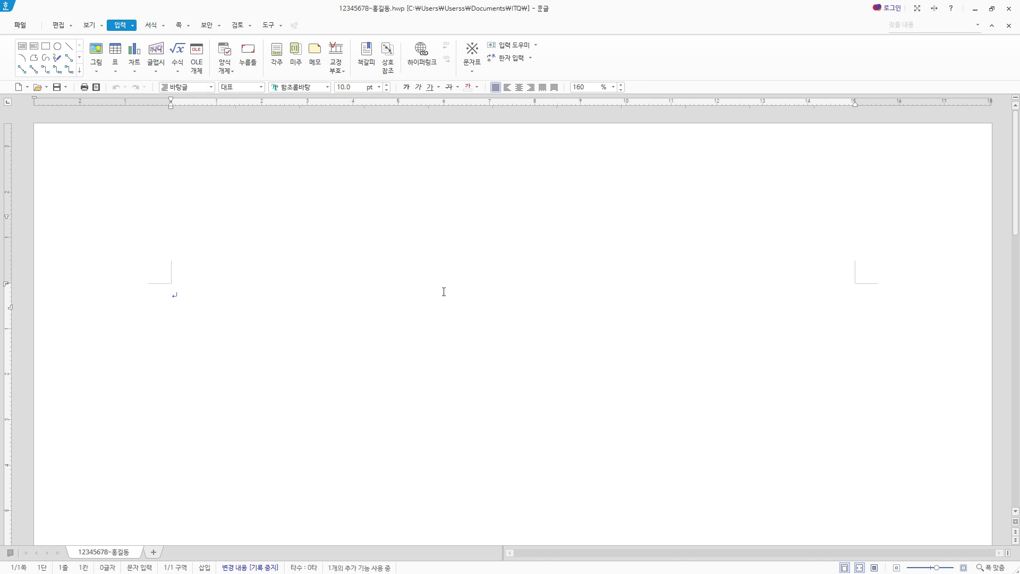
Step: Set the page margins to 11 mm for left and right and 10 mm for top, header, footer and bottom
{"action": "key", "text": "F7"}
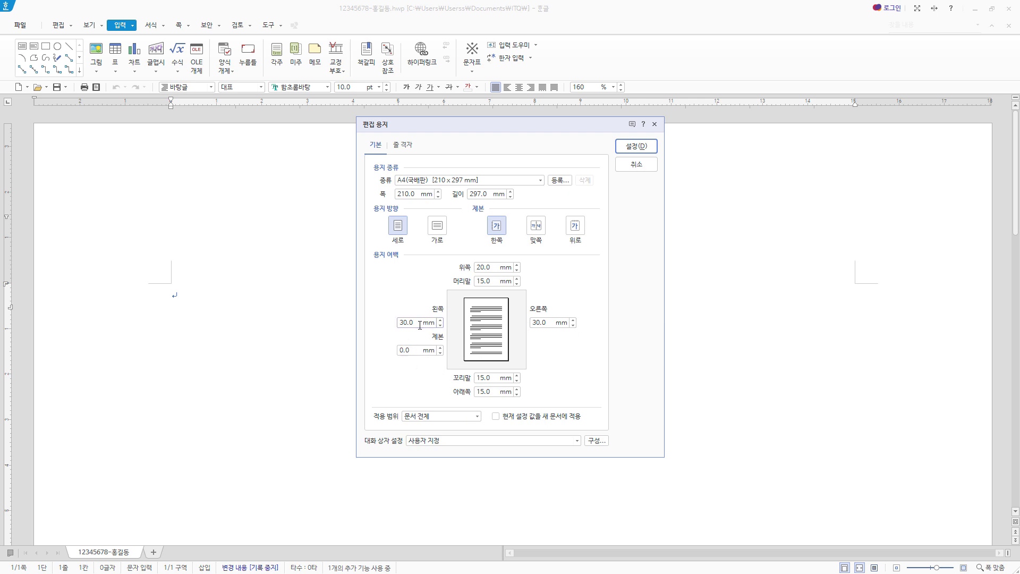
{"action": "left_click_drag", "start_coordinate": [418, 324], "coordinate": [374, 325]}
{"action": "type", "text": "11"}
{"action": "left_click", "coordinate": [544, 323]}
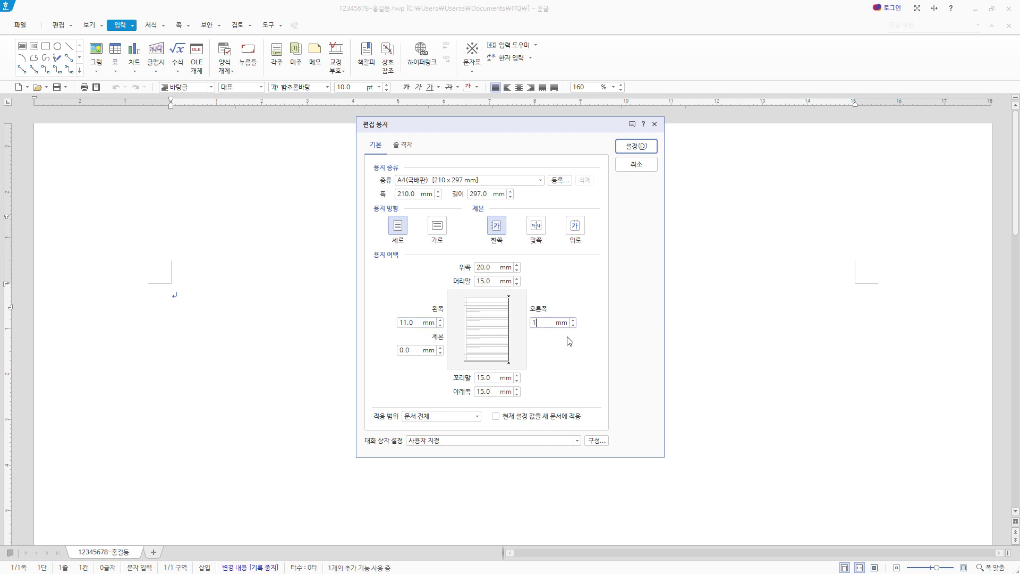
{"action": "type", "text": "11"}
{"action": "left_click_drag", "start_coordinate": [510, 267], "coordinate": [476, 281]}
{"action": "type", "text": "1010"}
{"action": "type", "text": "10"}
{"action": "left_click_drag", "start_coordinate": [510, 377], "coordinate": [468, 392]}
{"action": "type", "text": "10"}
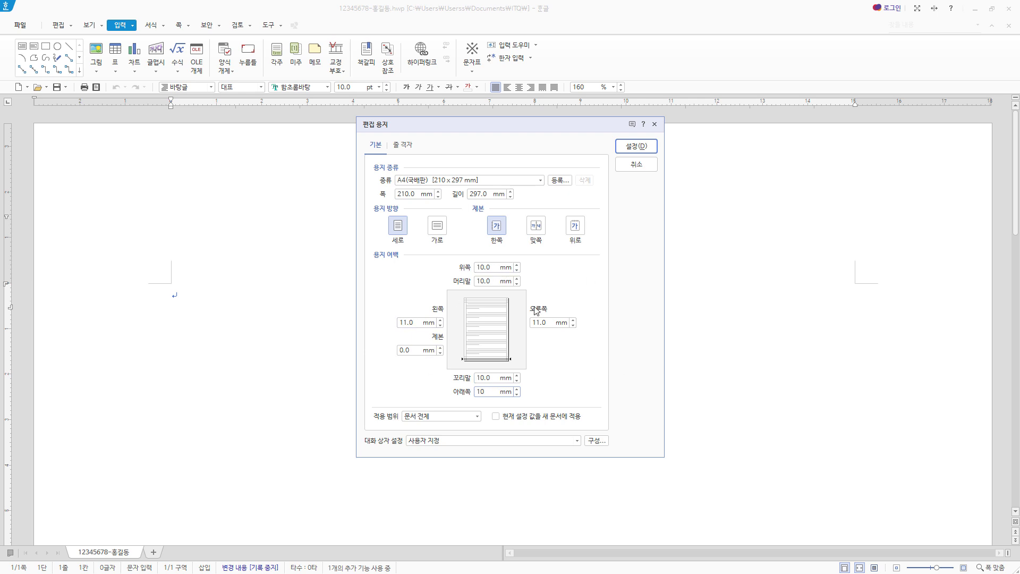
{"action": "left_click", "coordinate": [637, 147]}
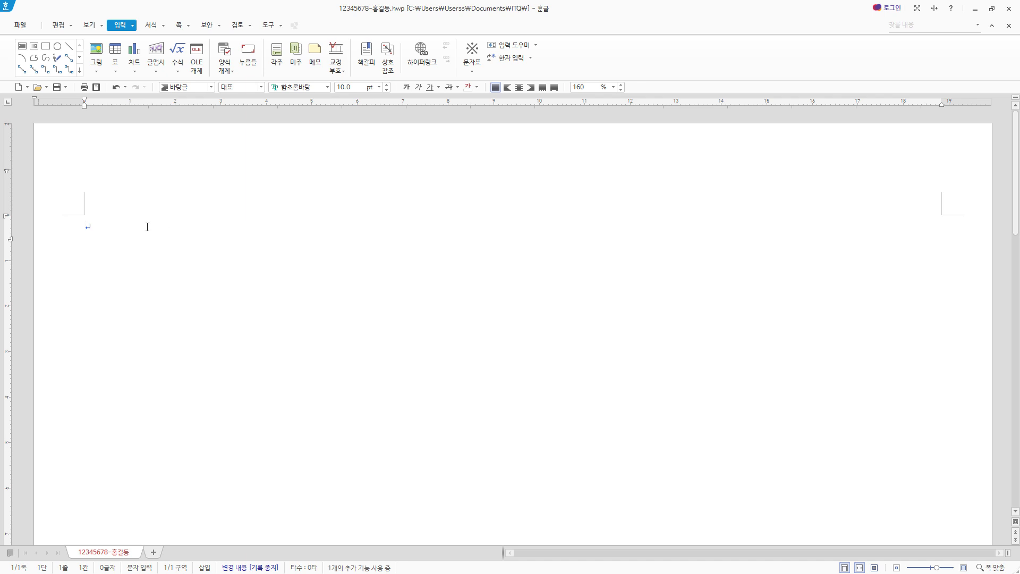
Step: Enter "1." and "2." on the first page with three blank lines between, add three line breaks and insert a section break
{"action": "type", "text": "1."}
{"action": "key", "text": "Return"}
{"action": "key", "text": "Return"}
{"action": "key", "text": "Return"}
{"action": "key", "text": "Return"}
{"action": "type", "text": "2."}
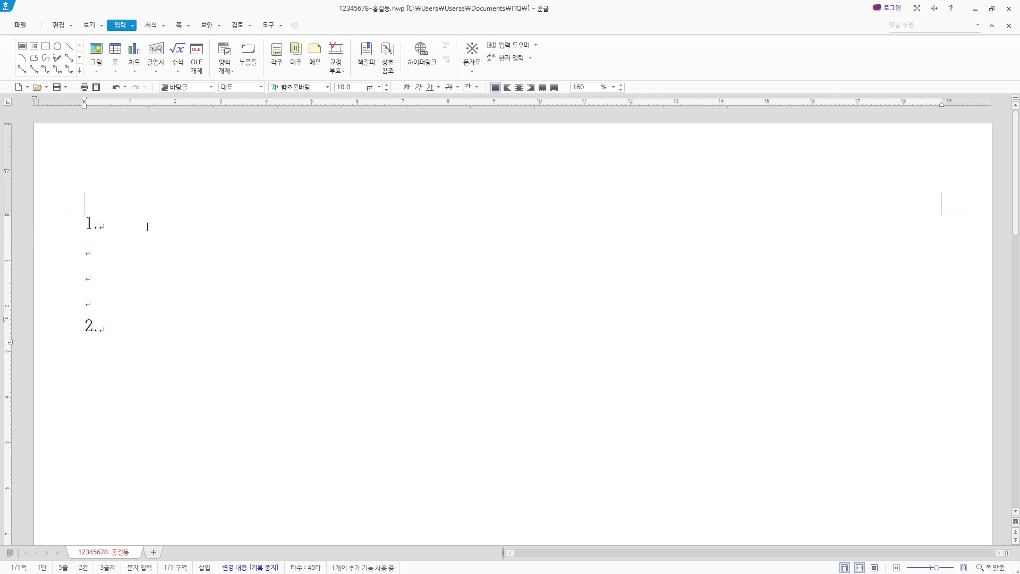
{"action": "key", "text": "Return"}
{"action": "key", "text": "Return"}
{"action": "key", "text": "Return"}
{"action": "left_click", "coordinate": [180, 25]}
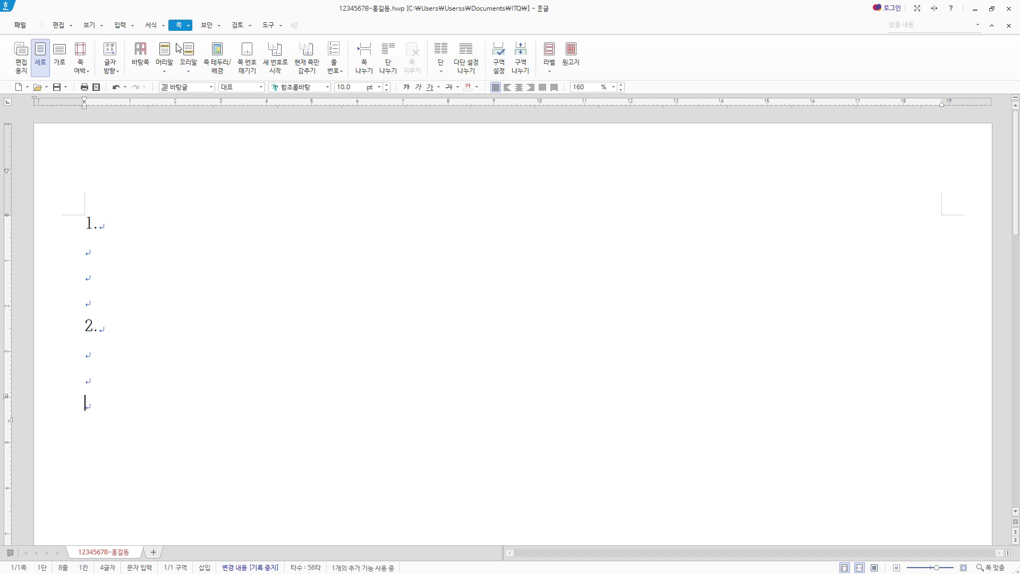
{"action": "left_click", "coordinate": [521, 59]}
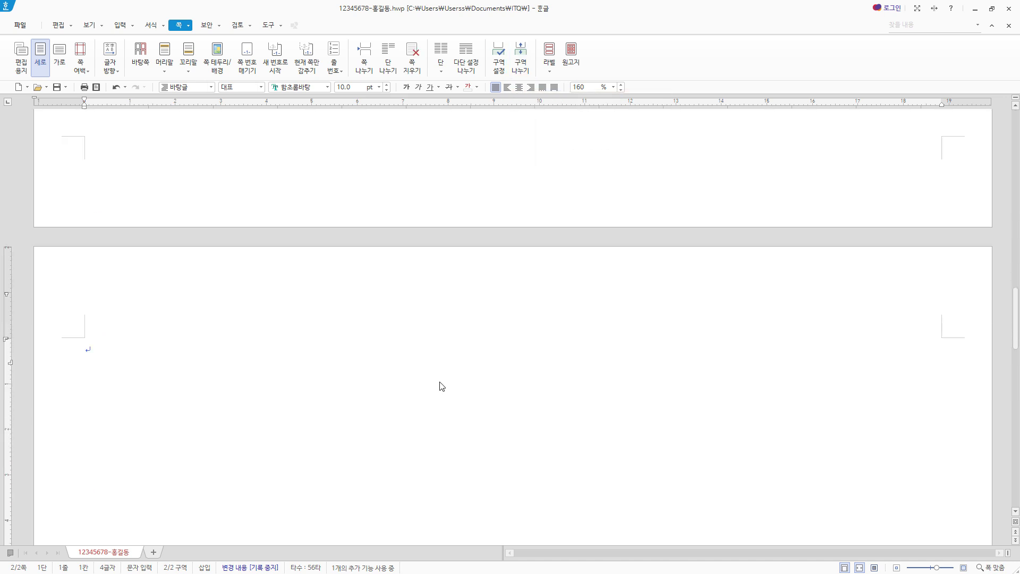
Step: Enter "3." and "4." on the second page with three blank lines between, add three line breaks and insert a section break
{"action": "scroll", "coordinate": [258, 318], "scroll_direction": "down", "scroll_amount": 2}
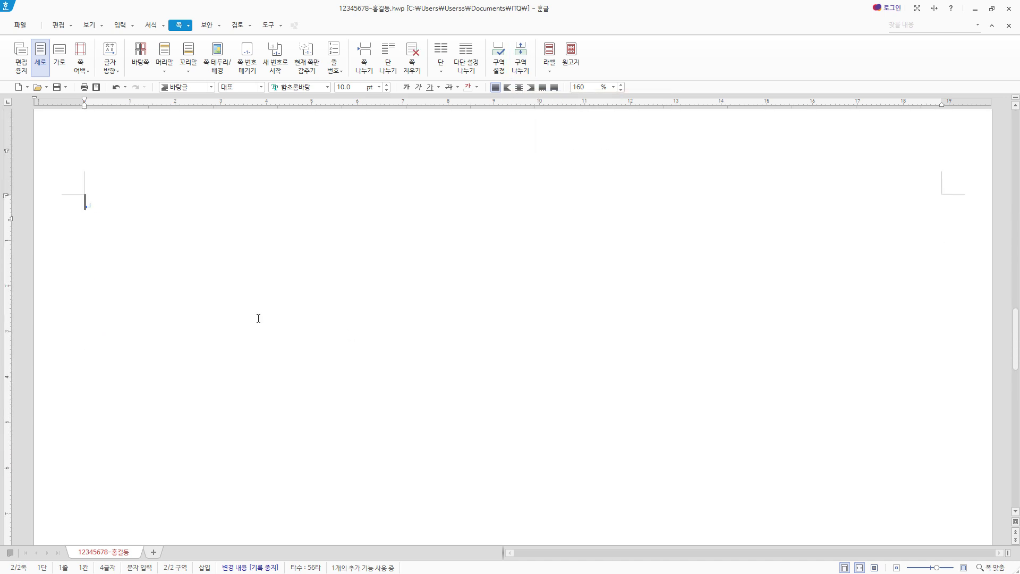
{"action": "type", "text": "3."}
{"action": "key", "text": "Return"}
{"action": "key", "text": "Return"}
{"action": "key", "text": "Return"}
{"action": "key", "text": "Return"}
{"action": "type", "text": "4."}
{"action": "key", "text": "Return"}
{"action": "key", "text": "Return"}
{"action": "key", "text": "Return"}
{"action": "left_click", "coordinate": [520, 77]}
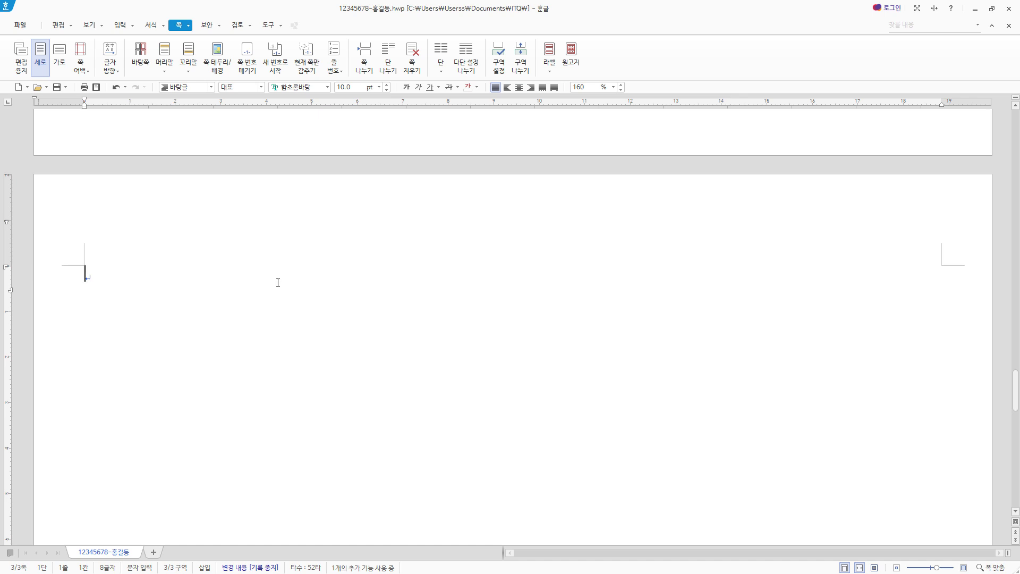
Step: Enter the title "제21회 세계 보안 엑스포" on the third page and insert a bookmark named "보안기술" at its start
{"action": "type", "text": "제21회 세계 보안 엑스포"}
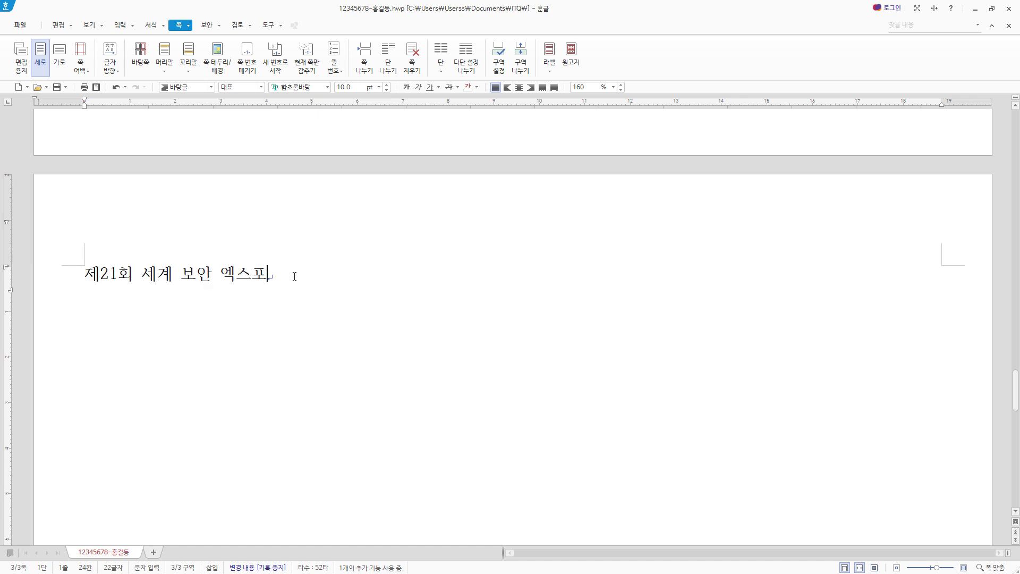
{"action": "left_click", "coordinate": [80, 273]}
{"action": "left_click", "coordinate": [121, 25]}
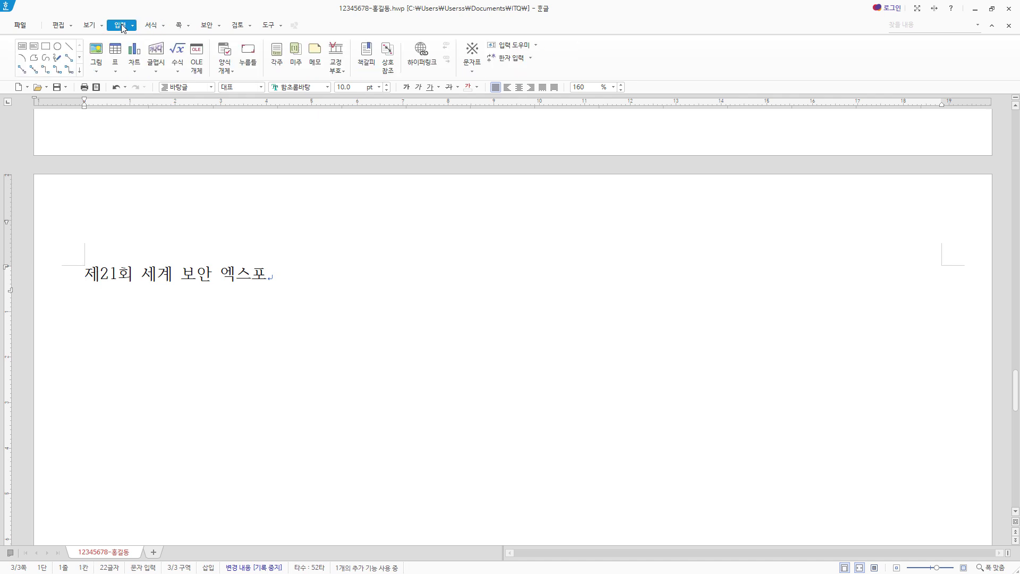
{"action": "left_click", "coordinate": [366, 53]}
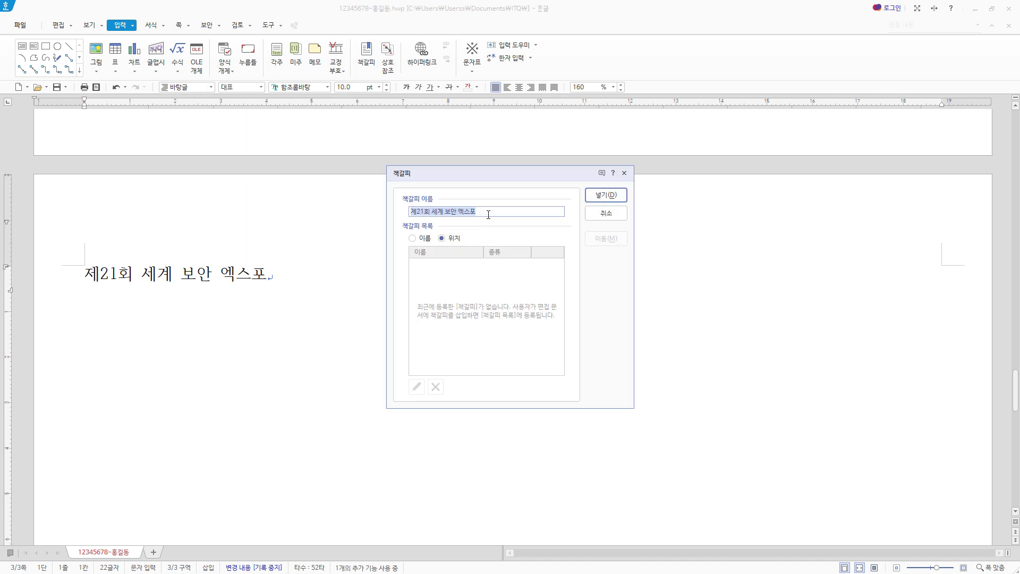
{"action": "type", "text": "보안기술"}
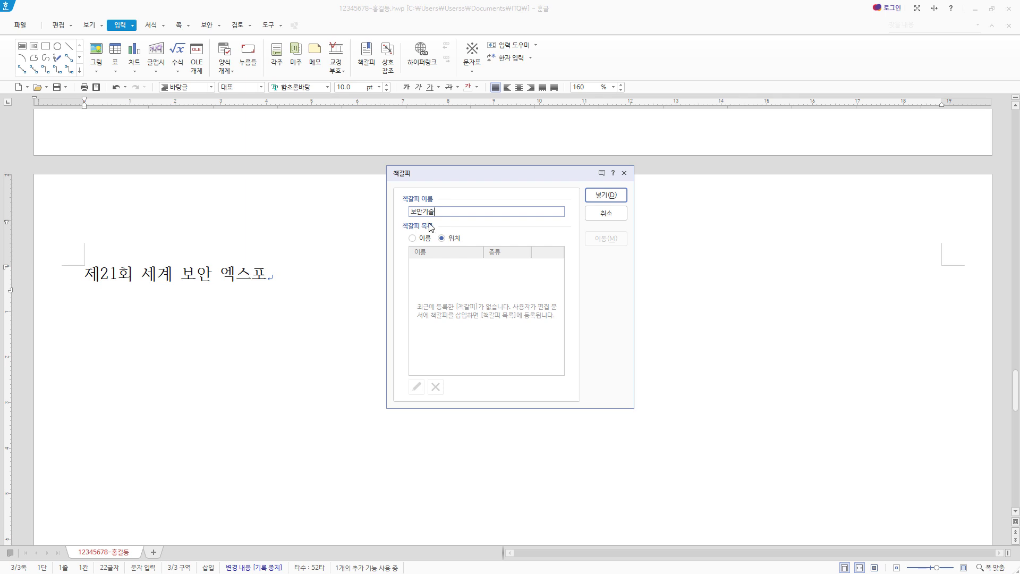
{"action": "left_click", "coordinate": [605, 196]}
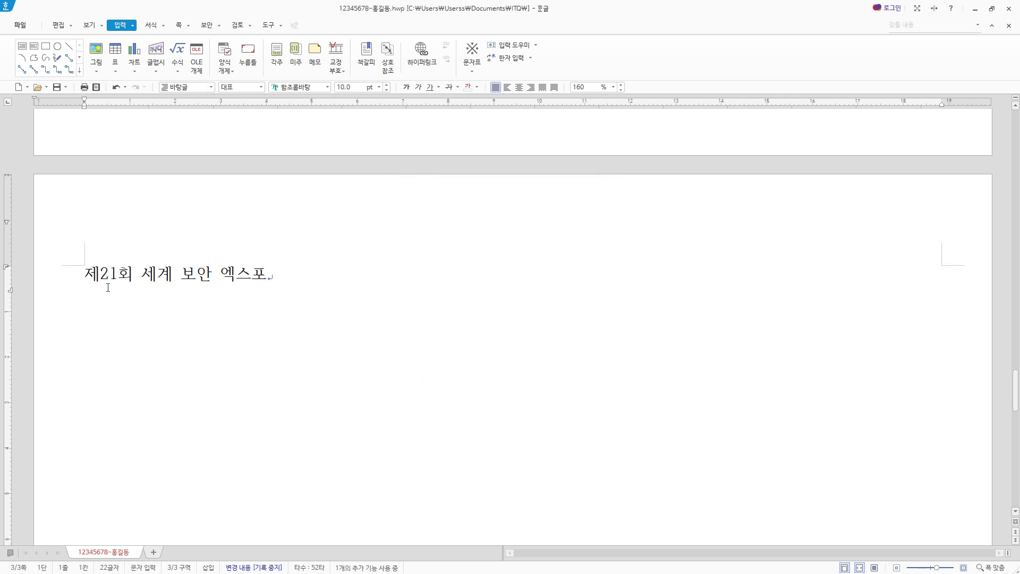
Step: Show the 조판 부호 marks to check the bookmark in front of the title, and hide them again
{"action": "left_click", "coordinate": [88, 25]}
{"action": "left_click", "coordinate": [95, 58]}
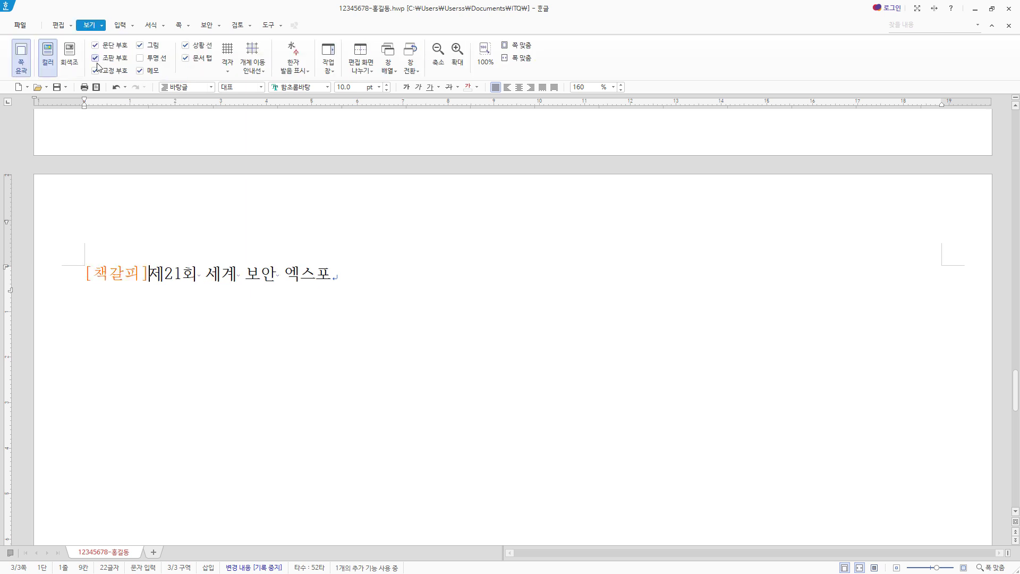
{"action": "left_click", "coordinate": [109, 58]}
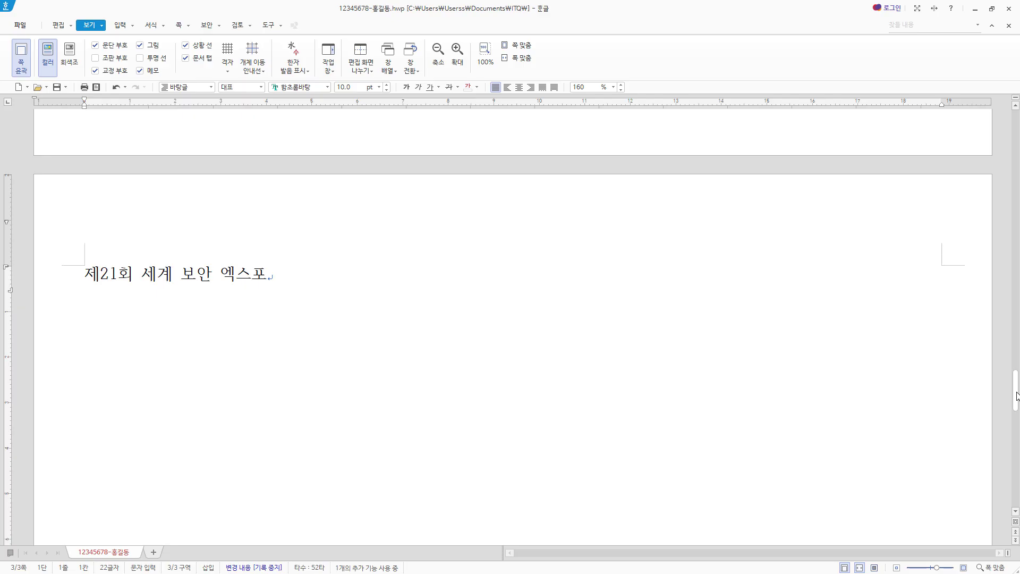
Step: Under "1." on the first page, enter "SECON is a comprehensive security platform for business development through extensive network with distributors and retailers."
{"action": "scroll", "coordinate": [197, 209], "scroll_direction": "up", "scroll_amount": 15}
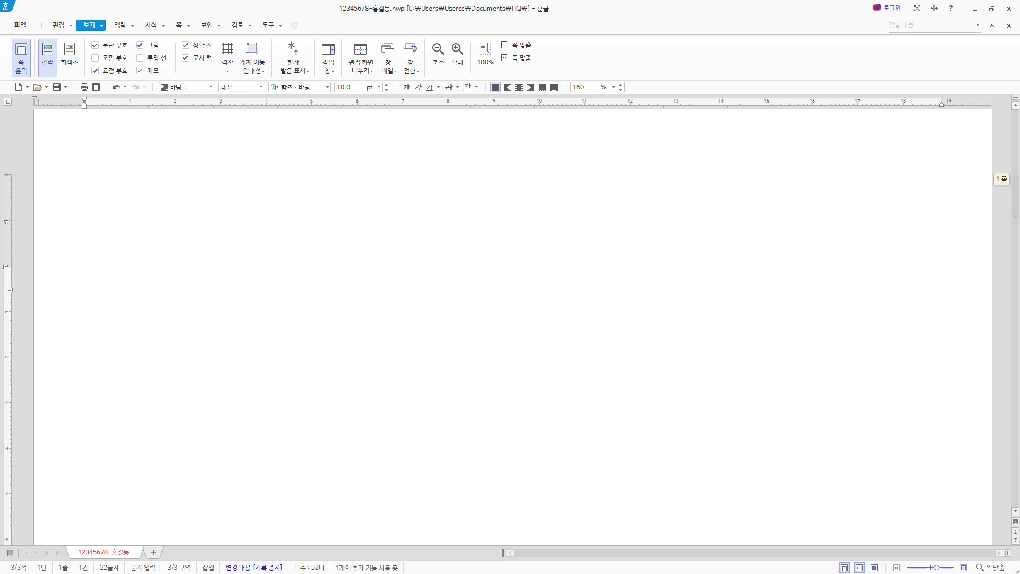
{"action": "left_click", "coordinate": [95, 249]}
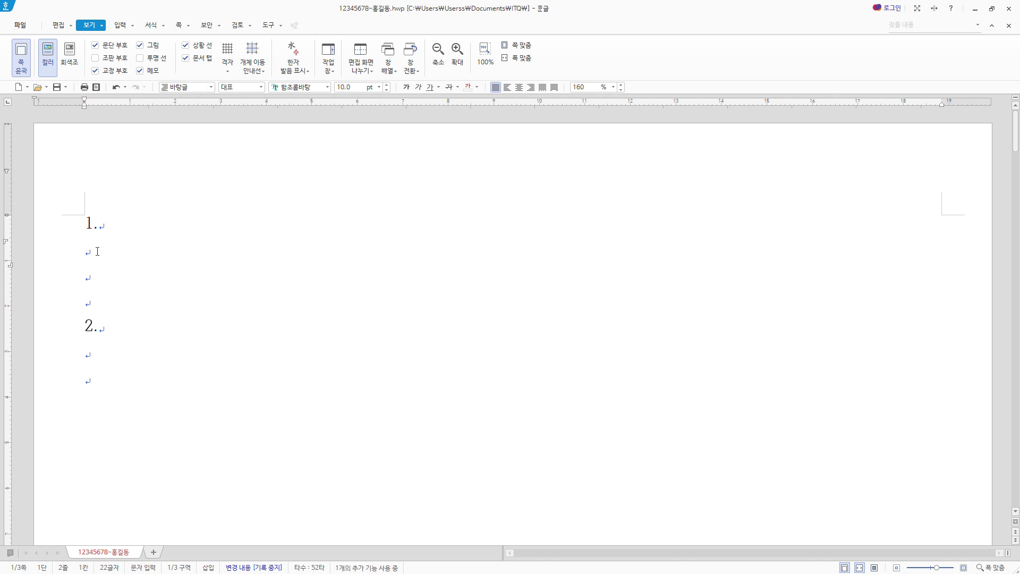
{"action": "type", "text": "SECON is a comprehensive security platform for business development through extensive network with distributors and retailers."}
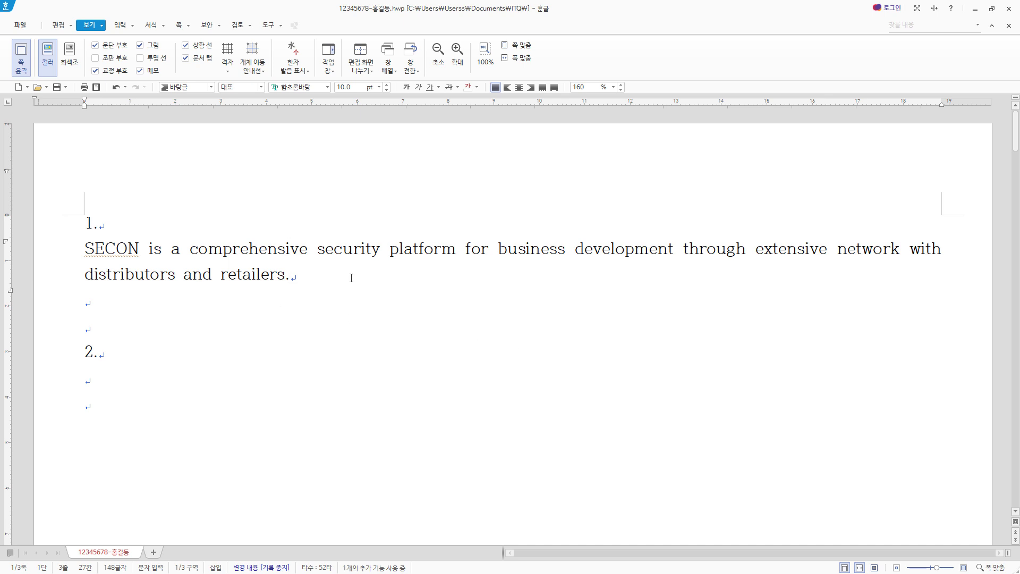
Step: Add below it the paragraph "보안 엑스포는 아시아 최고 기업 간 보안 이벤트이자 아시아 유통업체, 설치업체, 소매업체와의 광범위한 네트워크를 통해 비즈니스를 개발하기 위한 종합 보안 플랫폼이다."
{"action": "key", "text": "Return"}
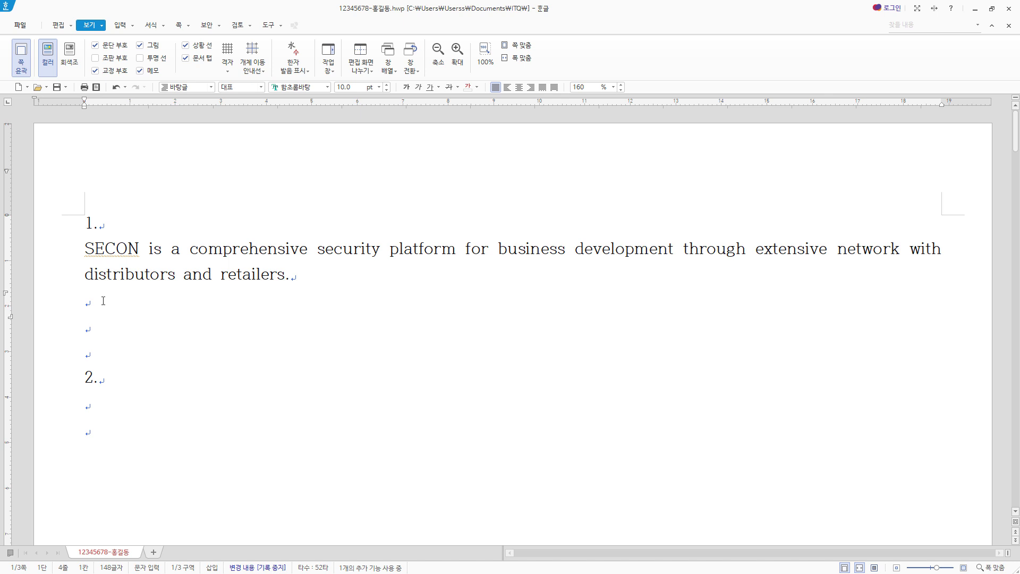
{"action": "type", "text": "보안 엑스포는 아시아 최고 기업 간 보안 이벤트이자 아시아 유통업체, 설치업체, 소매업체와의 광범위한 네트워크를 통해 비즈니스를 개발하기 위한 종합 보안 플랫폼이다."}
{"action": "left_click_drag", "start_coordinate": [505, 327], "coordinate": [29, 304]}
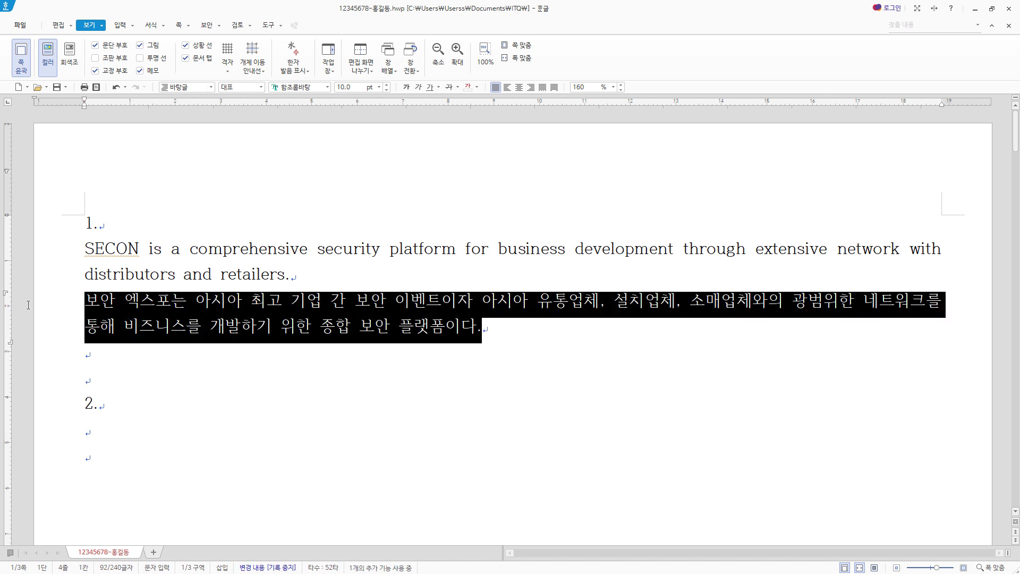
{"action": "left_click_drag", "start_coordinate": [291, 274], "coordinate": [42, 265]}
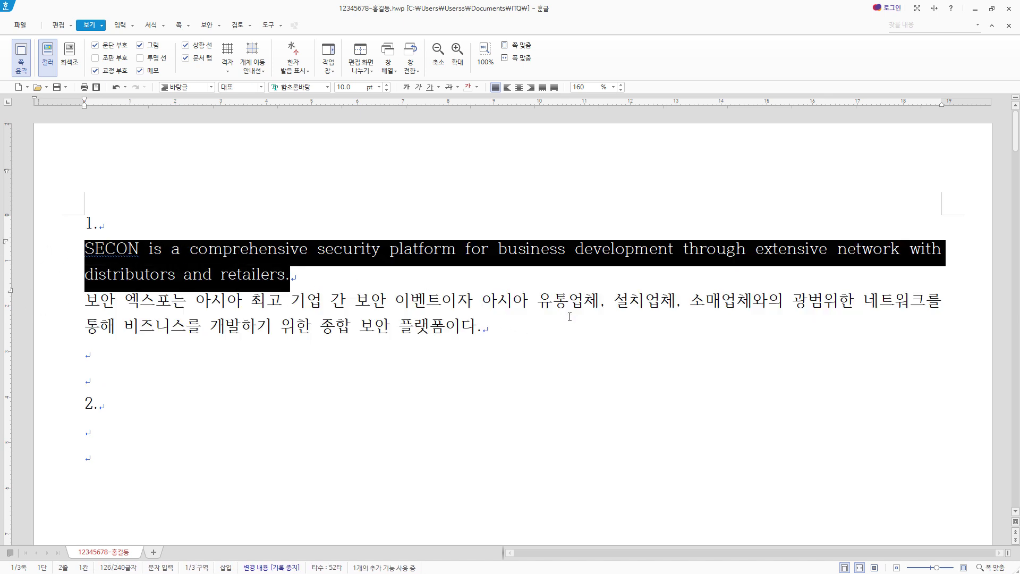
{"action": "left_click", "coordinate": [514, 324]}
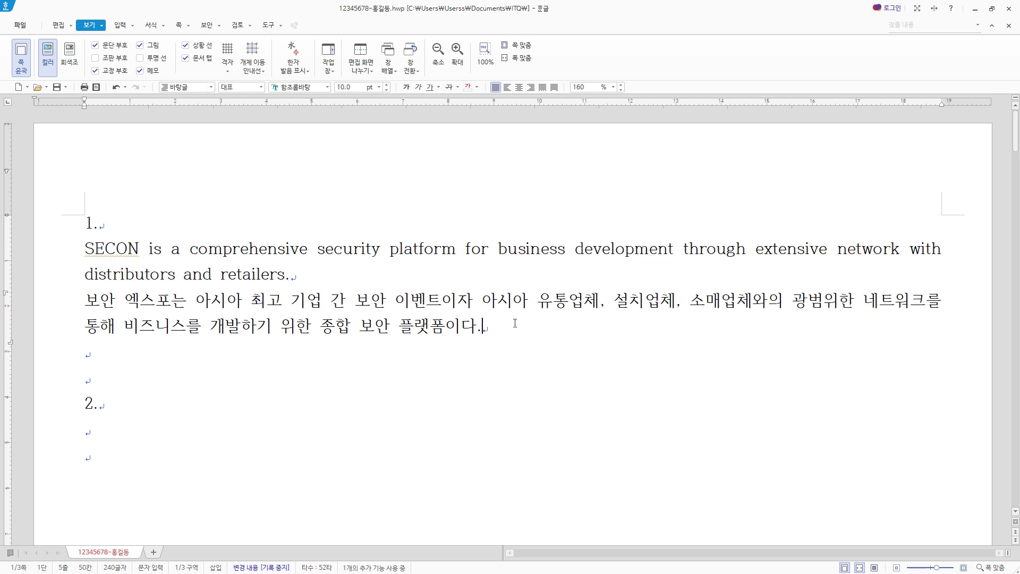
Step: With the English and Korean paragraphs selected, start a new style named "security" of the paragraph (문단) type
{"action": "left_click_drag", "start_coordinate": [515, 323], "coordinate": [87, 264]}
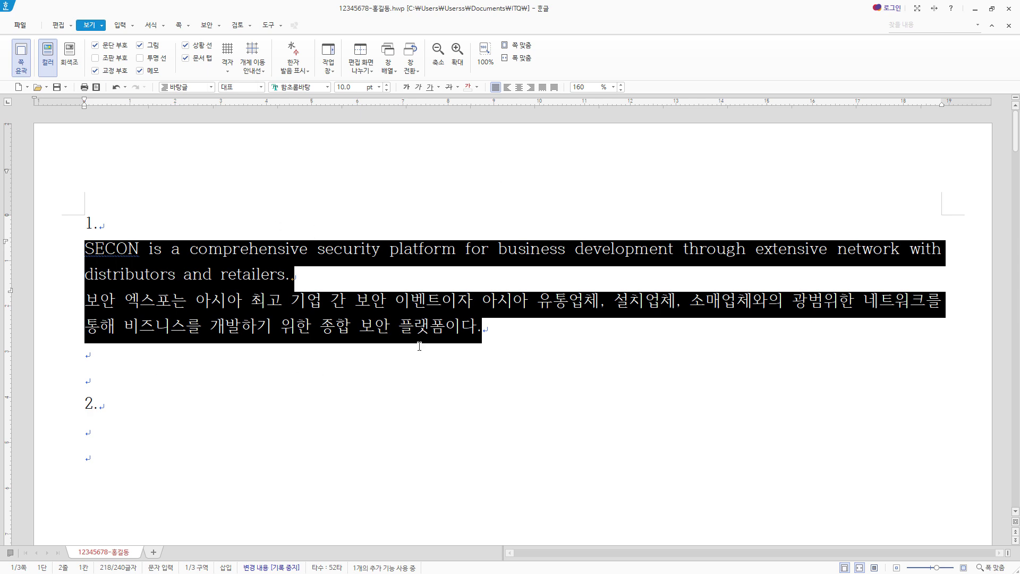
{"action": "key", "text": "F6"}
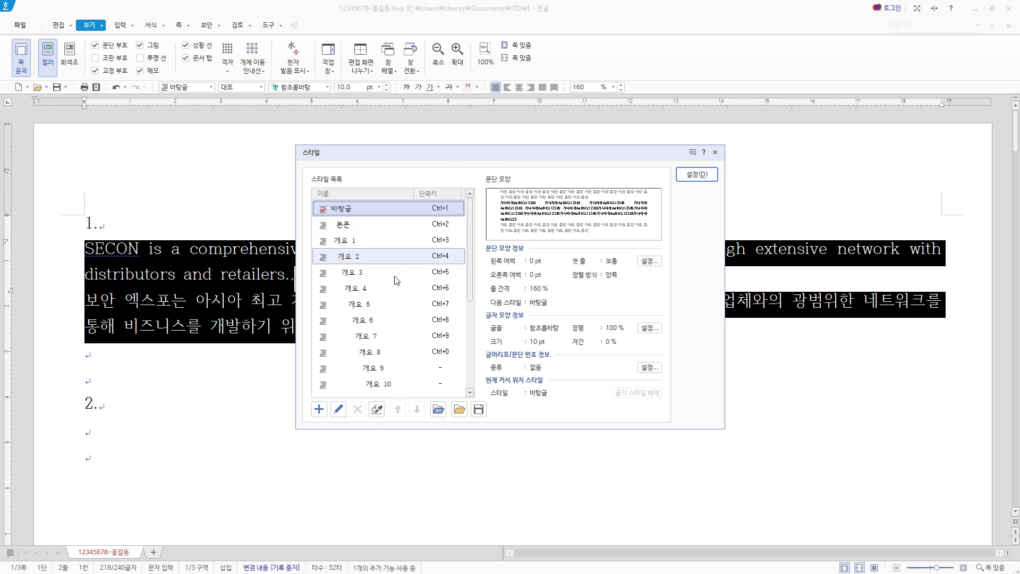
{"action": "left_click", "coordinate": [319, 409]}
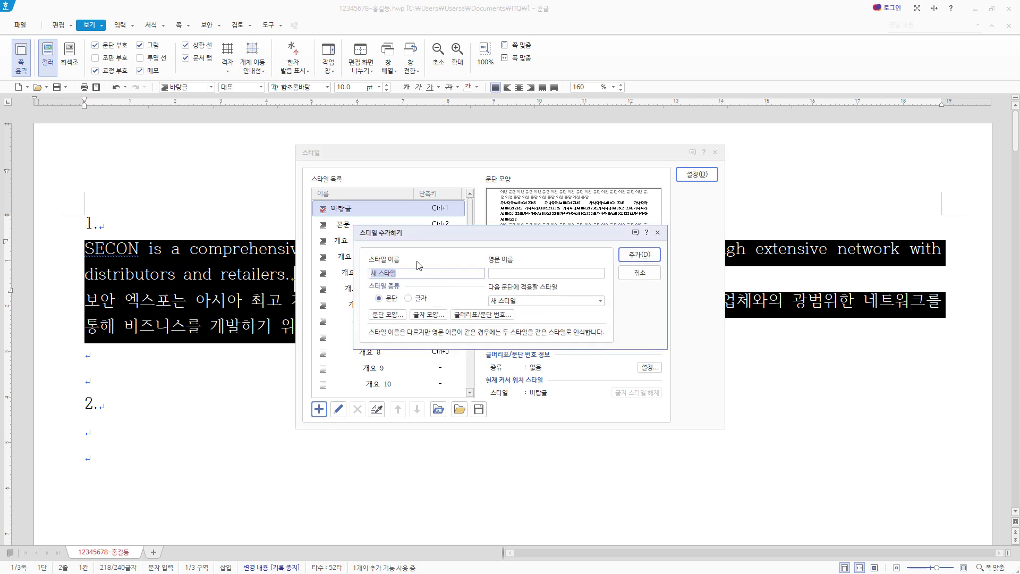
{"action": "type", "text": "security"}
{"action": "left_click", "coordinate": [518, 273]}
{"action": "left_click", "coordinate": [425, 299]}
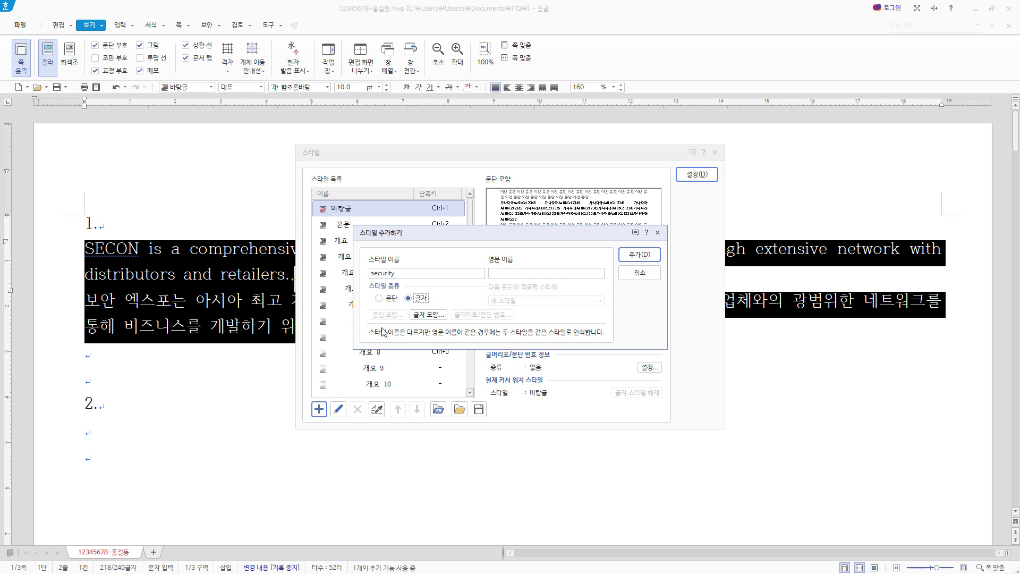
{"action": "left_click", "coordinate": [392, 300]}
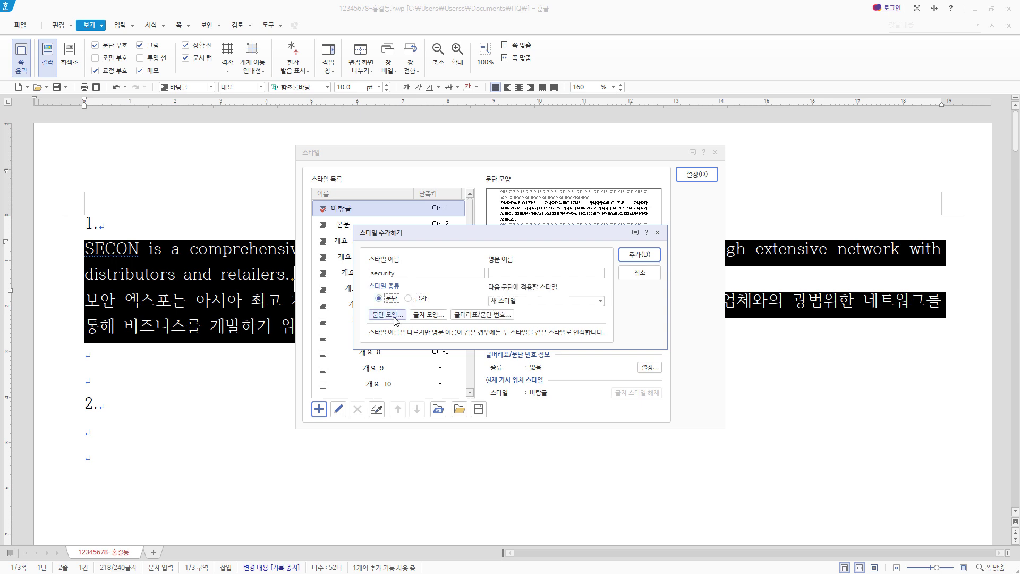
Step: Set the new style's paragraph shape to a 15 pt left margin and 10 pt spacing below the paragraph
{"action": "left_click", "coordinate": [394, 315]}
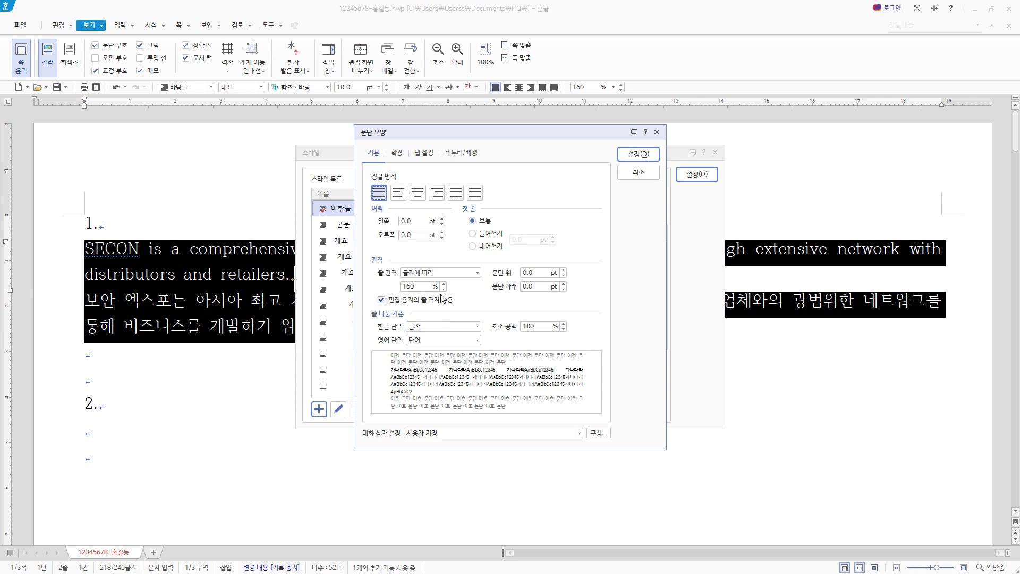
{"action": "double_click", "coordinate": [417, 226]}
{"action": "type", "text": "15"}
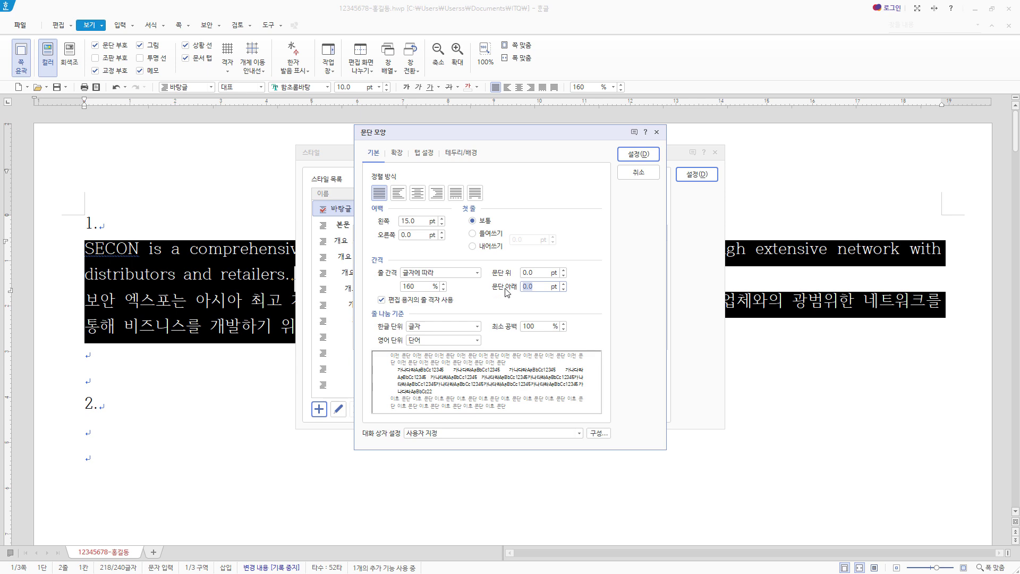
{"action": "type", "text": "10"}
{"action": "left_click", "coordinate": [653, 156]}
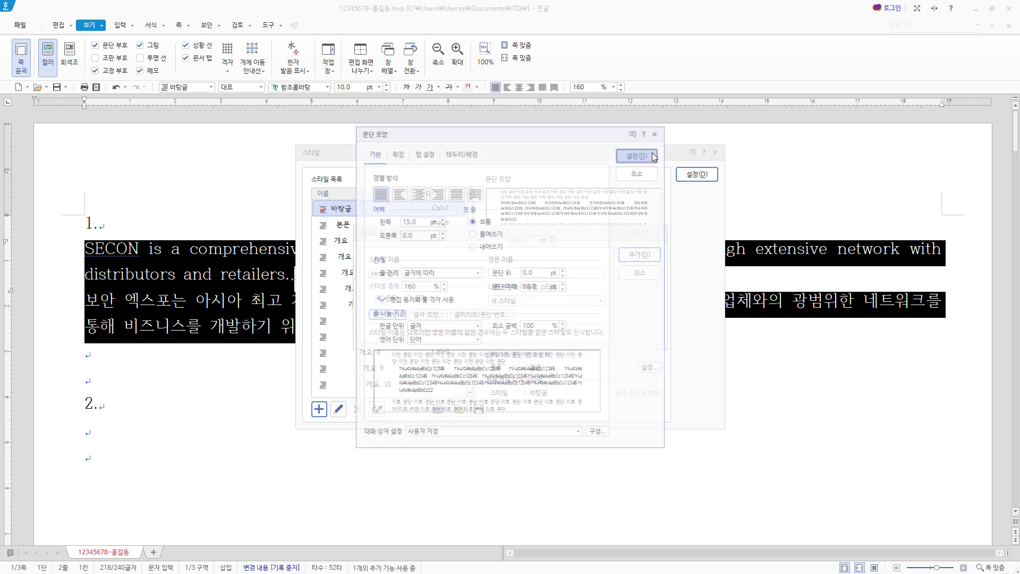
Step: Set the style's character width (장평) to 95% and letter spacing (자간) to 5%
{"action": "left_click", "coordinate": [439, 315]}
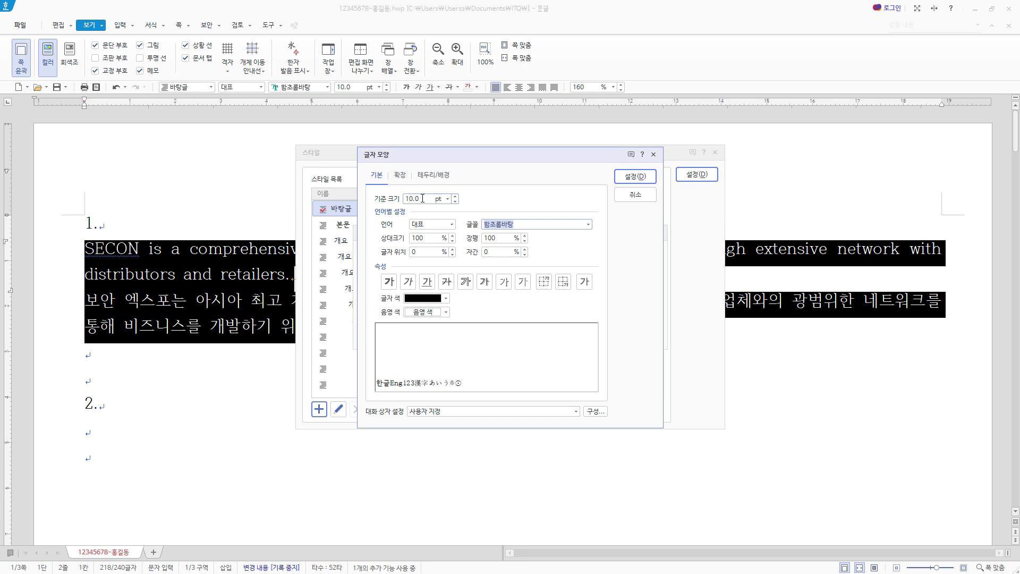
{"action": "key", "text": "Tab"}
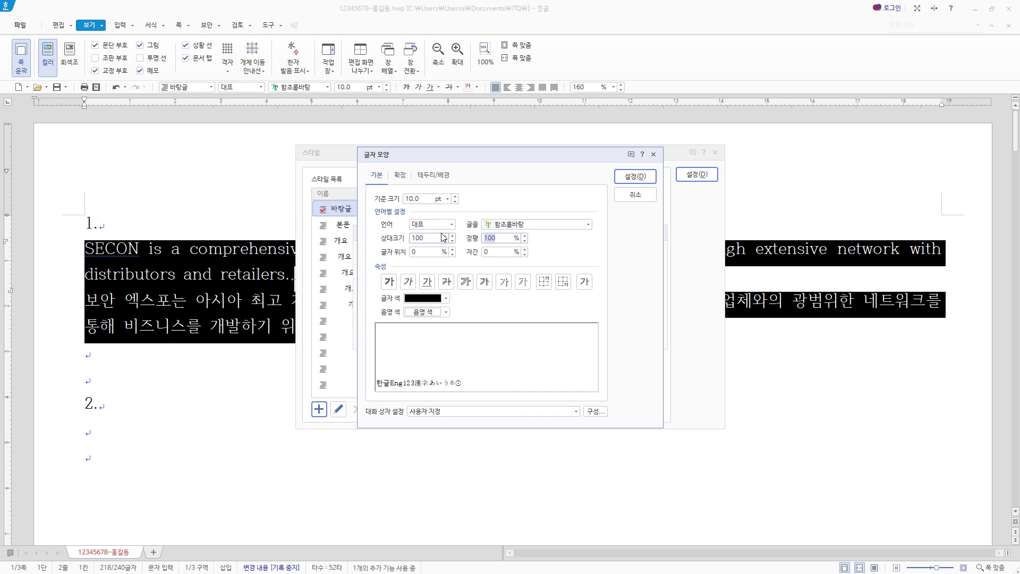
{"action": "type", "text": "95"}
{"action": "key", "text": "Tab"}
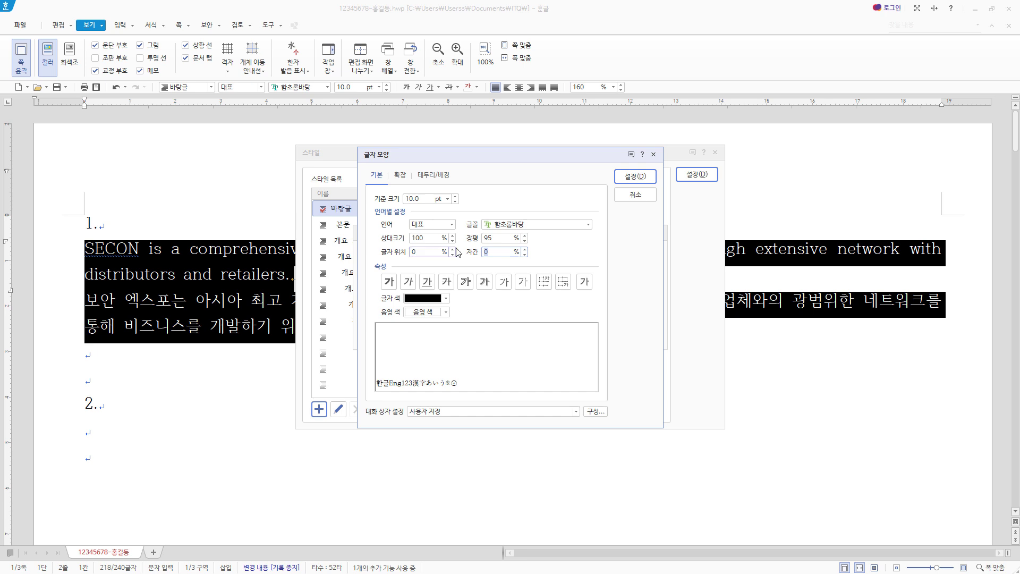
{"action": "type", "text": "5"}
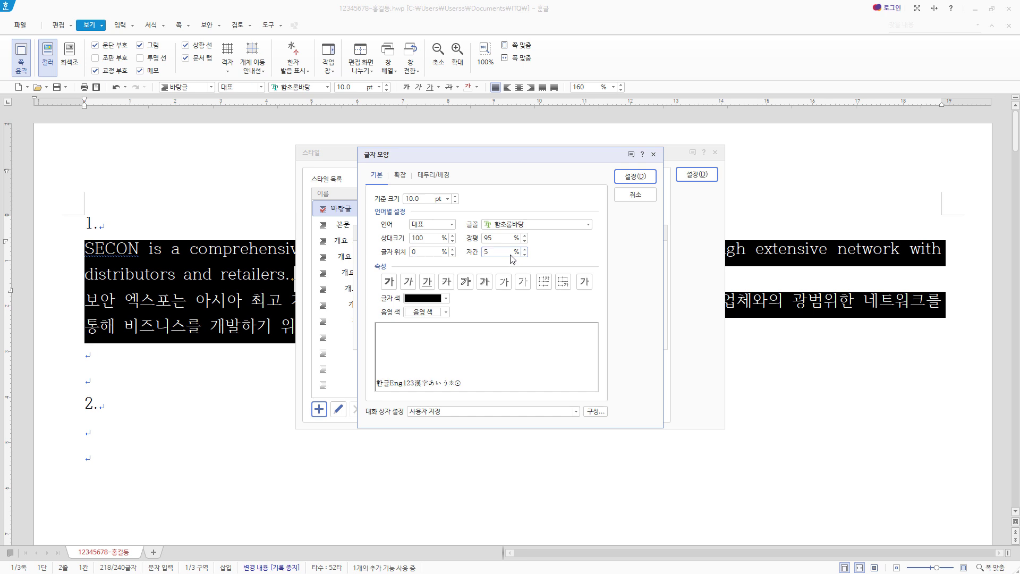
Step: Set the style's font for Korean text (한글) to 굴림
{"action": "left_click", "coordinate": [436, 230]}
{"action": "left_click", "coordinate": [427, 243]}
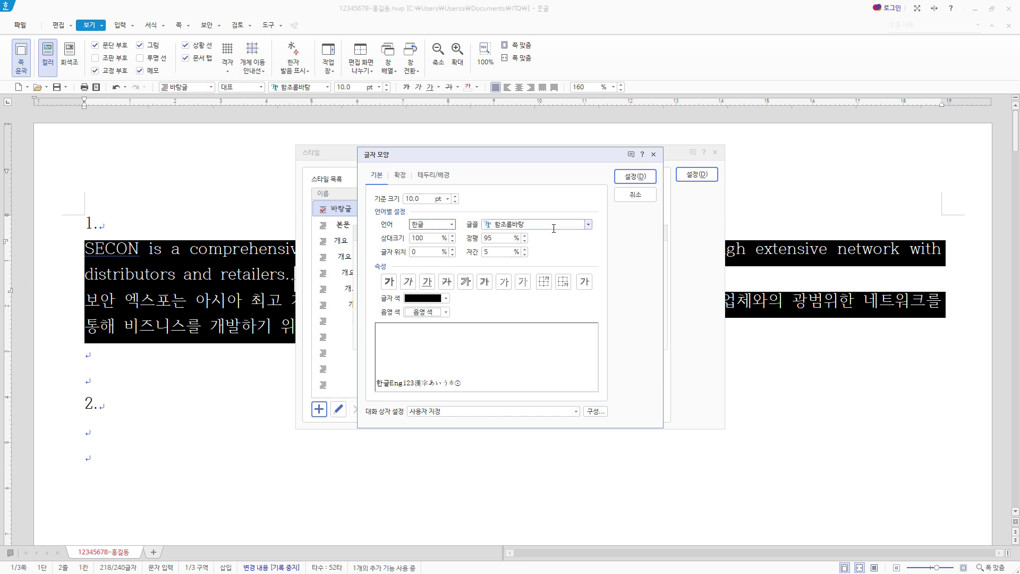
{"action": "left_click", "coordinate": [553, 225]}
{"action": "type", "text": "굴림"}
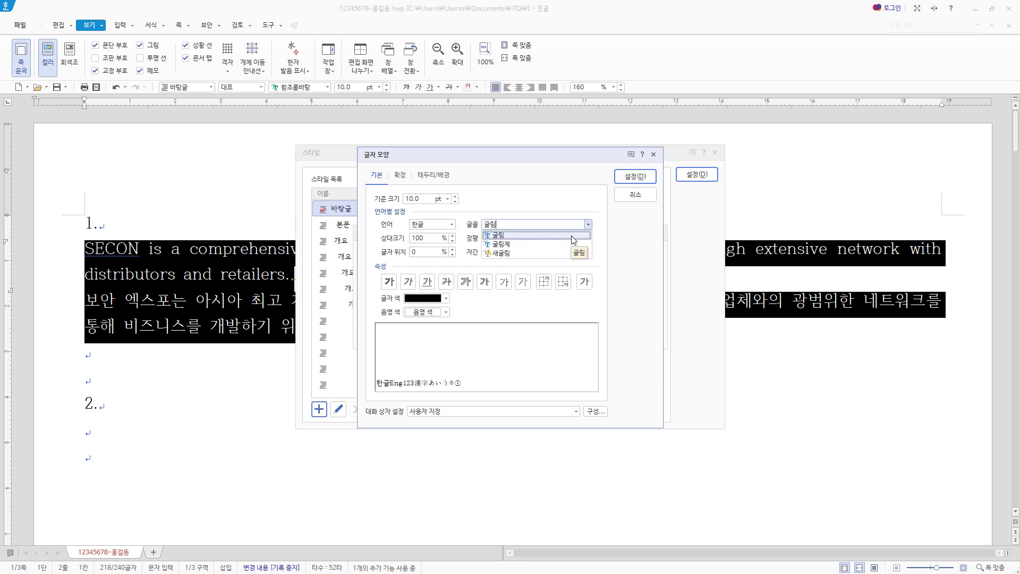
{"action": "left_click", "coordinate": [510, 236]}
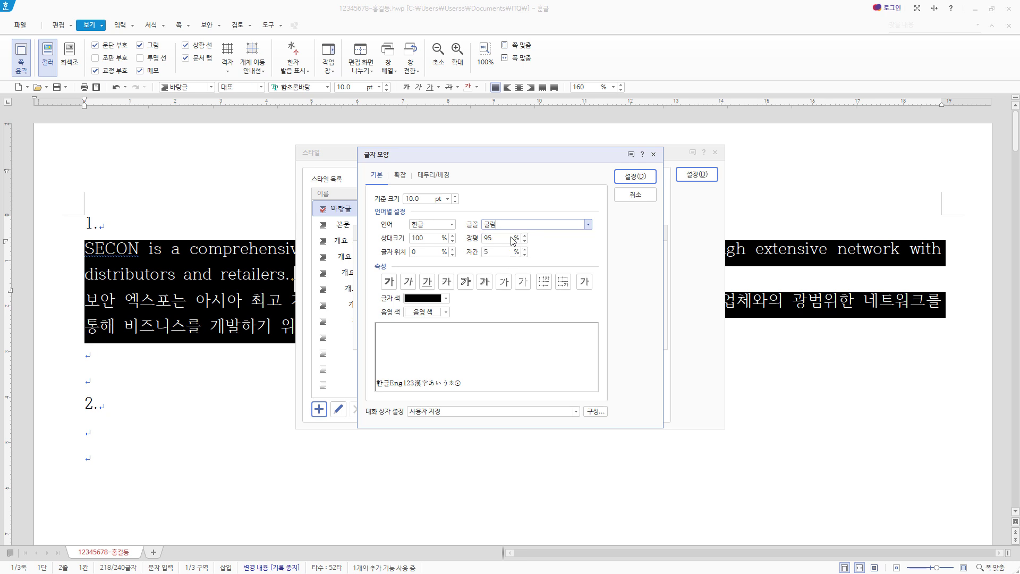
Step: Set the style's font for English text (영문) to 돋움 and add the "security" style to the style list
{"action": "left_click", "coordinate": [442, 228]}
{"action": "left_click", "coordinate": [436, 259]}
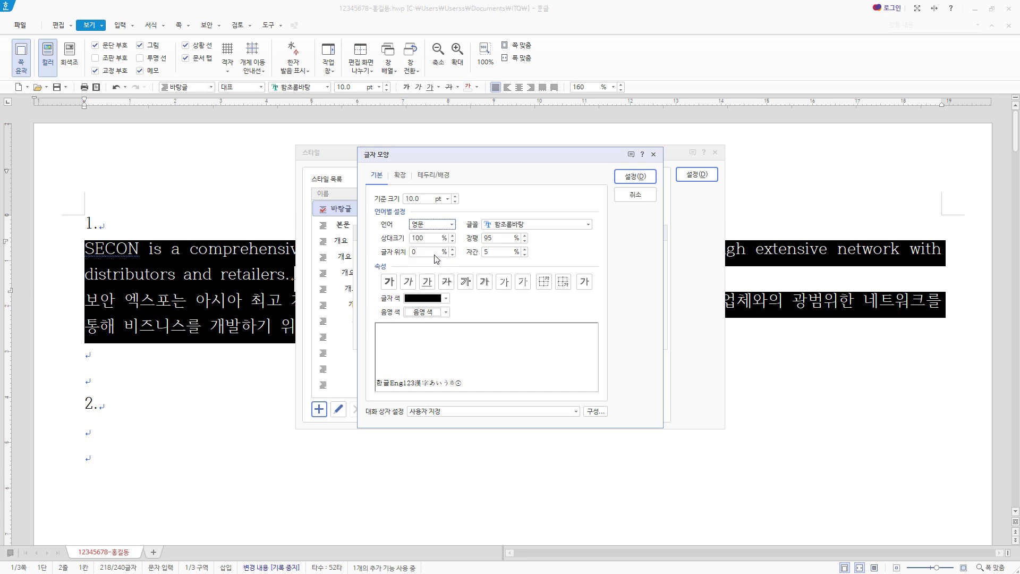
{"action": "left_click", "coordinate": [532, 223]}
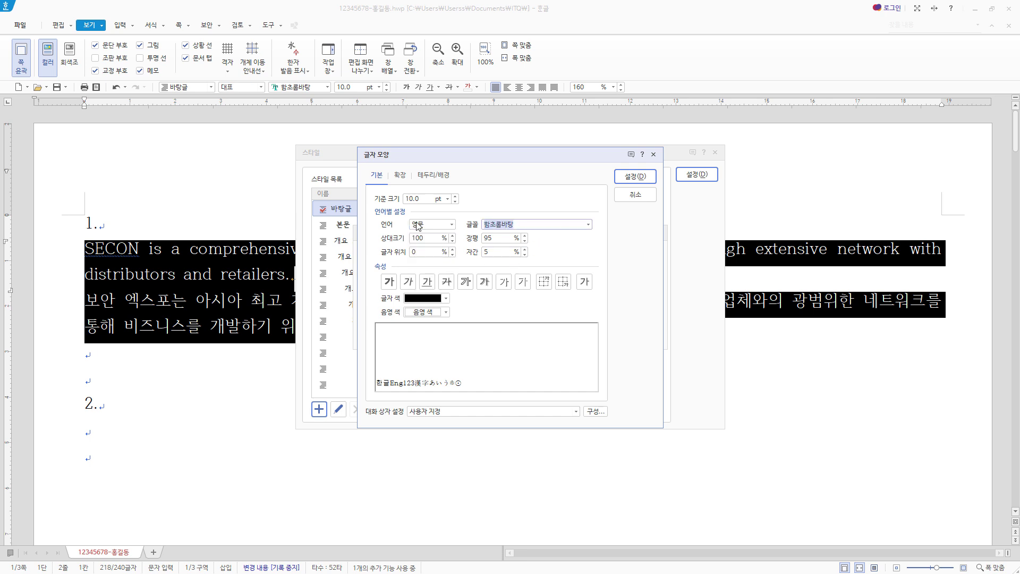
{"action": "type", "text": "돋움"}
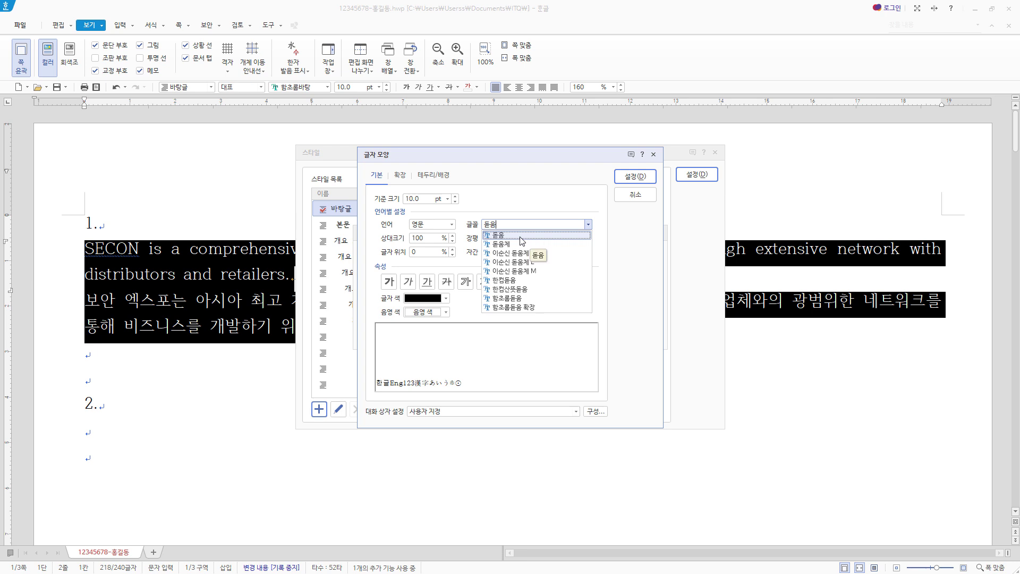
{"action": "left_click", "coordinate": [520, 236]}
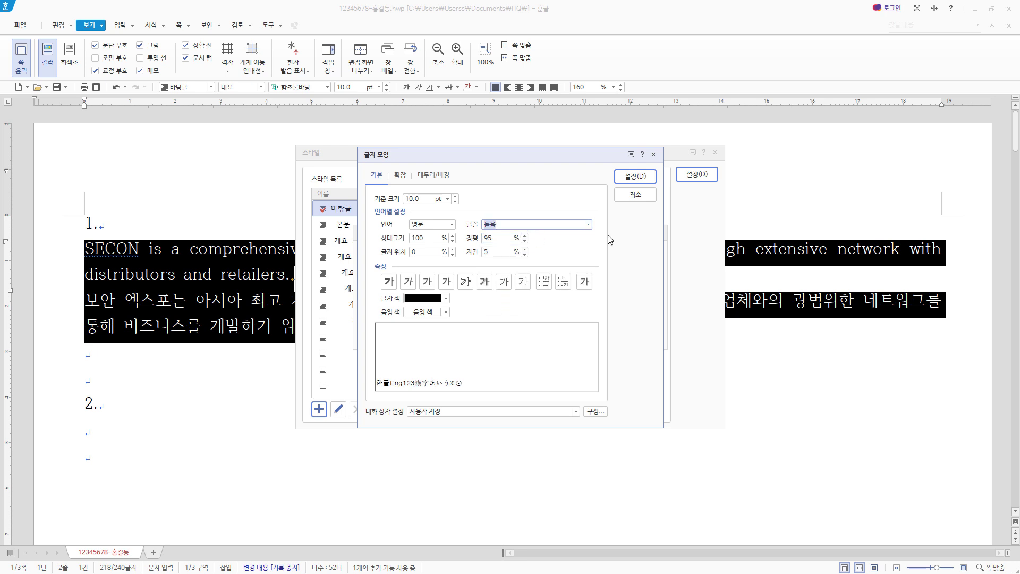
{"action": "left_click", "coordinate": [635, 178]}
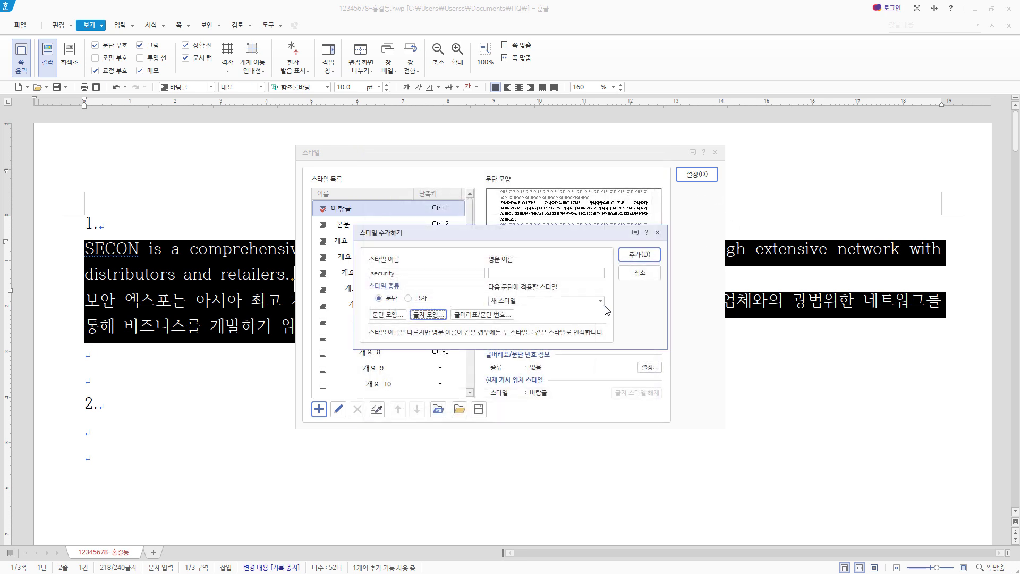
{"action": "left_click", "coordinate": [644, 257]}
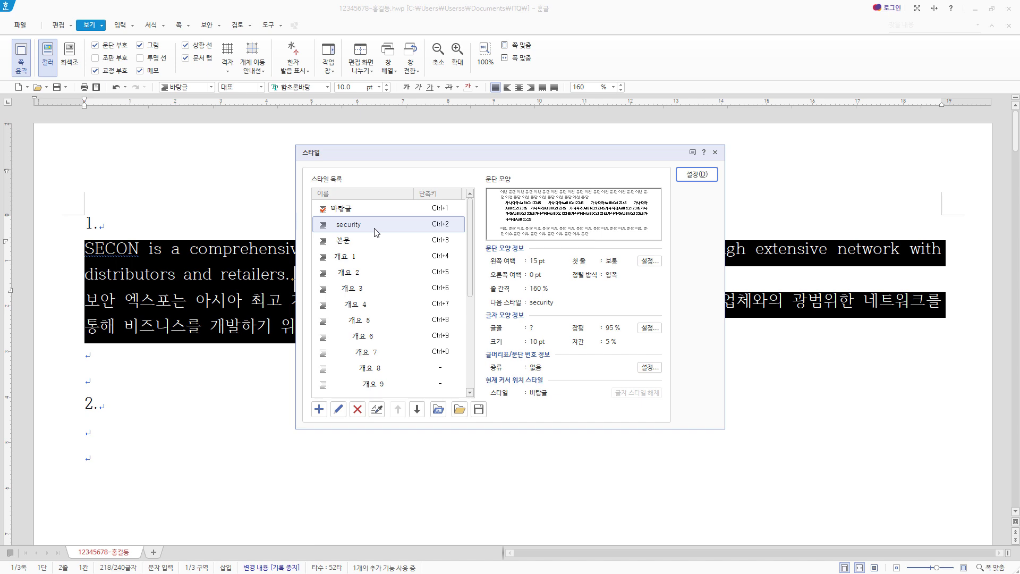
Step: Apply the "security" style to the selected English and Korean paragraphs of task 1
{"action": "left_click", "coordinate": [697, 175]}
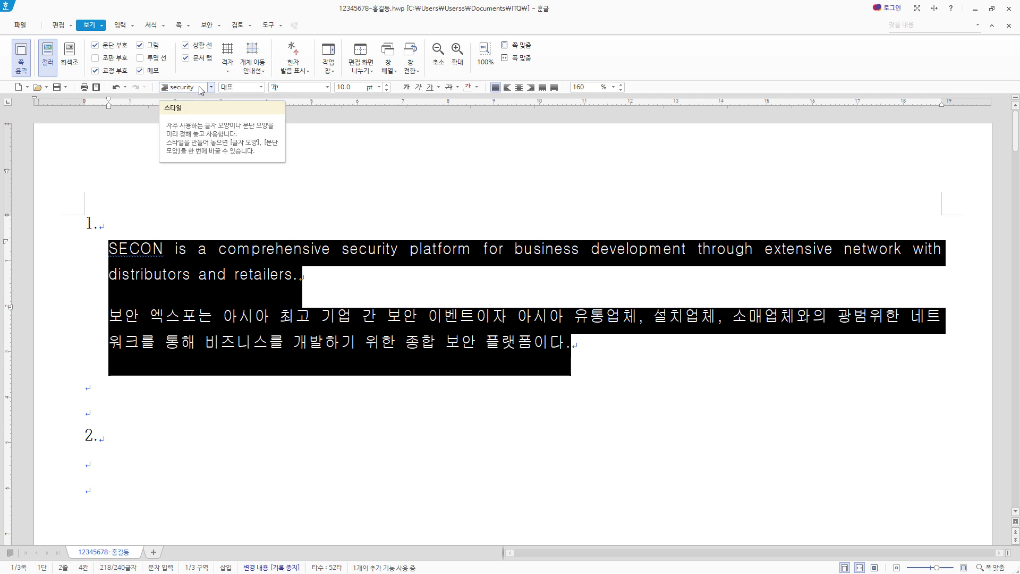
Step: Insert a table with 5 rows and 6 columns on the empty line below "2."
{"action": "scroll", "coordinate": [248, 277], "scroll_direction": "down", "scroll_amount": 3}
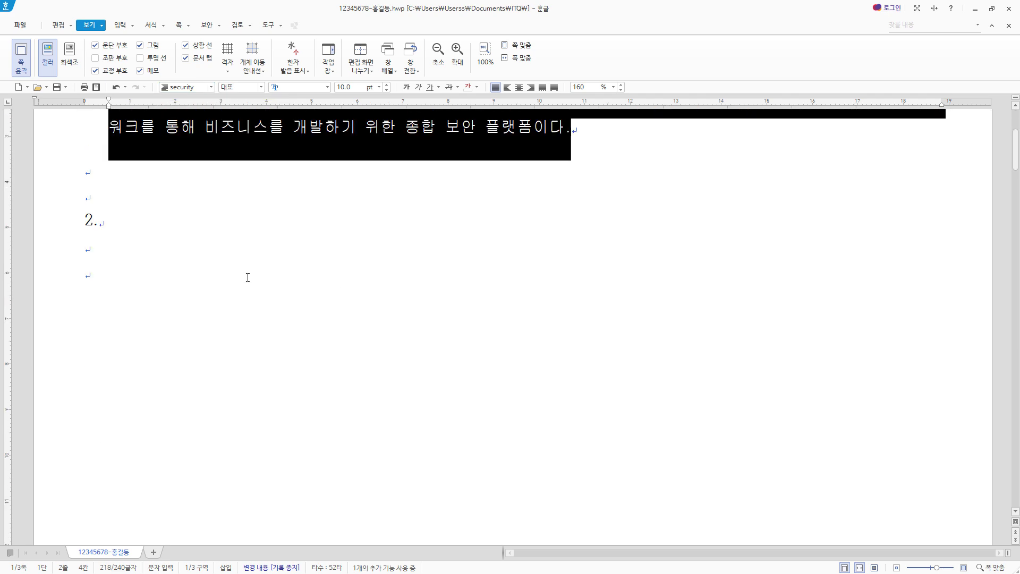
{"action": "left_click", "coordinate": [114, 248]}
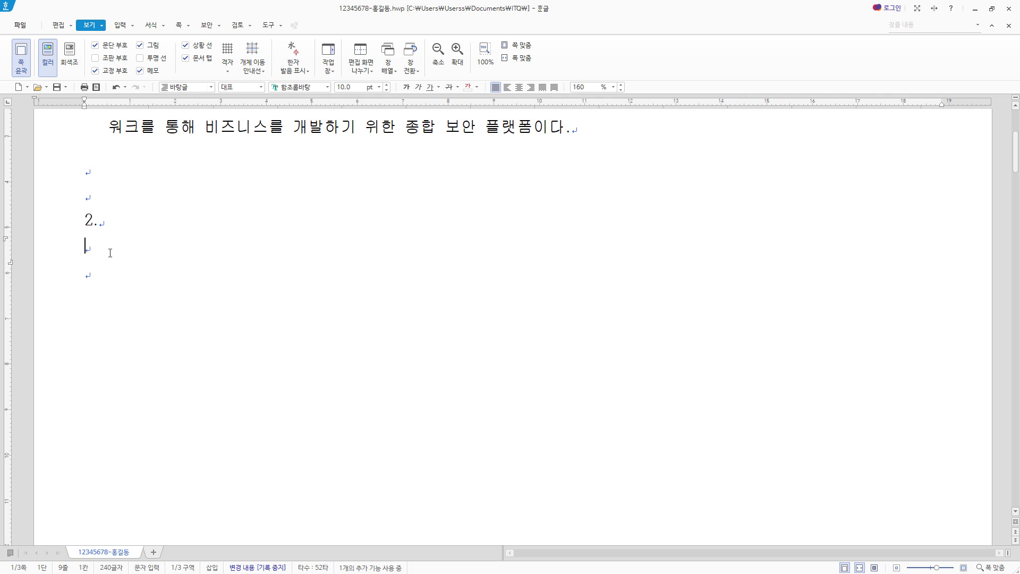
{"action": "left_click", "coordinate": [121, 26]}
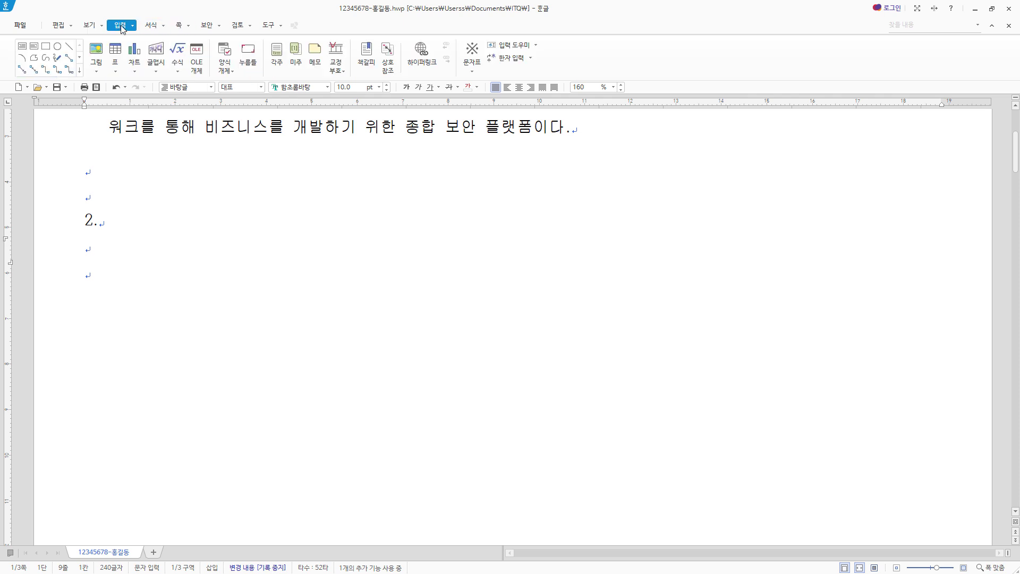
{"action": "left_click", "coordinate": [115, 53]}
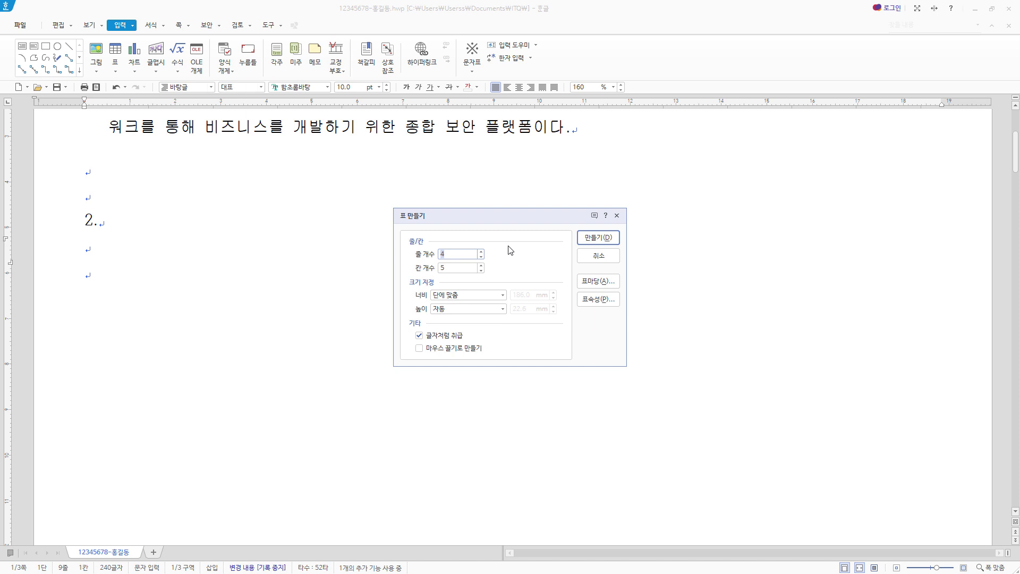
{"action": "type", "text": "5"}
{"action": "key", "text": "Tab"}
{"action": "type", "text": "6"}
{"action": "left_click", "coordinate": [607, 239]}
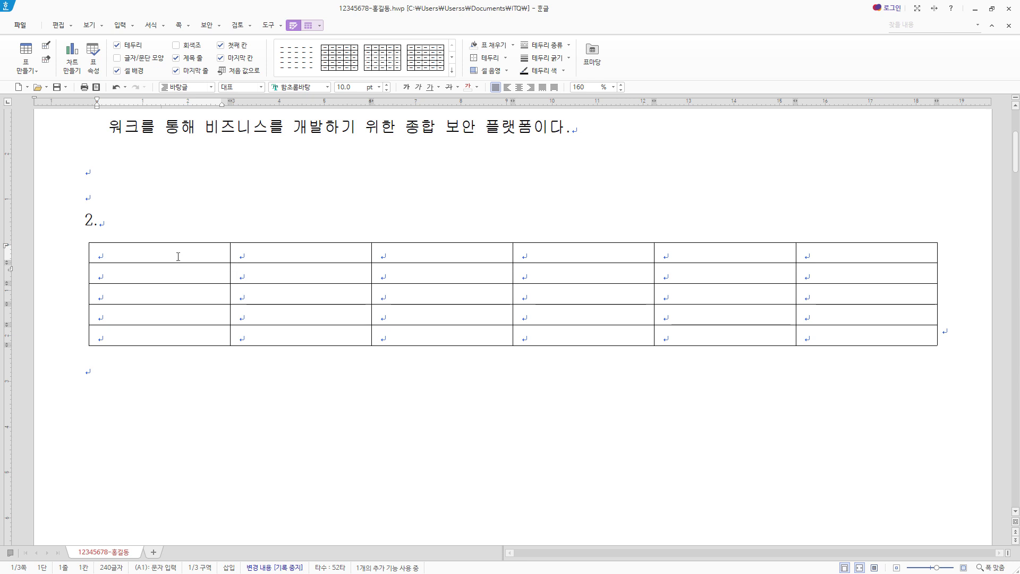
Step: Set the font of all table cells to 돋움 and center their text
{"action": "left_click_drag", "start_coordinate": [171, 254], "coordinate": [835, 336]}
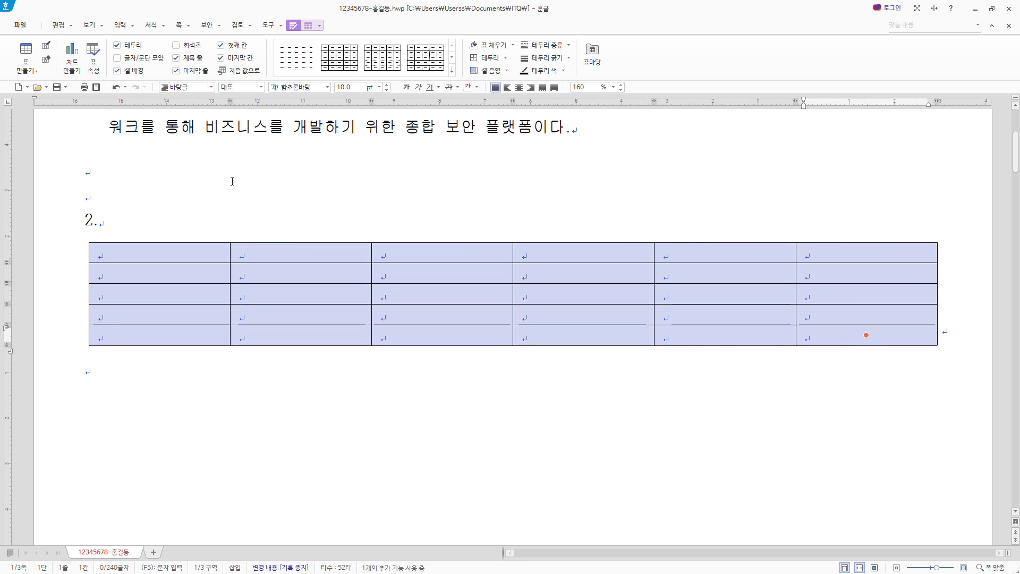
{"action": "left_click", "coordinate": [316, 86]}
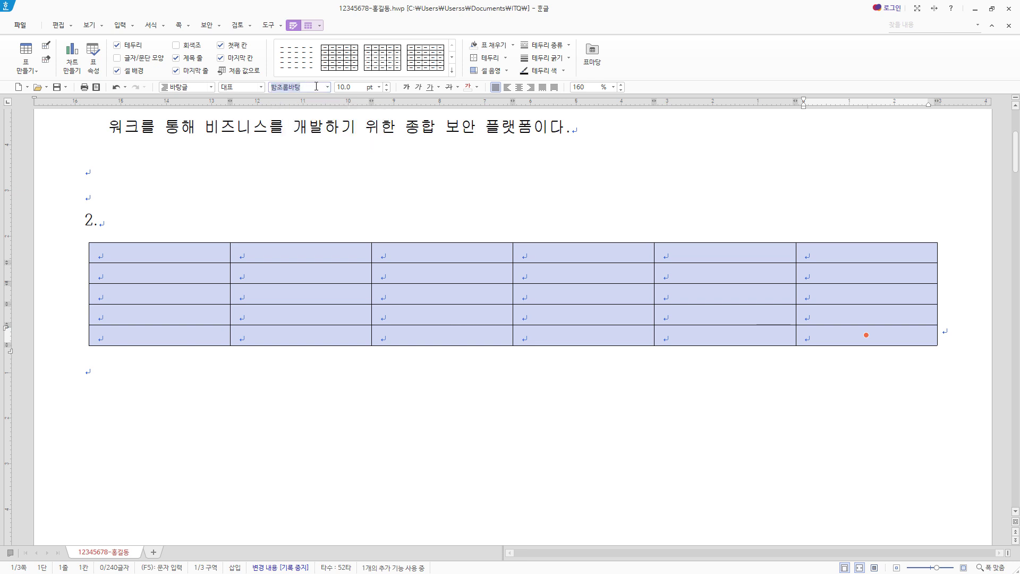
{"action": "left_click", "coordinate": [328, 87]}
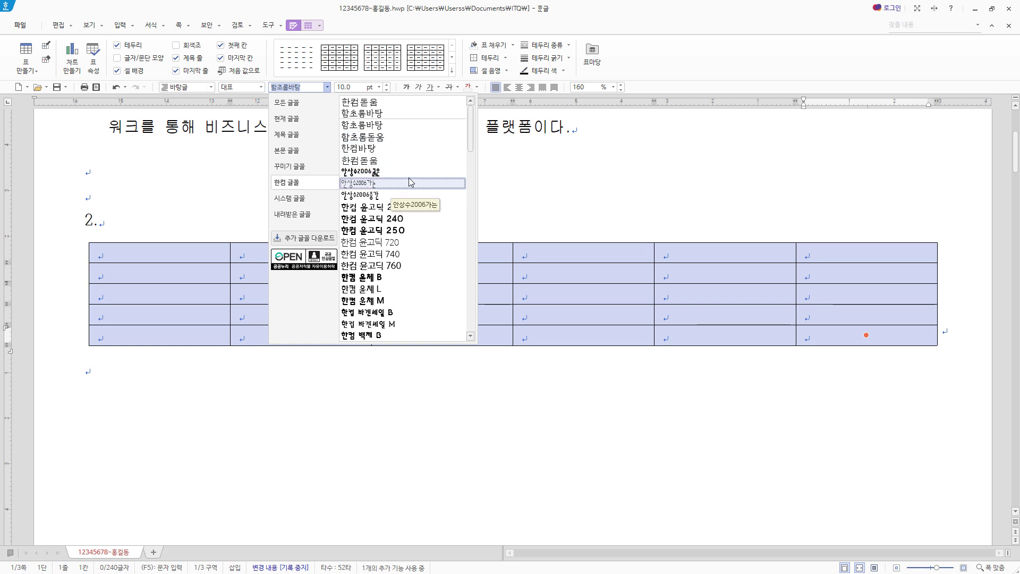
{"action": "left_click", "coordinate": [298, 103]}
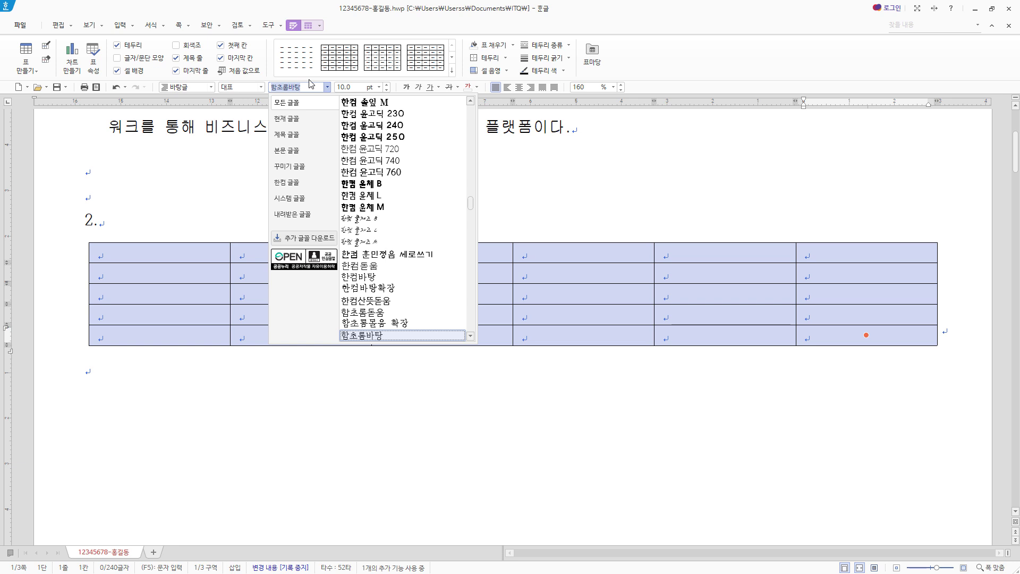
{"action": "type", "text": "돋움"}
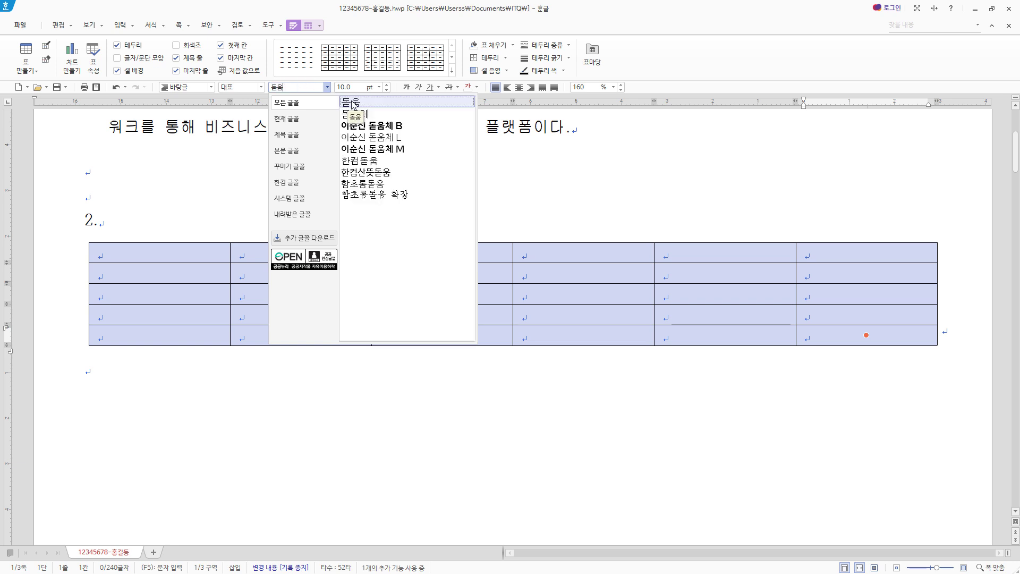
{"action": "left_click", "coordinate": [310, 109]}
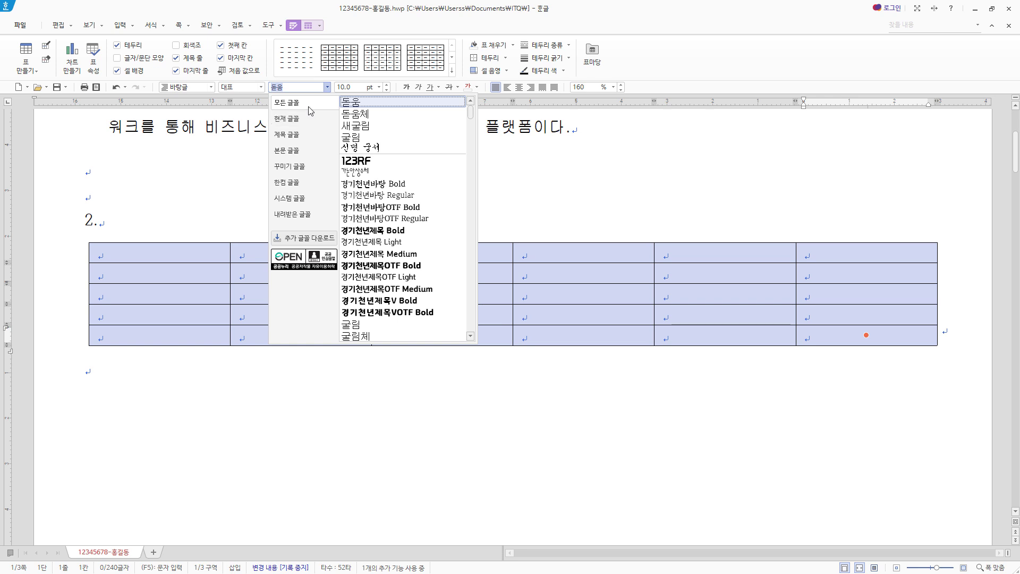
{"action": "left_click", "coordinate": [328, 87]}
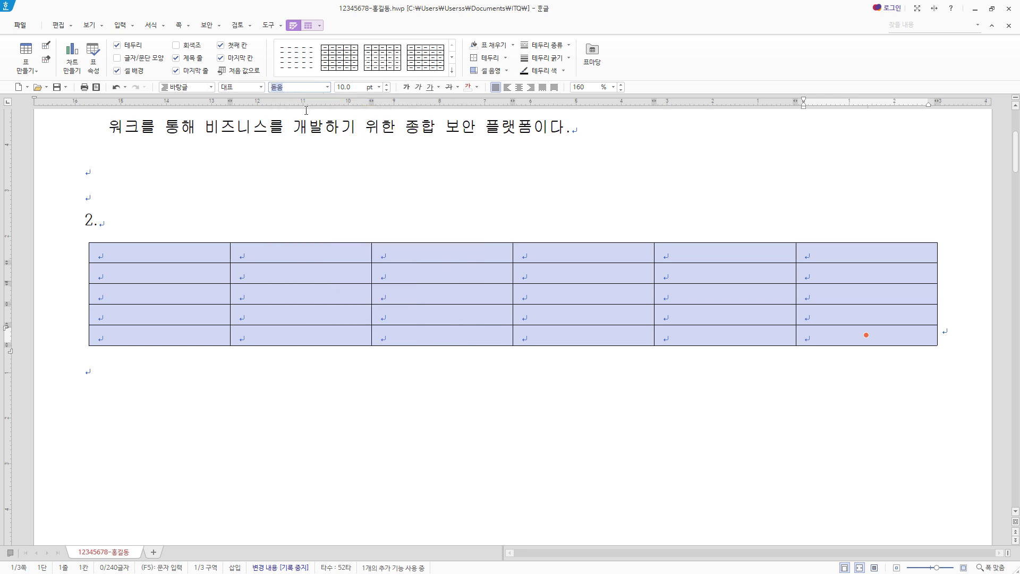
{"action": "type", "text": "돋움"}
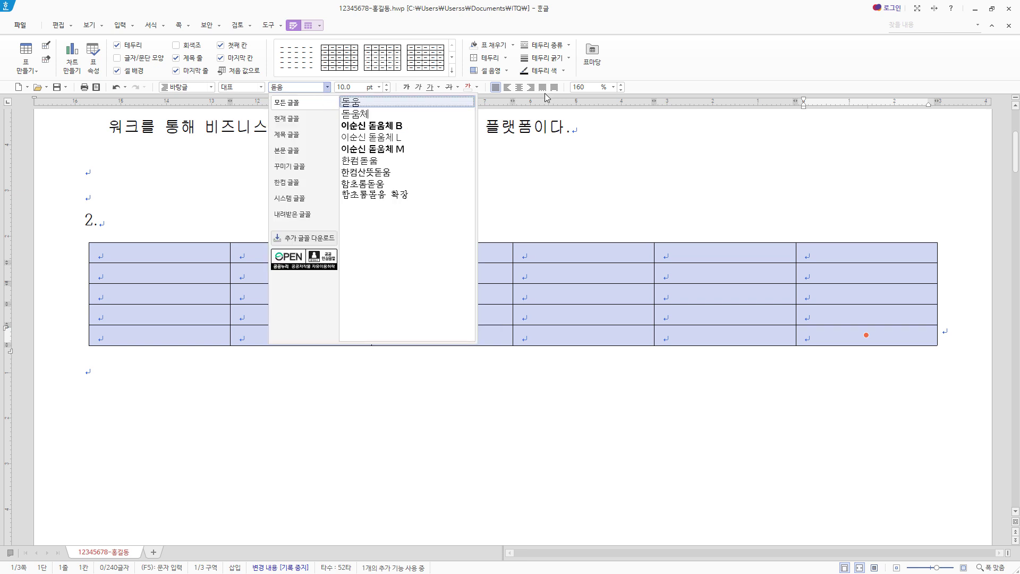
{"action": "key", "text": "Return"}
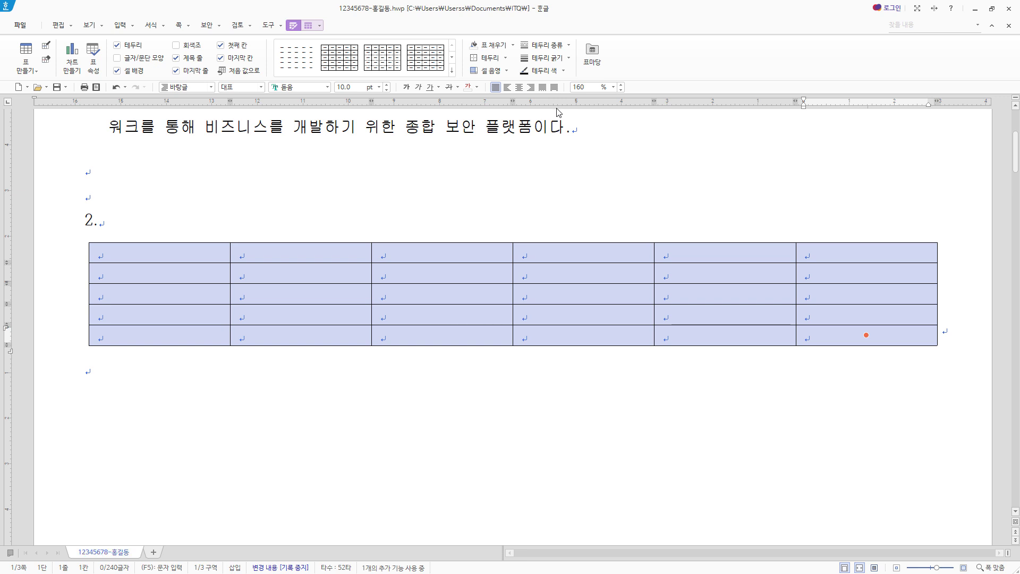
{"action": "left_click", "coordinate": [520, 88]}
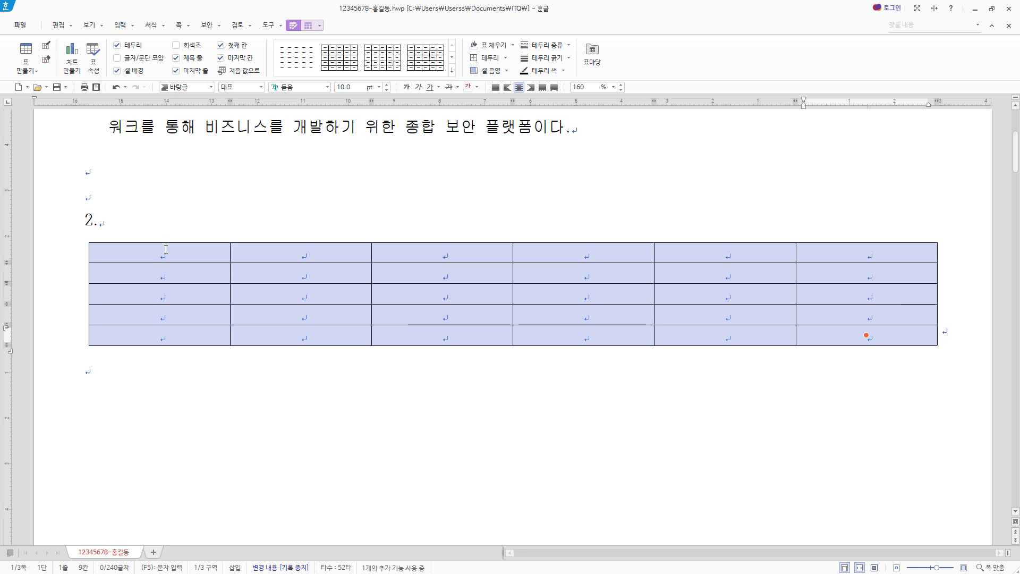
Step: Fill the table: 구분, 17회–20회, 합계; 보안장비 35.2, 39.5, 42.3, 46.7; 사이버보안 32.7, 36.4, 43.9, 42.8; 통신/데이터센터 29.3, 32.6, 31.5, 33.1; 기타 6.1, 7.2, 6.8, 7.6
{"action": "left_click", "coordinate": [166, 249]}
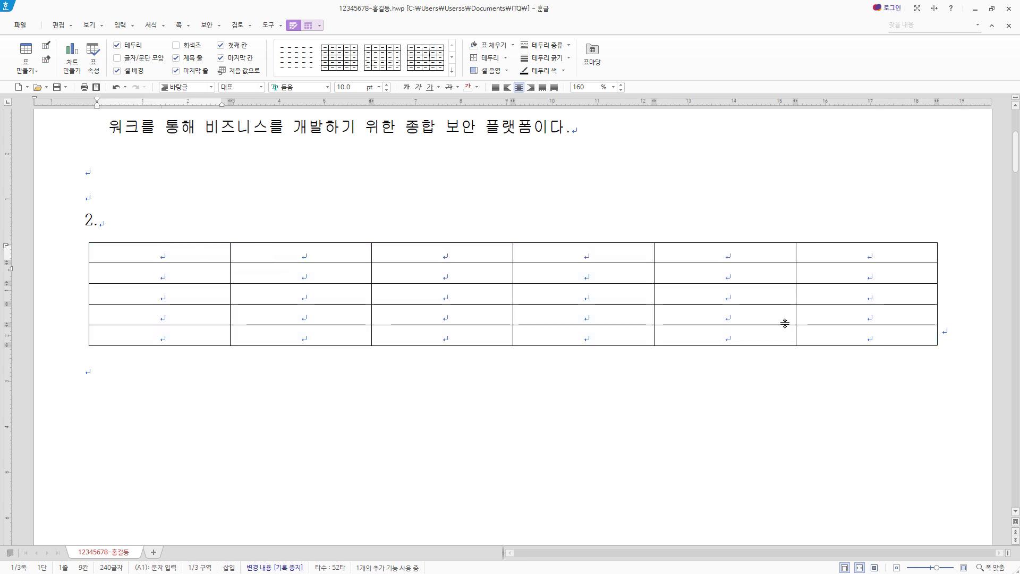
{"action": "type", "text": "구분\t17회\t18회\t19회\t20회\t합계 보안장비\t35.2\t39.5\t42.3\t46.7 사이버보안\t32.7\t36.4\t43.9\t42.8 통신/데이터센터\t29.3\t32.6\t31.5\t33.1 기타\t6.1\t7.2\t6.8\t7.6"}
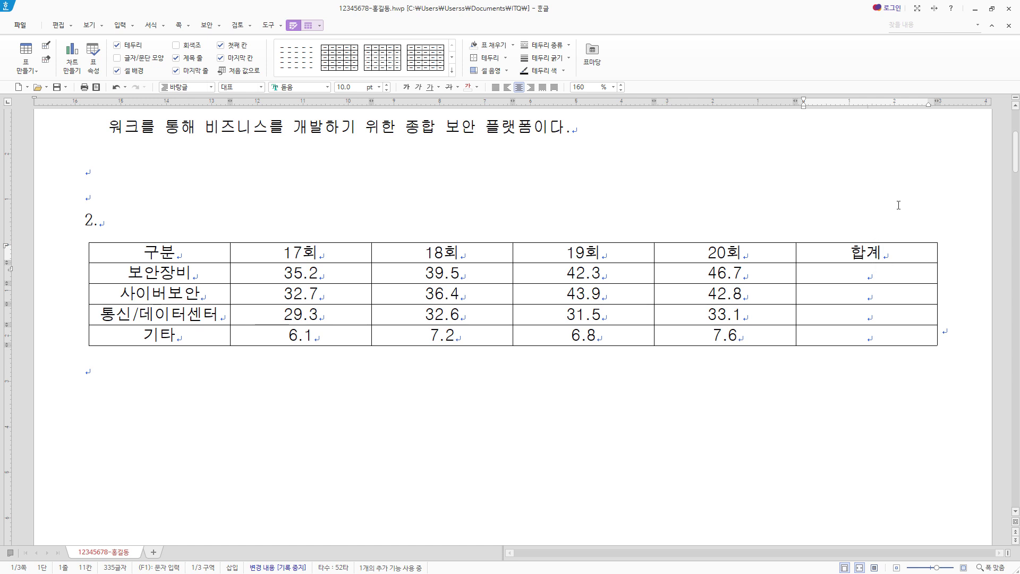
Step: Right-align all number cells together with the empty 합계 cells in the four rows below the header
{"action": "left_click", "coordinate": [280, 274]}
{"action": "left_click_drag", "start_coordinate": [279, 274], "coordinate": [732, 330]}
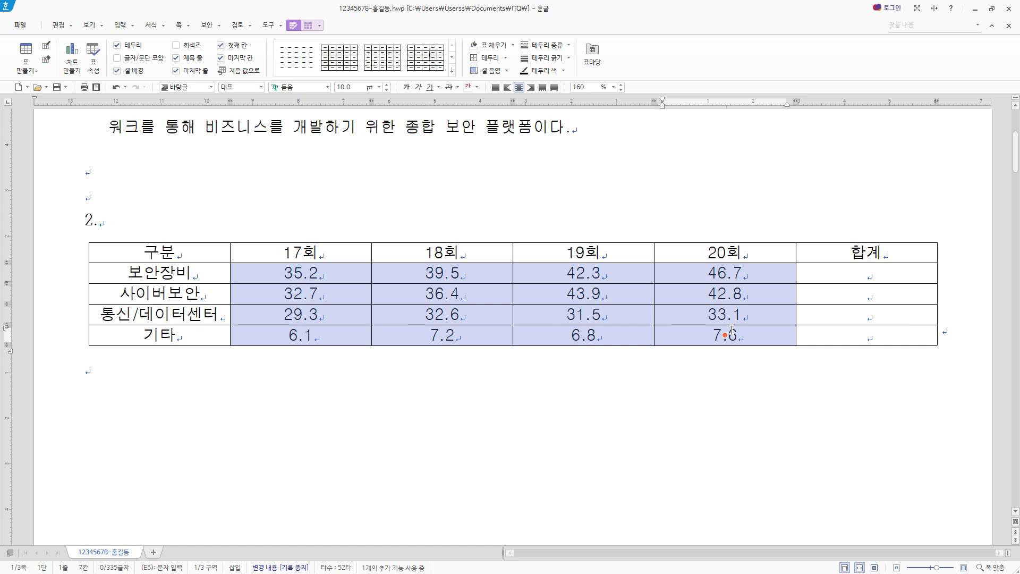
{"action": "left_click_drag", "start_coordinate": [732, 331], "coordinate": [872, 331]}
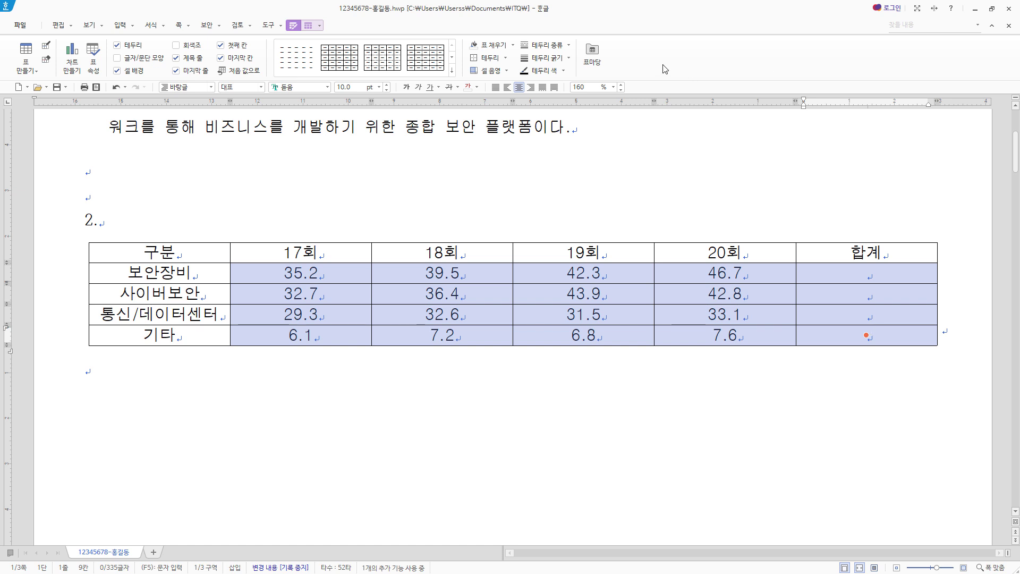
{"action": "left_click", "coordinate": [531, 88]}
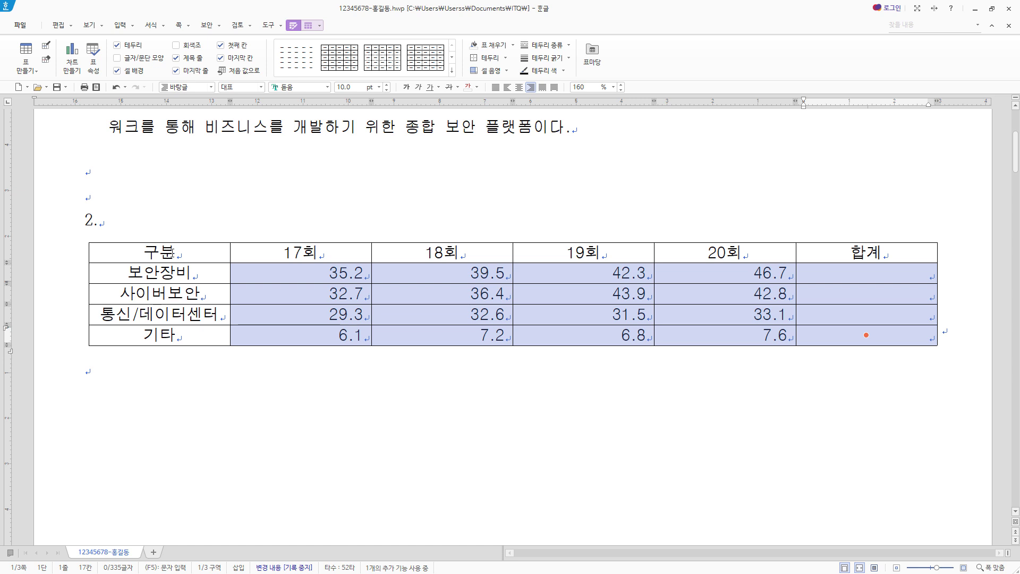
Step: Open the border and background settings for the 구분 through 20회 cells of the first four rows and review the 테두리, 배경 and 대각선 options
{"action": "left_click_drag", "start_coordinate": [176, 253], "coordinate": [757, 314]}
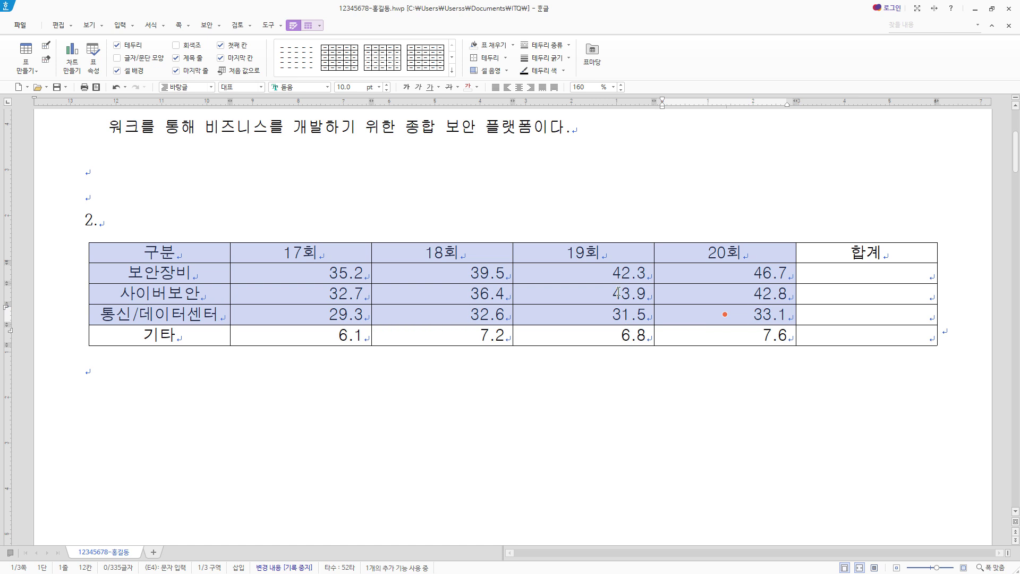
{"action": "key", "text": "c"}
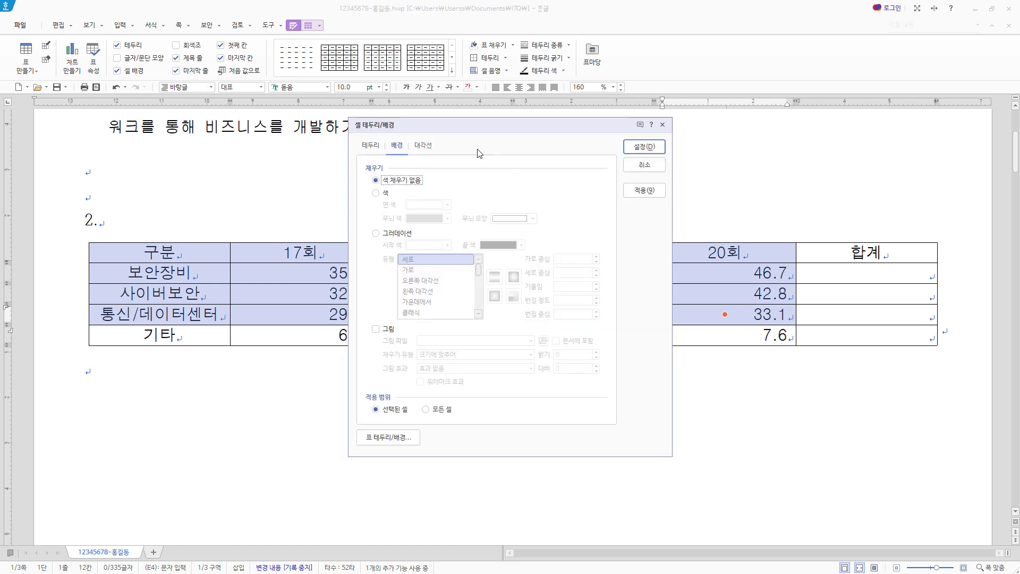
{"action": "left_click", "coordinate": [371, 146]}
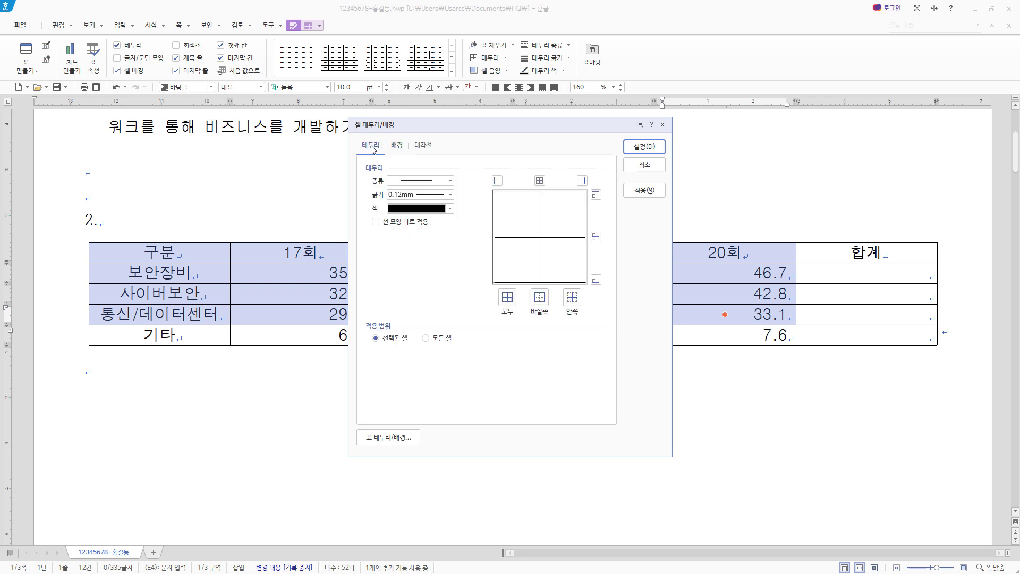
{"action": "left_click", "coordinate": [398, 149]}
{"action": "left_click", "coordinate": [425, 147]}
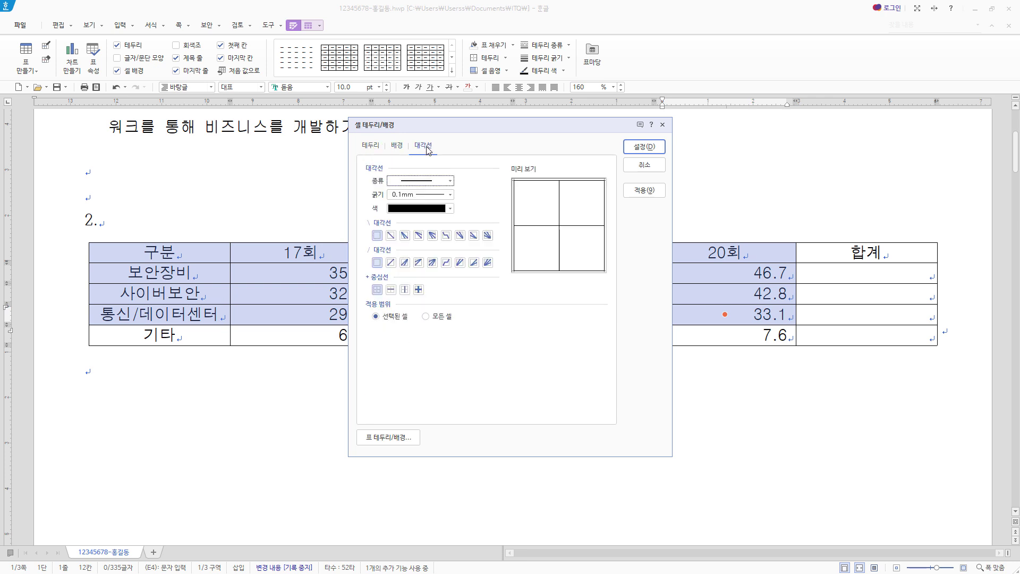
{"action": "left_click", "coordinate": [398, 146]}
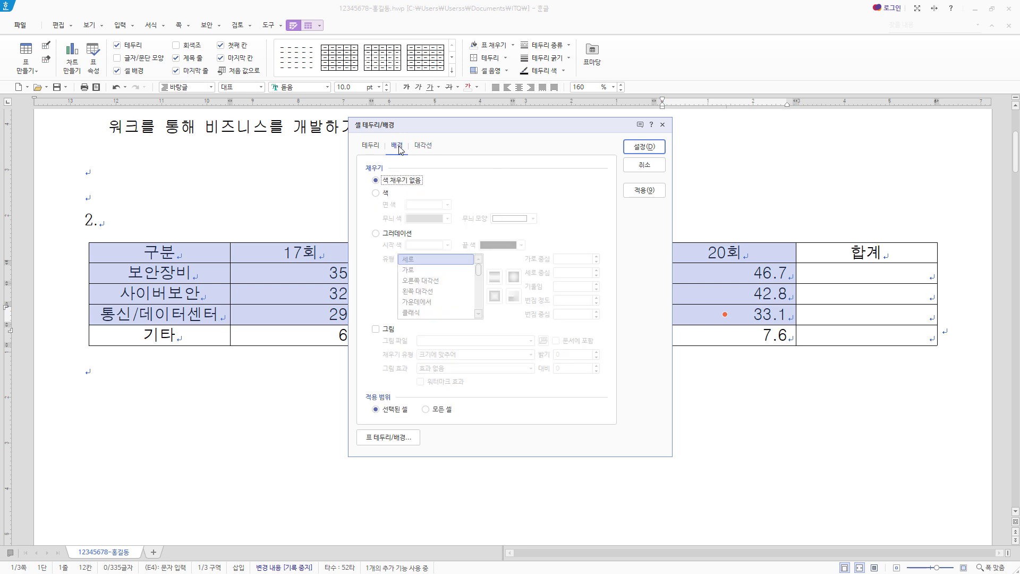
Step: Switch the fill color palette to the 기본 theme and choose yellow as the selected cells' fill color (면 색)
{"action": "left_click", "coordinate": [375, 193]}
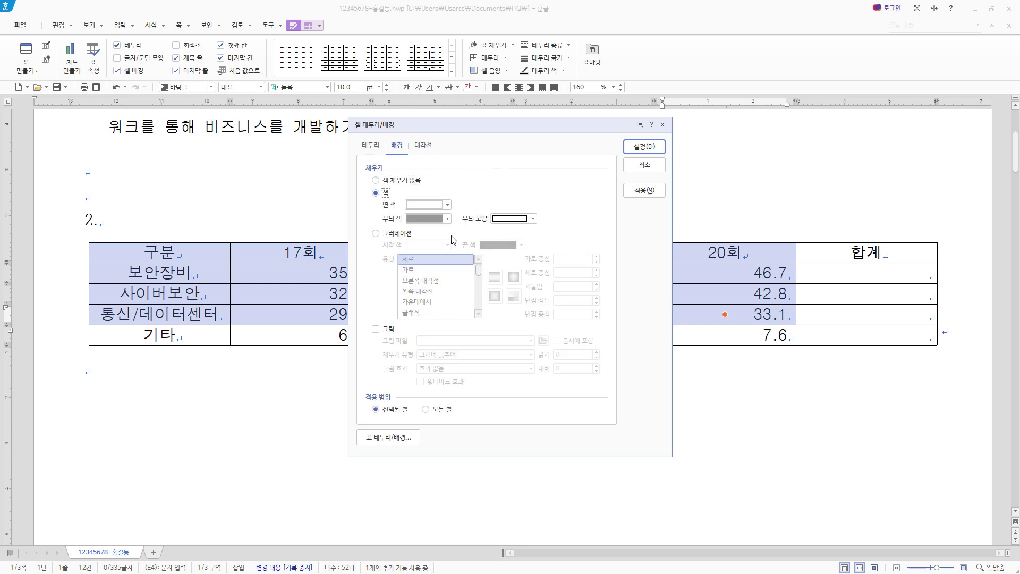
{"action": "left_click", "coordinate": [447, 205]}
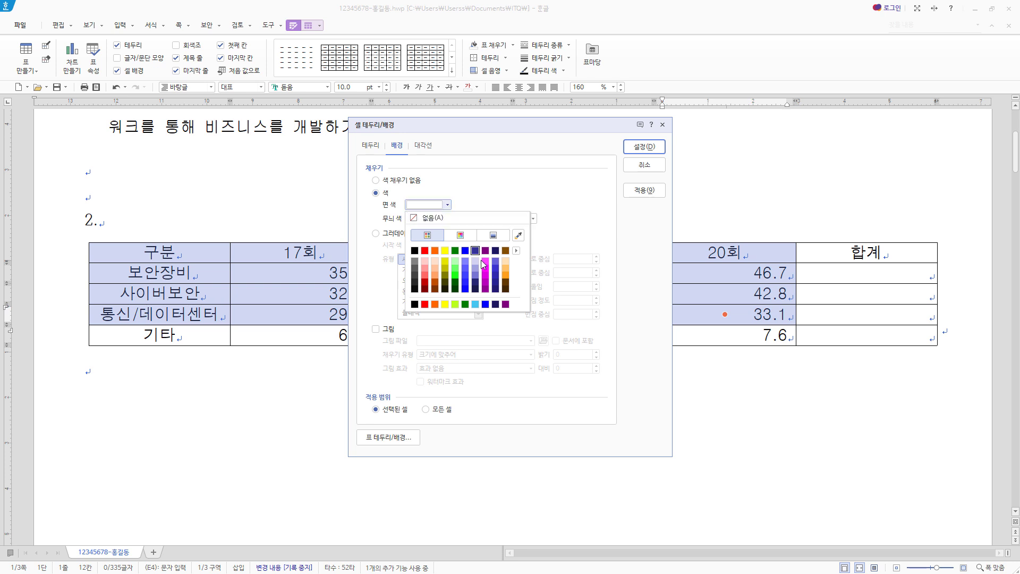
{"action": "left_click", "coordinate": [518, 251]}
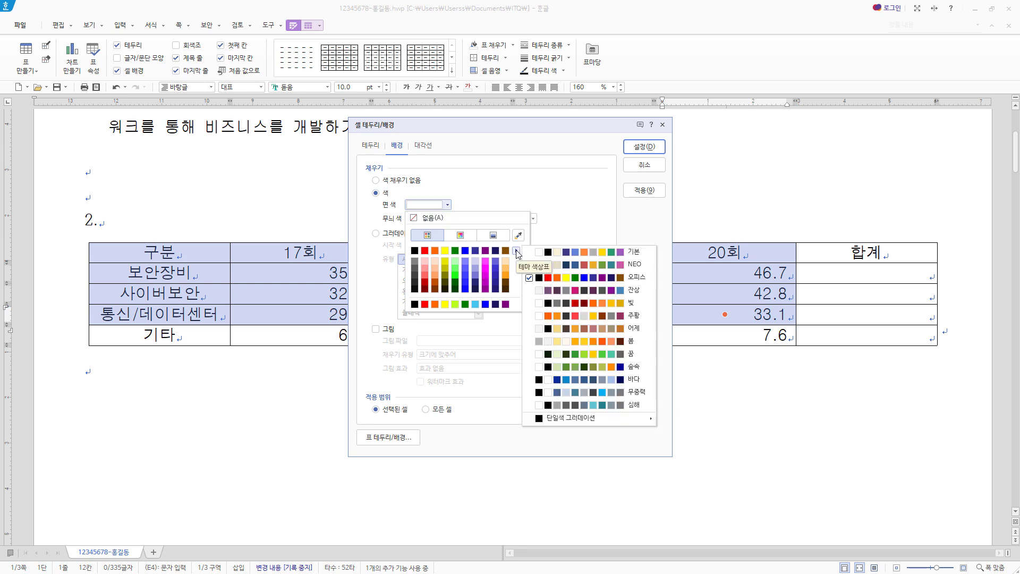
{"action": "left_click", "coordinate": [558, 253]}
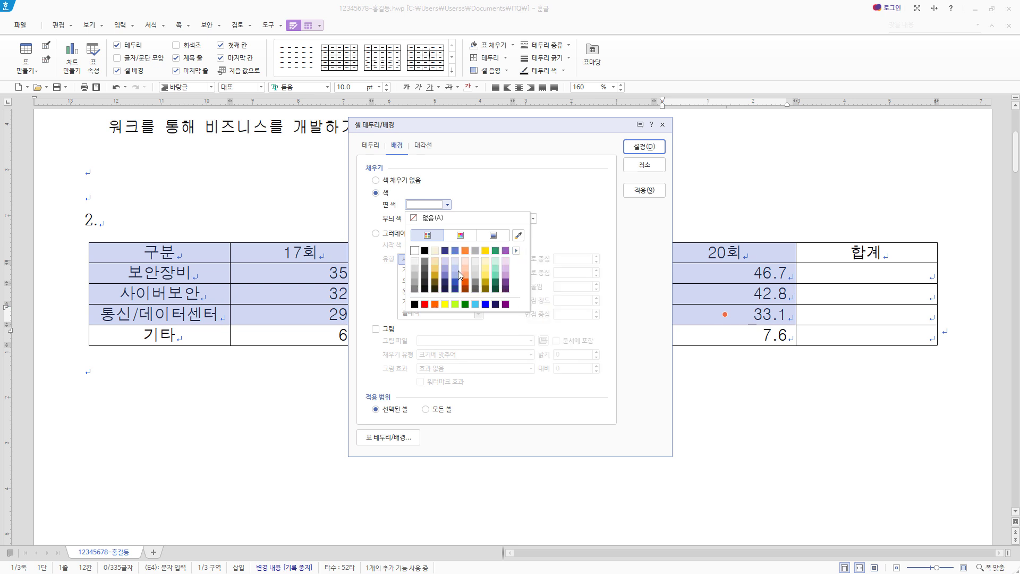
{"action": "left_click", "coordinate": [530, 199]}
{"action": "left_click", "coordinate": [447, 206]}
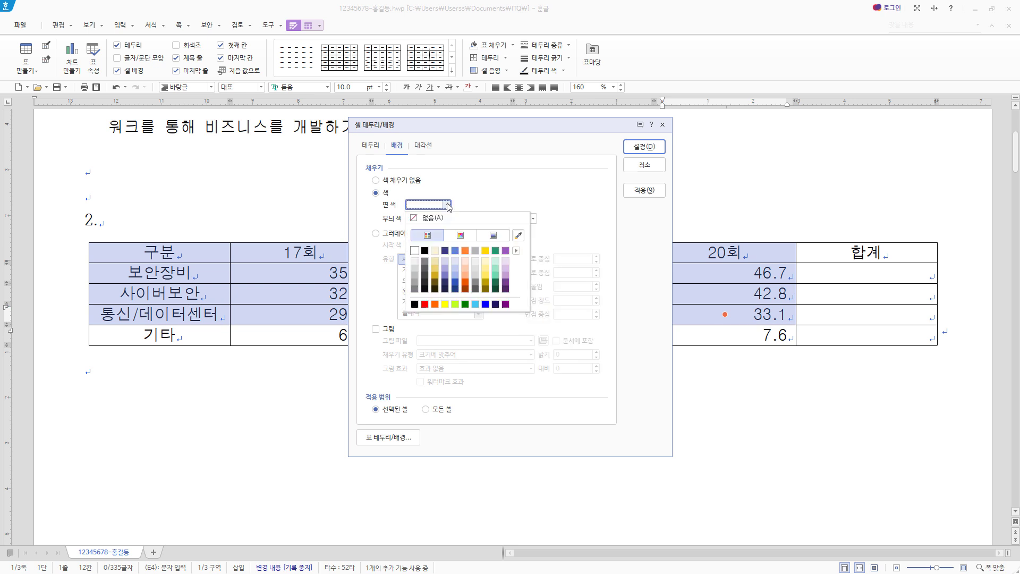
{"action": "left_click", "coordinate": [445, 304]}
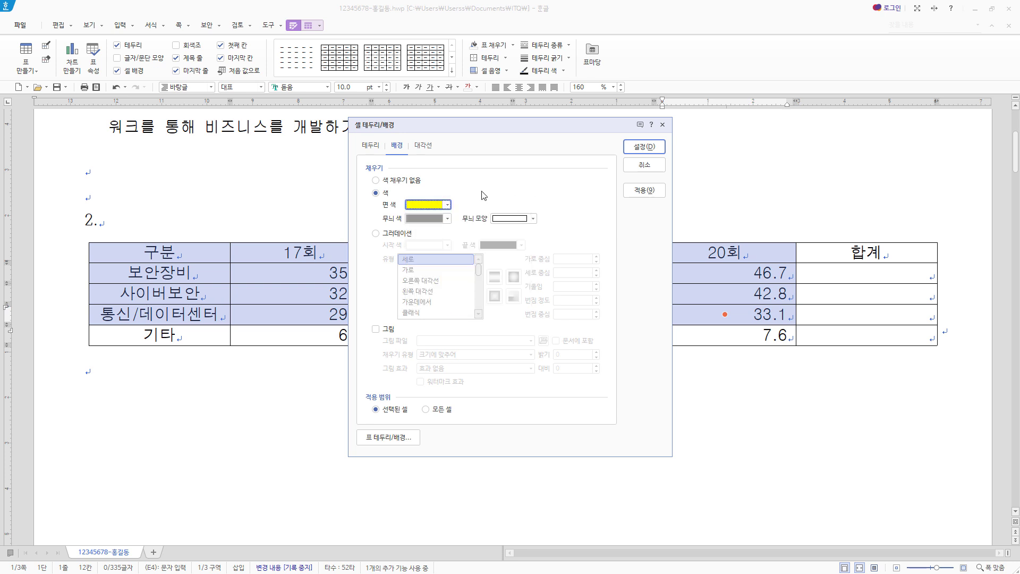
Step: Switch the fill color palette to the 오피스 theme, choose its yellow as 면 색, and apply it to the selected cells
{"action": "left_click", "coordinate": [448, 205]}
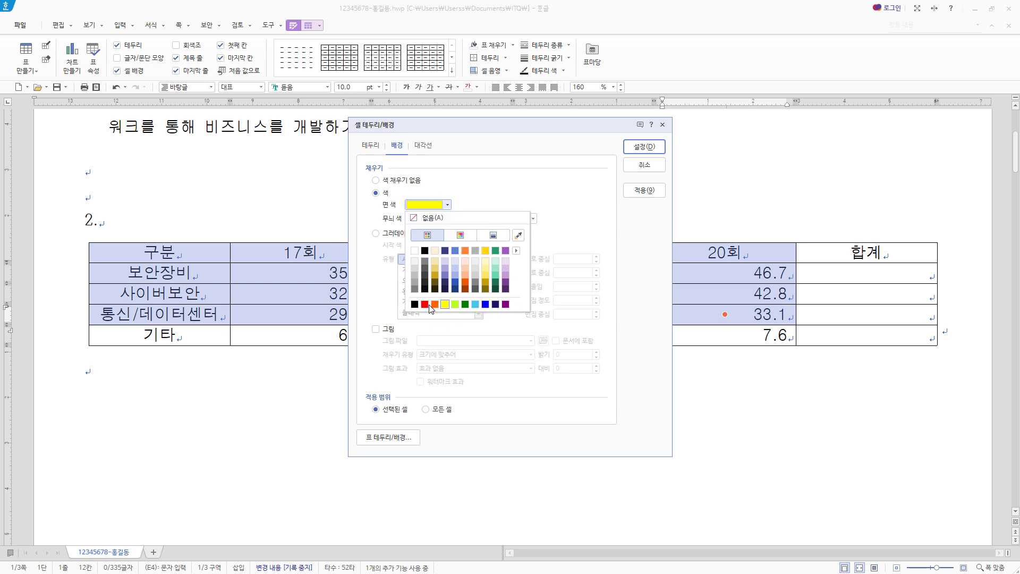
{"action": "left_click", "coordinate": [516, 250]}
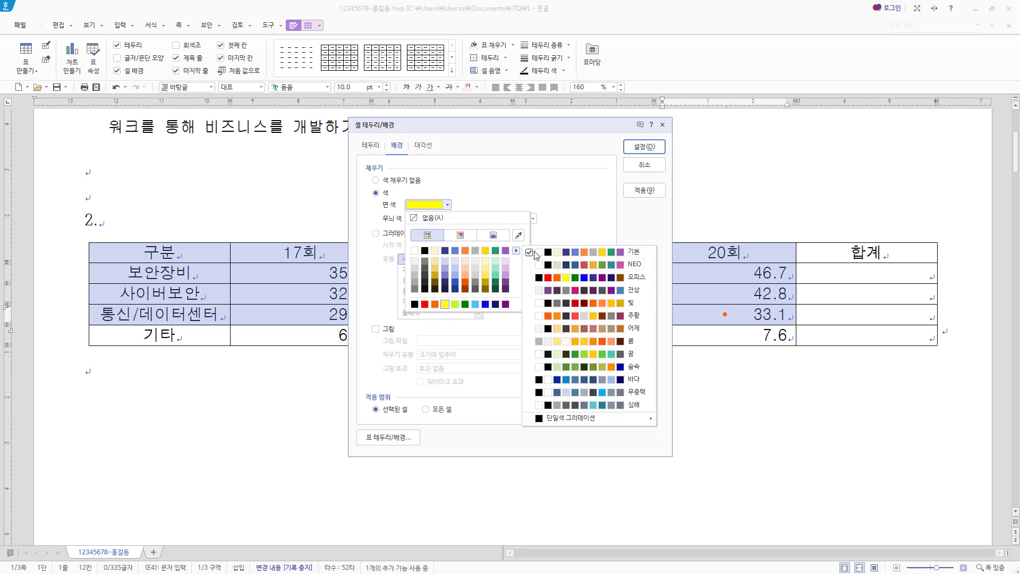
{"action": "left_click", "coordinate": [628, 277]}
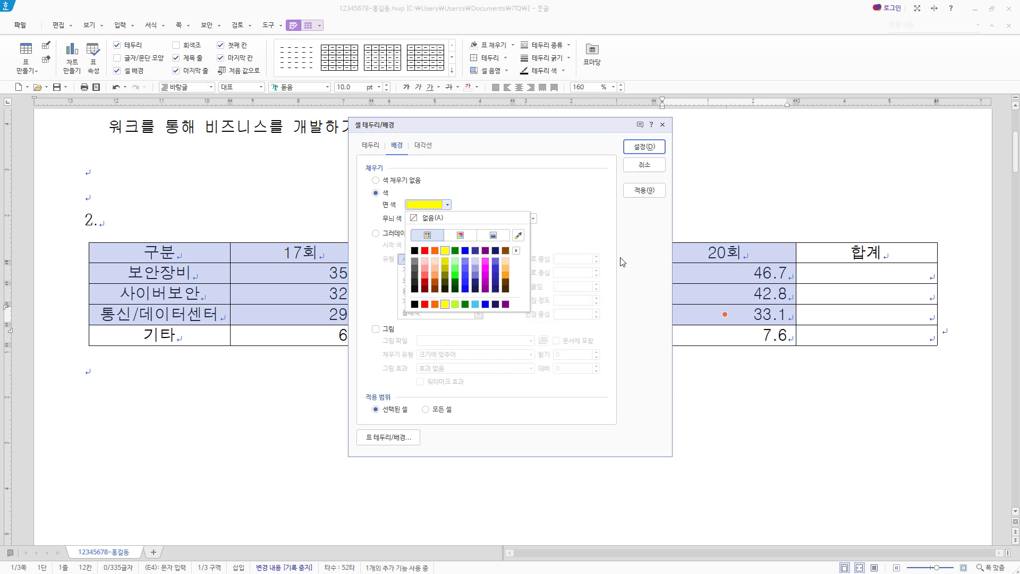
{"action": "left_click", "coordinate": [445, 250]}
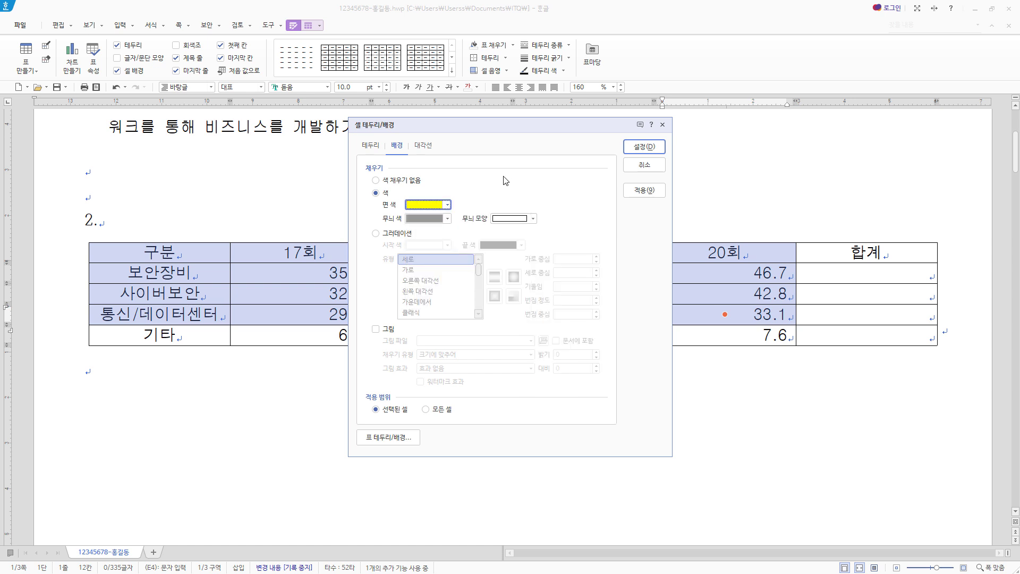
{"action": "left_click", "coordinate": [656, 150]}
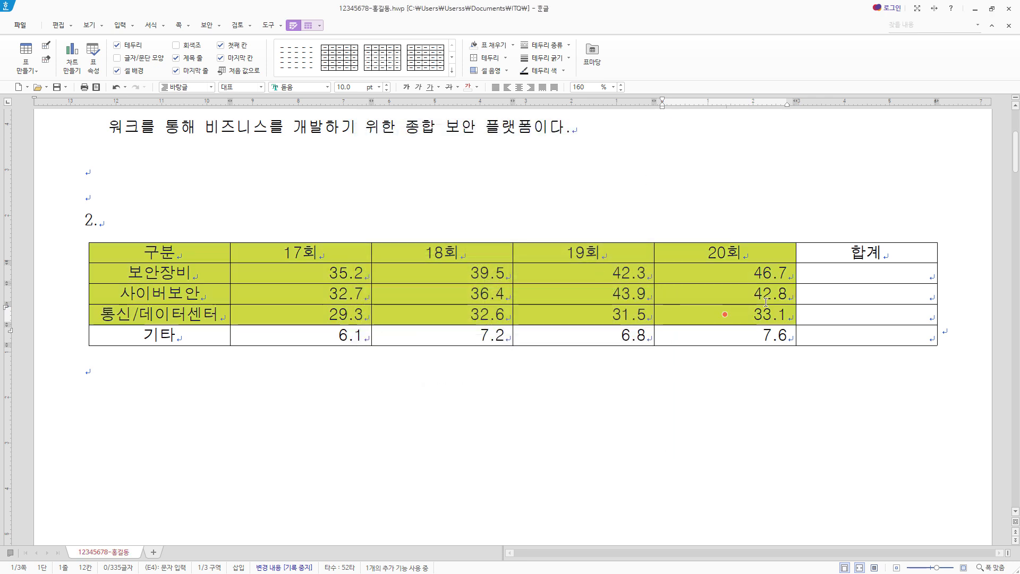
Step: Calculate the 합계 cells of the 보안장비, 사이버보안 and 통신/데이터센터 rows with the block sum (블록 합계)
{"action": "left_click", "coordinate": [869, 273]}
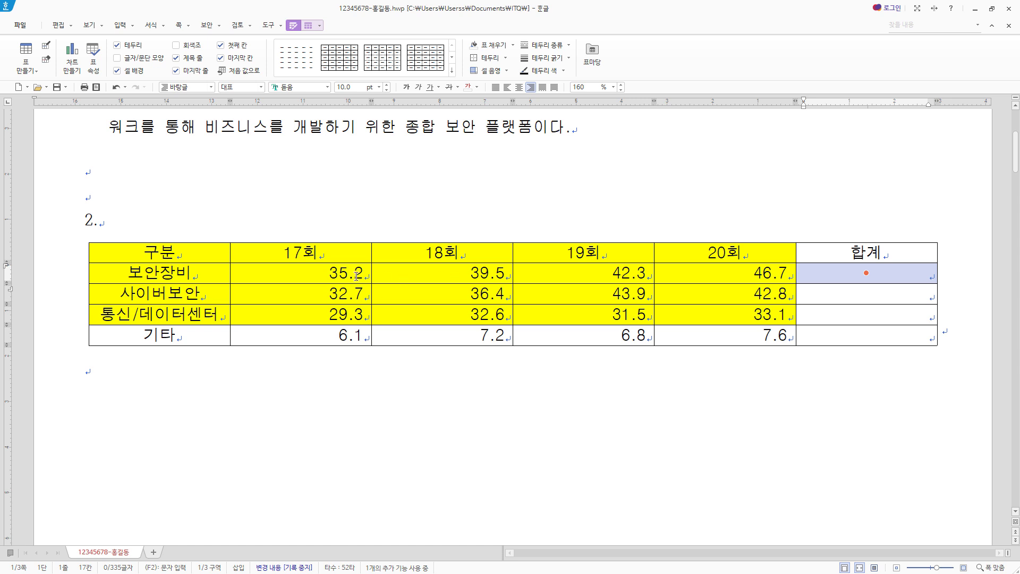
{"action": "left_click_drag", "start_coordinate": [356, 275], "coordinate": [866, 273]}
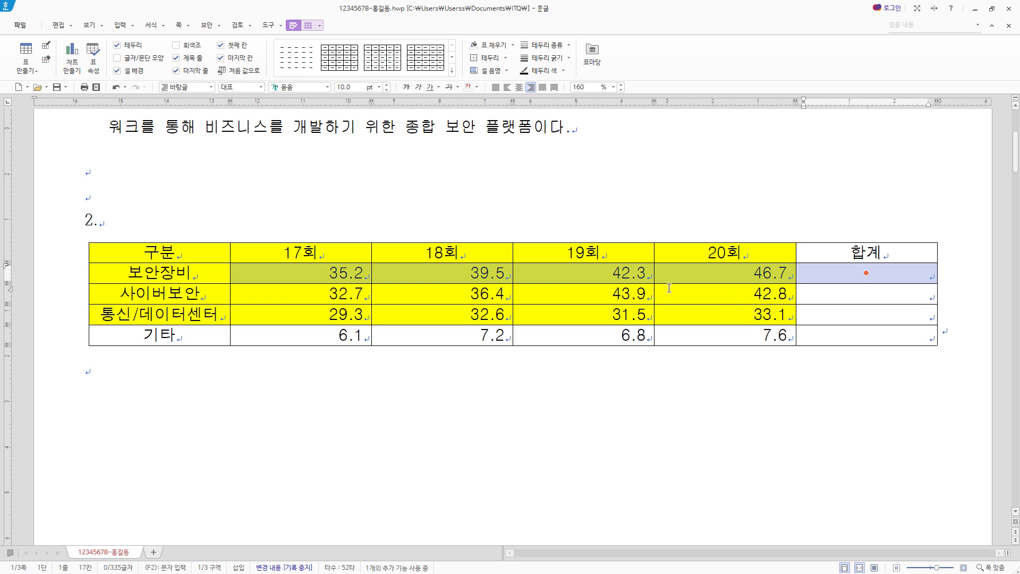
{"action": "left_click_drag", "start_coordinate": [873, 291], "coordinate": [875, 309]}
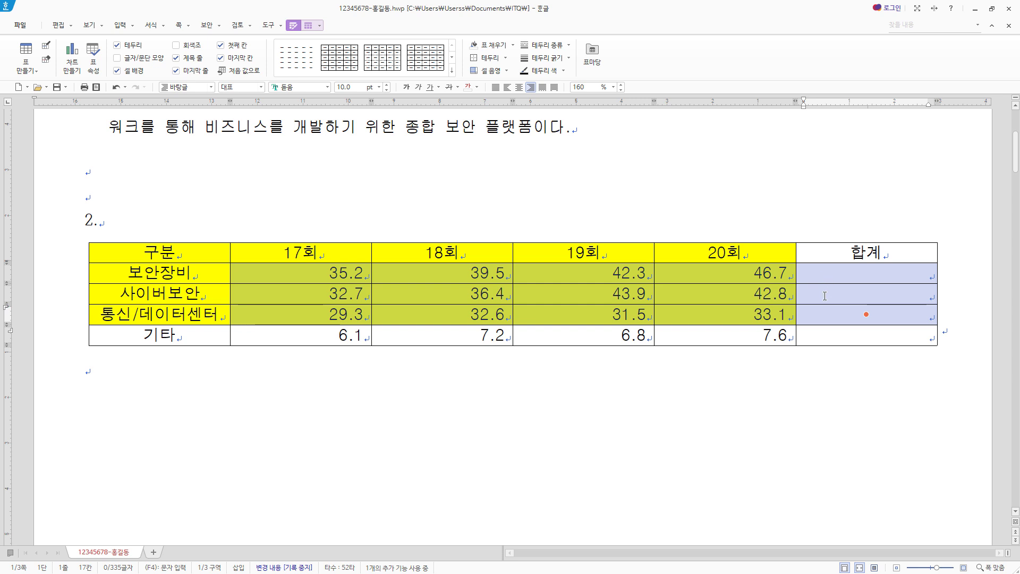
{"action": "scroll", "coordinate": [710, 195], "scroll_direction": "down", "scroll_amount": 3}
{"action": "right_click", "coordinate": [710, 202]}
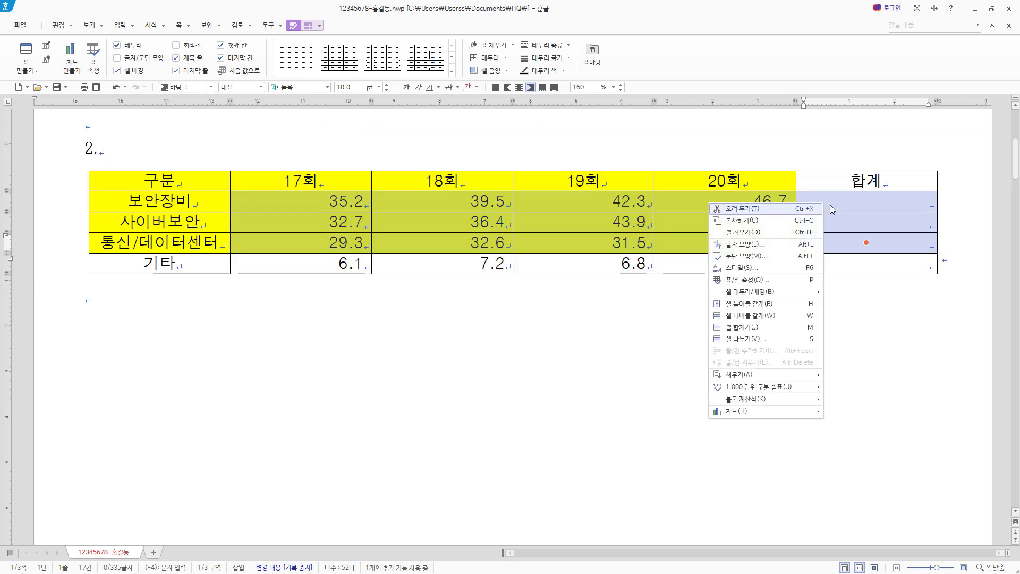
{"action": "mouse_move", "coordinate": [778, 399]}
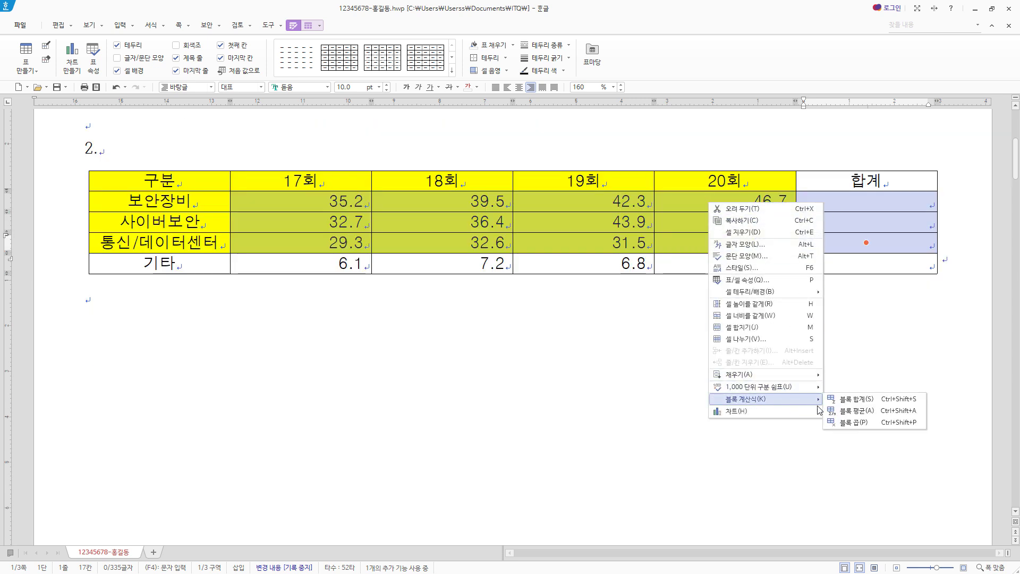
{"action": "left_click", "coordinate": [857, 402]}
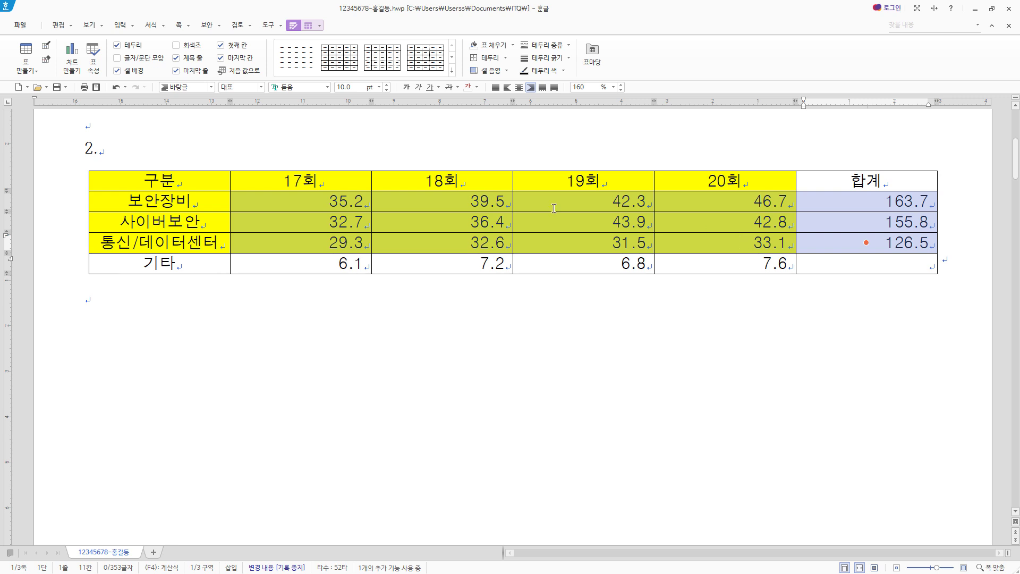
Step: Add a caption above the table using the 위 position
{"action": "left_click", "coordinate": [309, 26]}
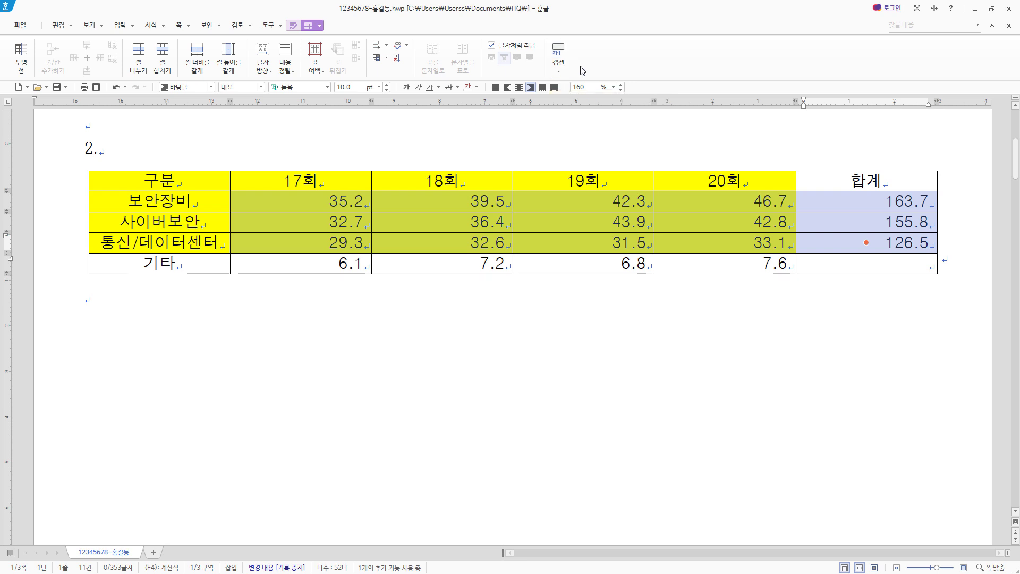
{"action": "left_click", "coordinate": [567, 69]}
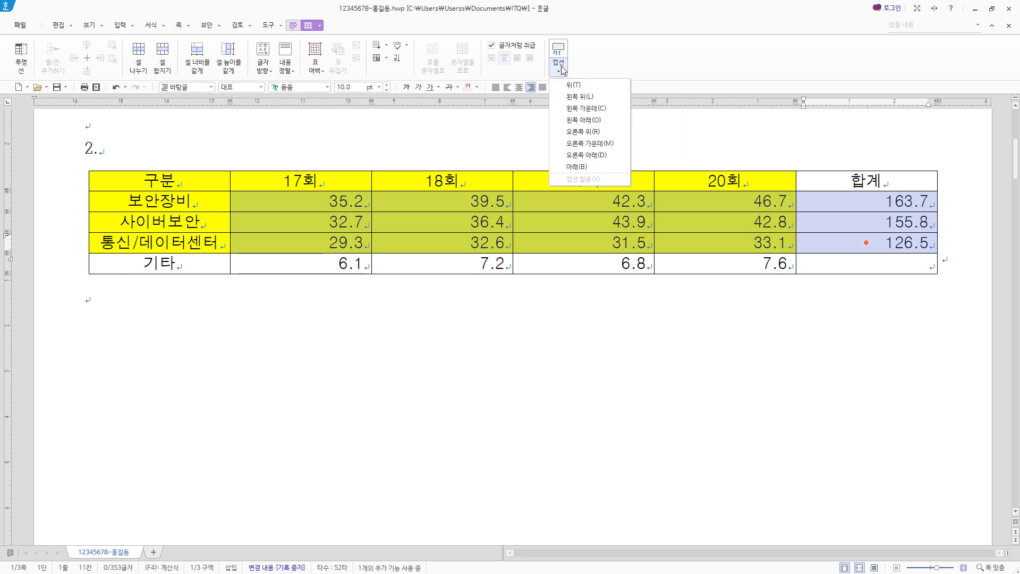
{"action": "left_click", "coordinate": [580, 85]}
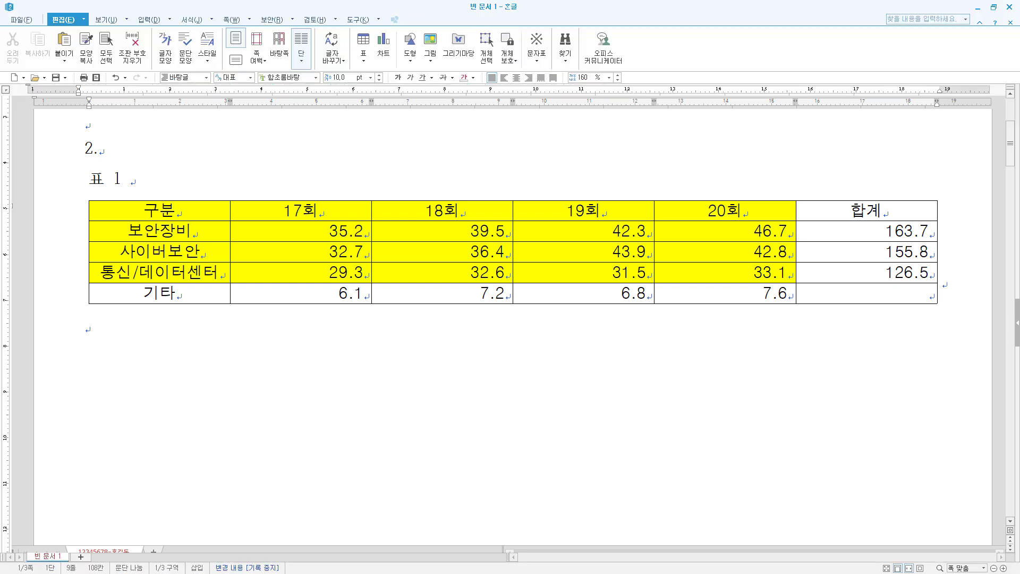
Step: In the 빈 문서 1 window of the other Hangul version, add a caption in the 위 position to the same table
{"action": "key", "text": "ctrl+z"}
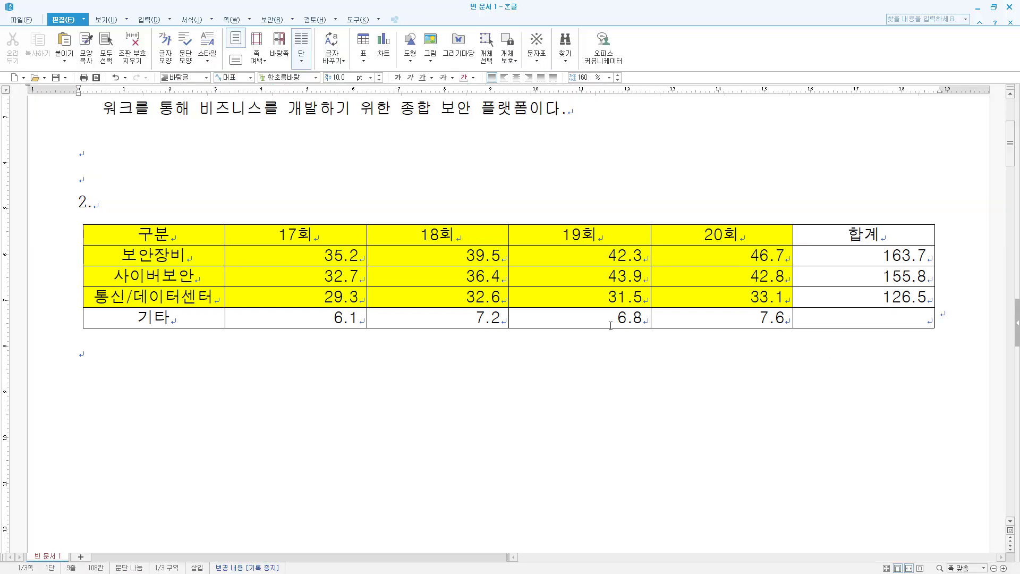
{"action": "left_click", "coordinate": [816, 283]}
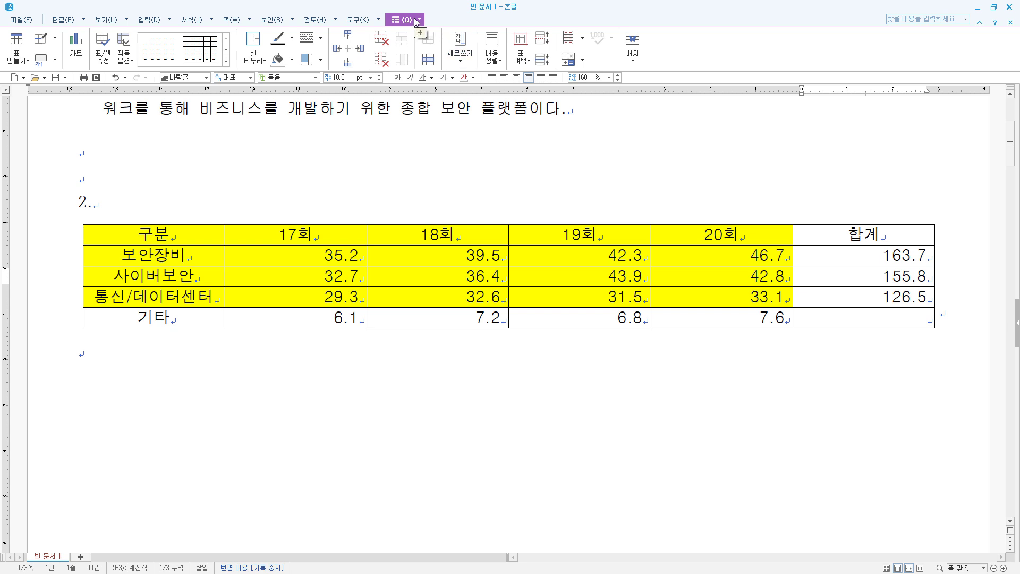
{"action": "left_click", "coordinate": [56, 62]}
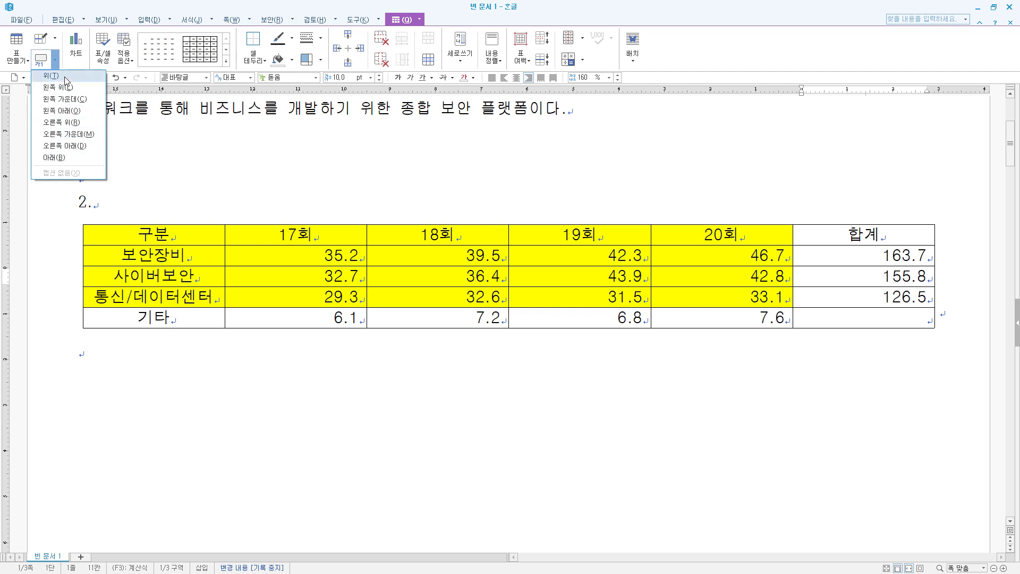
{"action": "left_click", "coordinate": [65, 77]}
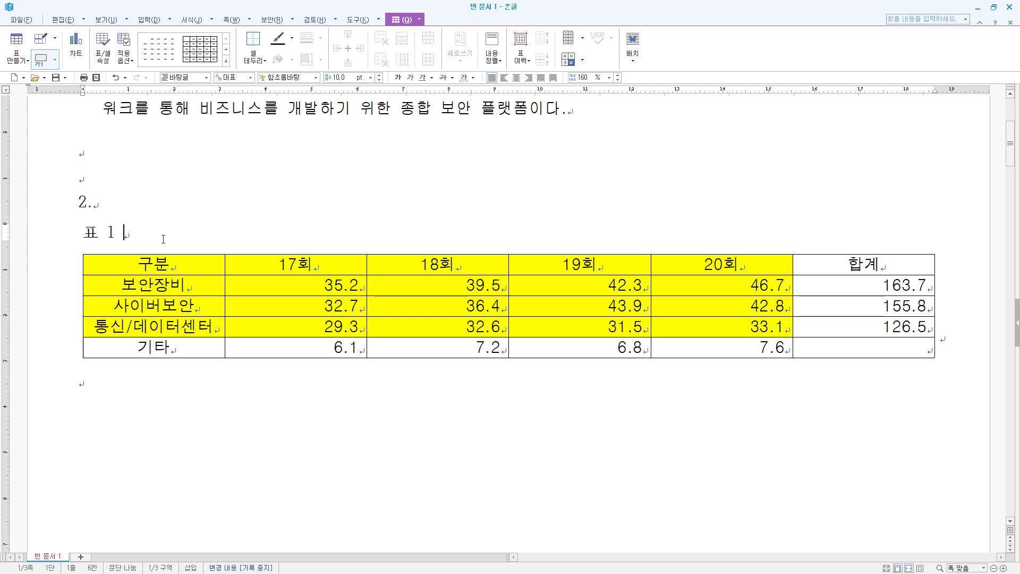
Step: Back in the exam document, replace the default caption text with "세계 보안 엑스포 참관객 업종별 현황(단위 : 백 명)"
{"action": "key", "text": "F9"}
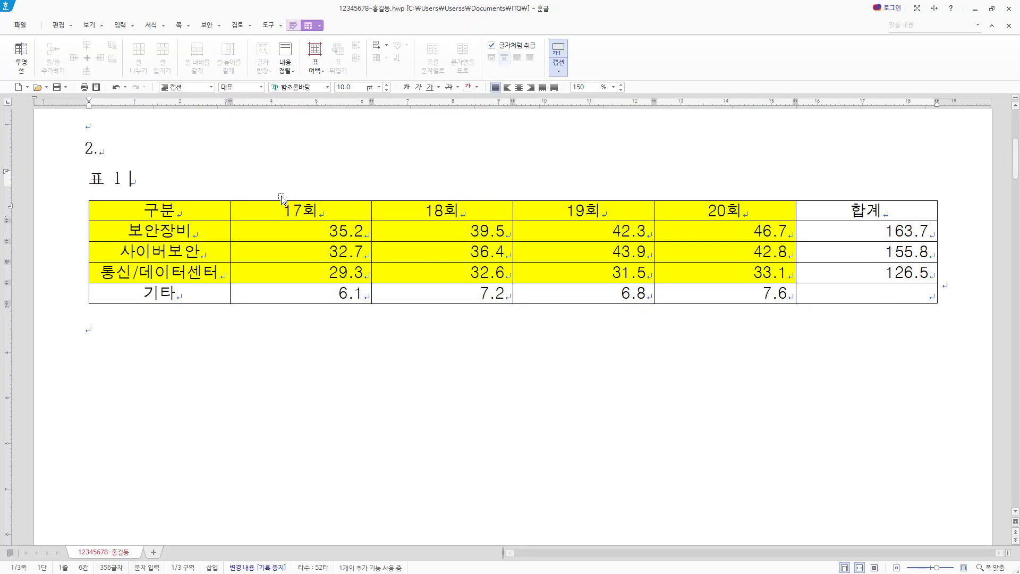
{"action": "key", "text": "F9"}
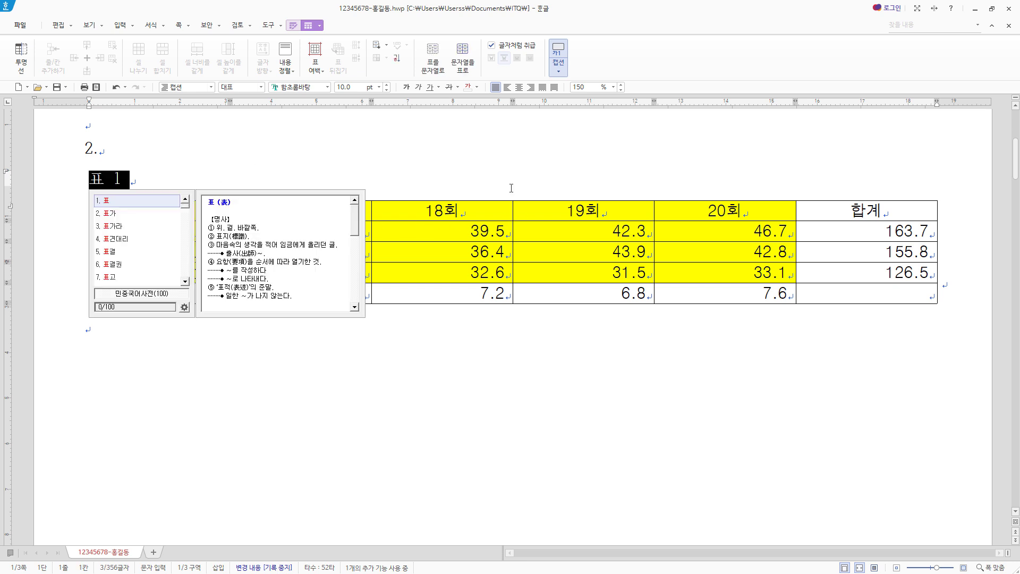
{"action": "type", "text": "세계 보안 엑스포 참관객 업종별 현황(단위 : 백 명)"}
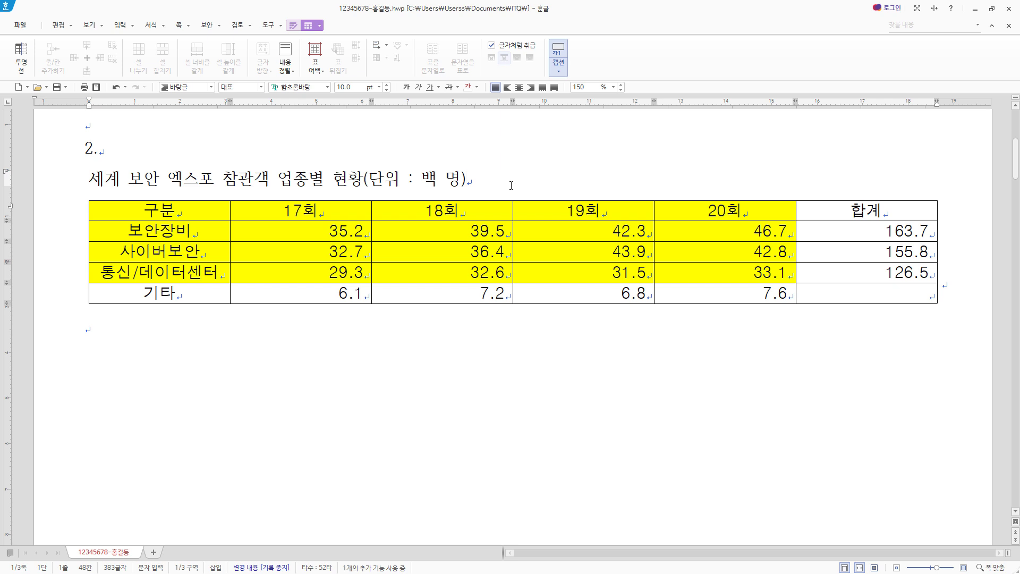
Step: Set the table caption's font to 돋움 and right-align it
{"action": "left_click_drag", "start_coordinate": [511, 185], "coordinate": [56, 190]}
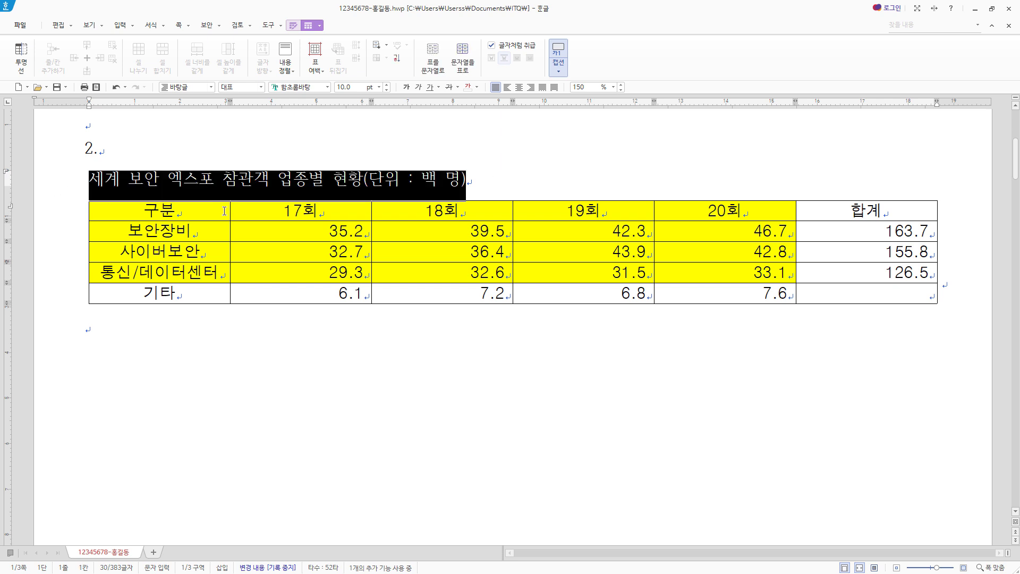
{"action": "left_click", "coordinate": [317, 87]}
{"action": "type", "text": "돋움"}
{"action": "key", "text": "Return"}
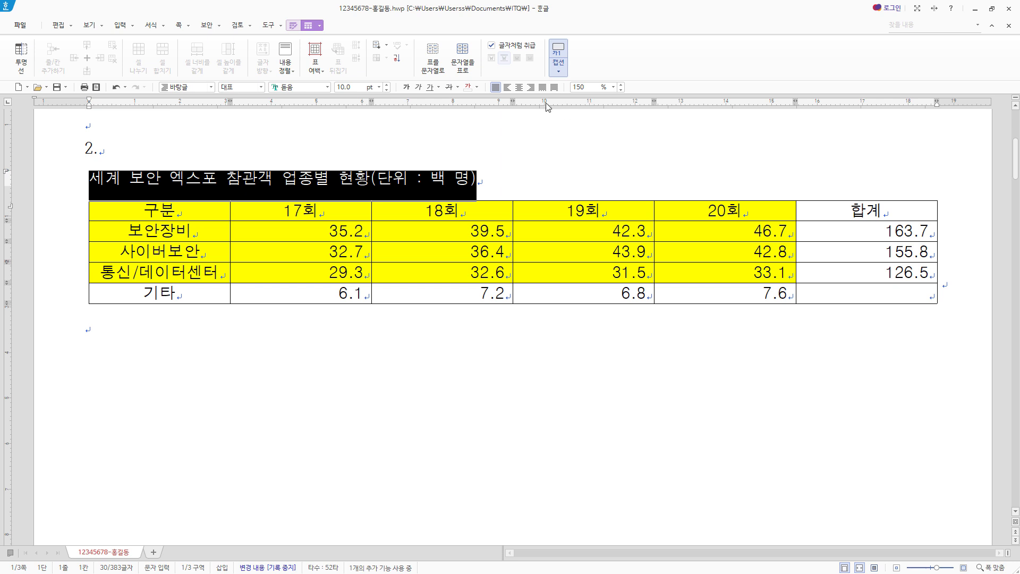
{"action": "left_click", "coordinate": [530, 87]}
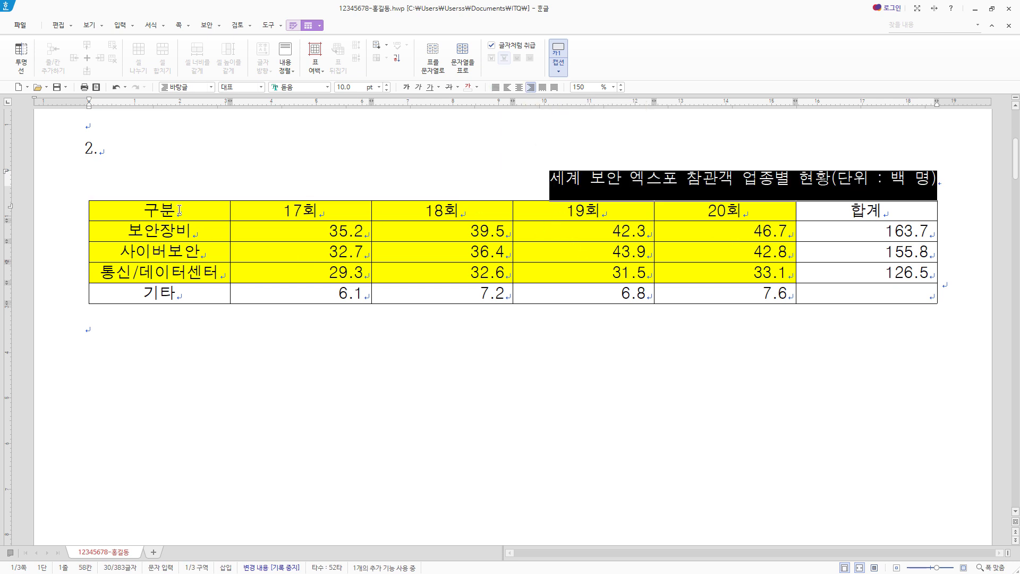
Step: Select all table cells and increase the height of every row by four increments
{"action": "left_click_drag", "start_coordinate": [180, 210], "coordinate": [880, 304]}
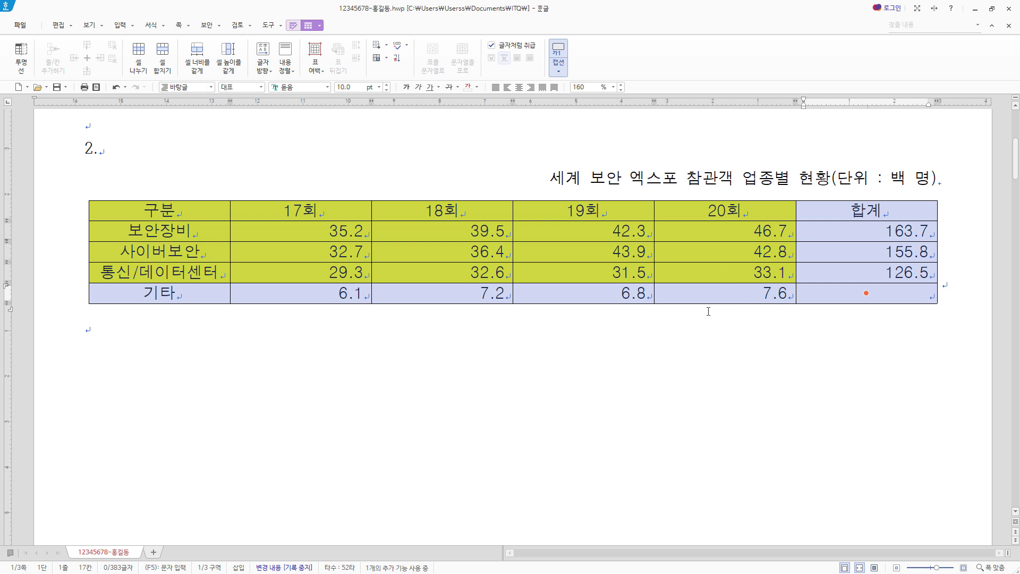
{"action": "scroll", "coordinate": [684, 382], "scroll_direction": "down", "scroll_amount": 5}
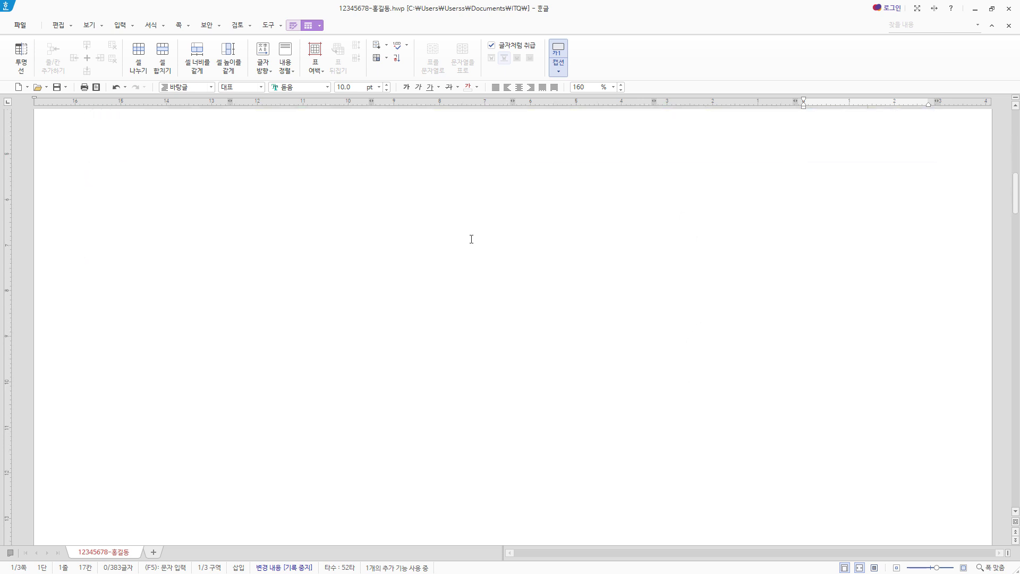
{"action": "scroll", "coordinate": [531, 372], "scroll_direction": "down", "scroll_amount": 3}
{"action": "scroll", "coordinate": [617, 333], "scroll_direction": "up", "scroll_amount": 6}
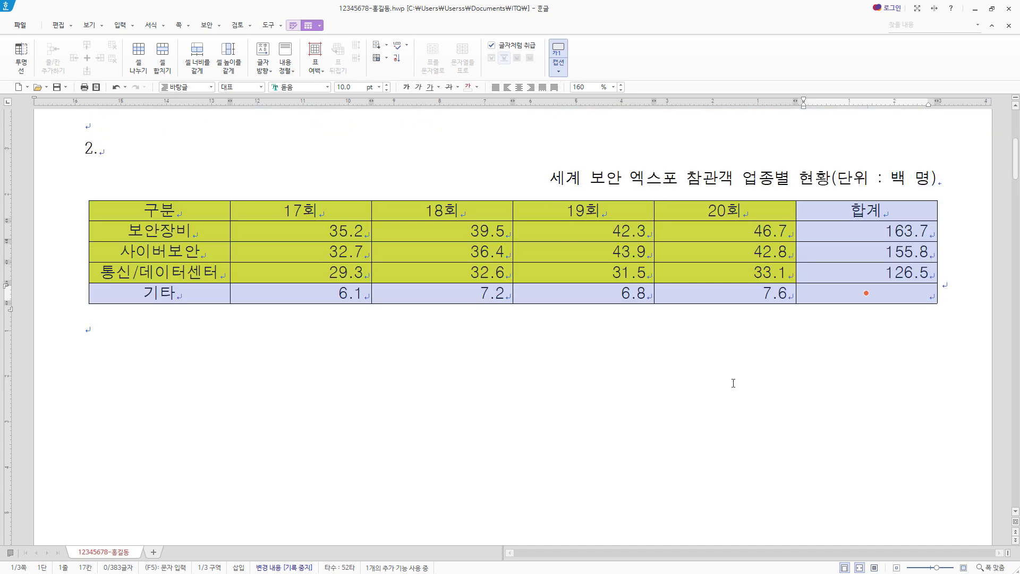
{"action": "key", "text": "ctrl+Down"}
{"action": "key", "text": "ctrl+Down"}
{"action": "key", "text": "ctrl+Down"}
{"action": "key", "text": "ctrl+Down"}
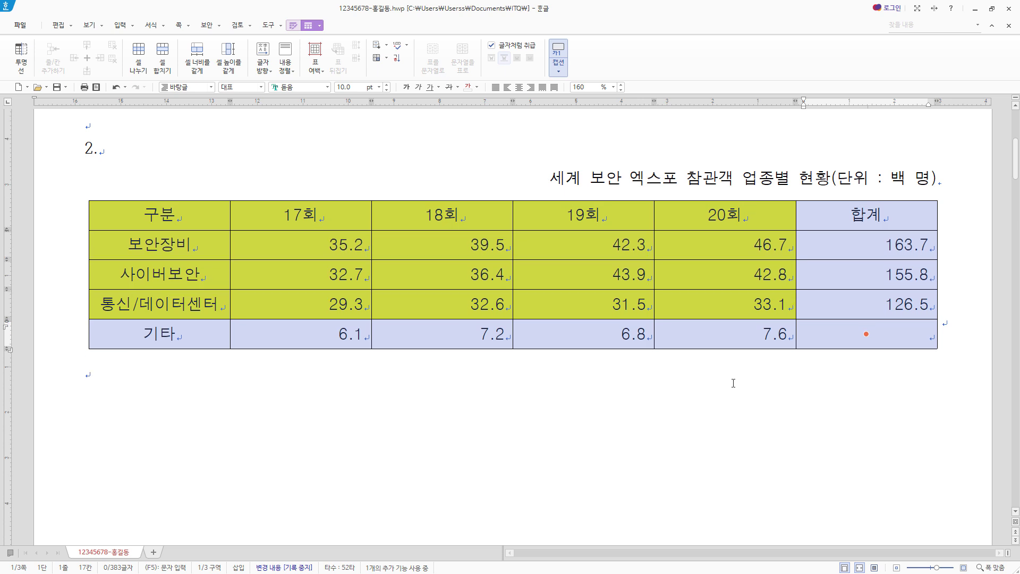
Step: Apply a 0.5mm double line to the outside borders (바깥쪽) of the whole table
{"action": "scroll", "coordinate": [728, 387], "scroll_direction": "down", "scroll_amount": 3}
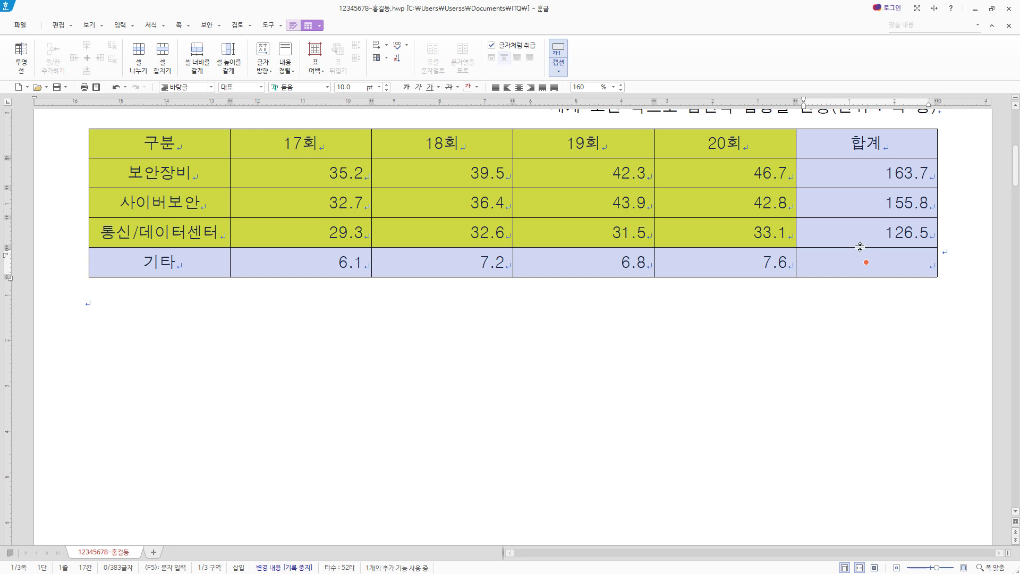
{"action": "key", "text": "l"}
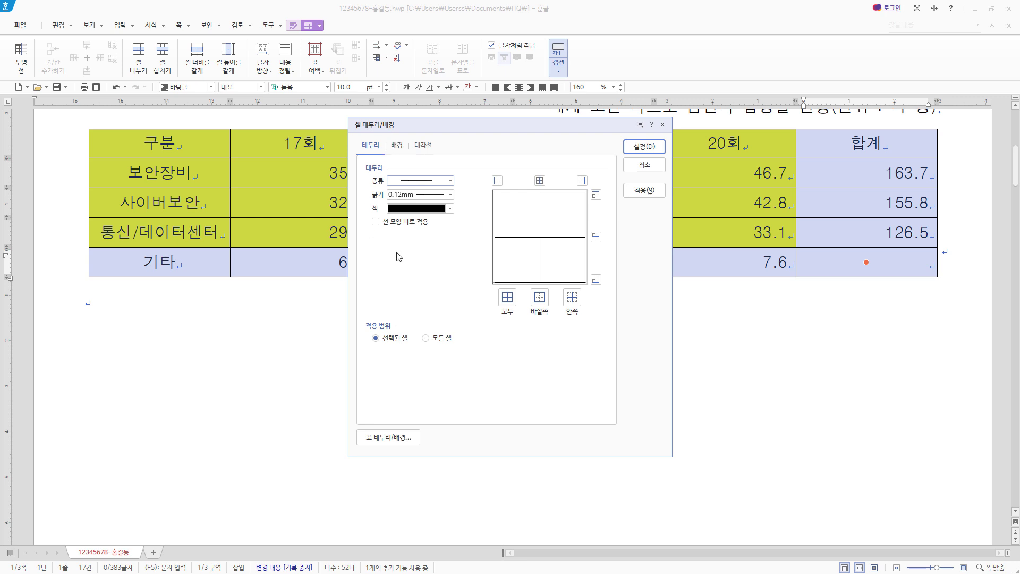
{"action": "left_click", "coordinate": [376, 223]}
{"action": "left_click", "coordinate": [450, 180]}
{"action": "left_click", "coordinate": [420, 272]}
{"action": "left_click", "coordinate": [540, 297]}
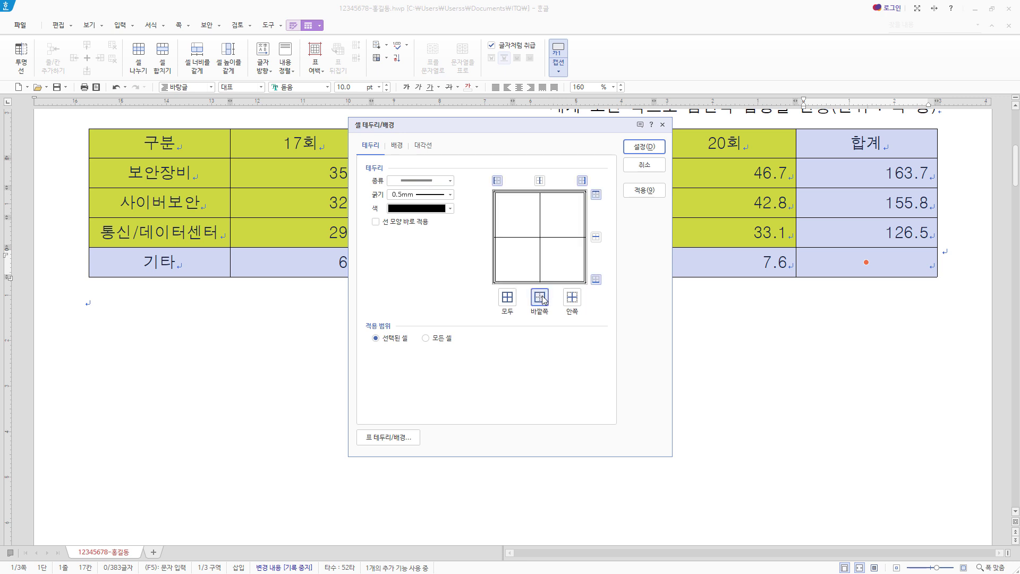
{"action": "left_click", "coordinate": [654, 149]}
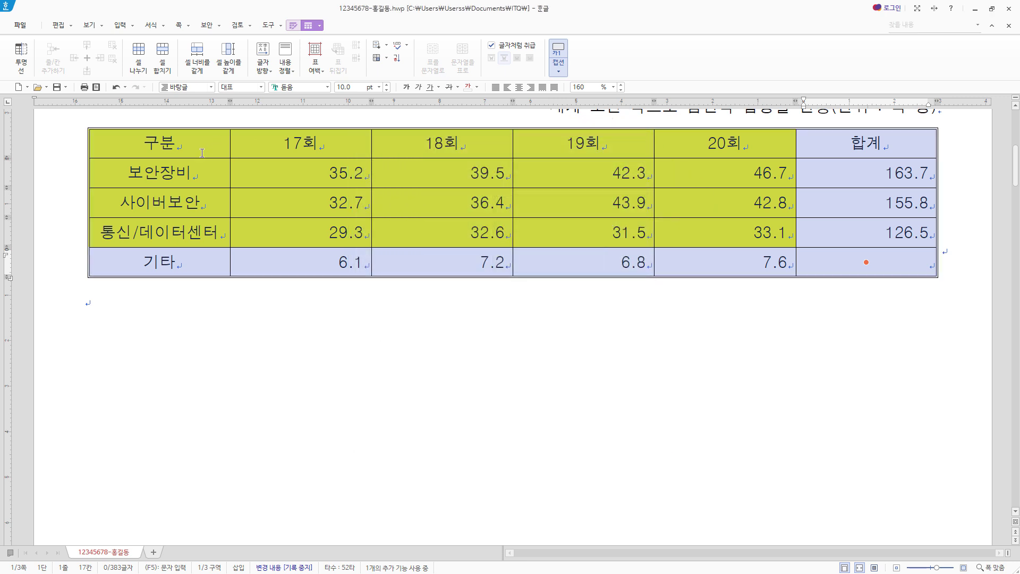
Step: Apply a 0.5mm double line to the bottom border of the table's header row, from 구분 to 합계
{"action": "left_click", "coordinate": [181, 144]}
{"action": "left_click_drag", "start_coordinate": [180, 144], "coordinate": [867, 144]}
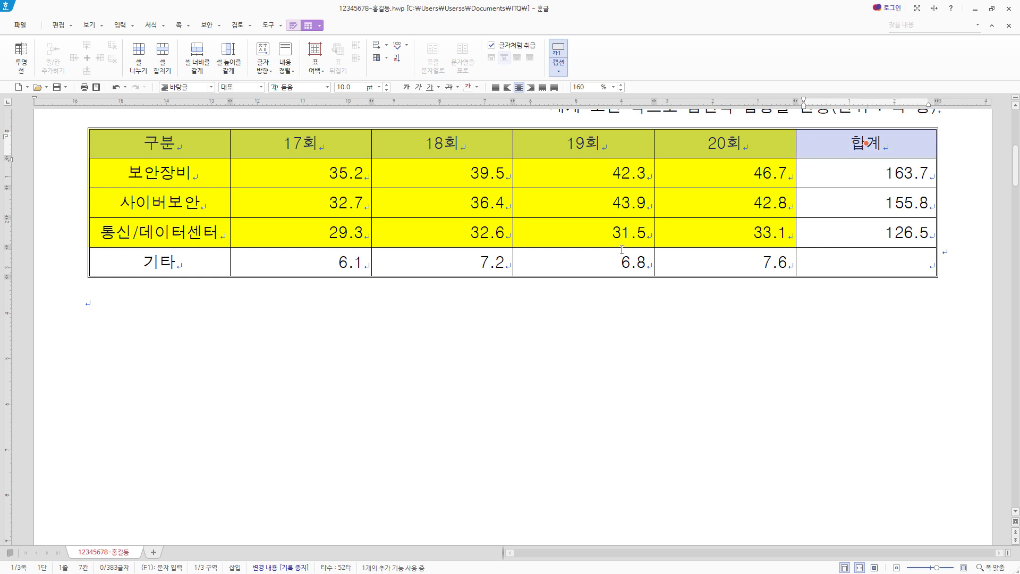
{"action": "key", "text": "l"}
{"action": "left_click", "coordinate": [420, 181]}
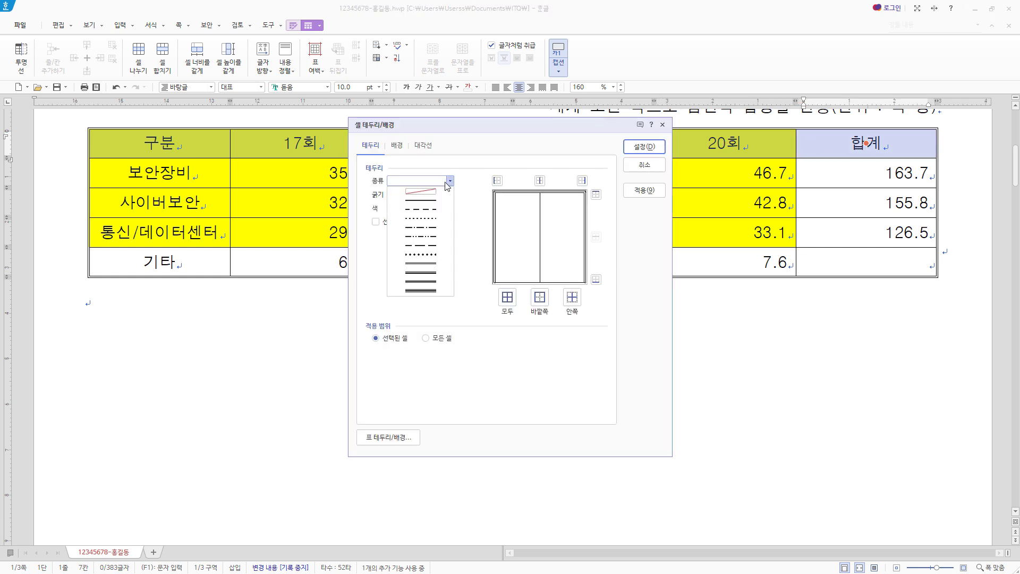
{"action": "left_click", "coordinate": [421, 268]}
{"action": "left_click", "coordinate": [596, 279]}
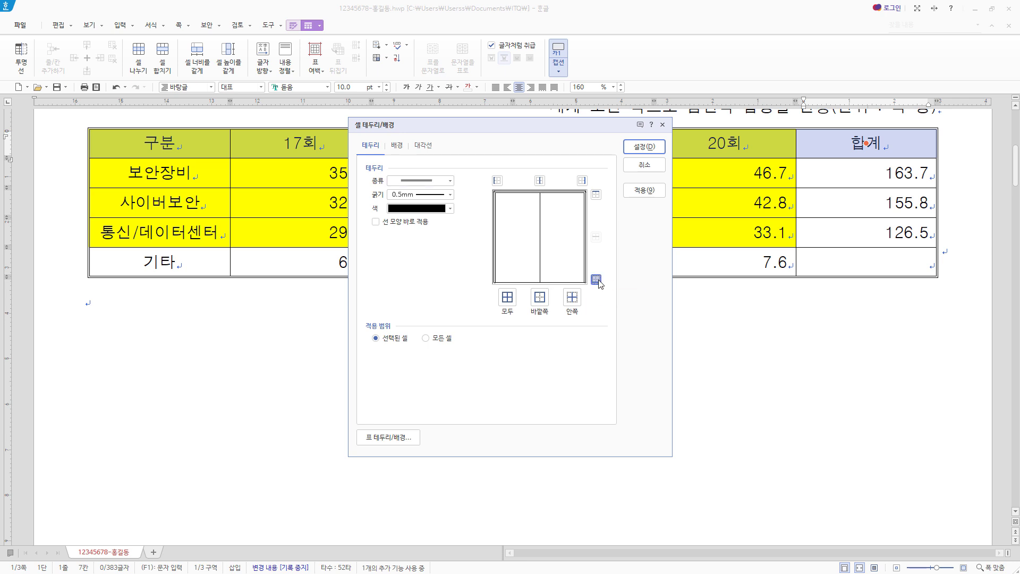
{"action": "left_click", "coordinate": [653, 148]}
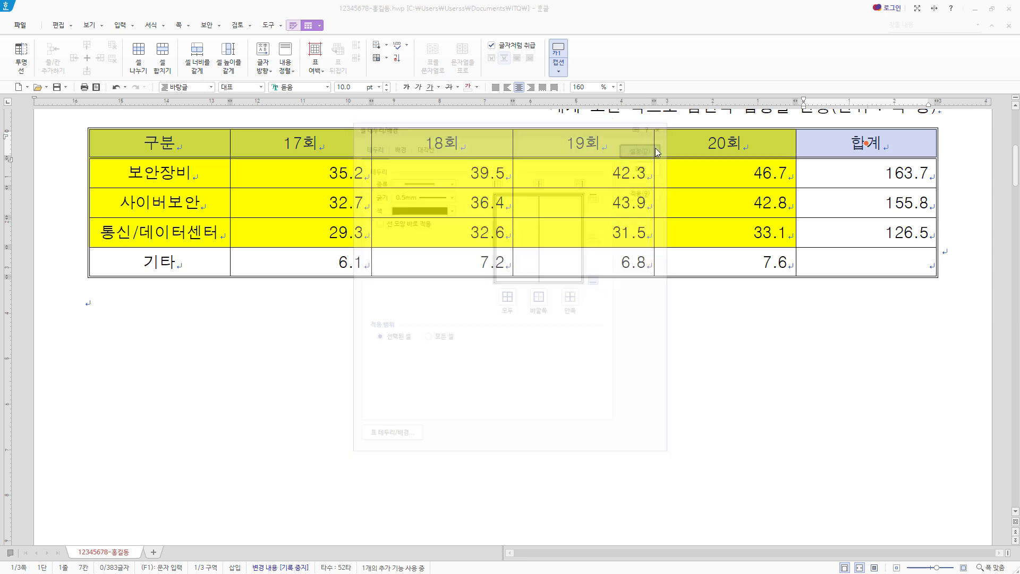
Step: Apply a 0.5mm double line to the right border of the table's first column, from 구분 to 기타
{"action": "left_click_drag", "start_coordinate": [214, 142], "coordinate": [205, 269]}
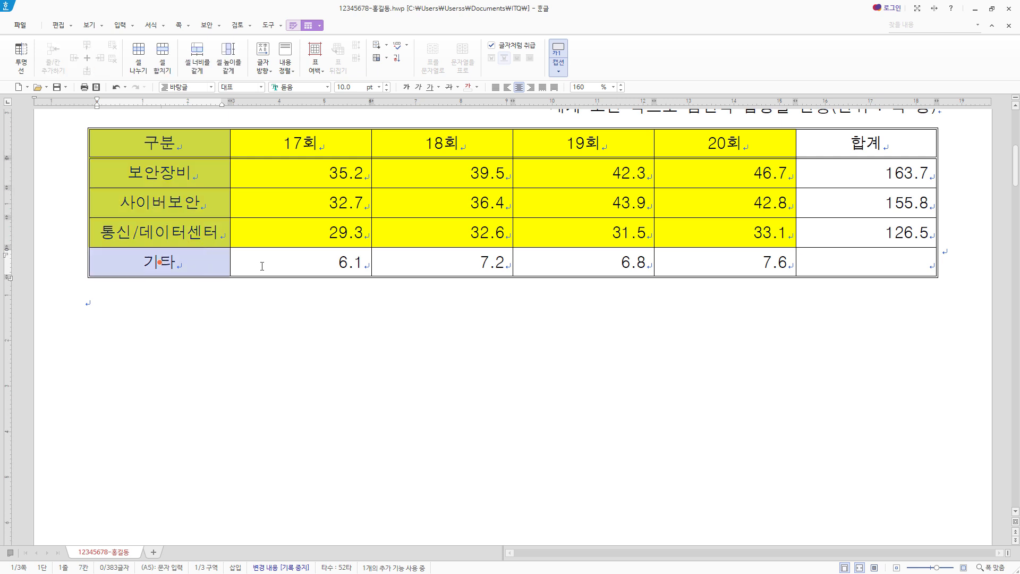
{"action": "key", "text": "l"}
{"action": "left_click", "coordinate": [444, 180]}
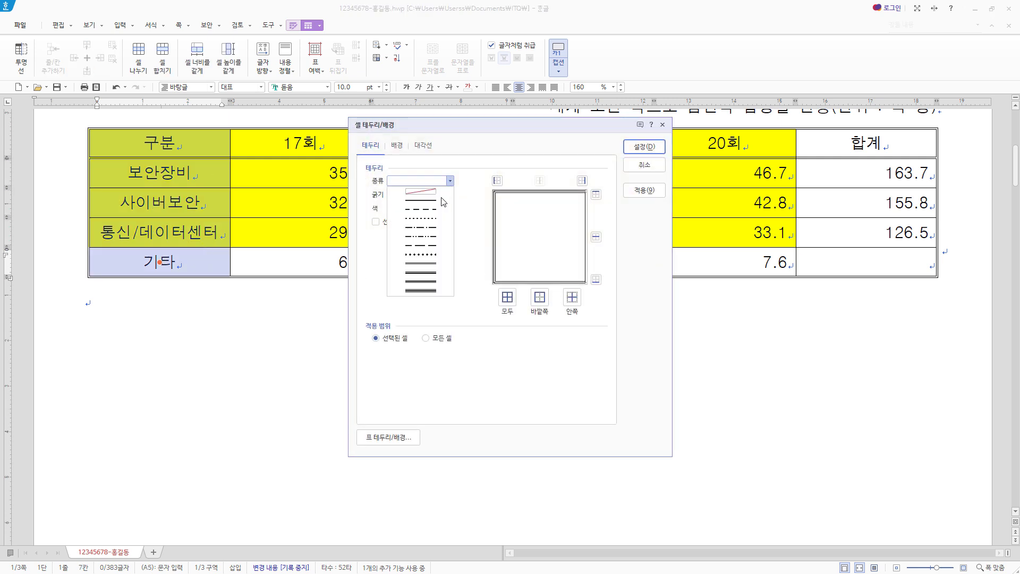
{"action": "left_click", "coordinate": [431, 272]}
{"action": "left_click", "coordinate": [583, 181]}
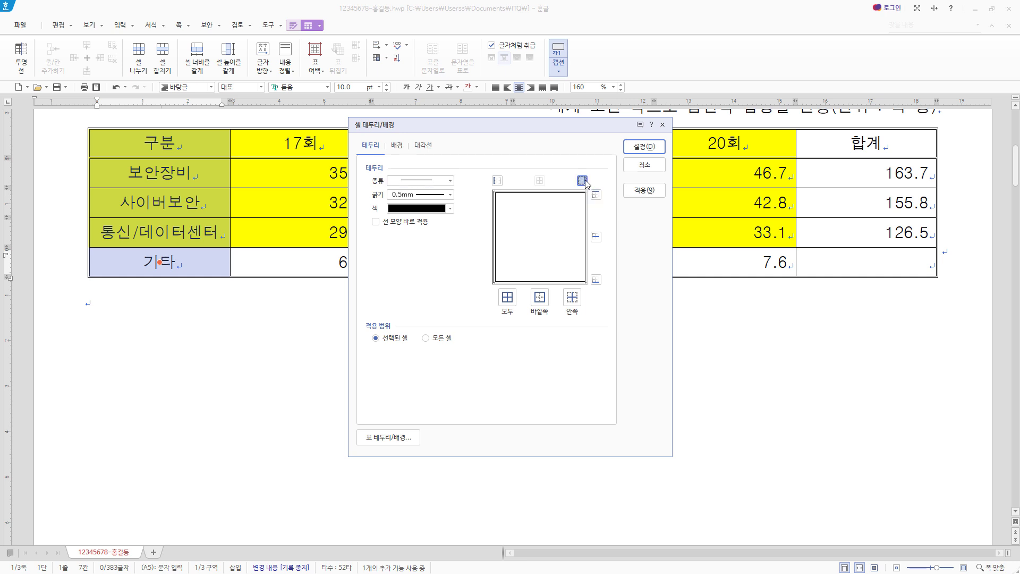
{"action": "left_click", "coordinate": [645, 146]}
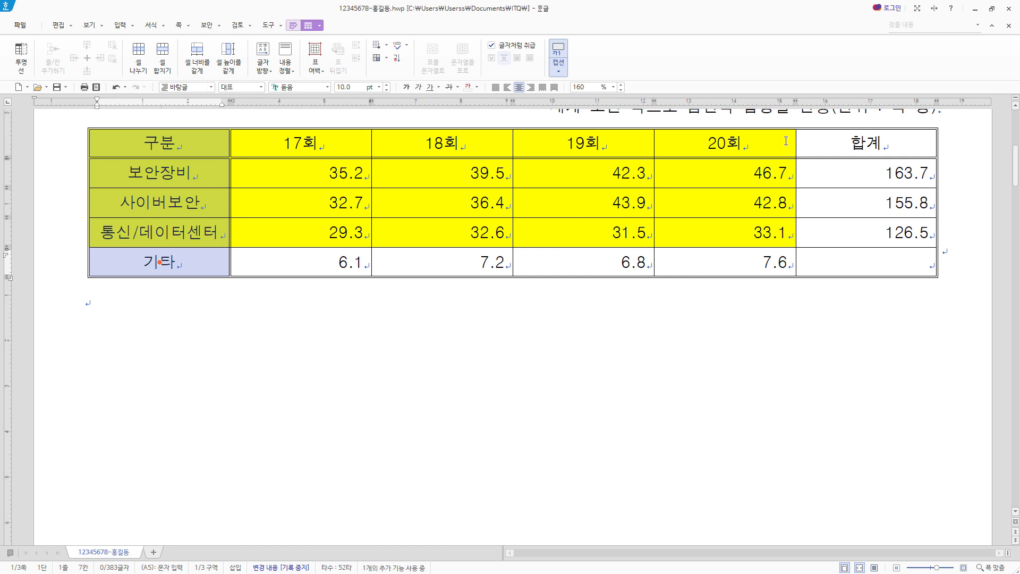
Step: Fill the empty 합계 cell of the 기타 row with two crossing 0.1mm diagonal lines
{"action": "left_click", "coordinate": [902, 255]}
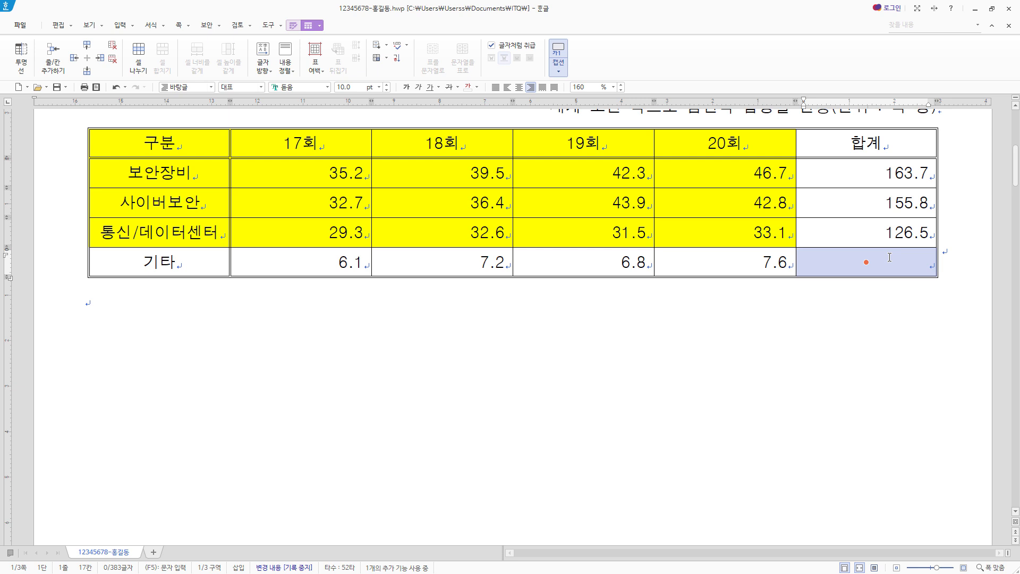
{"action": "key", "text": "l"}
{"action": "left_click", "coordinate": [428, 147]}
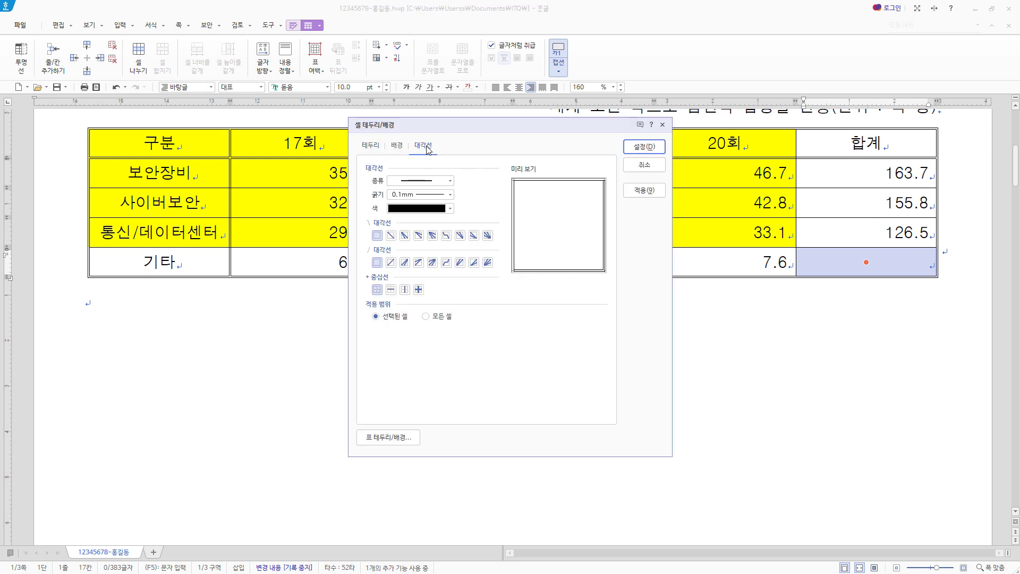
{"action": "left_click", "coordinate": [391, 235]}
{"action": "left_click", "coordinate": [391, 262]}
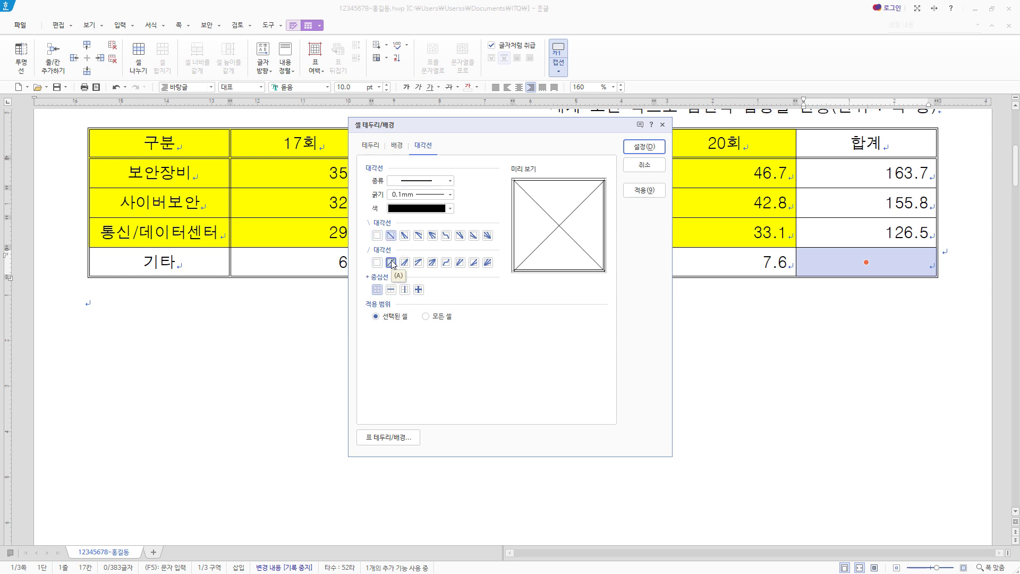
{"action": "left_click", "coordinate": [662, 151]}
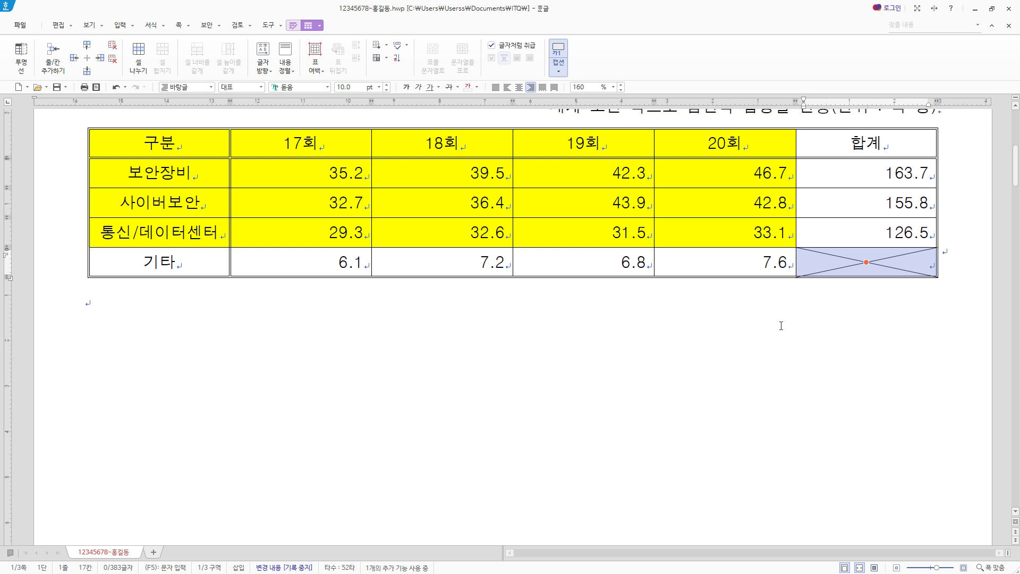
Step: Add a blank line below the table
{"action": "key", "text": "F5"}
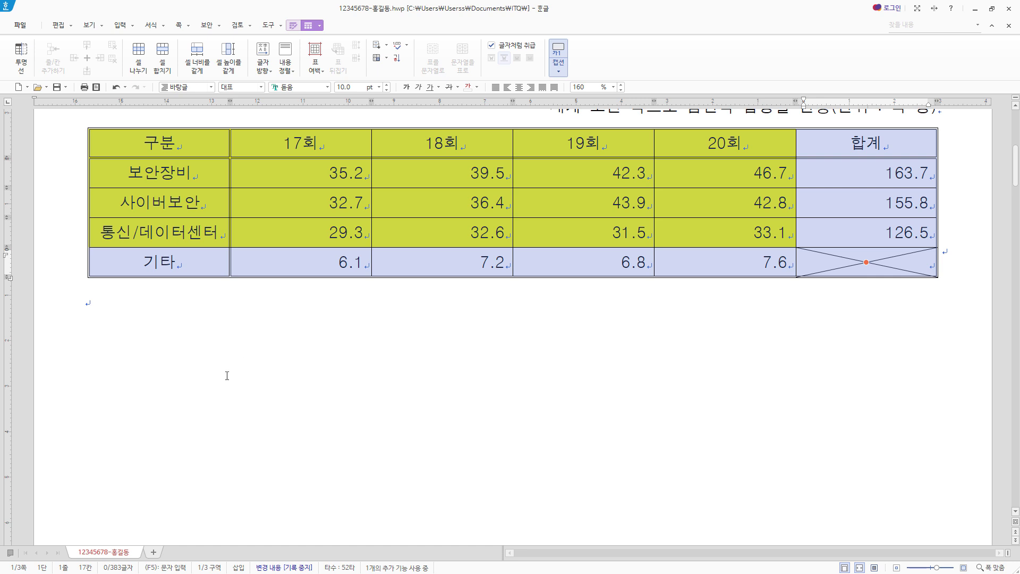
{"action": "left_click", "coordinate": [120, 308]}
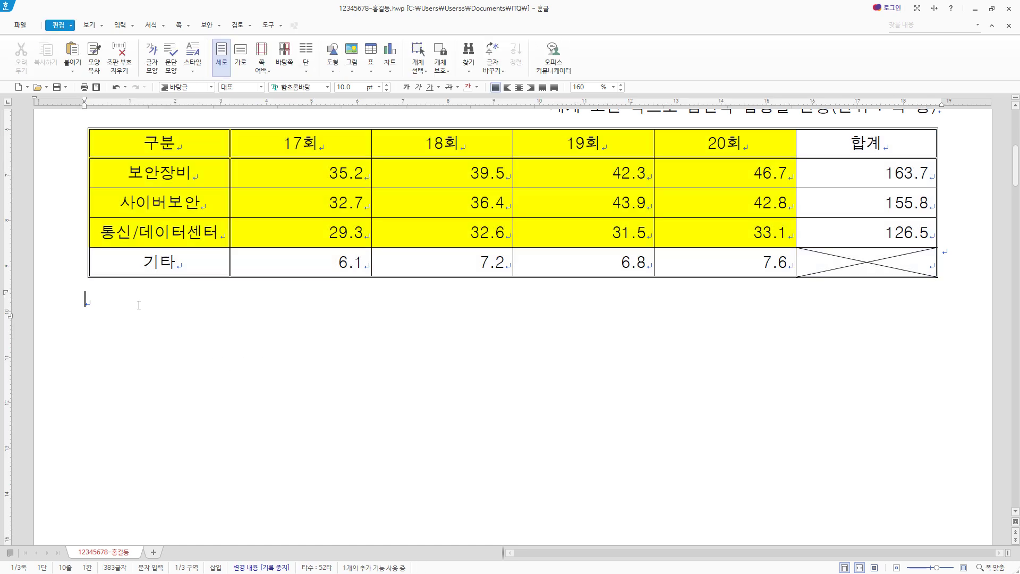
{"action": "key", "text": "Return"}
Step: Insert a clustered vertical bar chart (세로 막대형) from the yellow cells, 구분 to 20회 down to 통신/데이터센터, keeping its data as is
{"action": "left_click_drag", "start_coordinate": [164, 148], "coordinate": [725, 233]}
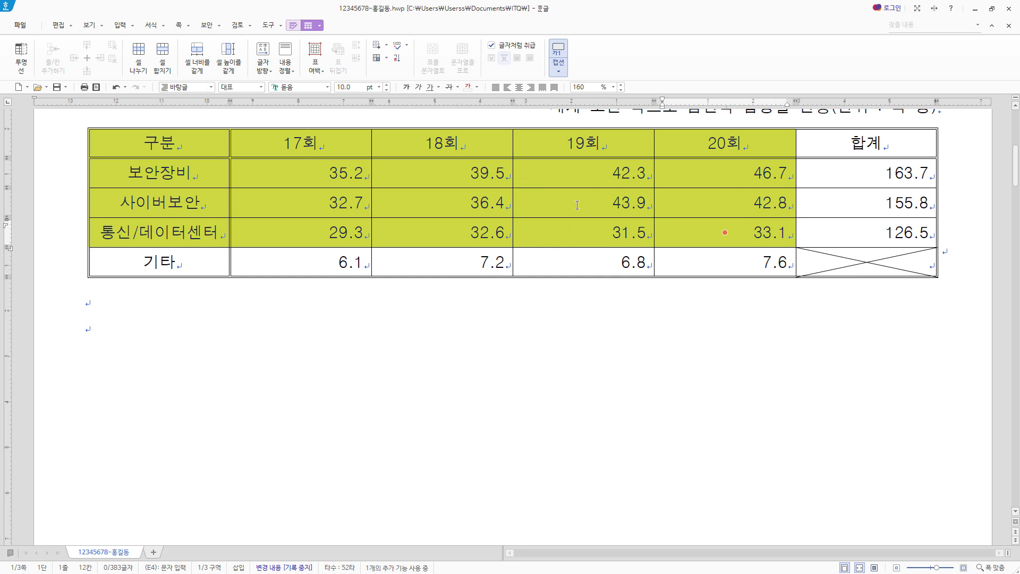
{"action": "right_click", "coordinate": [577, 145]}
{"action": "mouse_move", "coordinate": [630, 353]}
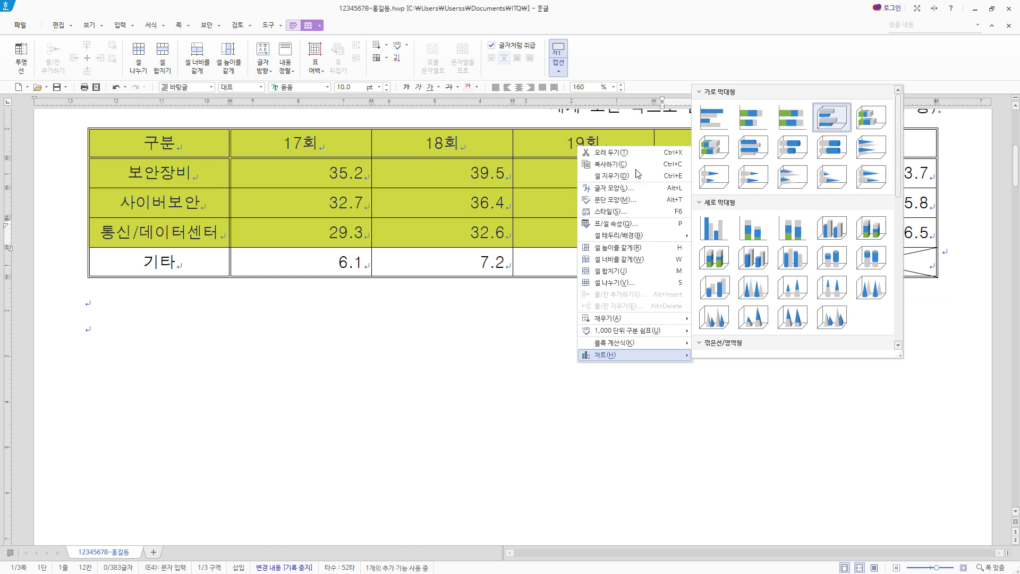
{"action": "left_click", "coordinate": [654, 60]}
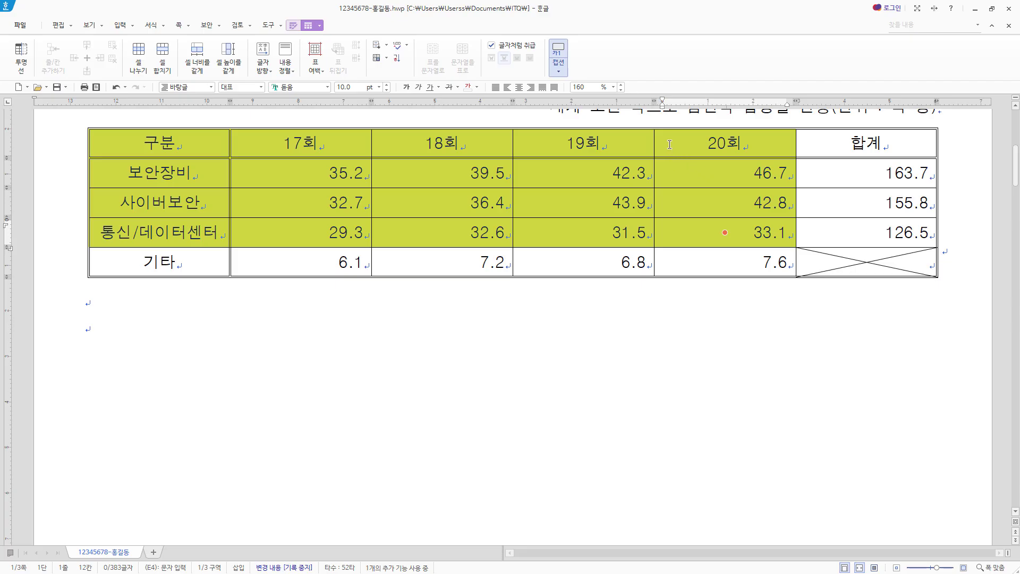
{"action": "right_click", "coordinate": [670, 144]}
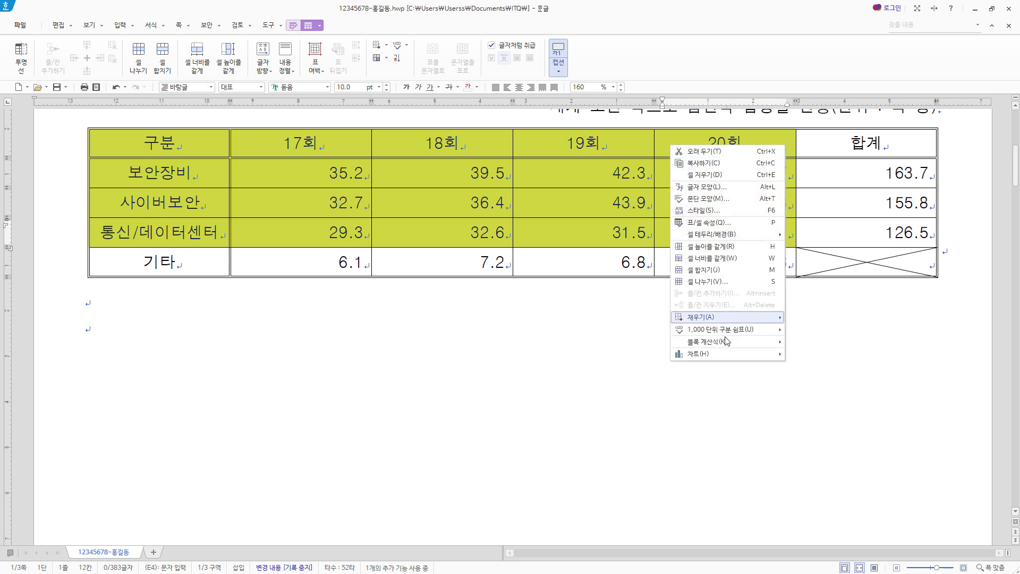
{"action": "mouse_move", "coordinate": [760, 355]}
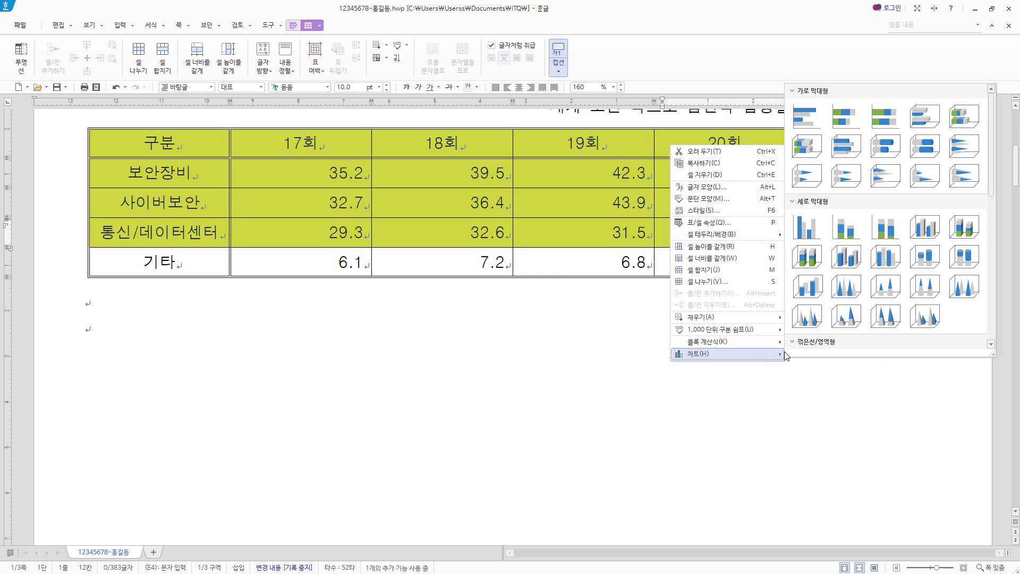
{"action": "left_click", "coordinate": [807, 227]}
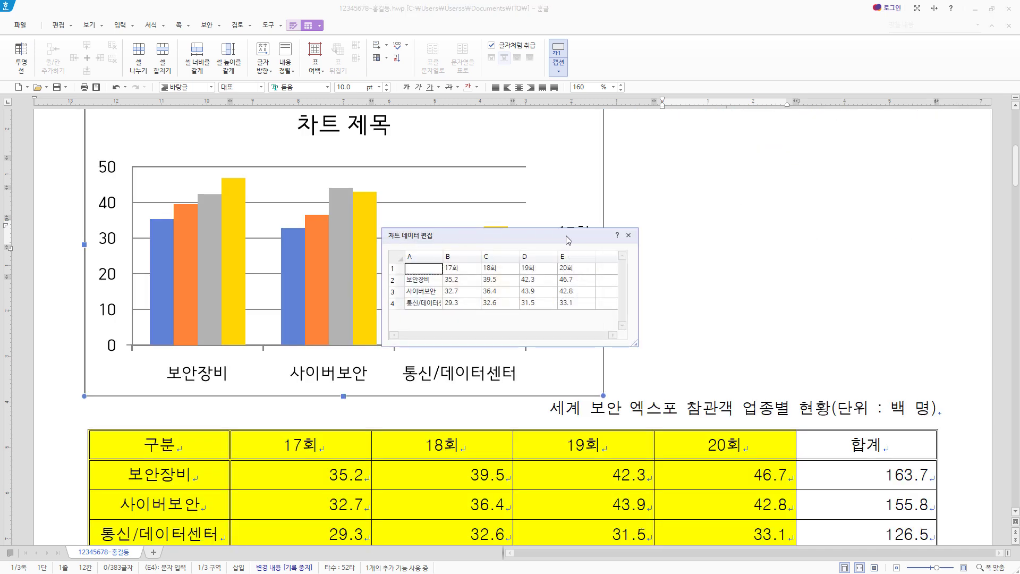
{"action": "left_click", "coordinate": [628, 237]}
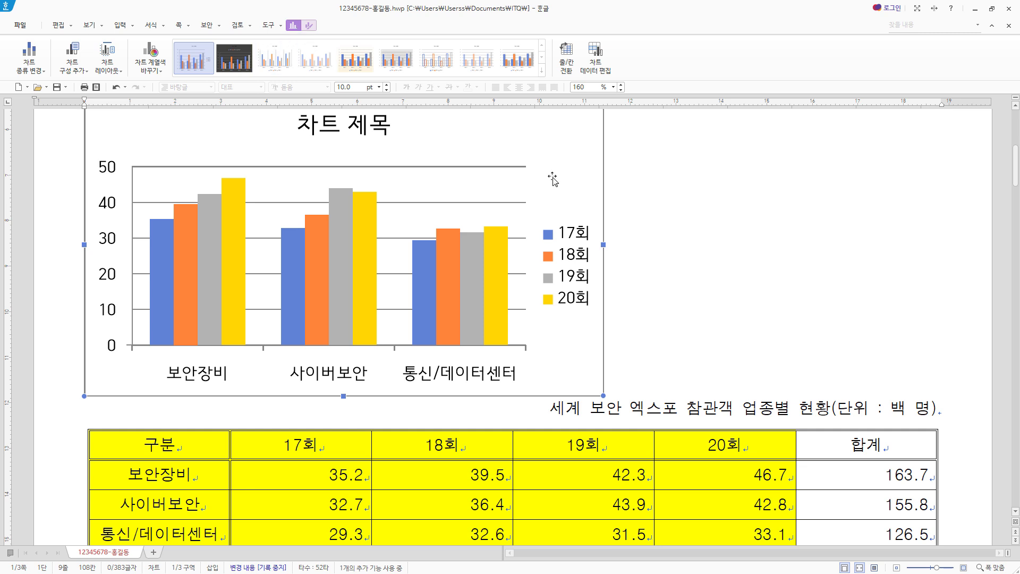
Step: Review the chart's source values in the chart data editor without changing them
{"action": "left_click", "coordinate": [595, 57]}
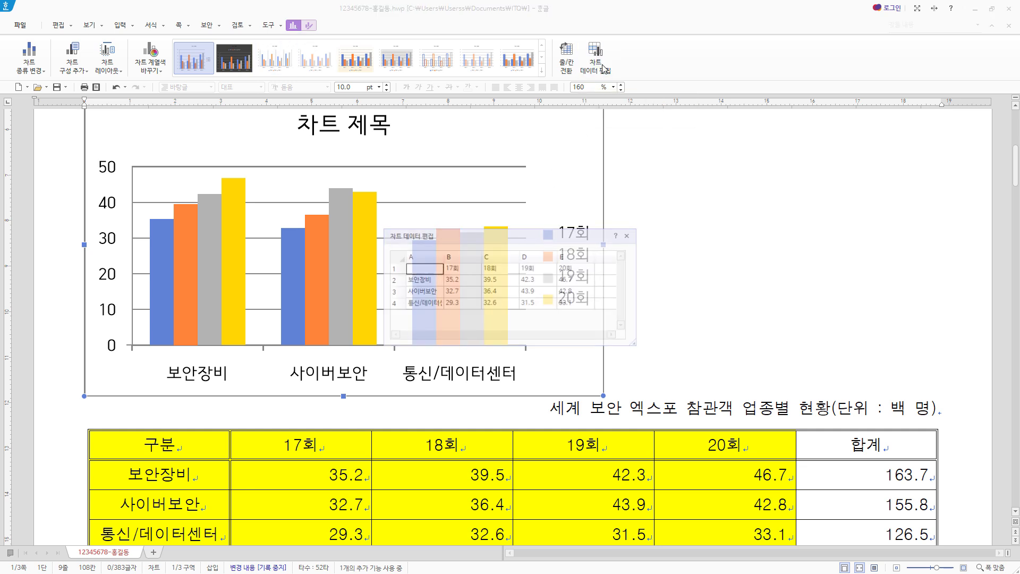
{"action": "left_click", "coordinate": [503, 281]}
{"action": "left_click", "coordinate": [534, 281]}
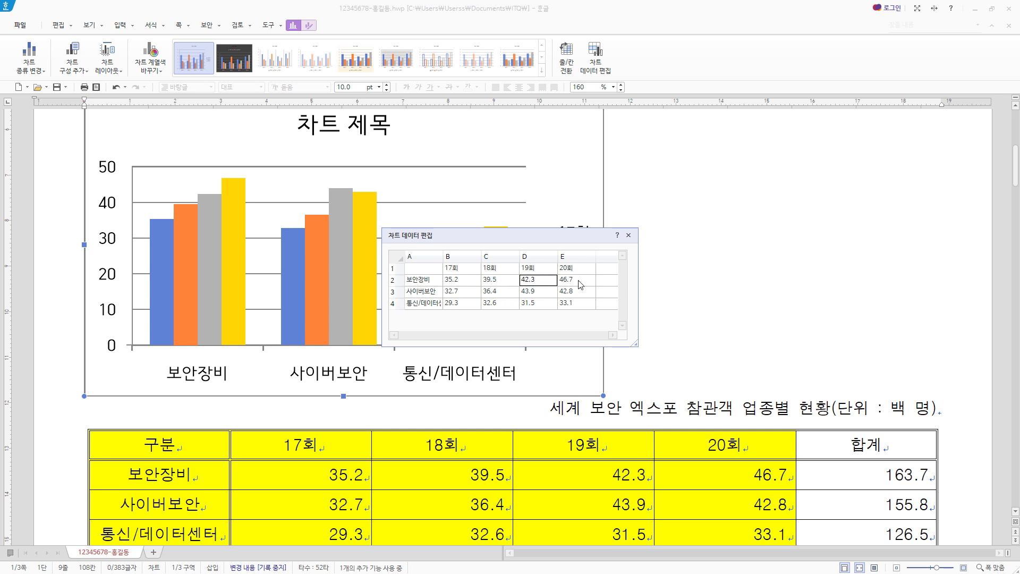
{"action": "left_click", "coordinate": [628, 234]}
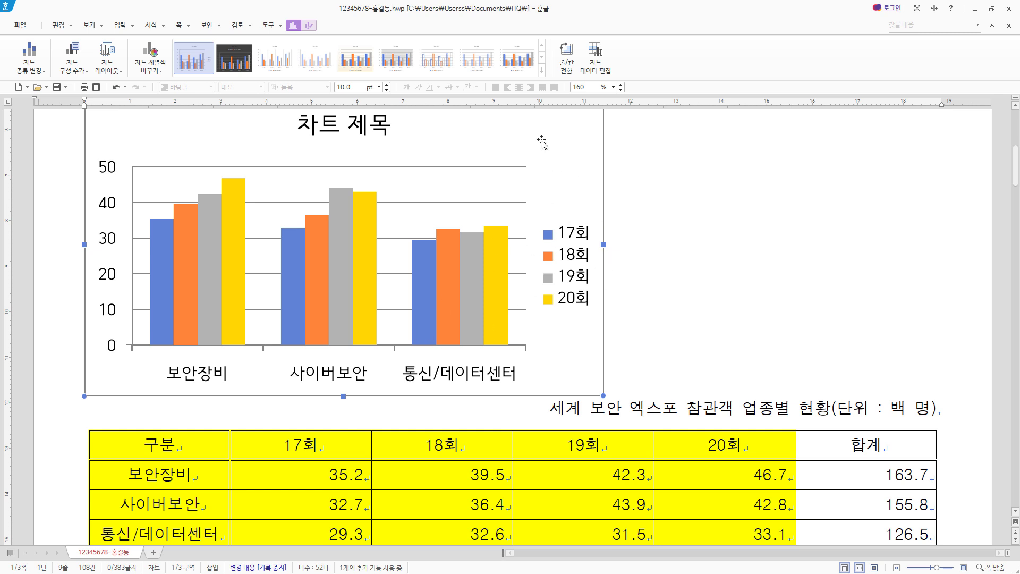
Step: Swap the chart's rows and columns and switch them back
{"action": "left_click", "coordinate": [567, 69]}
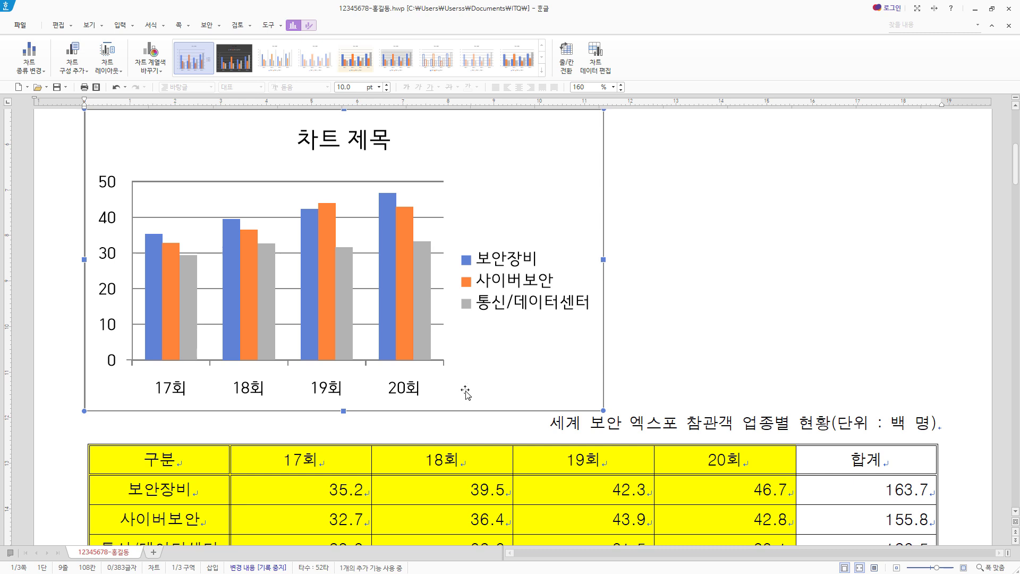
{"action": "left_click", "coordinate": [566, 63]}
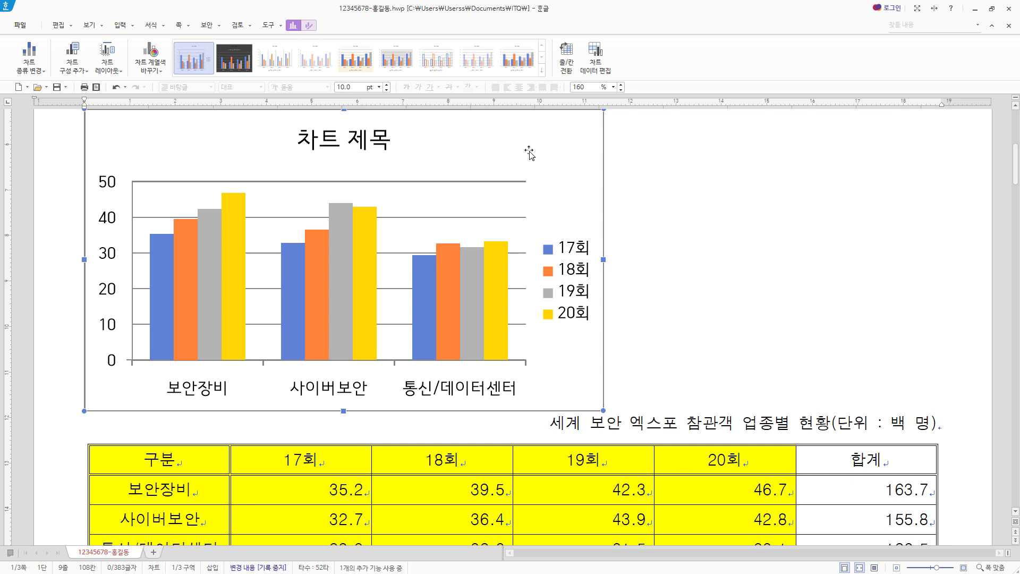
Step: Set the chart's object properties to be treated as a character (글자처럼 취급) so it sits below the table
{"action": "right_click", "coordinate": [556, 125]}
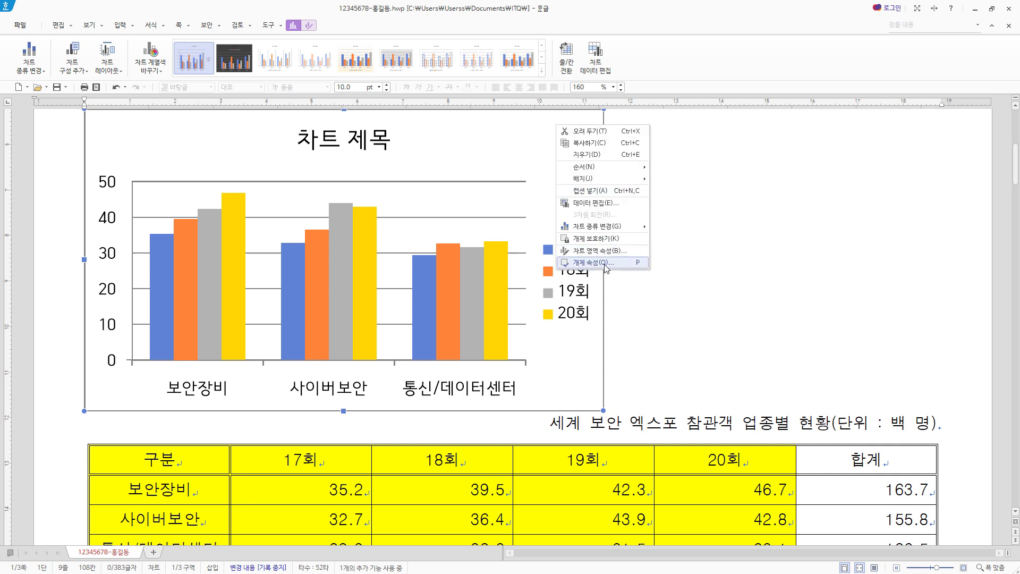
{"action": "key", "text": "Return"}
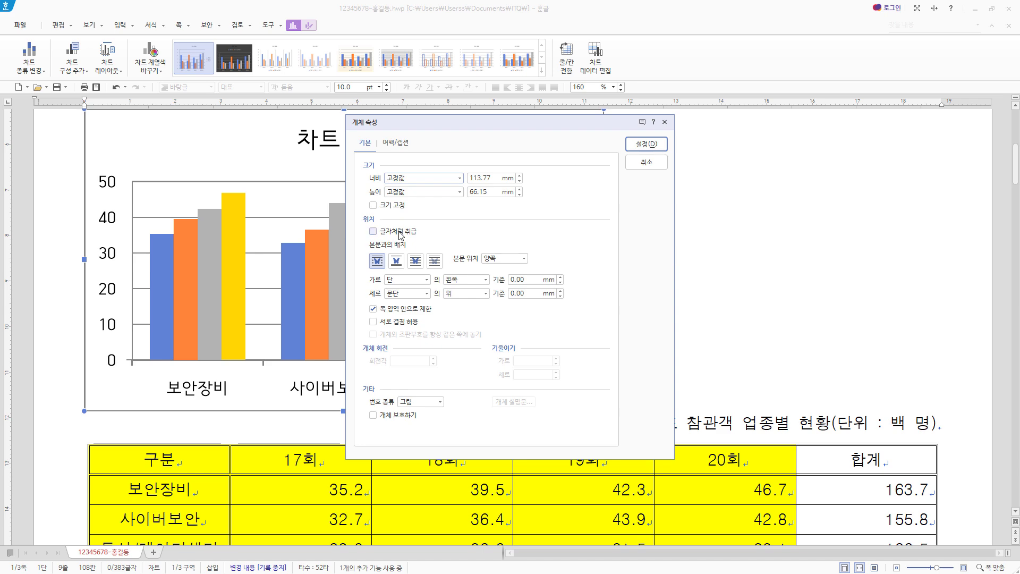
{"action": "left_click", "coordinate": [373, 232]}
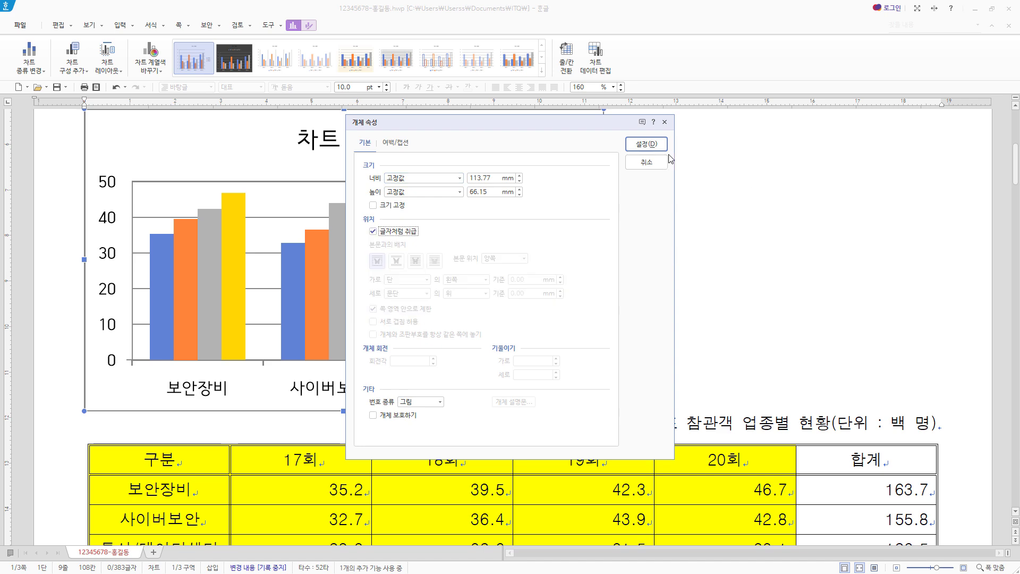
{"action": "left_click", "coordinate": [653, 148]}
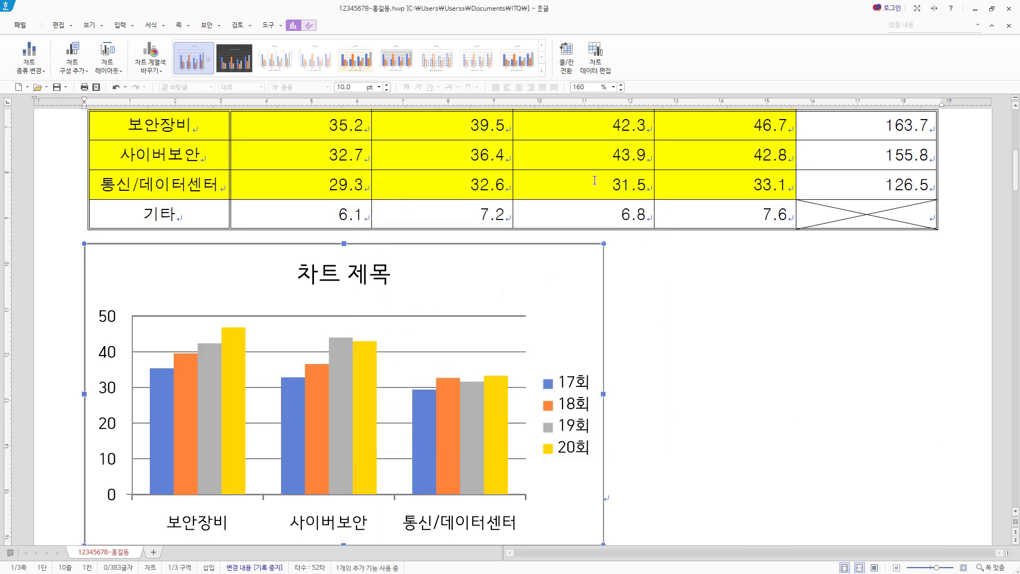
Step: Widen the chart to match the full width of the table above it
{"action": "scroll", "coordinate": [655, 207], "scroll_direction": "down", "scroll_amount": 2}
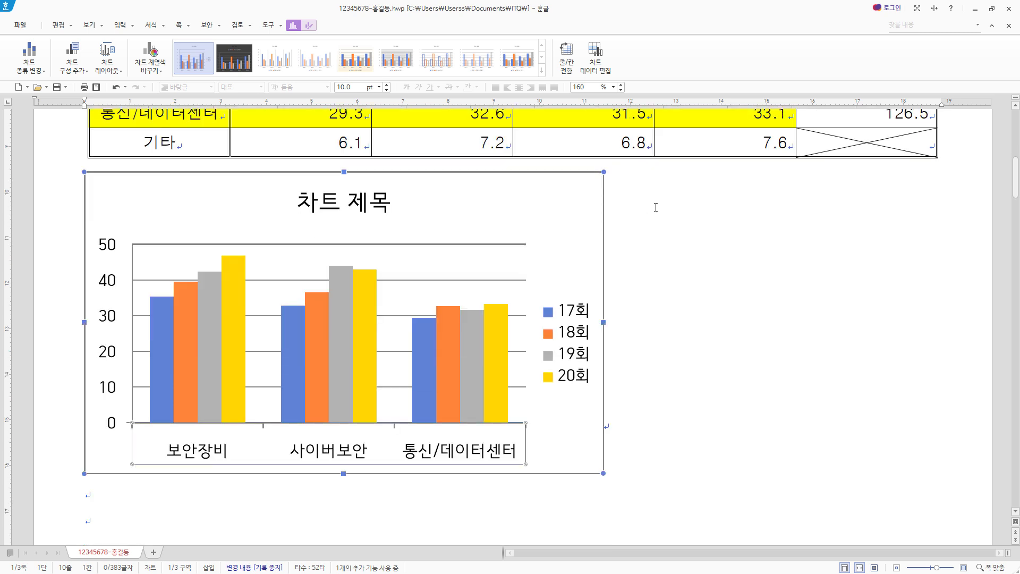
{"action": "left_click", "coordinate": [656, 207]}
{"action": "left_click", "coordinate": [561, 458]}
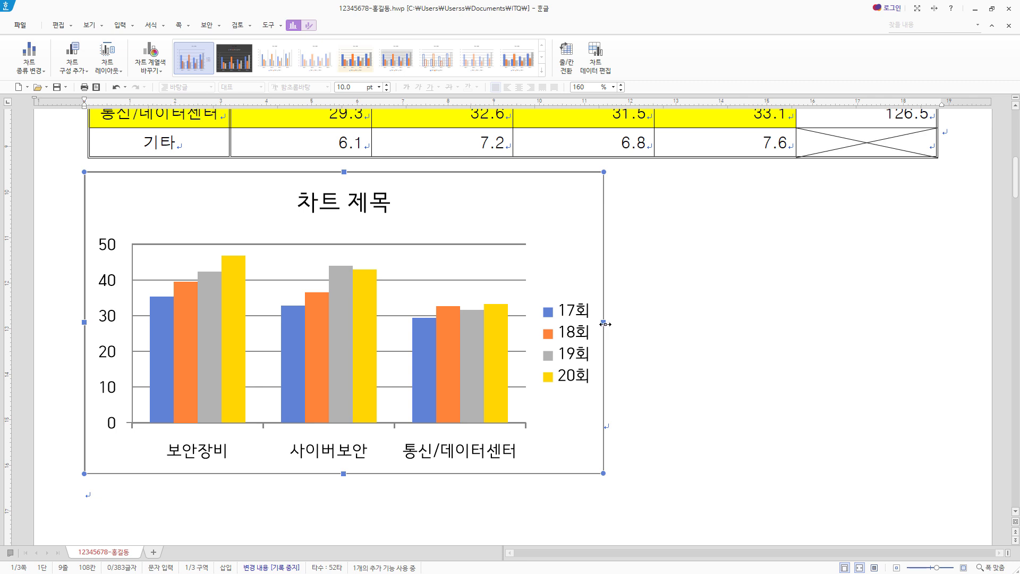
{"action": "left_click_drag", "start_coordinate": [605, 324], "coordinate": [938, 317]}
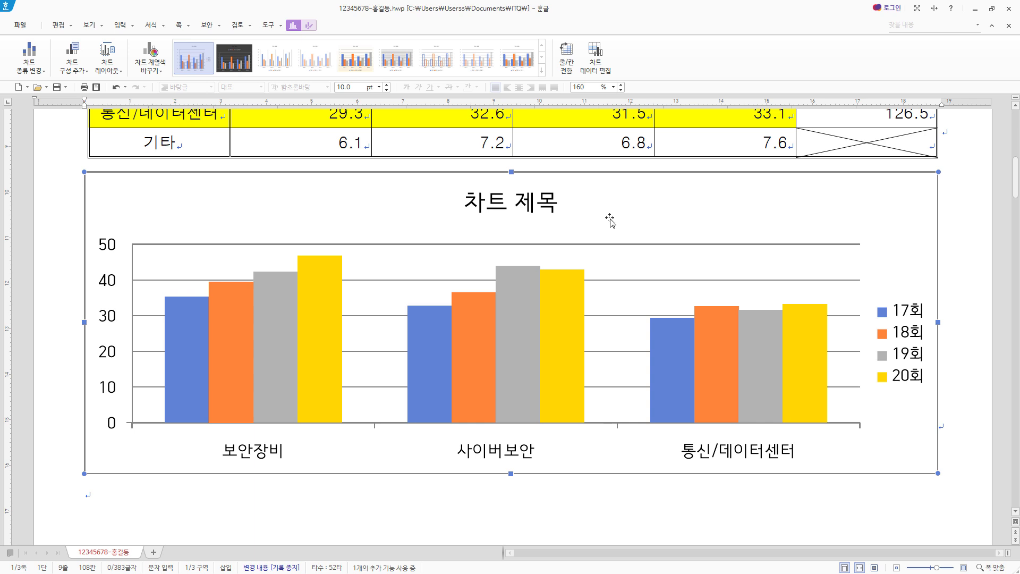
Step: Change the chart title's text to "세계 보안 엑스포 참관객 업종별 현황"
{"action": "left_click", "coordinate": [532, 210]}
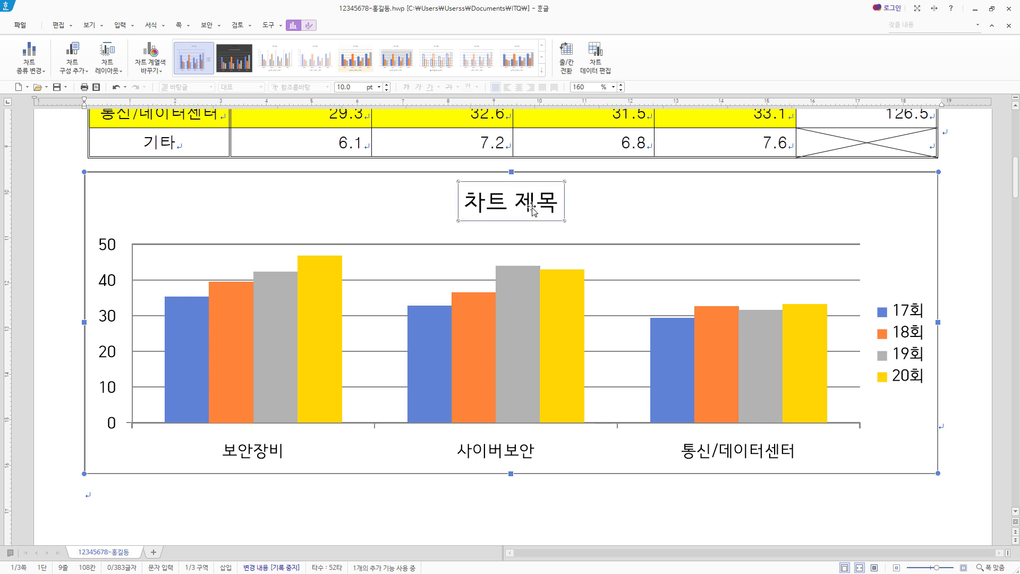
{"action": "right_click", "coordinate": [533, 210]}
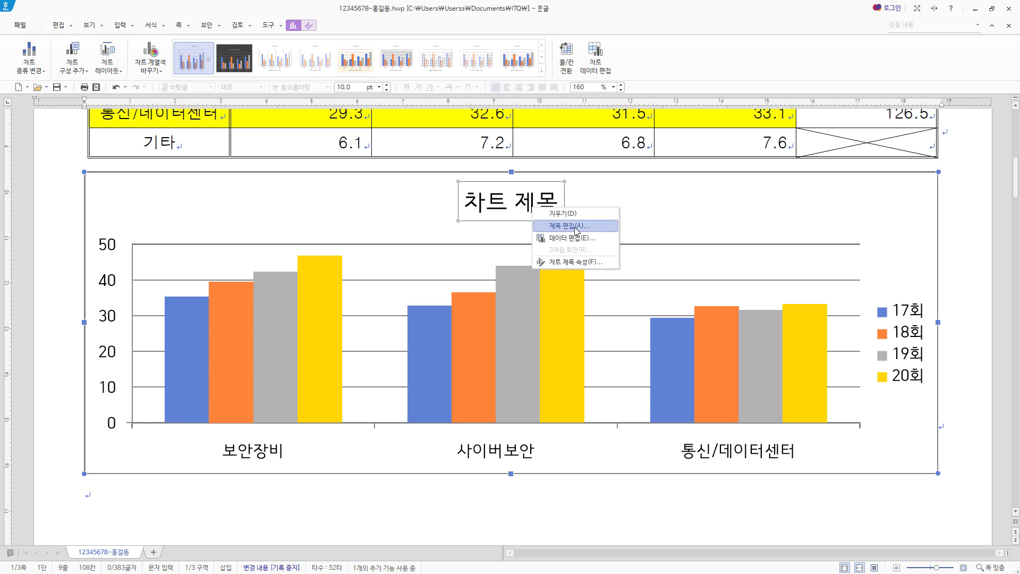
{"action": "left_click", "coordinate": [575, 229]}
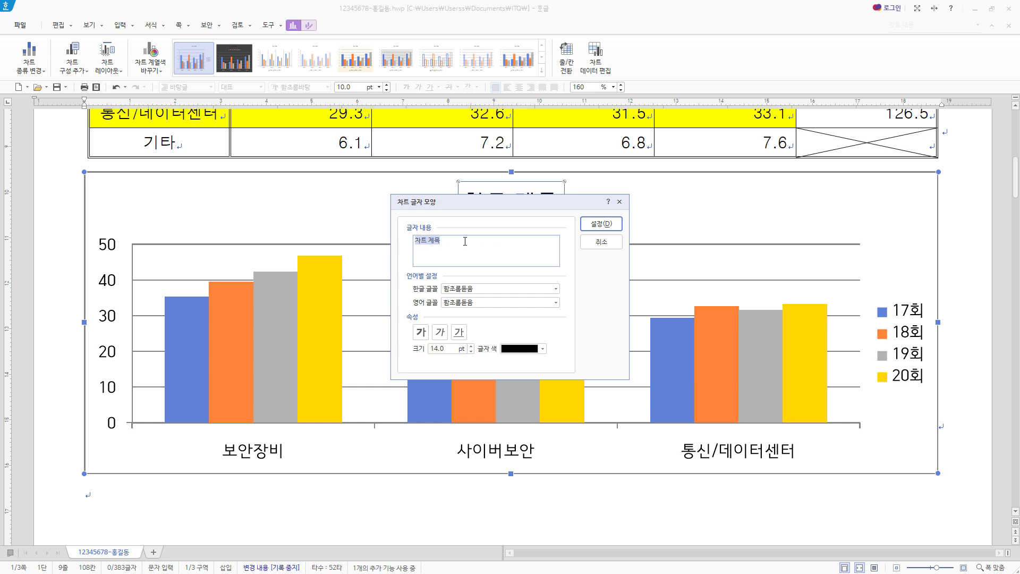
{"action": "type", "text": "세계 보안 엑스포 참관객 업종별 현황"}
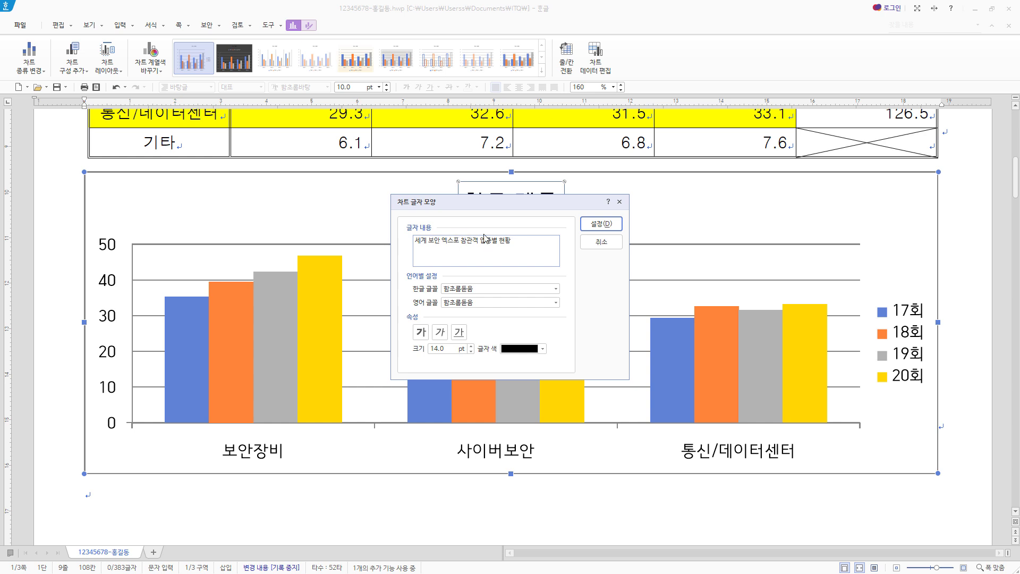
Step: Set both the Korean and English fonts of the chart title to 굴림
{"action": "double_click", "coordinate": [491, 291]}
{"action": "type", "text": "굴림"}
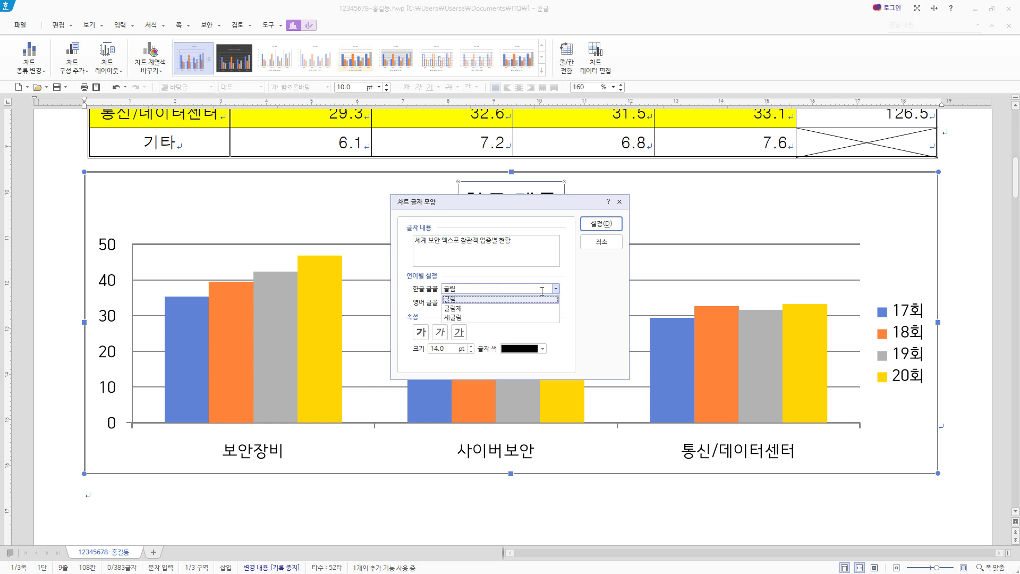
{"action": "key", "text": "Return"}
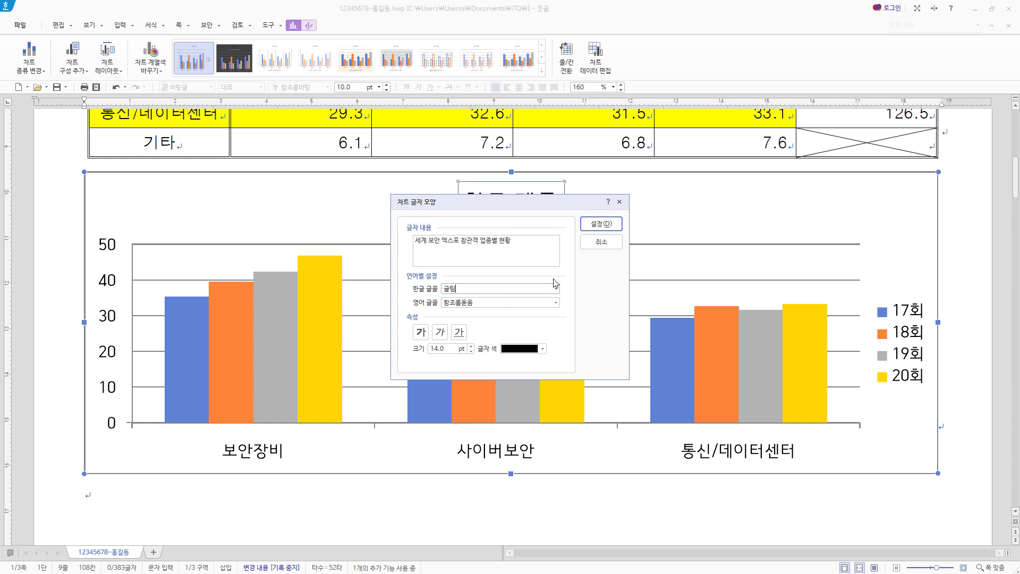
{"action": "double_click", "coordinate": [494, 288]}
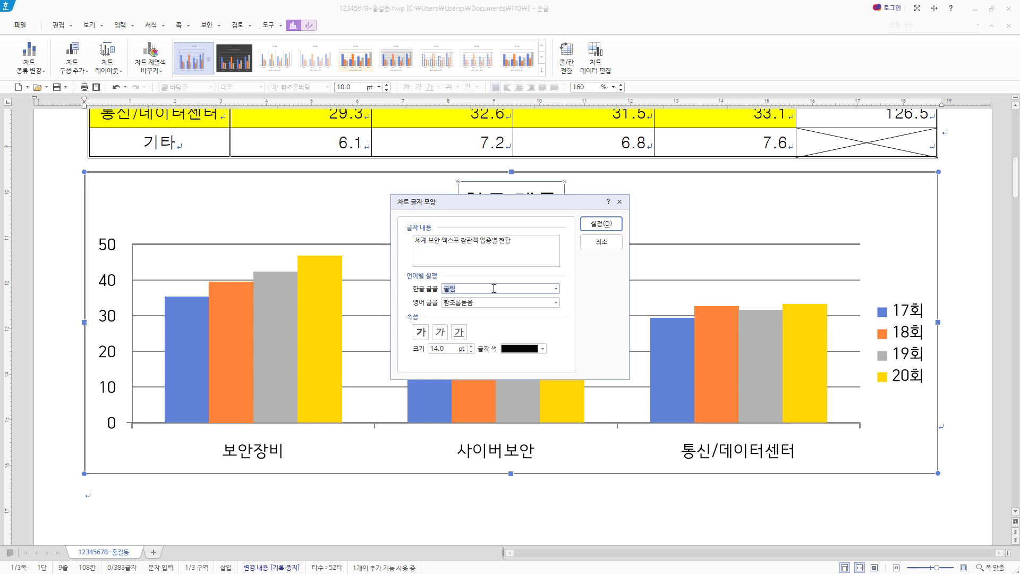
{"action": "left_click", "coordinate": [493, 288]}
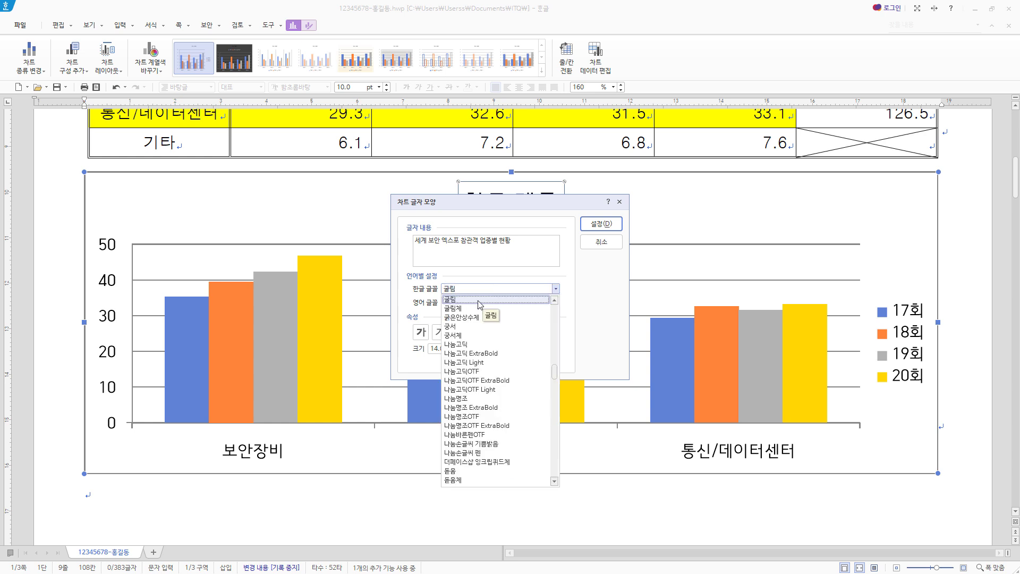
{"action": "left_click", "coordinate": [479, 301]}
{"action": "key", "text": "Tab"}
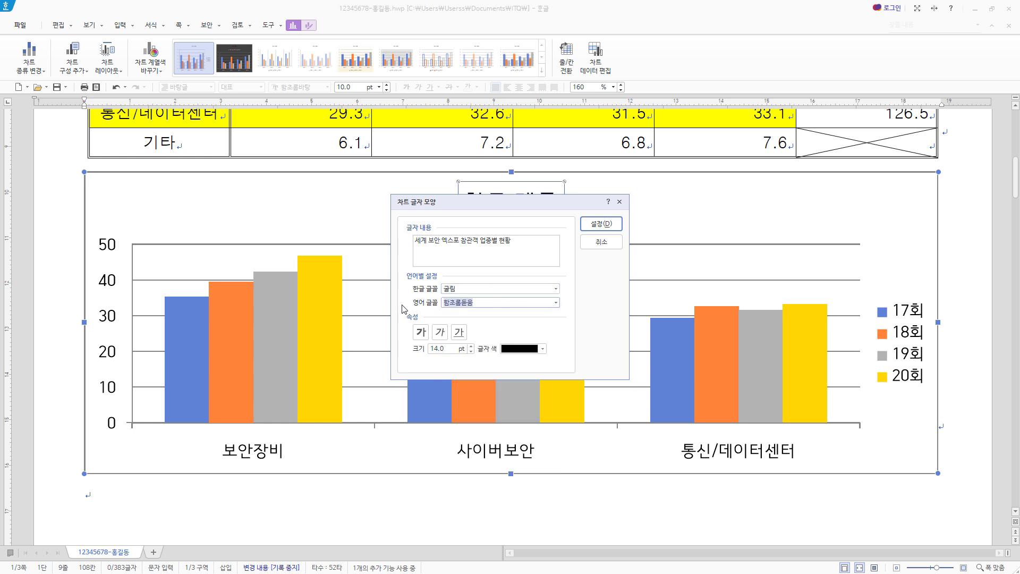
{"action": "type", "text": "굴림"}
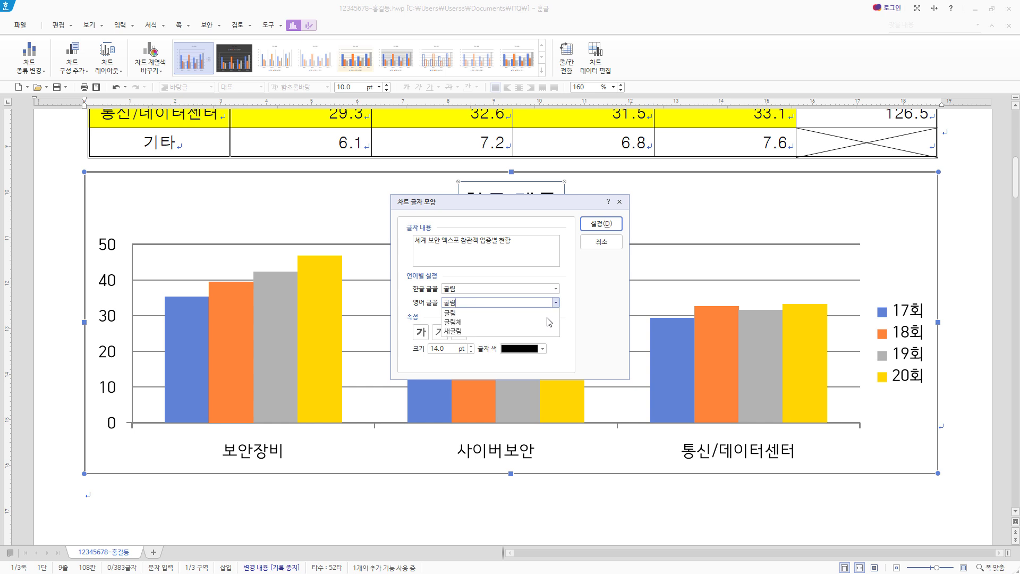
{"action": "left_click", "coordinate": [501, 314]}
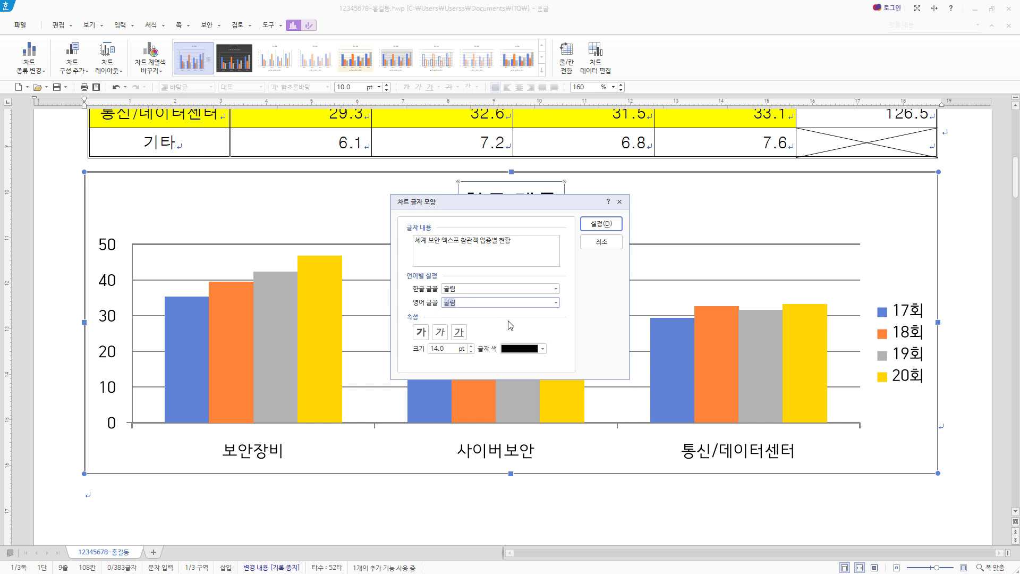
Step: Make the chart title bold at 12 pt and apply the character settings
{"action": "left_click", "coordinate": [420, 333]}
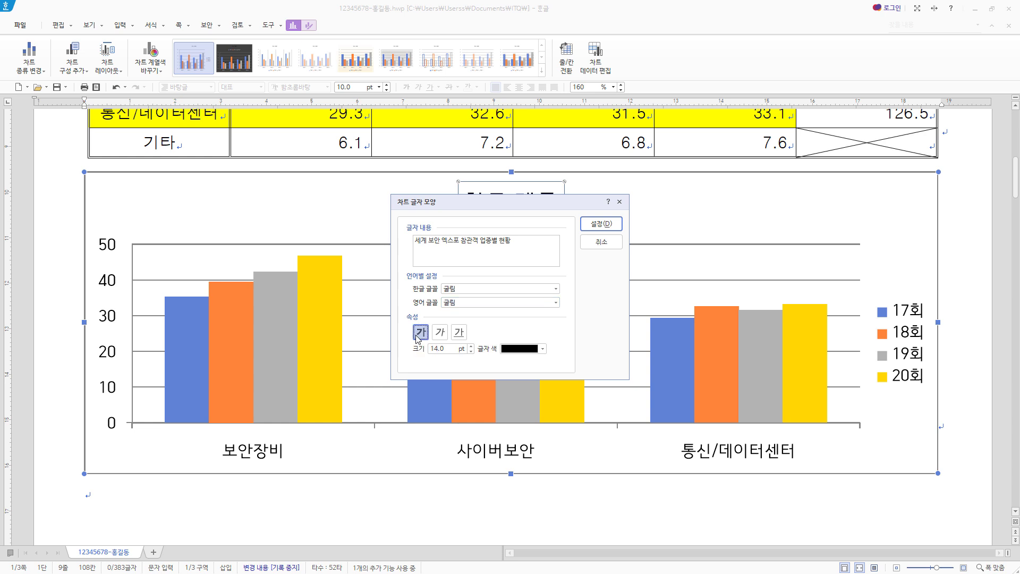
{"action": "left_click", "coordinate": [471, 353]}
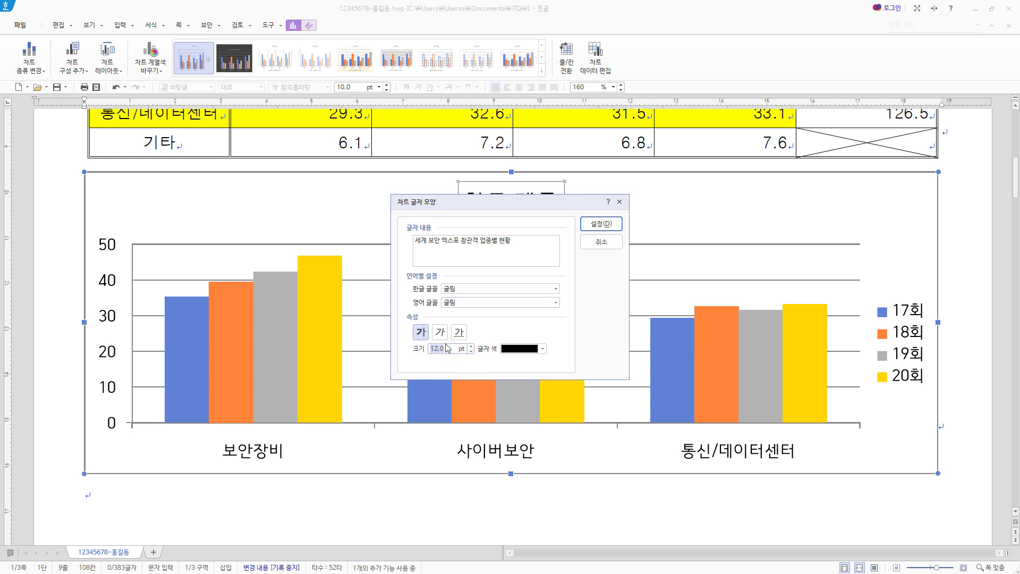
{"action": "left_click", "coordinate": [610, 224]}
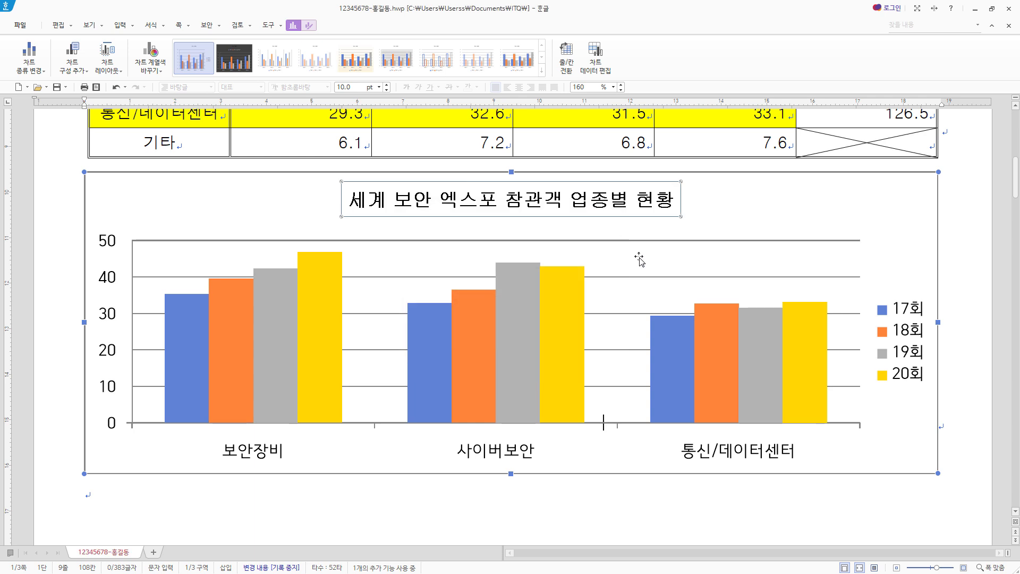
Step: Give the chart title a white fill, a black outline and the 대각선 오른쪽 아래 shadow
{"action": "right_click", "coordinate": [592, 198]}
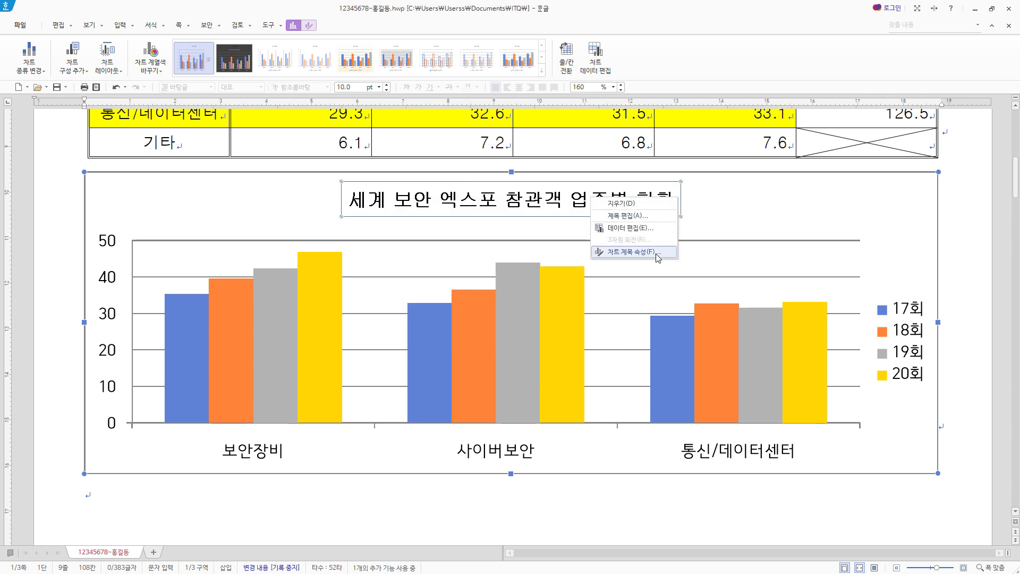
{"action": "left_click", "coordinate": [658, 251]}
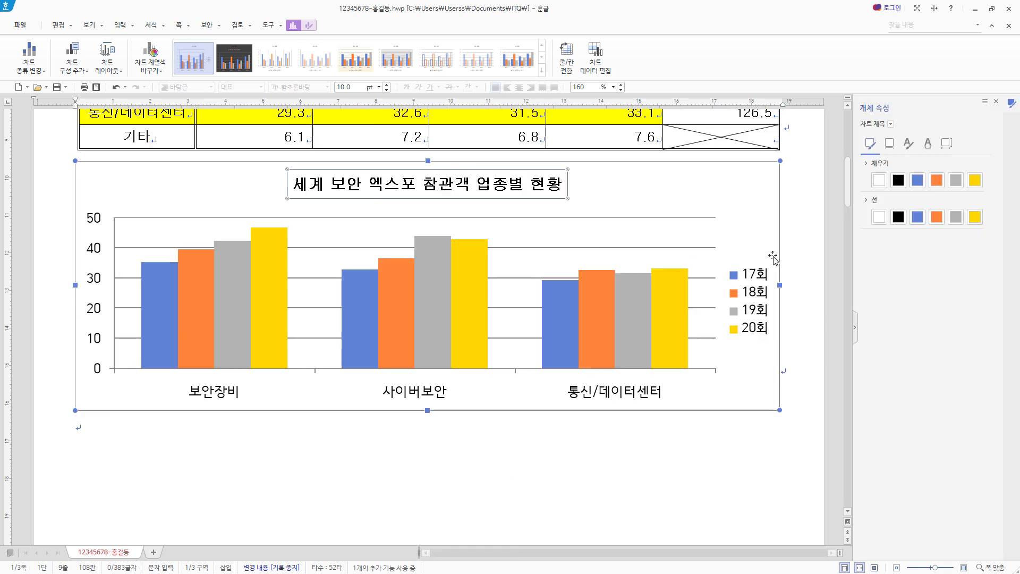
{"action": "left_click", "coordinate": [891, 124]}
{"action": "left_click", "coordinate": [890, 124]}
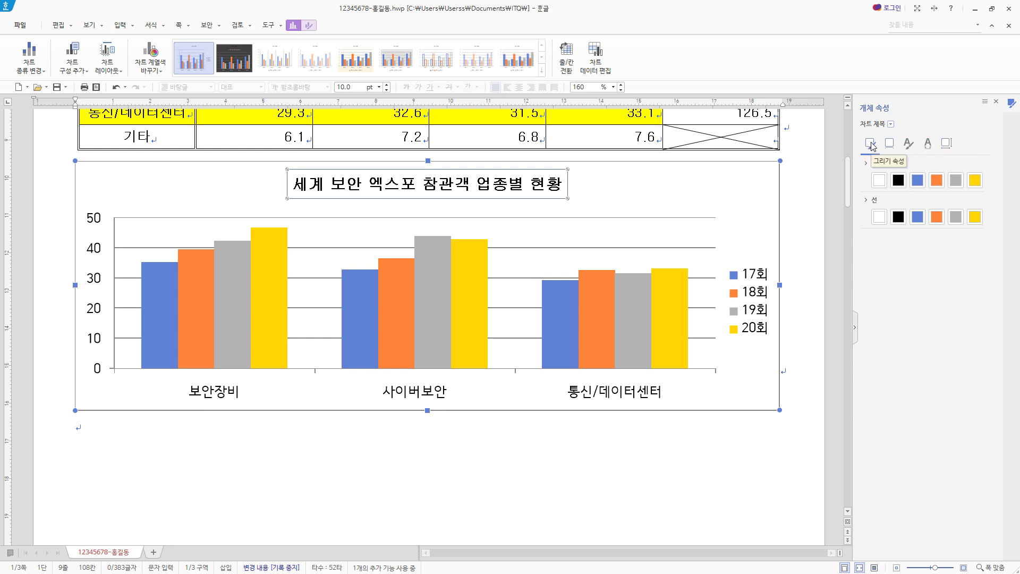
{"action": "left_click", "coordinate": [898, 217]}
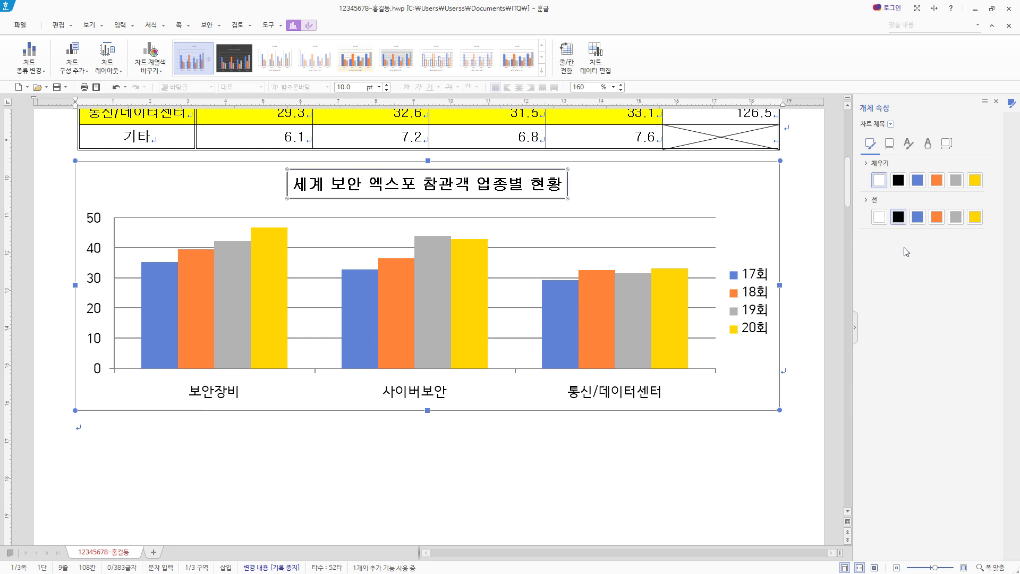
{"action": "left_click", "coordinate": [889, 143]}
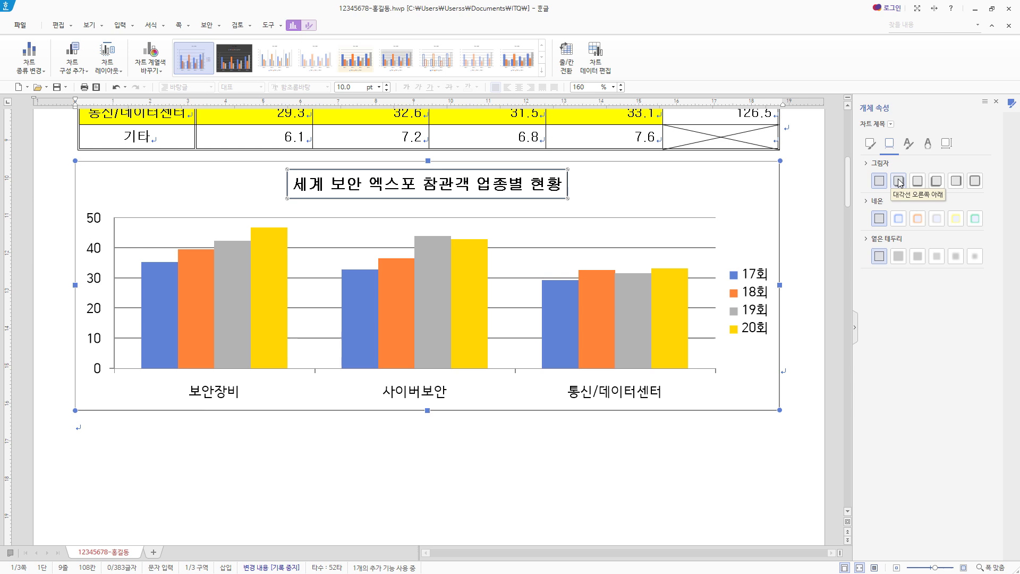
{"action": "left_click", "coordinate": [898, 181]}
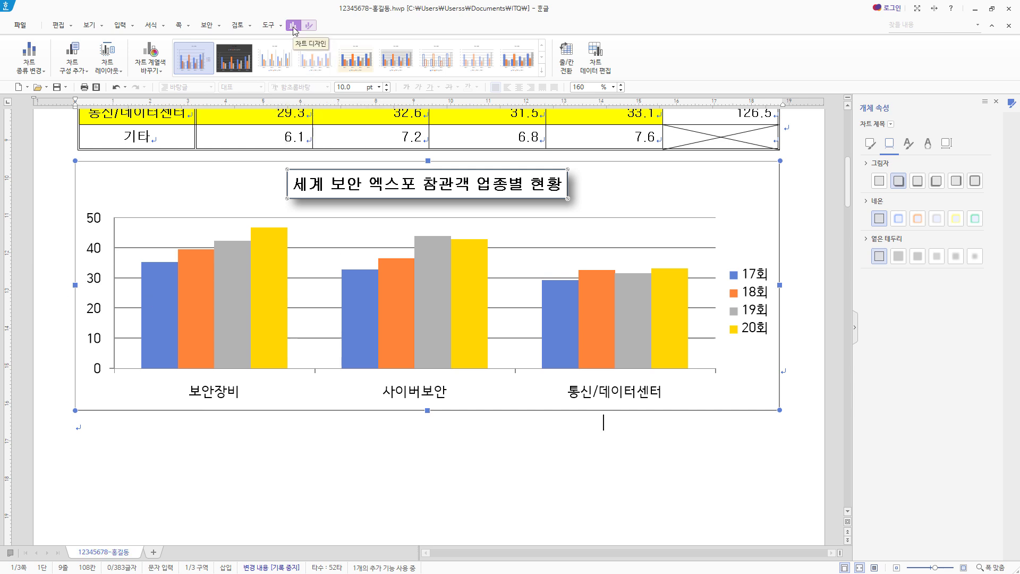
Step: Add a primary vertical (기본 세로) axis title to the chart and enter "(단위 : 백 명)" as its text
{"action": "left_click", "coordinate": [78, 75]}
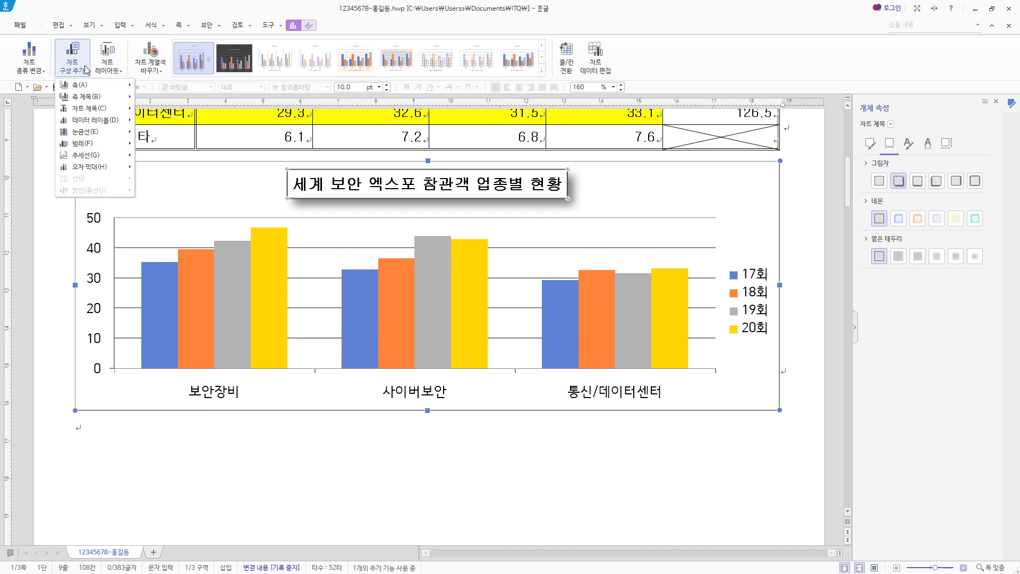
{"action": "mouse_move", "coordinate": [88, 97]}
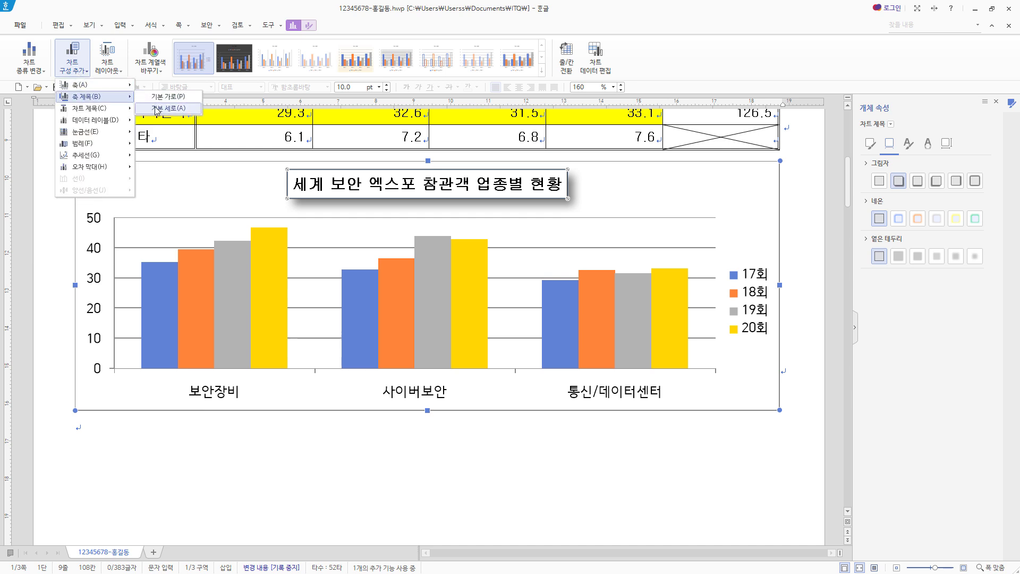
{"action": "left_click", "coordinate": [156, 108]}
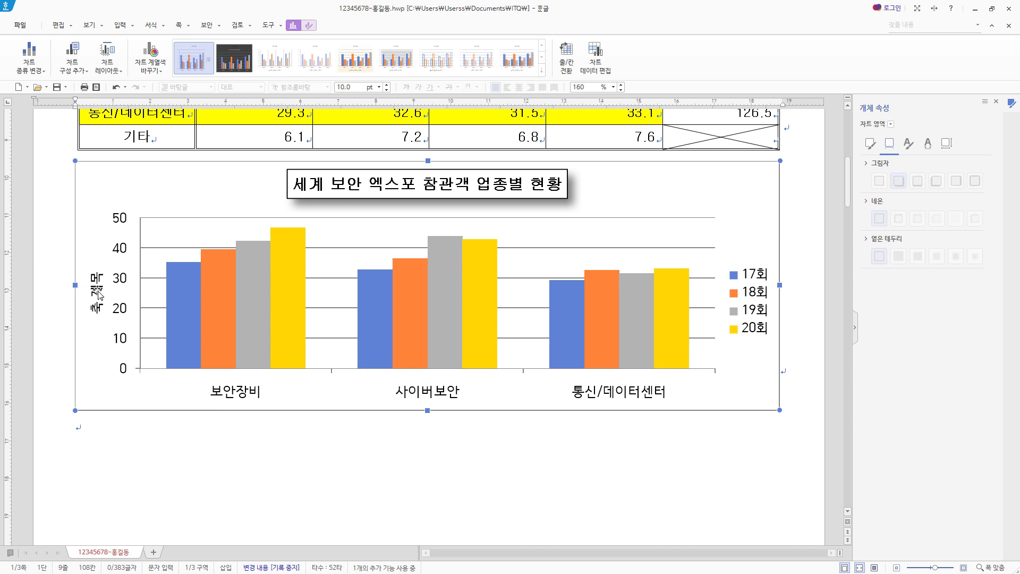
{"action": "left_click", "coordinate": [100, 296]}
{"action": "right_click", "coordinate": [98, 293]}
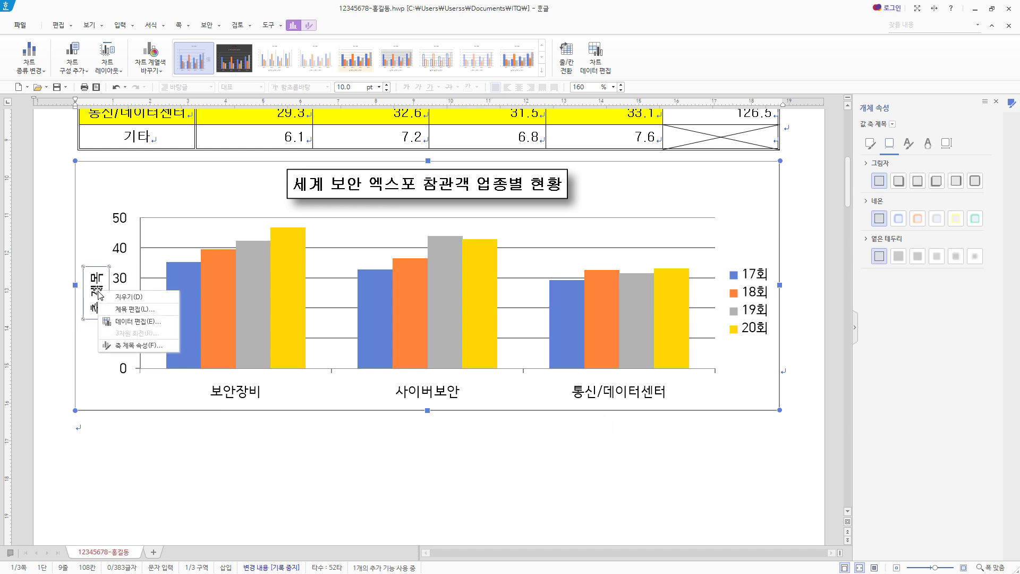
{"action": "left_click", "coordinate": [150, 311]}
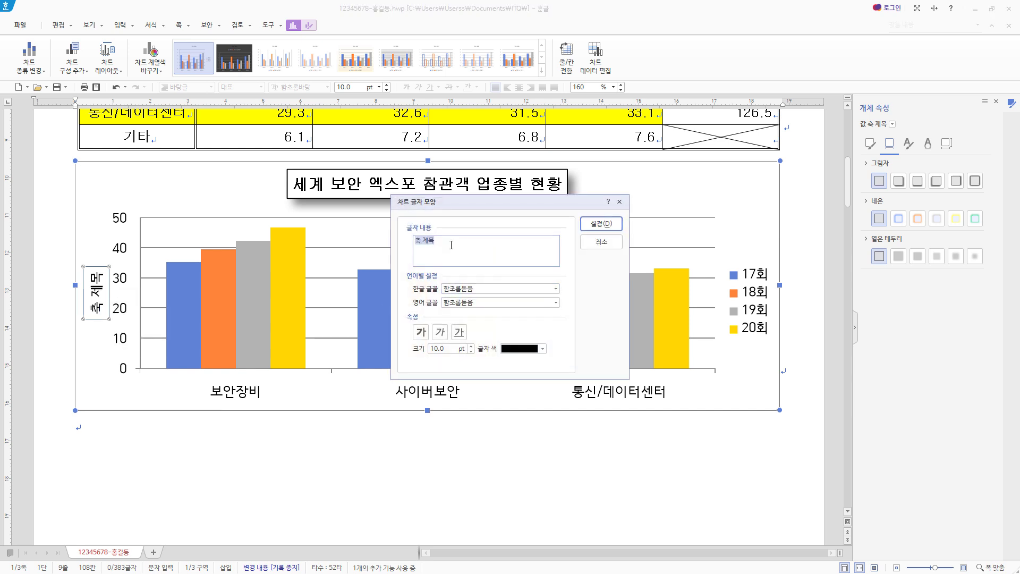
{"action": "type", "text": "(단위 : 백 명)"}
Step: Set the vertical axis title's Korean and English fonts to 굴림 and apply the settings
{"action": "left_click", "coordinate": [444, 288]}
{"action": "left_click_drag", "start_coordinate": [444, 288], "coordinate": [383, 288]}
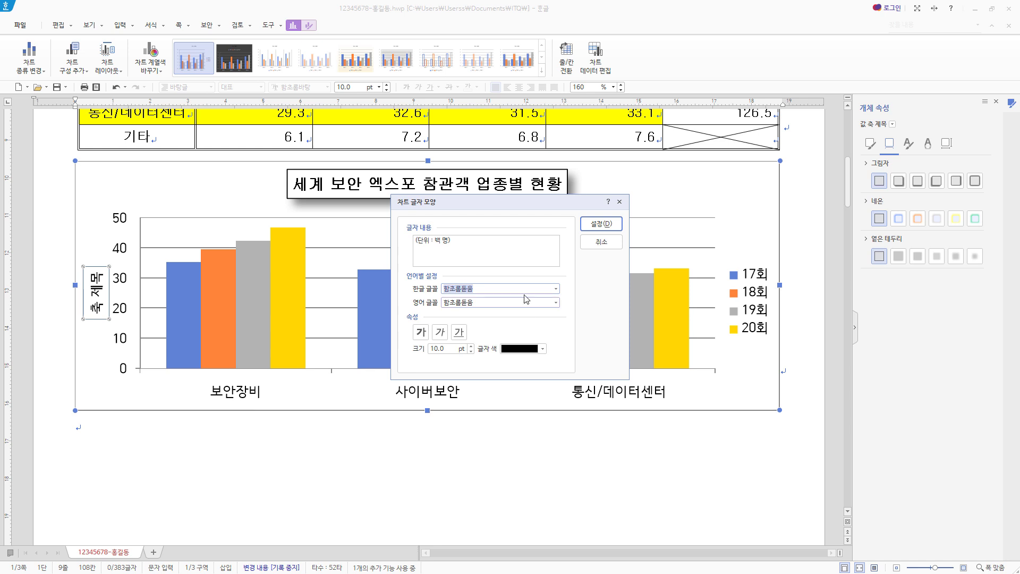
{"action": "type", "text": "굴림"}
{"action": "left_click", "coordinate": [473, 304]}
{"action": "double_click", "coordinate": [466, 302]}
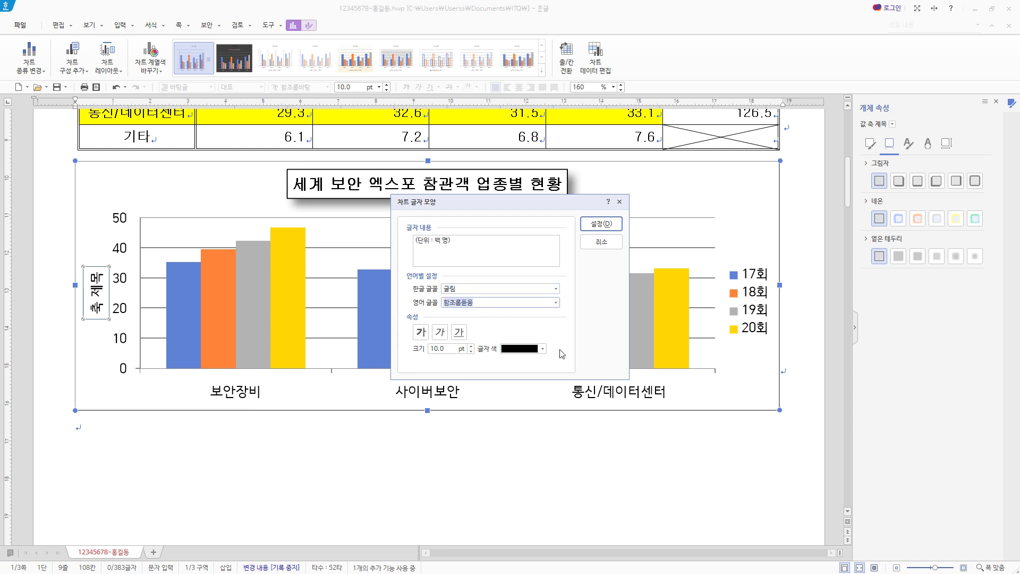
{"action": "type", "text": "굴림"}
{"action": "left_click", "coordinate": [477, 314]}
{"action": "left_click", "coordinate": [600, 223]}
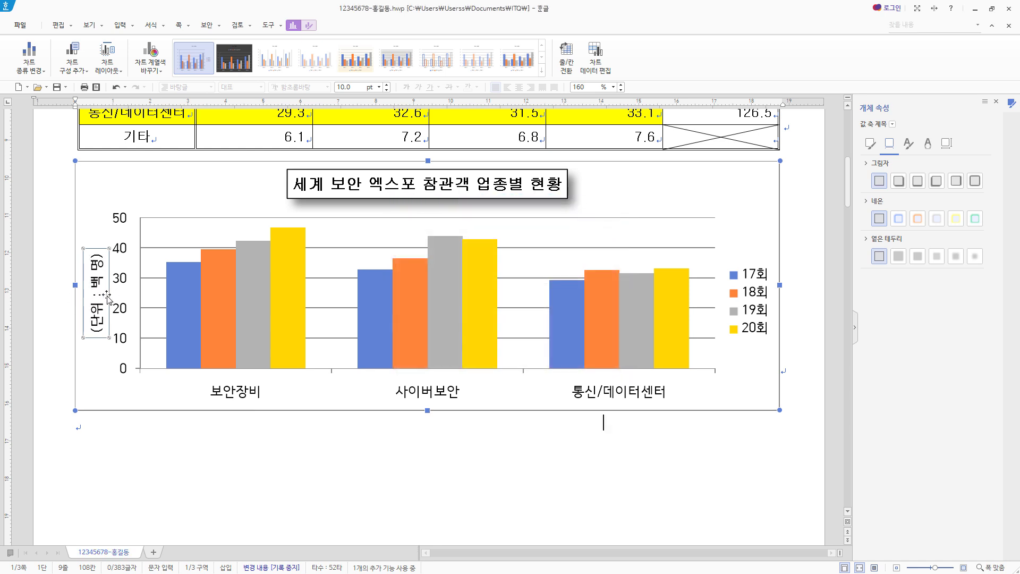
Step: Set the text direction of the vertical axis title to horizontal (가로)
{"action": "left_click", "coordinate": [947, 143]}
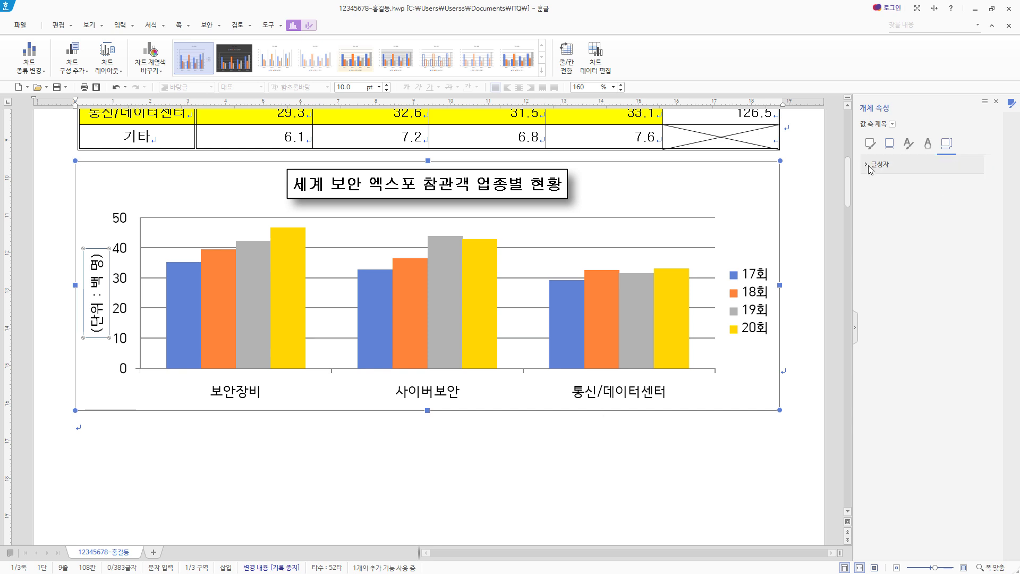
{"action": "left_click", "coordinate": [978, 183]}
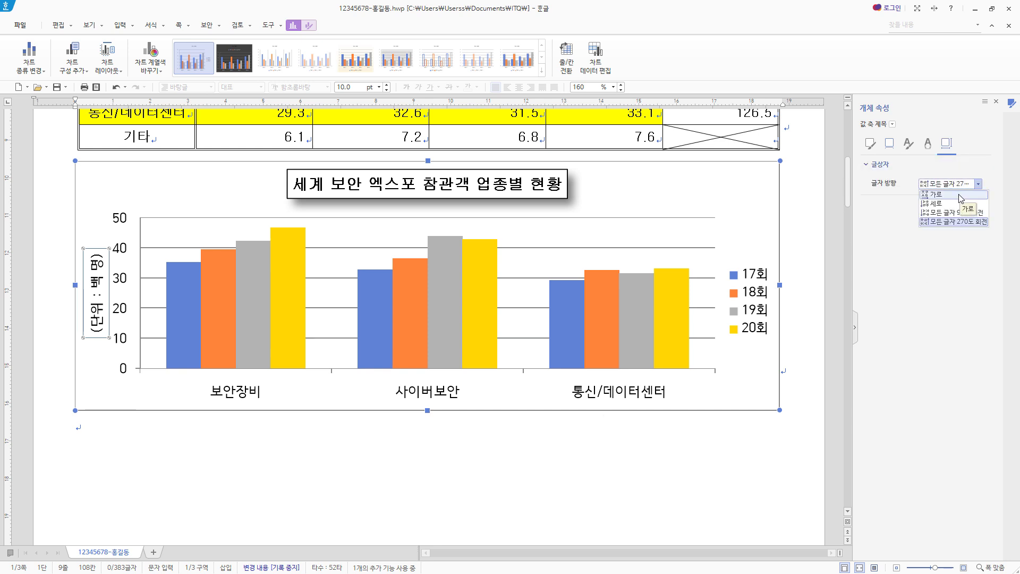
{"action": "left_click", "coordinate": [961, 198]}
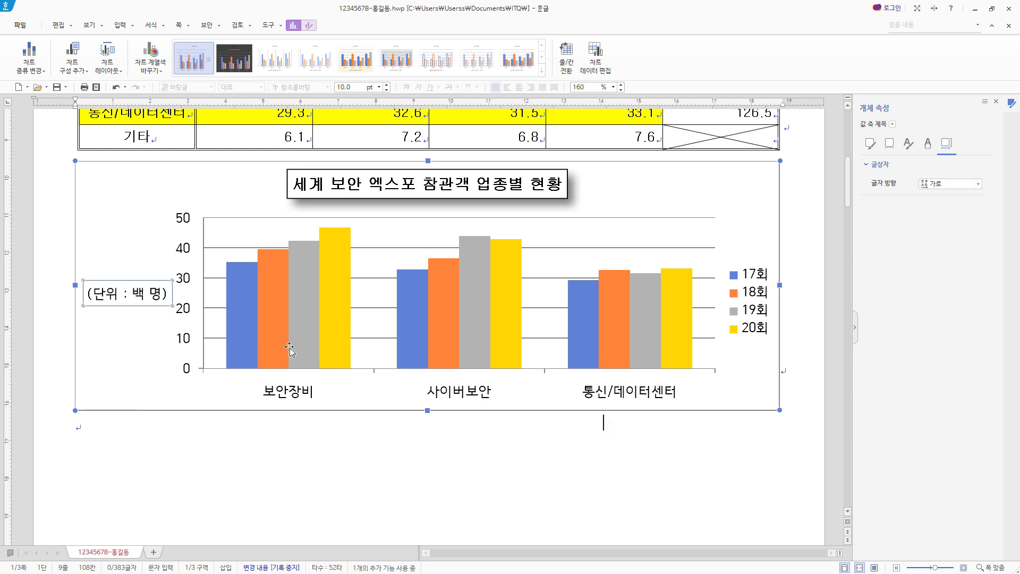
Step: Set the Korean and English fonts of the chart's value axis labels to 굴림 and apply the settings
{"action": "left_click", "coordinate": [186, 283]}
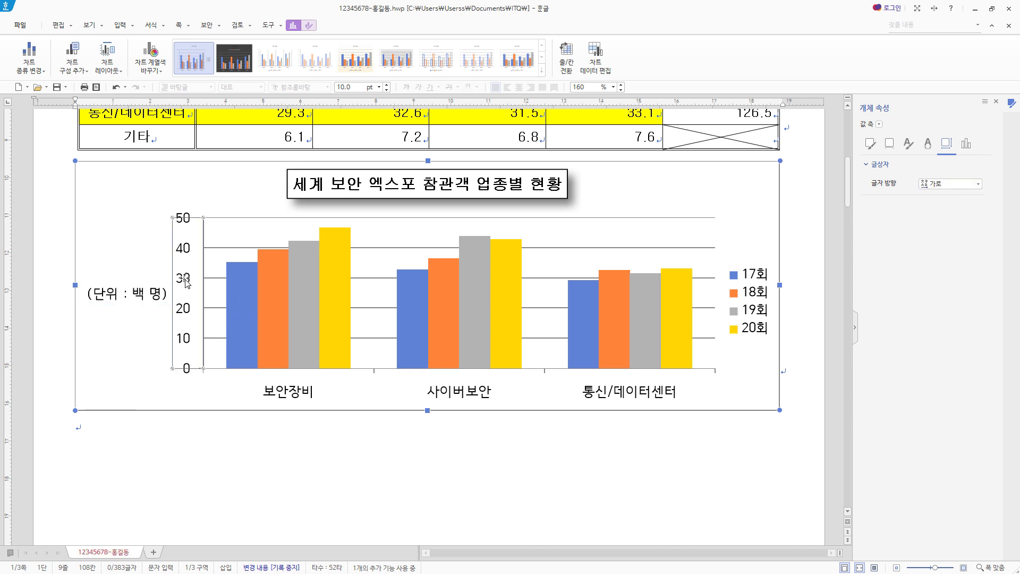
{"action": "right_click", "coordinate": [186, 281]}
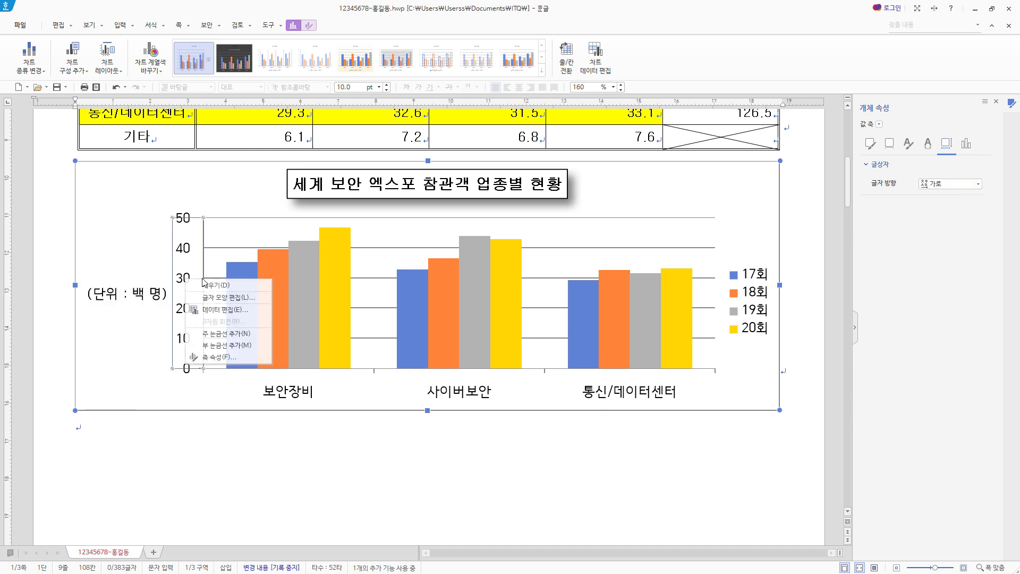
{"action": "left_click", "coordinate": [253, 299]}
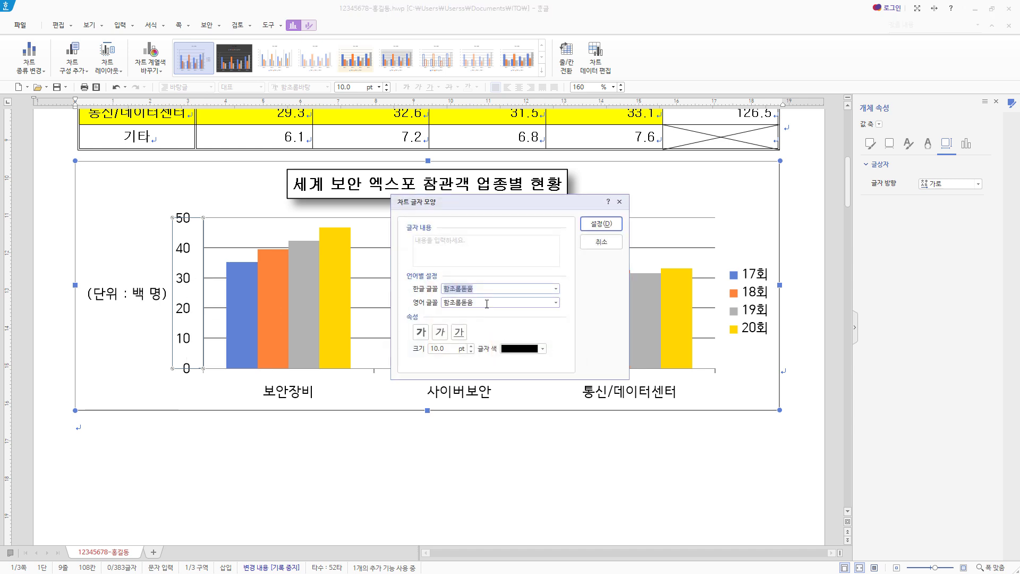
{"action": "type", "text": "굴림"}
{"action": "left_click", "coordinate": [459, 301]}
{"action": "left_click", "coordinate": [477, 304]}
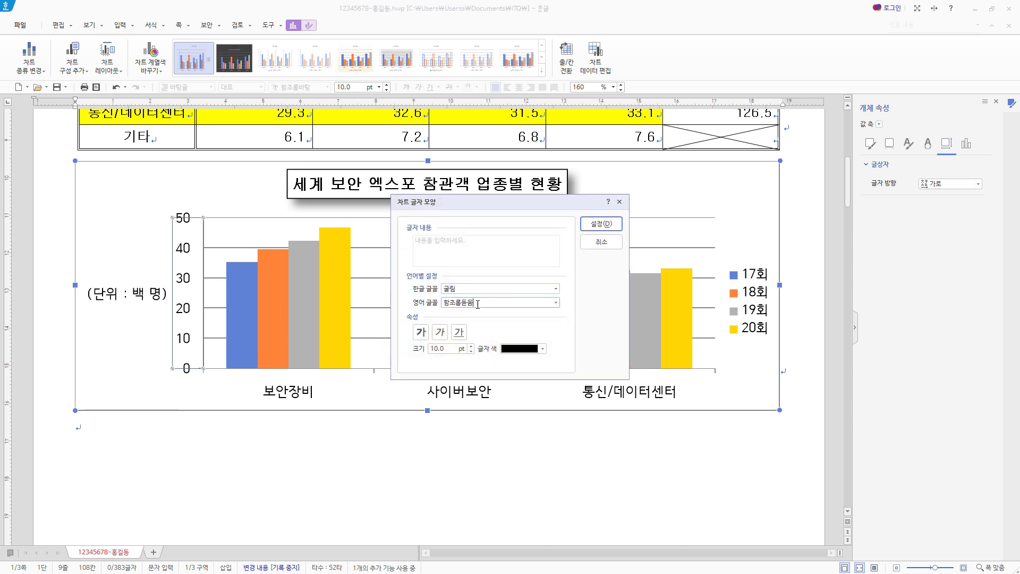
{"action": "left_click_drag", "start_coordinate": [478, 304], "coordinate": [422, 307]}
{"action": "type", "text": "굴림"}
{"action": "left_click", "coordinate": [478, 315]}
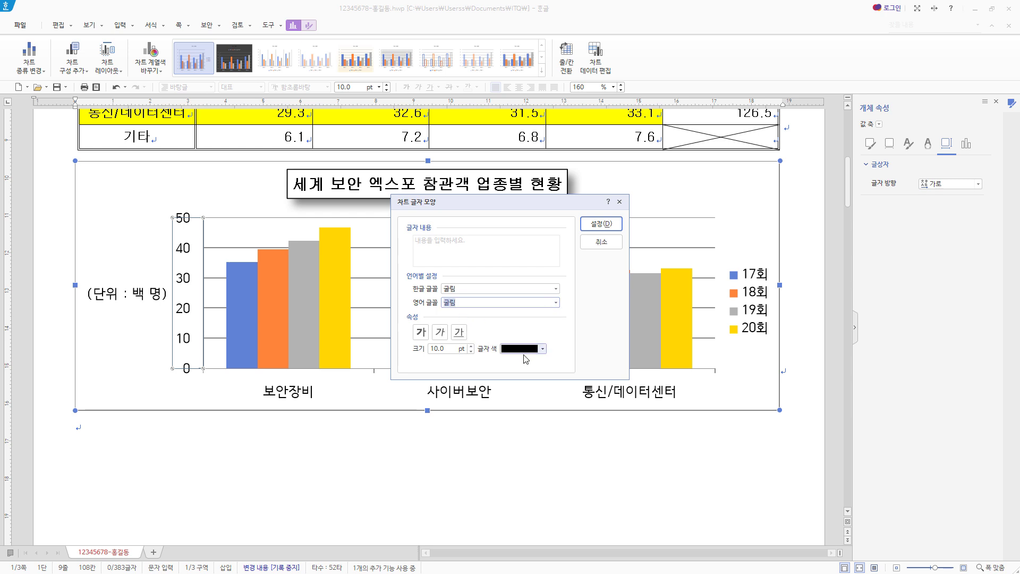
{"action": "left_click", "coordinate": [600, 224]}
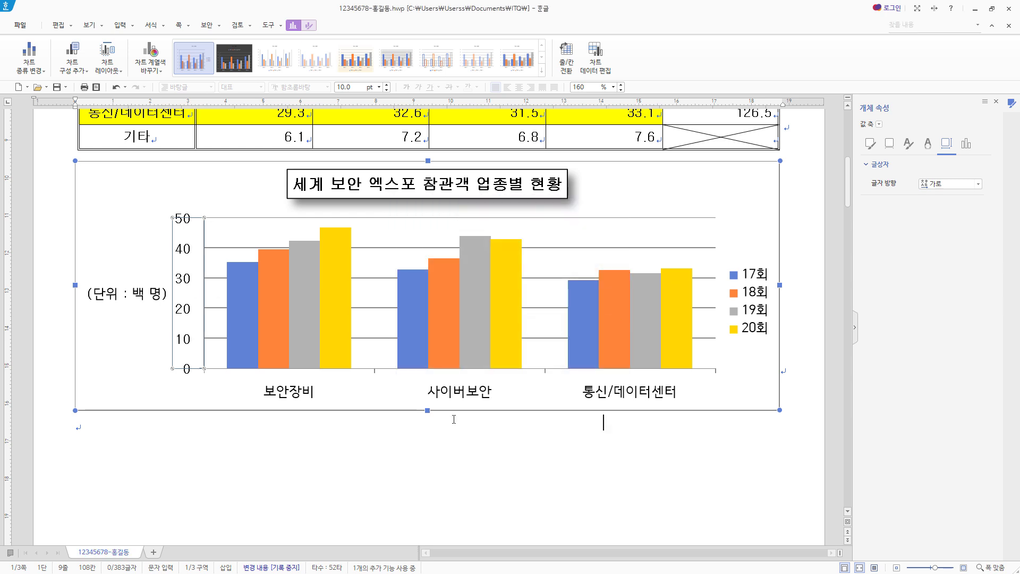
Step: Set the Korean and English fonts of the chart's category axis labels to 굴림 and apply the settings
{"action": "left_click", "coordinate": [468, 393]}
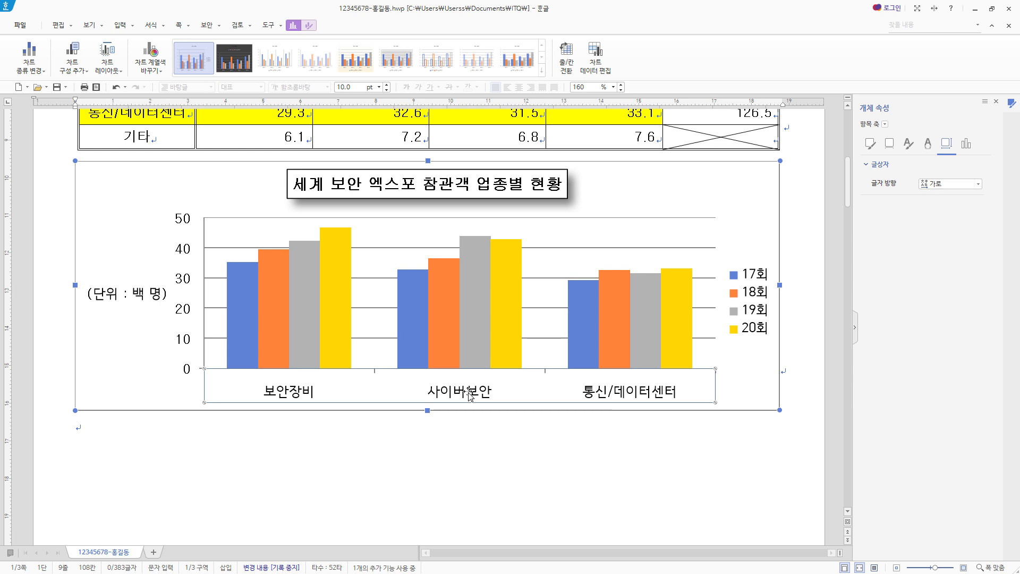
{"action": "right_click", "coordinate": [469, 394]}
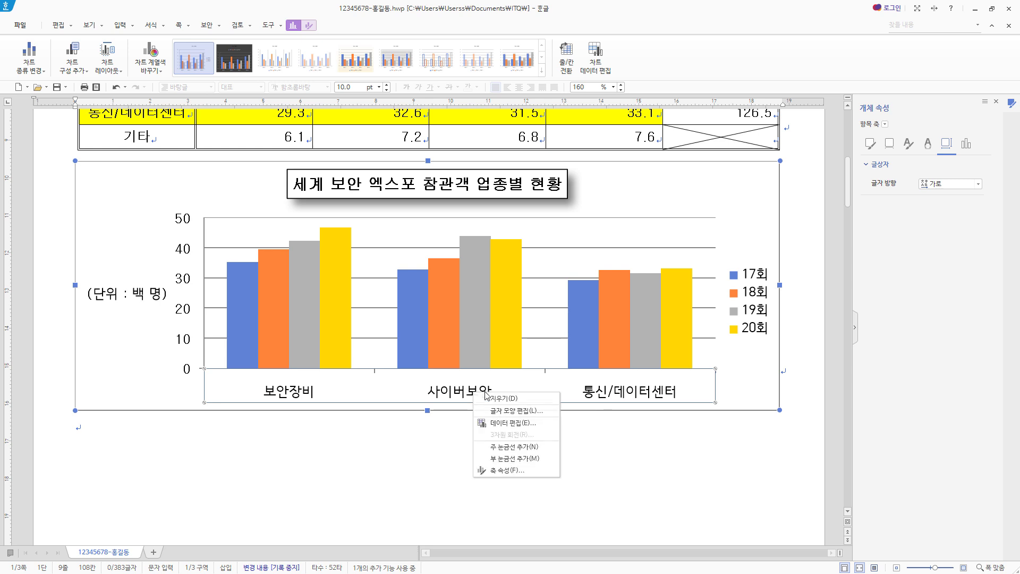
{"action": "left_click", "coordinate": [514, 411]}
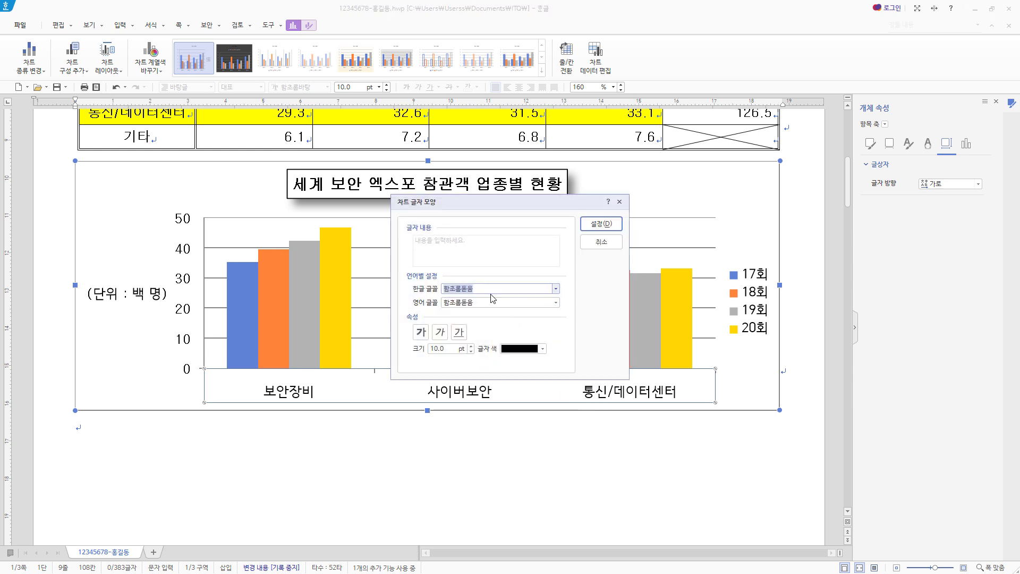
{"action": "type", "text": "굴림"}
{"action": "key", "text": "Tab"}
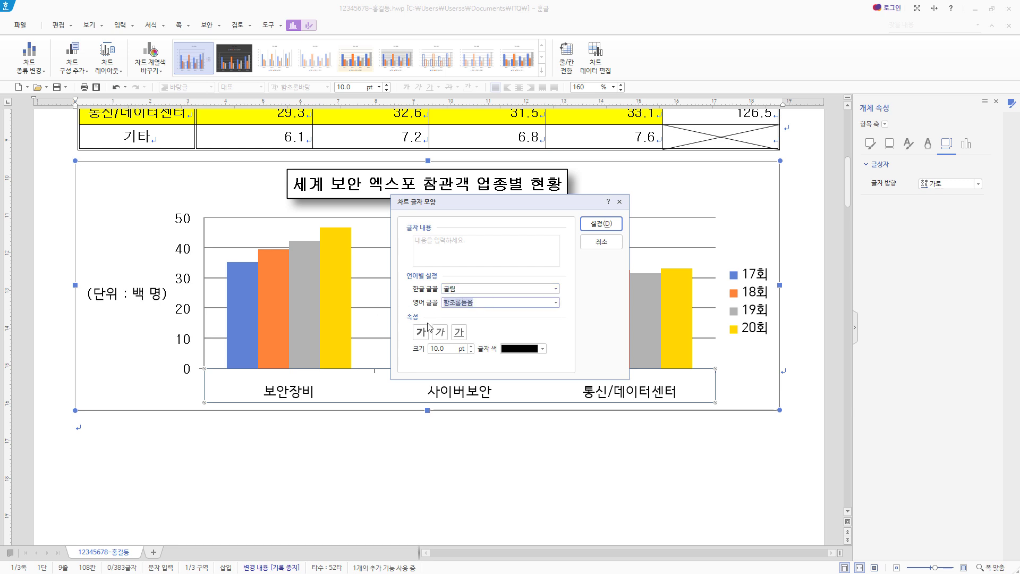
{"action": "type", "text": "굴림"}
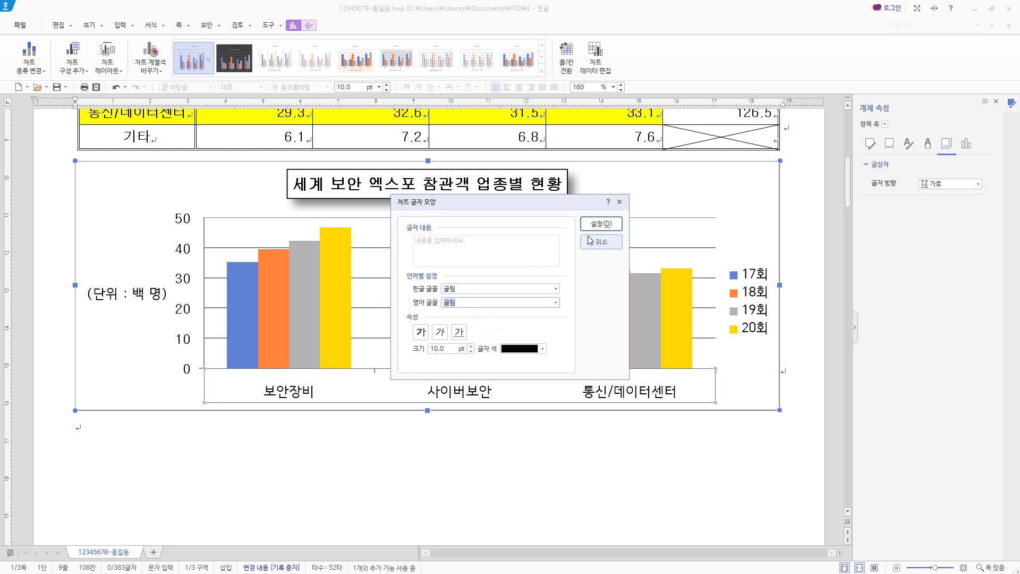
{"action": "left_click", "coordinate": [605, 223]}
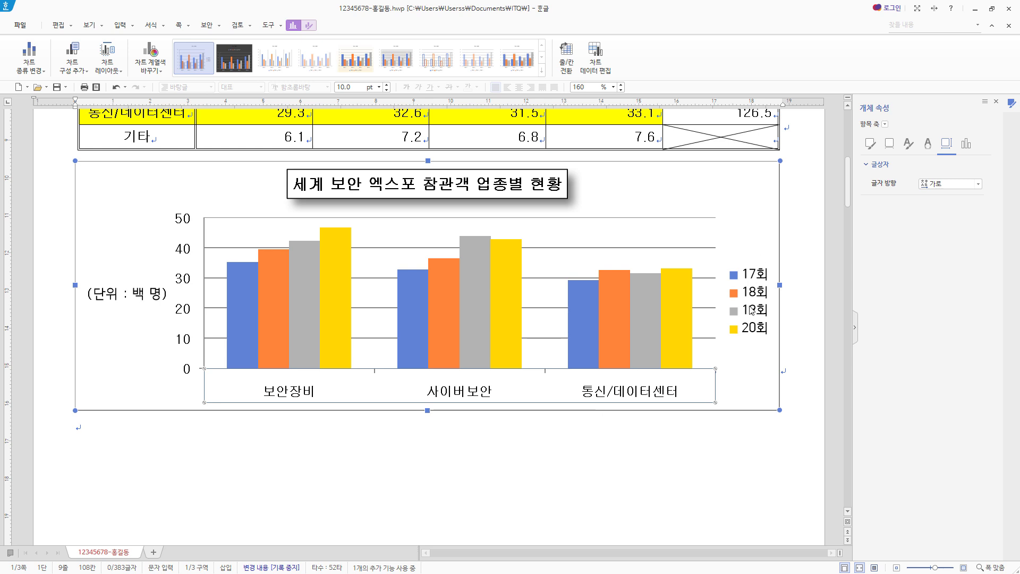
Step: Set the chart legend's Korean and English fonts to 굴림 and give the legend a black outline
{"action": "left_click", "coordinate": [761, 291]}
{"action": "right_click", "coordinate": [761, 290]}
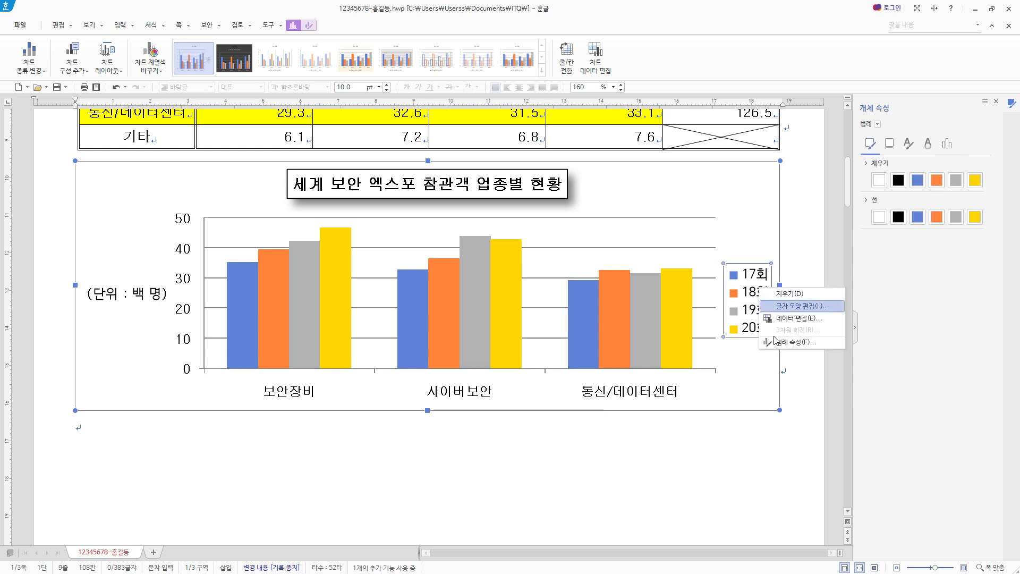
{"action": "left_click", "coordinate": [787, 307]}
{"action": "key", "text": "BackSpace"}
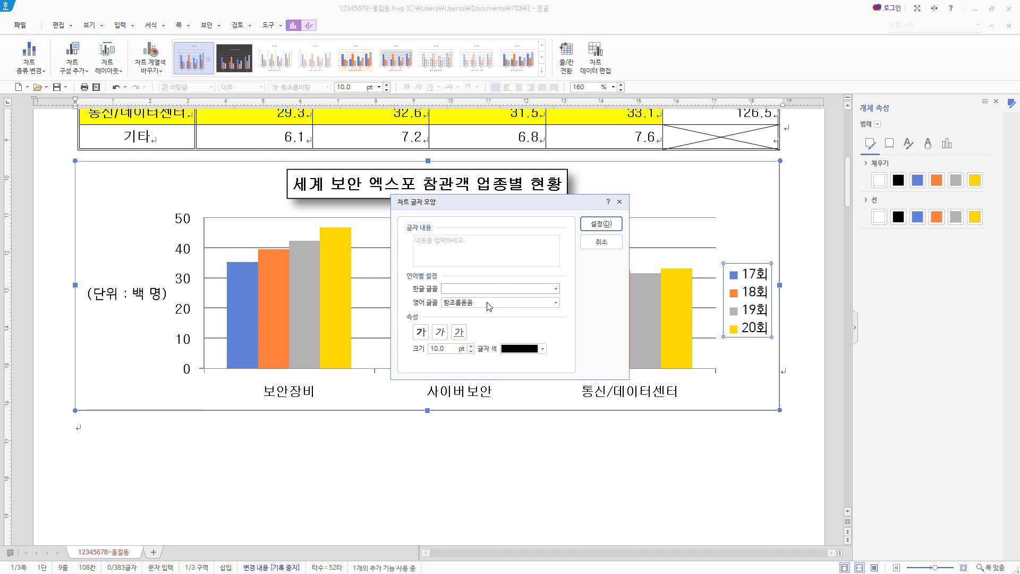
{"action": "type", "text": "굴림"}
{"action": "key", "text": "Return"}
{"action": "key", "text": "Tab"}
{"action": "type", "text": "굴림"}
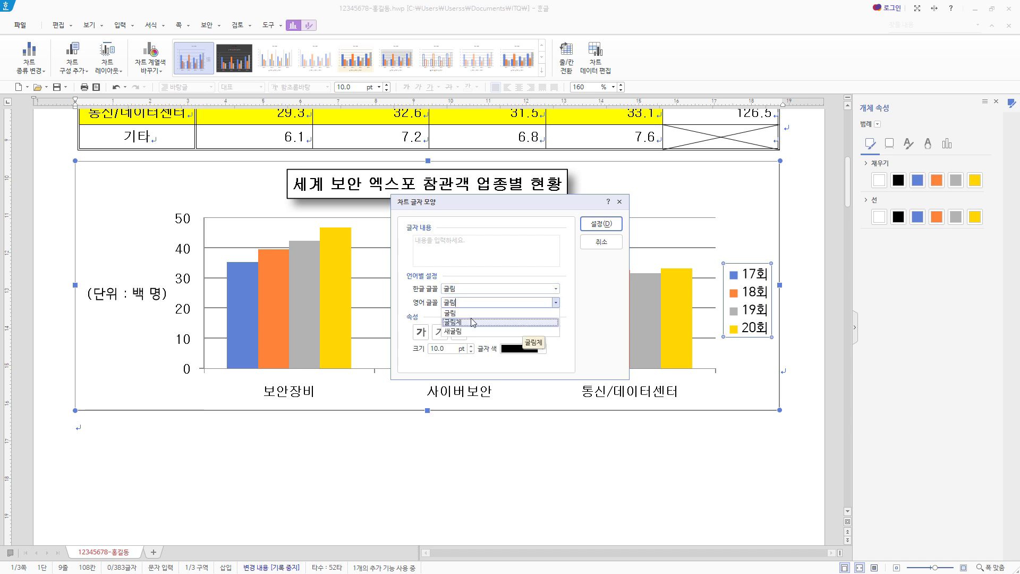
{"action": "key", "text": "Return"}
{"action": "left_click", "coordinate": [608, 229]}
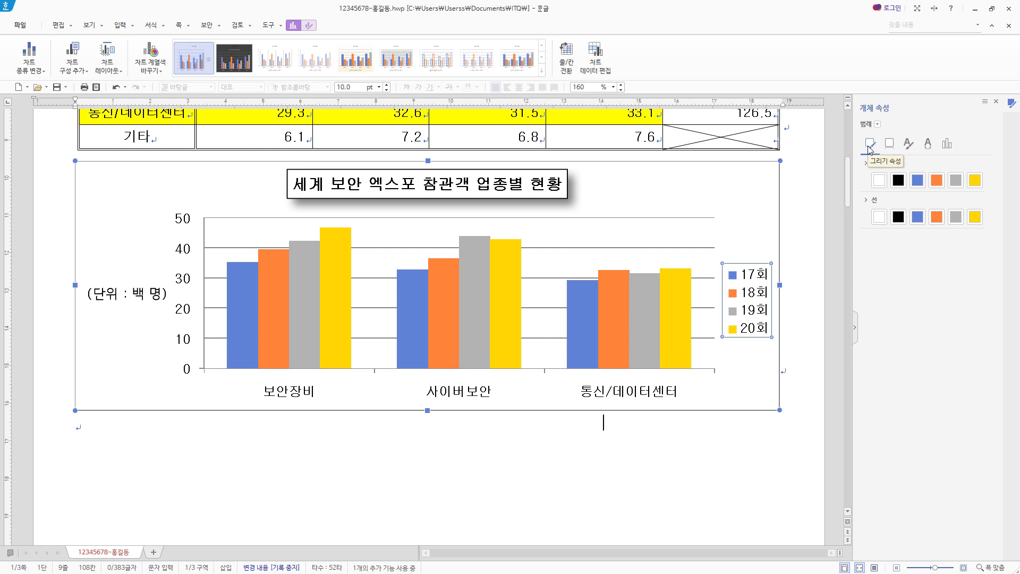
{"action": "left_click", "coordinate": [898, 217]}
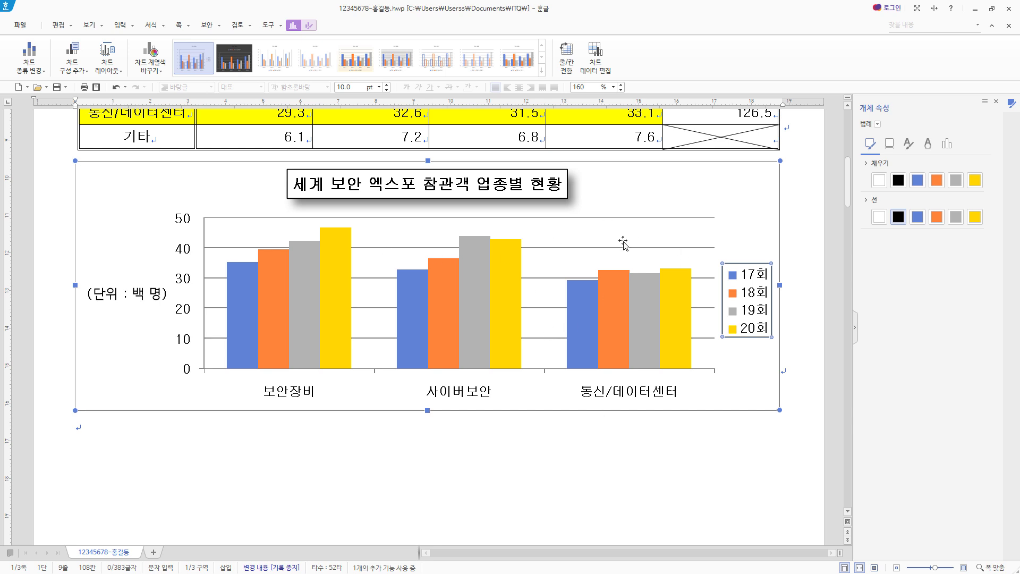
Step: Delete the value axis major gridlines from the chart and close the object properties pane
{"action": "left_click", "coordinate": [573, 248]}
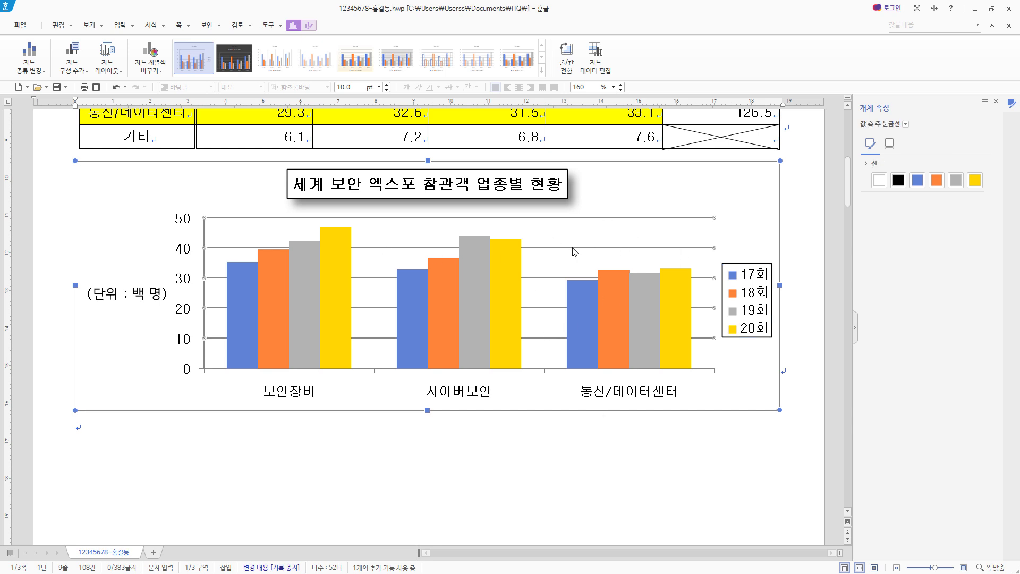
{"action": "key", "text": "Delete"}
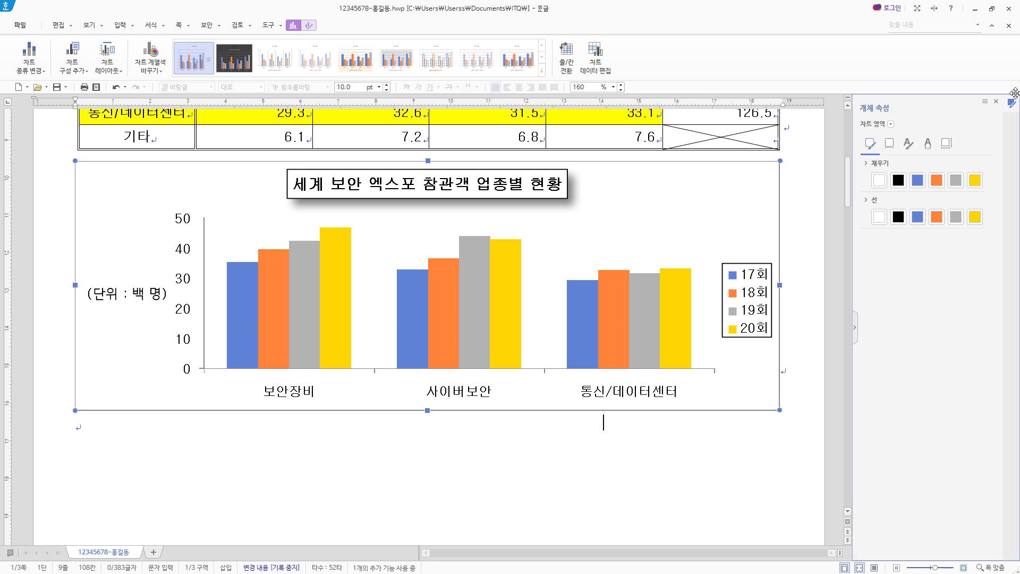
{"action": "left_click", "coordinate": [996, 101]}
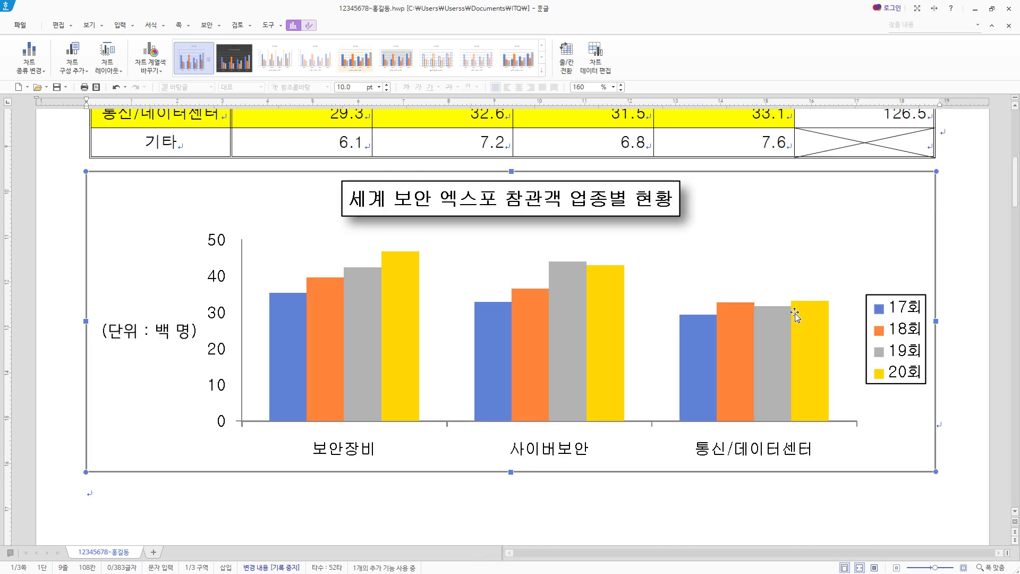
Step: Place the text cursor on the empty line below item 3 on the next page
{"action": "scroll", "coordinate": [794, 316], "scroll_direction": "down", "scroll_amount": 10}
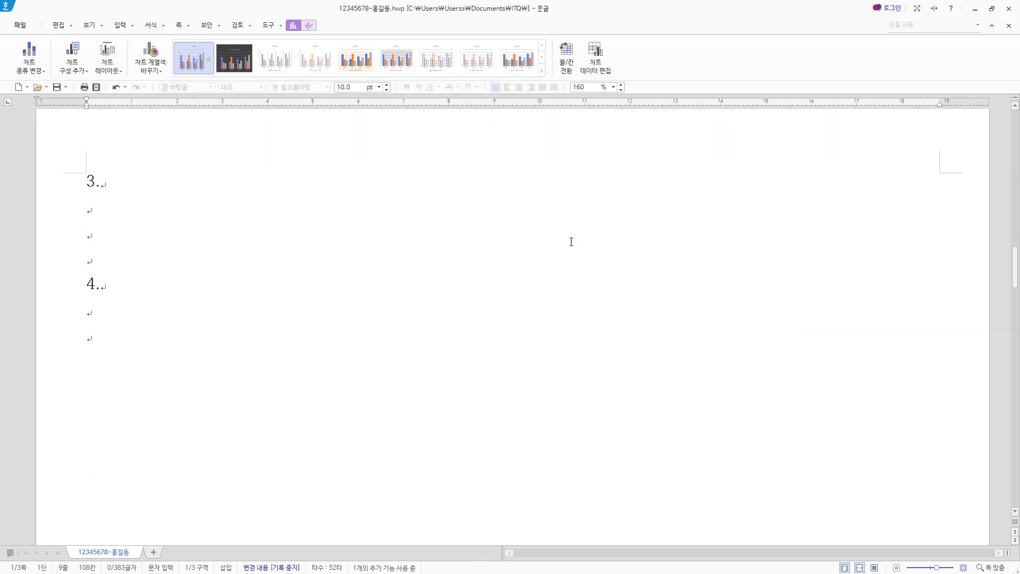
{"action": "left_click", "coordinate": [100, 206]}
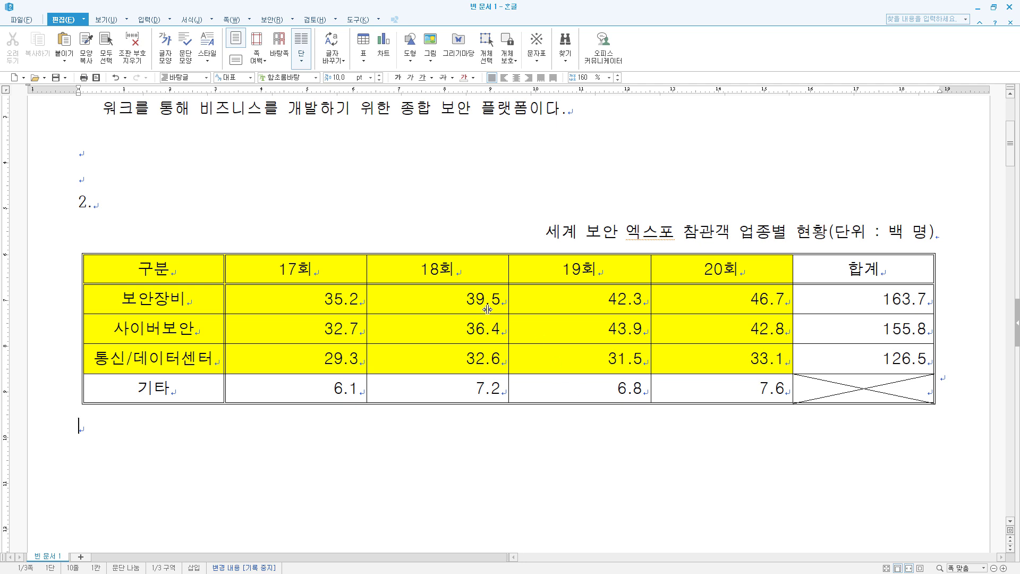
Step: In the 빈 문서 1 document, create a chart from the yellow table cells, 구분 through the 통신/데이터센터 row's 20회 value
{"action": "left_click_drag", "start_coordinate": [199, 269], "coordinate": [689, 353]}
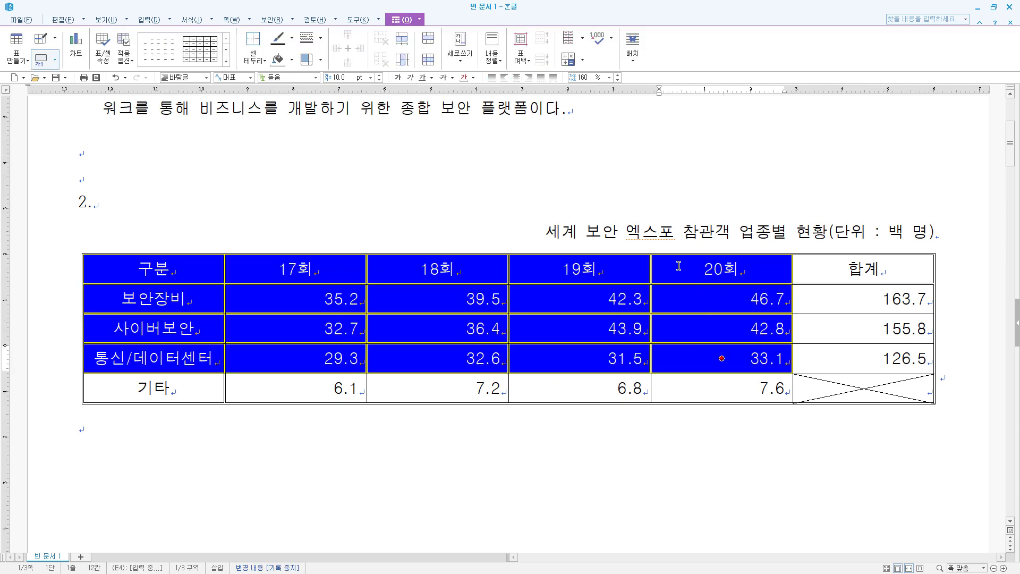
{"action": "scroll", "coordinate": [679, 266], "scroll_direction": "down", "scroll_amount": 3}
{"action": "right_click", "coordinate": [690, 205]}
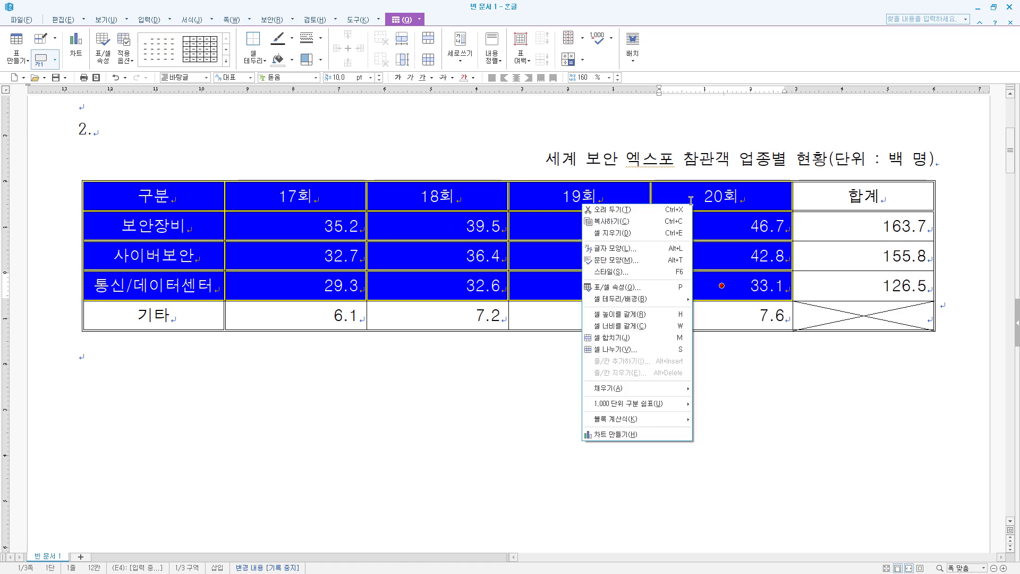
{"action": "left_click", "coordinate": [651, 435]}
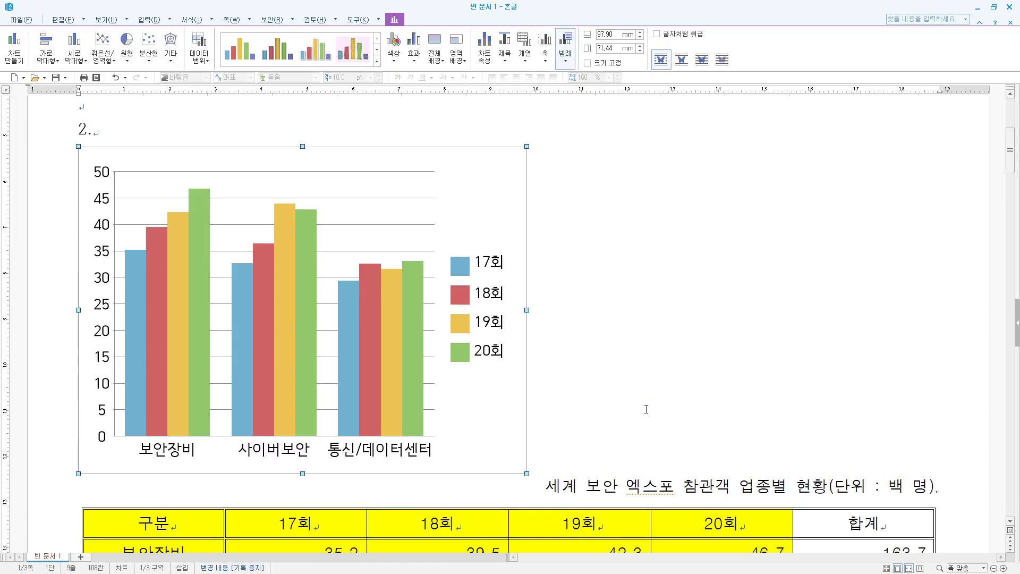
Step: Set the new chart to be treated as a character (글자처럼 취급) and widen it to about 188 mm, matching the table
{"action": "right_click", "coordinate": [508, 172]}
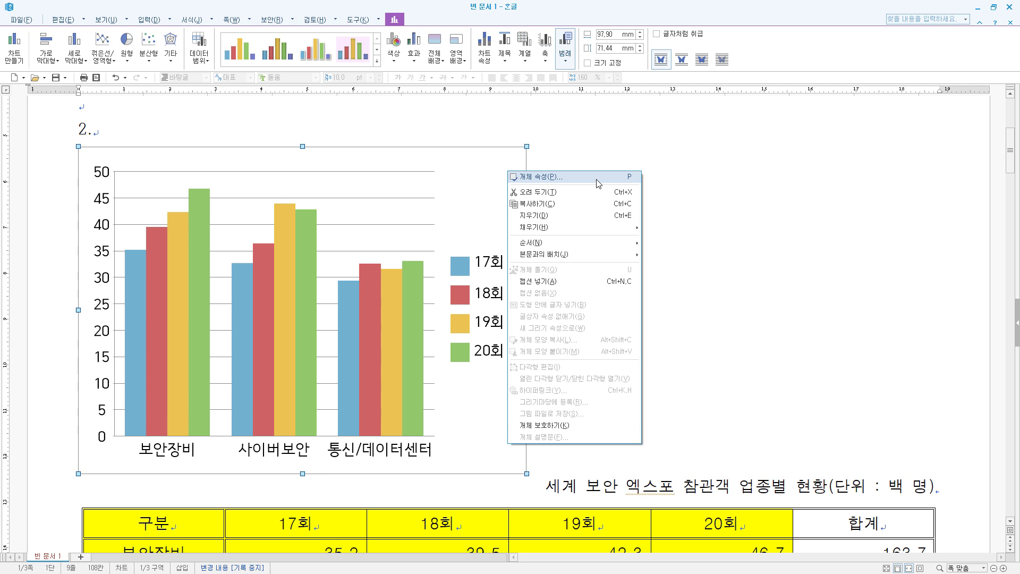
{"action": "left_click", "coordinate": [598, 183]}
{"action": "left_click", "coordinate": [414, 247]}
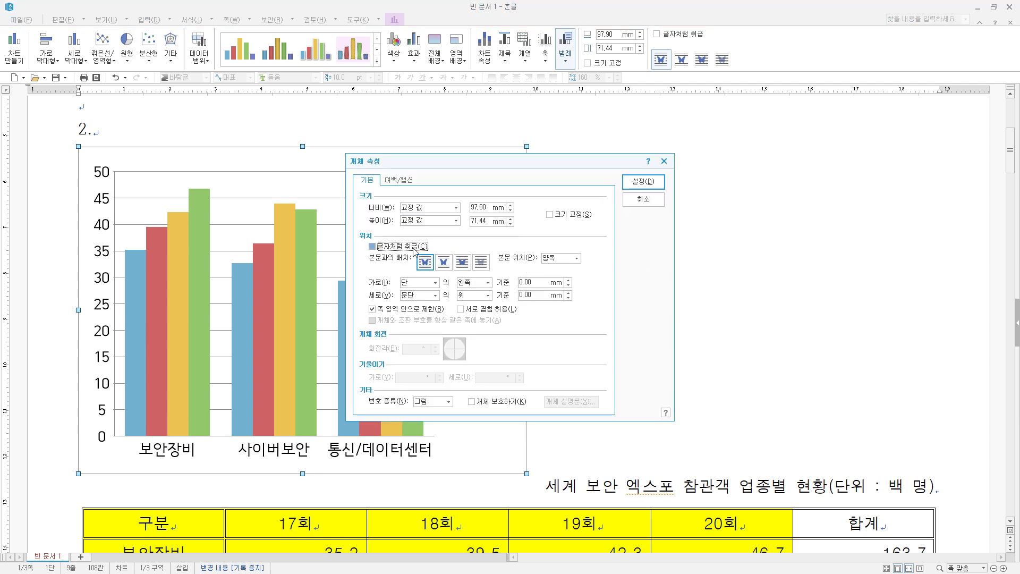
{"action": "left_click", "coordinate": [643, 182]}
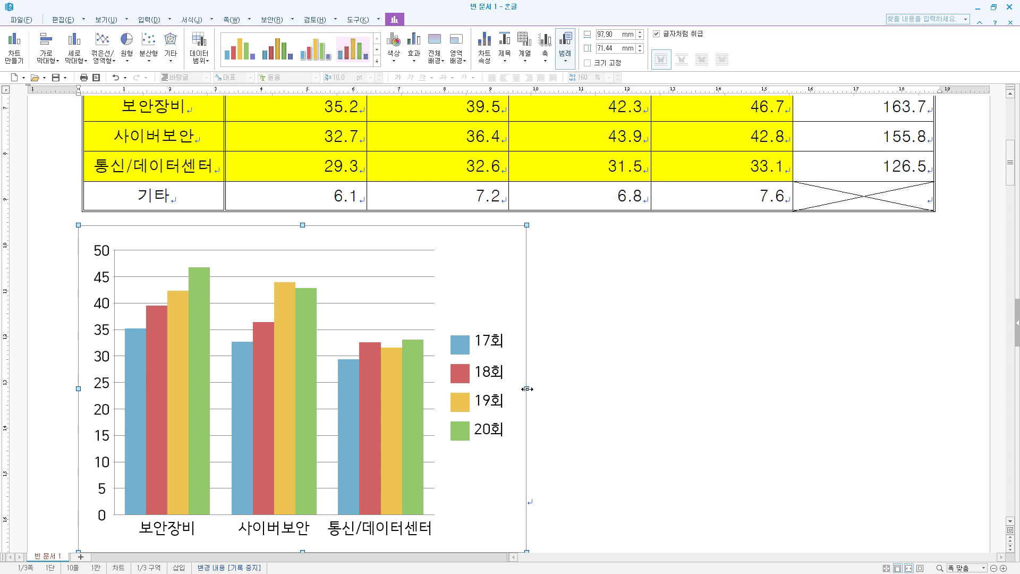
{"action": "left_click_drag", "start_coordinate": [839, 368], "coordinate": [937, 366]}
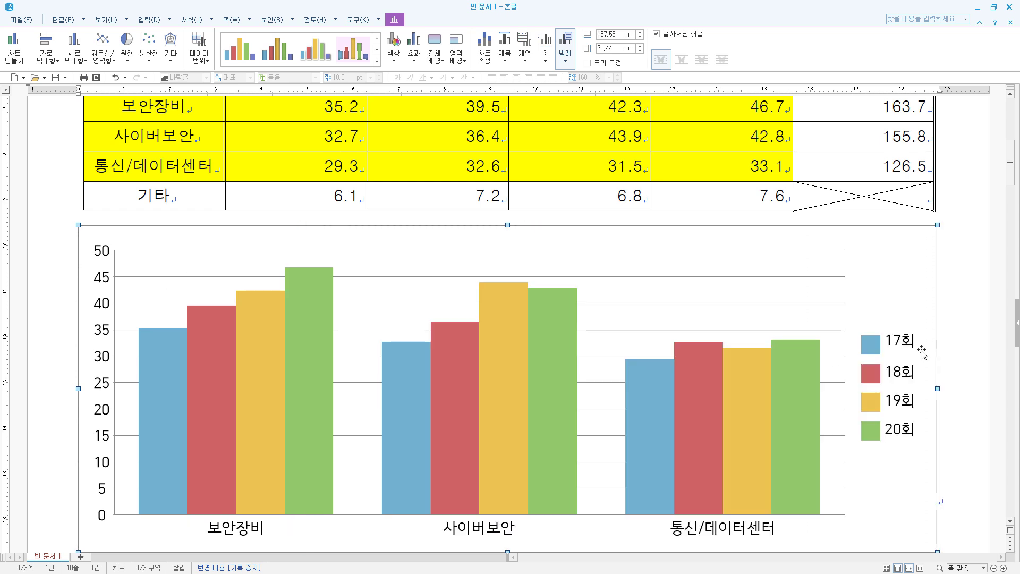
Step: Open the chart wizard, keep the clustered 세로 막대형 type, set the data direction to 열, and proceed to the final stage
{"action": "double_click", "coordinate": [886, 265]}
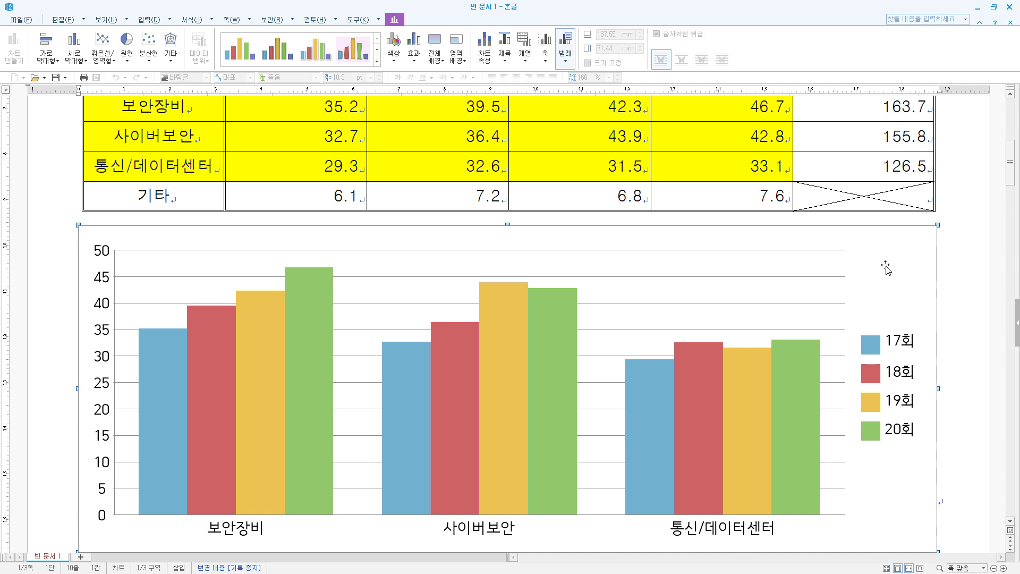
{"action": "right_click", "coordinate": [886, 265]}
{"action": "left_click", "coordinate": [911, 367]}
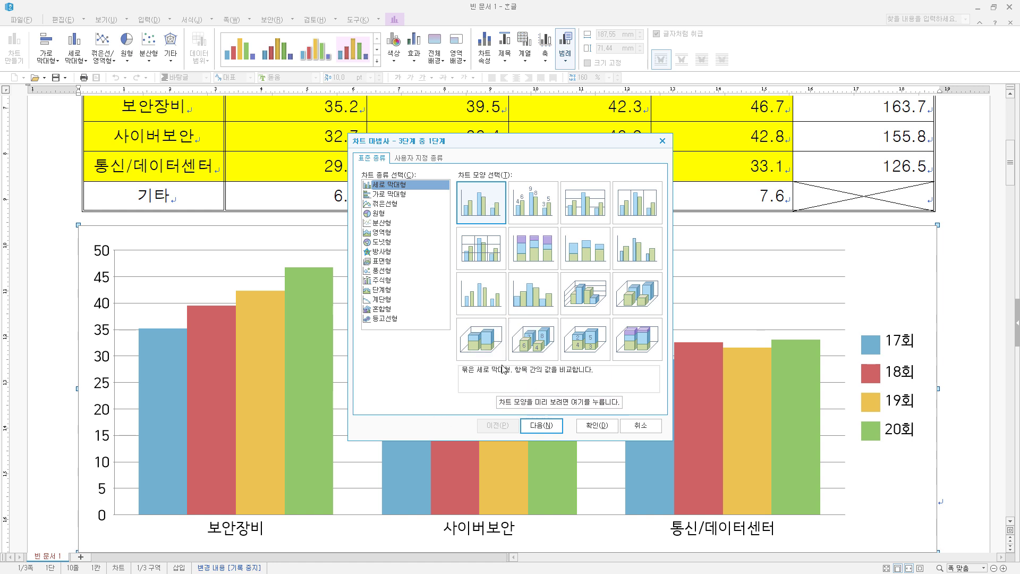
{"action": "left_click", "coordinate": [549, 426]}
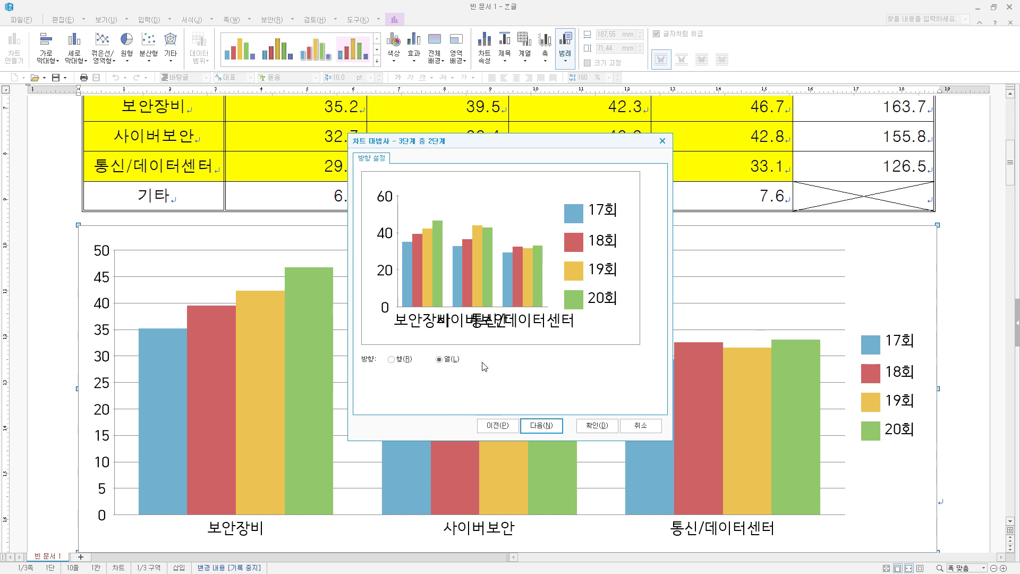
{"action": "left_click", "coordinate": [452, 359]}
{"action": "left_click", "coordinate": [392, 360]}
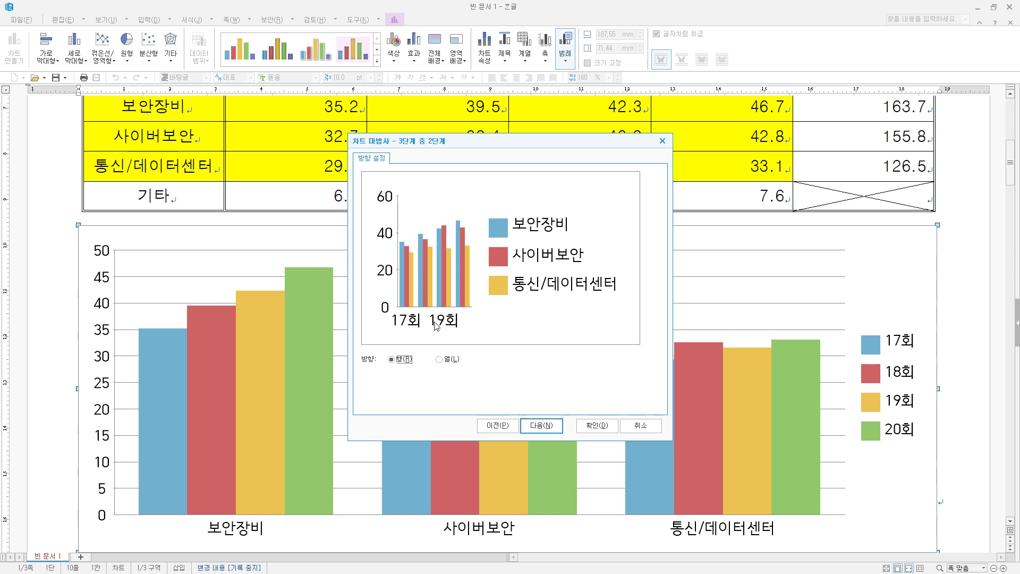
{"action": "left_click", "coordinate": [449, 359]}
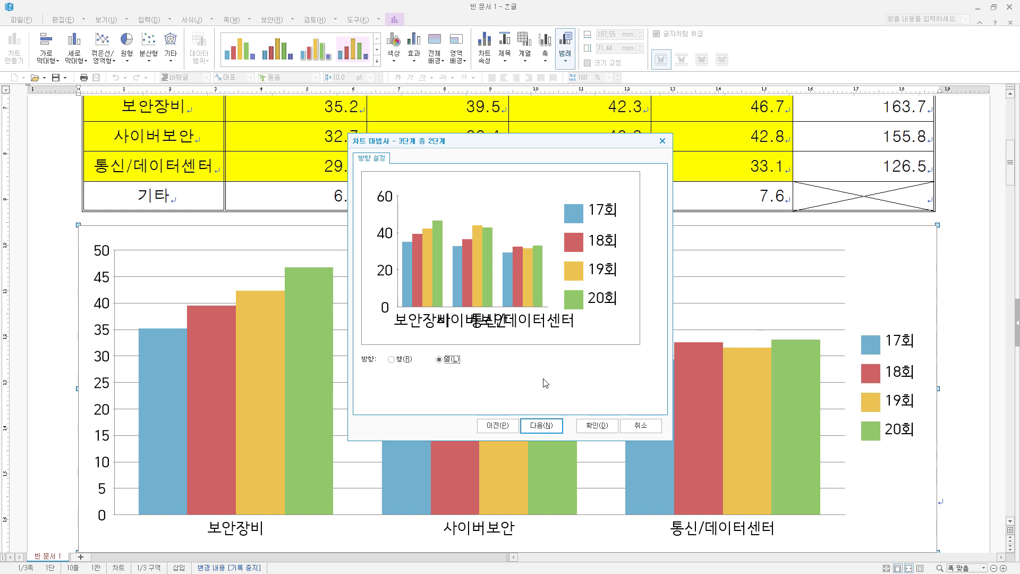
{"action": "left_click", "coordinate": [540, 426]}
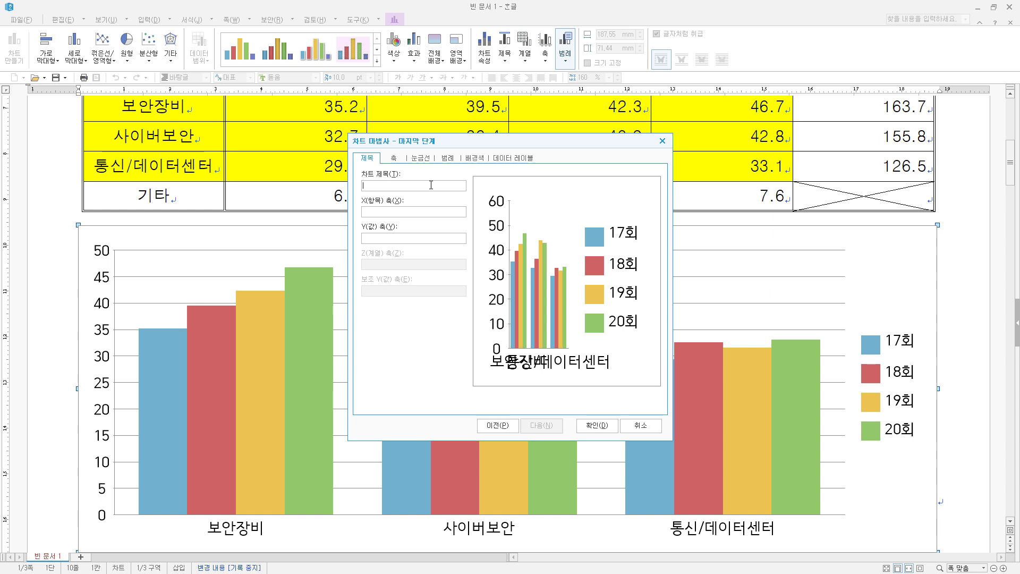
Step: Enter the chart title 세계 보안 엑스포 참관객 업종별 현황 and the Y-axis title (단위 : 백 명), and finish the chart wizard
{"action": "key", "text": "ctrl+v"}
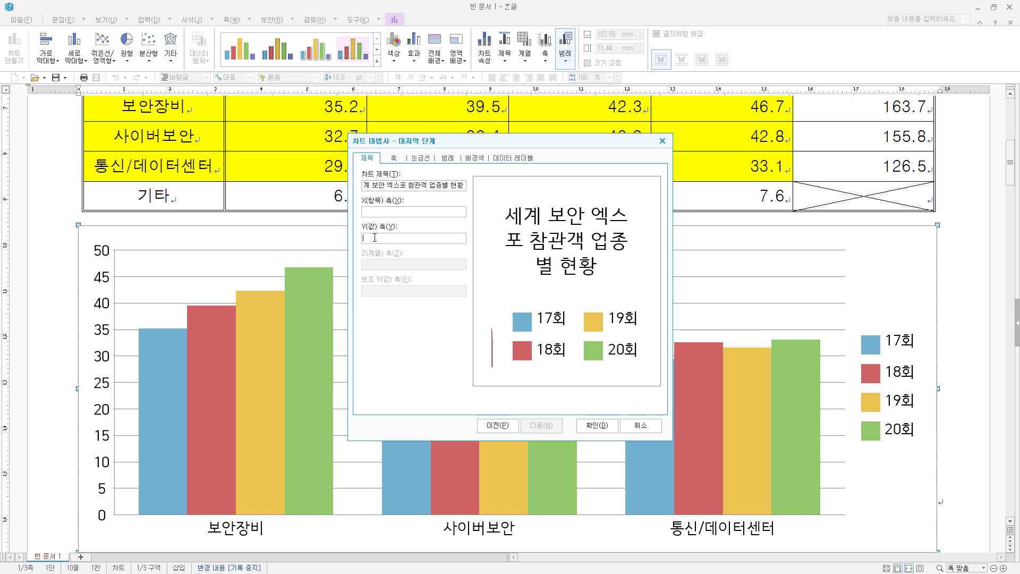
{"action": "type", "text": "(단위 : 백 명)"}
{"action": "left_click", "coordinate": [597, 426]}
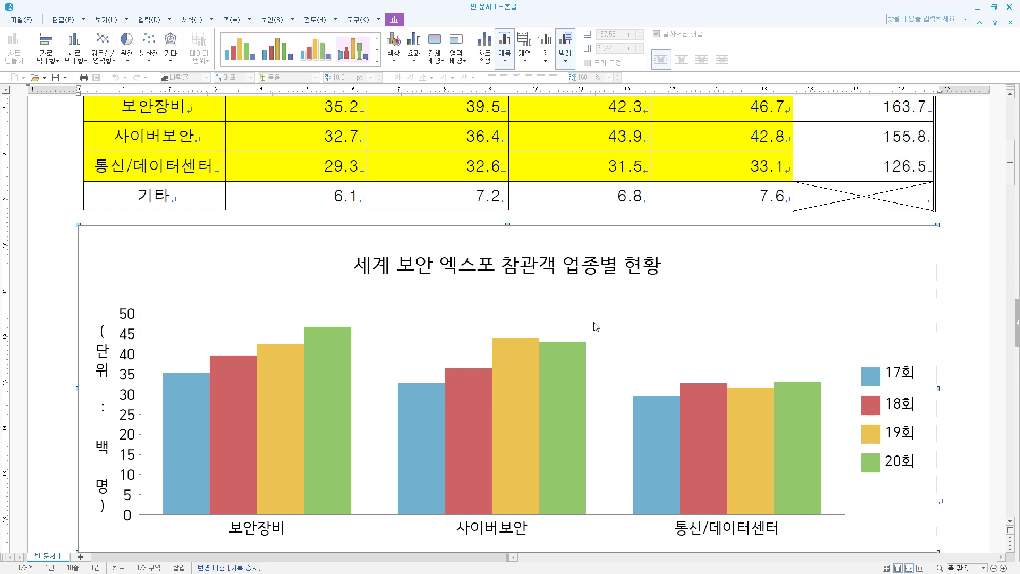
Step: Give the chart title a single-line (한 줄로) border and a shadow with a 2 pt offset
{"action": "double_click", "coordinate": [522, 270]}
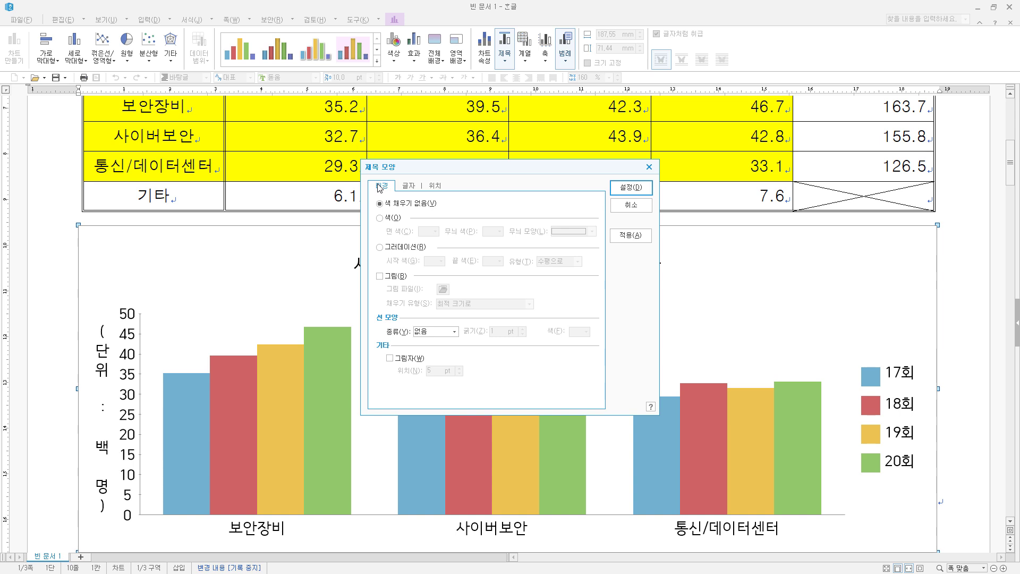
{"action": "left_click", "coordinate": [448, 332]}
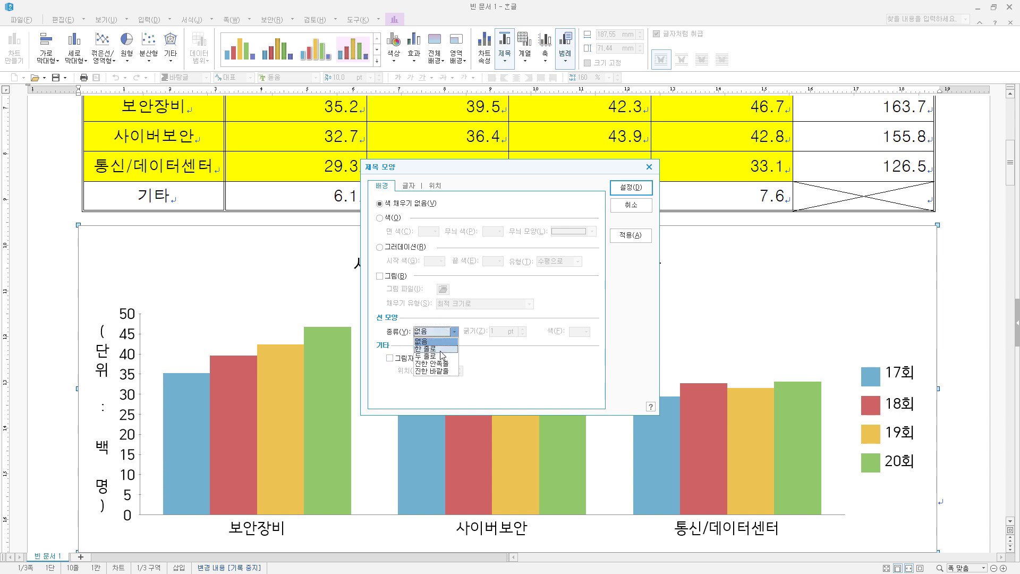
{"action": "left_click", "coordinate": [428, 348]}
{"action": "left_click", "coordinate": [391, 359]}
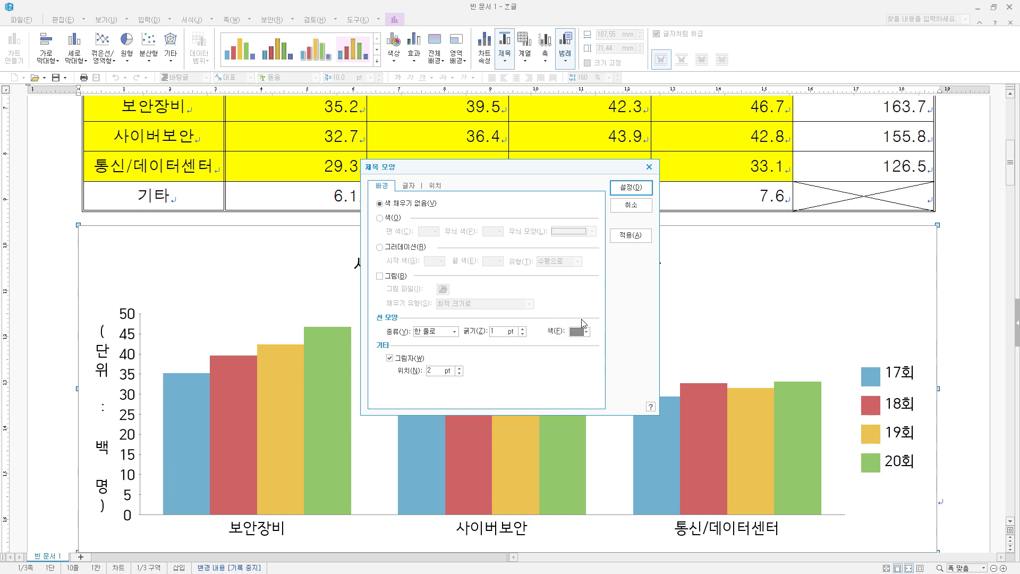
Step: Set the chart title's font to 굴림 with bold (진하게) and apply the title formatting
{"action": "left_click", "coordinate": [411, 188]}
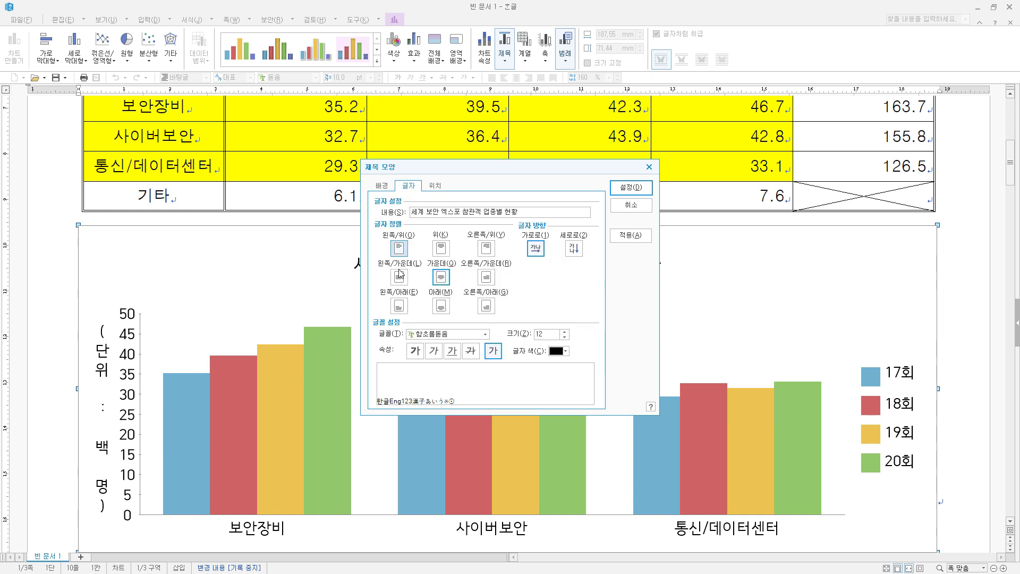
{"action": "left_click", "coordinate": [450, 336]}
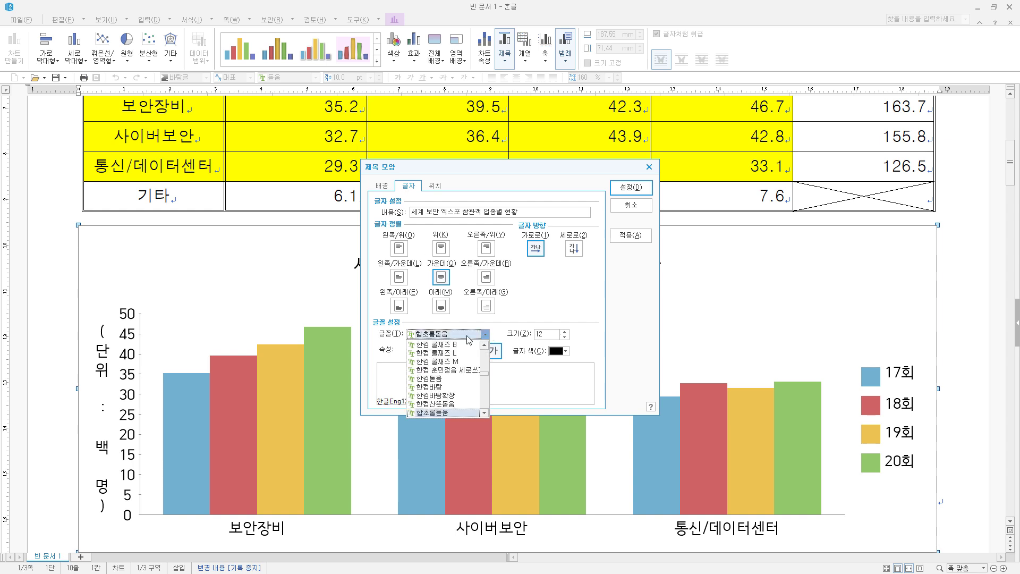
{"action": "left_click", "coordinate": [469, 340]}
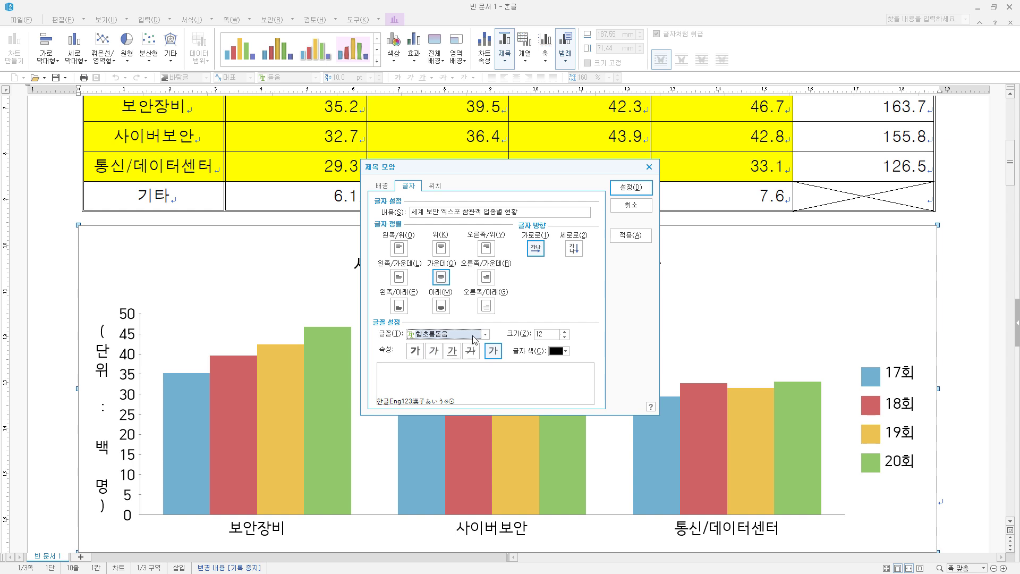
{"action": "type", "text": "굴림"}
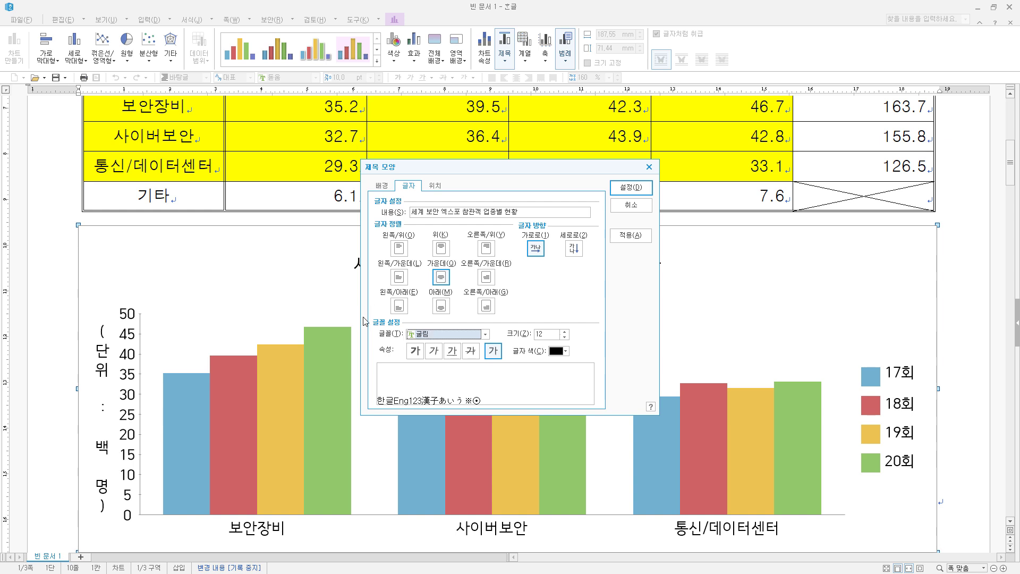
{"action": "left_click", "coordinate": [485, 334]}
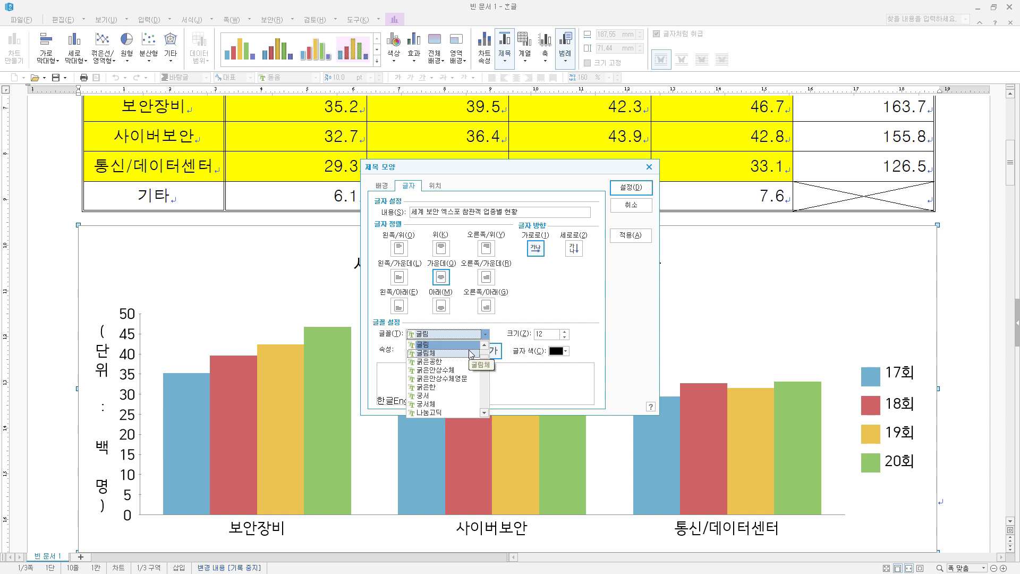
{"action": "left_click", "coordinate": [498, 324]}
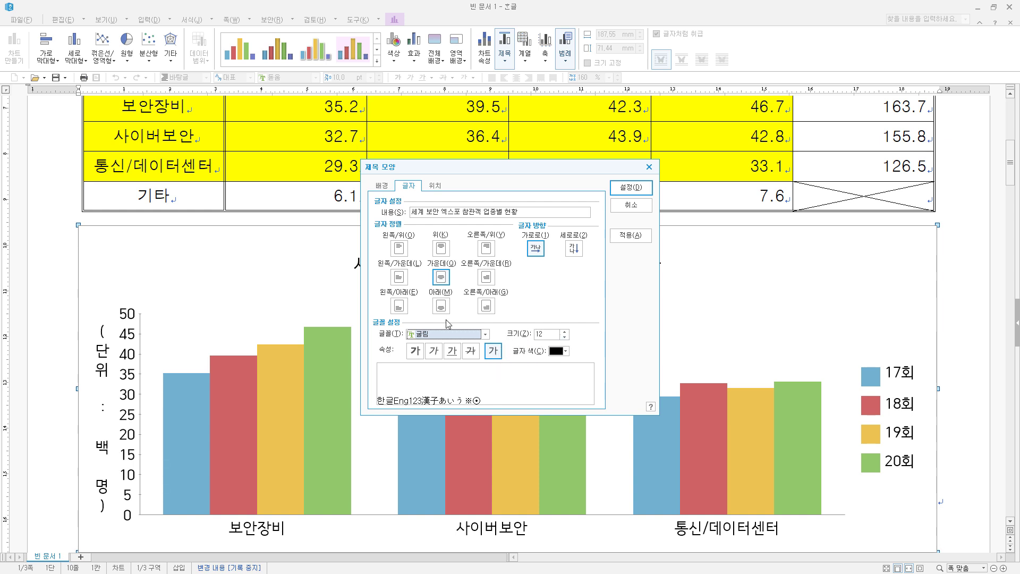
{"action": "left_click", "coordinate": [414, 352]}
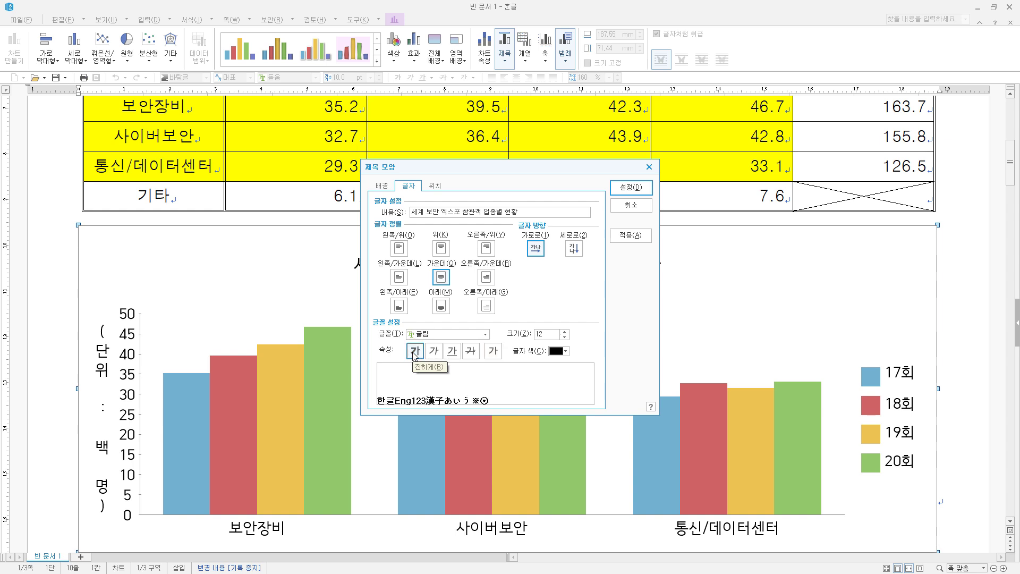
{"action": "left_click", "coordinate": [638, 189]}
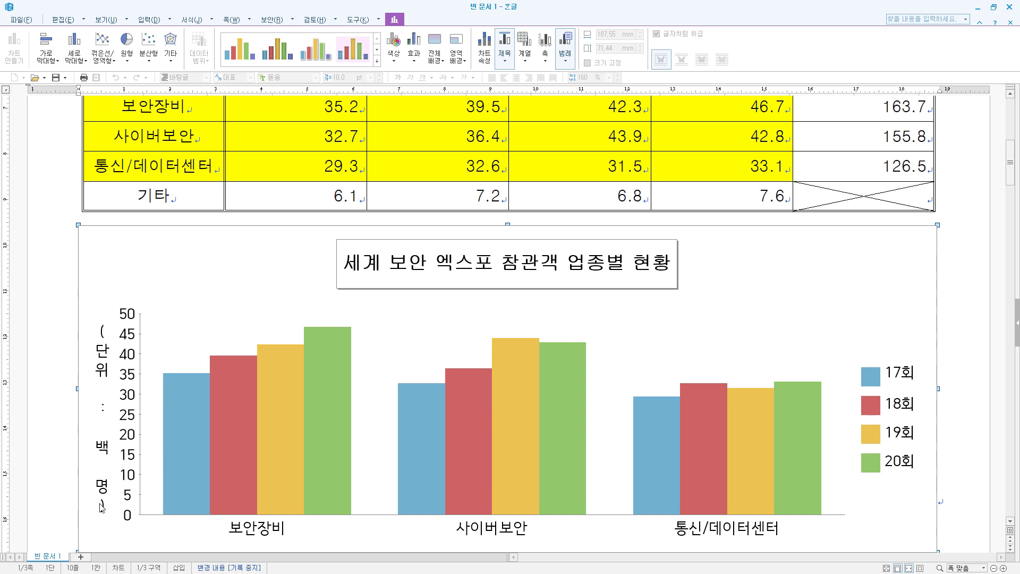
Step: Make the (단위 : 백 명) axis title horizontal (가로로), set its font to 굴림 and increase its font size by one step
{"action": "double_click", "coordinate": [102, 361]}
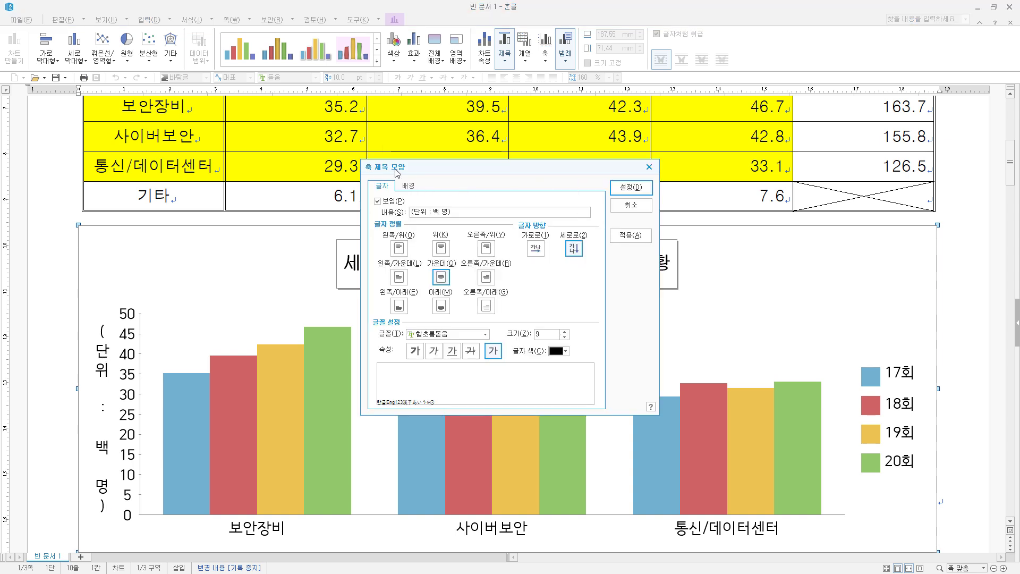
{"action": "left_click", "coordinate": [538, 252]}
{"action": "double_click", "coordinate": [471, 338]}
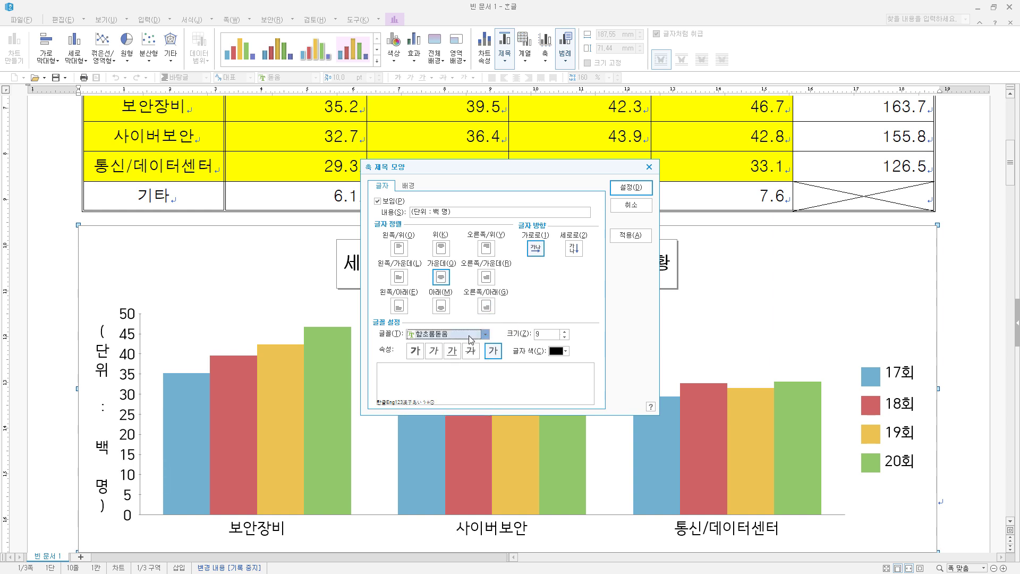
{"action": "type", "text": "굴림"}
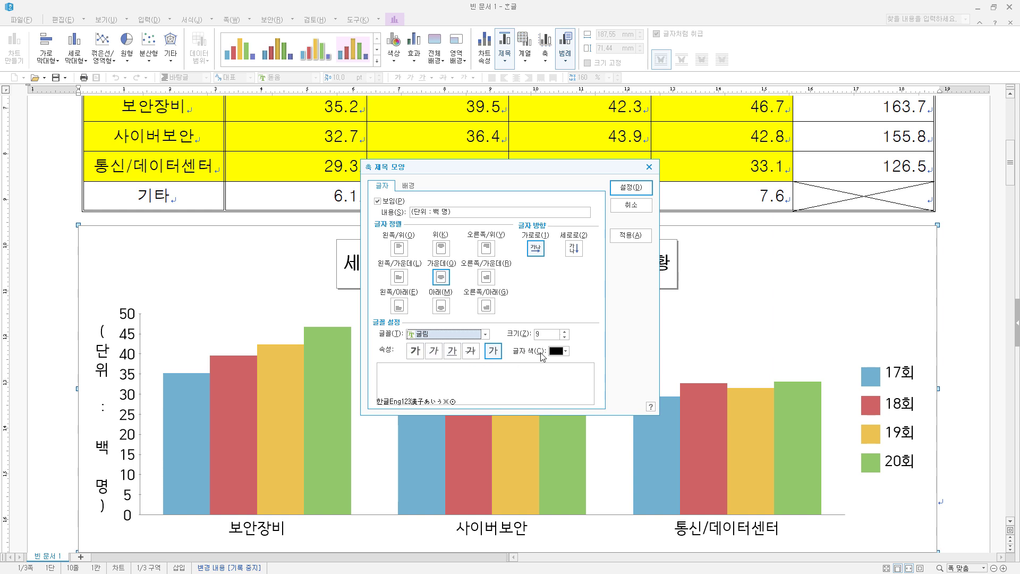
{"action": "left_click", "coordinate": [493, 350]}
{"action": "left_click", "coordinate": [565, 336]}
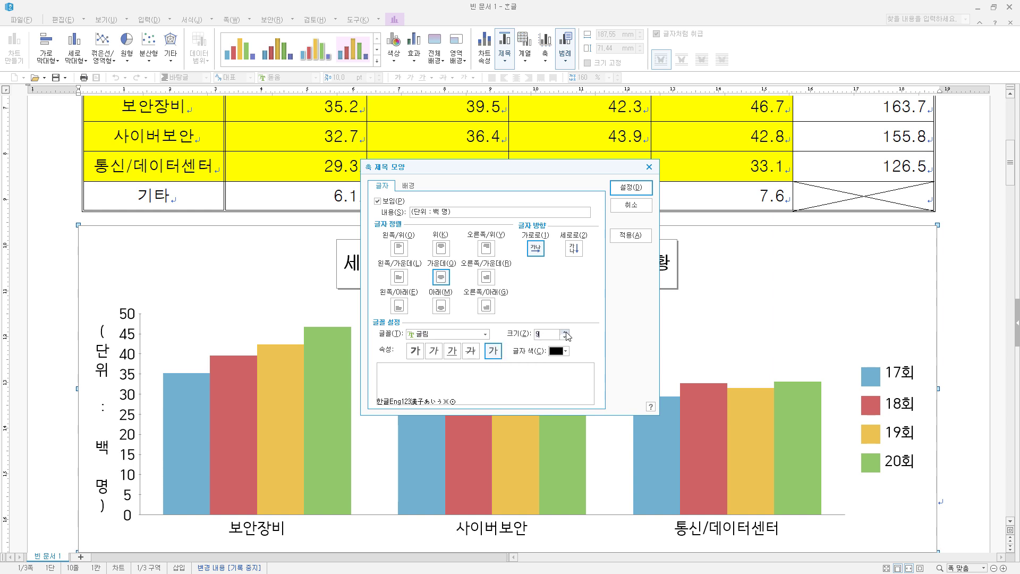
{"action": "left_click", "coordinate": [566, 331]}
{"action": "left_click", "coordinate": [638, 188]}
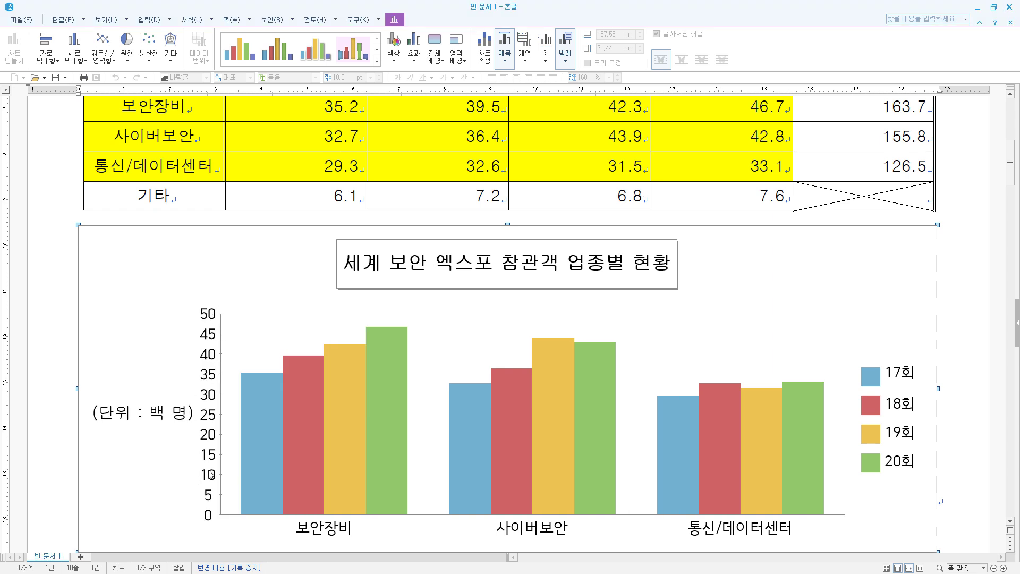
Step: Set the vertical value axis labels to the 굴림 font and increase their font size by one step
{"action": "double_click", "coordinate": [211, 396]}
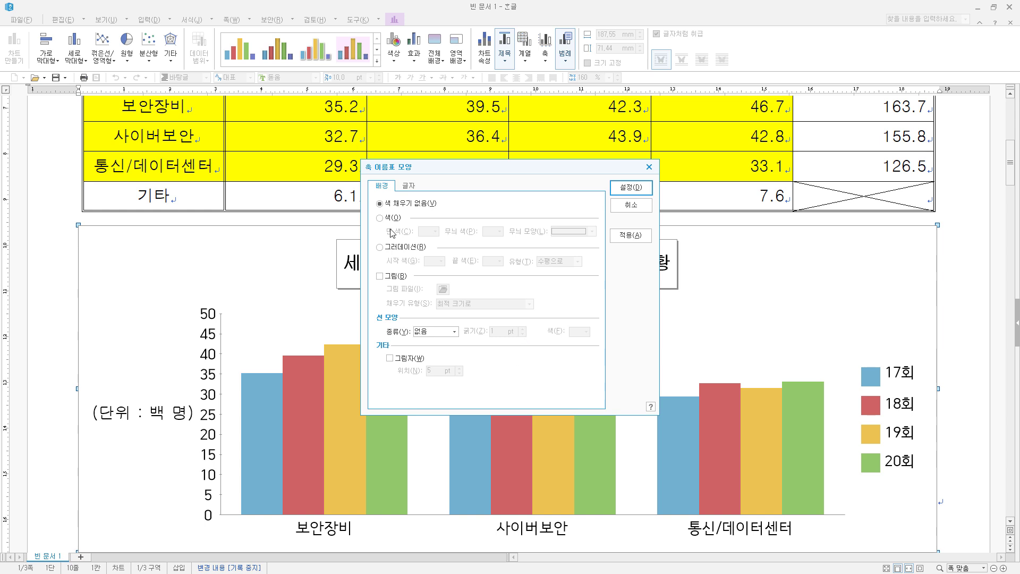
{"action": "left_click", "coordinate": [402, 200]}
{"action": "left_click", "coordinate": [441, 331]}
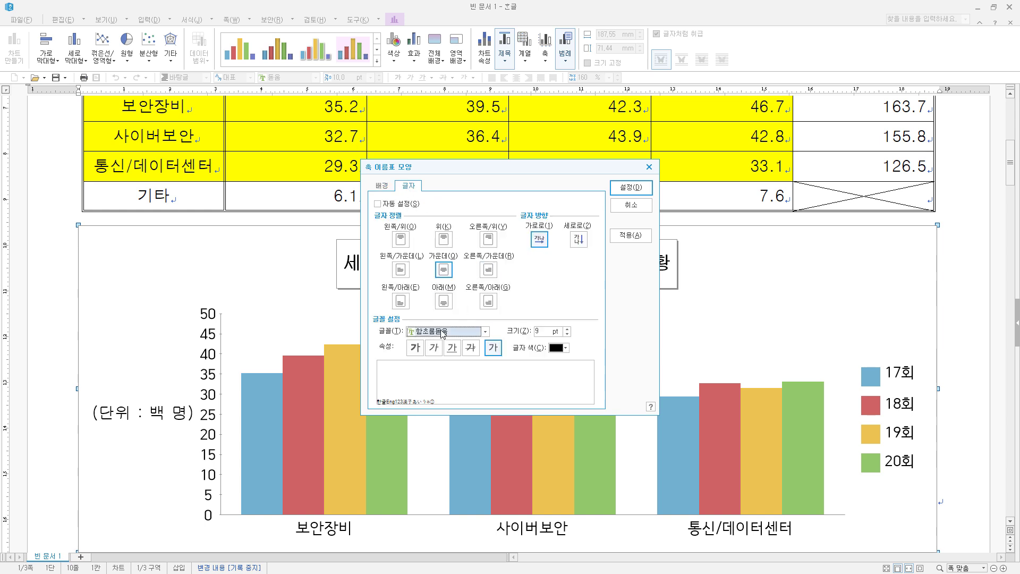
{"action": "type", "text": "굴림"}
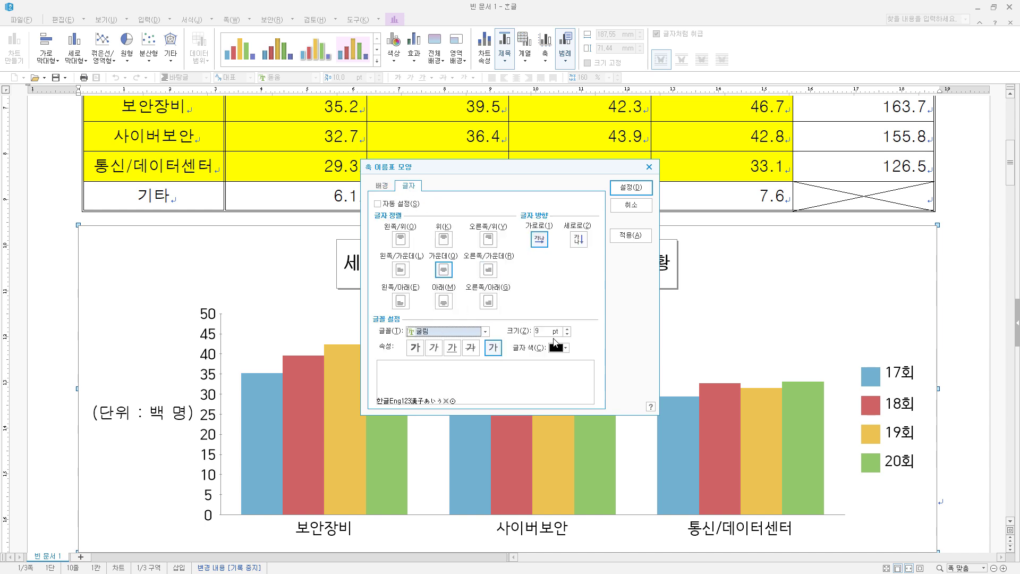
{"action": "left_click", "coordinate": [567, 329]}
{"action": "left_click", "coordinate": [631, 193]}
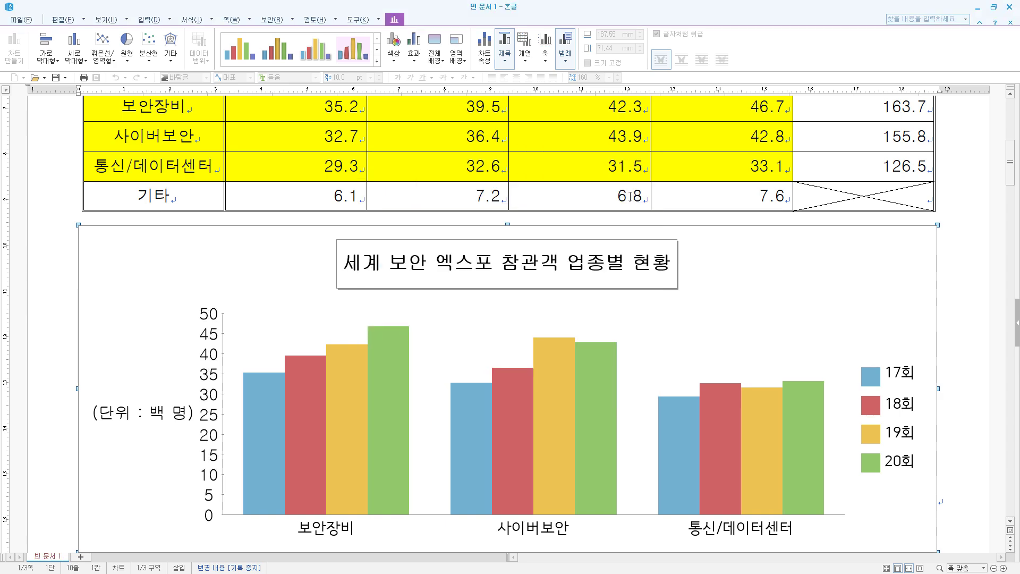
Step: Set the horizontal category axis (가로 항목 축) labels to the 굴림 font and increase their font size by one step
{"action": "scroll", "coordinate": [610, 314], "scroll_direction": "down", "scroll_amount": 6}
{"action": "scroll", "coordinate": [554, 337], "scroll_direction": "up", "scroll_amount": 3}
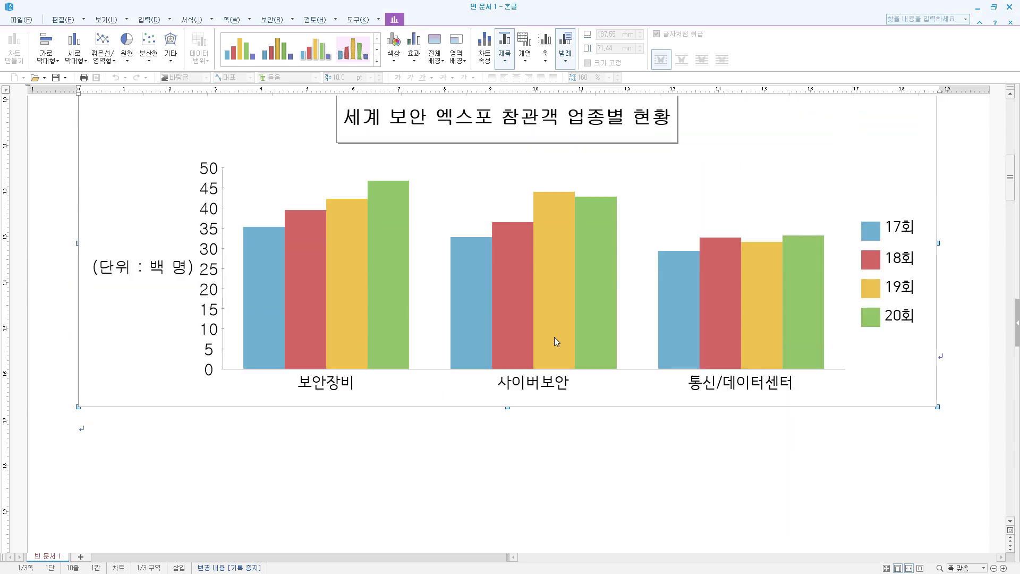
{"action": "scroll", "coordinate": [554, 337], "scroll_direction": "up", "scroll_amount": 3}
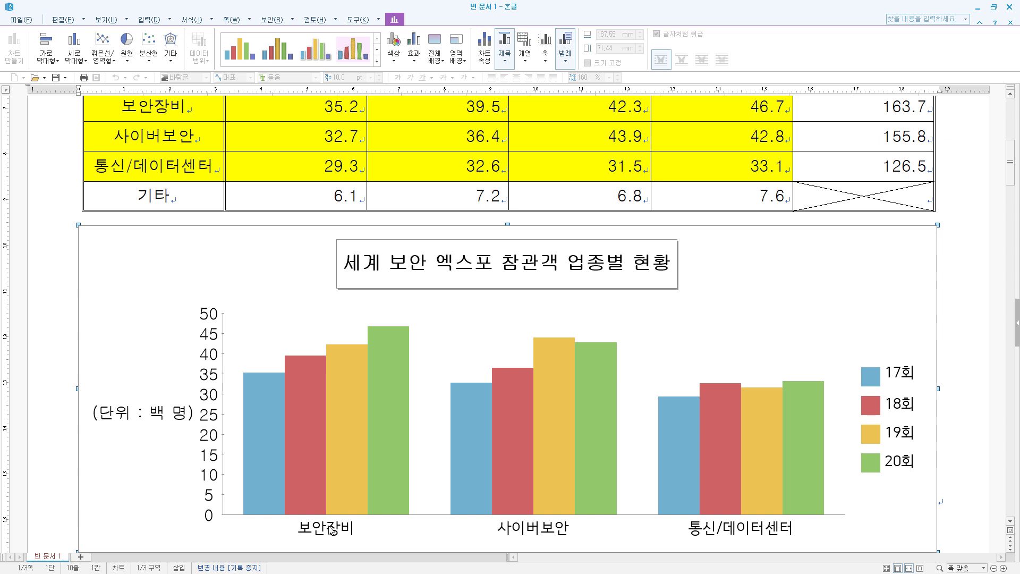
{"action": "scroll", "coordinate": [319, 467], "scroll_direction": "down", "scroll_amount": 1}
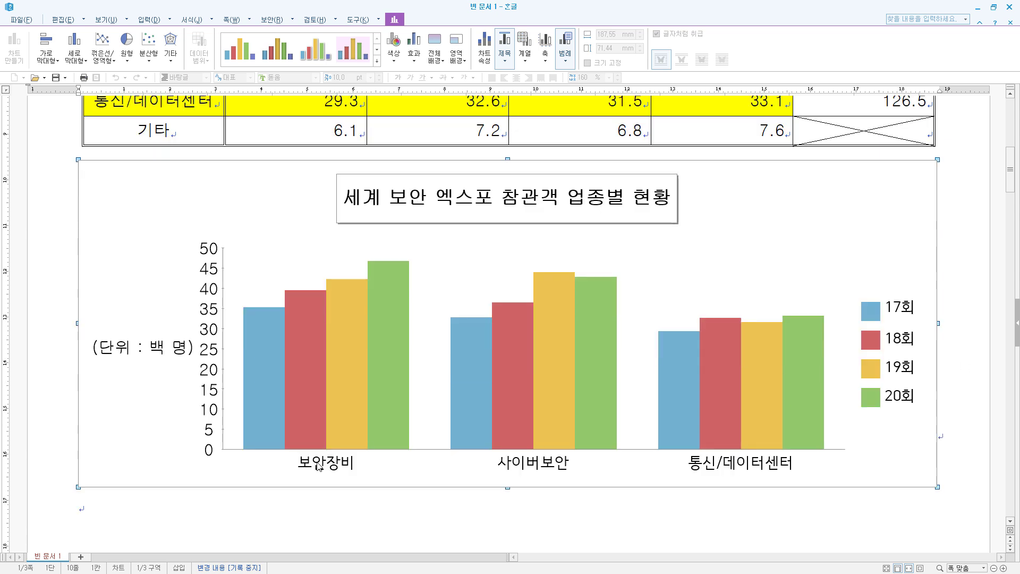
{"action": "left_click", "coordinate": [538, 467]}
{"action": "left_click", "coordinate": [543, 460]}
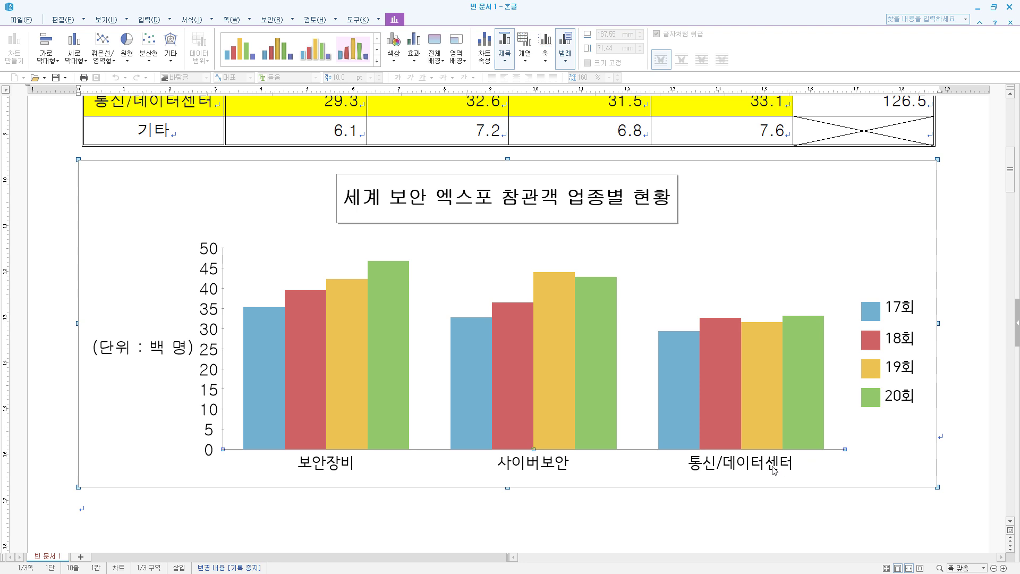
{"action": "left_click", "coordinate": [545, 56]}
{"action": "left_click", "coordinate": [563, 87]}
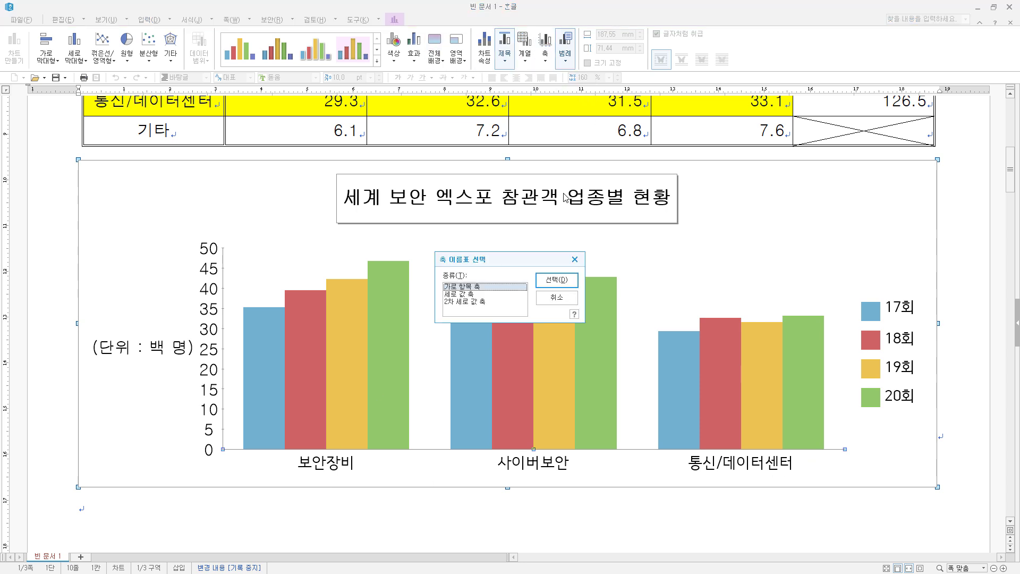
{"action": "left_click", "coordinate": [556, 280]}
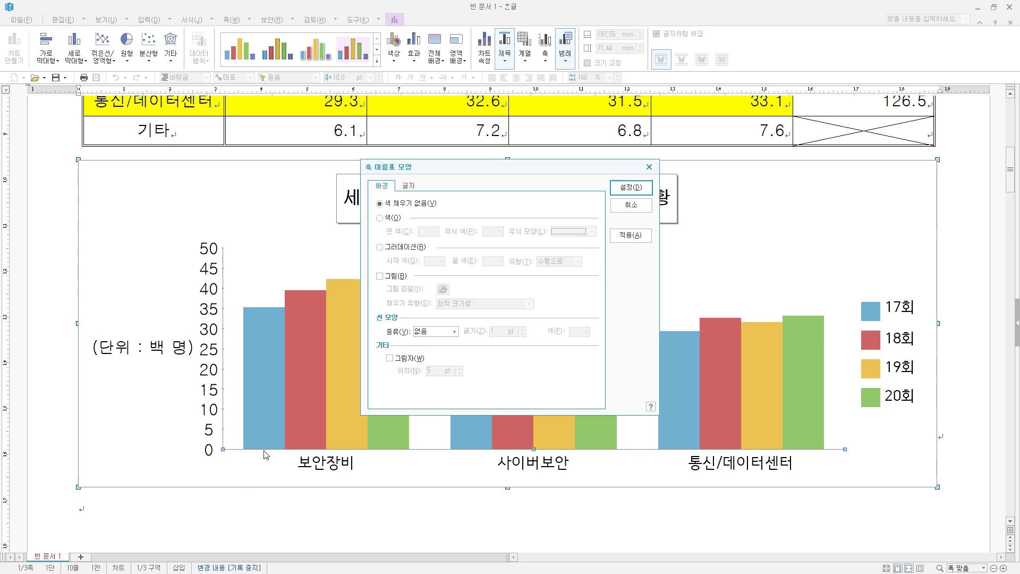
{"action": "left_click", "coordinate": [408, 187]}
{"action": "left_click", "coordinate": [436, 332]}
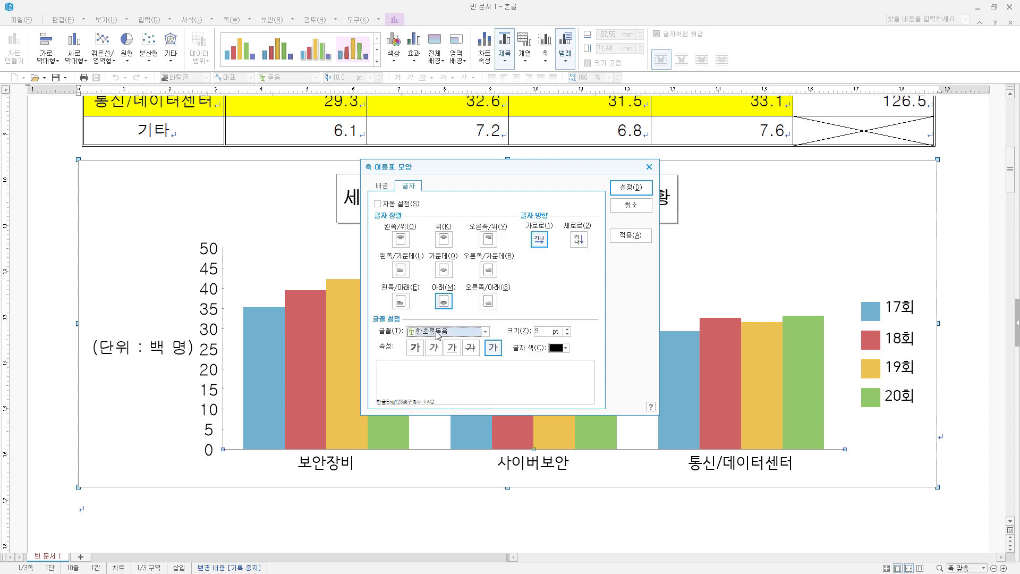
{"action": "type", "text": "굴림"}
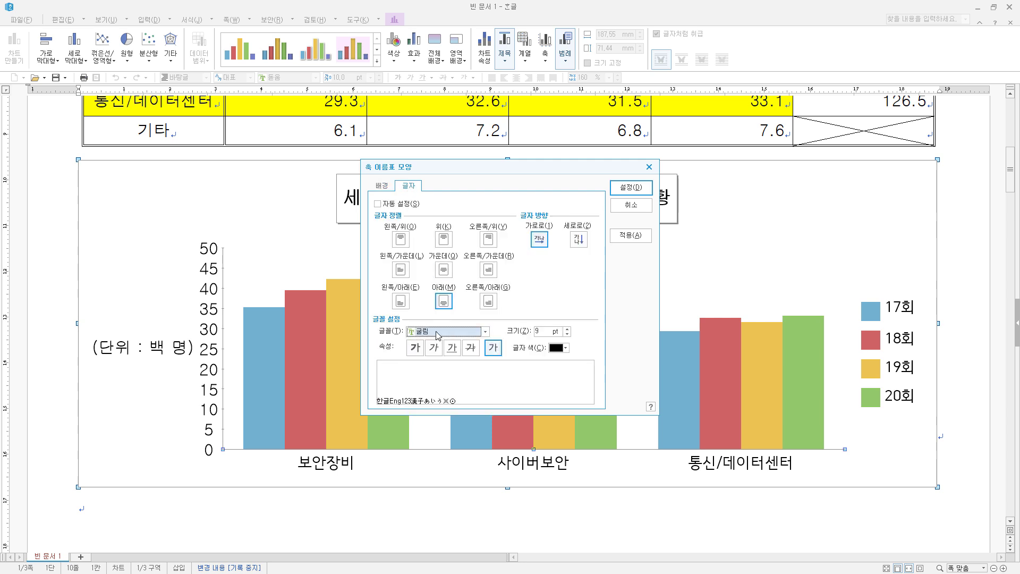
{"action": "left_click", "coordinate": [562, 331]}
{"action": "left_click", "coordinate": [630, 187]}
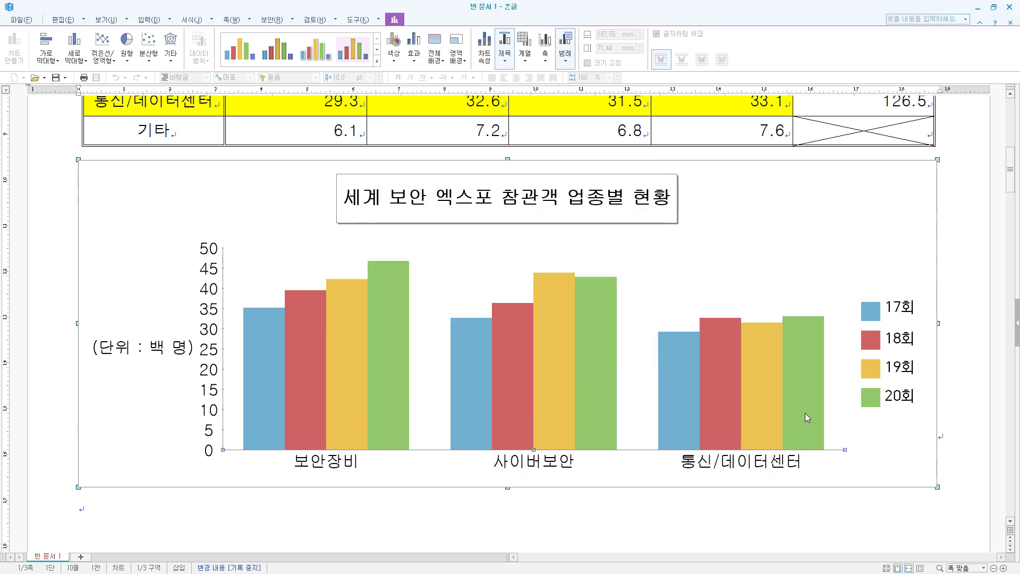
Step: Give the chart legend a single-line (한 줄로) border, the 굴림 font and size 10, and leave chart editing
{"action": "double_click", "coordinate": [907, 316]}
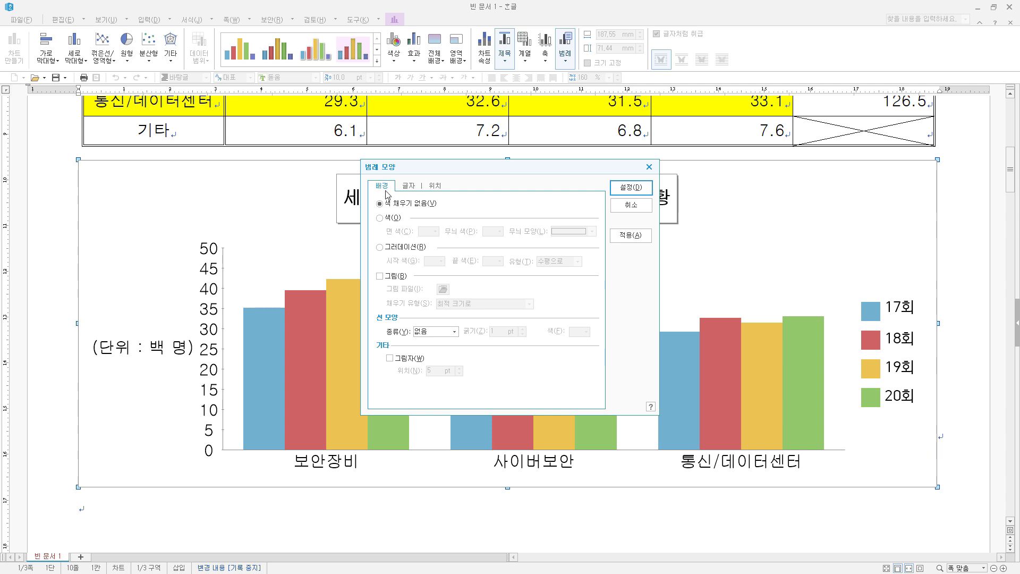
{"action": "left_click", "coordinate": [443, 331]}
{"action": "left_click", "coordinate": [440, 353]}
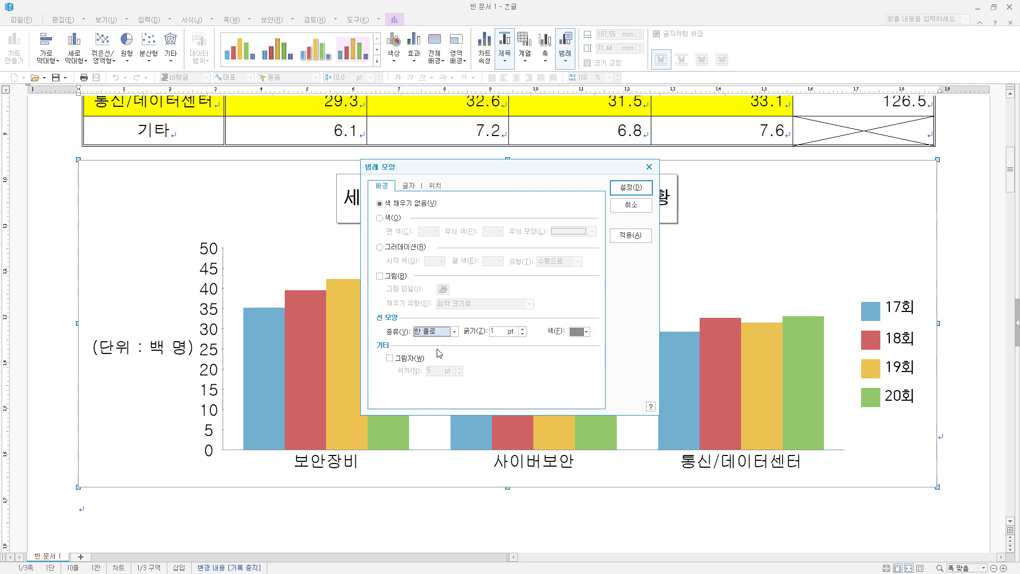
{"action": "left_click", "coordinate": [410, 188]}
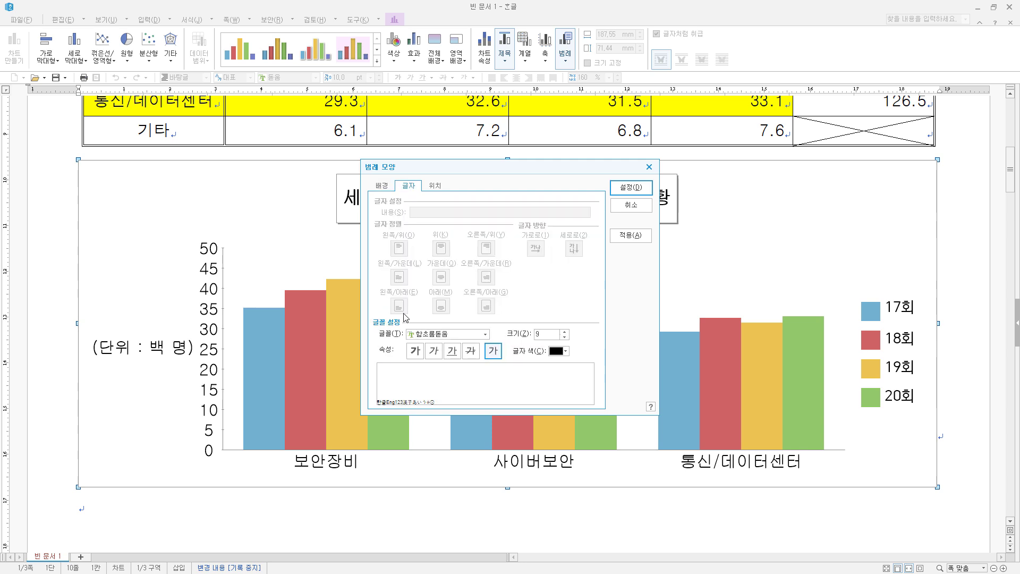
{"action": "left_click", "coordinate": [429, 335]}
{"action": "left_click", "coordinate": [429, 336]}
{"action": "type", "text": "굴림"}
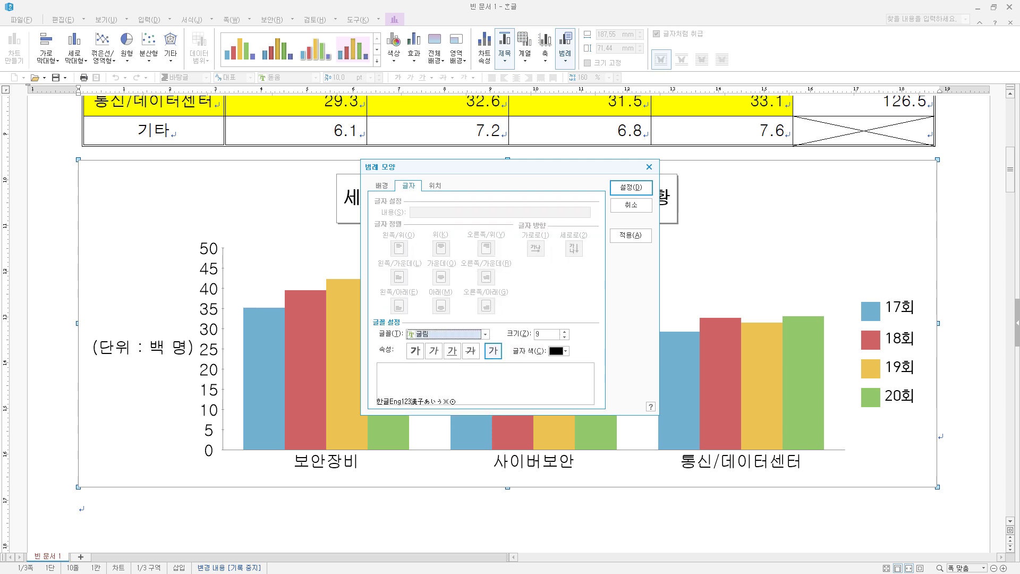
{"action": "left_click", "coordinate": [567, 333]}
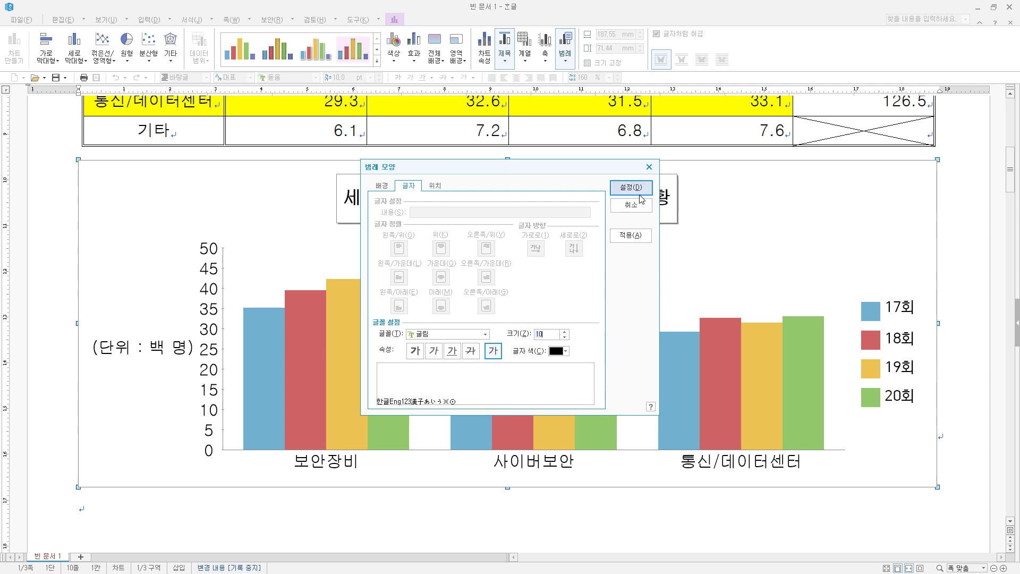
{"action": "left_click", "coordinate": [642, 187]}
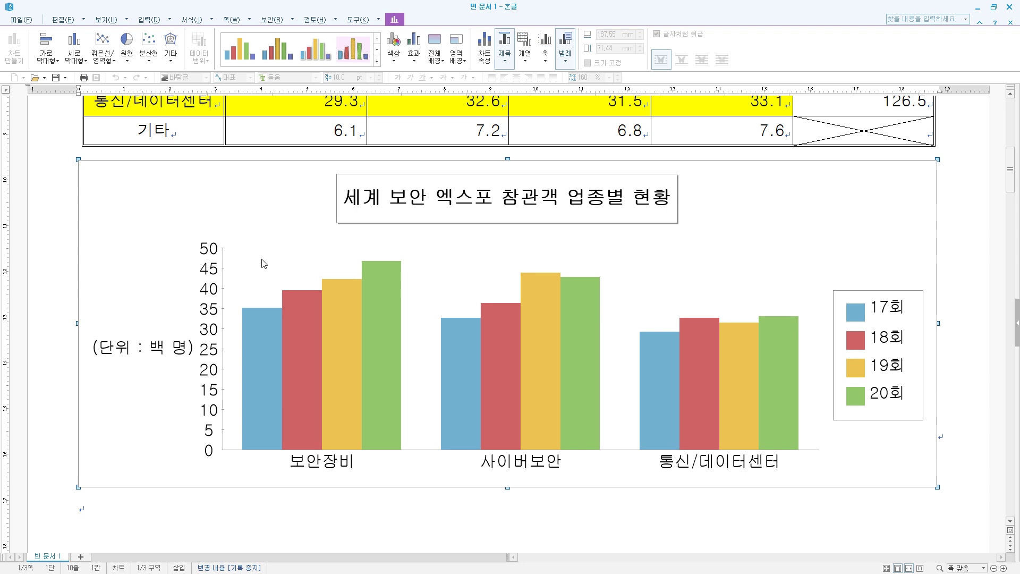
{"action": "key", "text": "Escape"}
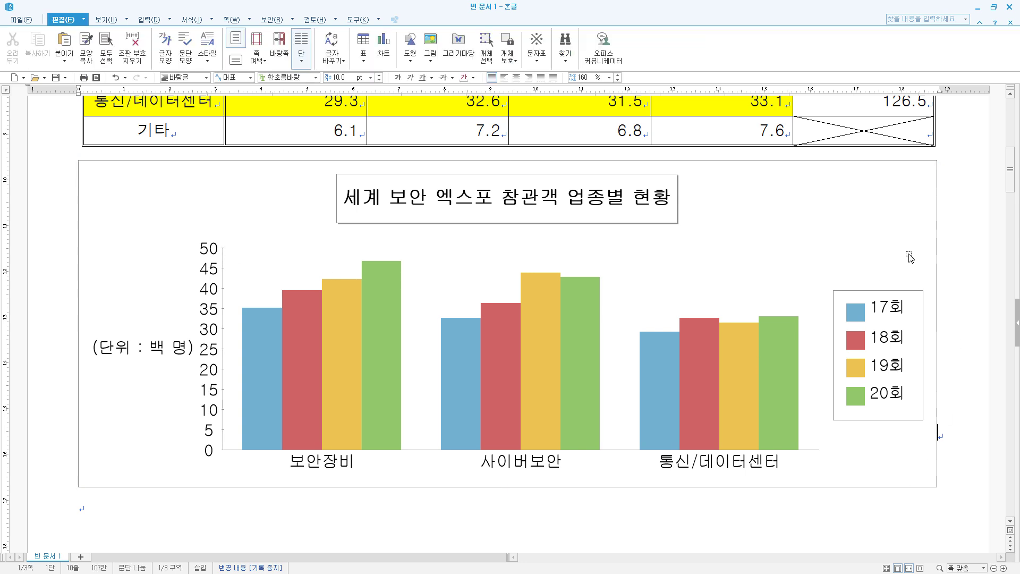
Step: Shrink the chart's height to about 58 mm and stretch it back to about 71.5 mm
{"action": "left_click", "coordinate": [904, 219]}
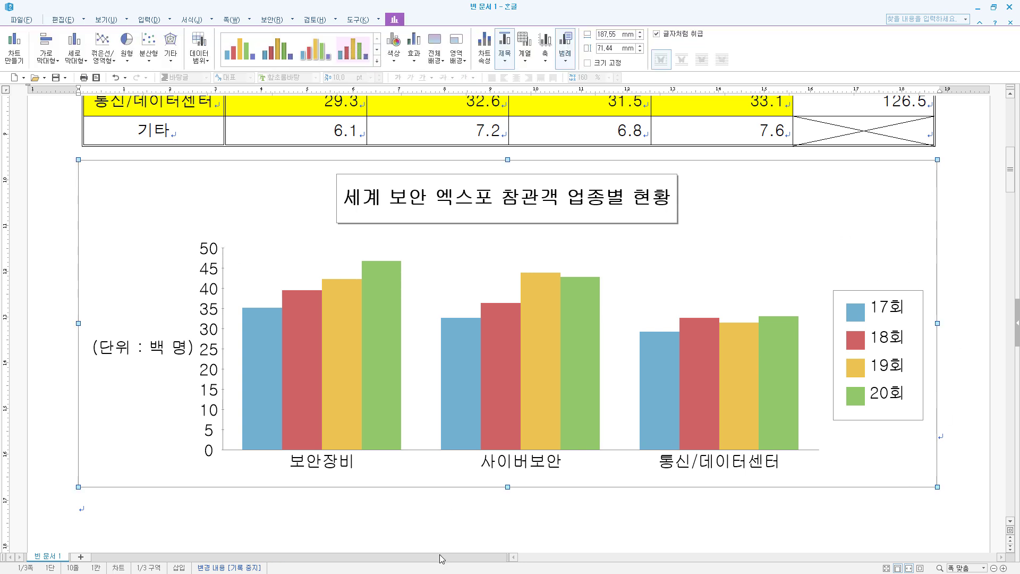
{"action": "left_click_drag", "start_coordinate": [510, 453], "coordinate": [510, 425]}
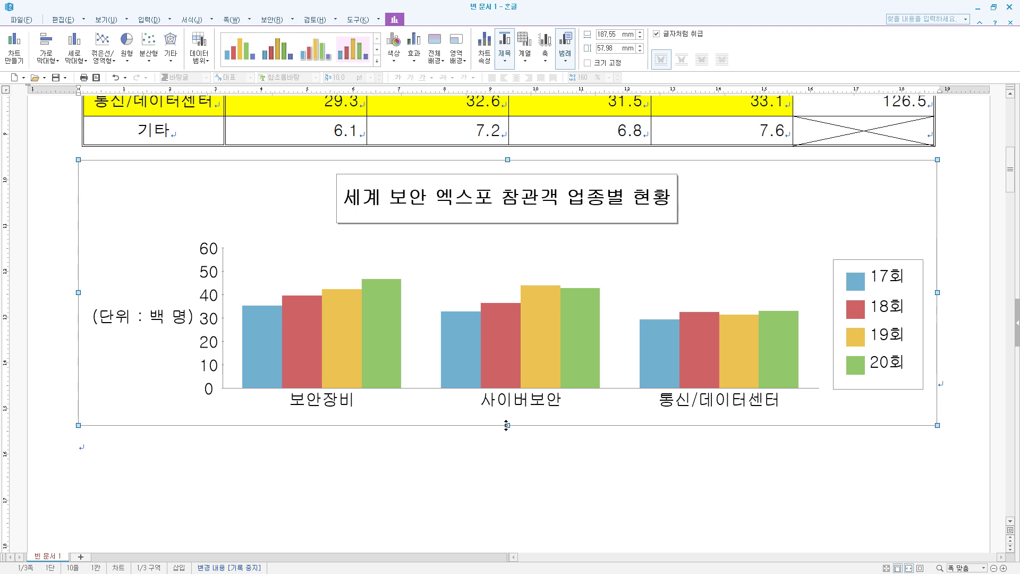
{"action": "left_click_drag", "start_coordinate": [507, 425], "coordinate": [509, 486]}
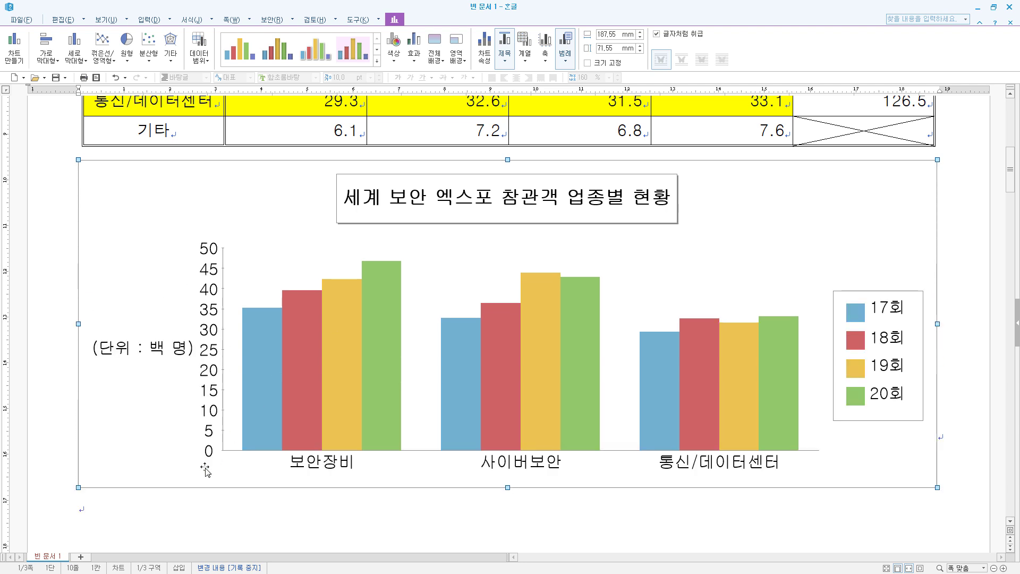
Step: Turn off automatic scaling for the vertical value axis, with minimum 0, maximum 50 and 5 major divisions (큰 눈금선)
{"action": "double_click", "coordinate": [885, 221]}
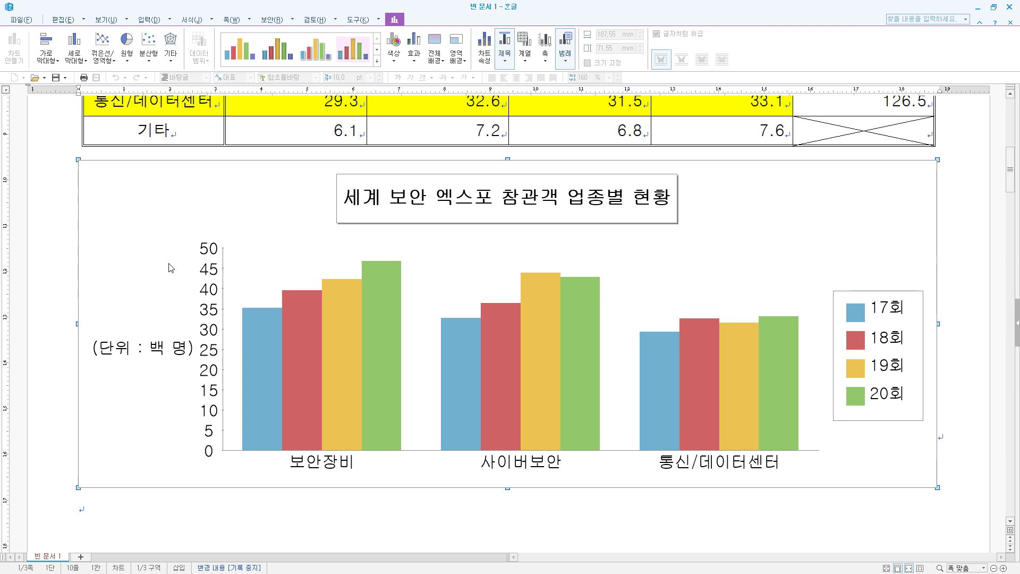
{"action": "left_click", "coordinate": [221, 250]}
{"action": "double_click", "coordinate": [223, 258]}
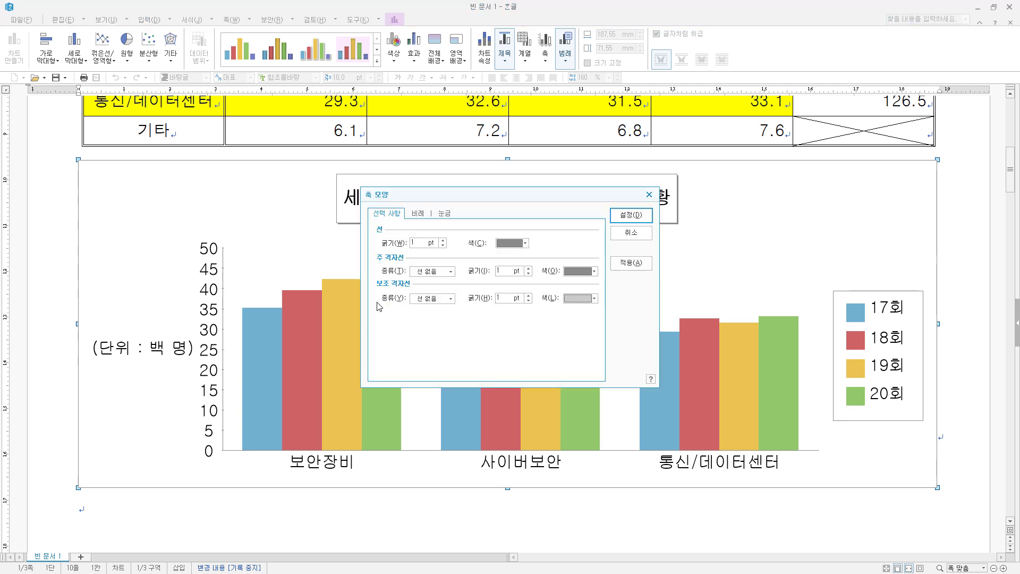
{"action": "left_click", "coordinate": [420, 214]}
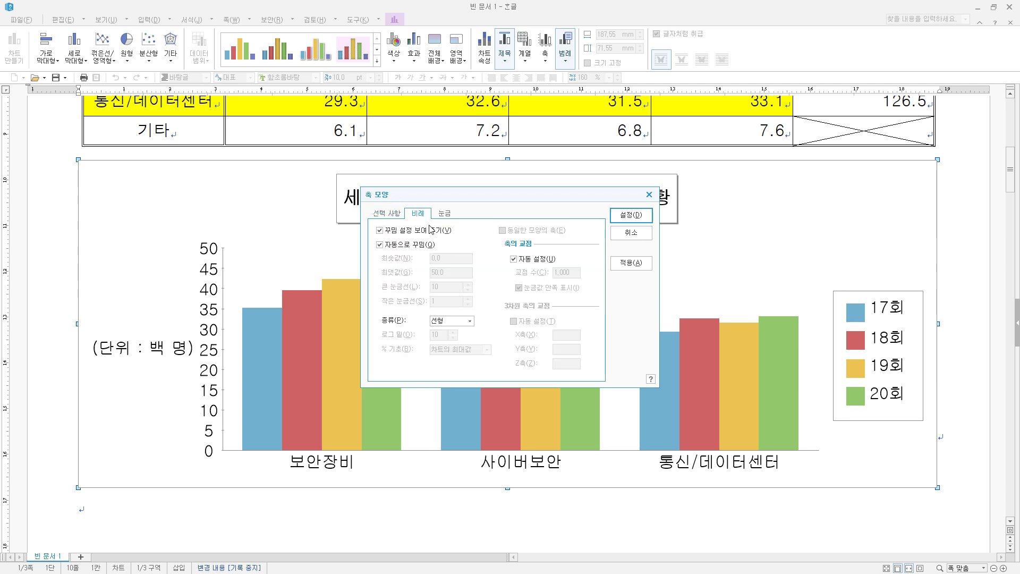
{"action": "left_click", "coordinate": [380, 245]}
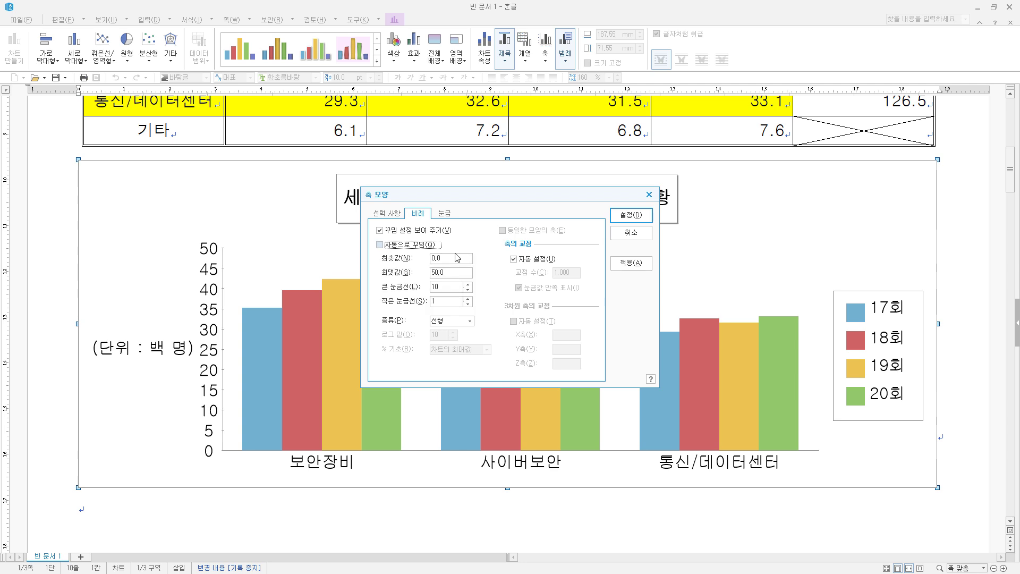
{"action": "left_click", "coordinate": [451, 261]}
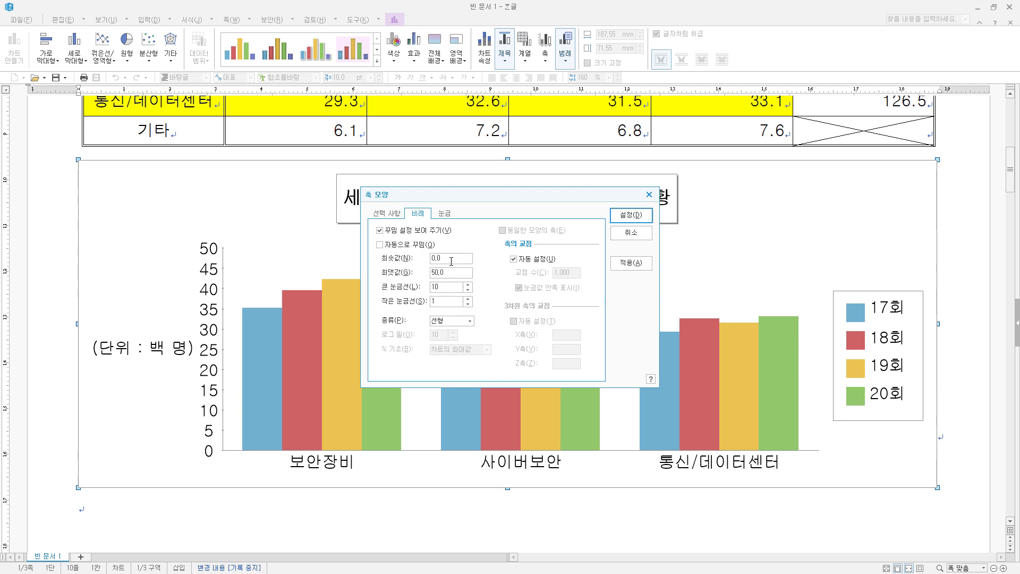
{"action": "left_click", "coordinate": [432, 272]}
{"action": "left_click", "coordinate": [637, 267]}
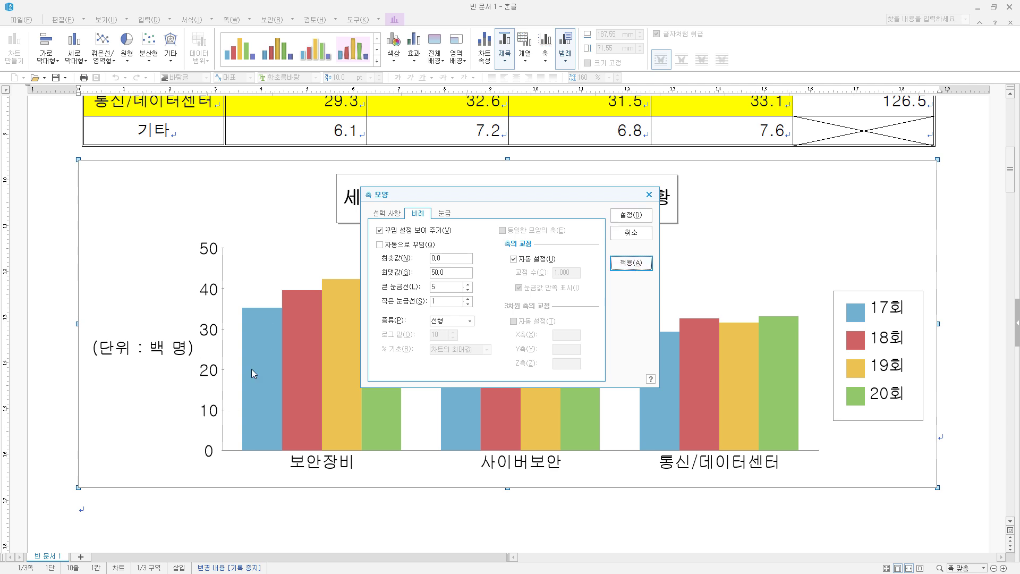
{"action": "left_click", "coordinate": [630, 215]}
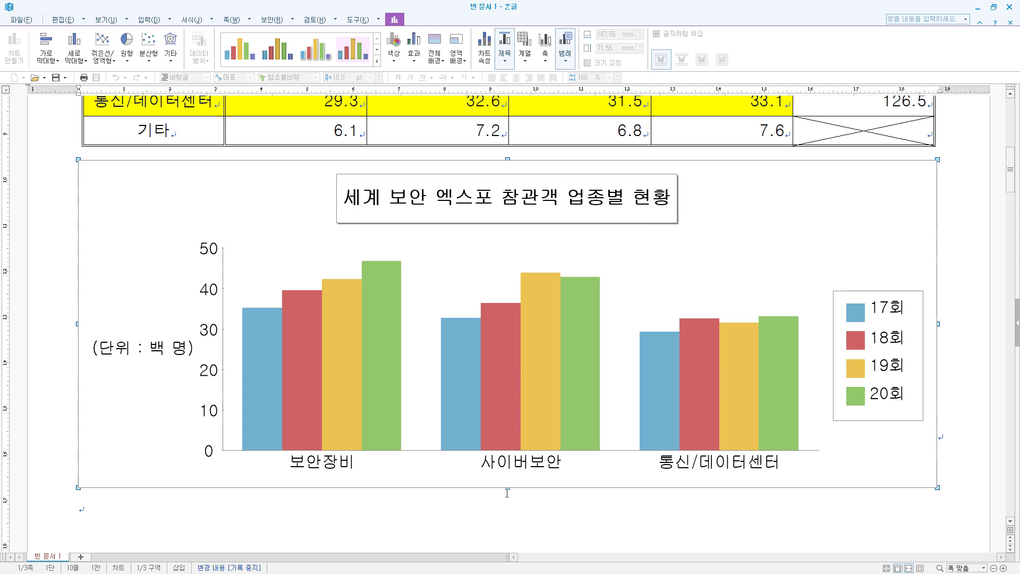
Step: Reduce the chart's height slightly to about 70.6 mm
{"action": "left_click", "coordinate": [956, 288]}
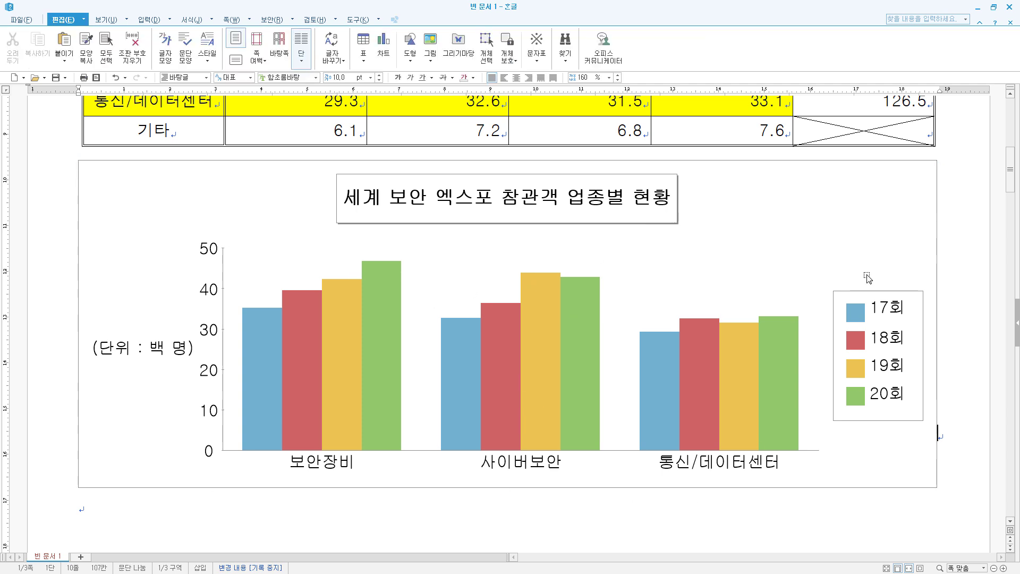
{"action": "left_click", "coordinate": [876, 238]}
{"action": "mouse_move", "coordinate": [508, 487]}
{"action": "left_mouse_down"}
{"action": "mouse_move", "coordinate": [507, 454]}
{"action": "mouse_move", "coordinate": [508, 483]}
{"action": "left_mouse_up"}
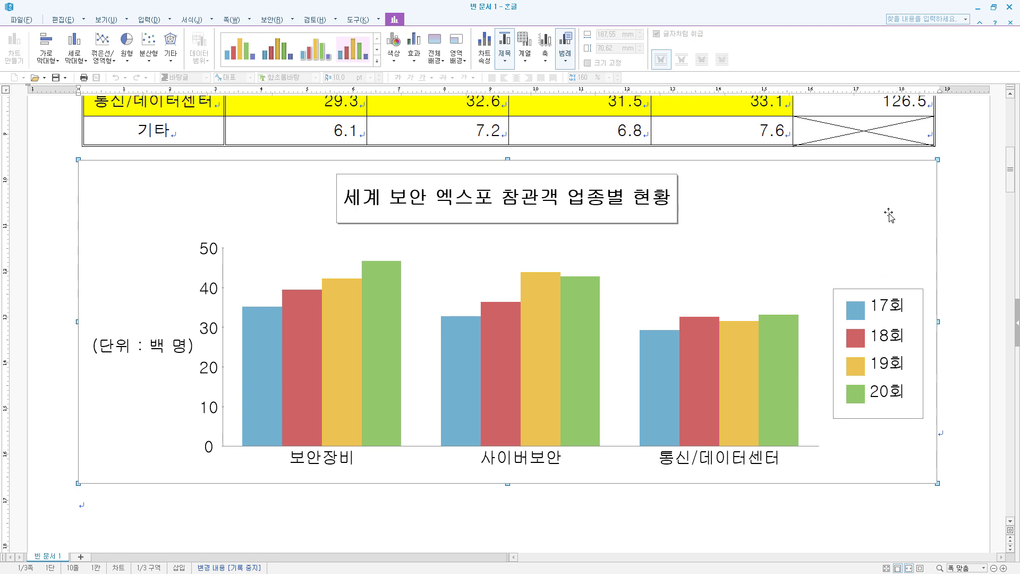
{"action": "scroll", "coordinate": [867, 277], "scroll_direction": "down", "scroll_amount": 3}
{"action": "scroll", "coordinate": [865, 275], "scroll_direction": "down", "scroll_amount": 18}
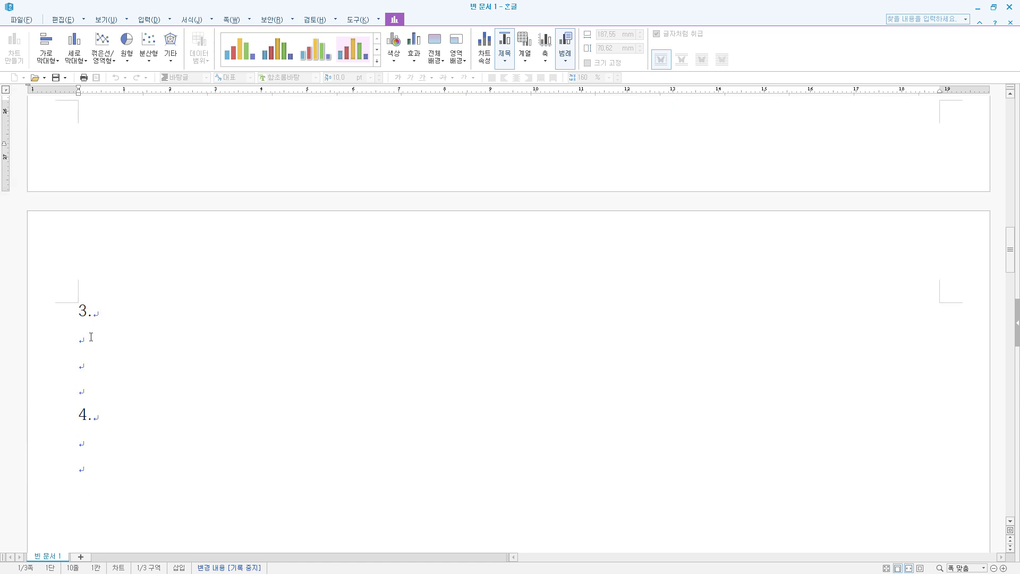
{"action": "left_click", "coordinate": [91, 337]}
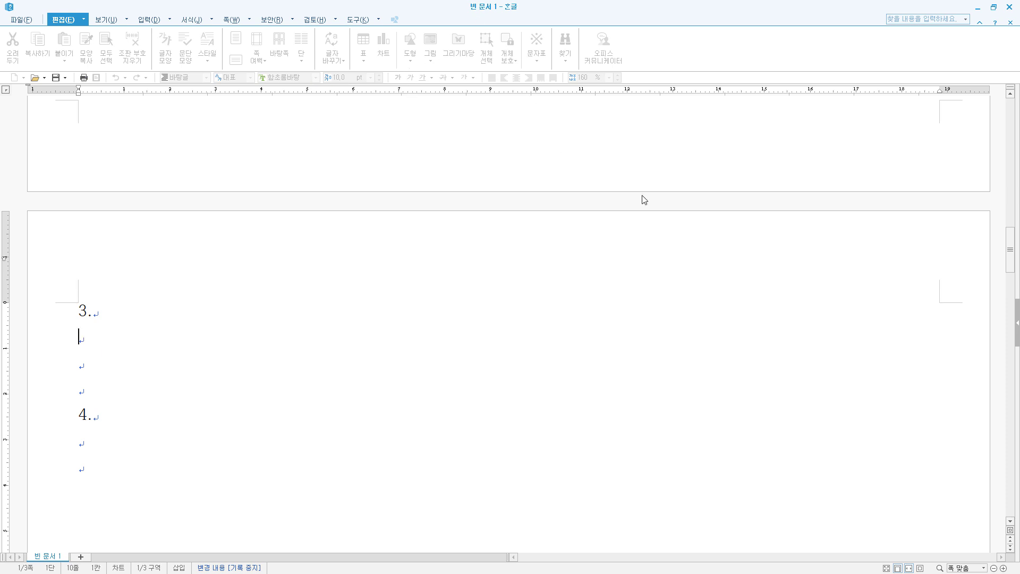
{"action": "scroll", "coordinate": [642, 197], "scroll_direction": "up", "scroll_amount": 15}
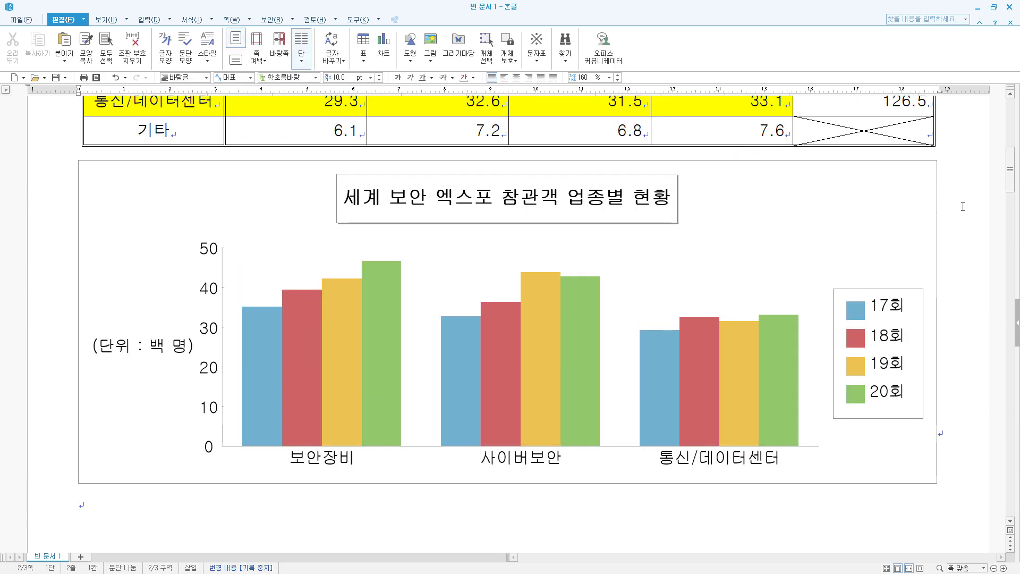
{"action": "left_click", "coordinate": [900, 201]}
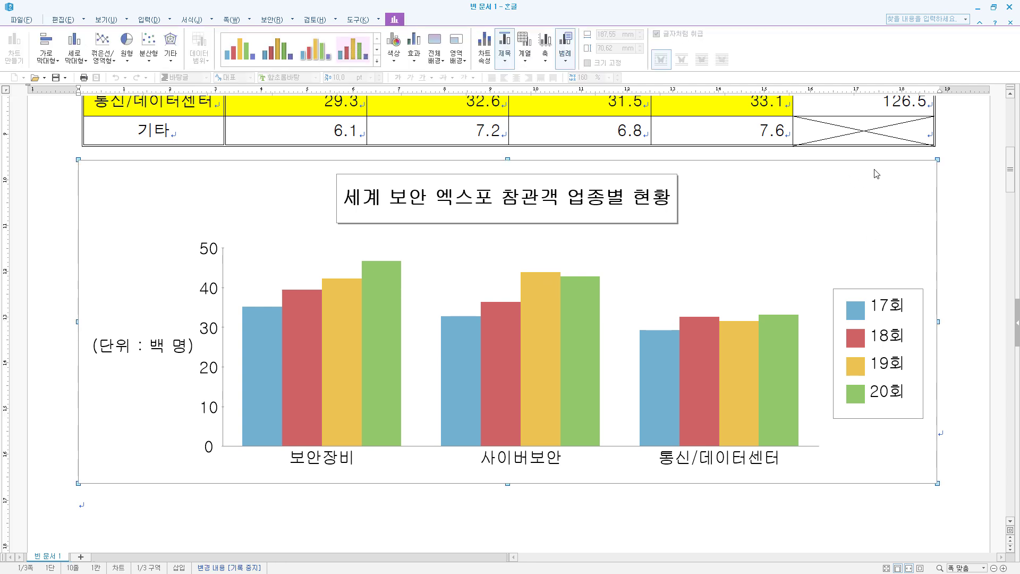
{"action": "key", "text": "Escape"}
{"action": "left_click", "coordinate": [970, 329]}
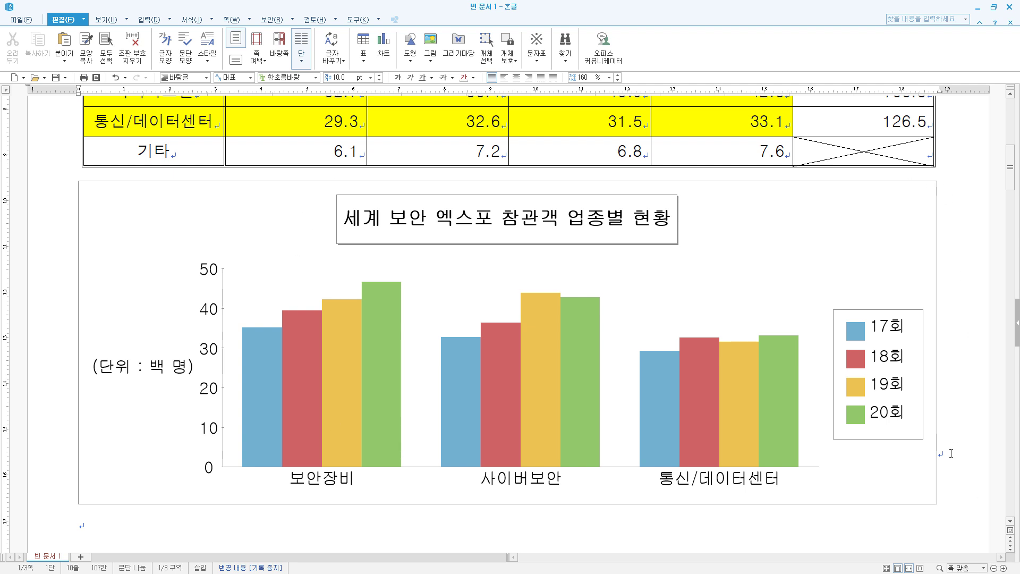
Step: Switch to the exam document in the newer Hangul version and enter an indented (1) on the line below number 3
{"action": "scroll", "coordinate": [951, 453], "scroll_direction": "down", "scroll_amount": 15}
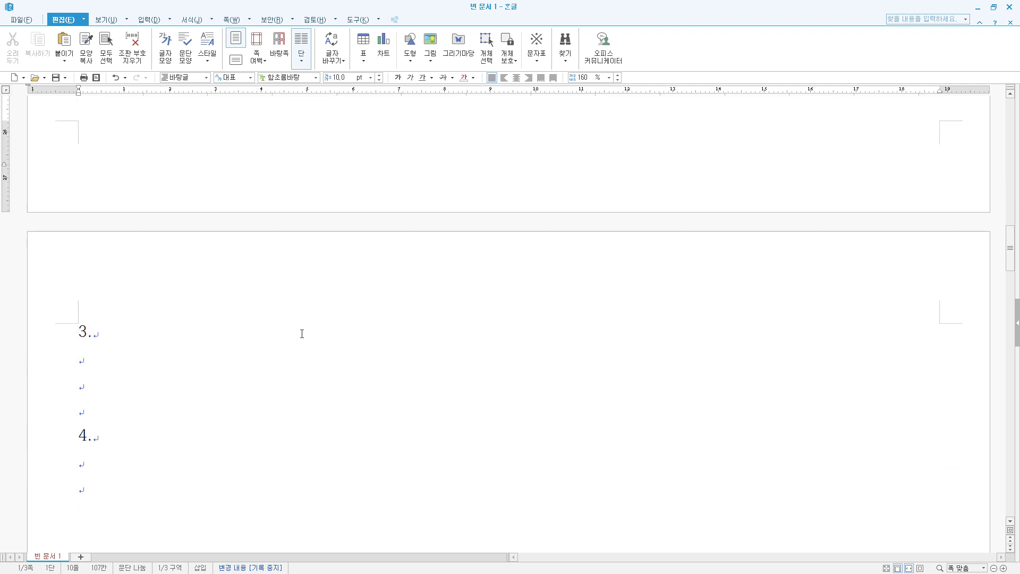
{"action": "left_click", "coordinate": [87, 361]}
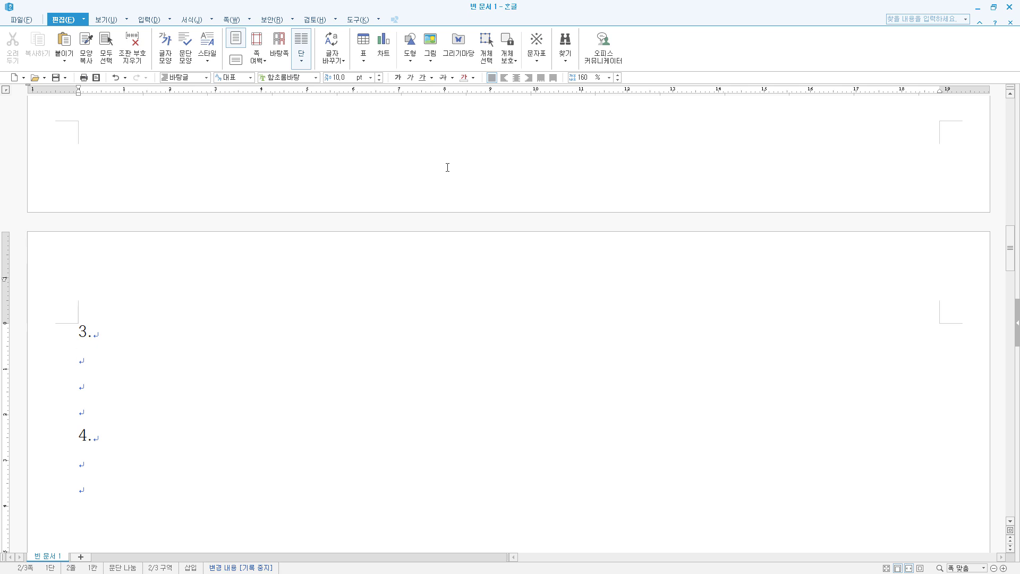
{"action": "left_click", "coordinate": [147, 20]}
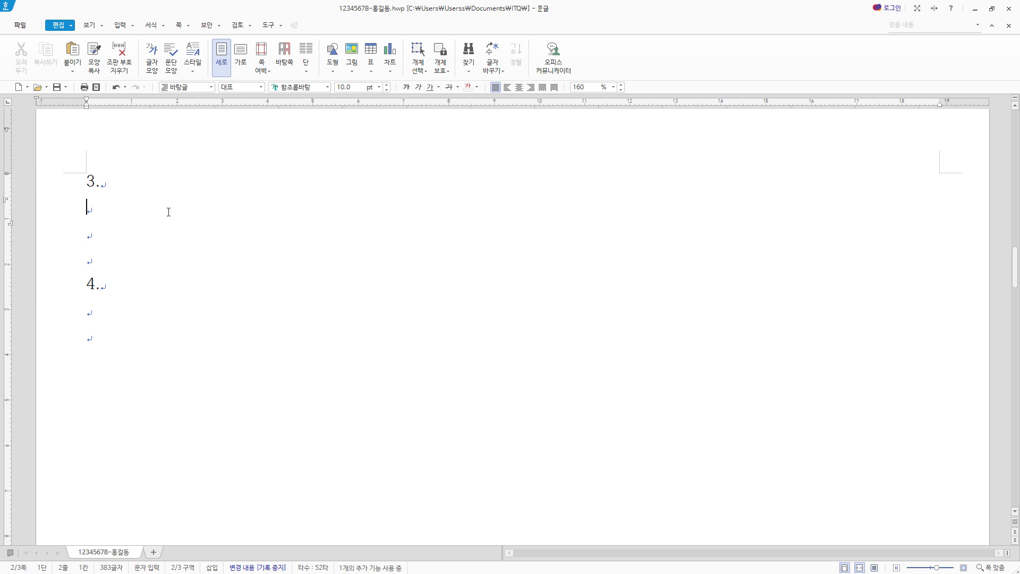
{"action": "left_click", "coordinate": [128, 26]}
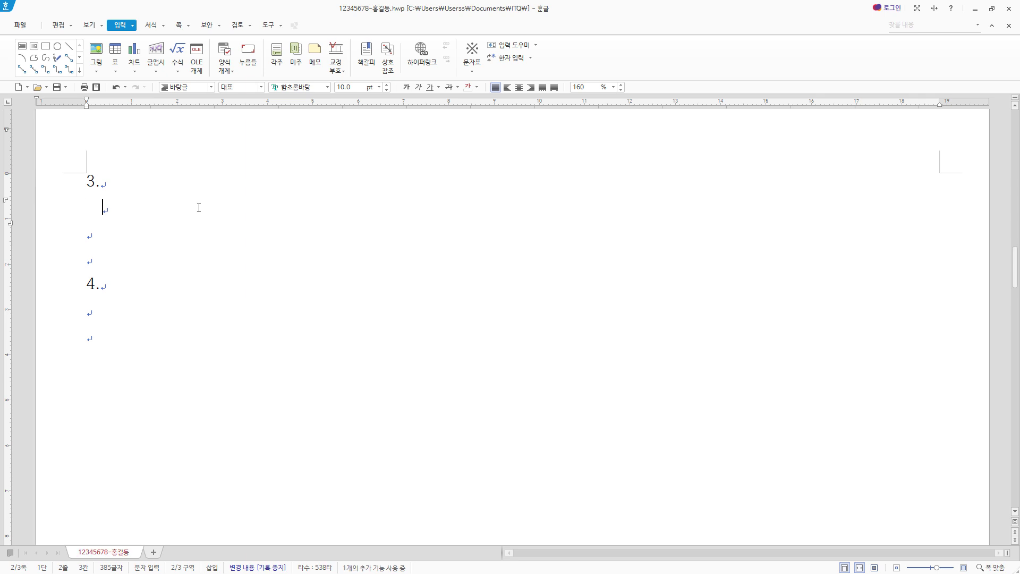
{"action": "type", "text": "(1)"}
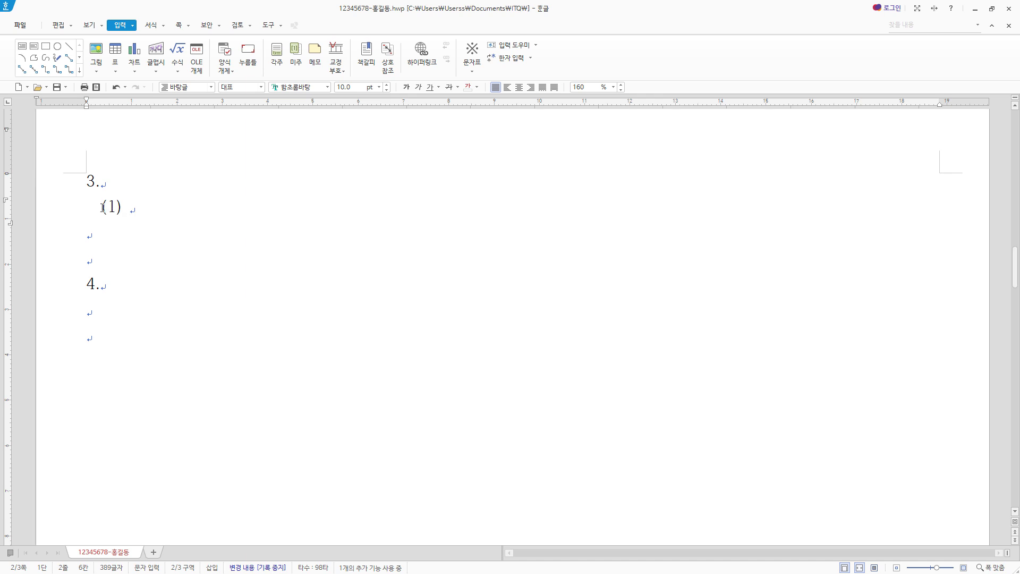
{"action": "left_click_drag", "start_coordinate": [102, 209], "coordinate": [84, 209]}
{"action": "key", "text": "Delete"}
{"action": "key", "text": "ctrl+z"}
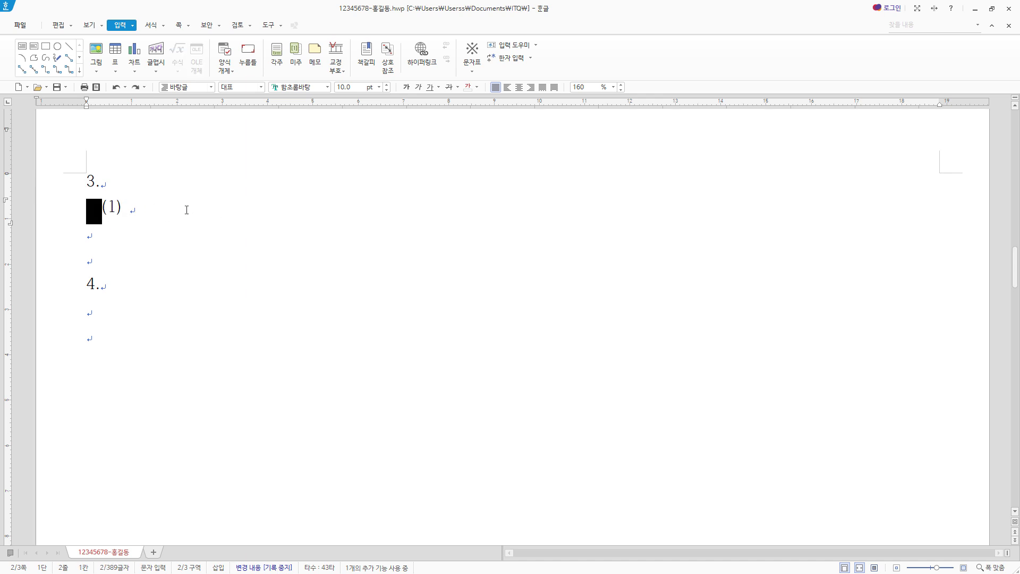
Step: Start an equation after (1) on page 2 with G=2 followed by an integral template with limits
{"action": "left_click", "coordinate": [136, 212]}
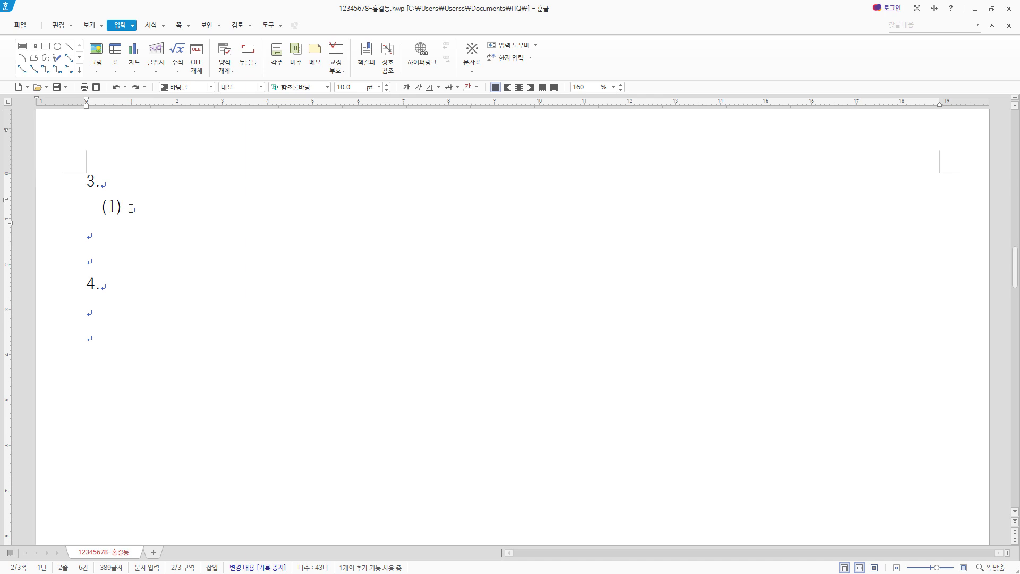
{"action": "left_click", "coordinate": [177, 53]}
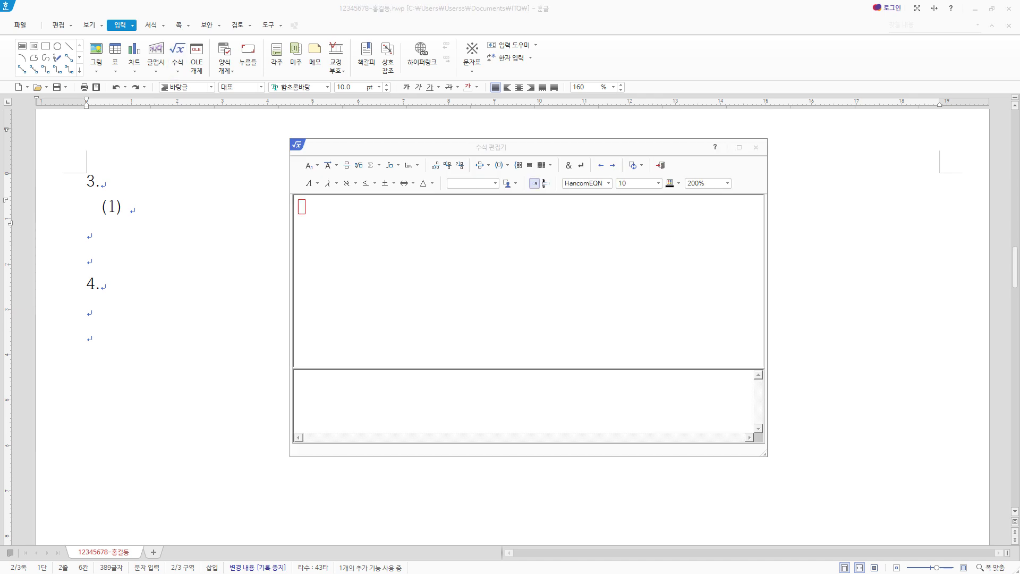
{"action": "left_click", "coordinate": [306, 214]}
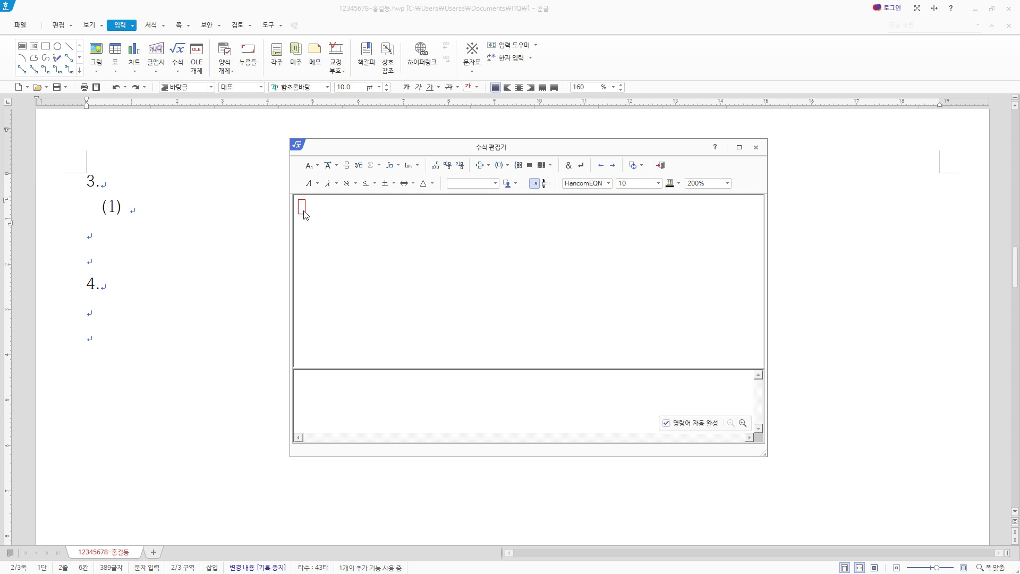
{"action": "type", "text": "G=2"}
{"action": "left_click", "coordinate": [397, 165]}
{"action": "left_click", "coordinate": [394, 181]}
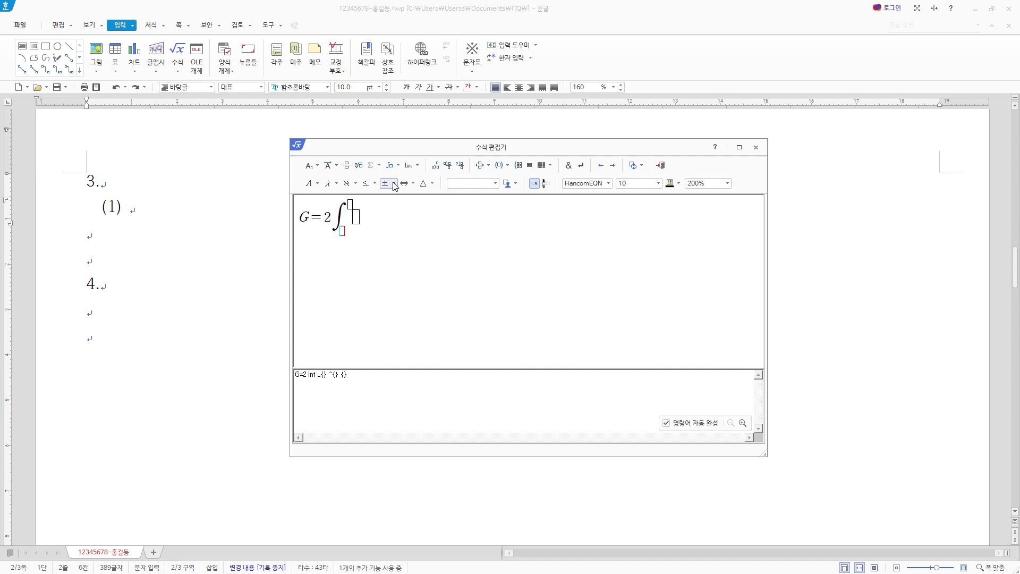
Step: Enter the fraction a over 2 as the integral's lower limit
{"action": "left_click", "coordinate": [346, 165]}
{"action": "type", "text": "a} over {2}"}
{"action": "left_click", "coordinate": [344, 238]}
{"action": "type", "text": "2"}
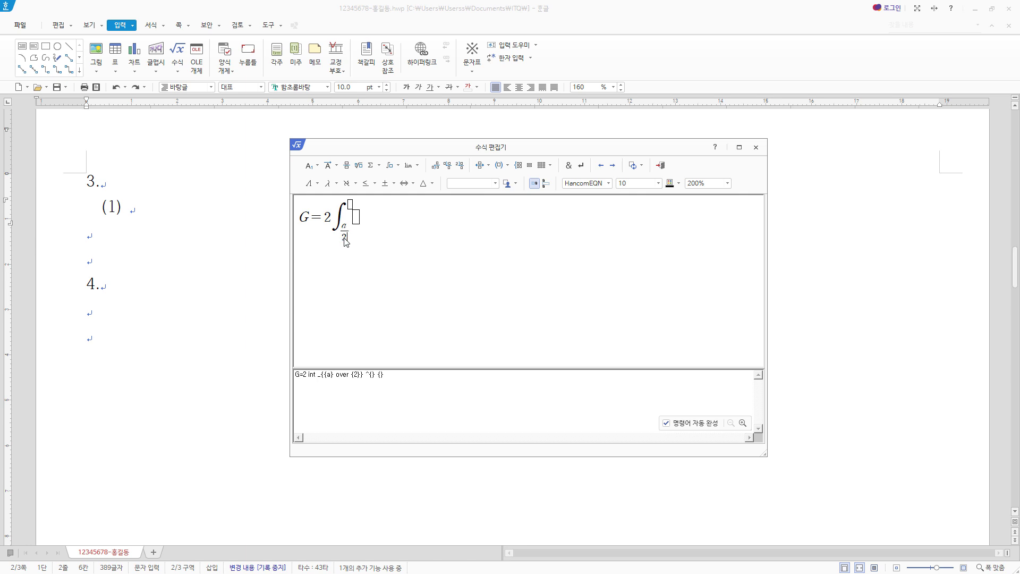
Step: Enter a as the integral's upper limit and start the integrand as a fraction with b and a root in the numerator
{"action": "left_click", "coordinate": [351, 205]}
{"action": "type", "text": "a"}
{"action": "left_click", "coordinate": [356, 219]}
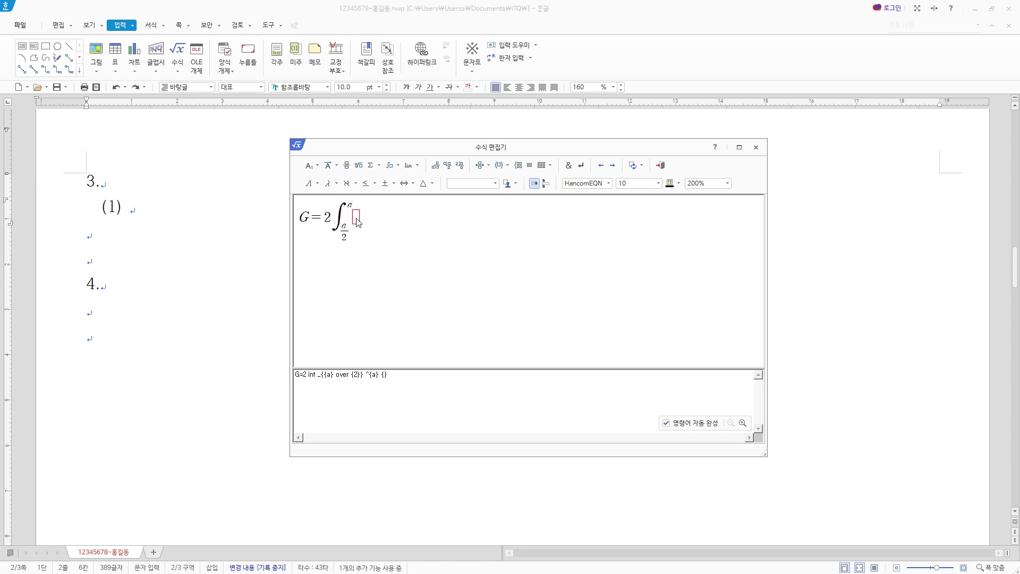
{"action": "left_click", "coordinate": [346, 165]}
{"action": "type", "text": "b"}
{"action": "left_click", "coordinate": [359, 165]}
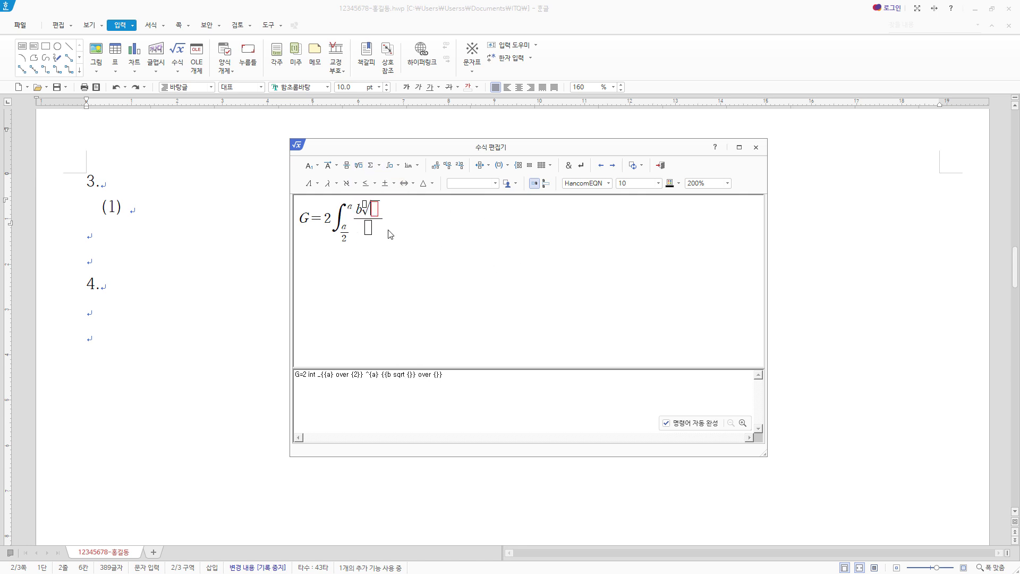
Step: Enter a² − x² under the root in the integrand's numerator
{"action": "type", "text": "a"}
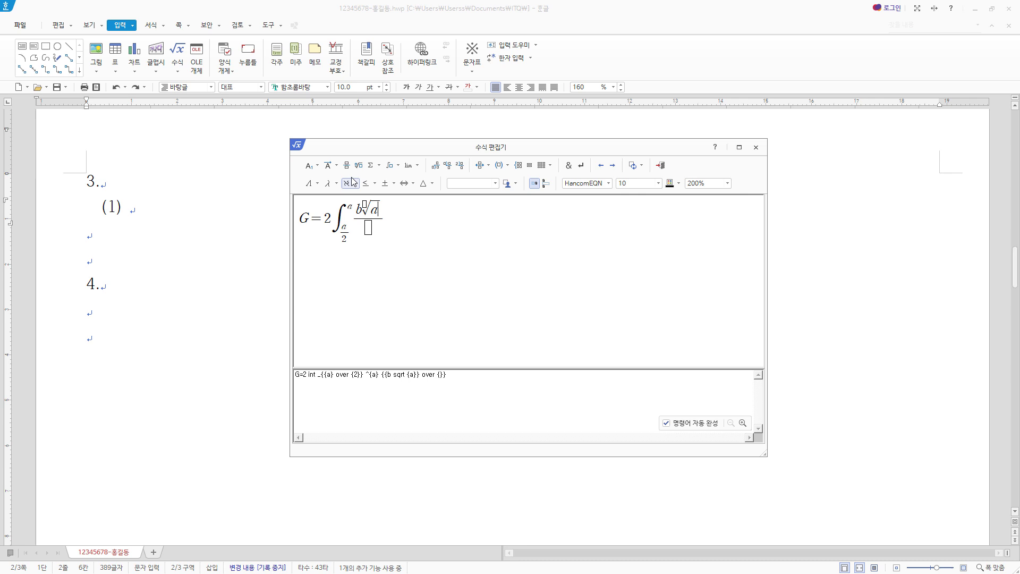
{"action": "left_click", "coordinate": [314, 167]}
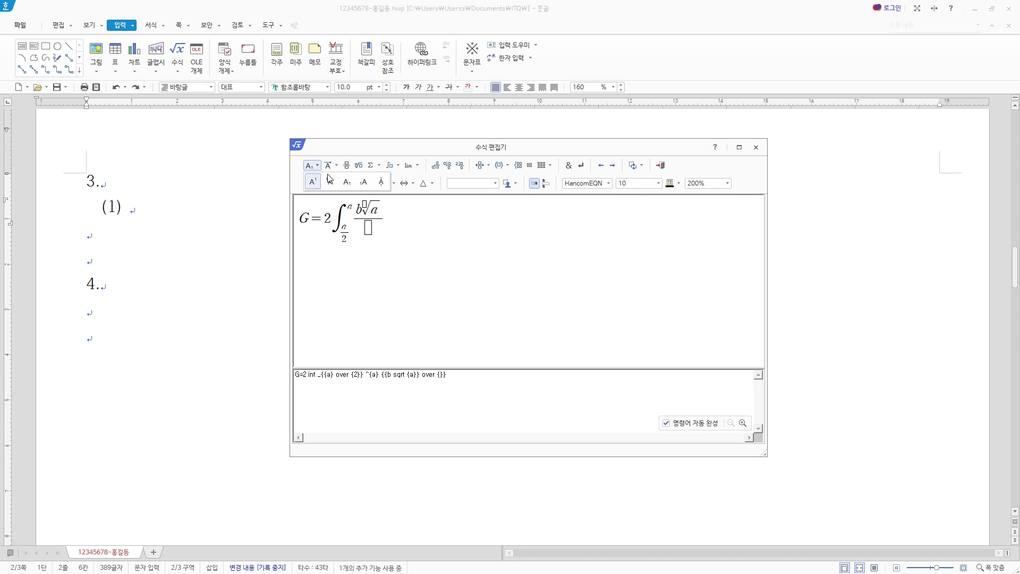
{"action": "left_click", "coordinate": [357, 147]}
{"action": "left_click", "coordinate": [313, 165]}
{"action": "left_click", "coordinate": [313, 183]}
{"action": "type", "text": "2"}
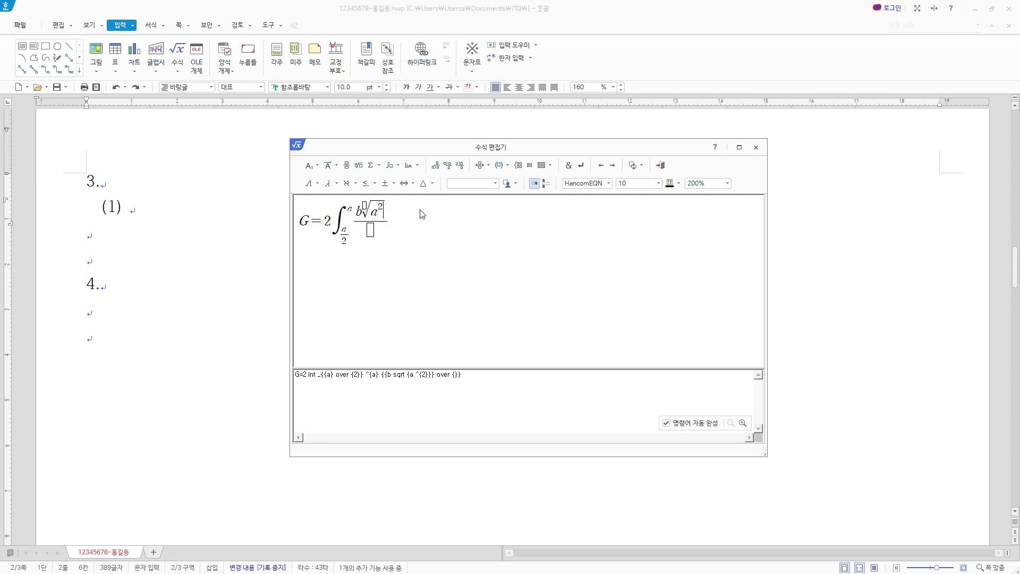
{"action": "key", "text": "Right"}
{"action": "type", "text": "-x"}
{"action": "left_click", "coordinate": [312, 165]}
{"action": "left_click", "coordinate": [312, 183]}
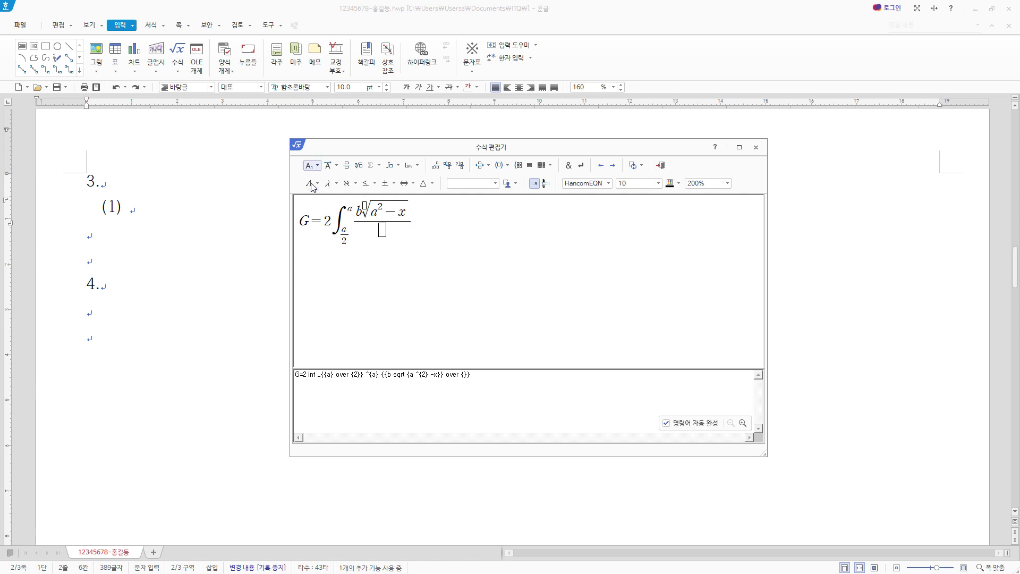
{"action": "type", "text": "2"}
Step: Complete the equation with denominator a and a following dx, and insert it after (1)
{"action": "left_click", "coordinate": [385, 230]}
{"action": "type", "text": "a"}
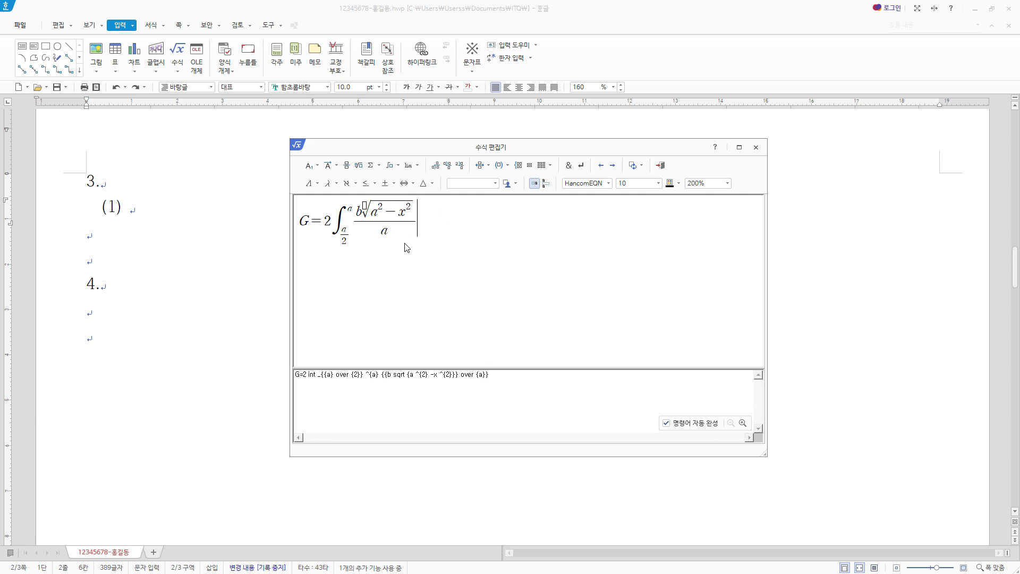
{"action": "type", "text": "dx"}
{"action": "left_click", "coordinate": [662, 167]}
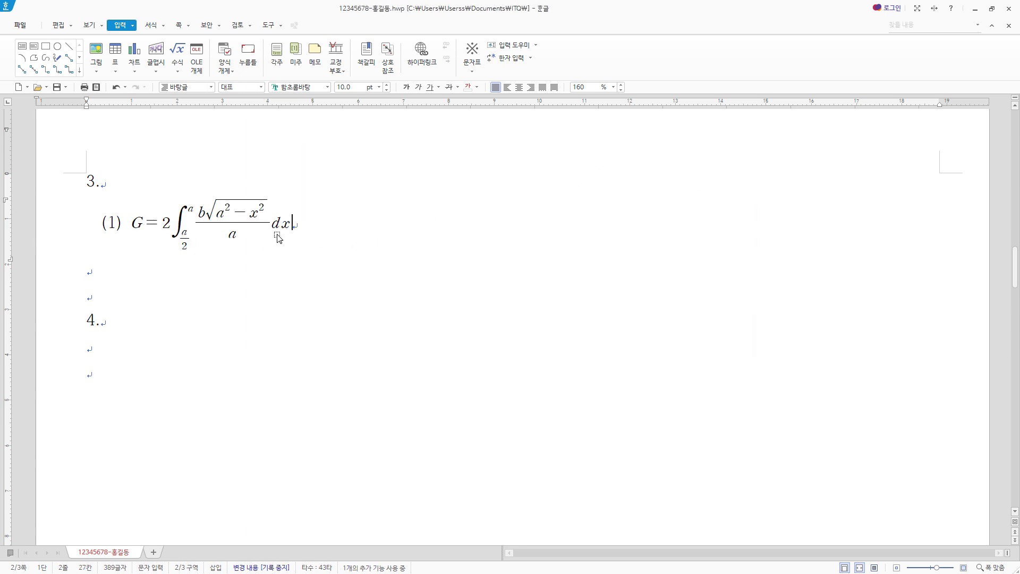
{"action": "double_click", "coordinate": [253, 225]}
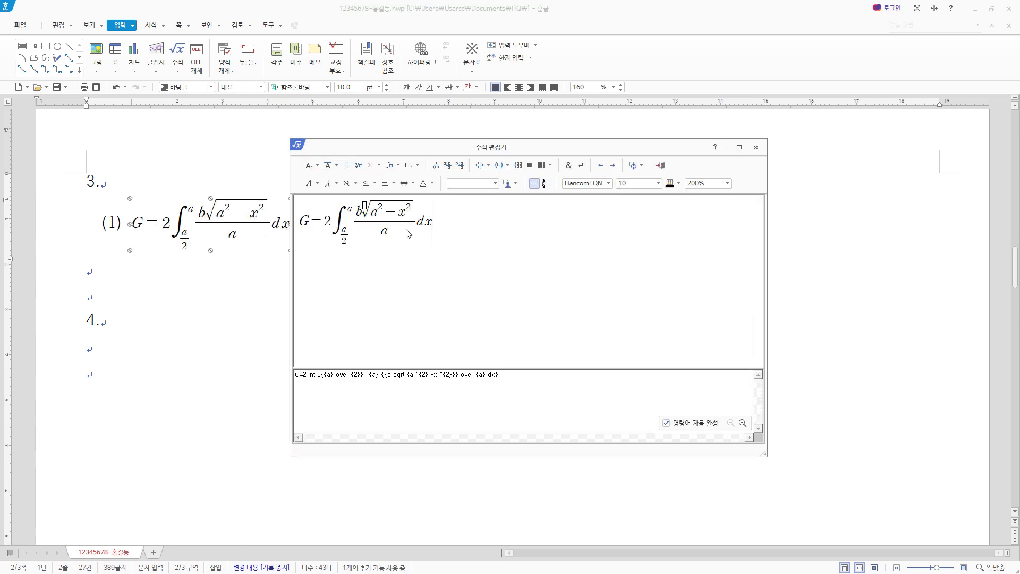
{"action": "left_click", "coordinate": [660, 165]}
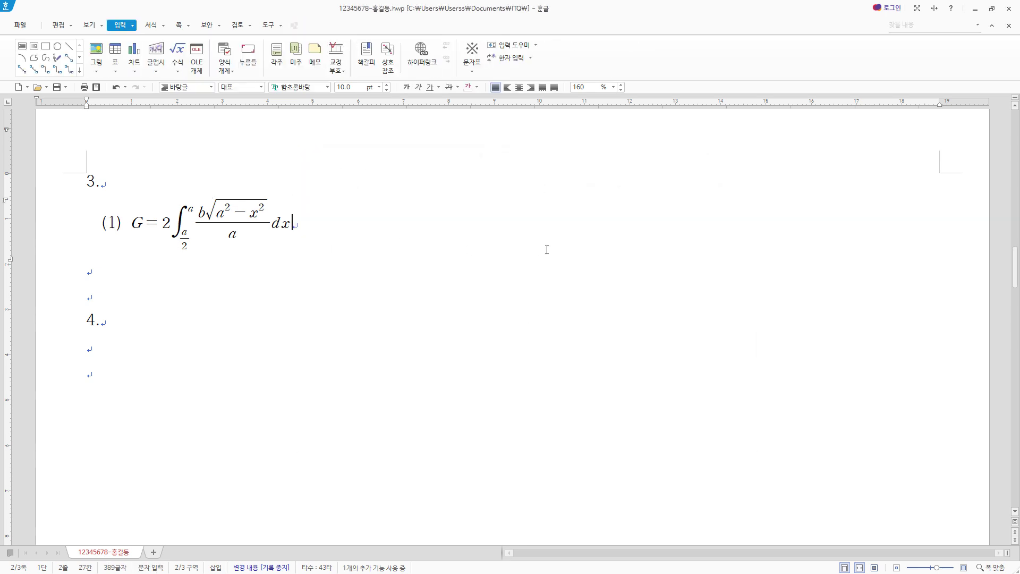
Step: Enter (2) with spacing after the first equation and open a new equation behind it
{"action": "type", "text": "("}
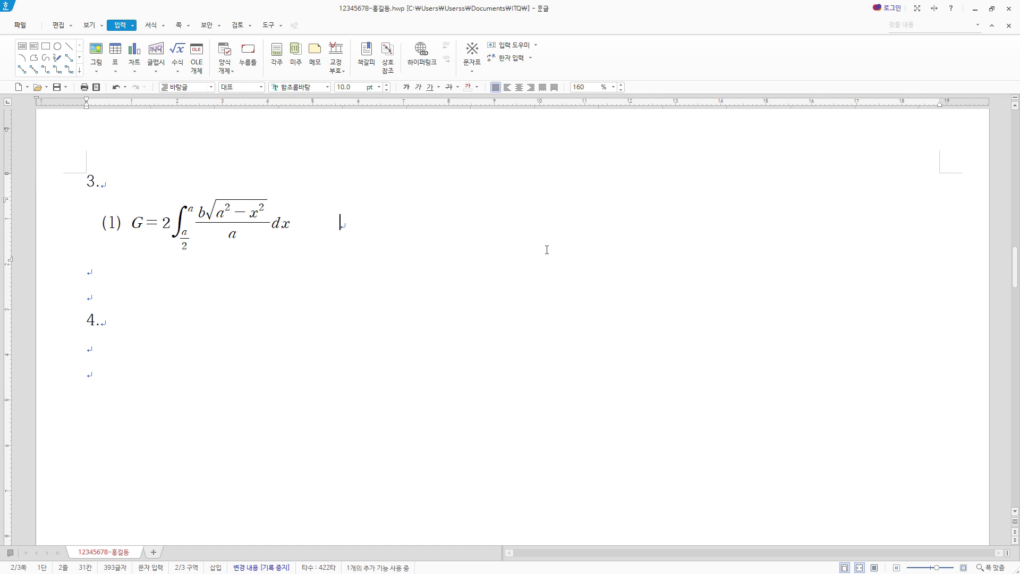
{"action": "type", "text": "2)"}
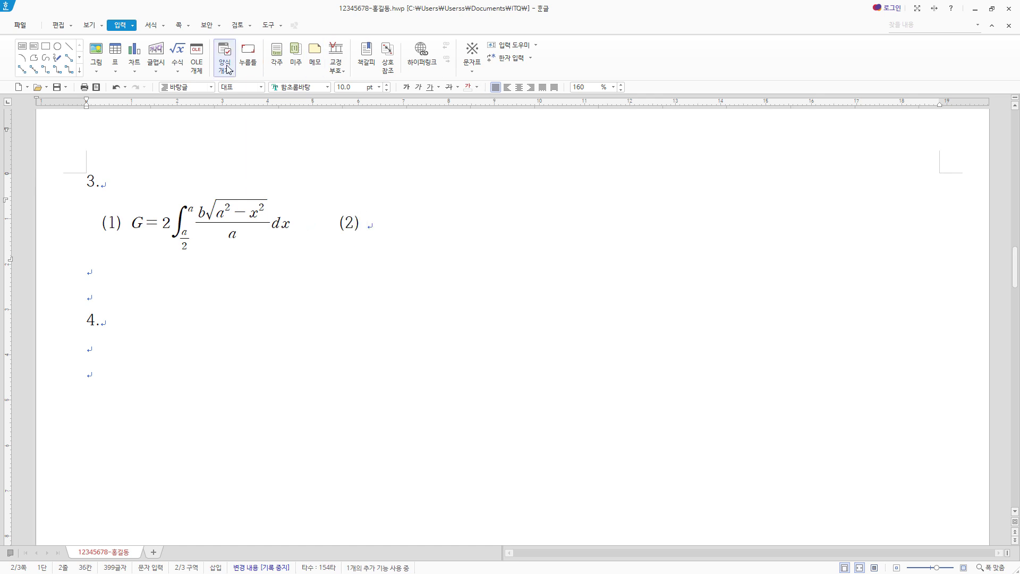
{"action": "left_click", "coordinate": [177, 51]}
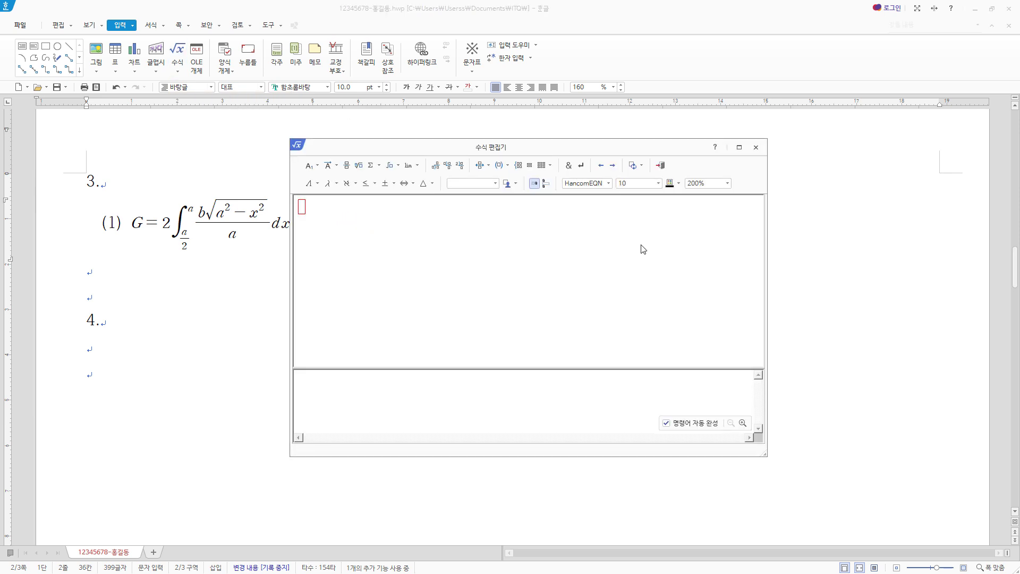
Step: Enter Q = F over h² followed by an equals sign in the second equation
{"action": "type", "text": "Q="}
{"action": "left_click", "coordinate": [346, 165]}
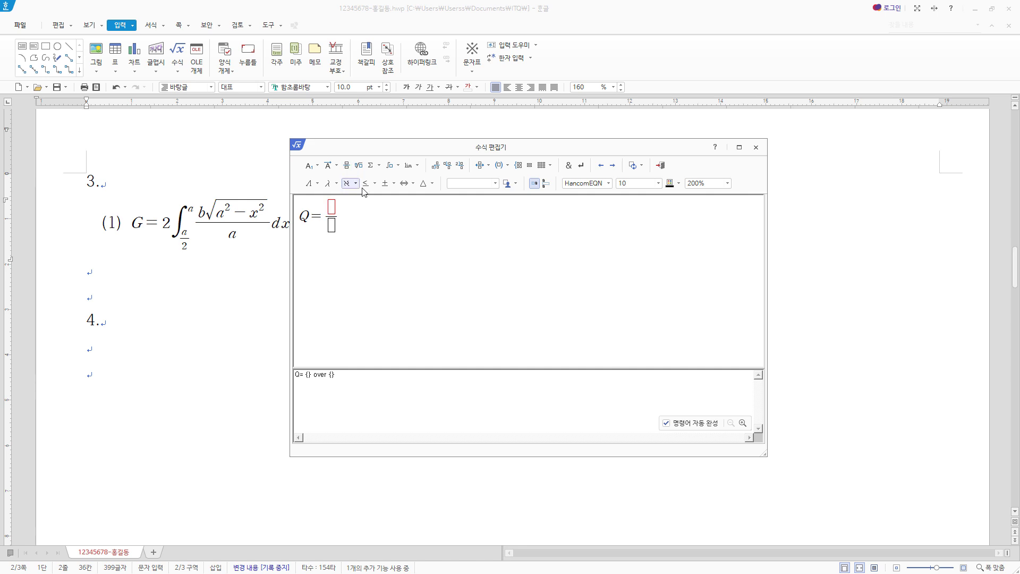
{"action": "type", "text": "F"}
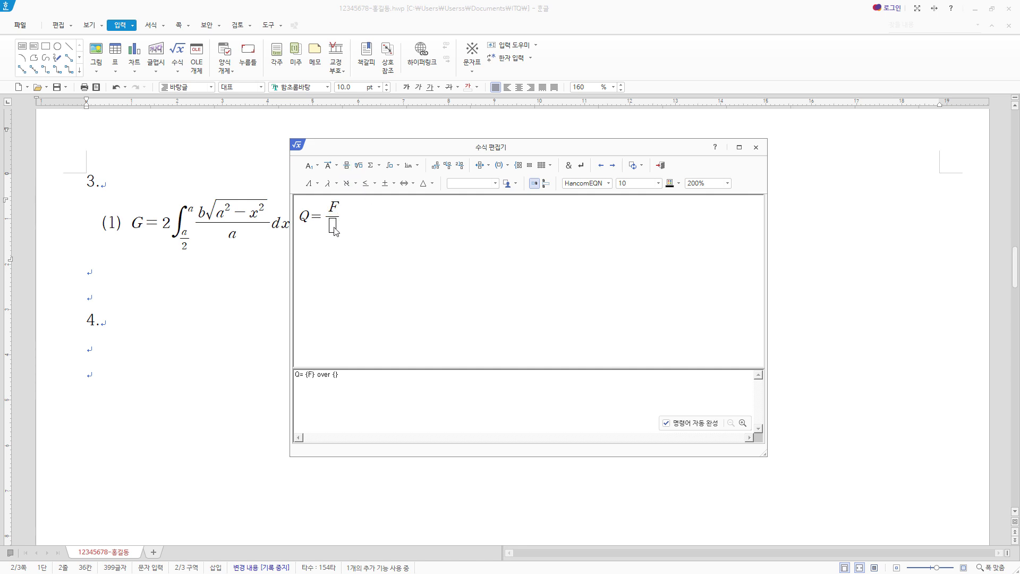
{"action": "left_click", "coordinate": [332, 226]}
{"action": "type", "text": "h ^{2"}
{"action": "key", "text": "Tab"}
{"action": "type", "text": "="}
Step: Add the fractions 1 over 3 and N over h³ after the second equals sign
{"action": "left_click", "coordinate": [347, 165]}
{"action": "type", "text": "1} over {3}"}
{"action": "left_click", "coordinate": [364, 226]}
{"action": "type", "text": "3"}
{"action": "left_click", "coordinate": [344, 166]}
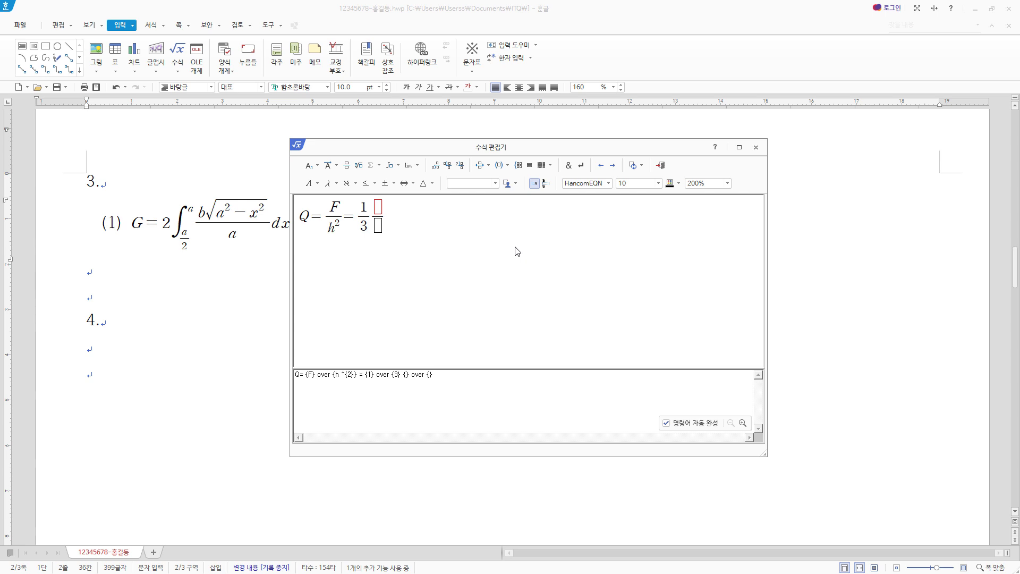
{"action": "type", "text": "N} over {h}"}
{"action": "left_click", "coordinate": [383, 229]}
{"action": "type", "text": "h"}
{"action": "left_click", "coordinate": [312, 166]}
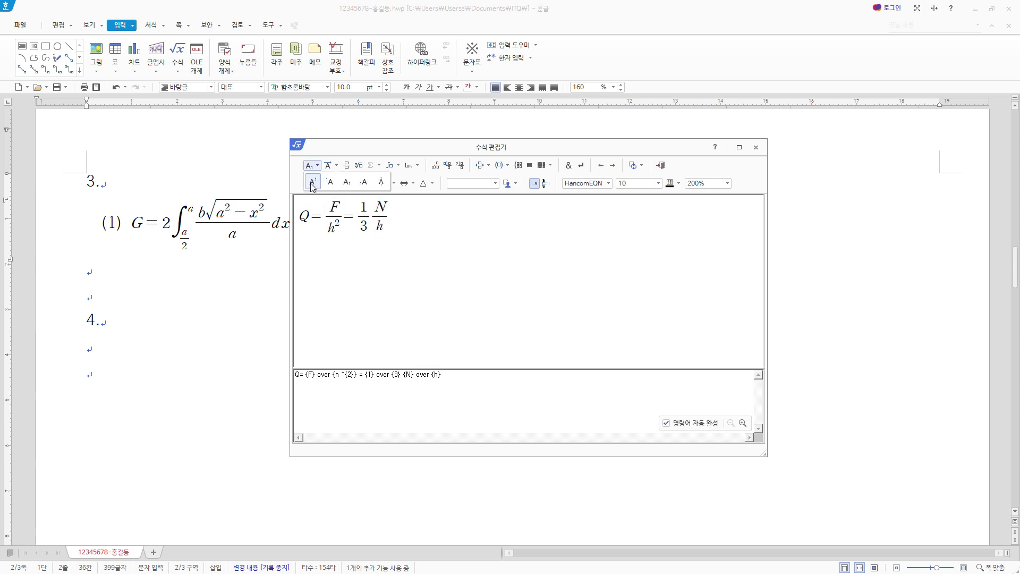
{"action": "left_click", "coordinate": [312, 182]}
{"action": "type", "text": "3"}
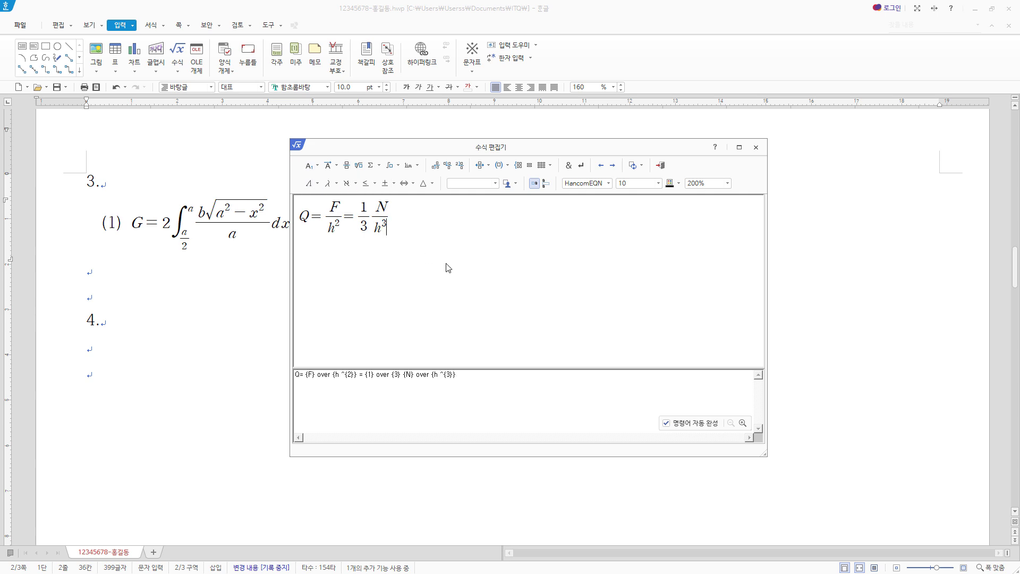
Step: Append m and g² under an overbar to the second equation, and insert it after (2)
{"action": "key", "text": "Tab"}
{"action": "type", "text": "m"}
{"action": "left_click", "coordinate": [335, 166]}
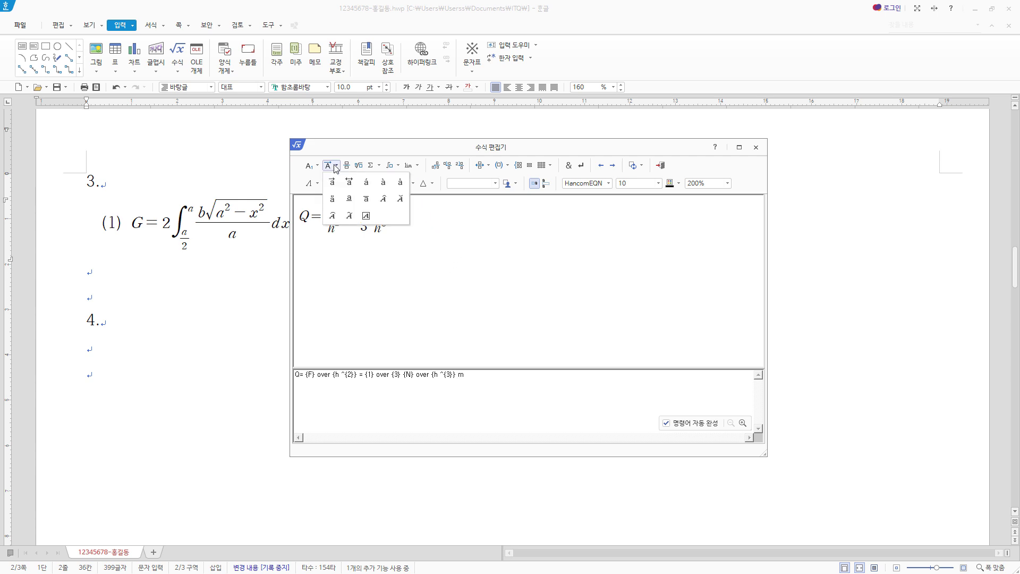
{"action": "left_click", "coordinate": [371, 197]}
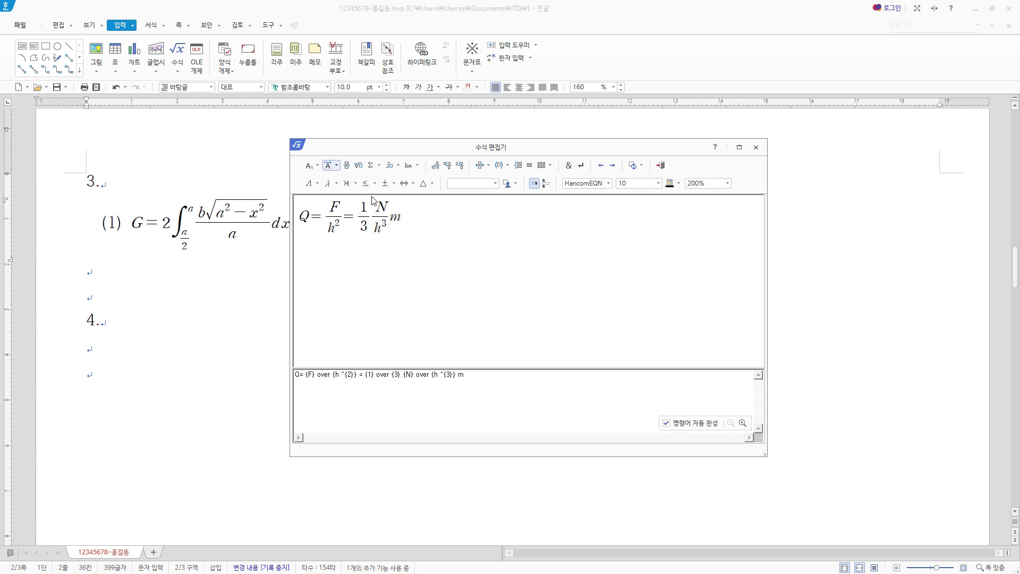
{"action": "type", "text": "g"}
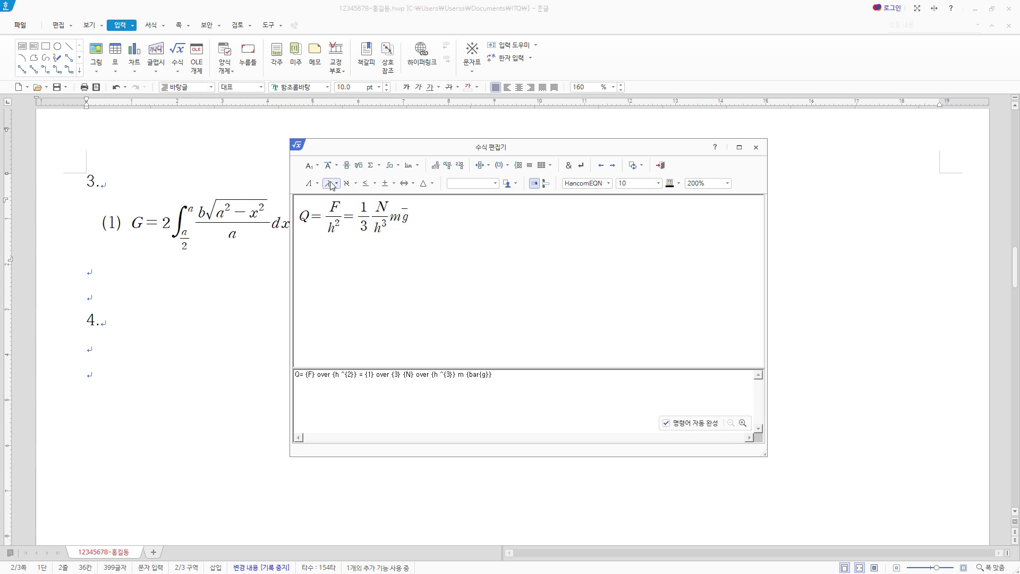
{"action": "left_click", "coordinate": [311, 165]}
{"action": "left_click", "coordinate": [313, 183]}
{"action": "type", "text": "2"}
{"action": "left_click", "coordinate": [661, 165]}
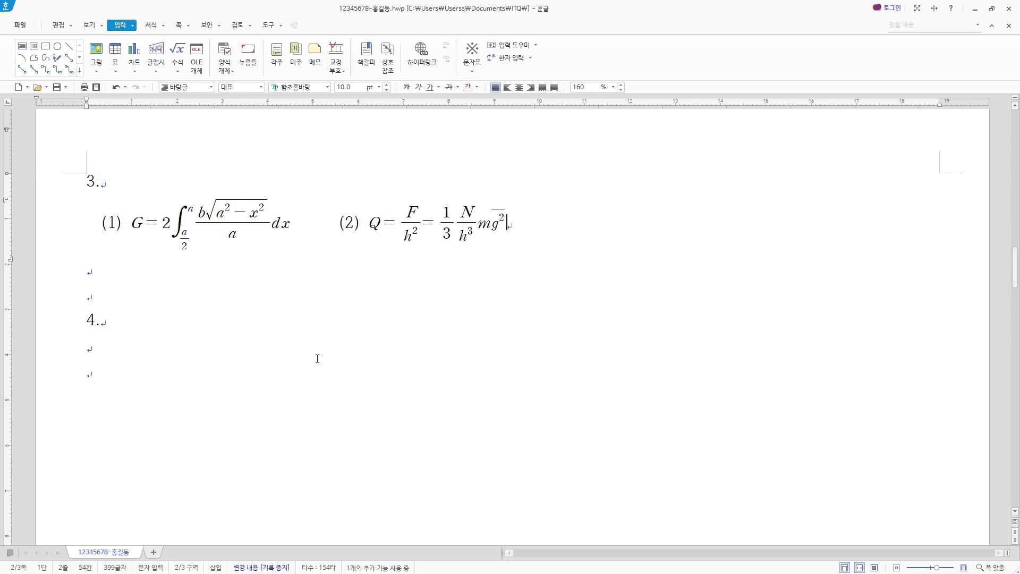
Step: Set the document view to 100% zoom
{"action": "scroll", "coordinate": [478, 383], "scroll_direction": "down", "scroll_amount": 5}
{"action": "scroll", "coordinate": [474, 461], "scroll_direction": "up", "scroll_amount": 5}
{"action": "scroll", "coordinate": [542, 438], "scroll_direction": "down", "scroll_amount": 2}
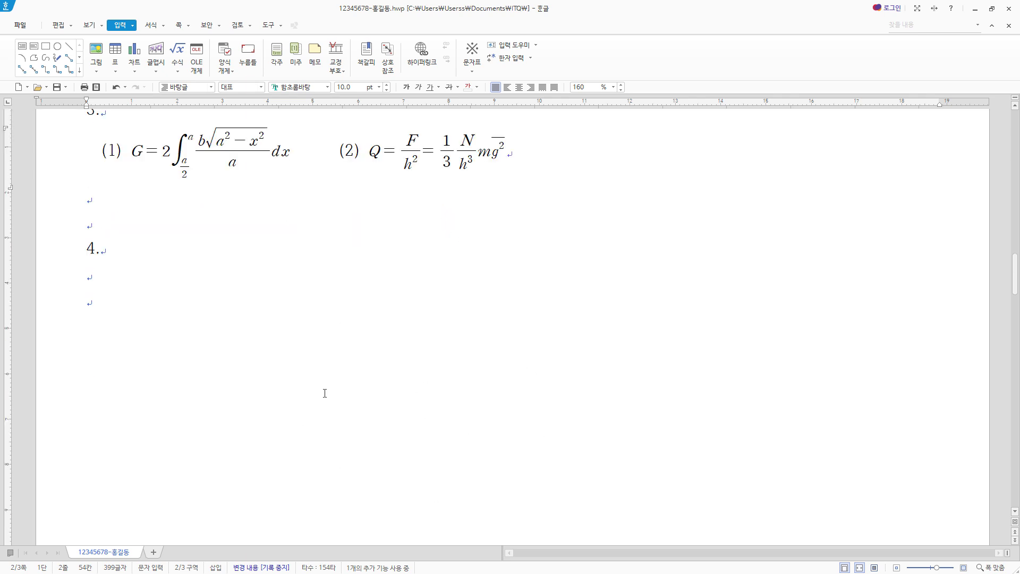
{"action": "left_click", "coordinate": [89, 25]}
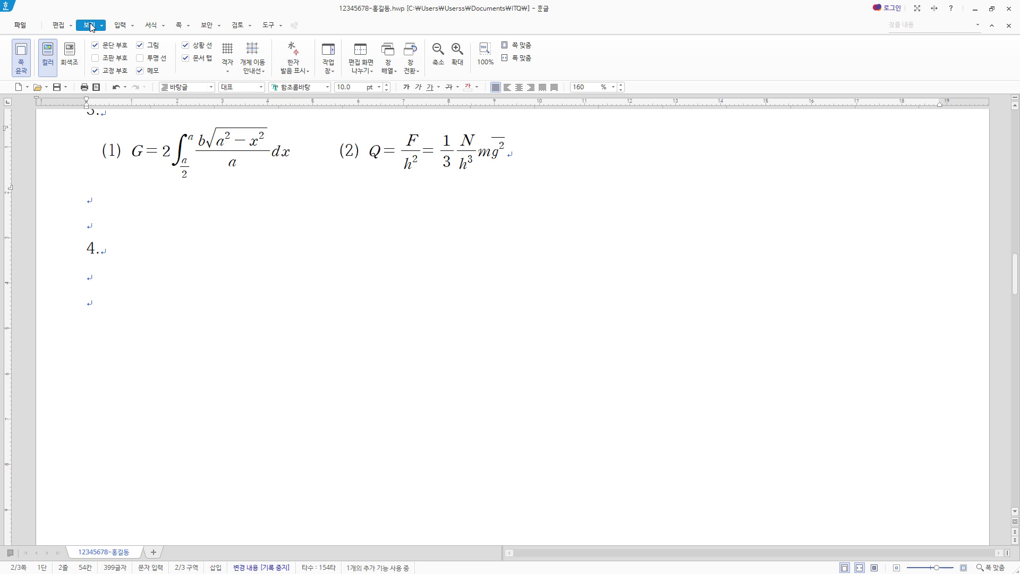
{"action": "left_click", "coordinate": [525, 47]}
{"action": "left_click", "coordinate": [486, 58]}
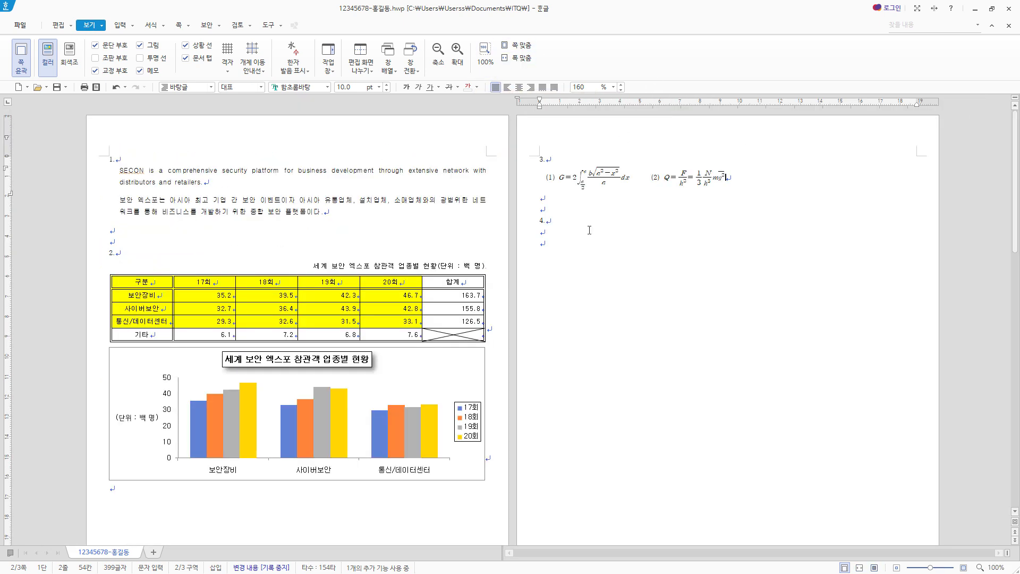
Step: Draw a rectangle about 100 mm wide and 116 mm high below number 4 on page 2
{"action": "left_click", "coordinate": [705, 295]}
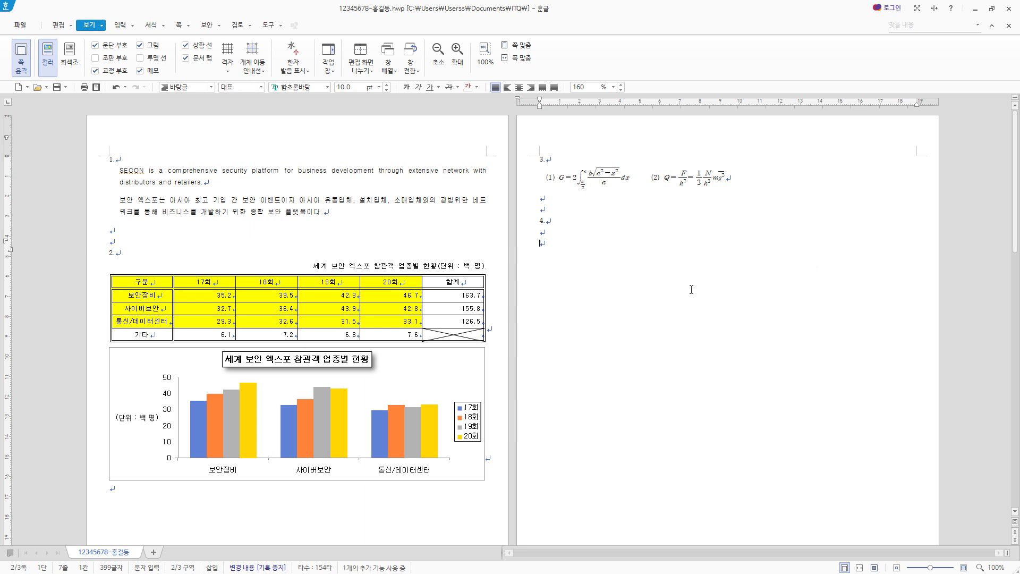
{"action": "left_click", "coordinate": [120, 25]}
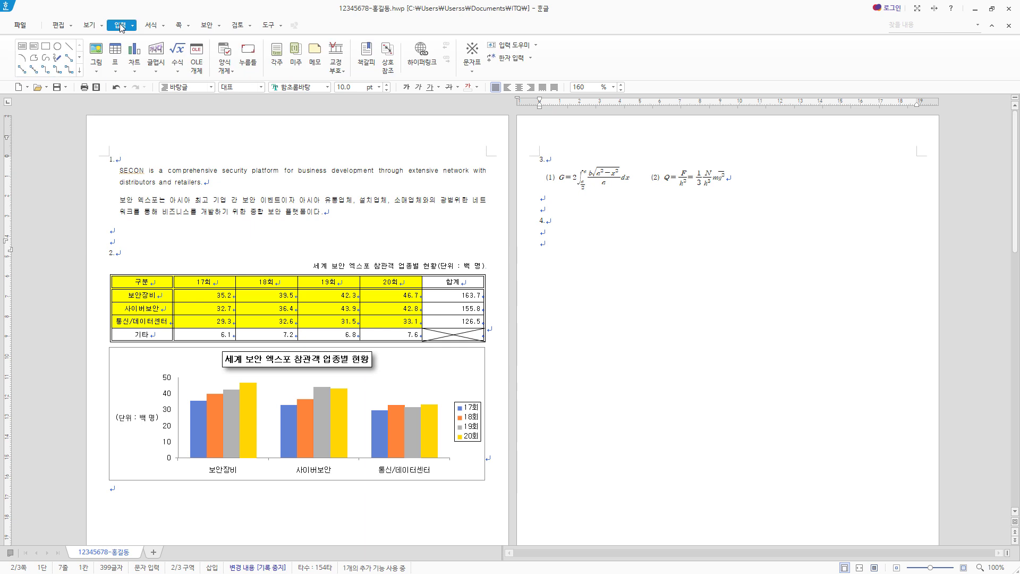
{"action": "left_click", "coordinate": [45, 46]}
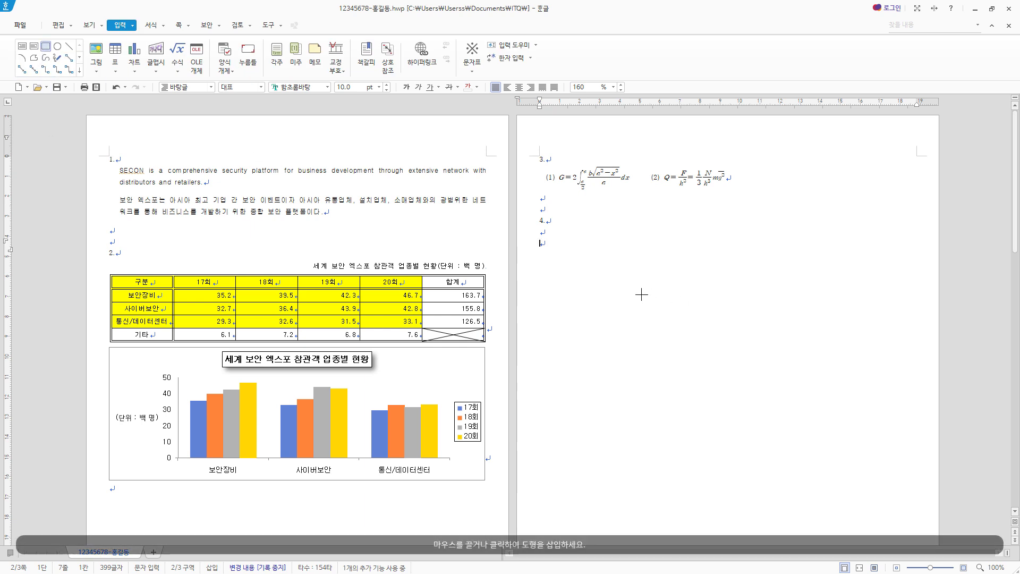
{"action": "left_click_drag", "start_coordinate": [619, 264], "coordinate": [821, 498]}
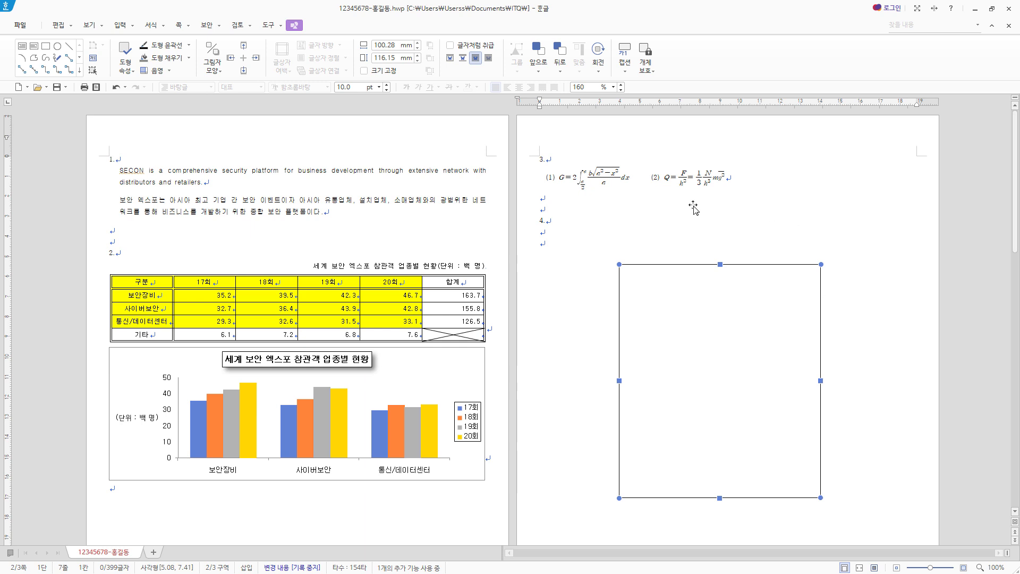
Step: Set the rectangle's width to 130 mm and its height to 150 mm in its object properties
{"action": "key", "text": "p"}
{"action": "double_click", "coordinate": [497, 178]}
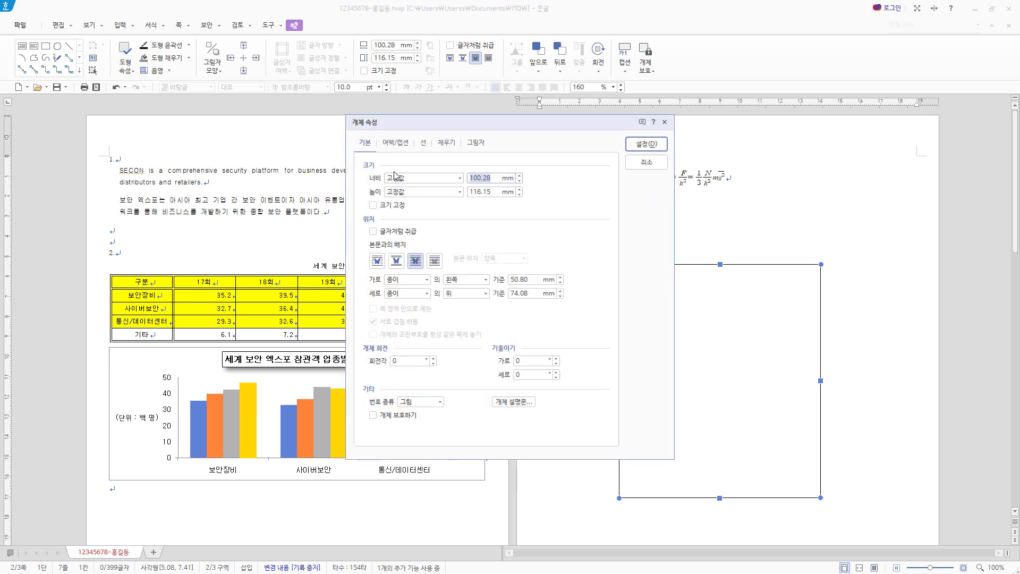
{"action": "type", "text": "130"}
{"action": "key", "text": "Tab"}
{"action": "type", "text": "150"}
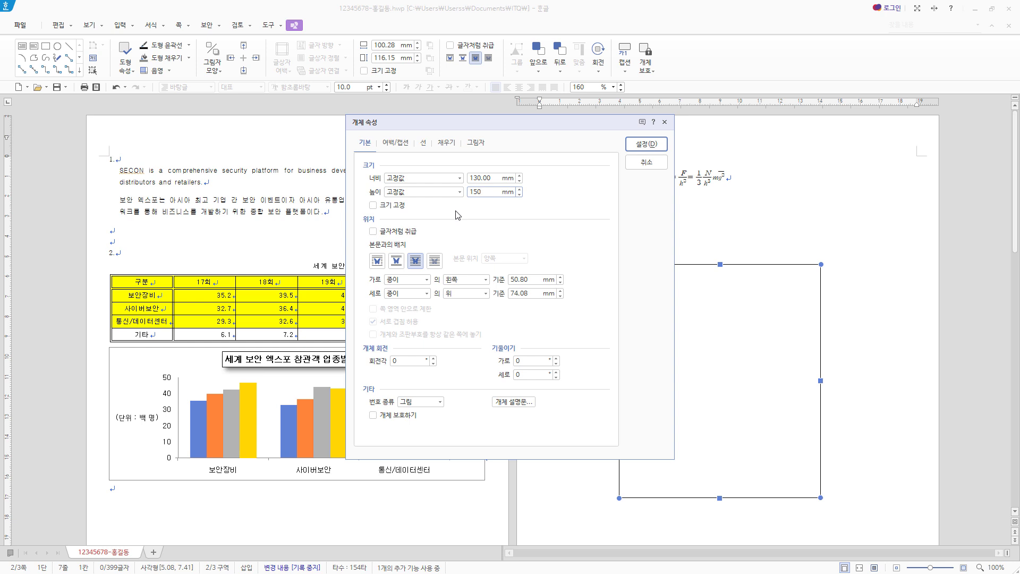
{"action": "left_click", "coordinate": [416, 261]}
Step: Give the large rectangle rounded corners (둥근 모양) and a light orange fill, and apply the properties
{"action": "left_click", "coordinate": [424, 144]}
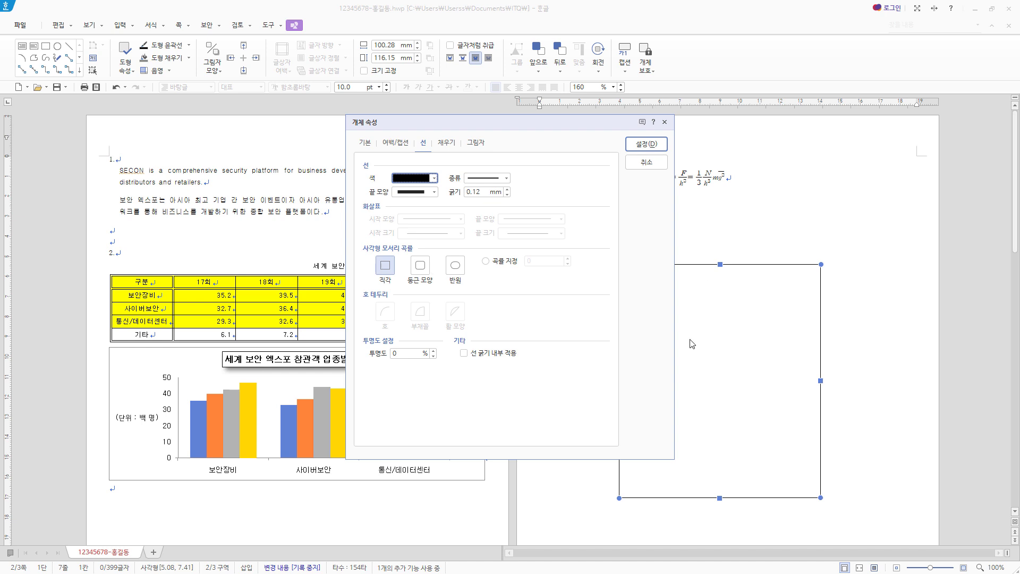
{"action": "left_click", "coordinate": [428, 270]}
{"action": "left_click", "coordinate": [447, 143]}
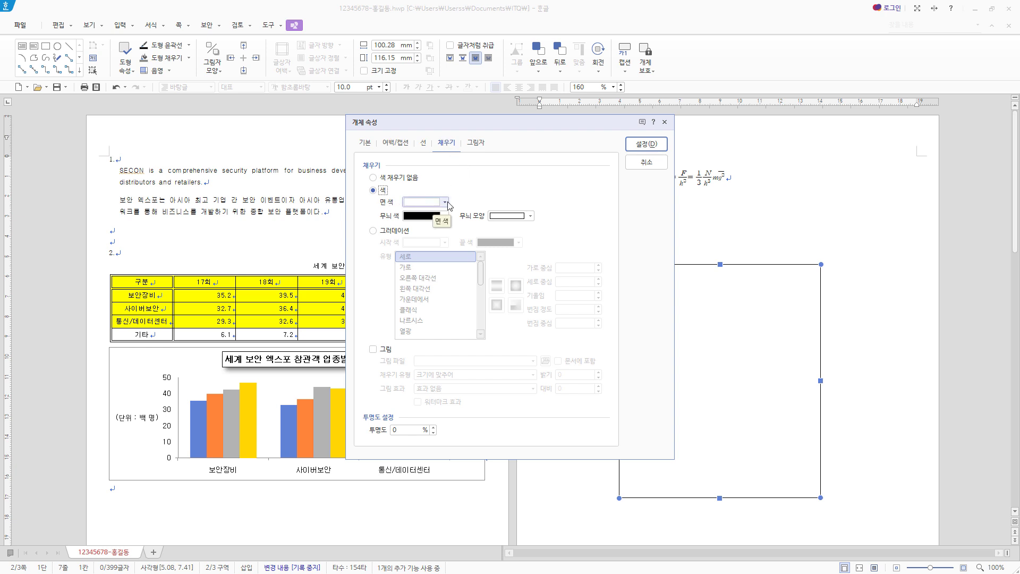
{"action": "left_click", "coordinate": [445, 203]}
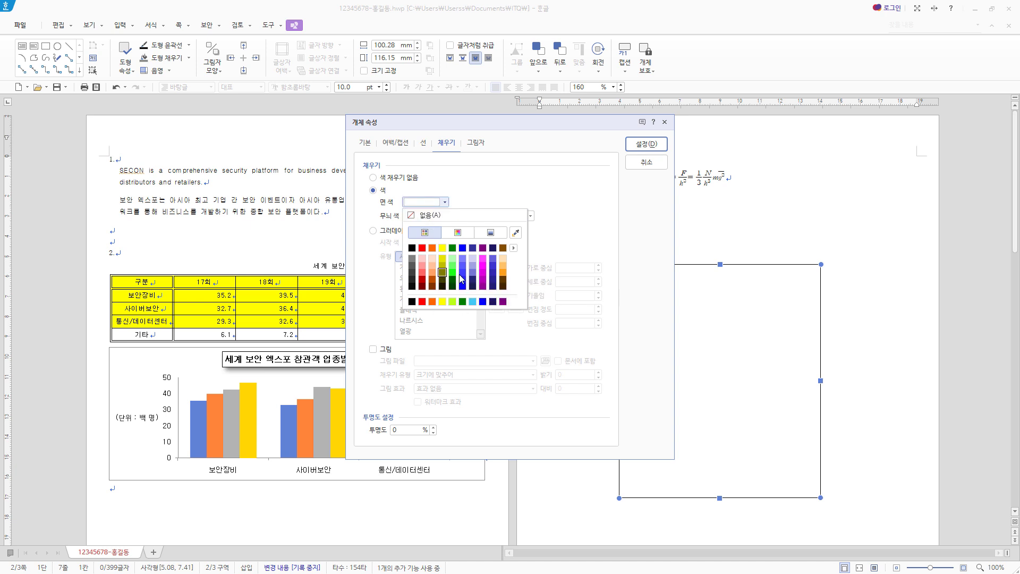
{"action": "left_click", "coordinate": [432, 272]}
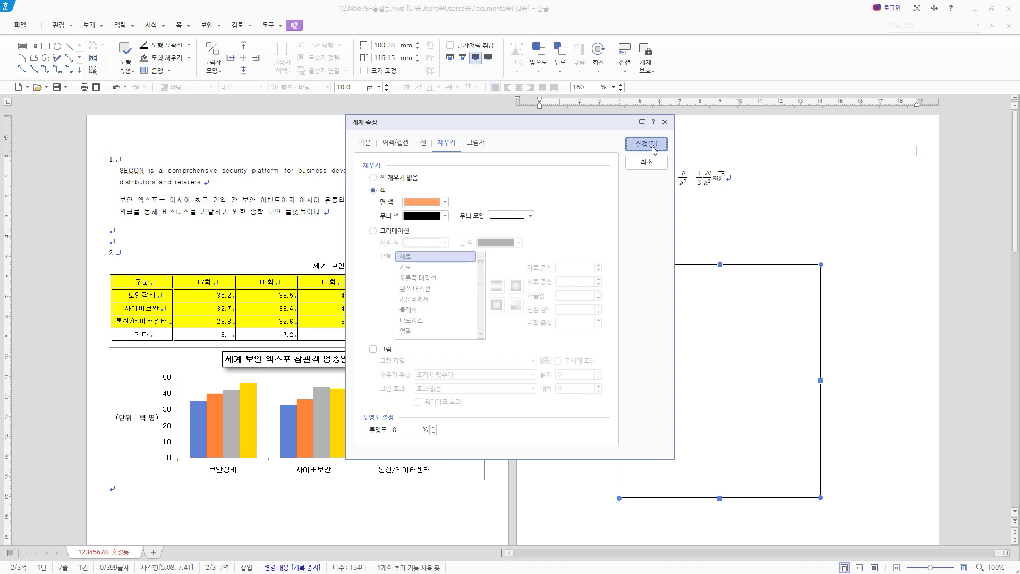
{"action": "left_click", "coordinate": [654, 150]}
Step: Draw a text box about 98 mm wide and 15 mm high across the orange shape's upper edge, containing "세계 보안 엑스포 전시 품목"
{"action": "scroll", "coordinate": [735, 302], "scroll_direction": "down", "scroll_amount": 1}
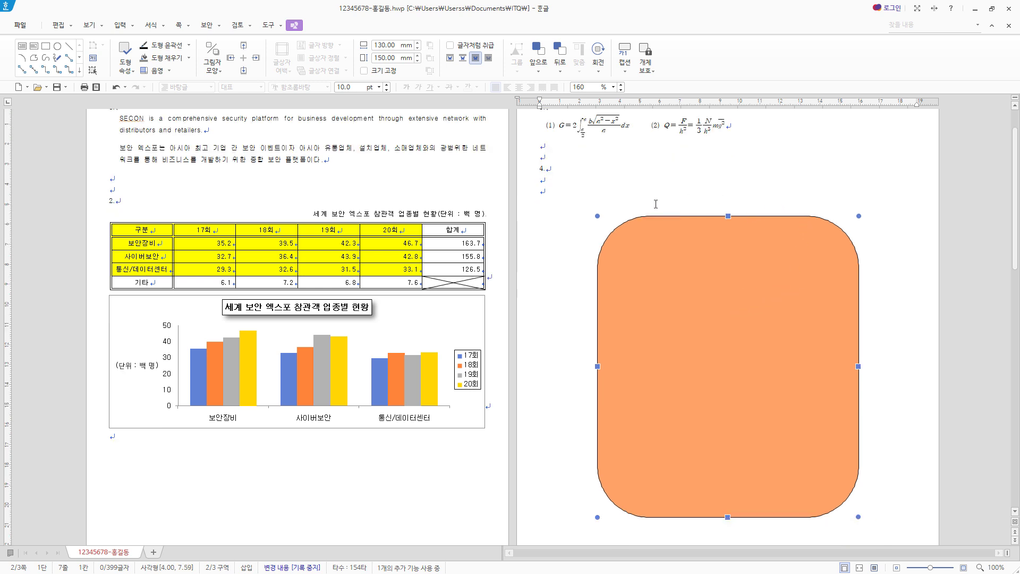
{"action": "left_click", "coordinate": [23, 49]}
{"action": "left_click_drag", "start_coordinate": [626, 194], "coordinate": [823, 225]}
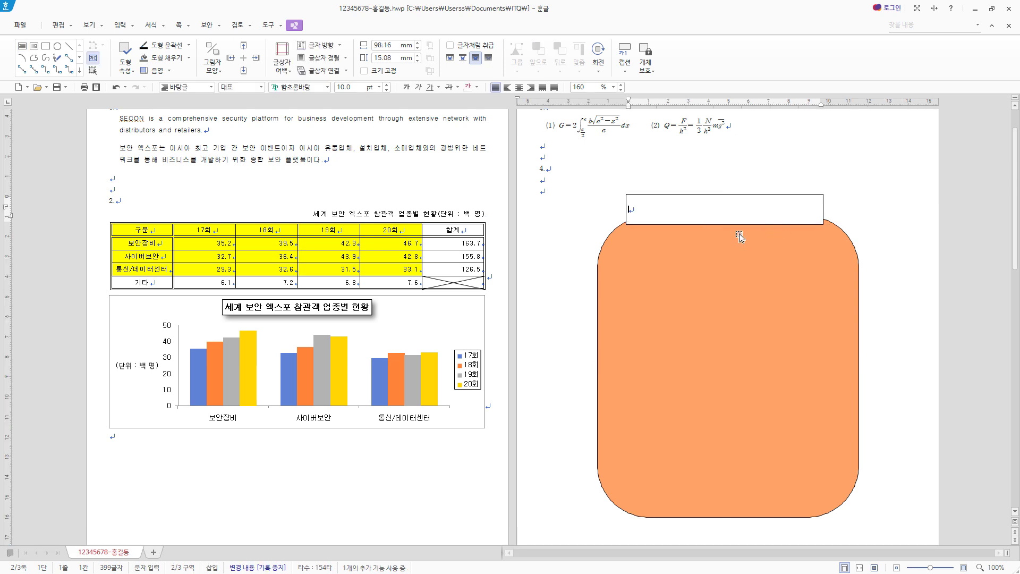
{"action": "type", "text": "세계 보안 엑스포 전시 공"}
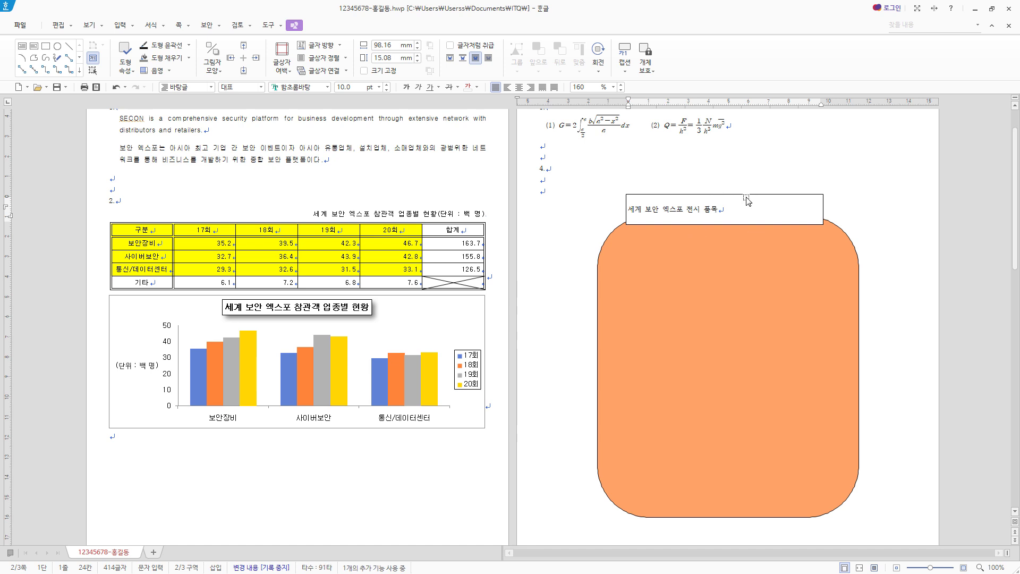
{"action": "type", "text": "목"}
Step: Set the title text box's font to 궁서 and its size to 22 pt
{"action": "left_click", "coordinate": [746, 198]}
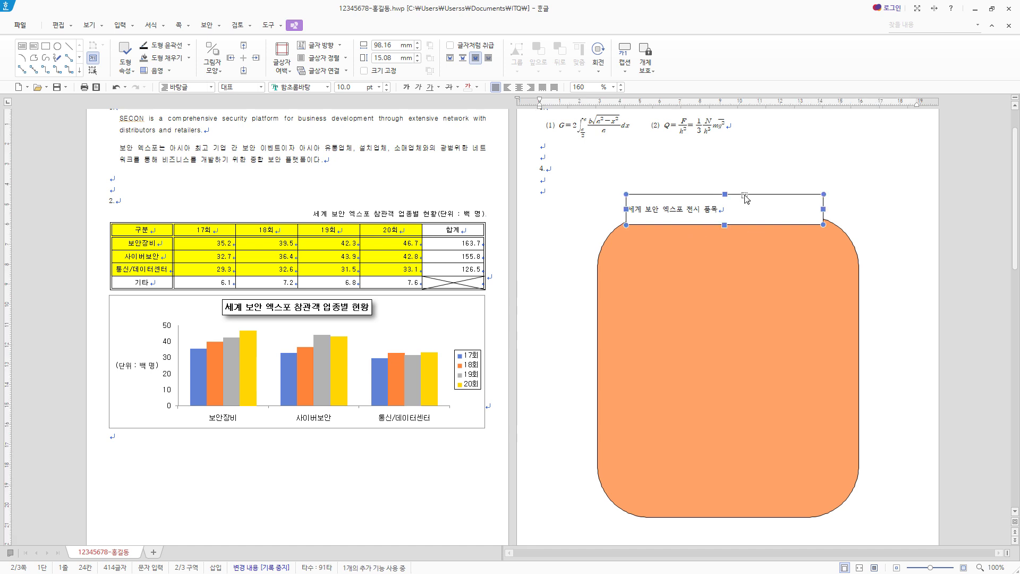
{"action": "left_click", "coordinate": [314, 91]}
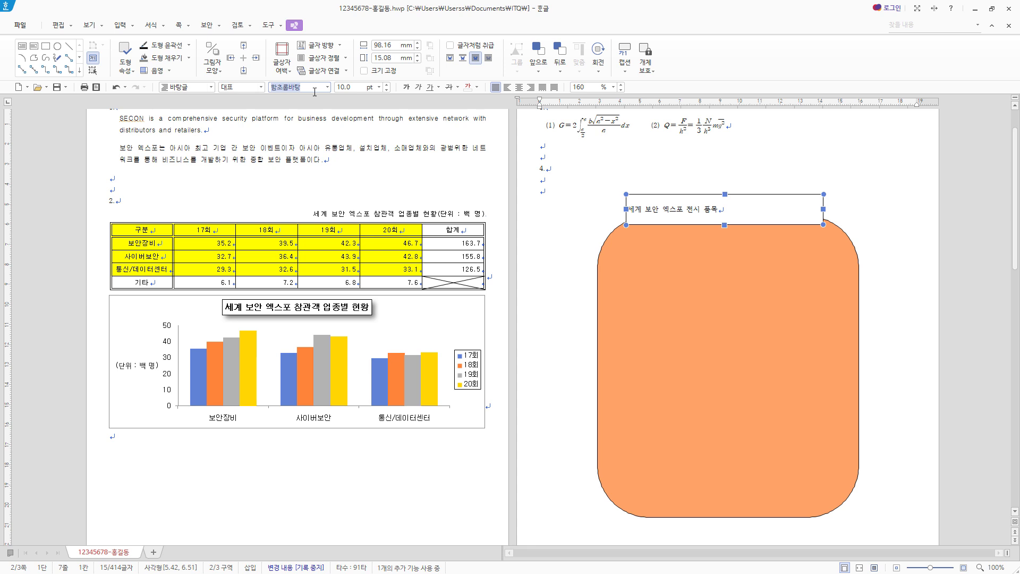
{"action": "type", "text": "궁서"}
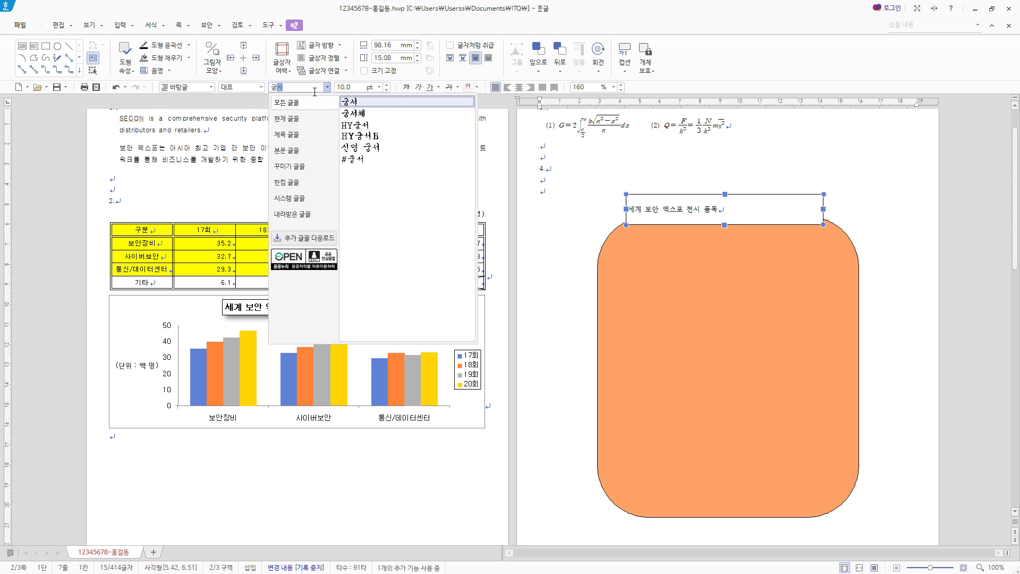
{"action": "key", "text": "Return"}
{"action": "left_click", "coordinate": [358, 87]}
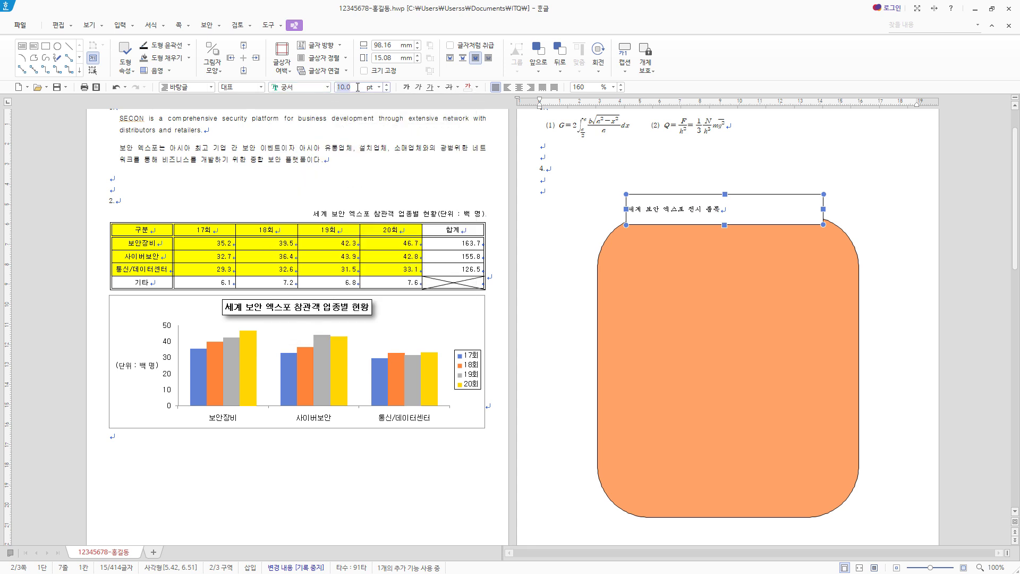
{"action": "type", "text": "22"}
{"action": "key", "text": "Return"}
Step: Make the title text box's text white and centre-aligned
{"action": "left_click", "coordinate": [476, 87]}
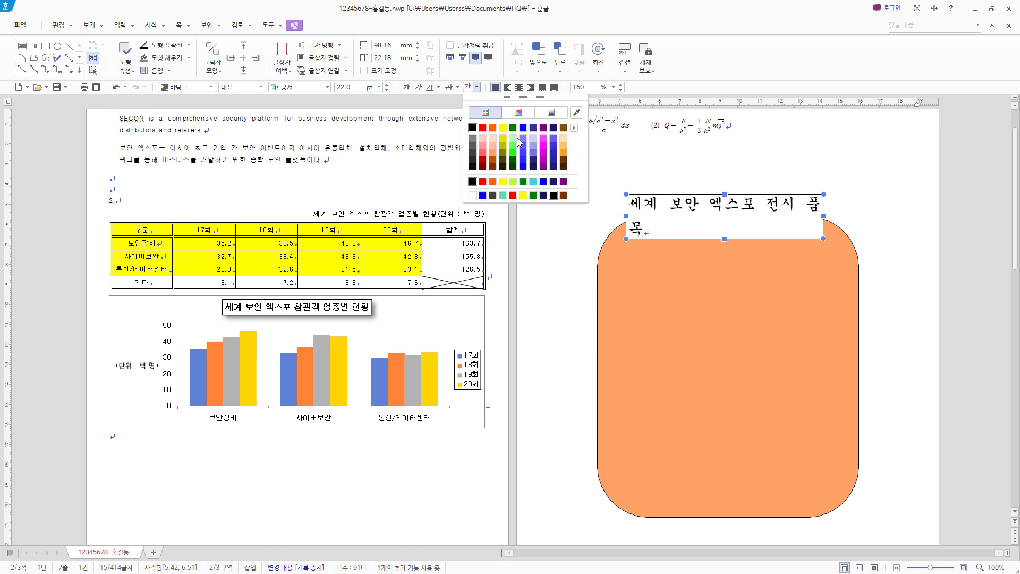
{"action": "left_click", "coordinate": [518, 113]}
{"action": "left_click", "coordinate": [482, 136]}
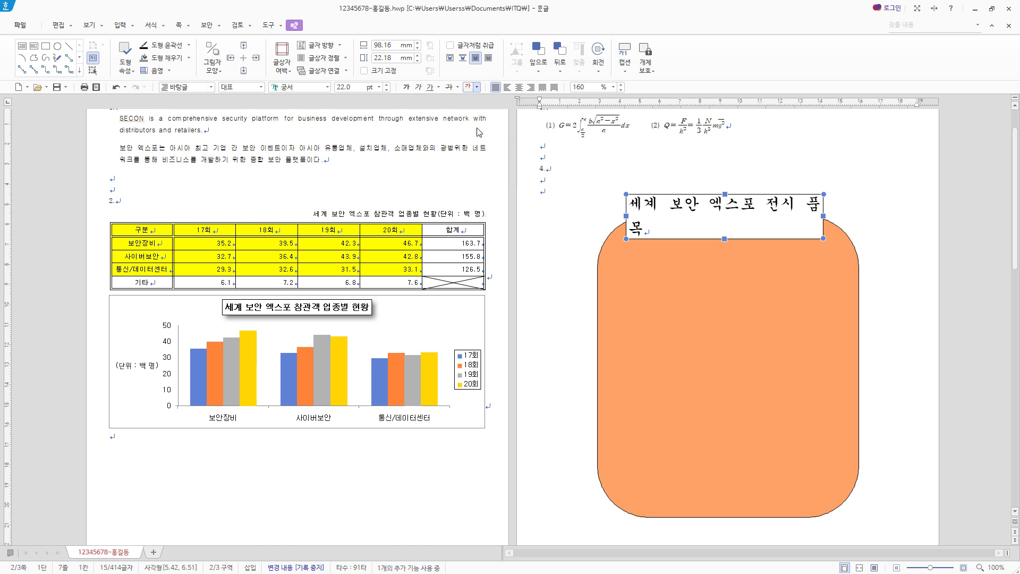
{"action": "left_click", "coordinate": [522, 93]}
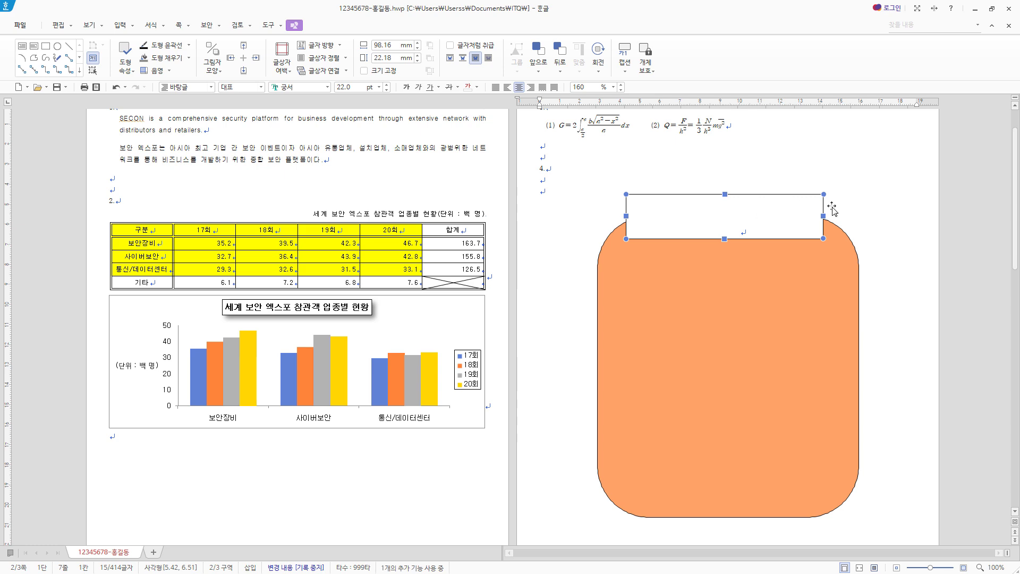
Step: Set the title text box's width to 120 mm and its height to 17 mm in its object properties
{"action": "double_click", "coordinate": [824, 221]}
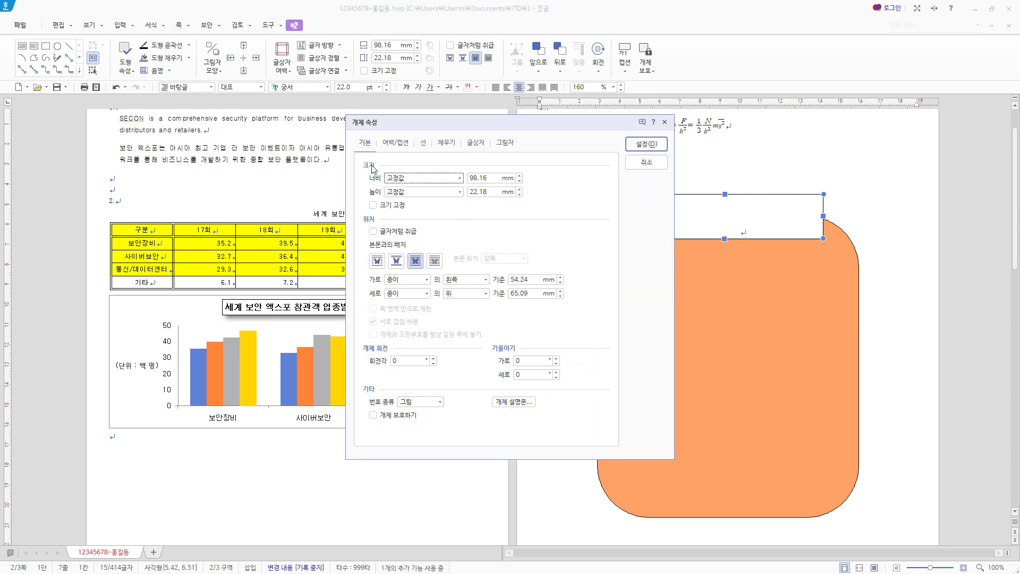
{"action": "key", "text": "Tab"}
{"action": "type", "text": "1"}
{"action": "key", "text": "Tab"}
{"action": "key", "text": "Tab"}
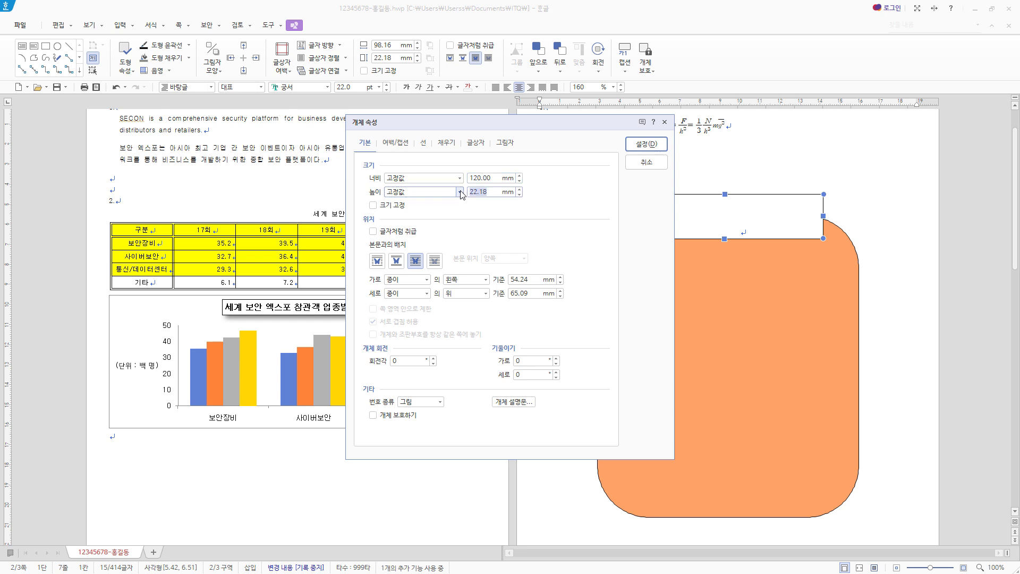
{"action": "type", "text": "17"}
Step: Give the title text box semicircular ends (반원) and open the colour choices for its fill
{"action": "left_click", "coordinate": [428, 147]}
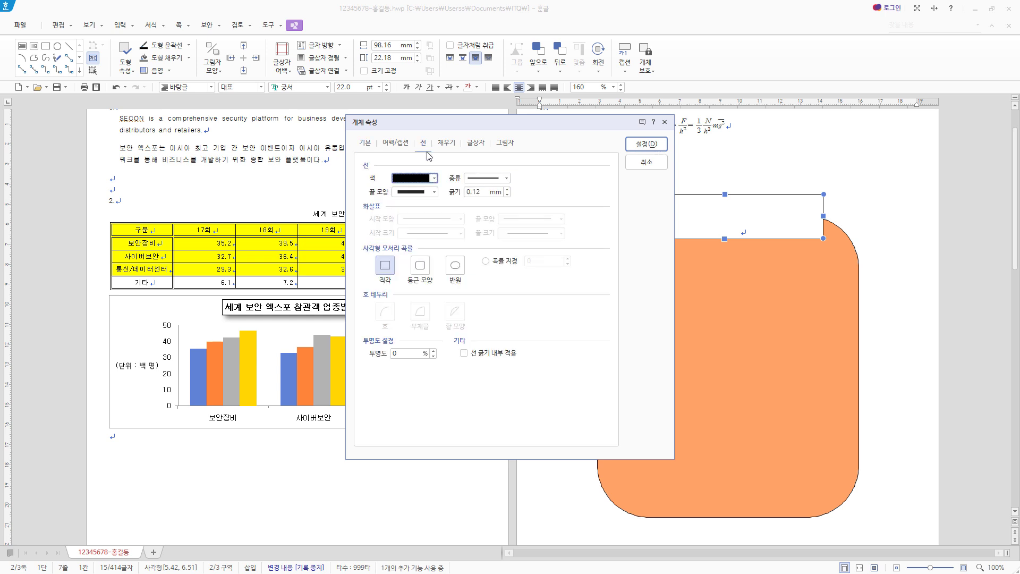
{"action": "left_click", "coordinate": [455, 265]}
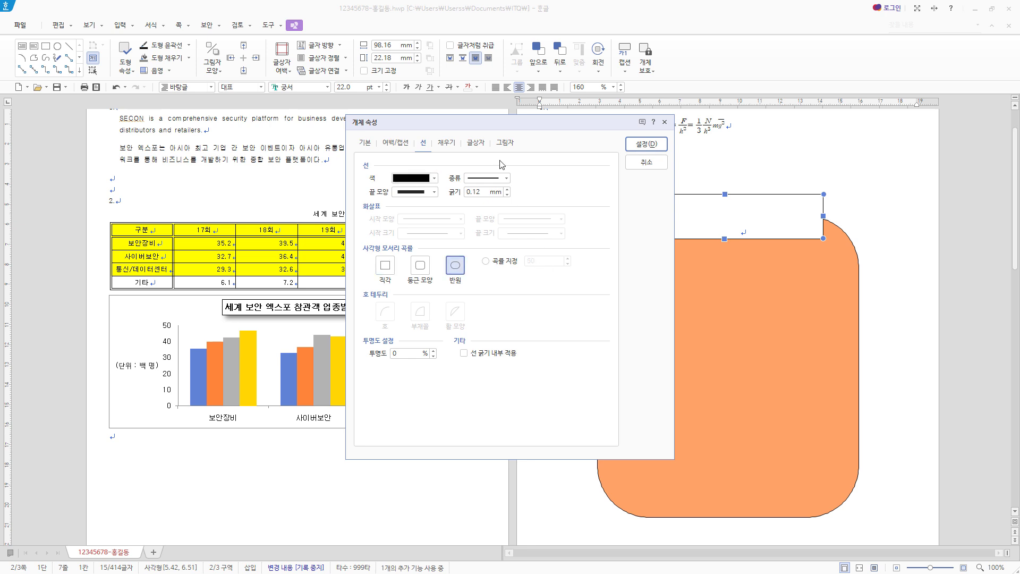
{"action": "left_click", "coordinate": [447, 143]}
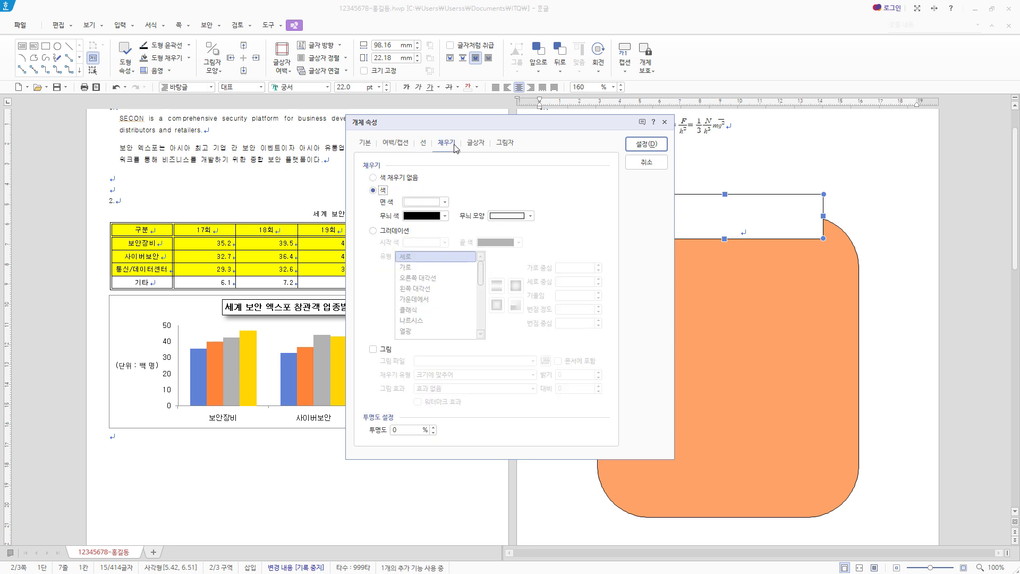
{"action": "left_click", "coordinate": [445, 202]}
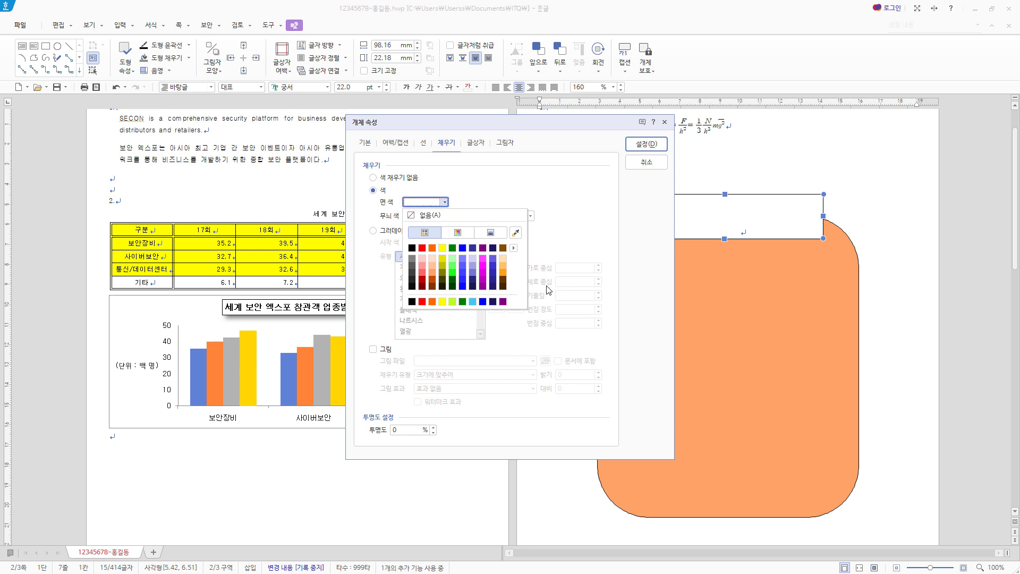
Step: Fill the selected title text box with solid blue and apply the object properties
{"action": "left_click", "coordinate": [462, 248]}
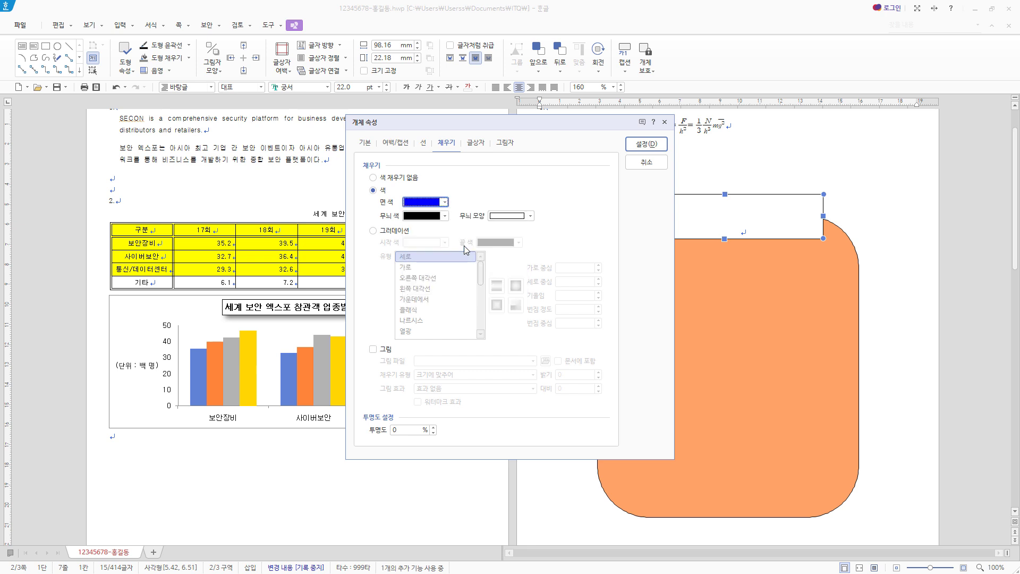
{"action": "left_click", "coordinate": [476, 143]}
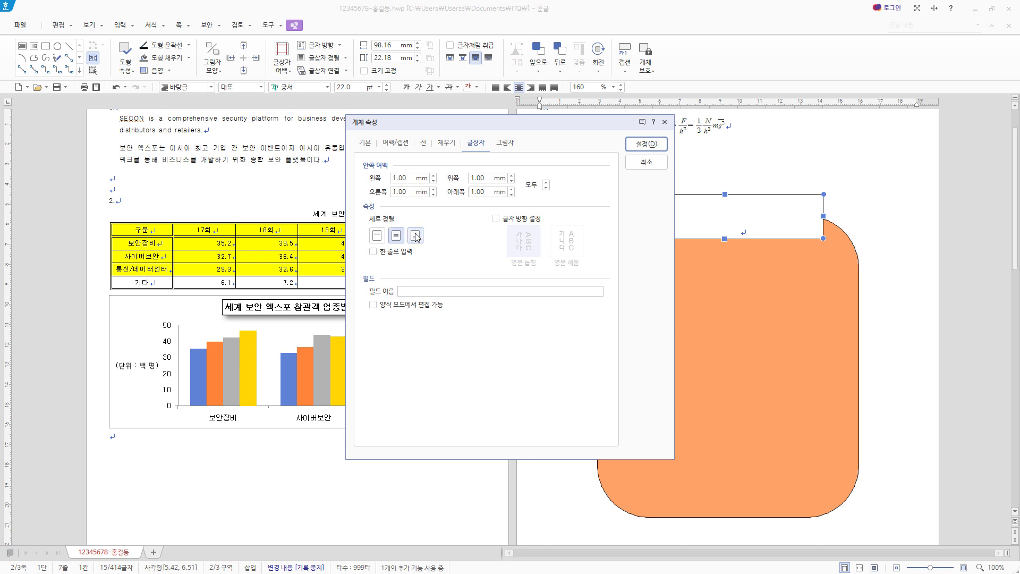
{"action": "left_click", "coordinate": [659, 147]}
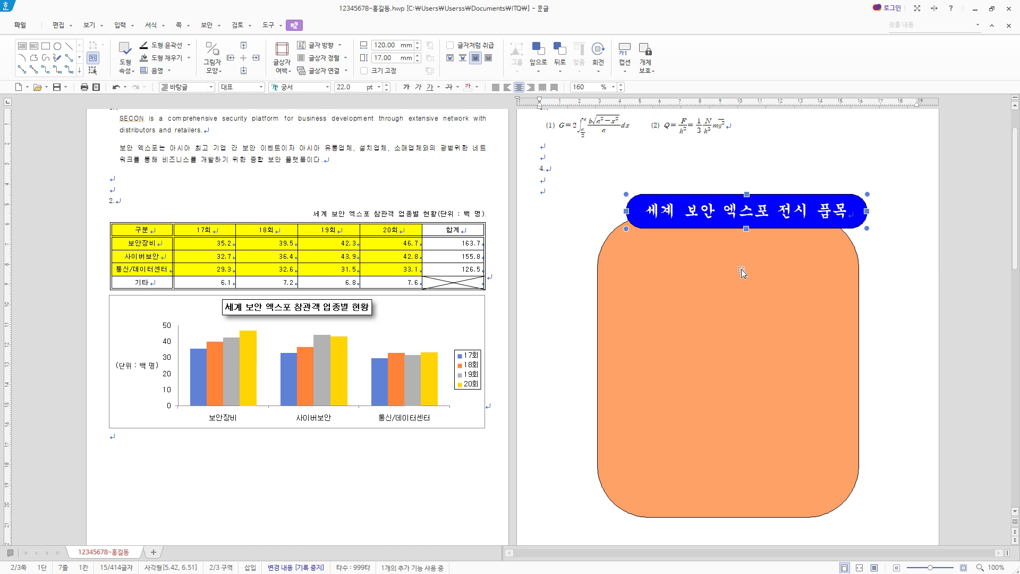
Step: Move the blue title box above the orange rounded rectangle's middle and align both shapes to their horizontal centres
{"action": "mouse_move", "coordinate": [777, 229]}
{"action": "left_mouse_down"}
{"action": "mouse_move", "coordinate": [753, 229]}
{"action": "mouse_move", "coordinate": [779, 230]}
{"action": "left_mouse_up"}
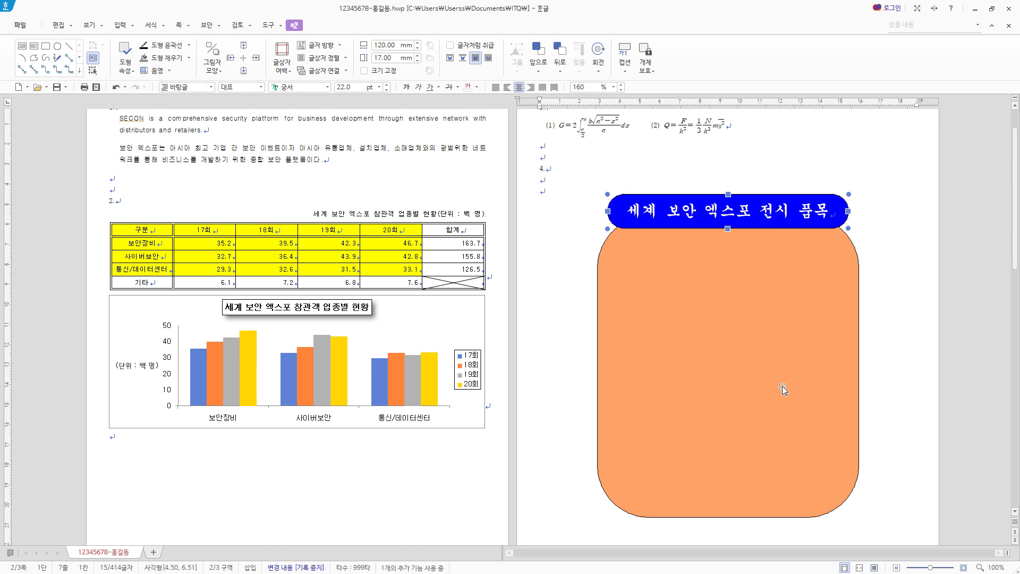
{"action": "left_click", "coordinate": [785, 271], "text": "shift"}
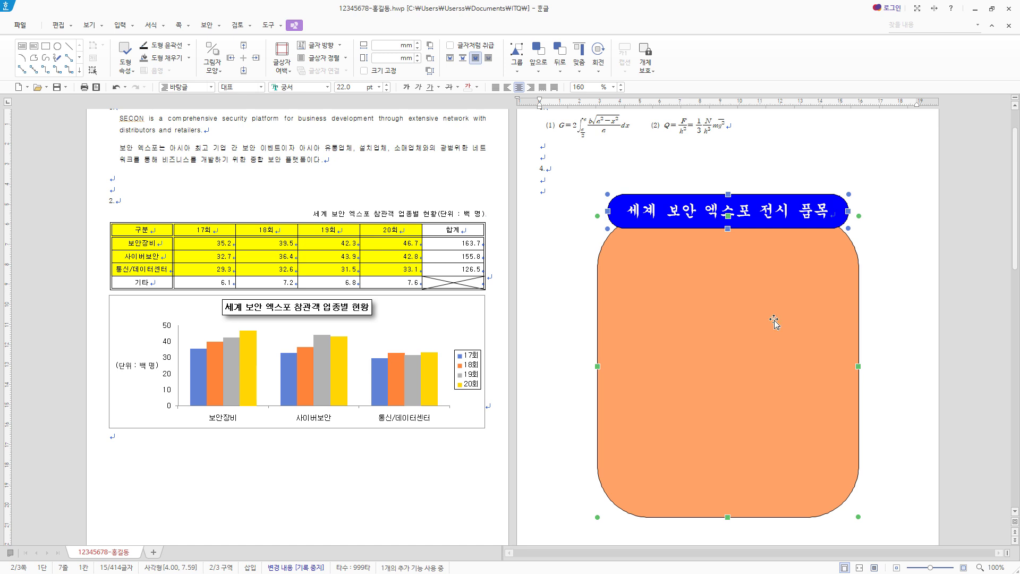
{"action": "left_click", "coordinate": [580, 72]}
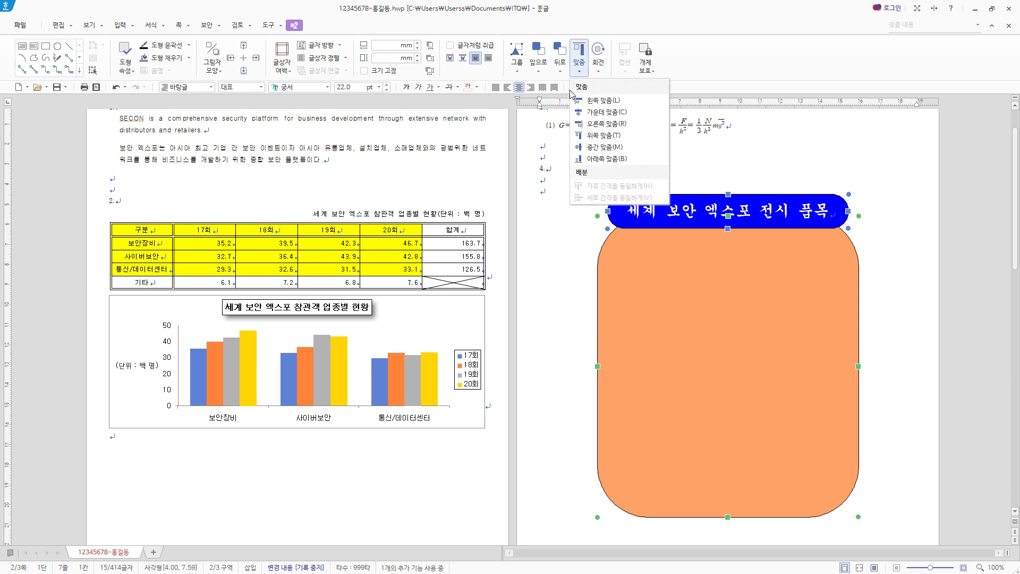
{"action": "left_click", "coordinate": [603, 112]}
{"action": "left_click", "coordinate": [737, 181]}
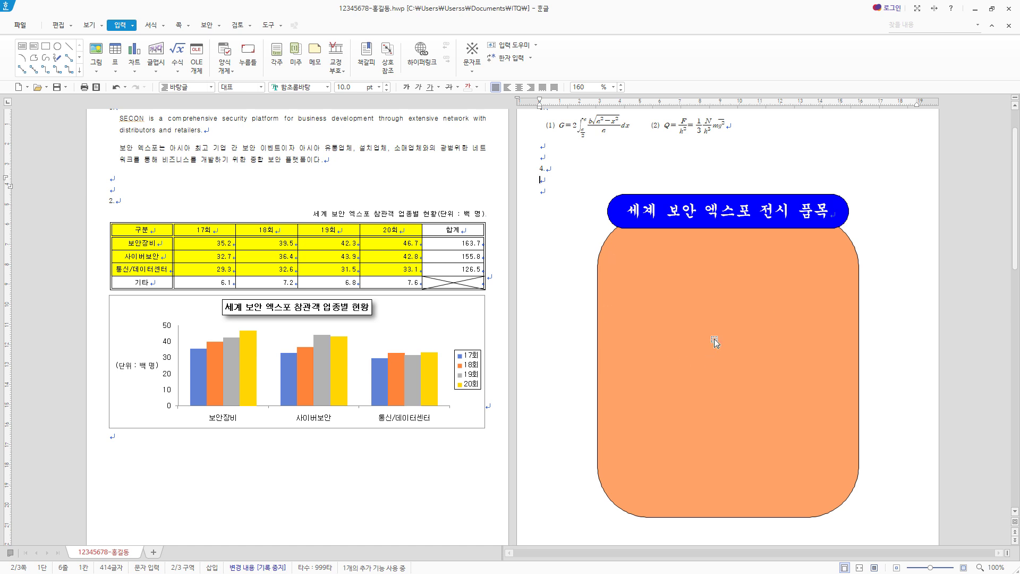
Step: Draw a rectangle in the upper-left part of the orange shape and set its width and height to 50 mm
{"action": "left_click", "coordinate": [46, 46]}
{"action": "mouse_move", "coordinate": [620, 251]}
{"action": "left_mouse_down"}
{"action": "mouse_move", "coordinate": [659, 300]}
{"action": "mouse_move", "coordinate": [744, 354]}
{"action": "left_mouse_up"}
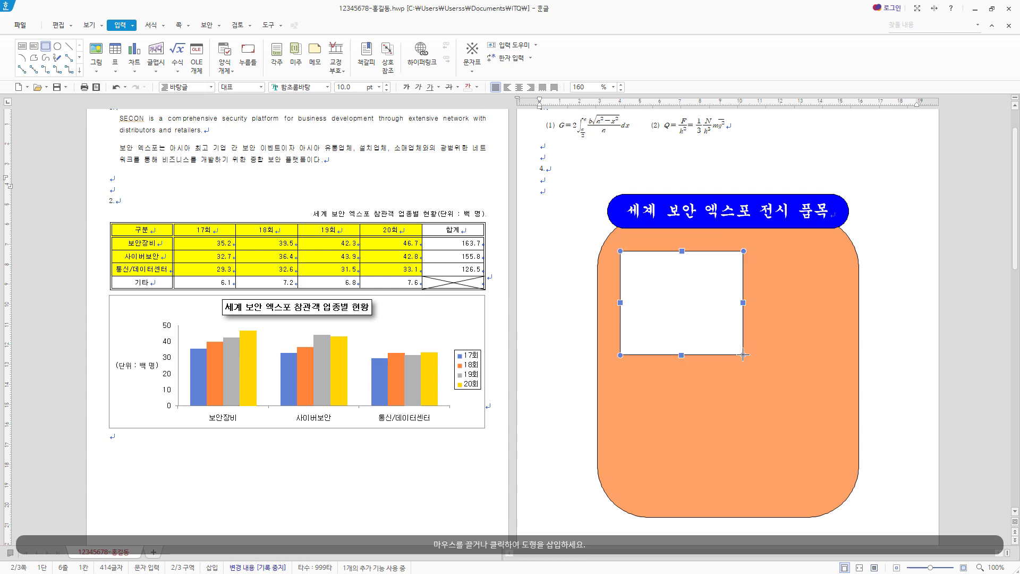
{"action": "double_click", "coordinate": [680, 303]}
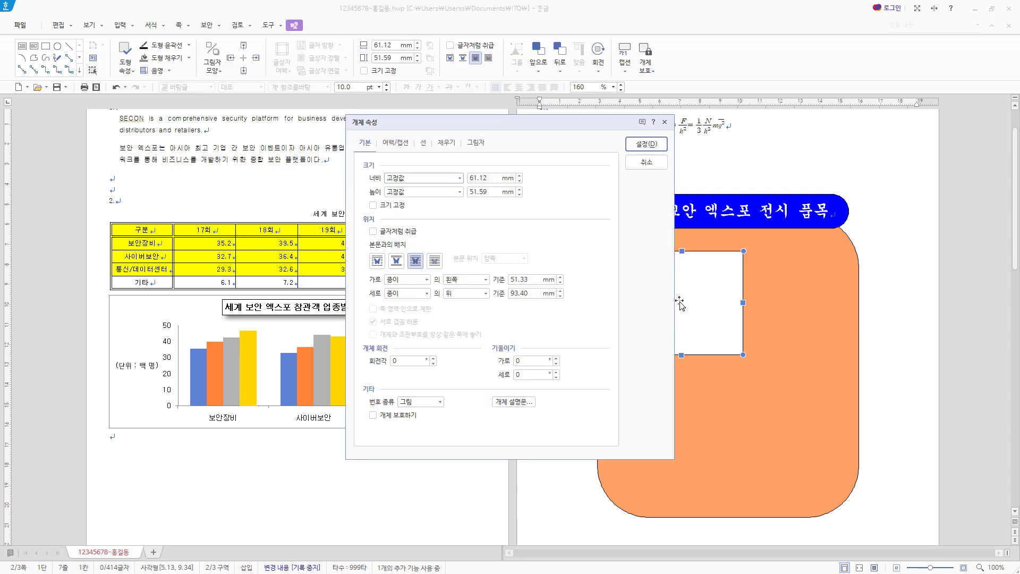
{"action": "type", "text": "50"}
{"action": "key", "text": "Tab"}
{"action": "key", "text": "Tab"}
{"action": "type", "text": "50"}
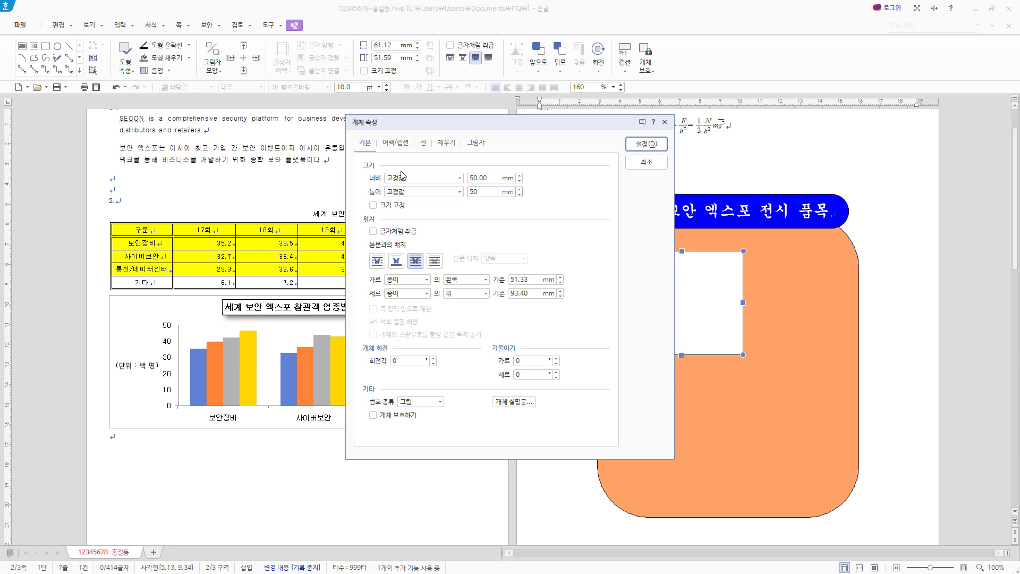
Step: Fill the new square with solid yellow and shift it slightly right within the orange shape
{"action": "left_click", "coordinate": [424, 143]}
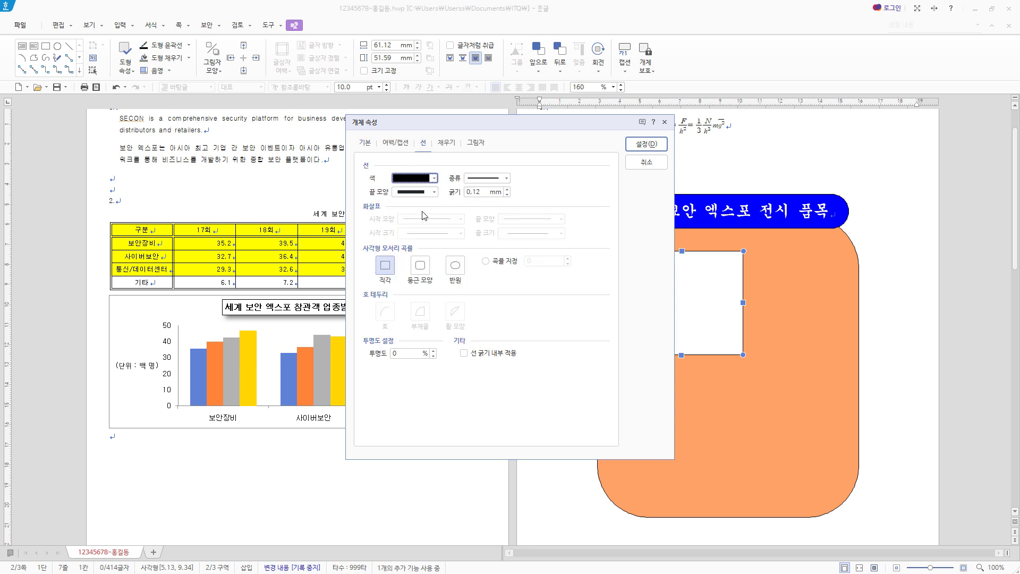
{"action": "left_click", "coordinate": [448, 144]}
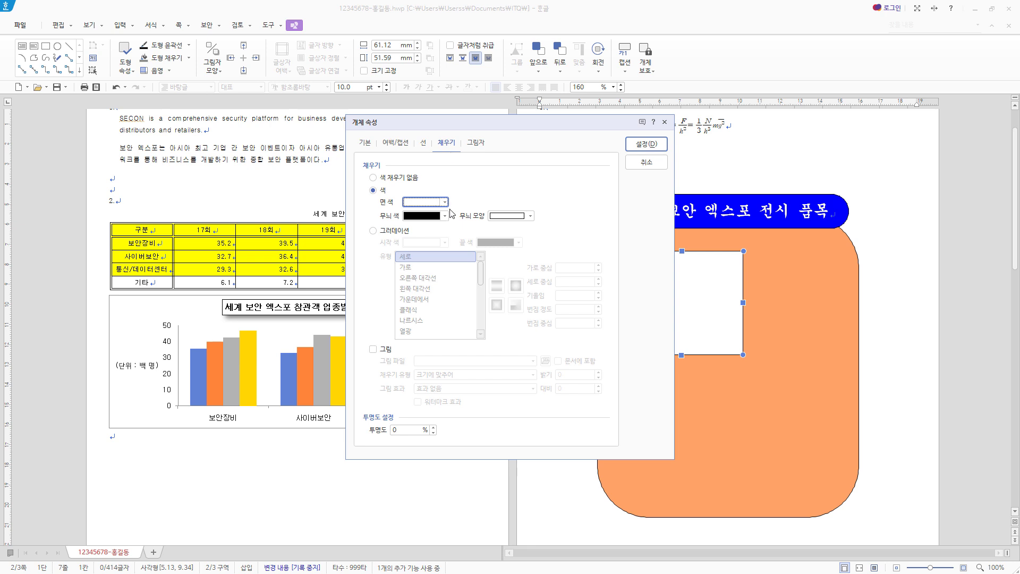
{"action": "left_click", "coordinate": [444, 202]}
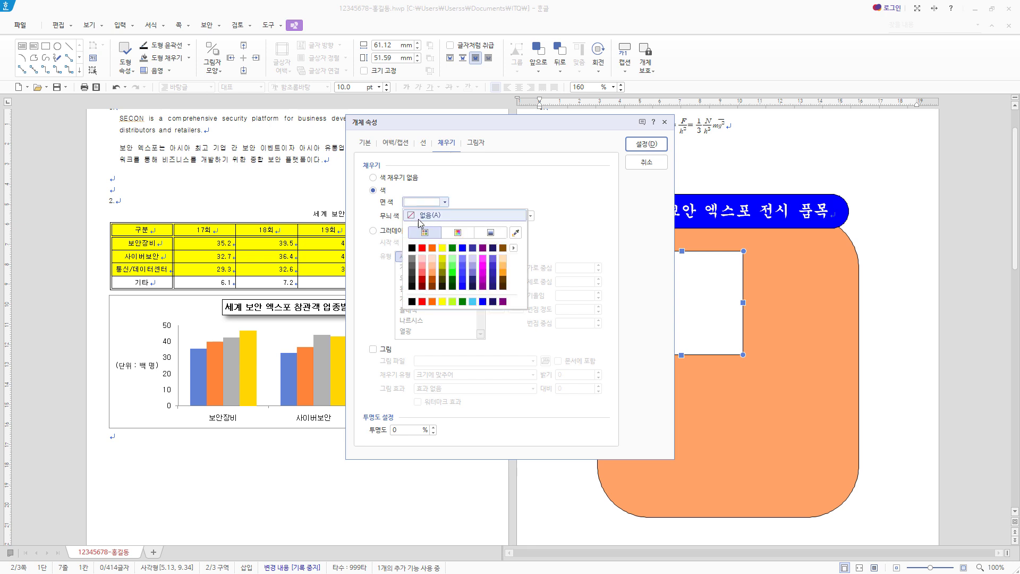
{"action": "left_click", "coordinate": [442, 247]}
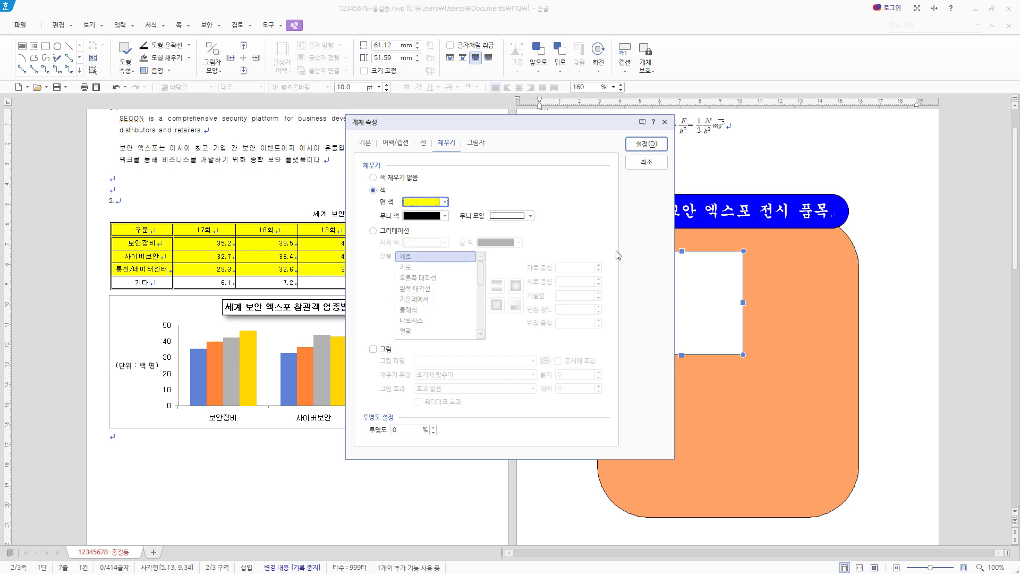
{"action": "left_click", "coordinate": [657, 145]}
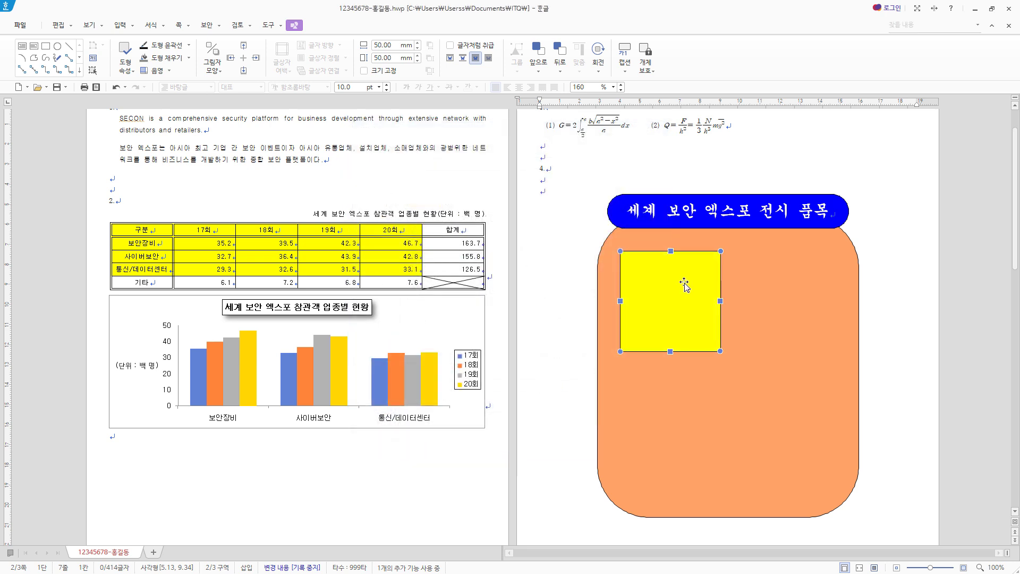
{"action": "left_click_drag", "start_coordinate": [684, 286], "coordinate": [687, 284]}
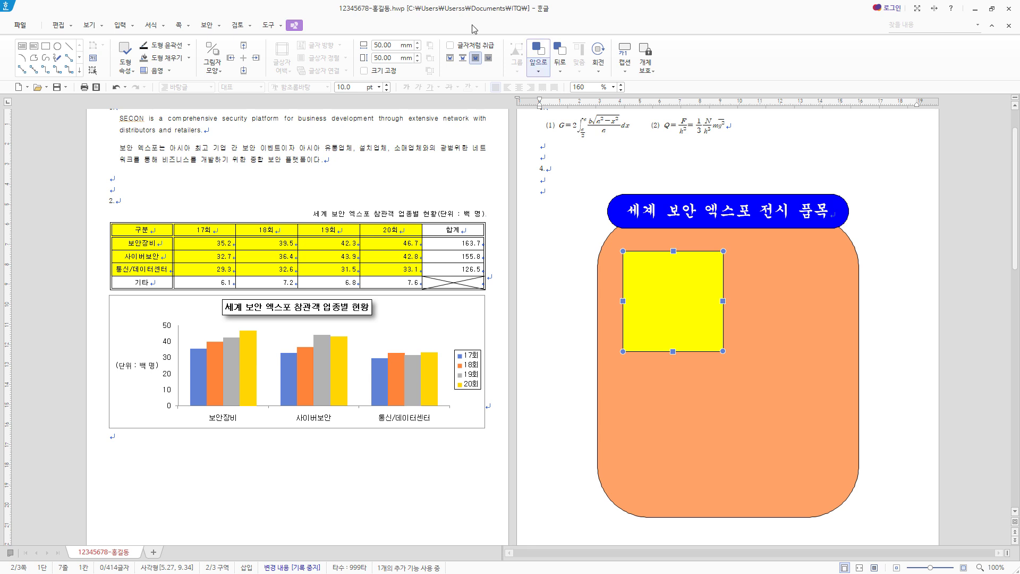
Step: Insert the picture 로고1.jpg from the ITQ\Picture folder in Documents
{"action": "left_click", "coordinate": [120, 25]}
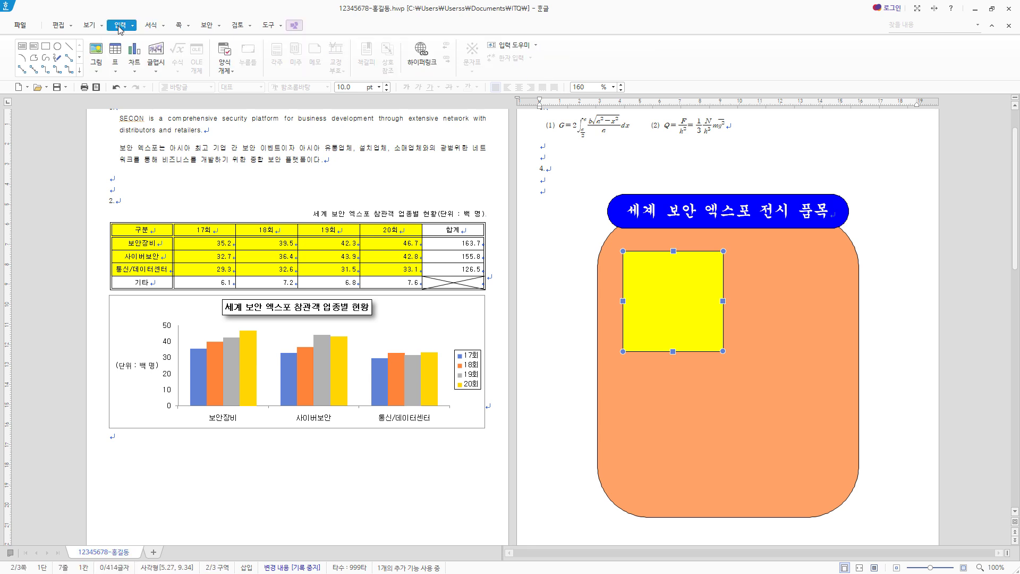
{"action": "left_click", "coordinate": [96, 52]}
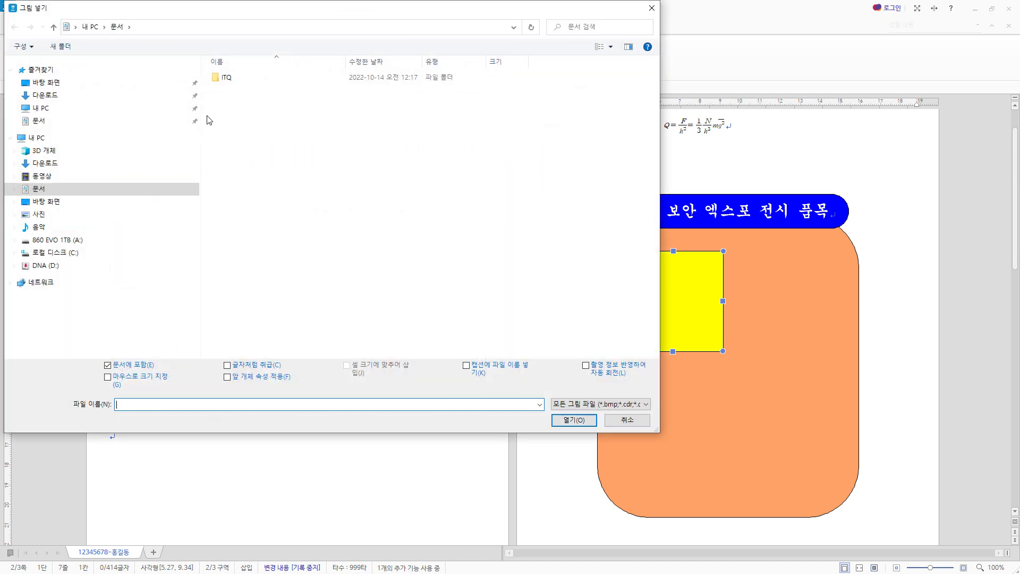
{"action": "double_click", "coordinate": [227, 79]}
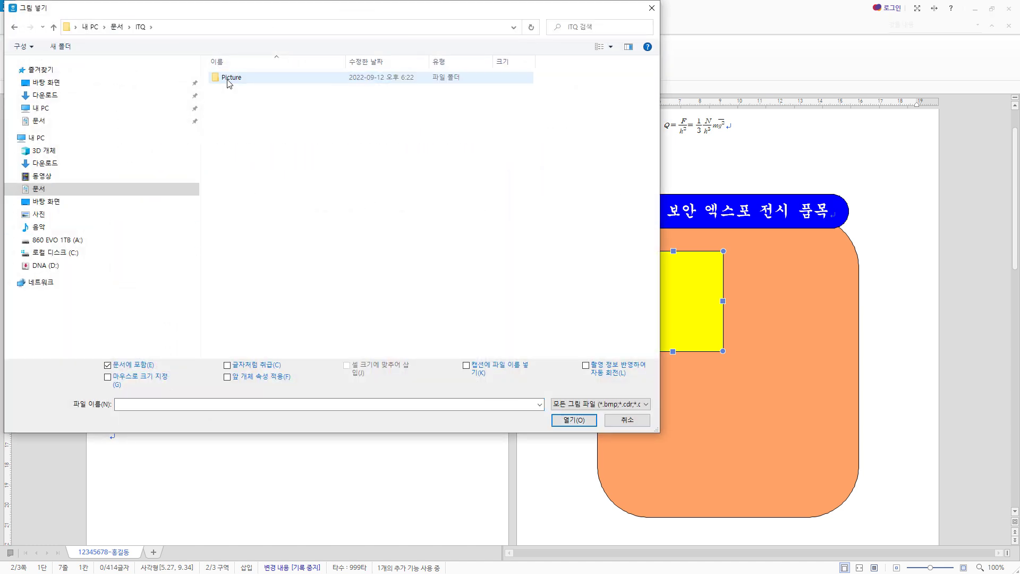
{"action": "double_click", "coordinate": [228, 80]}
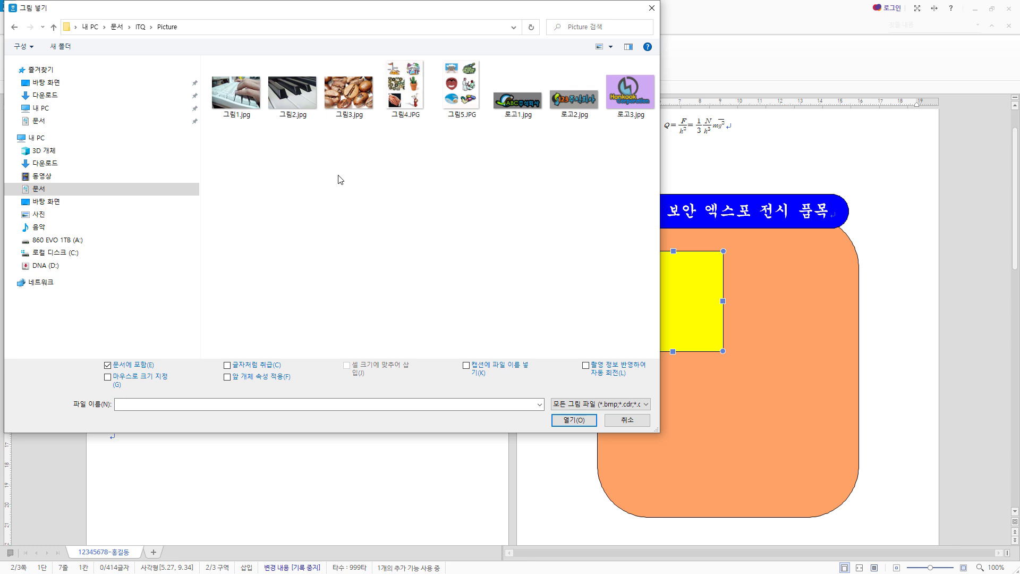
{"action": "left_click", "coordinate": [529, 104]}
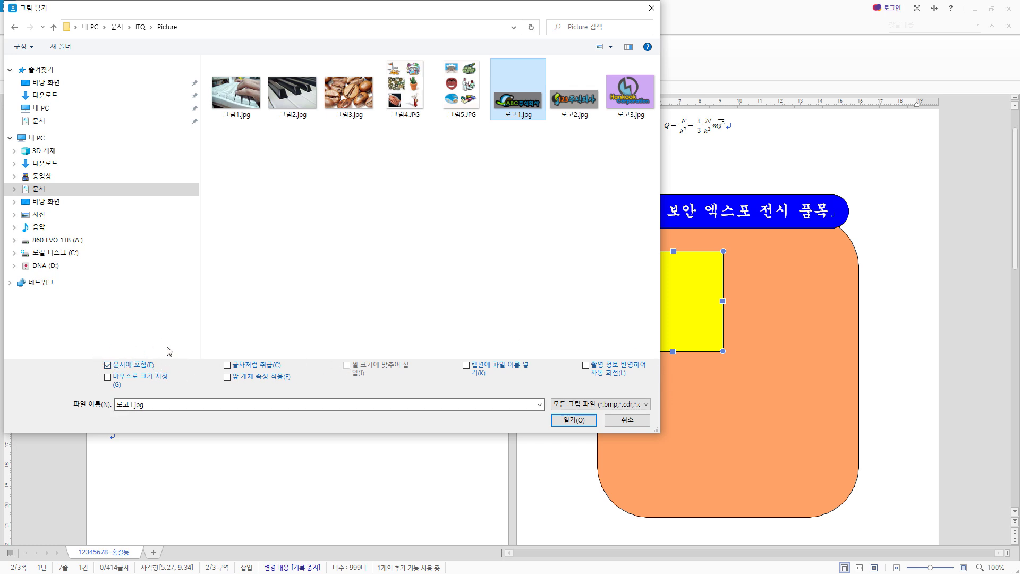
{"action": "left_click", "coordinate": [577, 420]}
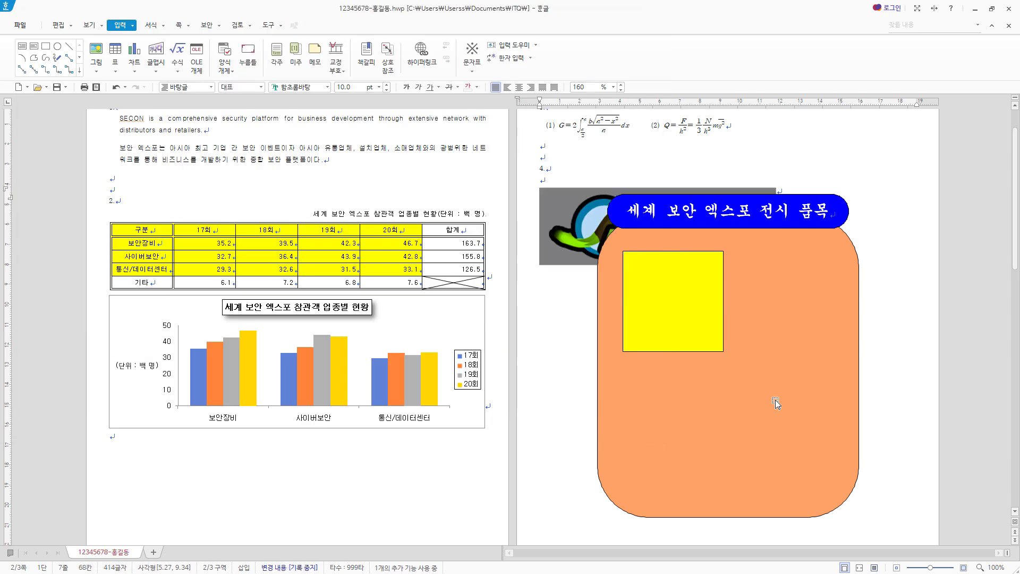
Step: Set the inserted logo's width to 40 mm and height to 30 mm, and place it in front of the text
{"action": "left_click", "coordinate": [560, 214]}
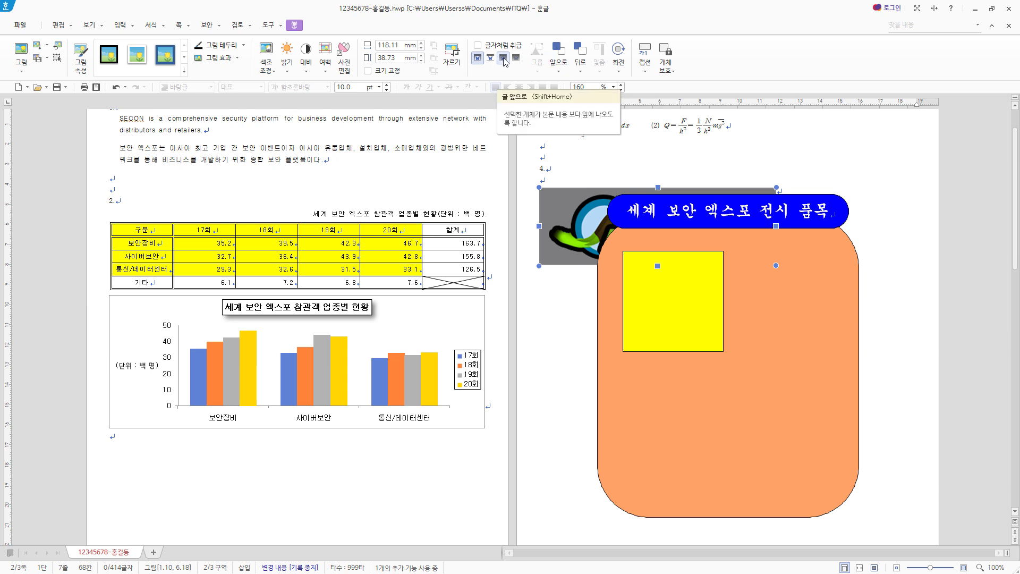
{"action": "left_click", "coordinate": [619, 73]}
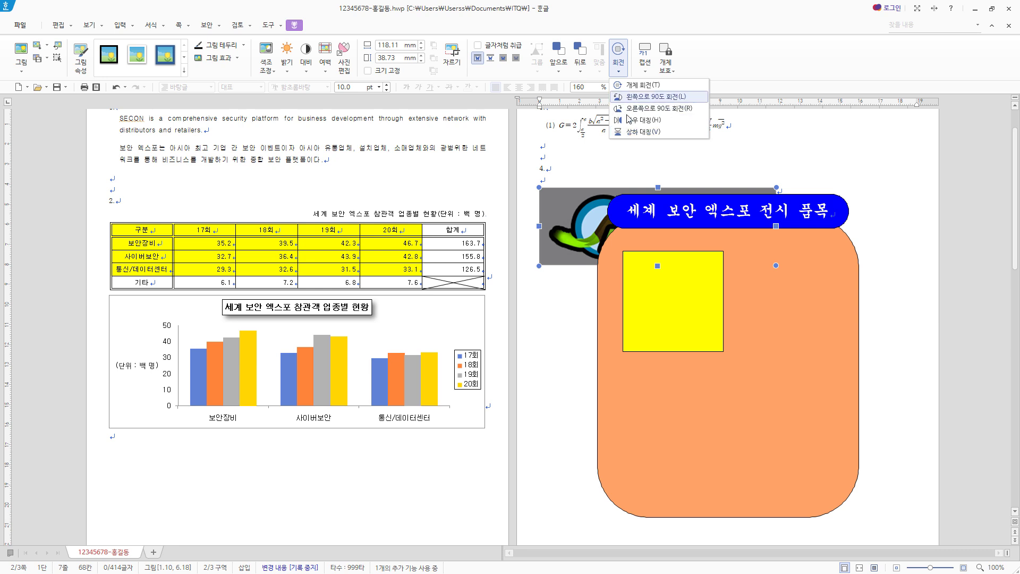
{"action": "left_click", "coordinate": [629, 17]}
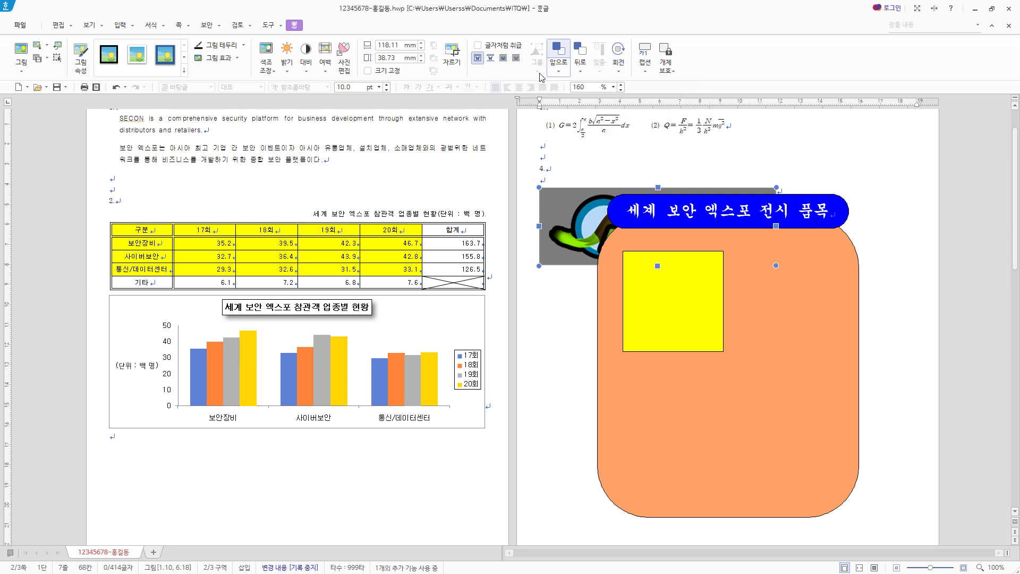
{"action": "double_click", "coordinate": [582, 230]}
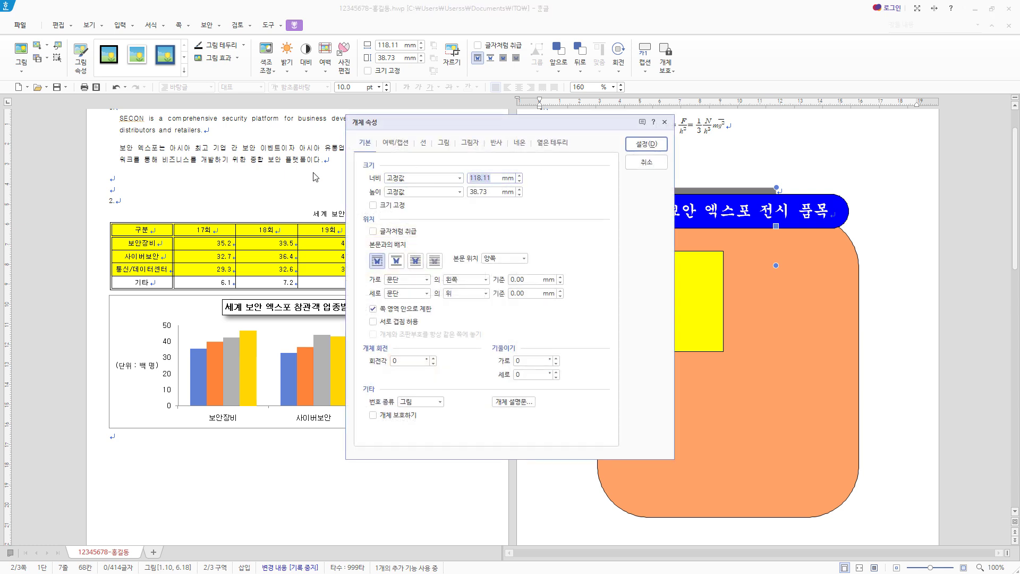
{"action": "type", "text": "40"}
{"action": "key", "text": "Tab"}
{"action": "type", "text": "30"}
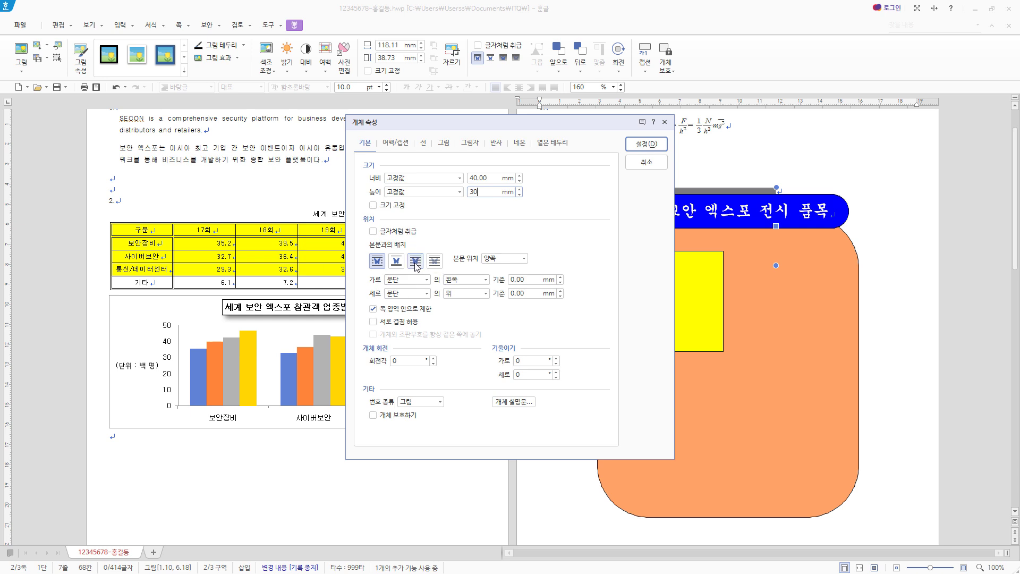
{"action": "left_click", "coordinate": [416, 260]}
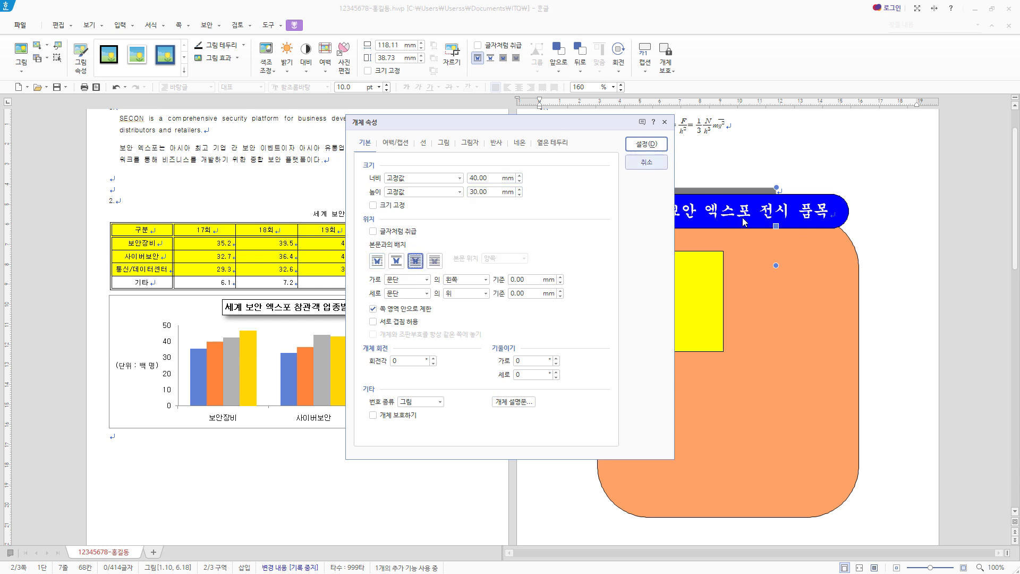
Step: Apply the grayscale (회색조) picture effect to the logo and move it to the middle of the yellow square
{"action": "left_click", "coordinate": [443, 144]}
{"action": "left_click", "coordinate": [429, 182]}
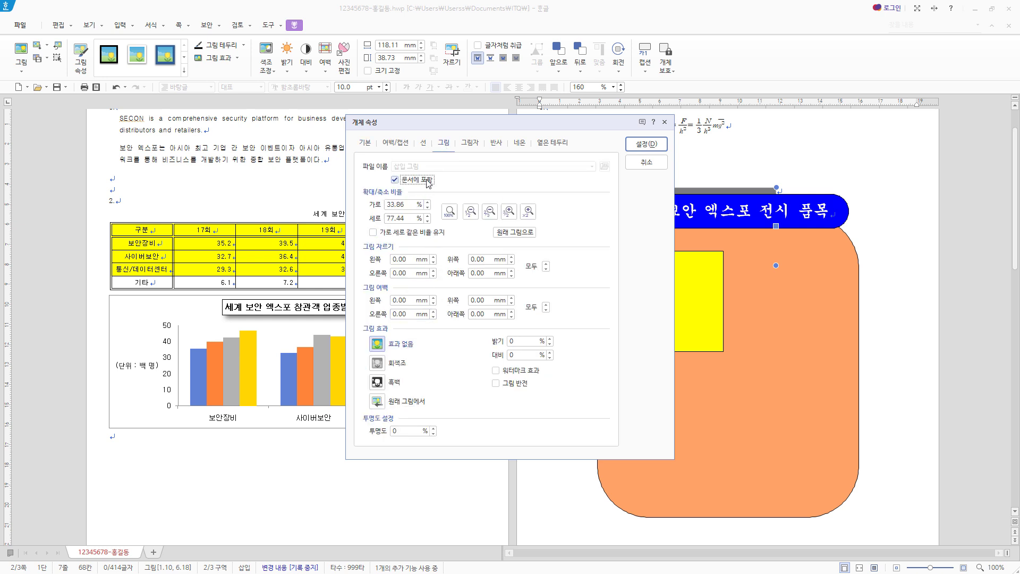
{"action": "left_click", "coordinate": [402, 367]}
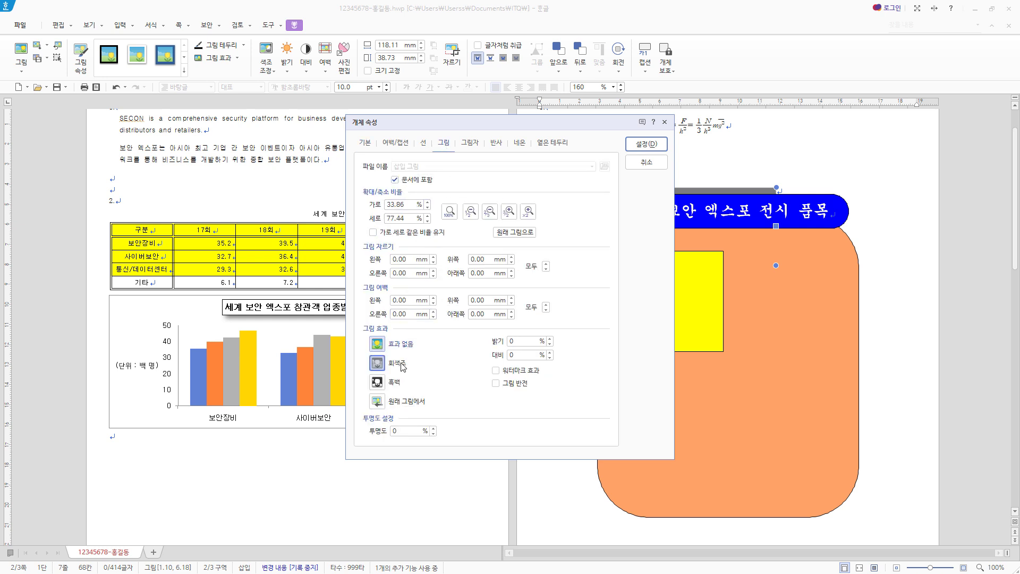
{"action": "left_click", "coordinate": [653, 148]}
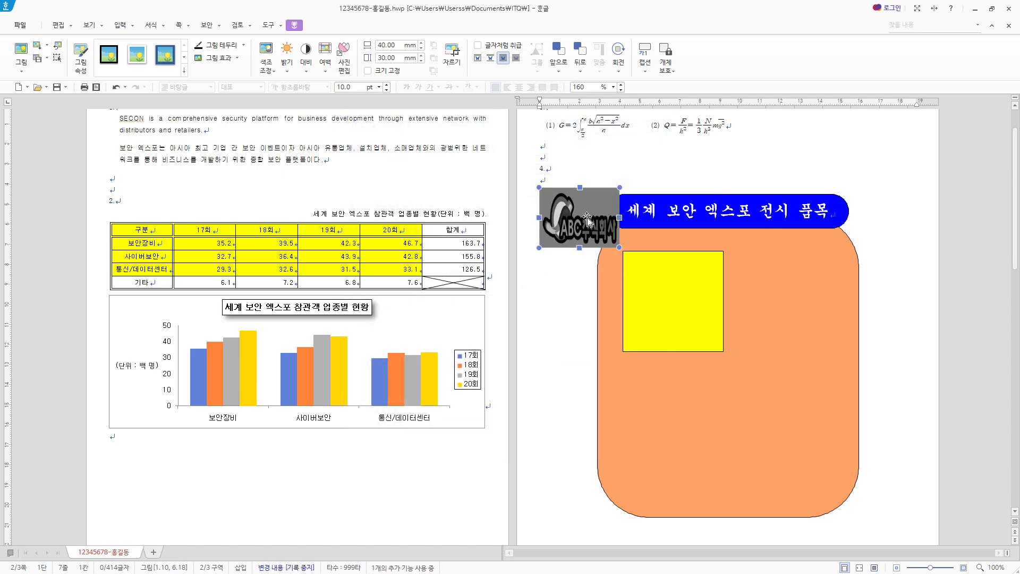
{"action": "left_click_drag", "start_coordinate": [578, 231], "coordinate": [682, 306]}
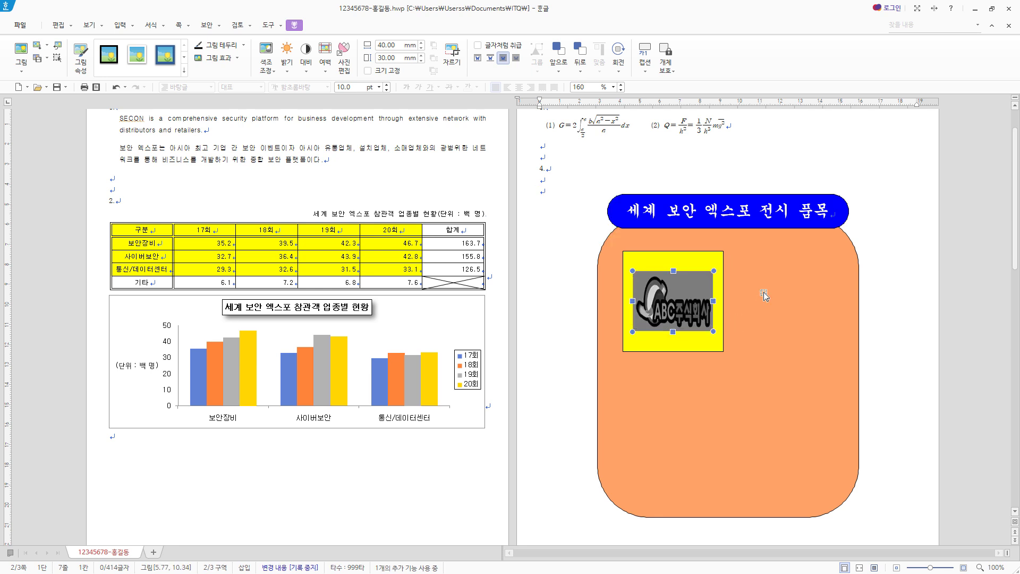
Step: Start a WordArt (글맵시) with the text 사회안전시스템 and give it the hexagon shape
{"action": "left_click", "coordinate": [121, 25]}
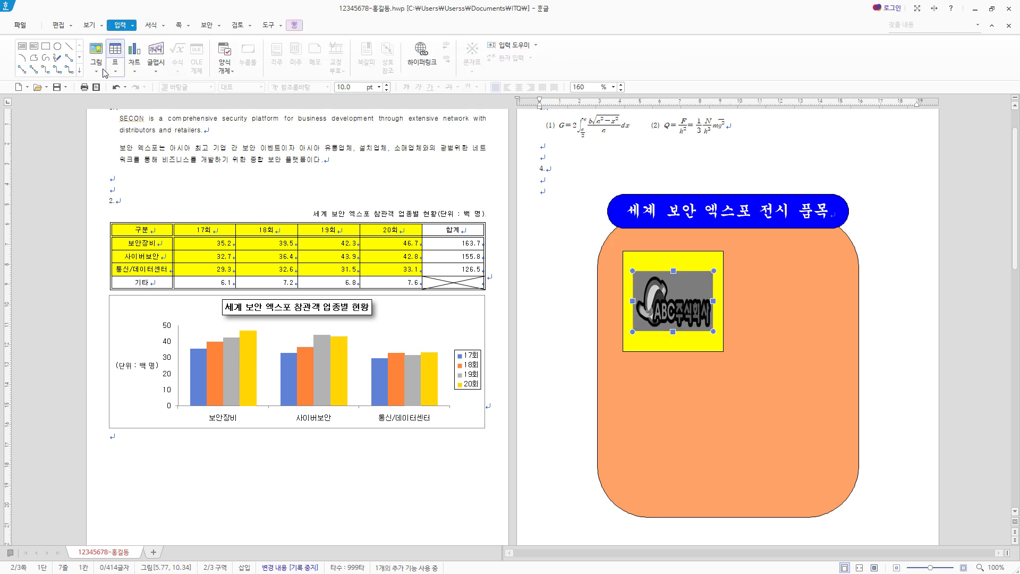
{"action": "left_click", "coordinate": [159, 53]}
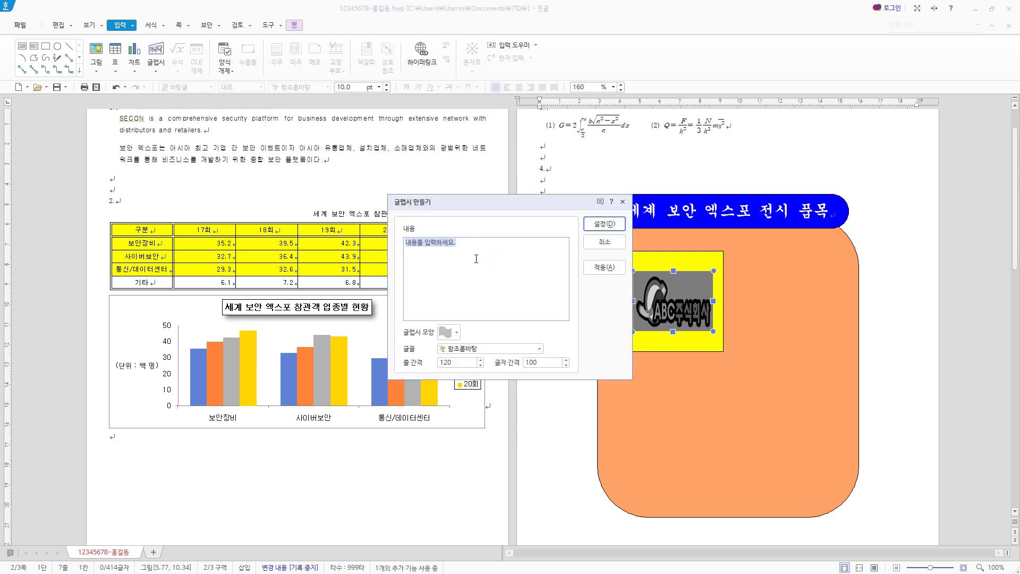
{"action": "type", "text": "사회안전시스템"}
{"action": "left_click", "coordinate": [458, 333]}
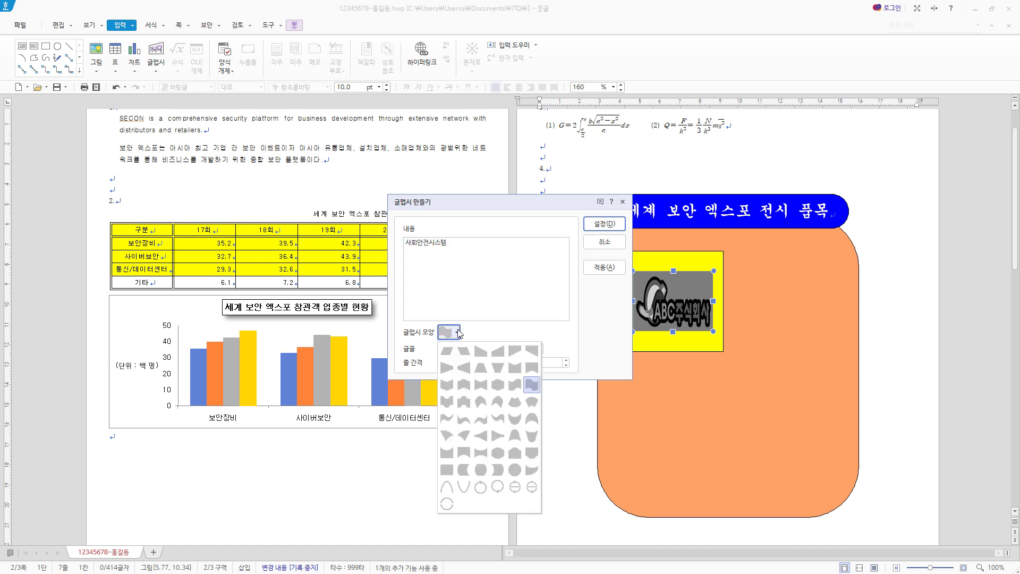
{"action": "left_click", "coordinate": [498, 384]}
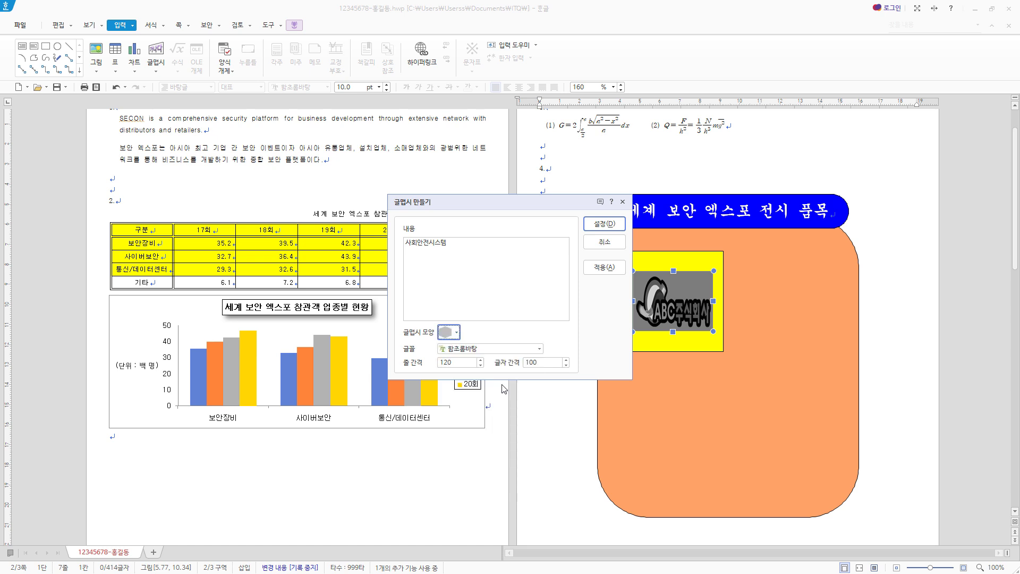
Step: Set the WordArt's font to 돋움 and insert it into the document
{"action": "left_click", "coordinate": [539, 349]}
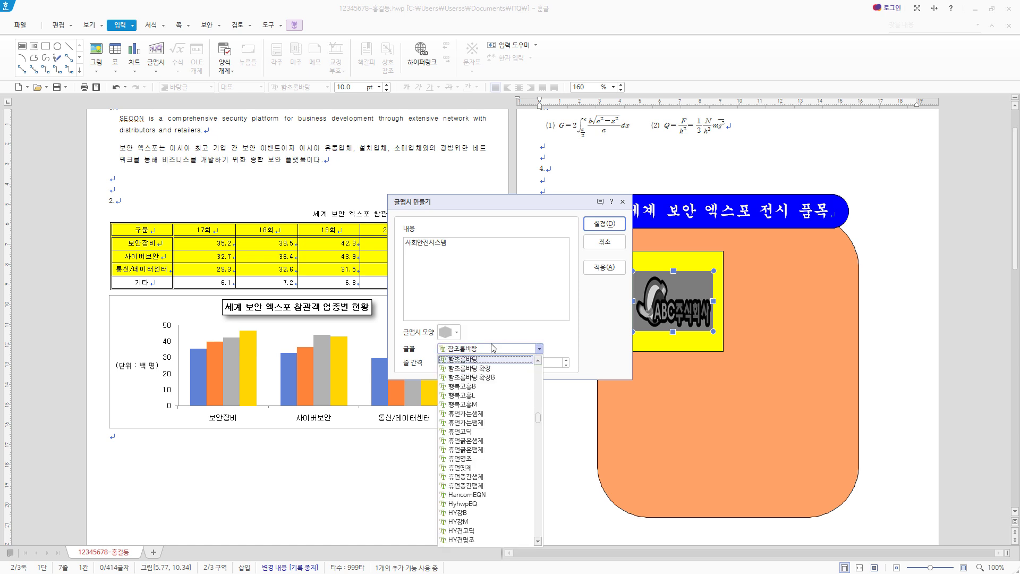
{"action": "scroll", "coordinate": [539, 424], "scroll_direction": "up", "scroll_amount": 1}
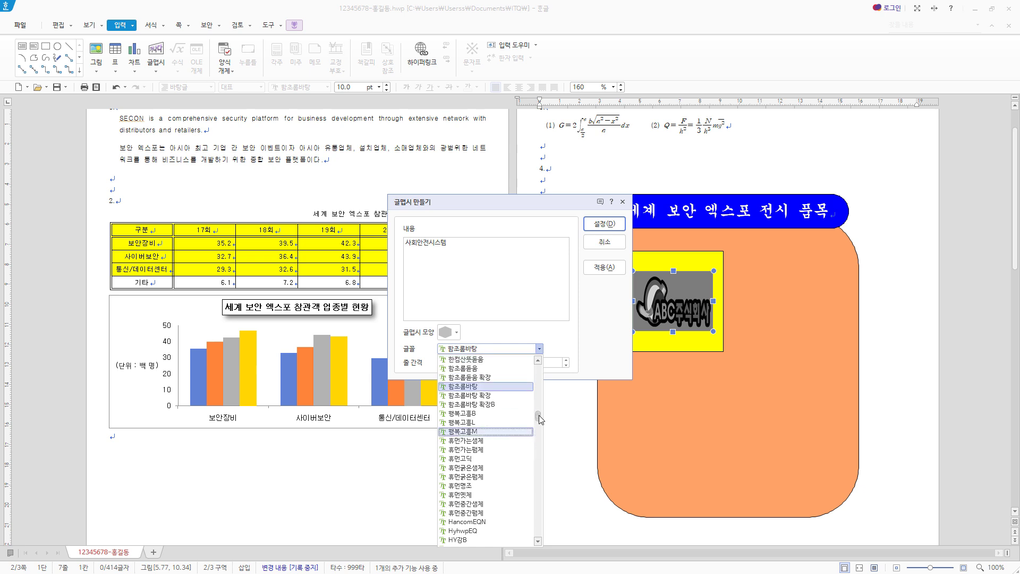
{"action": "left_click_drag", "start_coordinate": [540, 419], "coordinate": [541, 366]}
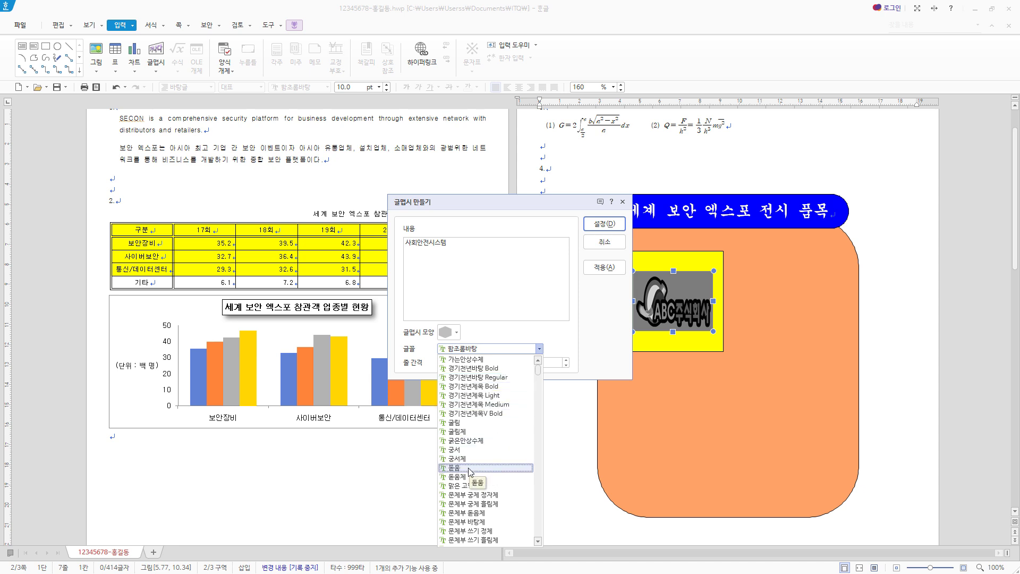
{"action": "key", "text": "Escape"}
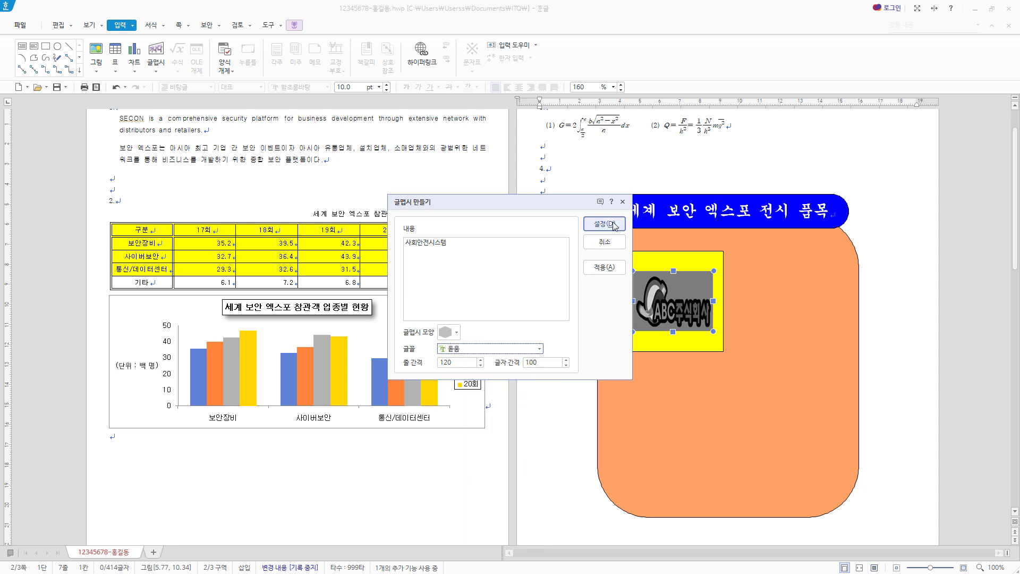
{"action": "left_click", "coordinate": [604, 224]}
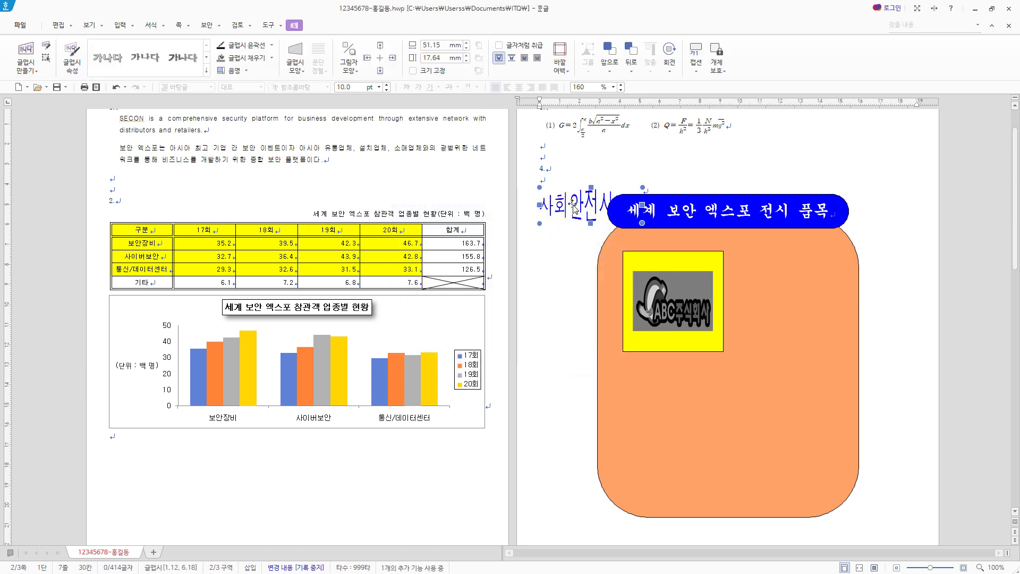
Step: Set the WordArt's width to 50 mm and height to 35 mm, and place it in front of the text
{"action": "double_click", "coordinate": [575, 204]}
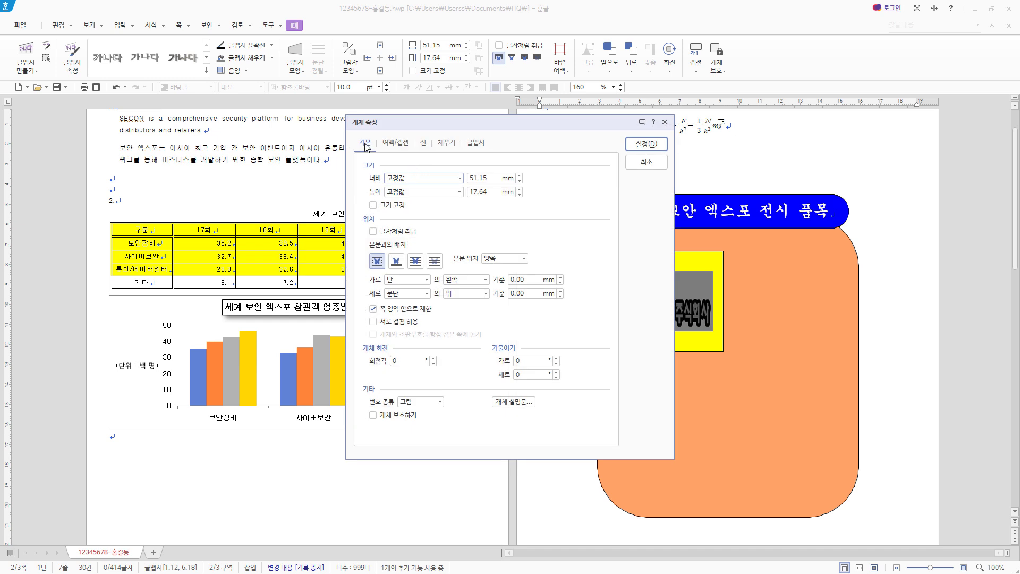
{"action": "key", "text": "Tab"}
{"action": "type", "text": "50"}
{"action": "key", "text": "Tab"}
{"action": "key", "text": "Tab"}
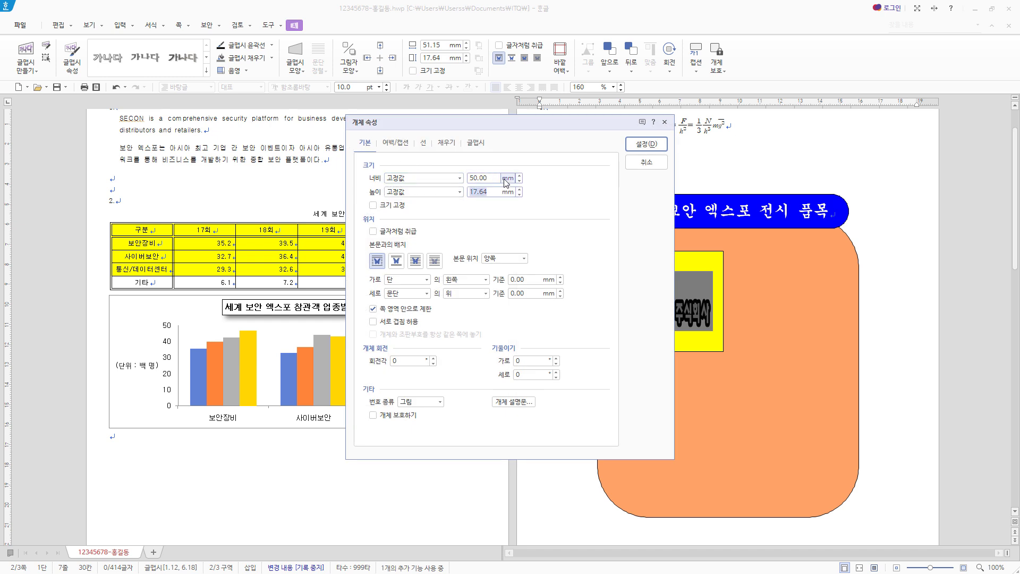
{"action": "type", "text": "35"}
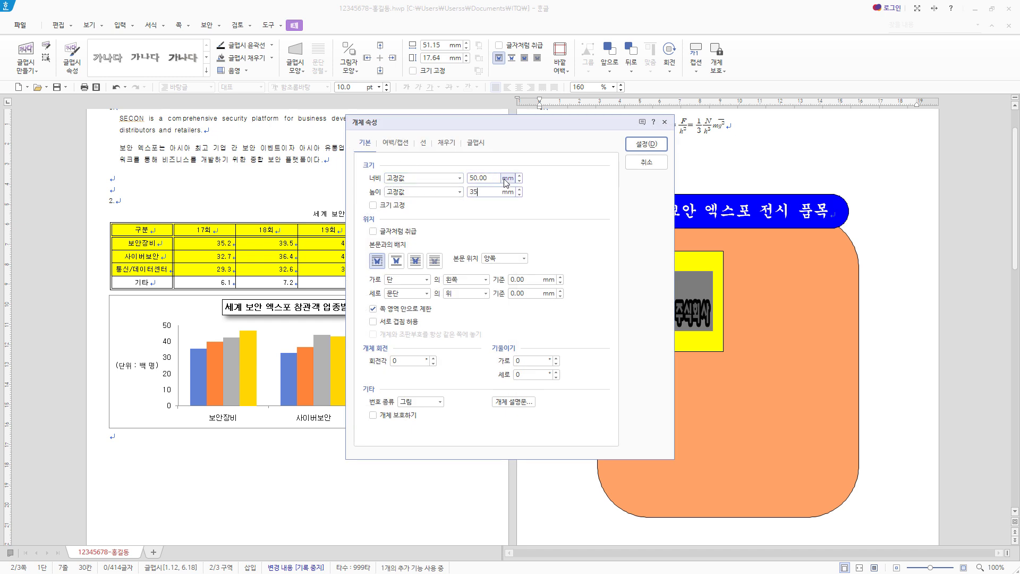
{"action": "left_click", "coordinate": [416, 261]}
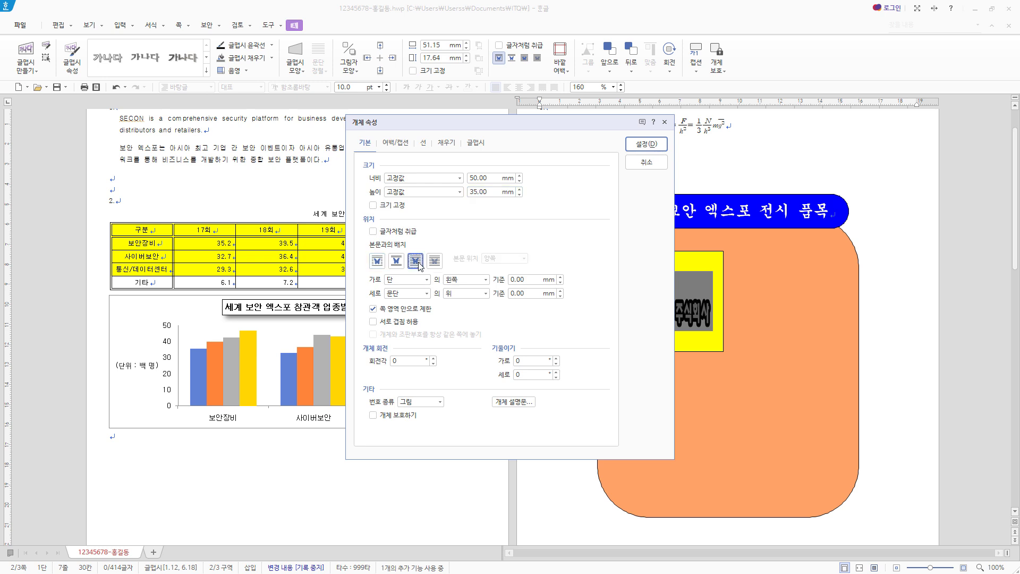
Step: Apply a solid blue fill to the WordArt and move it onto the orange shape, just right of the yellow square
{"action": "left_click", "coordinate": [446, 143]}
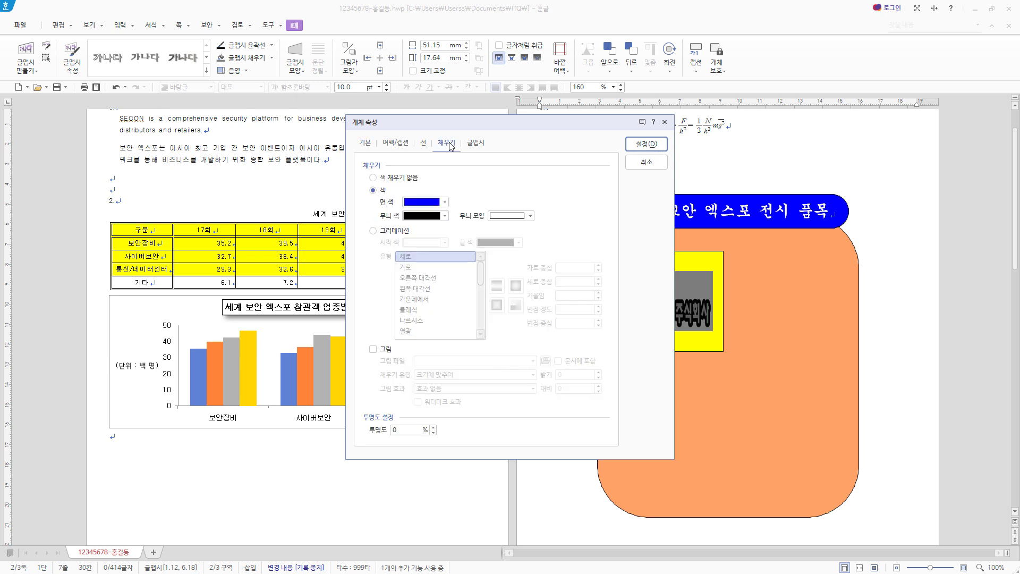
{"action": "left_click_drag", "start_coordinate": [535, 122], "coordinate": [492, 128]}
{"action": "left_click", "coordinate": [350, 204]}
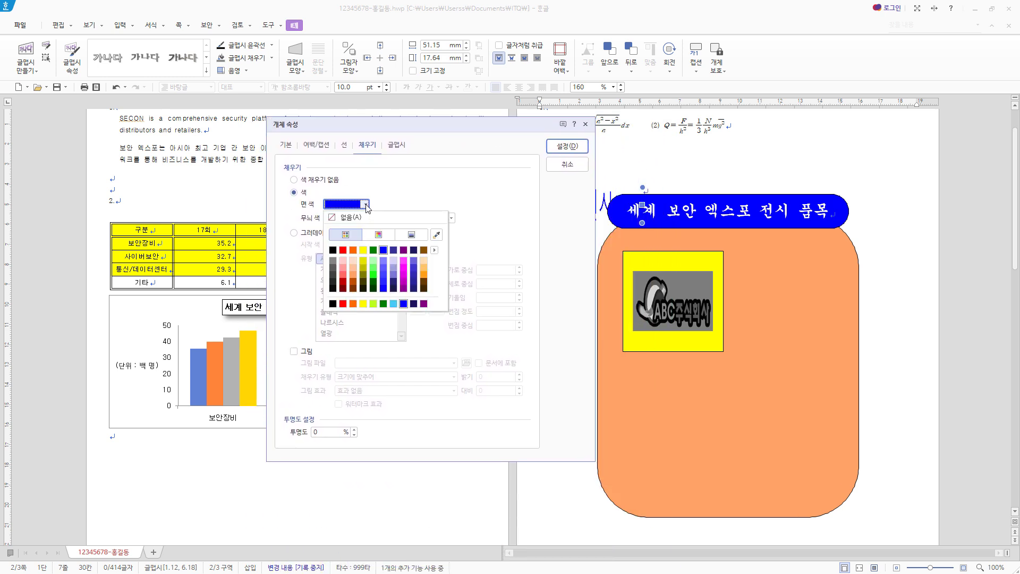
{"action": "left_click", "coordinate": [386, 252]}
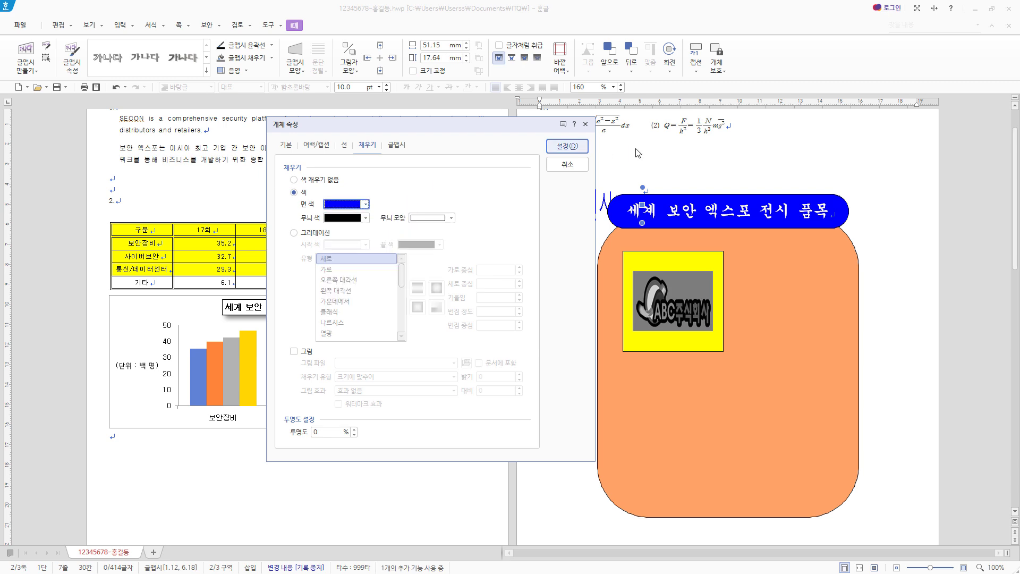
{"action": "left_click", "coordinate": [578, 146]}
{"action": "left_click_drag", "start_coordinate": [584, 229], "coordinate": [788, 302]}
{"action": "key", "text": "Left"}
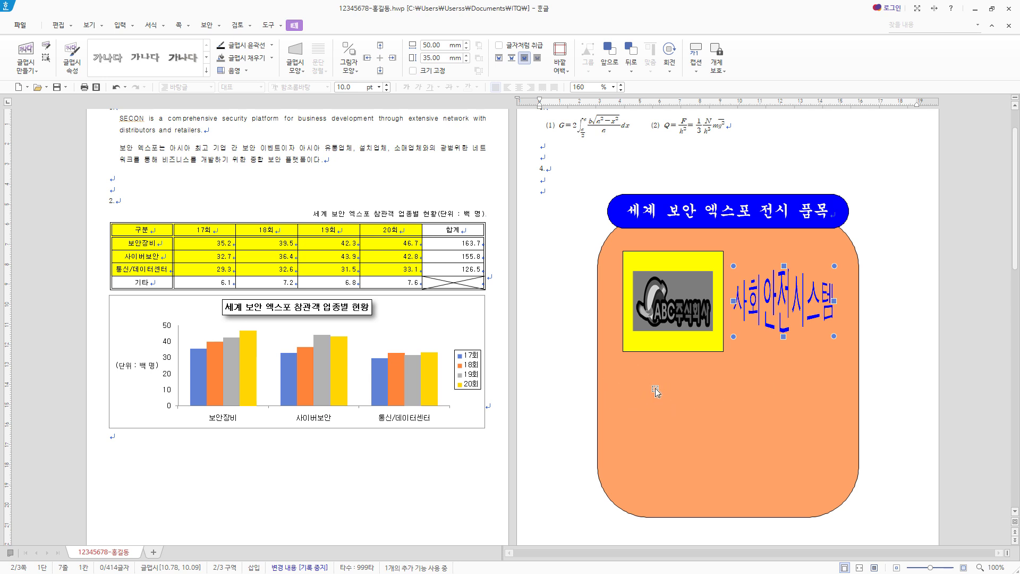
Step: Draw a rectangle about 16 mm wide and 12 mm high on the orange shape, below the yellow square
{"action": "left_click", "coordinate": [94, 26]}
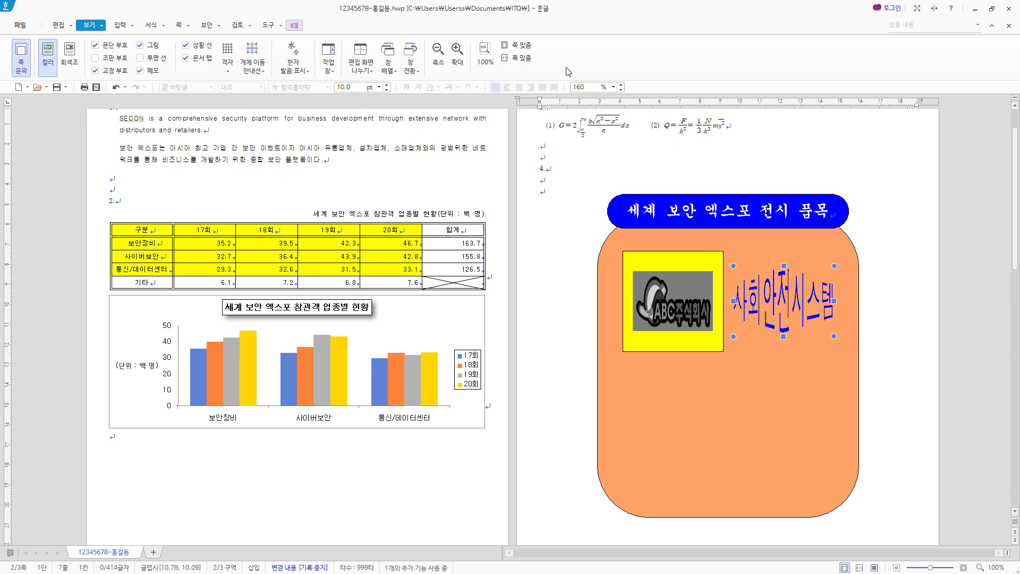
{"action": "left_click", "coordinate": [528, 59]}
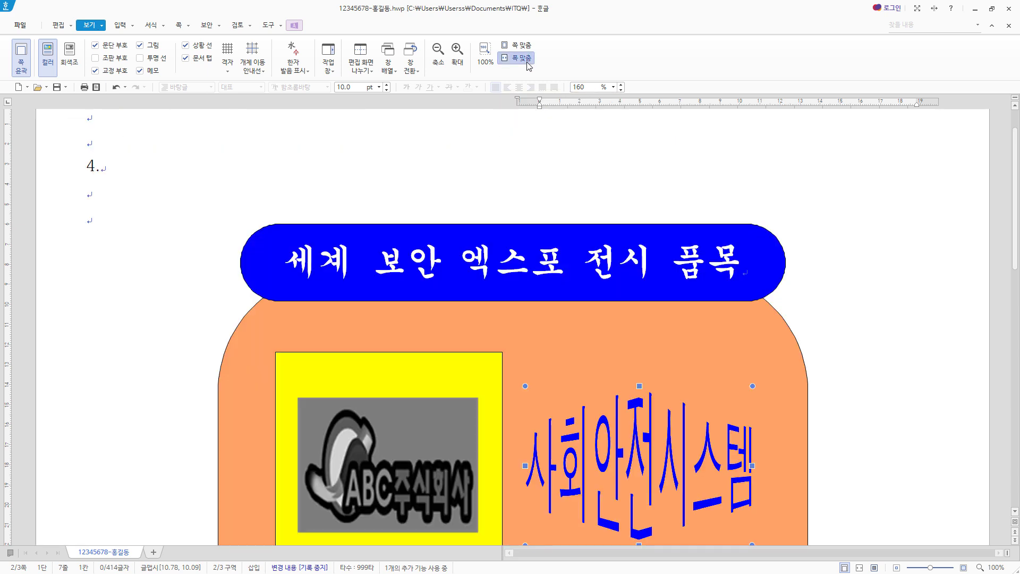
{"action": "scroll", "coordinate": [768, 371], "scroll_direction": "down", "scroll_amount": 8}
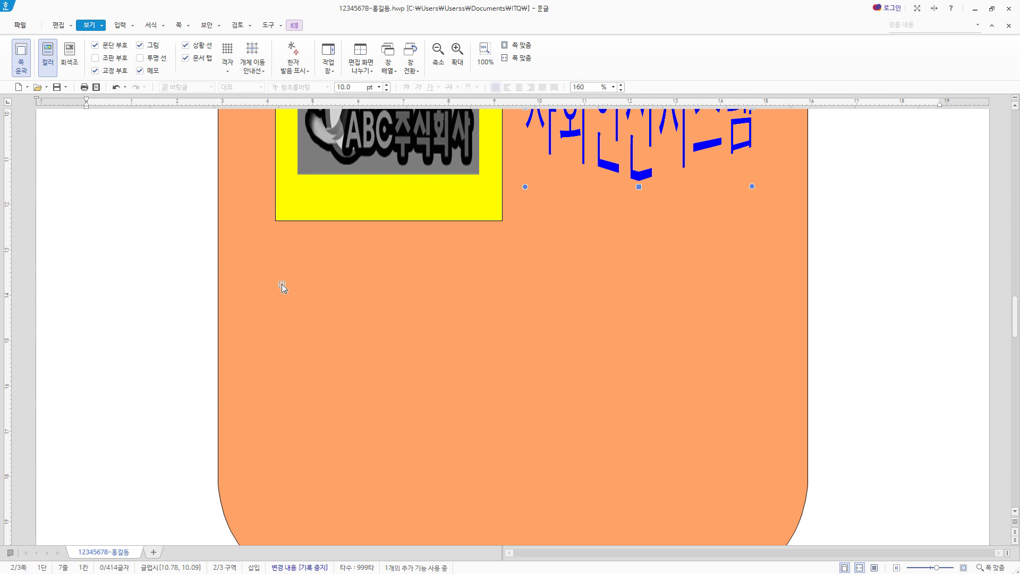
{"action": "left_click", "coordinate": [120, 25]}
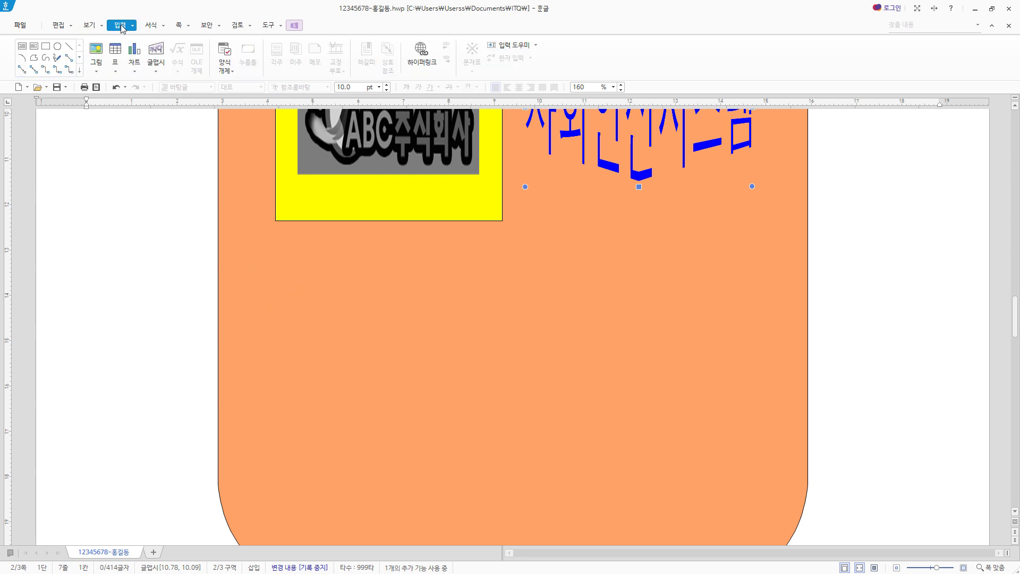
{"action": "left_click", "coordinate": [49, 48]}
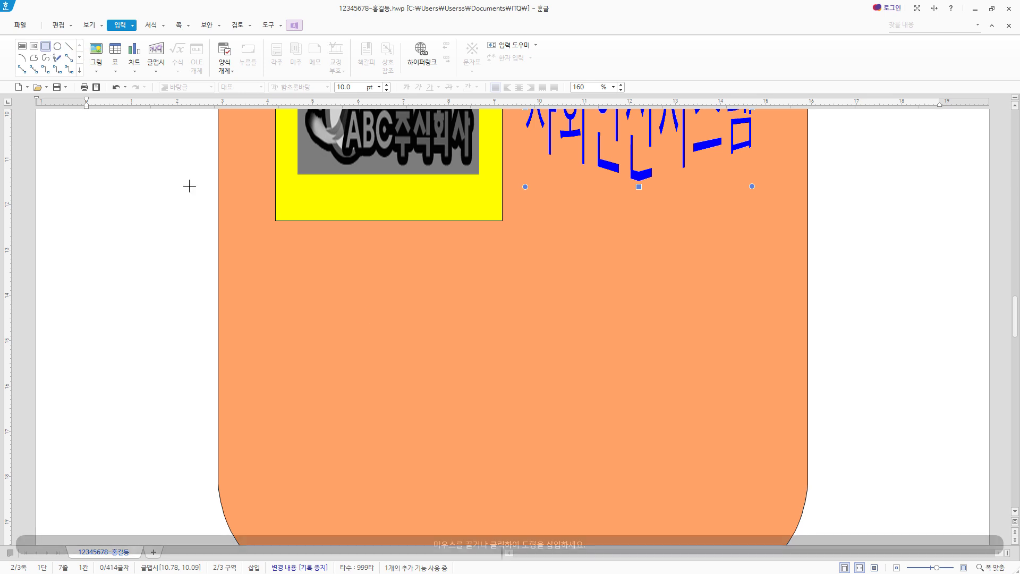
{"action": "left_click_drag", "start_coordinate": [280, 260], "coordinate": [353, 314]}
Step: Set the new rectangle's width to 13 mm and height to 15 mm
{"action": "key", "text": "p"}
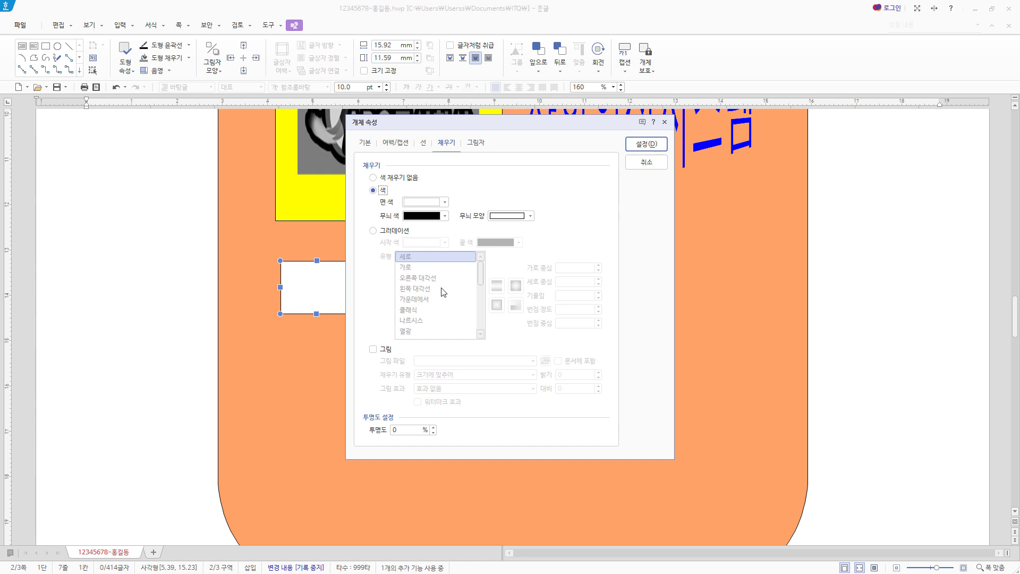
{"action": "left_click", "coordinate": [367, 144]}
{"action": "type", "text": "13"}
{"action": "key", "text": "Tab"}
{"action": "type", "text": "15"}
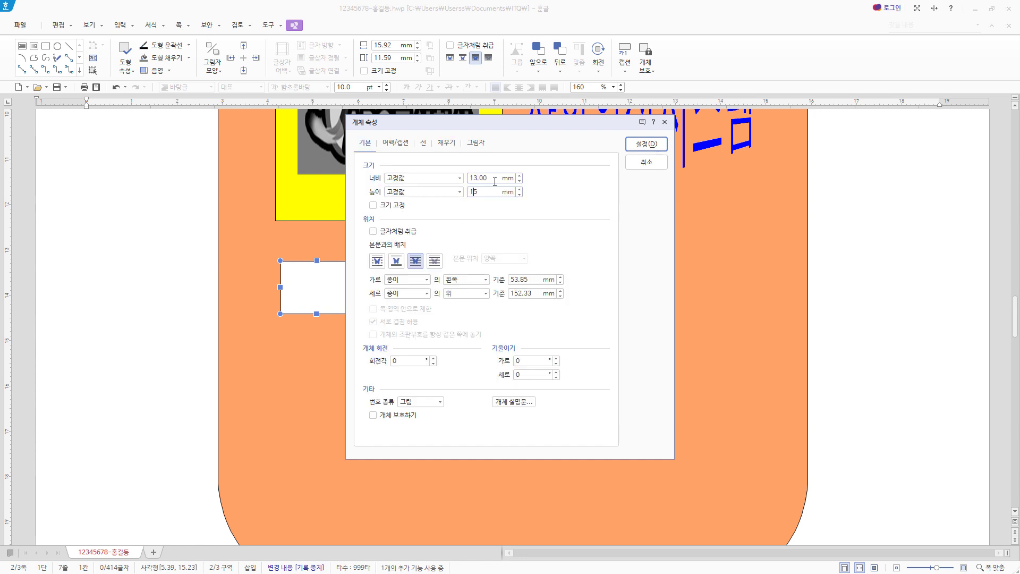
Step: Give the small rectangle rounded corners (둥근 모양) and fill it with purple (보라) 35% lighter
{"action": "left_click", "coordinate": [422, 145]}
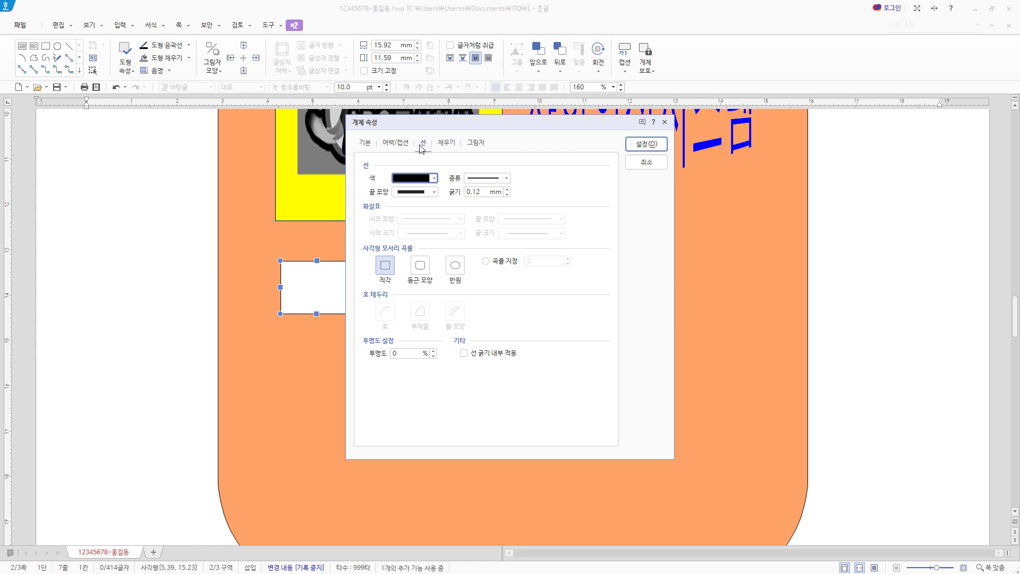
{"action": "left_click", "coordinate": [422, 270]}
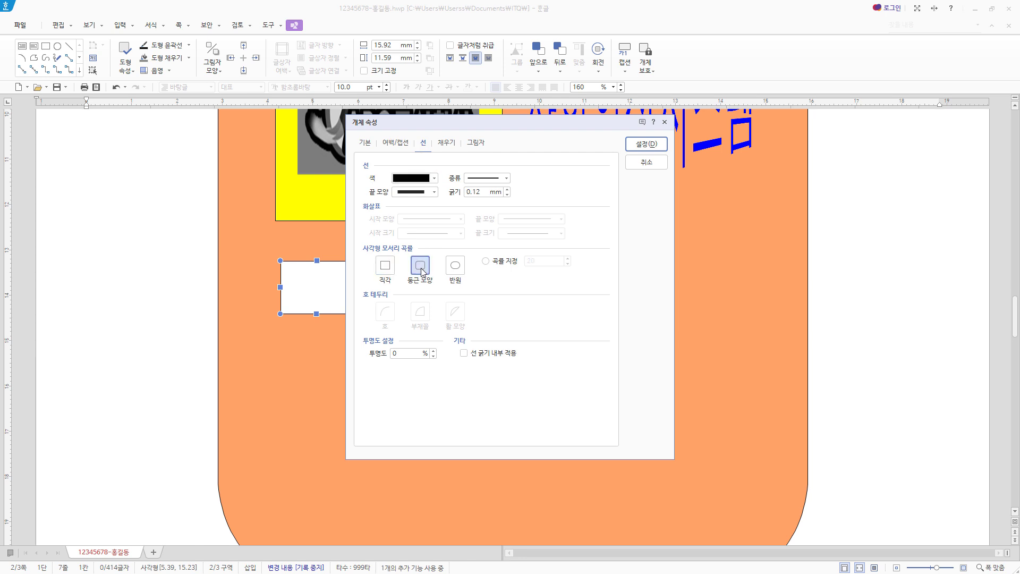
{"action": "left_click", "coordinate": [451, 145]}
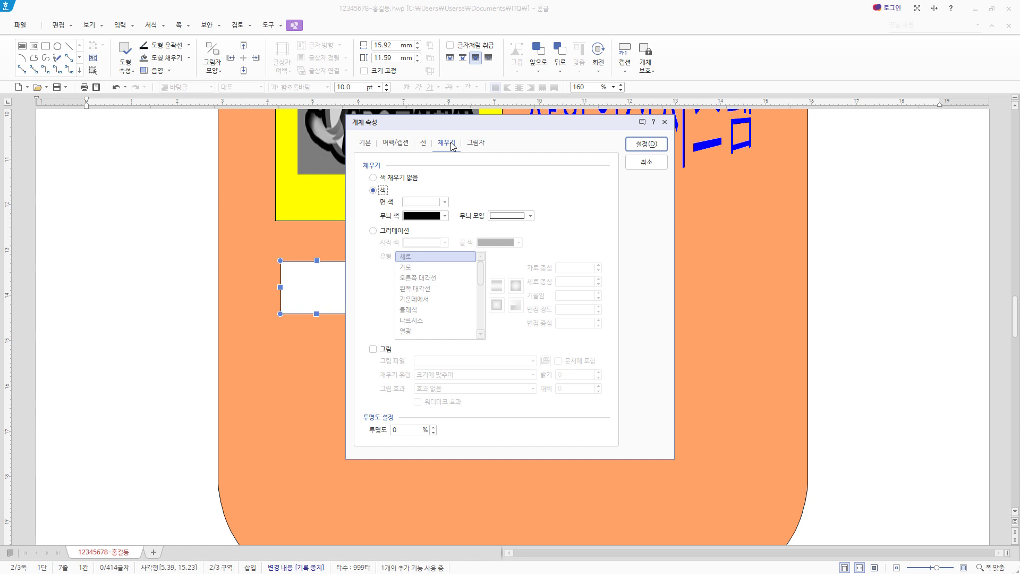
{"action": "left_click", "coordinate": [441, 202]}
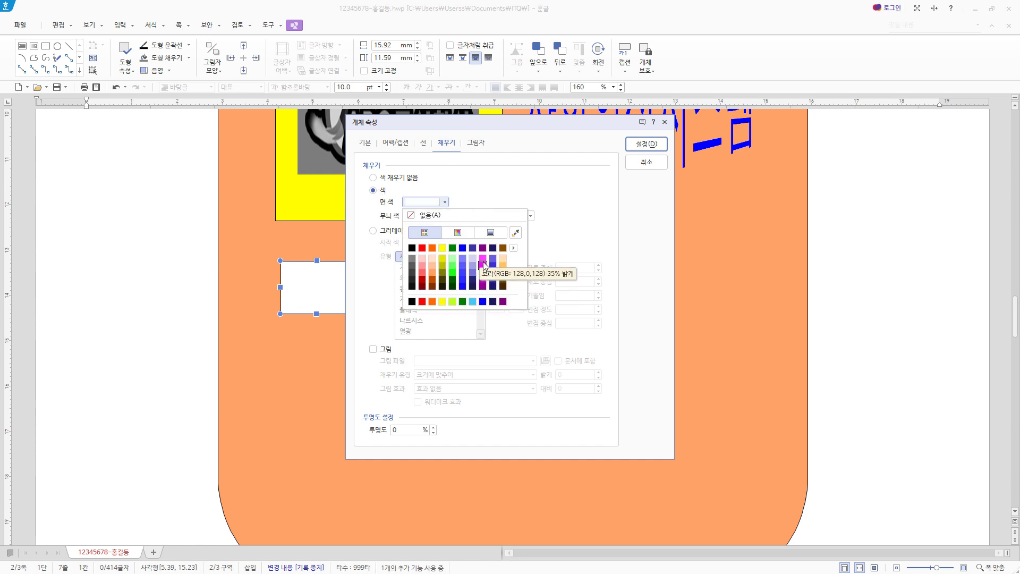
{"action": "left_click", "coordinate": [483, 264]}
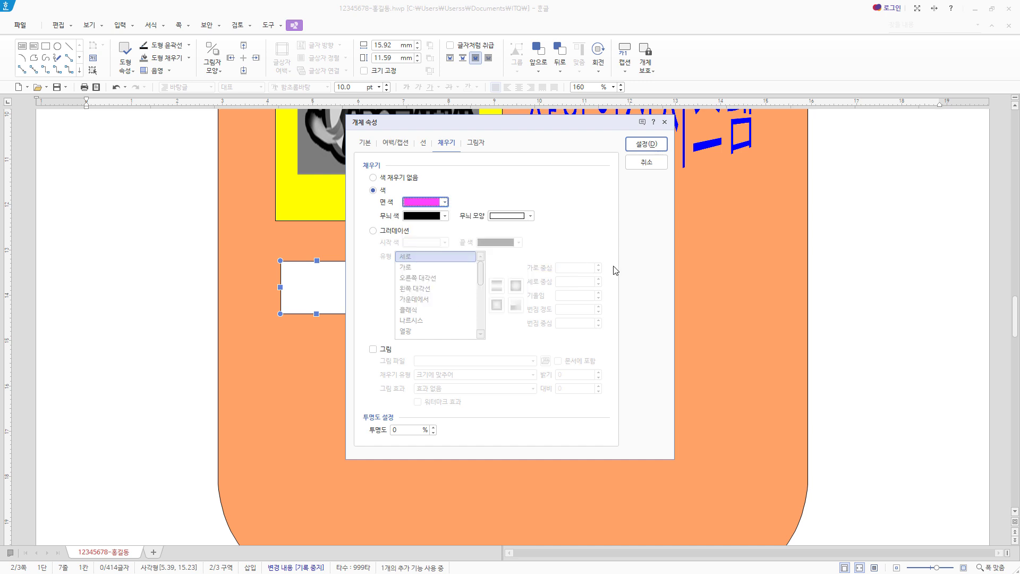
{"action": "left_click", "coordinate": [656, 150]}
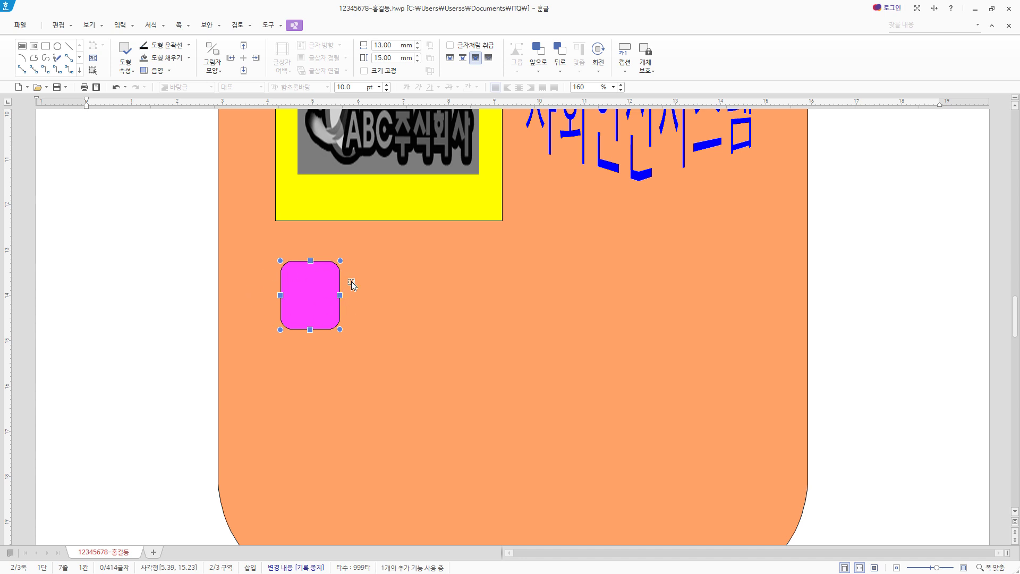
Step: Draw a text box about 13 mm wide and 11 mm high over the pink shape's left edge, containing 가
{"action": "left_click", "coordinate": [22, 46]}
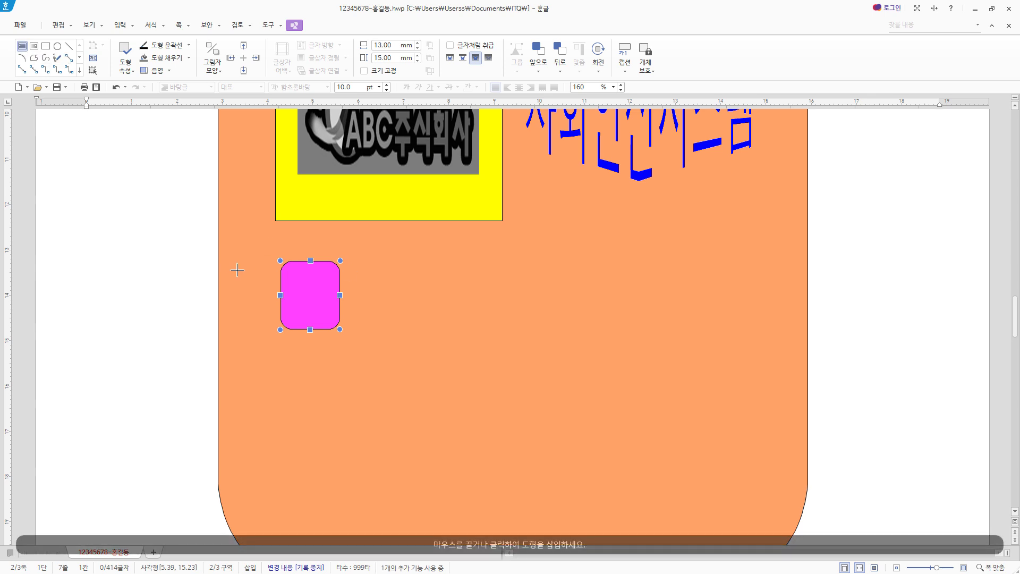
{"action": "left_click_drag", "start_coordinate": [236, 270], "coordinate": [296, 318]}
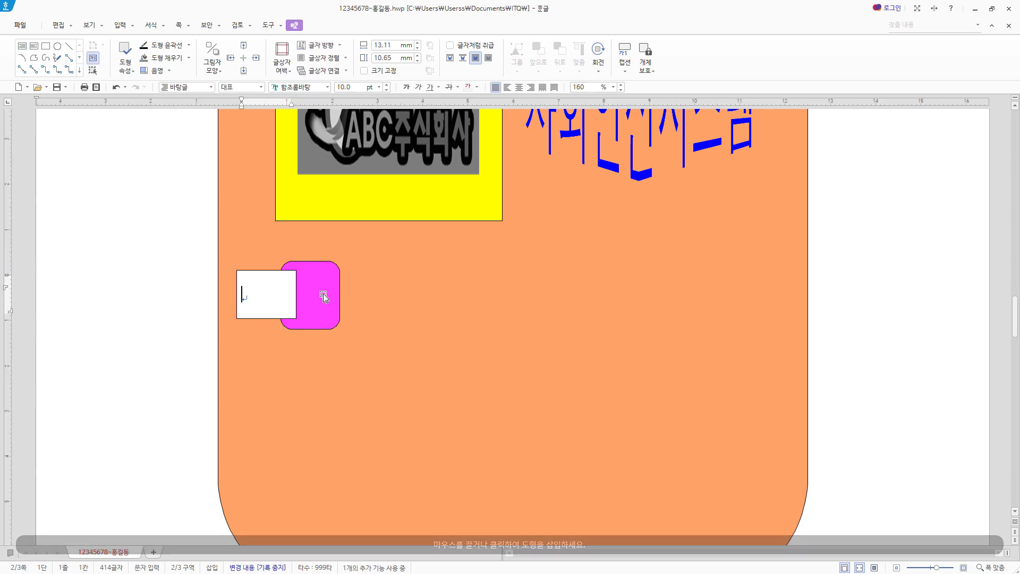
{"action": "type", "text": "가"}
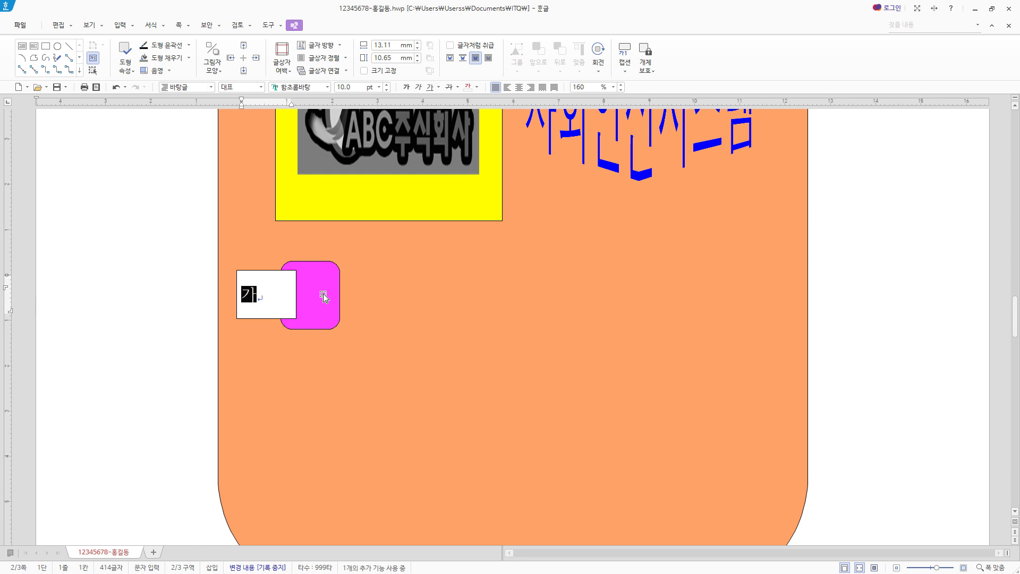
Step: Format the 가 text box with the 궁서 font at 20 pt and centre its text
{"action": "key", "text": "Escape"}
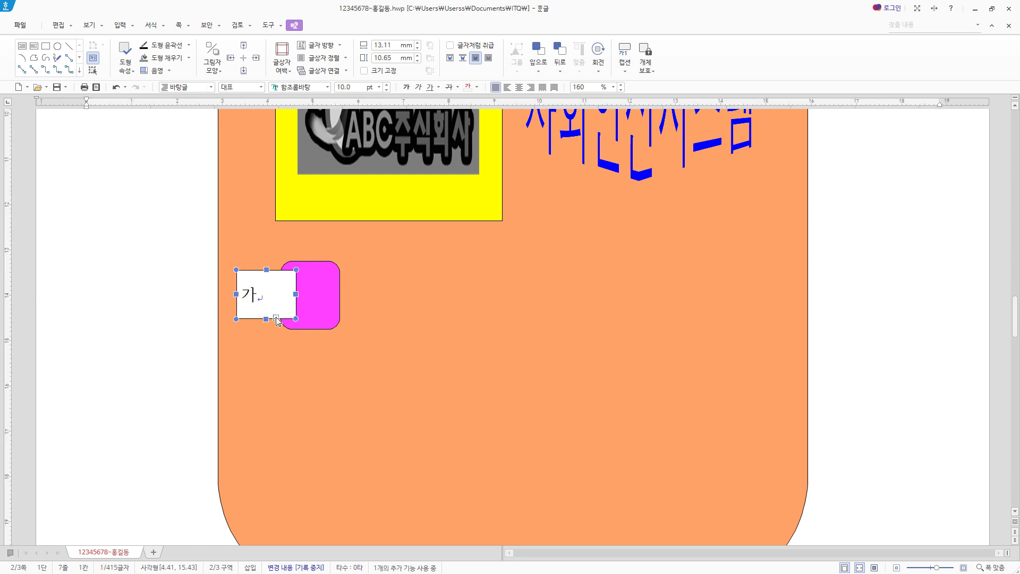
{"action": "left_click", "coordinate": [322, 91]}
{"action": "type", "text": "궁서"}
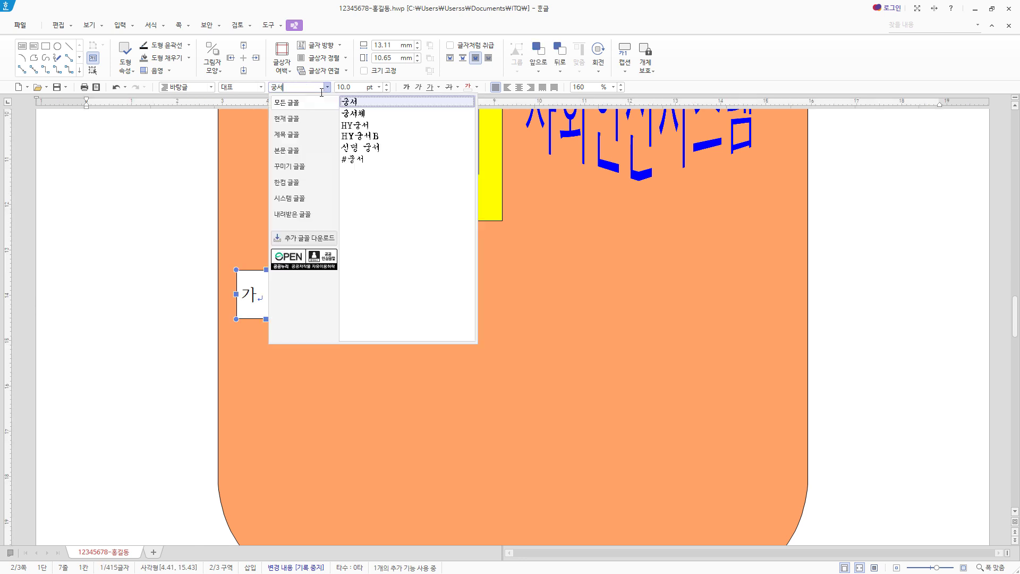
{"action": "key", "text": "Return"}
{"action": "left_click", "coordinate": [356, 87]}
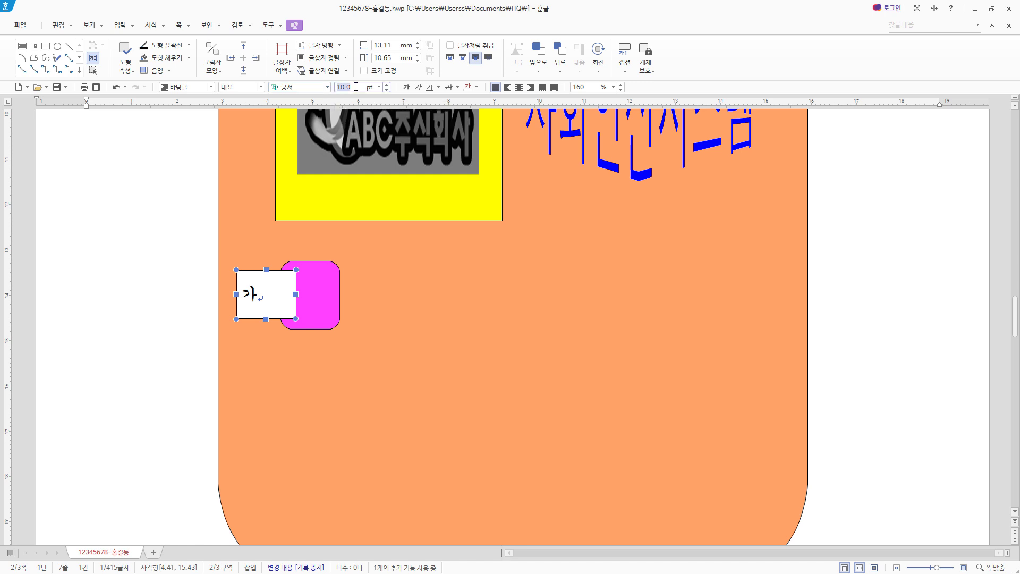
{"action": "type", "text": "20"}
{"action": "key", "text": "Return"}
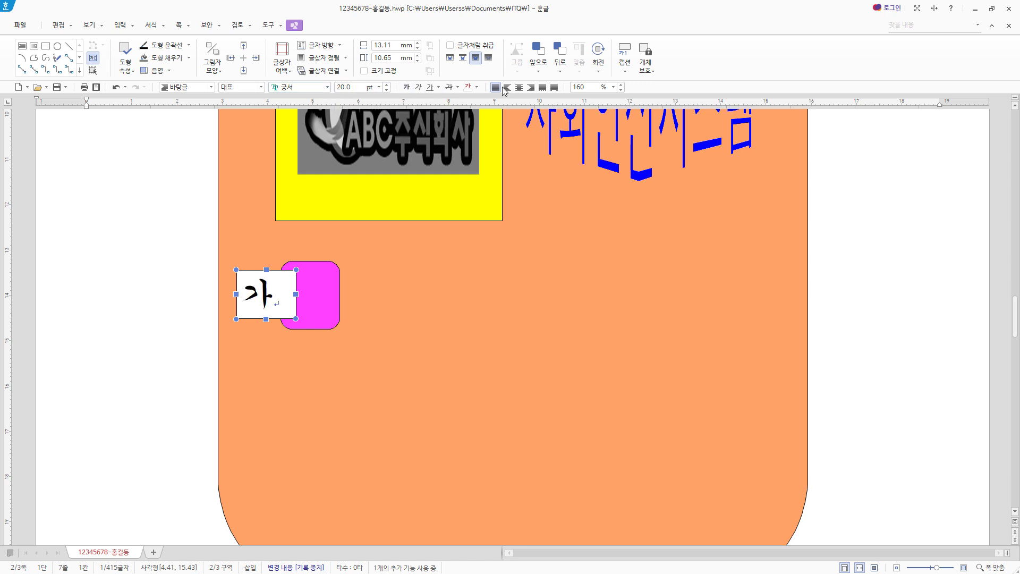
{"action": "left_click", "coordinate": [519, 88]}
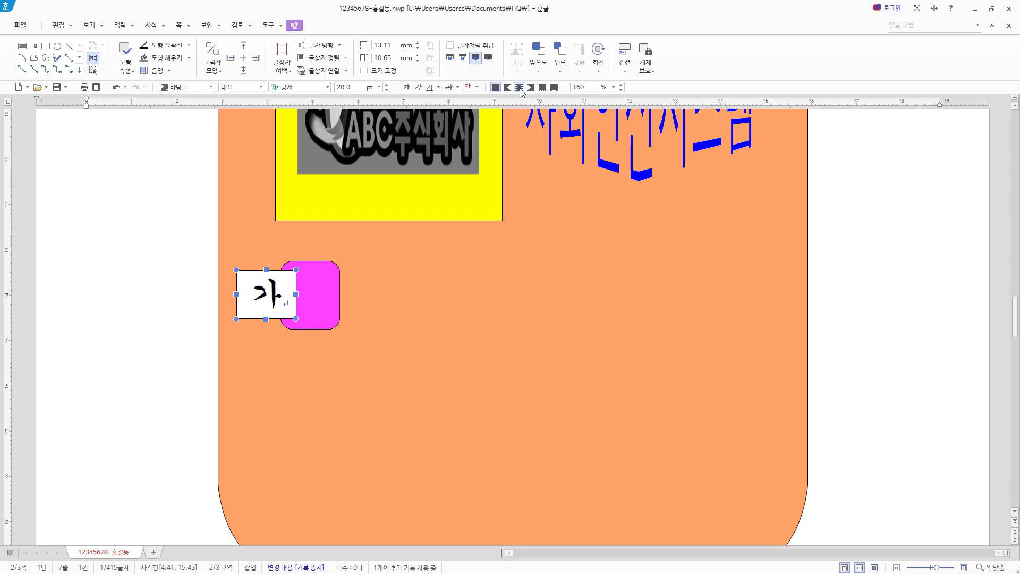
Step: Set the 가 text box to 15 mm wide and 12 mm high, and reposition it and the pink shape so they overlap
{"action": "double_click", "coordinate": [274, 272]}
{"action": "left_click", "coordinate": [371, 146]}
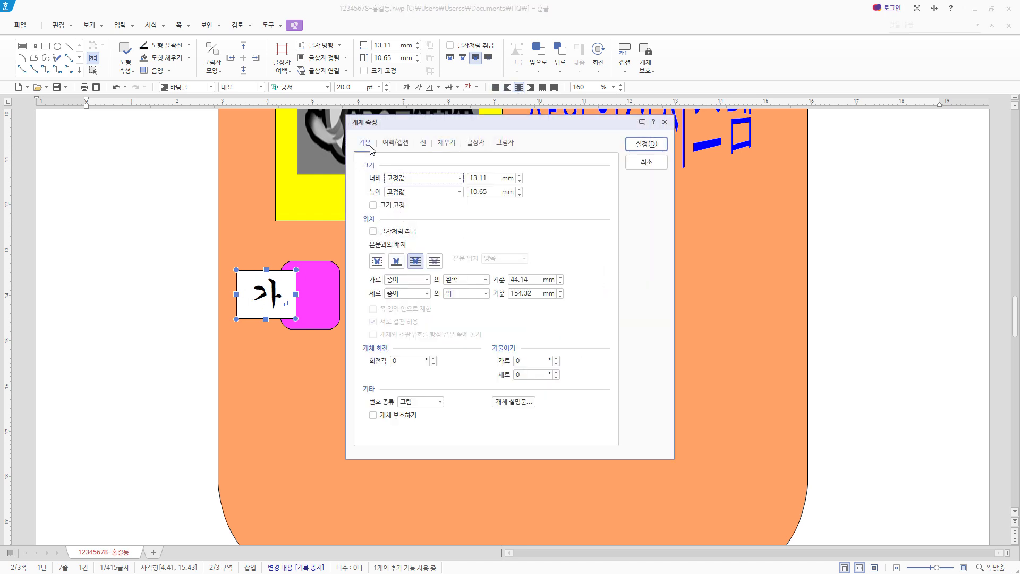
{"action": "key", "text": "Tab"}
{"action": "type", "text": "15"}
{"action": "key", "text": "Tab"}
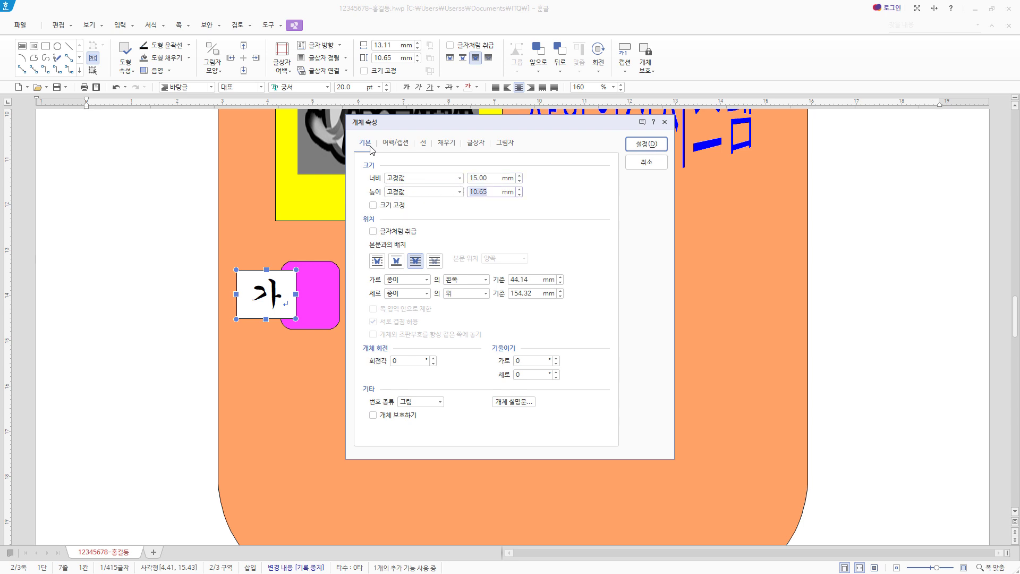
{"action": "type", "text": "12"}
{"action": "left_click", "coordinate": [424, 143]}
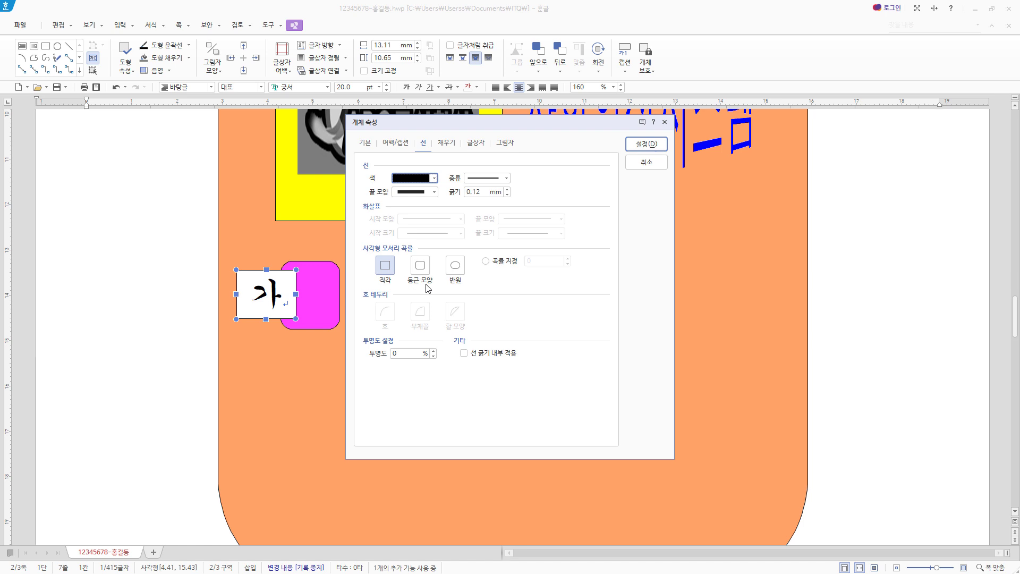
{"action": "left_click", "coordinate": [450, 145]}
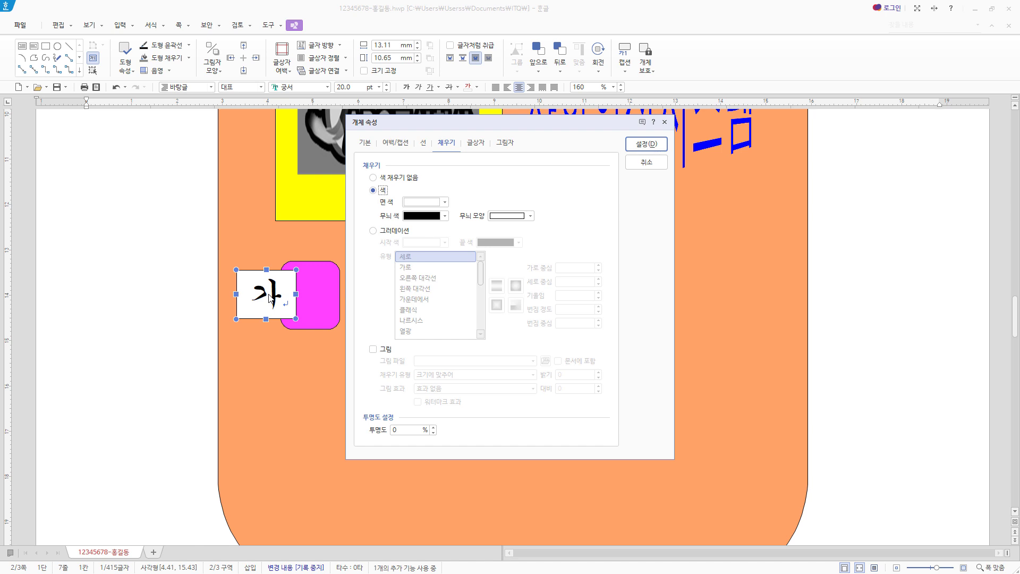
{"action": "left_click", "coordinate": [646, 144]}
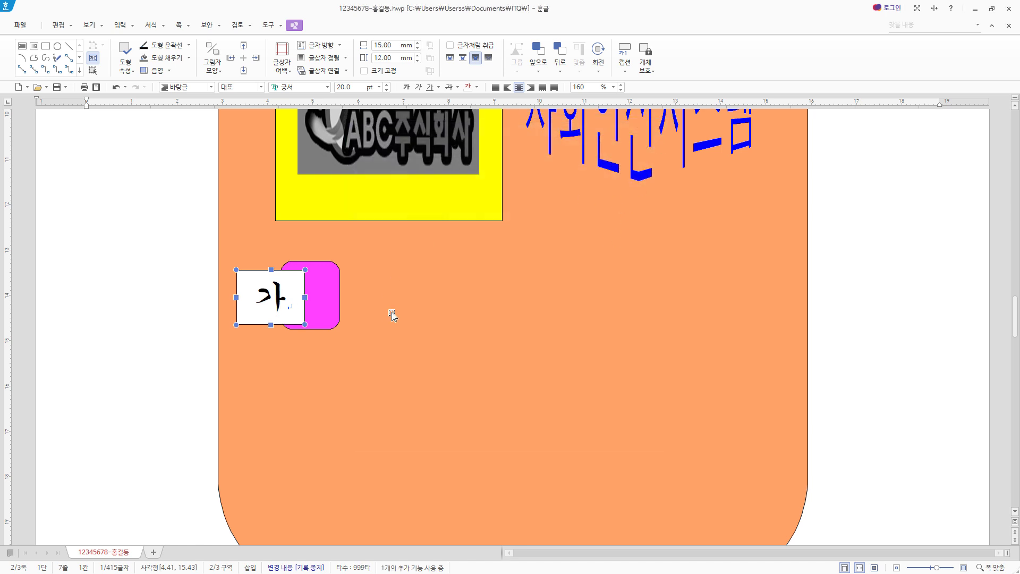
{"action": "left_click", "coordinate": [329, 291]}
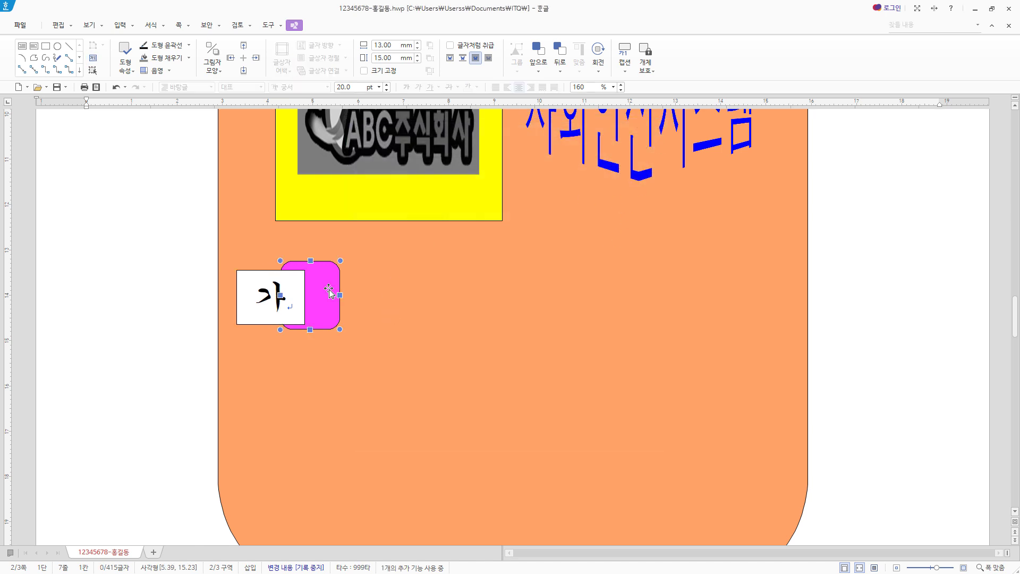
{"action": "left_click", "coordinate": [254, 275]}
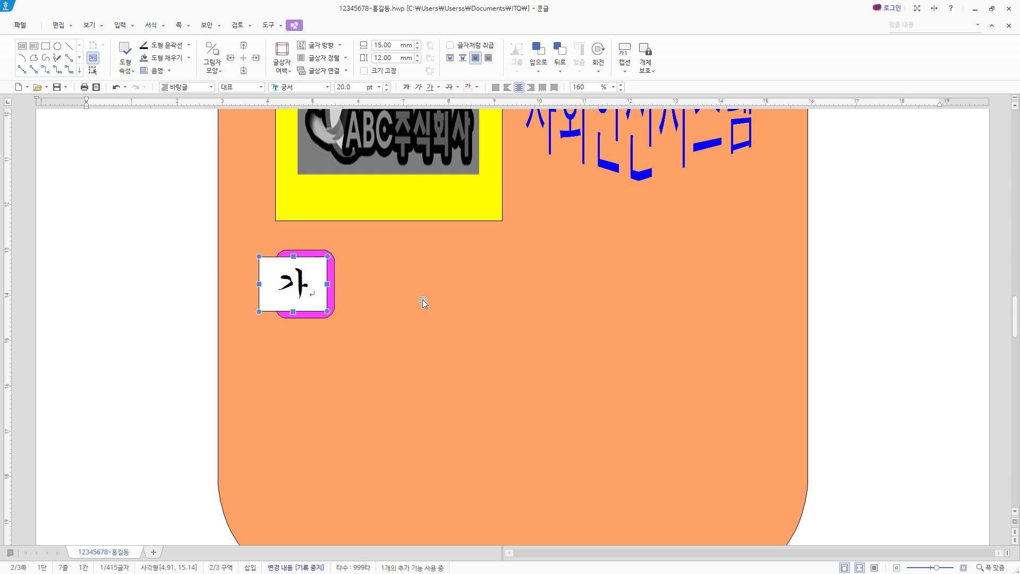
Step: Draw a text box about 92 mm wide and 14 mm high beside the pink shape, containing 영상 보안 솔루션
{"action": "left_click", "coordinate": [22, 46]}
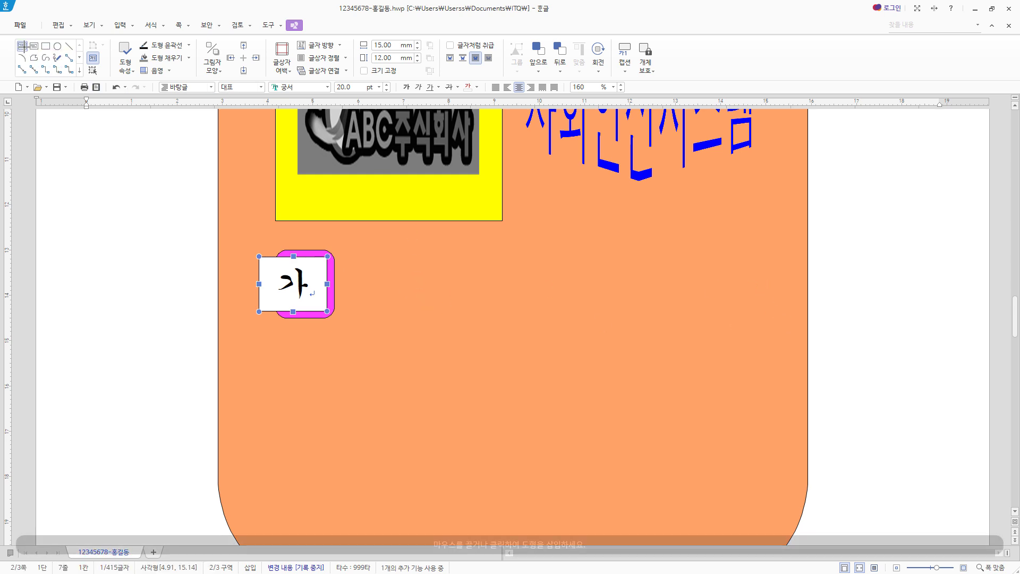
{"action": "left_click_drag", "start_coordinate": [345, 253], "coordinate": [766, 316]}
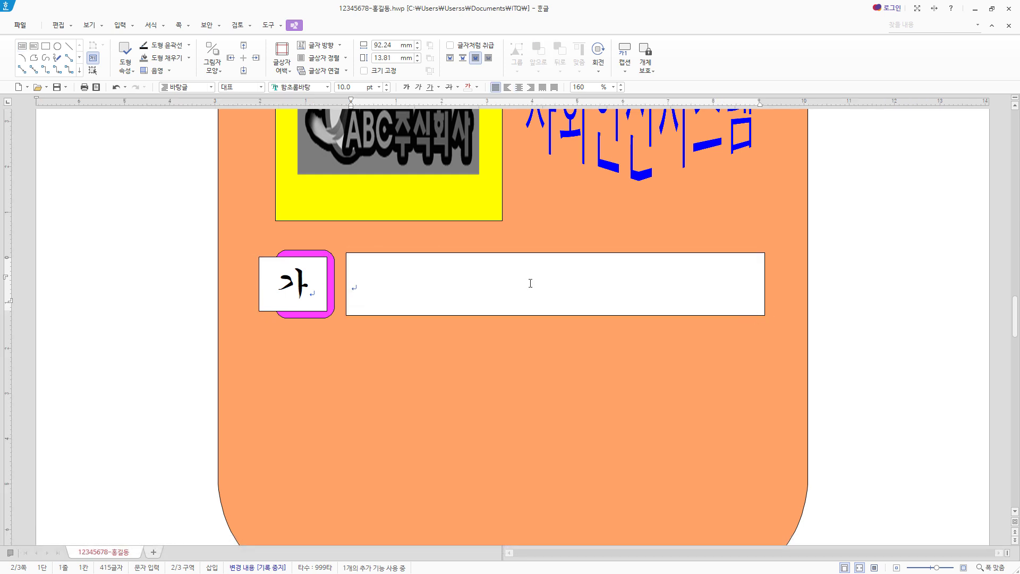
{"action": "type", "text": "영상 보안 솔루션"}
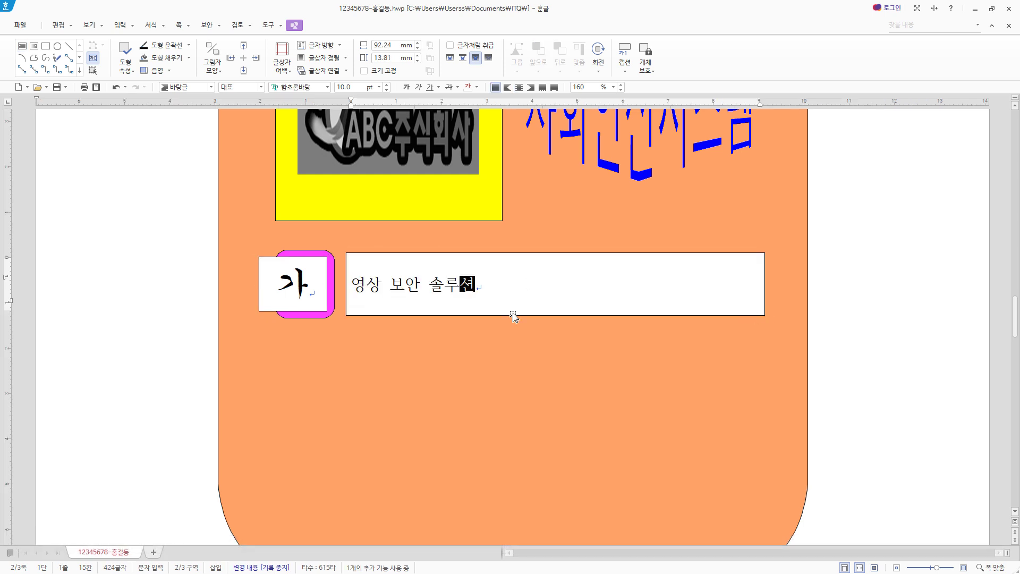
Step: Format the 영상 보안 솔루션 text box with the 굴림 font at 18 pt and centre its text
{"action": "left_click", "coordinate": [513, 315]}
{"action": "left_click", "coordinate": [312, 87]}
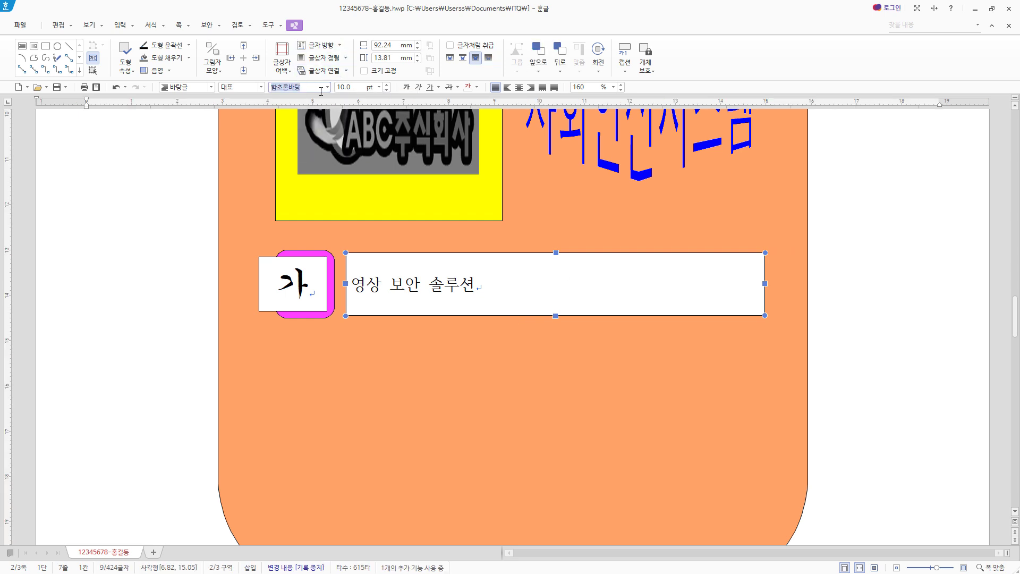
{"action": "type", "text": "굴림"}
{"action": "key", "text": "Return"}
{"action": "left_click", "coordinate": [344, 88]}
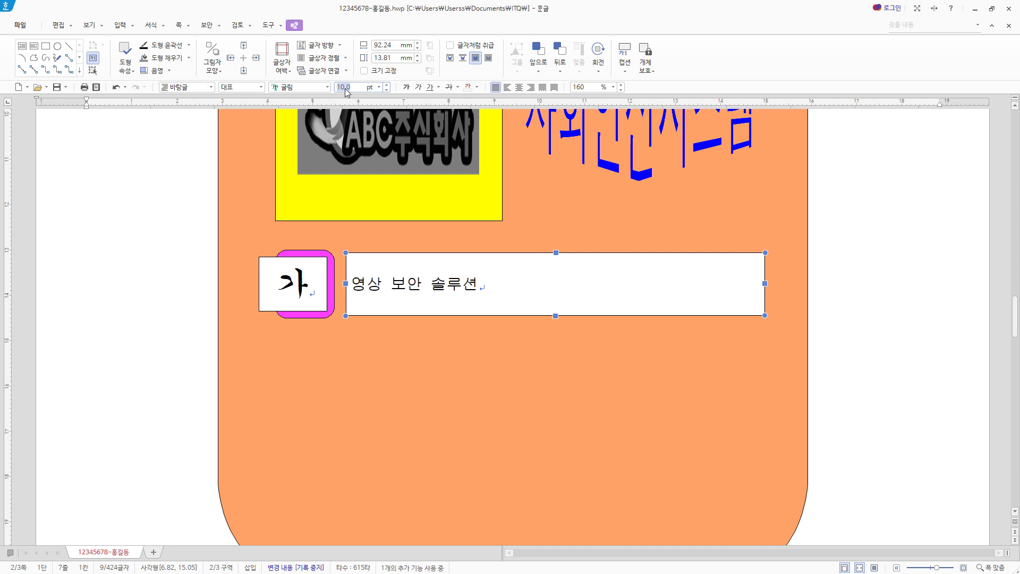
{"action": "type", "text": "18"}
{"action": "key", "text": "Return"}
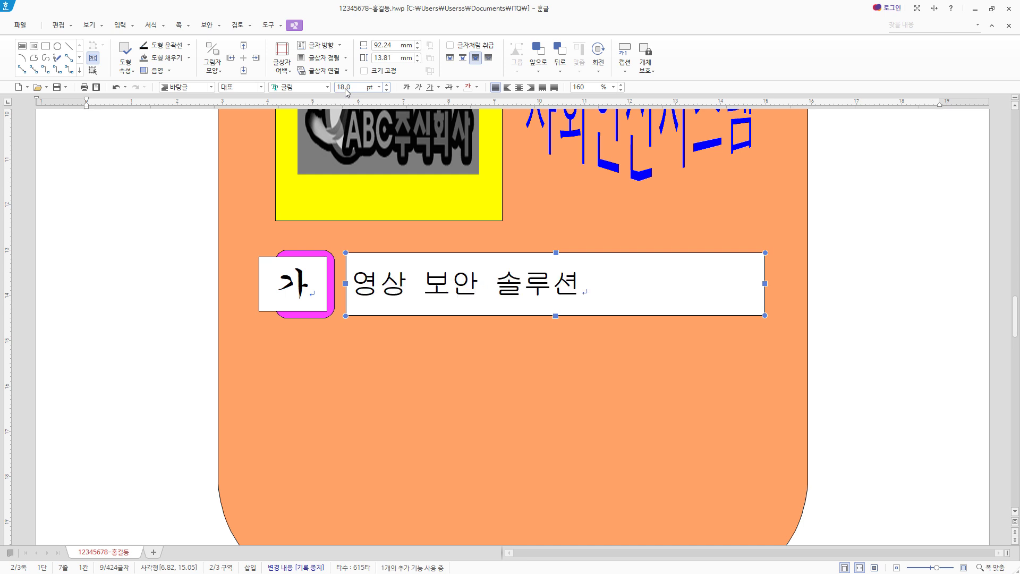
{"action": "left_click", "coordinate": [518, 87]}
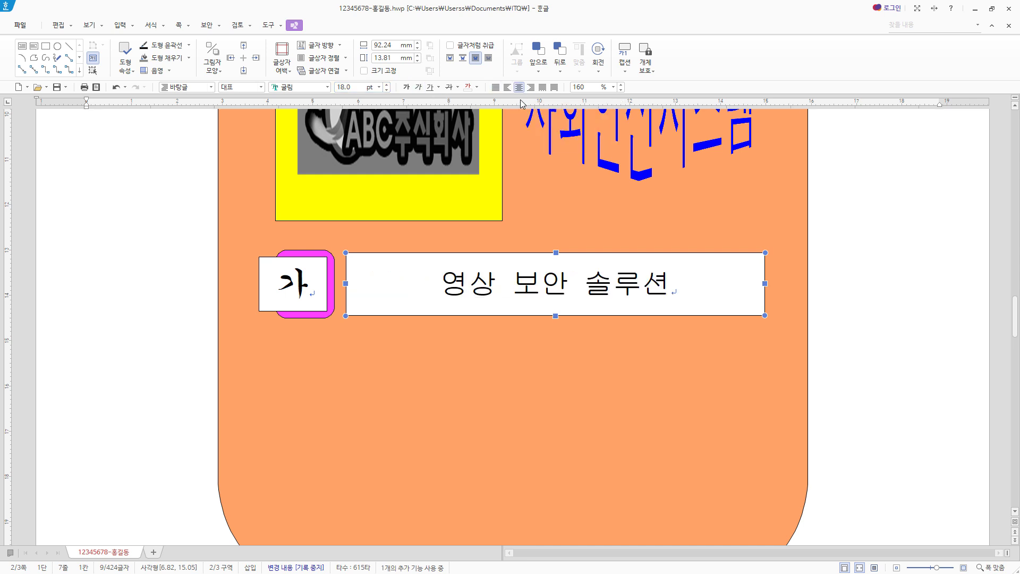
Step: Give the 영상 보안 솔루션 text box a dashed outline and no fill (색 채우기 없음)
{"action": "double_click", "coordinate": [624, 256]}
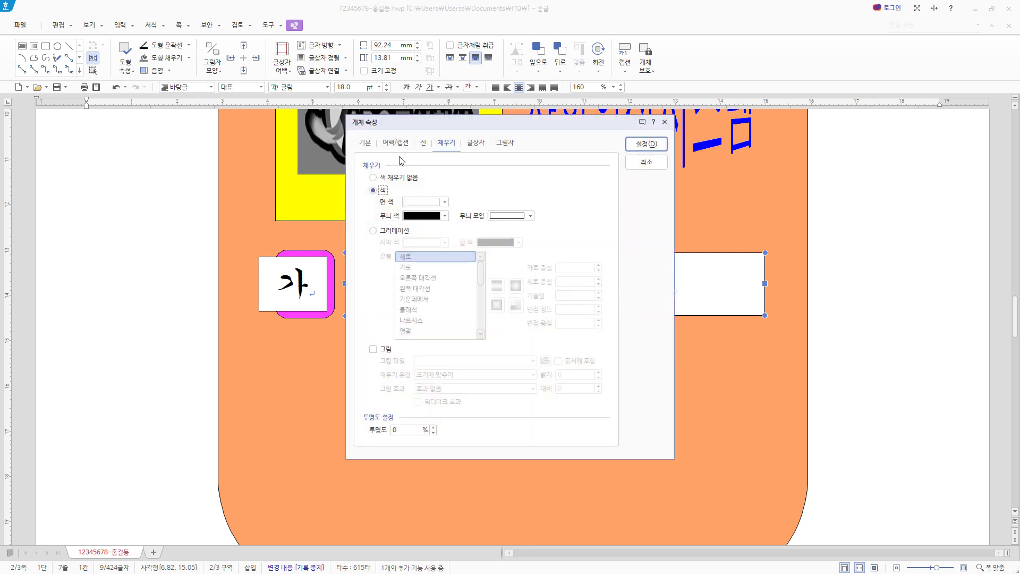
{"action": "left_click", "coordinate": [371, 147]}
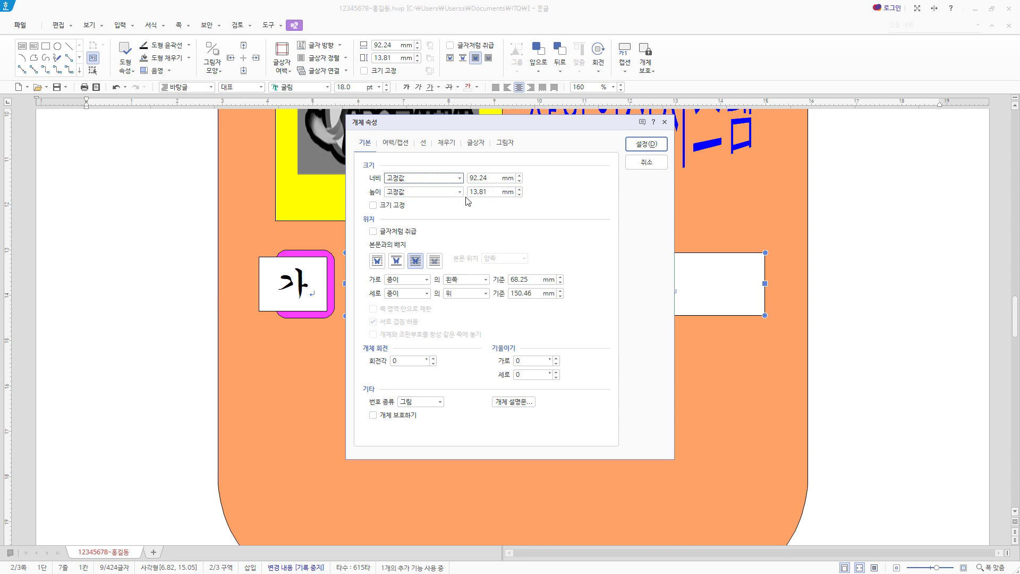
{"action": "left_click", "coordinate": [425, 144]}
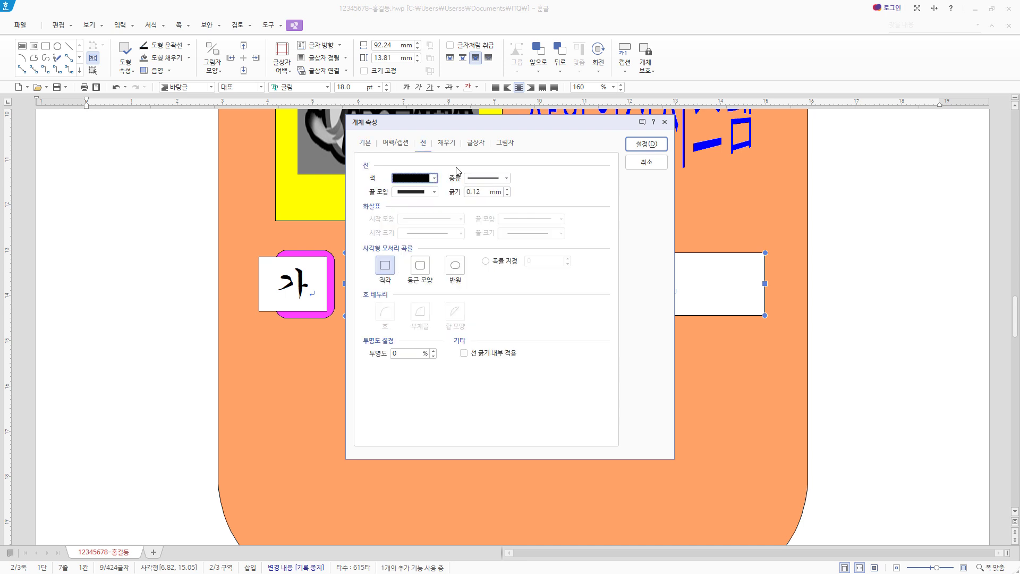
{"action": "left_click", "coordinate": [504, 178]}
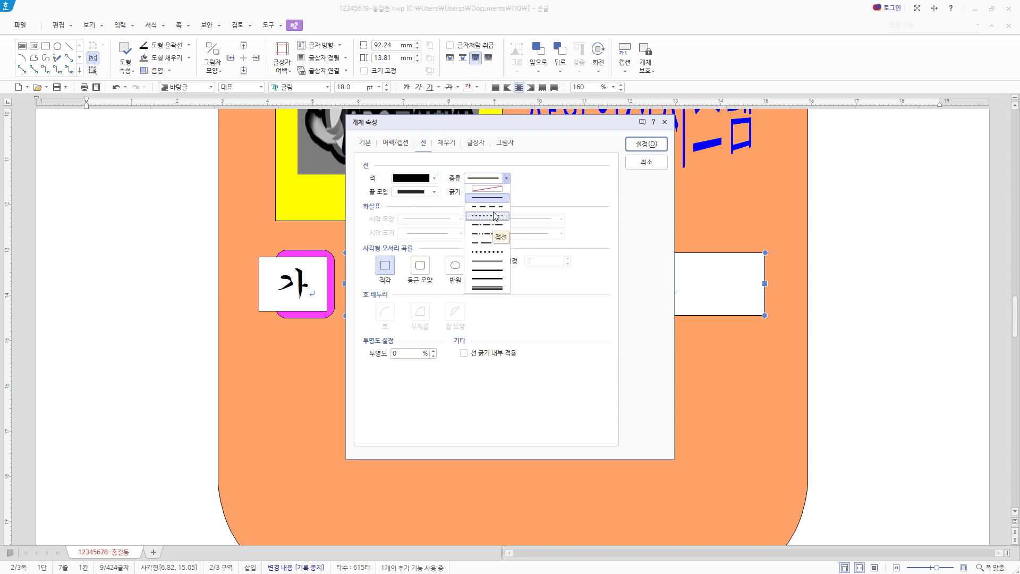
{"action": "left_click", "coordinate": [495, 207]}
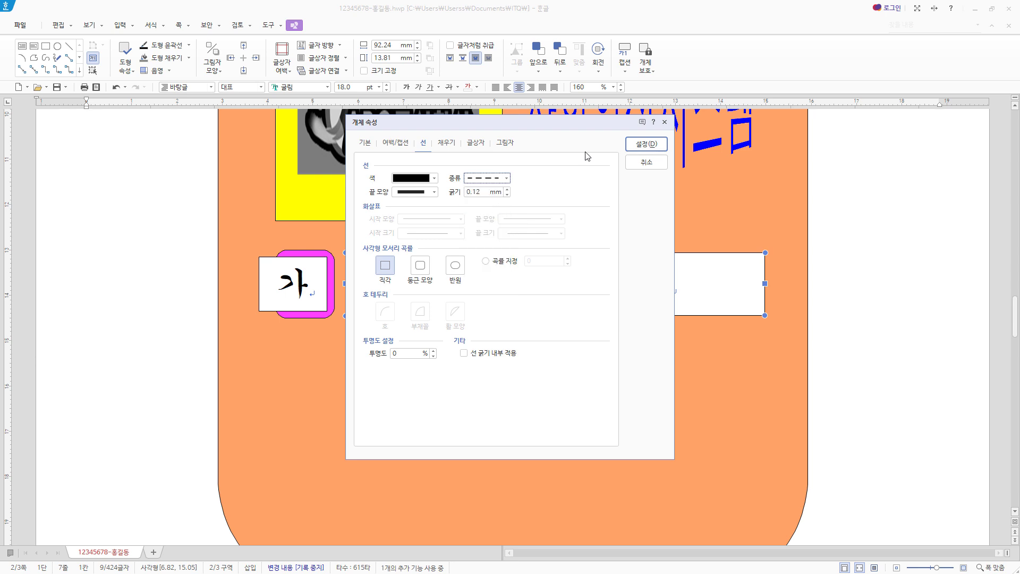
{"action": "left_click", "coordinate": [449, 145]}
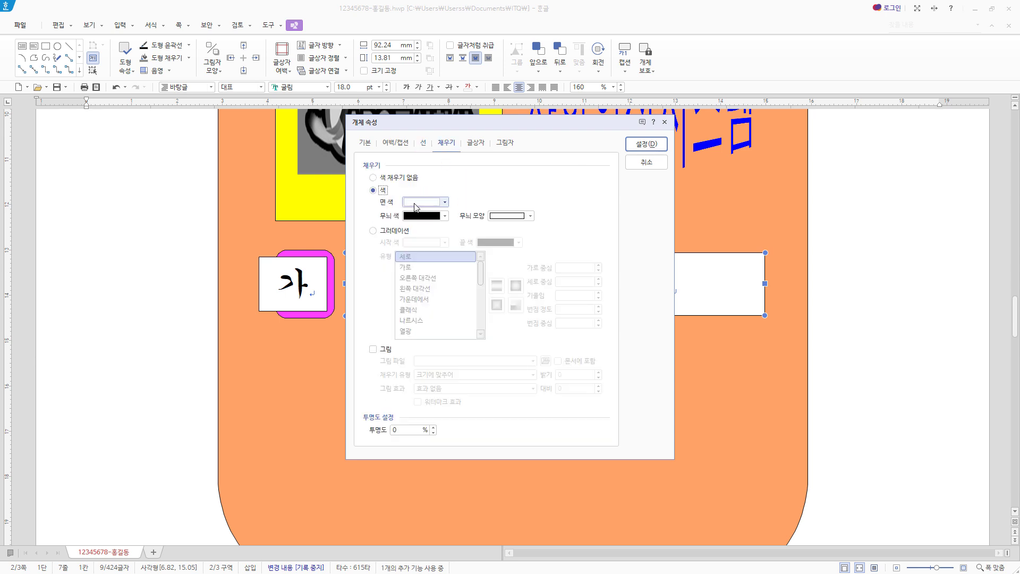
{"action": "left_click", "coordinate": [396, 178]}
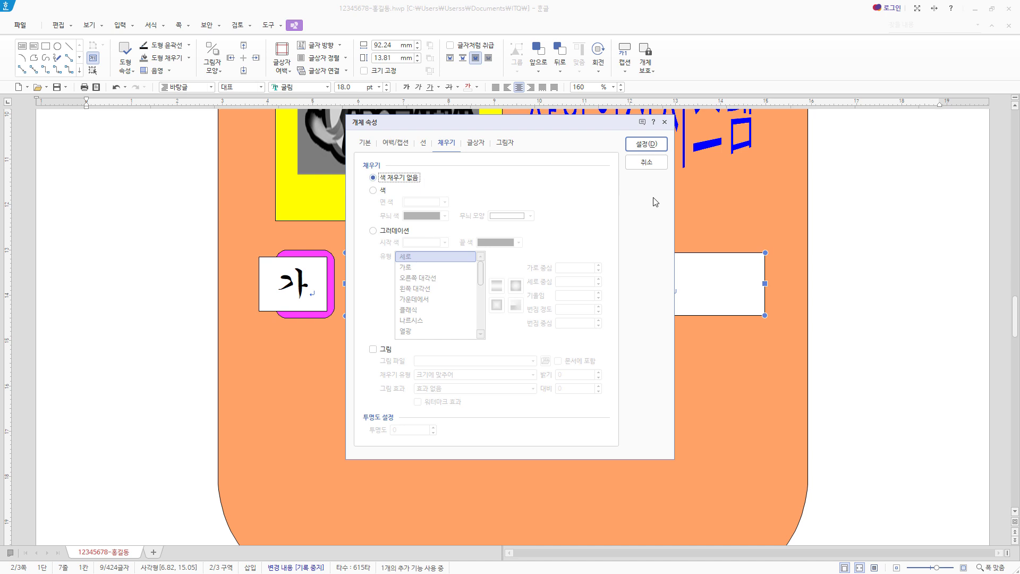
{"action": "left_click", "coordinate": [645, 149]}
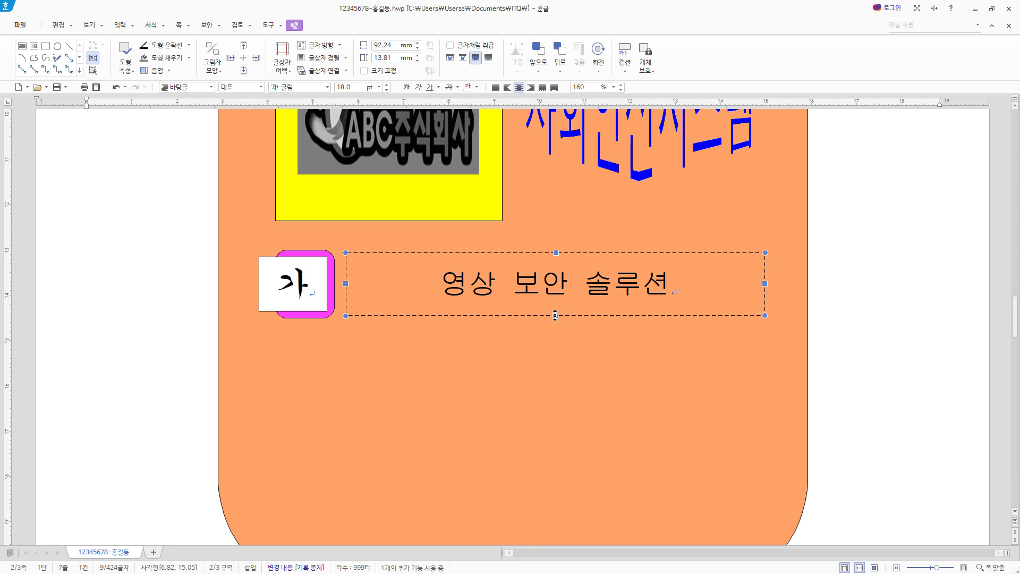
{"action": "left_click_drag", "start_coordinate": [560, 316], "coordinate": [559, 317]}
{"action": "left_click", "coordinate": [333, 281], "text": "shift"}
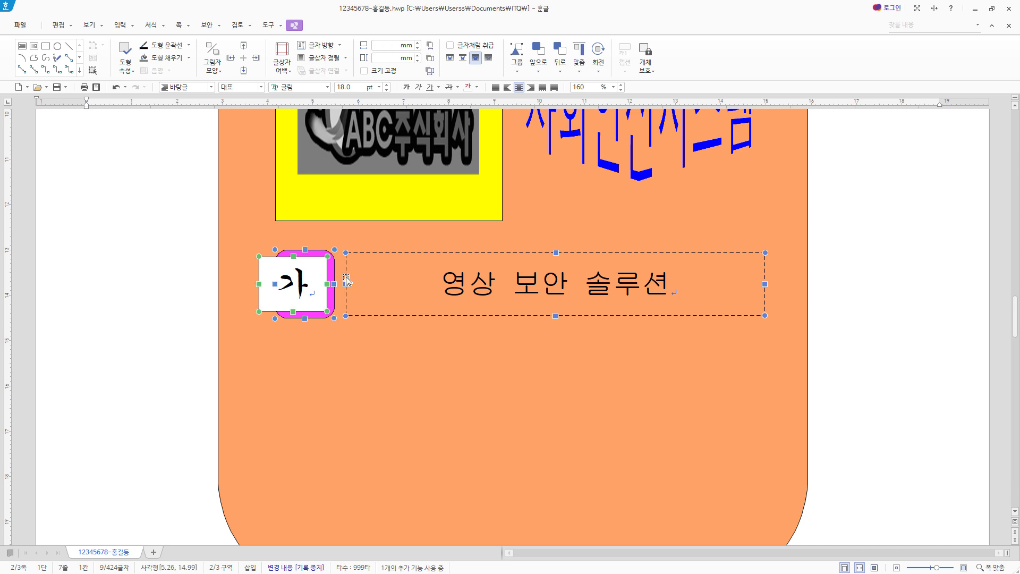
{"action": "key", "text": "Escape"}
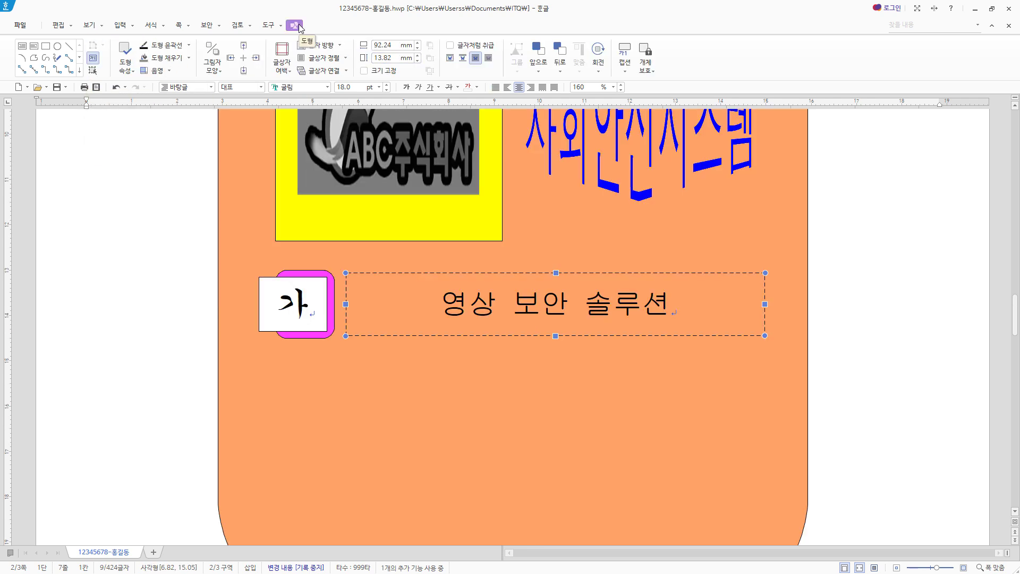
Step: Duplicate the pink shape and both text boxes twice, placing the copies as two evenly spaced rows straight below
{"action": "left_click", "coordinate": [93, 71]}
{"action": "left_click_drag", "start_coordinate": [186, 255], "coordinate": [884, 365]}
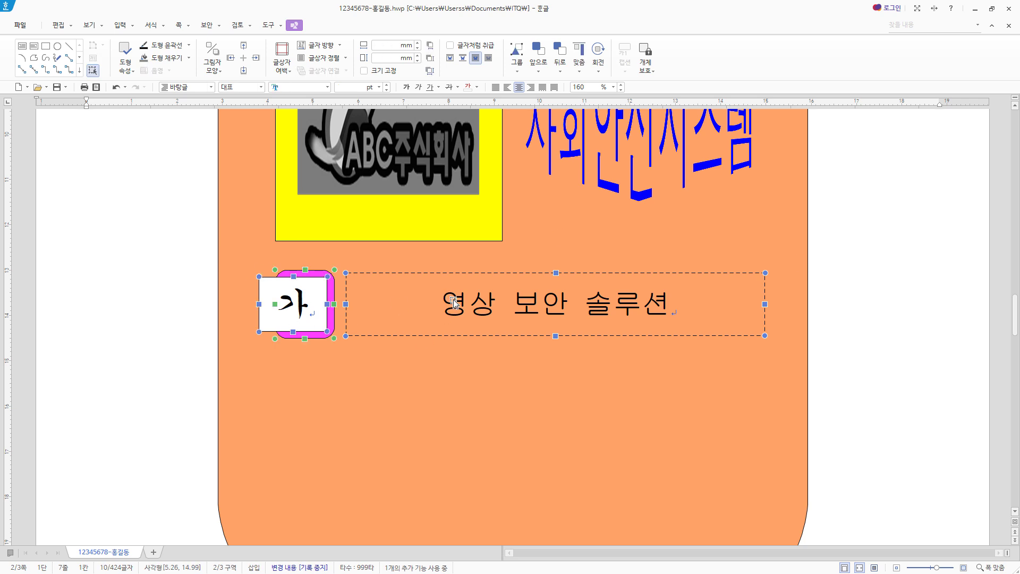
{"action": "left_click", "coordinate": [96, 75]}
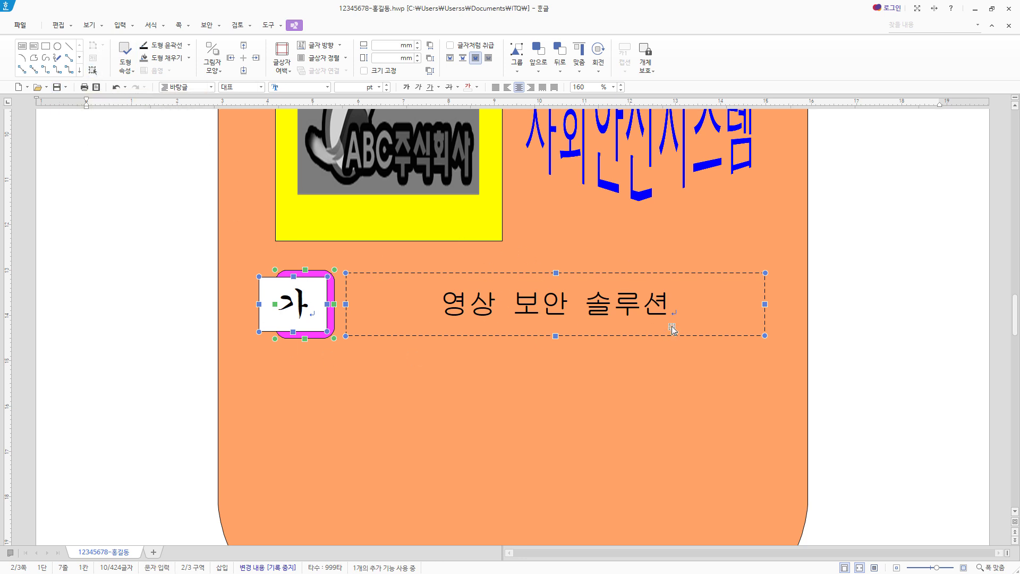
{"action": "scroll", "coordinate": [676, 324], "scroll_direction": "down", "scroll_amount": 3}
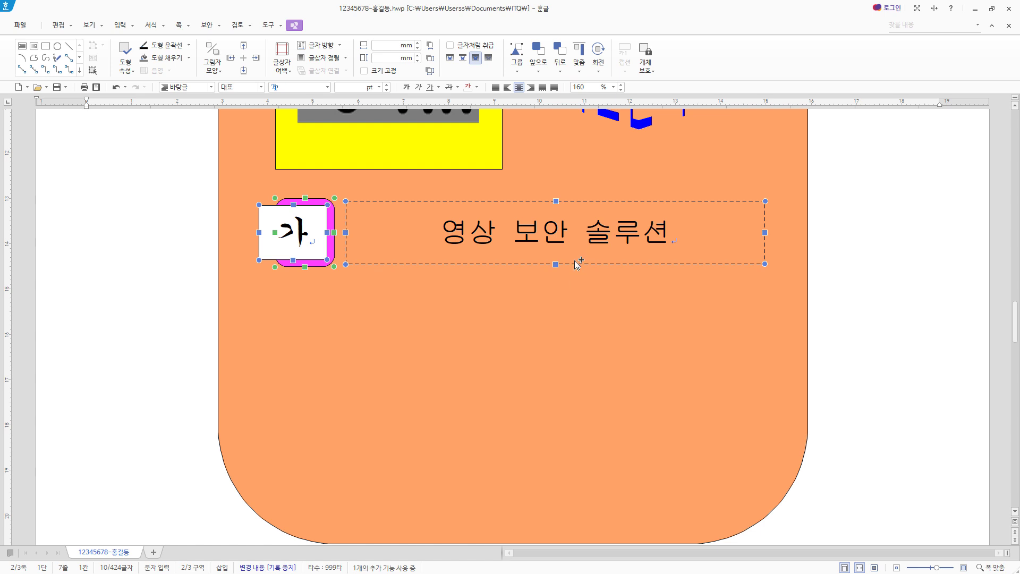
{"action": "left_click_drag", "start_coordinate": [577, 259], "coordinate": [587, 489]}
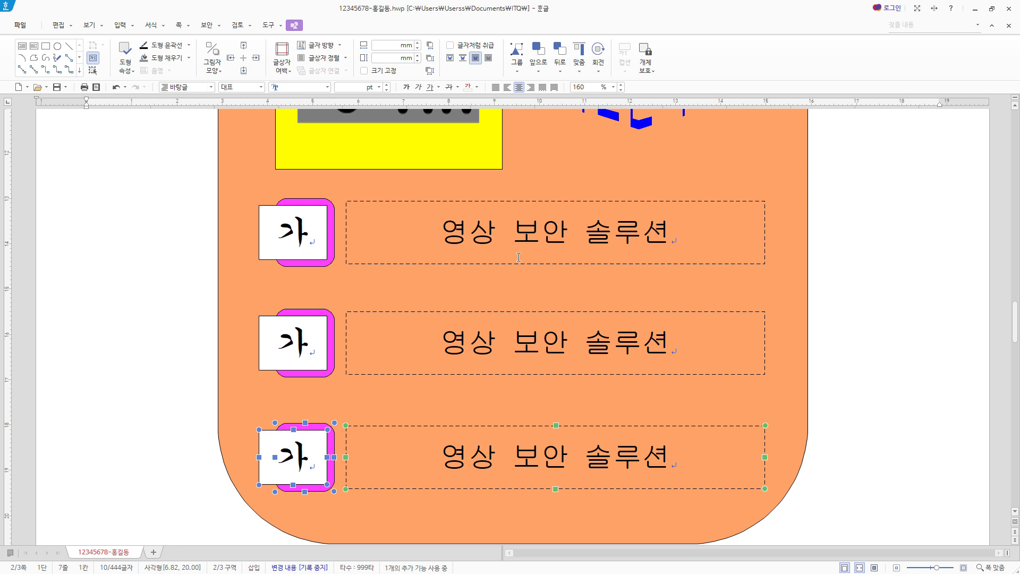
Step: Change the second row's texts to 나 and 홈랜드 시큐리티/산업 보안, and the third row's to 다 and 사물인터넷 보안
{"action": "double_click", "coordinate": [302, 342]}
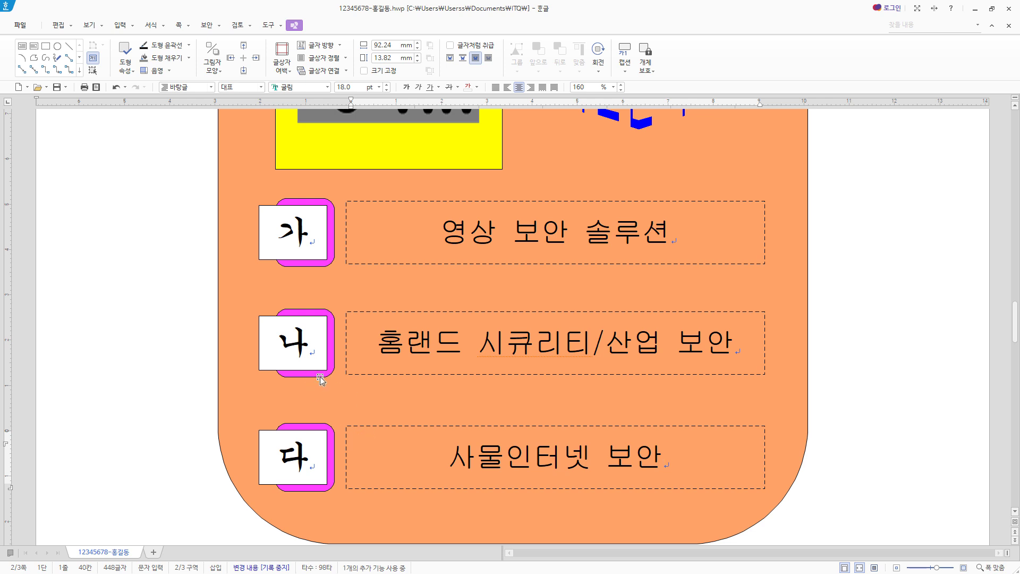
{"action": "left_click", "coordinate": [320, 376]}
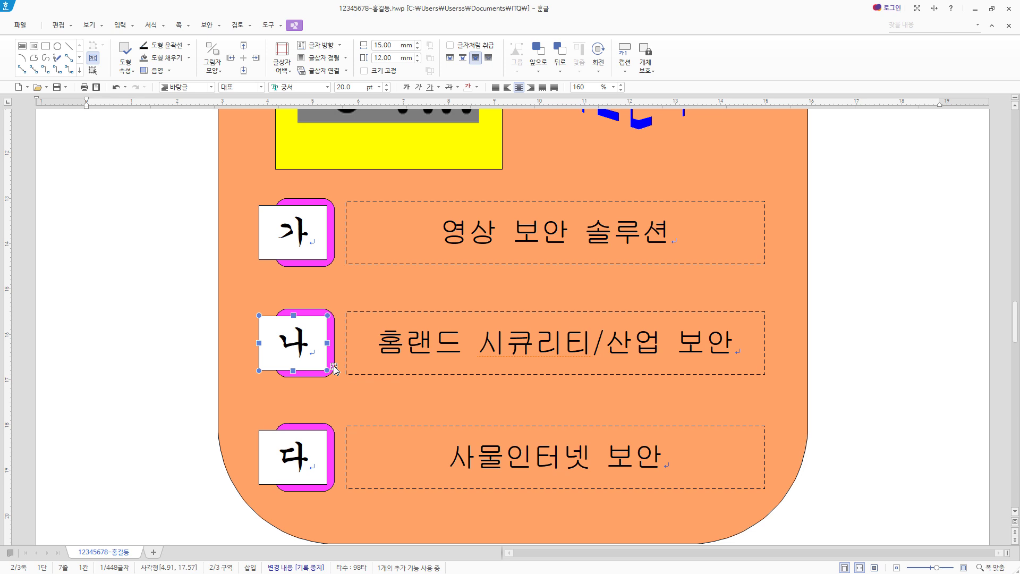
Step: Fill the pink rounded shape behind 나 in the second row with bright green
{"action": "left_click", "coordinate": [309, 349], "text": "alt"}
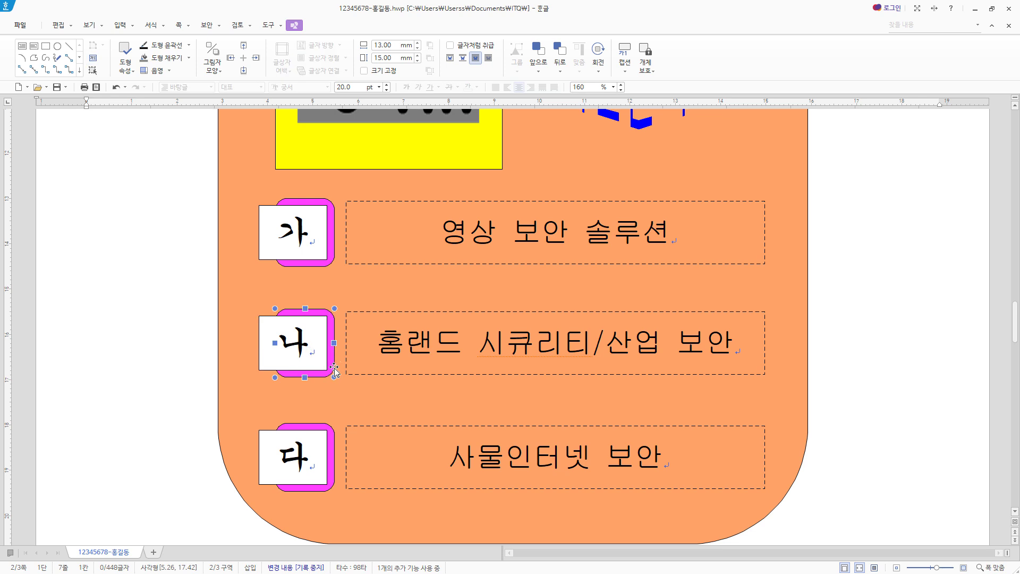
{"action": "key", "text": "p"}
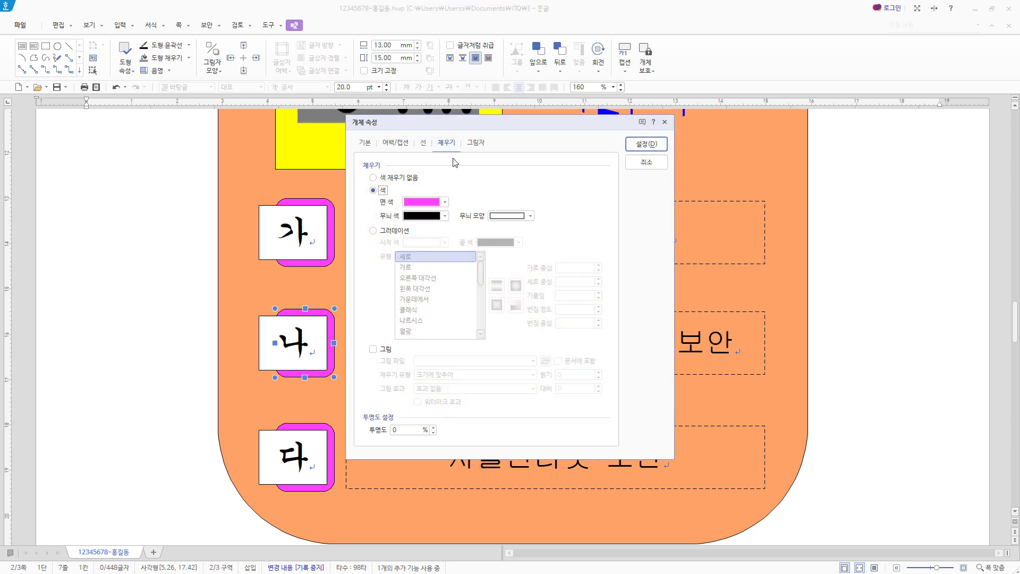
{"action": "left_click", "coordinate": [445, 202]}
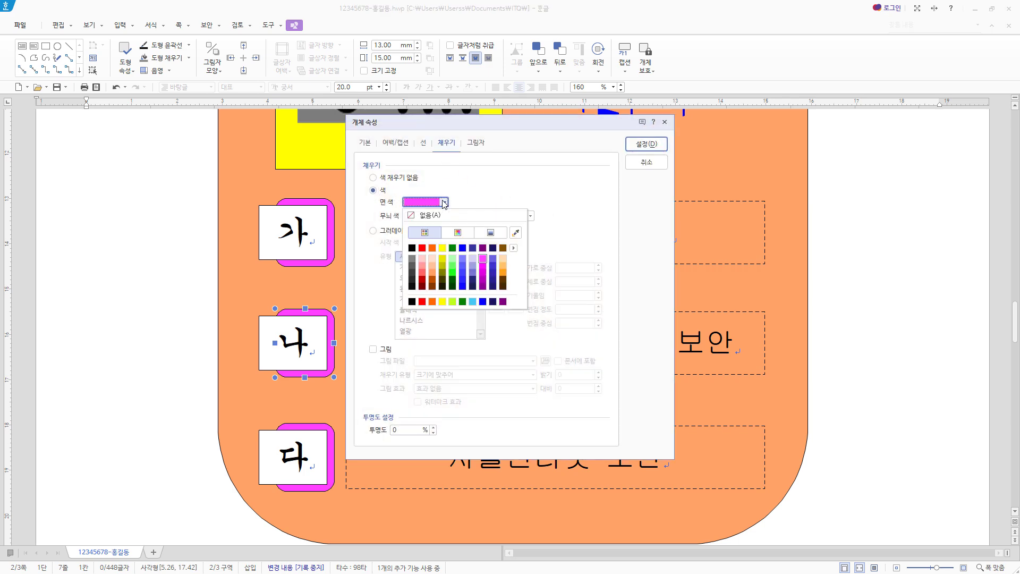
{"action": "left_click", "coordinate": [452, 272]}
{"action": "left_click", "coordinate": [646, 144]}
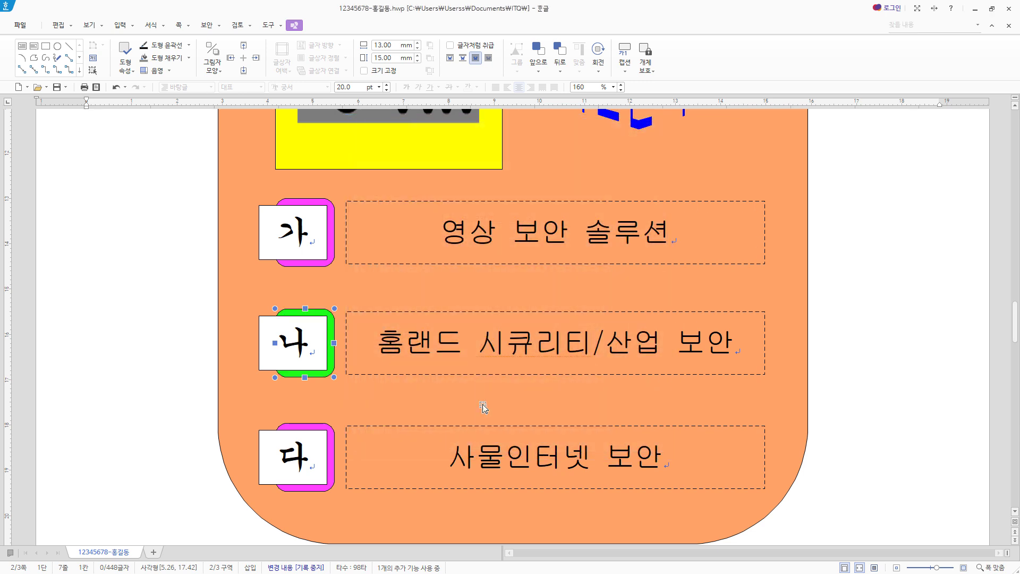
Step: Fill the pink rounded shape behind 다 in the third row with medium blue, and deselect it
{"action": "left_click", "coordinate": [332, 479]}
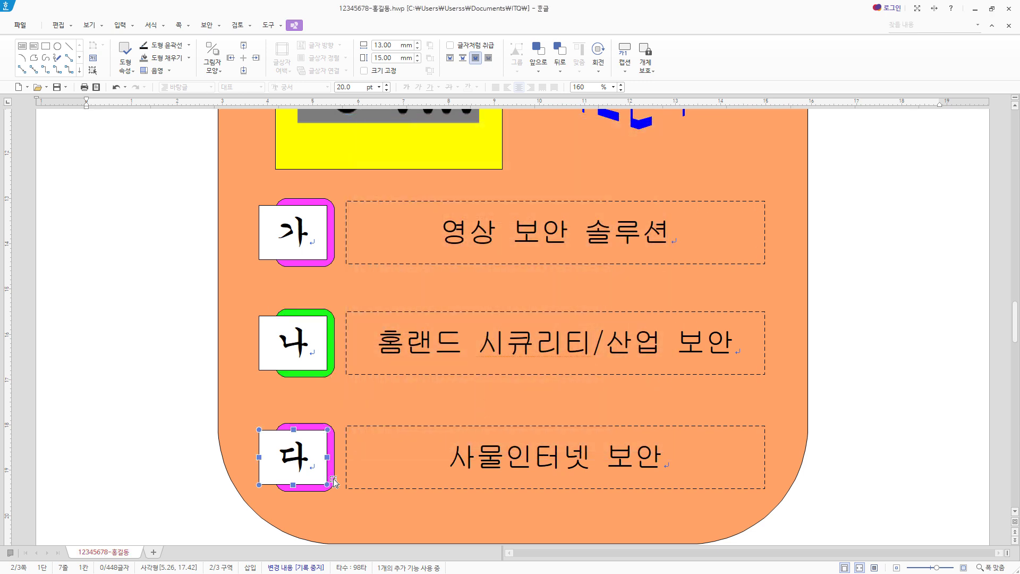
{"action": "double_click", "coordinate": [334, 479]}
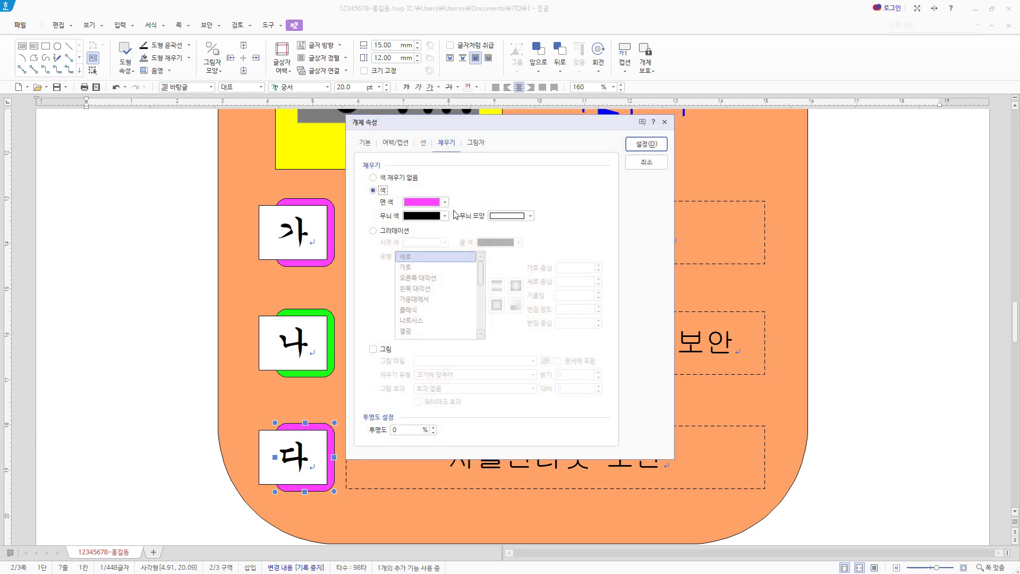
{"action": "left_click", "coordinate": [445, 202]}
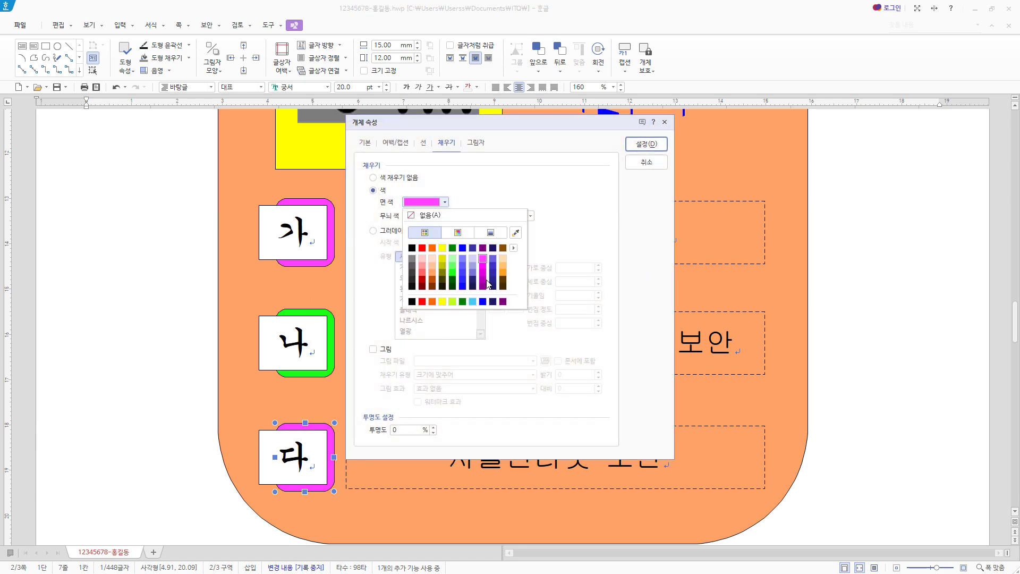
{"action": "left_click", "coordinate": [470, 270]}
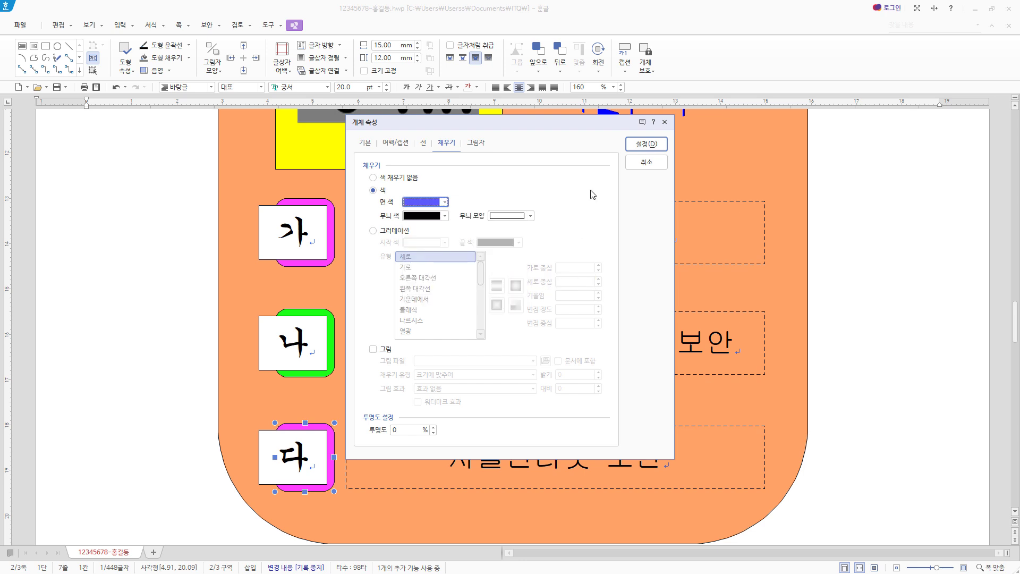
{"action": "left_click", "coordinate": [646, 143]}
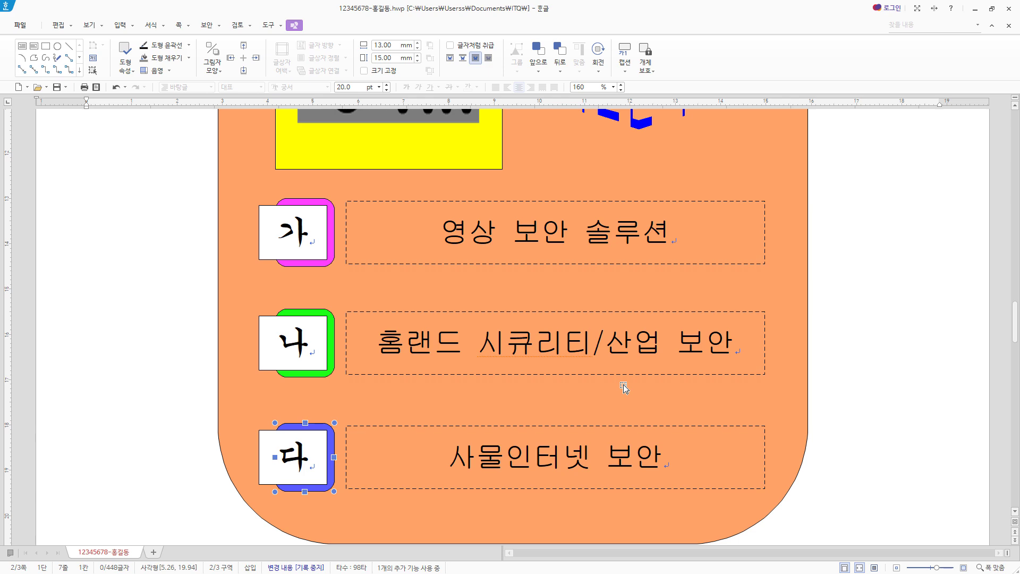
{"action": "scroll", "coordinate": [800, 367], "scroll_direction": "up", "scroll_amount": 8}
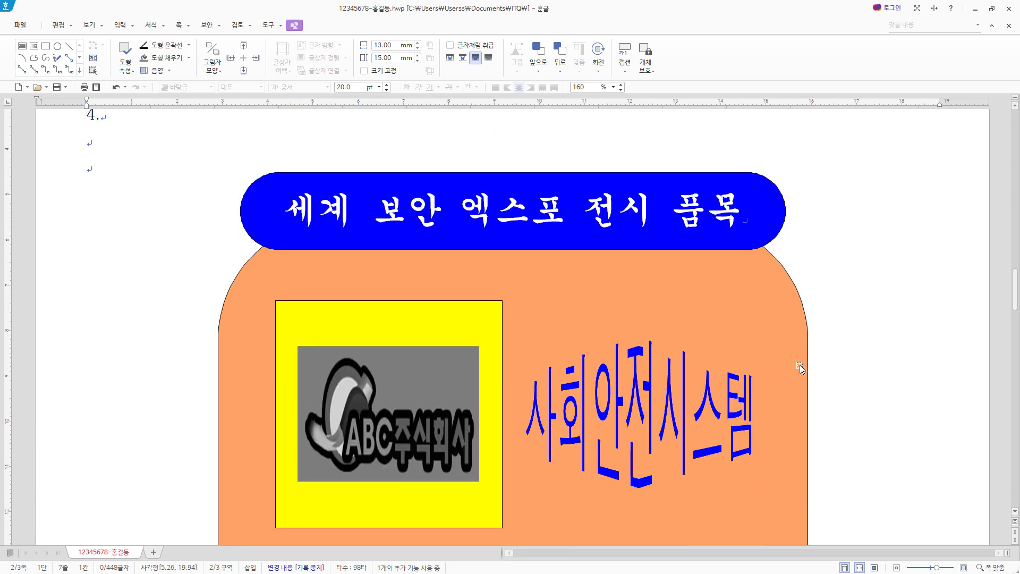
{"action": "left_click", "coordinate": [810, 330]}
Step: On page 3, leave a blank line below the title and enter the opening paragraph, from 세계 보안 엑스포는 최신 영상 through 정보보안의 영역이 융합
{"action": "scroll", "coordinate": [809, 330], "scroll_direction": "down", "scroll_amount": 9}
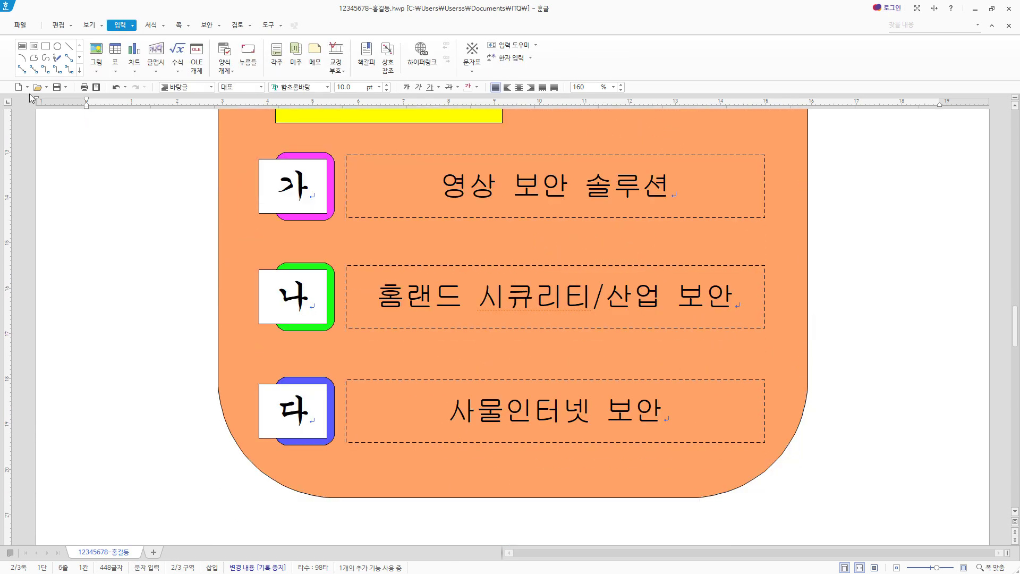
{"action": "scroll", "coordinate": [355, 297], "scroll_direction": "down", "scroll_amount": 10}
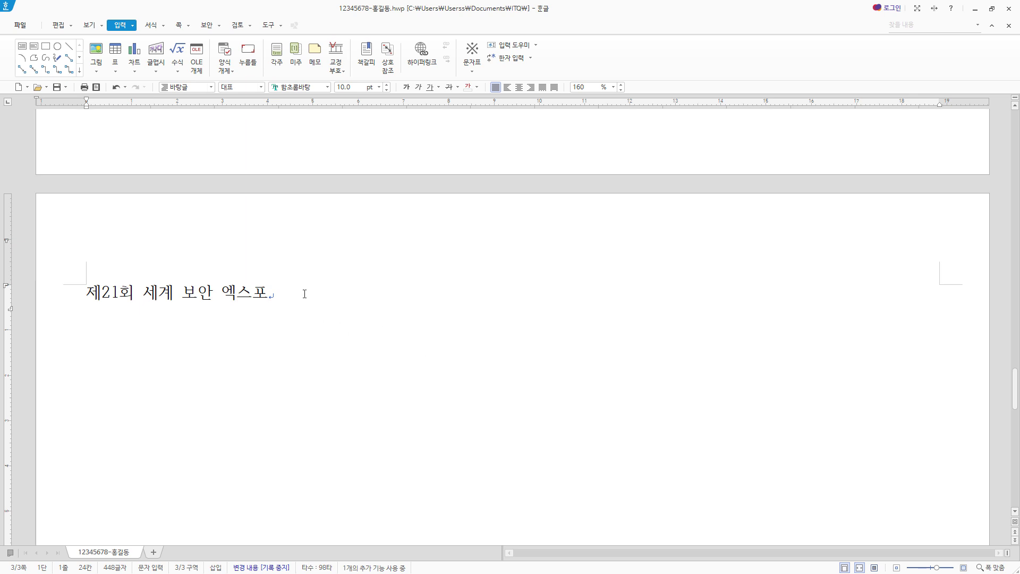
{"action": "key", "text": "Return"}
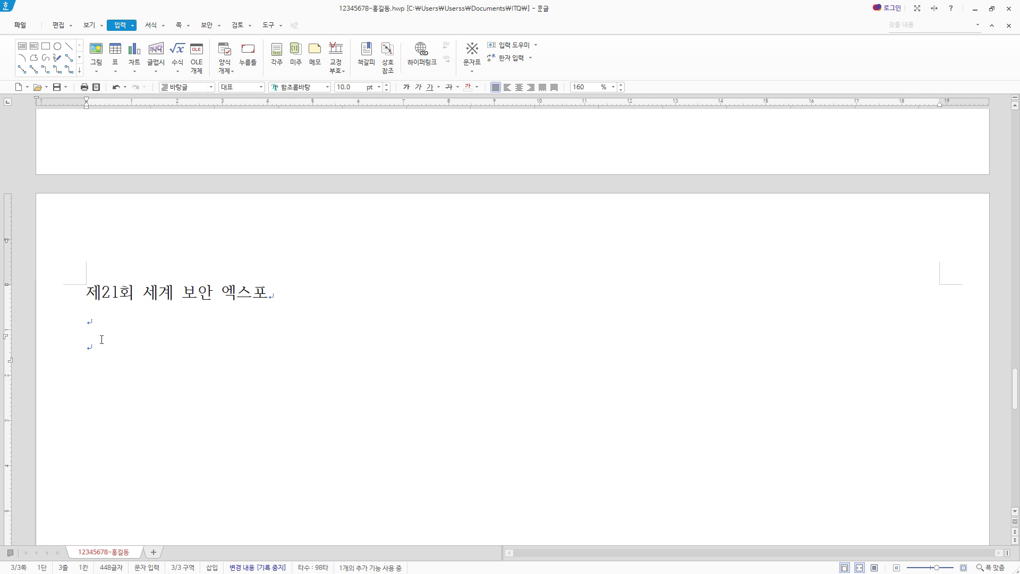
{"action": "type", "text": "세계 보안 엑스포는 최신 영상 보안 솔루션, 출입 통제 솔루션, 바이오 인식 솔루션, IT 보안 솔루션까지 한 자리에서 만나볼 수 있으며, 새로운 융합보안의 방향을 제시하고 있다. 물리보안과 정보보안의 영역이 융합"}
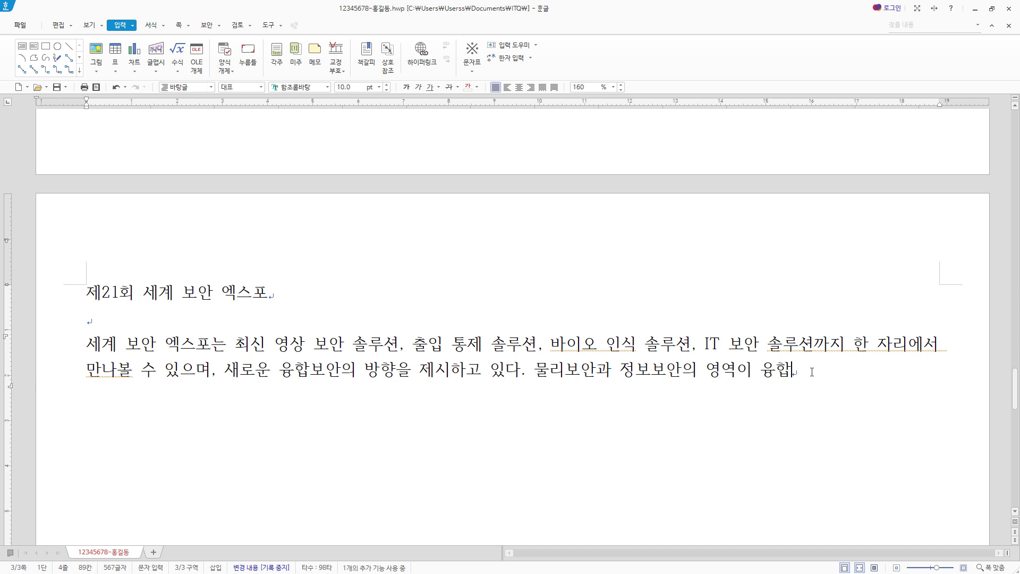
Step: Convert 융합 to 융합(融合) and complete the opening paragraph, from 되면서 새로운 보안기술이 through 직접 경험하고 살펴볼 수 있다
{"action": "key", "text": "F9"}
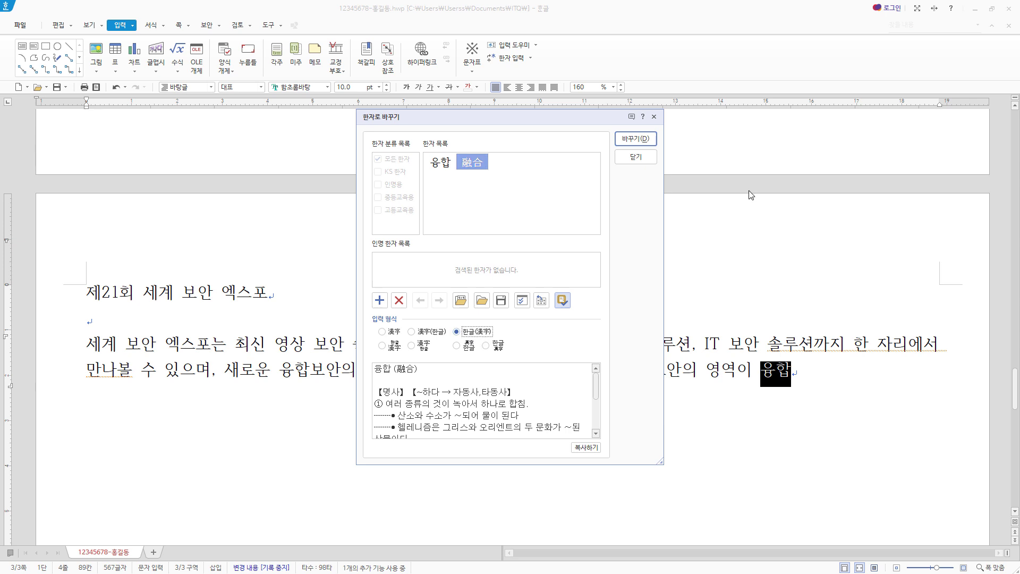
{"action": "left_click", "coordinate": [644, 140]}
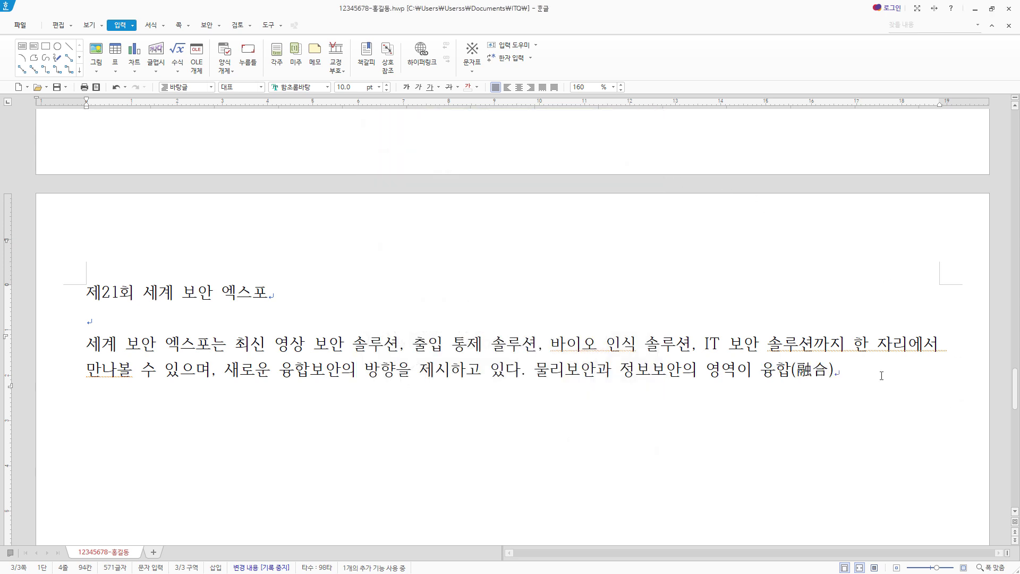
{"action": "type", "text": "되면서 새로운 보안기술이 등장해 시장에 발표되고 있는 요즘 최근 떠오르고 있는 인공지능, 빅데이터, 사물인터넷과 ICT 등 최신 IT 환경 변화에 따른 보안 트렌드를 직접 경험하고 살펴볼 수 있다."}
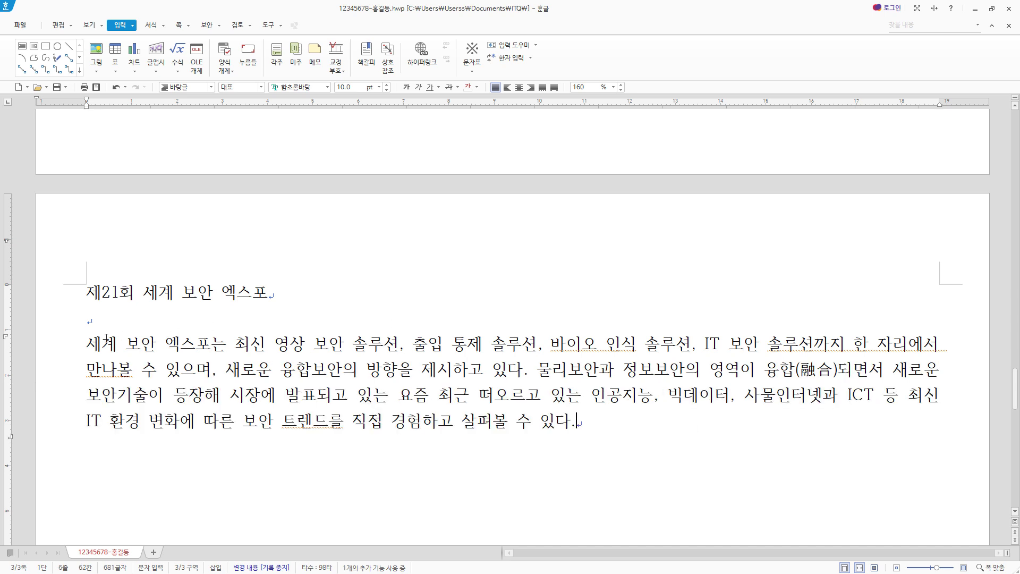
Step: Start a second paragraph below the opening one, indented with two spaces
{"action": "left_click_drag", "start_coordinate": [610, 422], "coordinate": [86, 344]}
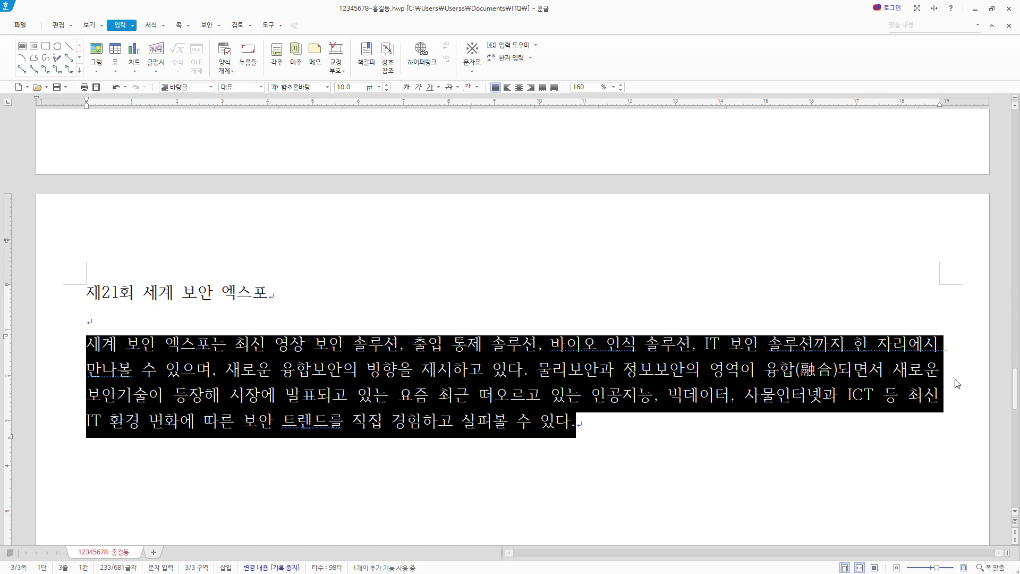
{"action": "left_click", "coordinate": [613, 423]}
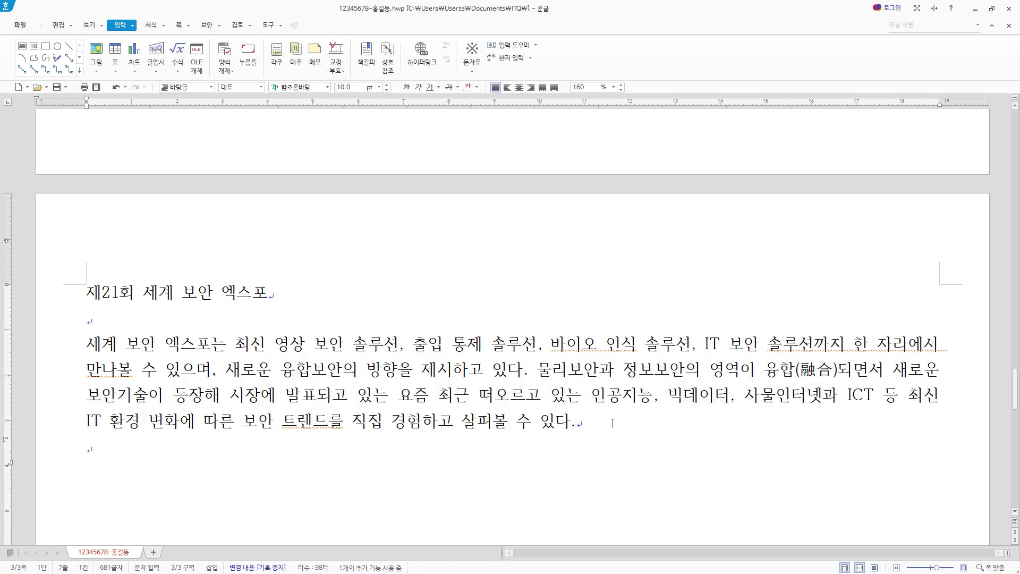
{"action": "scroll", "coordinate": [109, 306], "scroll_direction": "down", "scroll_amount": 3}
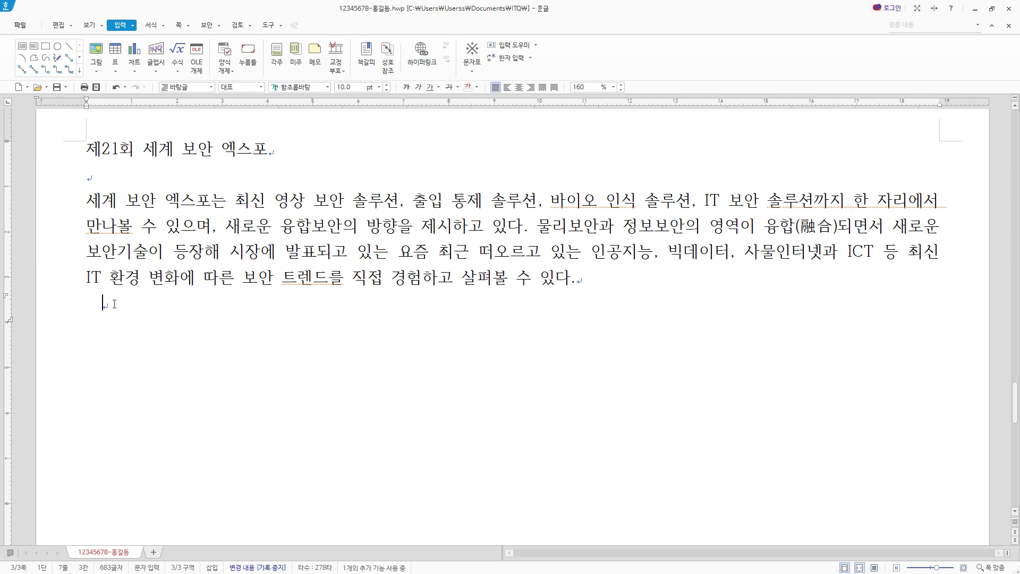
{"action": "key", "text": "alt+t"}
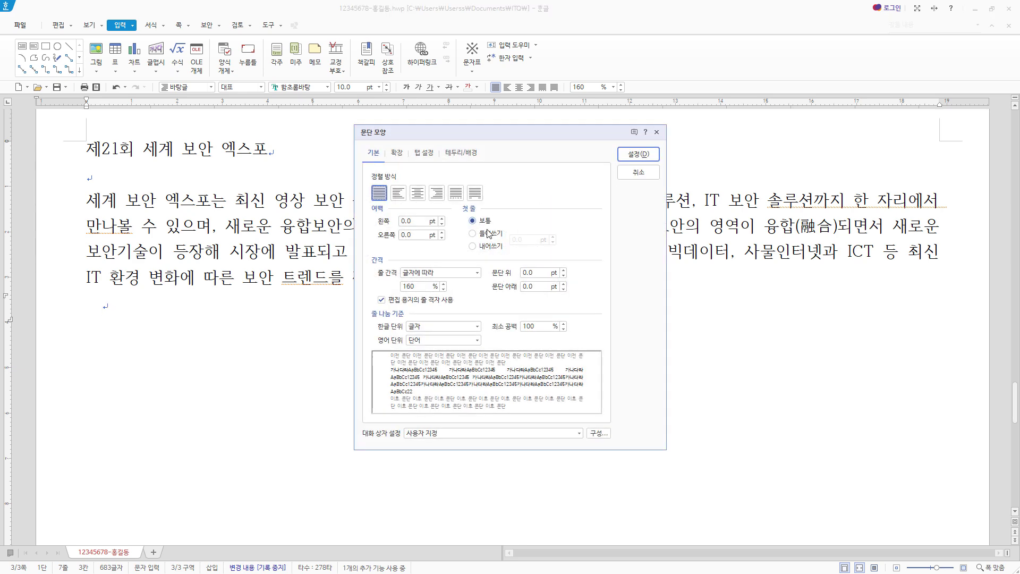
{"action": "left_click", "coordinate": [472, 233]}
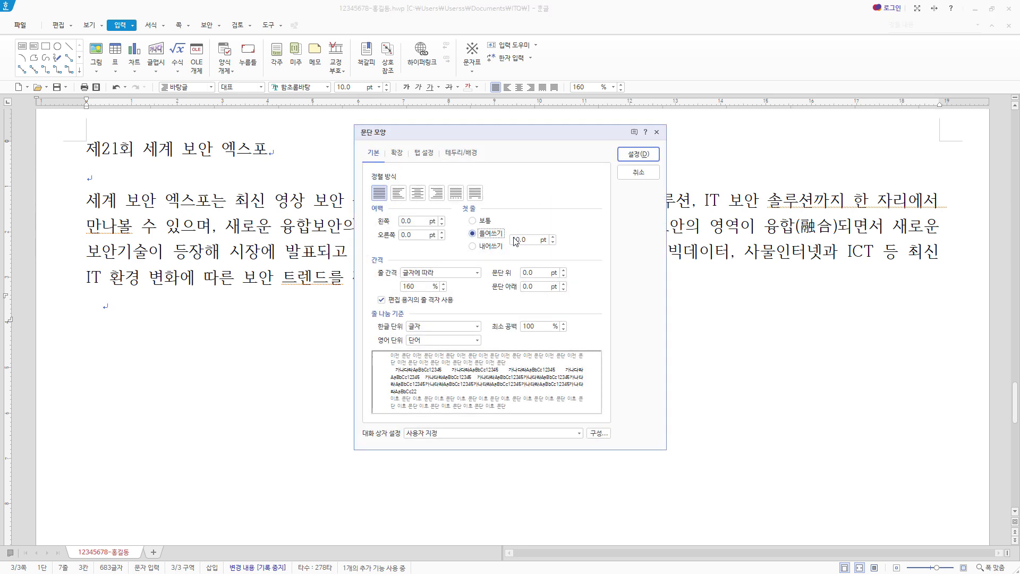
{"action": "left_click", "coordinate": [649, 175]}
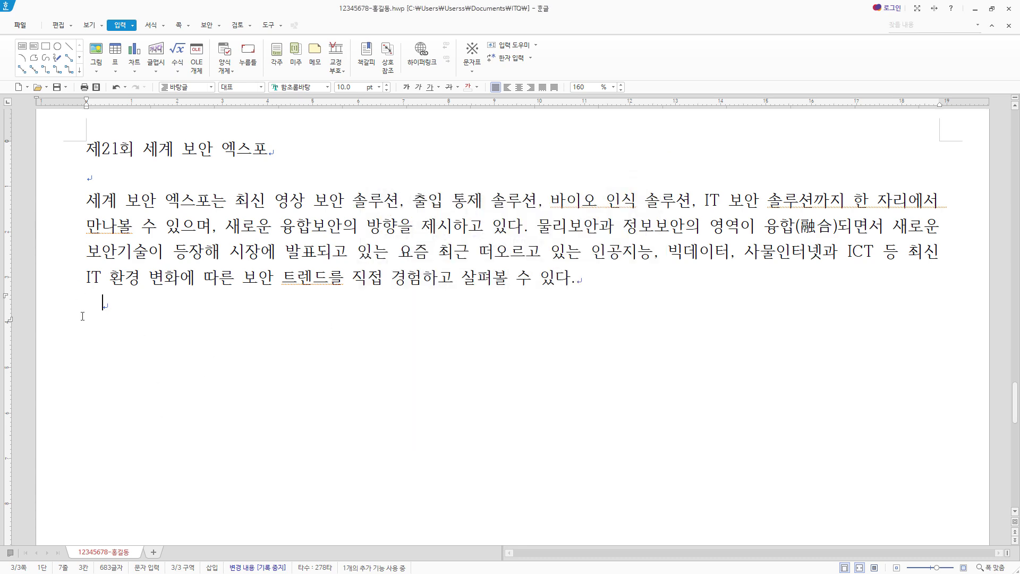
Step: Enter the second paragraph after its indent, from 세계 보안 엑스포에서는 글로벌 네트워크를 through 해외시장 진출에도 기여
{"action": "left_click_drag", "start_coordinate": [104, 306], "coordinate": [64, 305]}
{"action": "left_click", "coordinate": [112, 309]}
{"action": "type", "text": "세계 보안 엑스포에서는 글로벌 네트워크를 통해 해외 기업 및 바이어를 유치하고 동시에 해외 바이어 상담회를 개최함으로써 참가기업의 해외 진출을 적극적으로 지원하며, 실질적인 구매와 상담의 장이 마련된다. 또한 보안, 안전에 대한 사회 각 분야 및 테마별 다양한 주제의 콘퍼런스를 통해 첨단 보안 솔루션의 새로운 기술과 트렌드, 구축사례에 대한 다양한 논의가 이루어지며, 실질적인 가이드라인을 제시한다. 국내 보안 솔루션에 많은 관심을 보이는 개발도상국들의 해당 공무원들이 직접 전시장에 나와 자국에 대한 투자와 수출에 관한 상담회를 개최해 국내 보안기업의 해외 시장 진출에도 기여"}
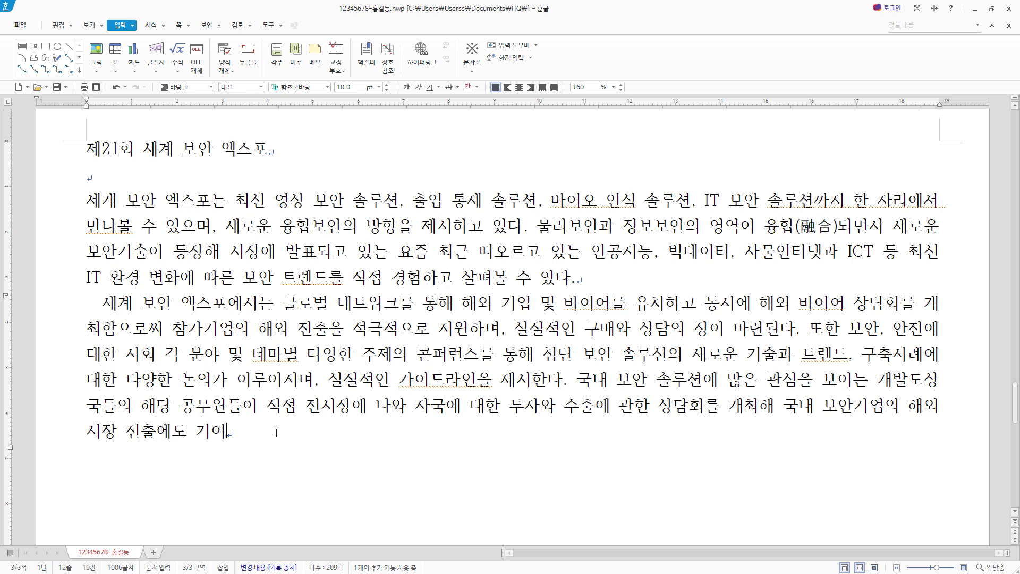
Step: Convert 기여 to 기여(寄與) and end the second paragraph with 하고 있다
{"action": "key", "text": "F9"}
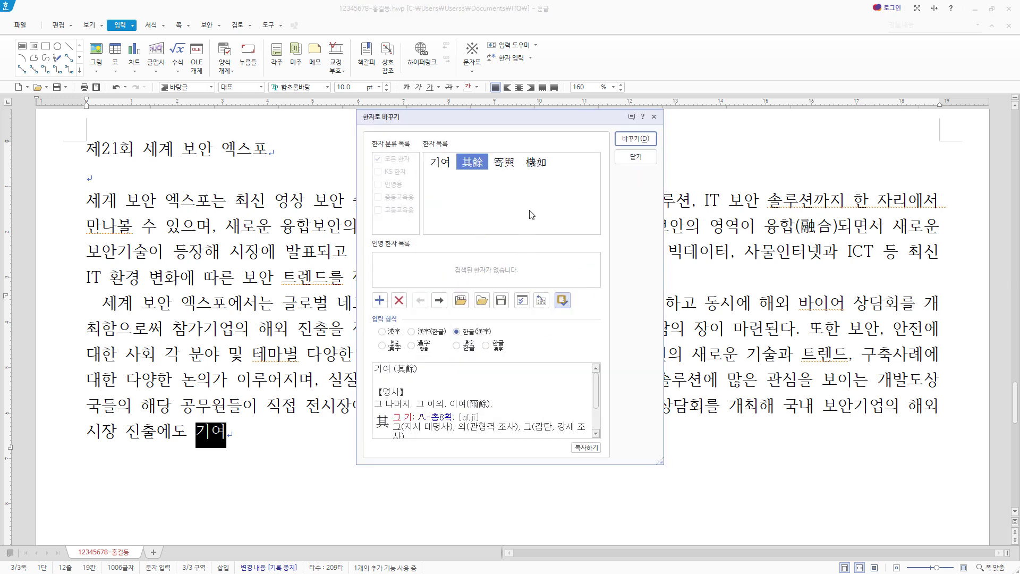
{"action": "left_click", "coordinate": [502, 162]}
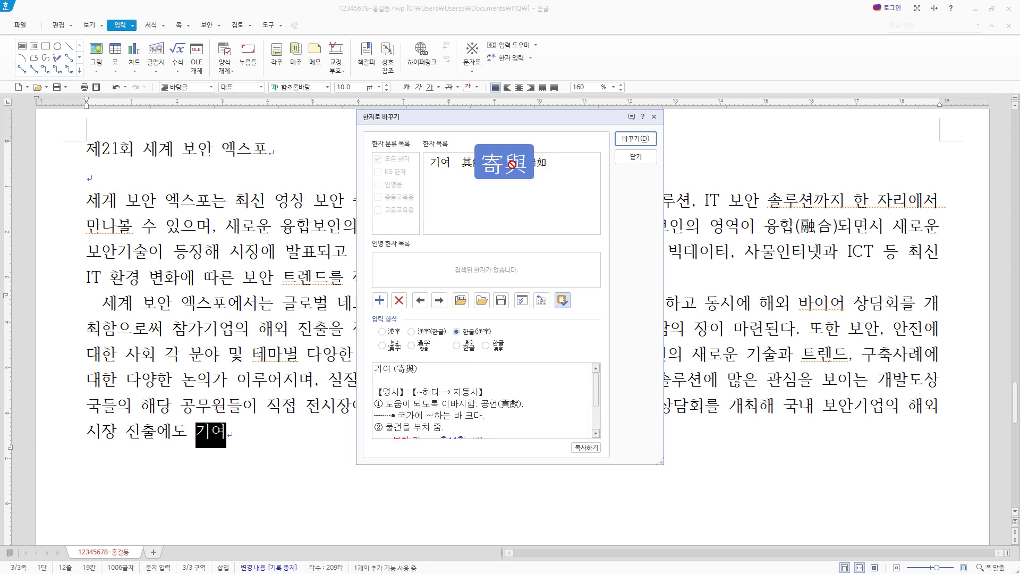
{"action": "left_click", "coordinate": [636, 141]}
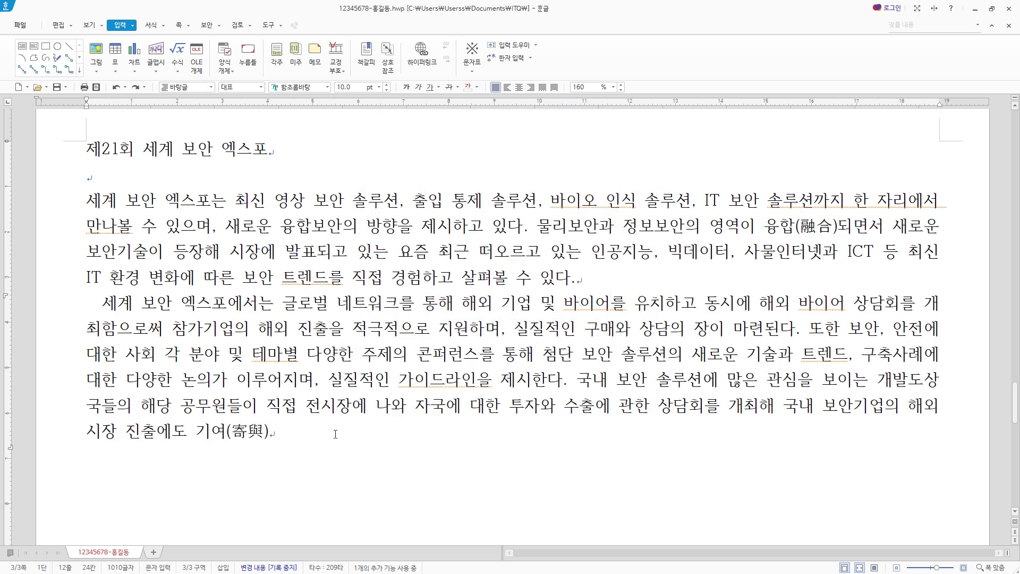
{"action": "type", "text": "하고 있다."}
{"action": "left_click_drag", "start_coordinate": [343, 432], "coordinate": [80, 299]}
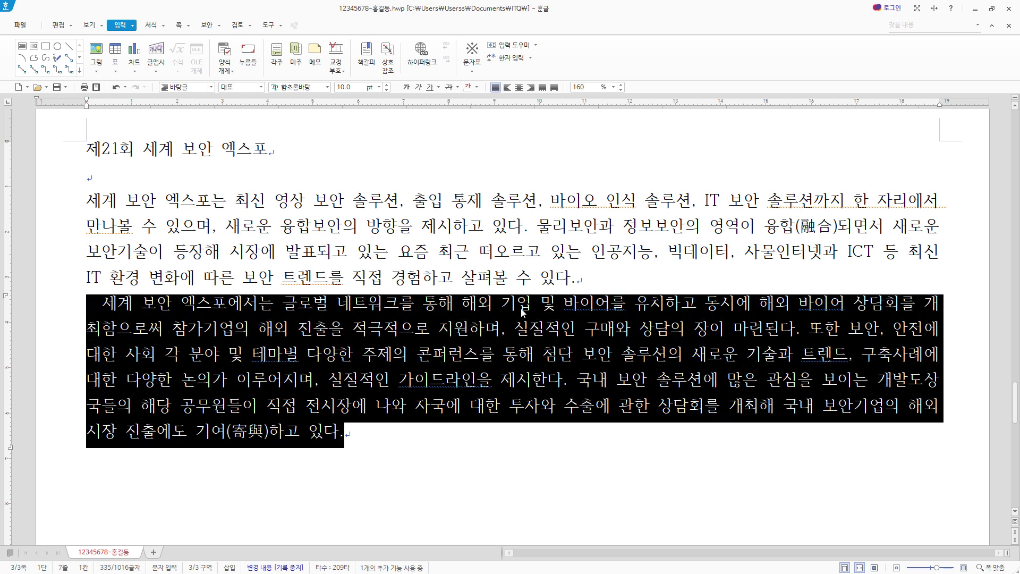
{"action": "left_click_drag", "start_coordinate": [599, 281], "coordinate": [86, 201]}
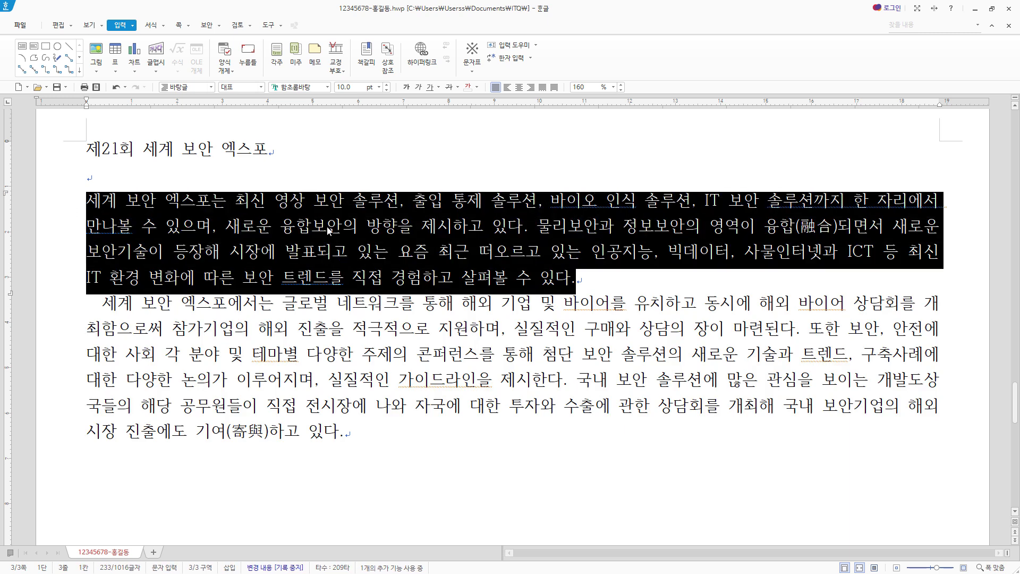
{"action": "left_click", "coordinate": [367, 227]}
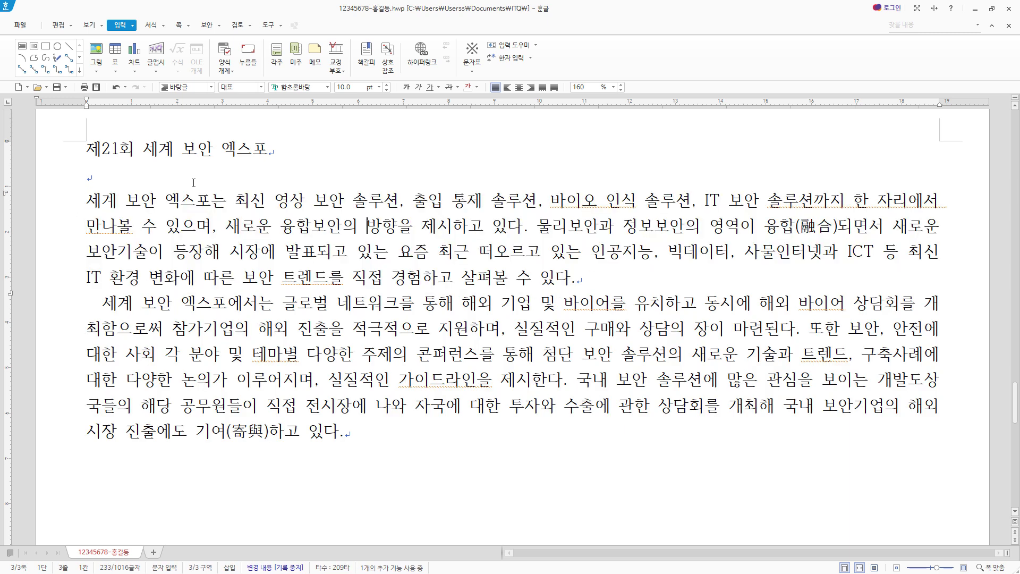
Step: Add two empty lines after the end of the second paragraph
{"action": "left_click", "coordinate": [428, 429]}
{"action": "scroll", "coordinate": [428, 429], "scroll_direction": "down", "scroll_amount": 3}
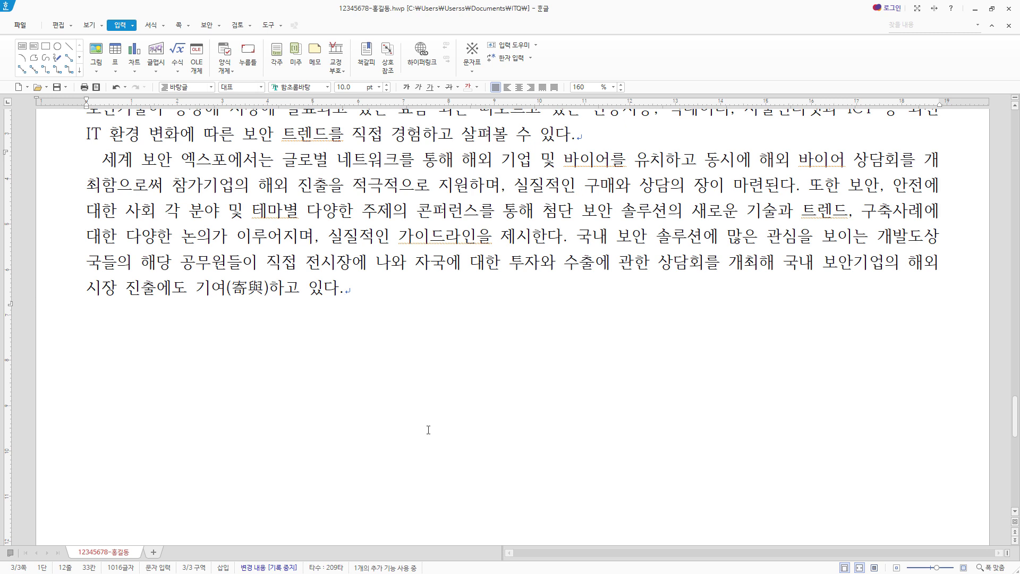
{"action": "key", "text": "Return"}
{"action": "key", "text": "Return"}
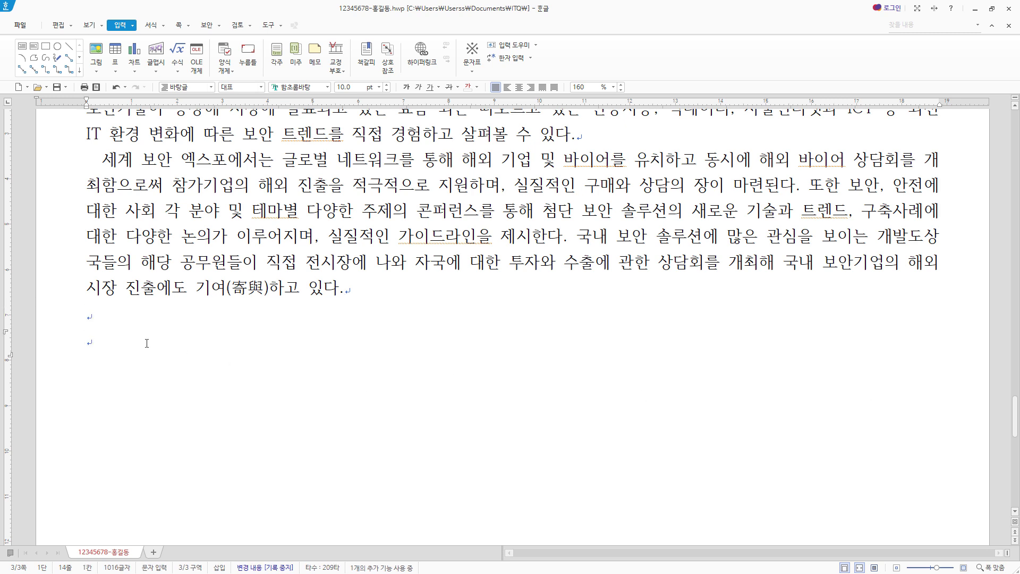
Step: Insert a ♣ symbol on the last empty line, followed by the heading 세계 보안 엑스포 전시회 개요 and a new line
{"action": "key", "text": "ctrl+F10"}
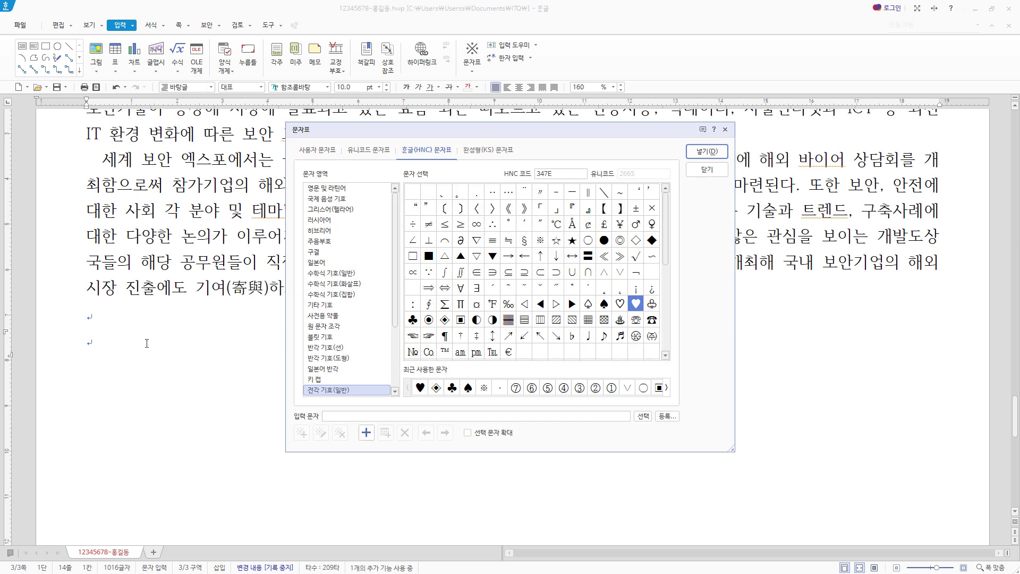
{"action": "left_click", "coordinate": [415, 320]}
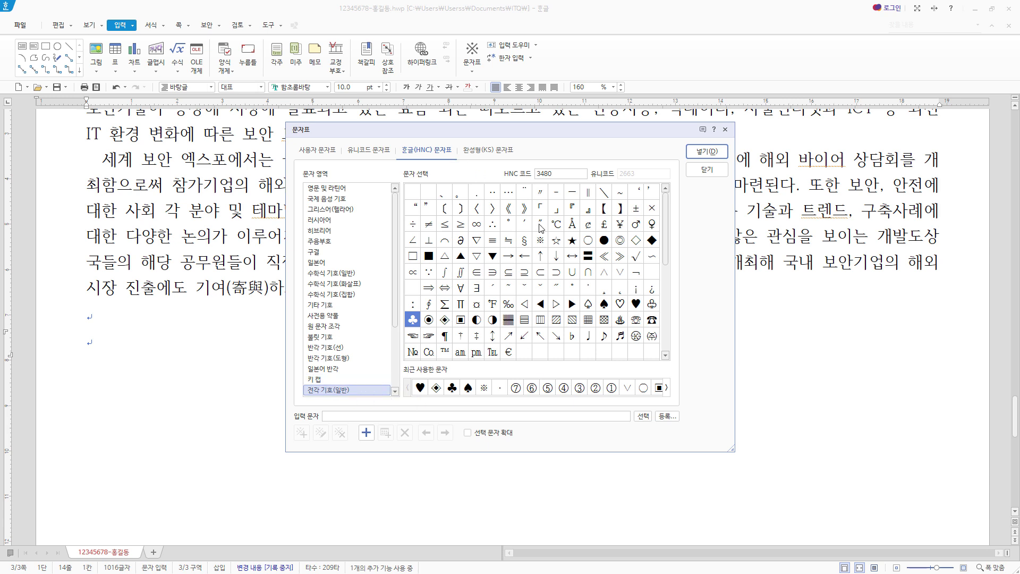
{"action": "left_click", "coordinate": [507, 154]}
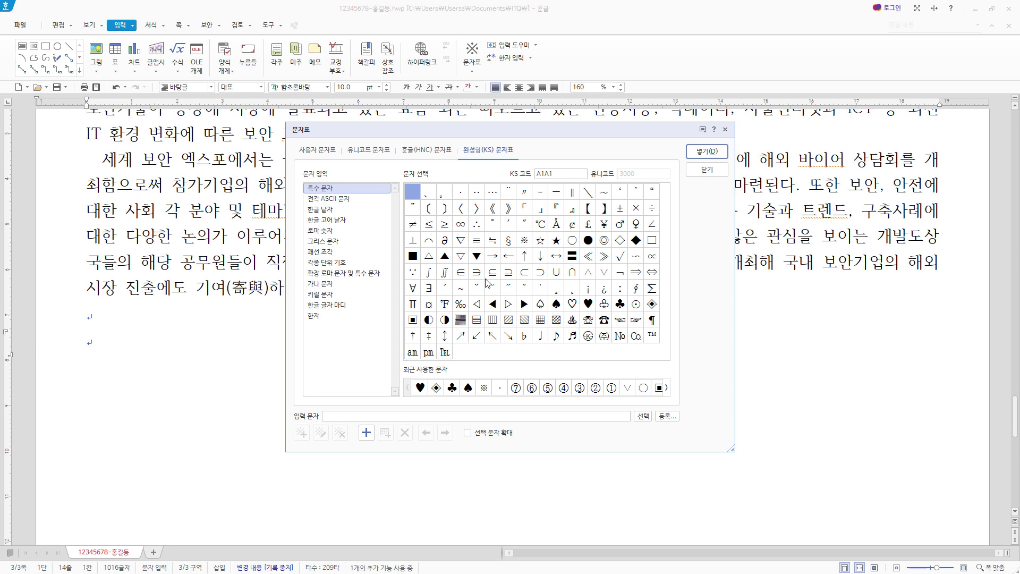
{"action": "left_click", "coordinate": [321, 156]}
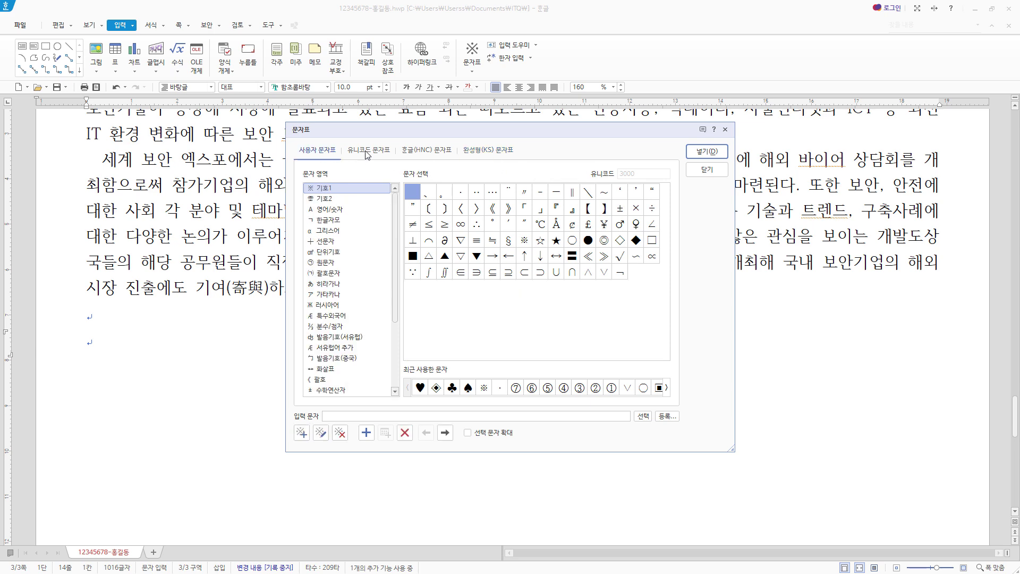
{"action": "left_click", "coordinate": [422, 155]}
{"action": "left_click", "coordinate": [485, 152]}
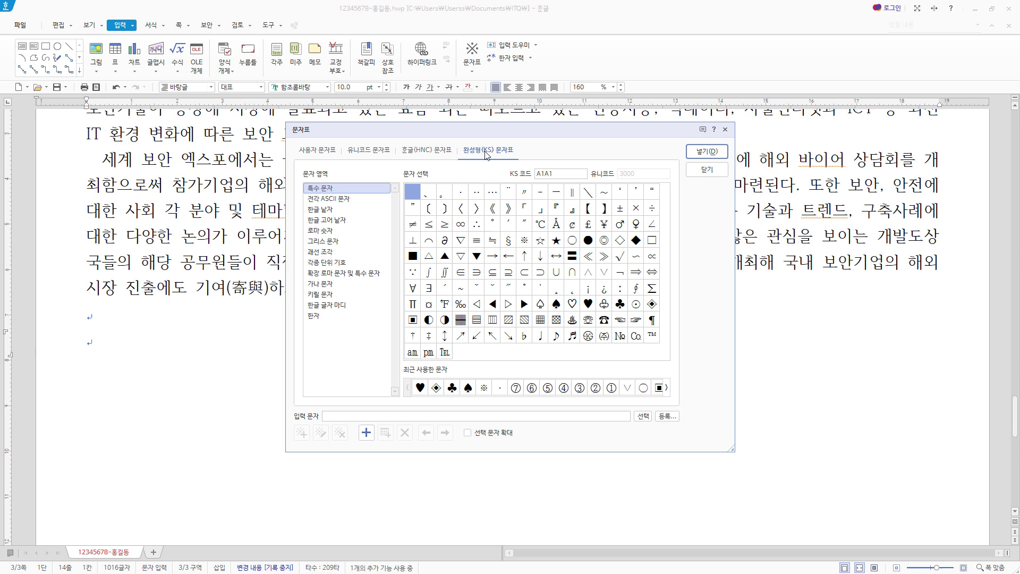
{"action": "left_click", "coordinate": [435, 149]}
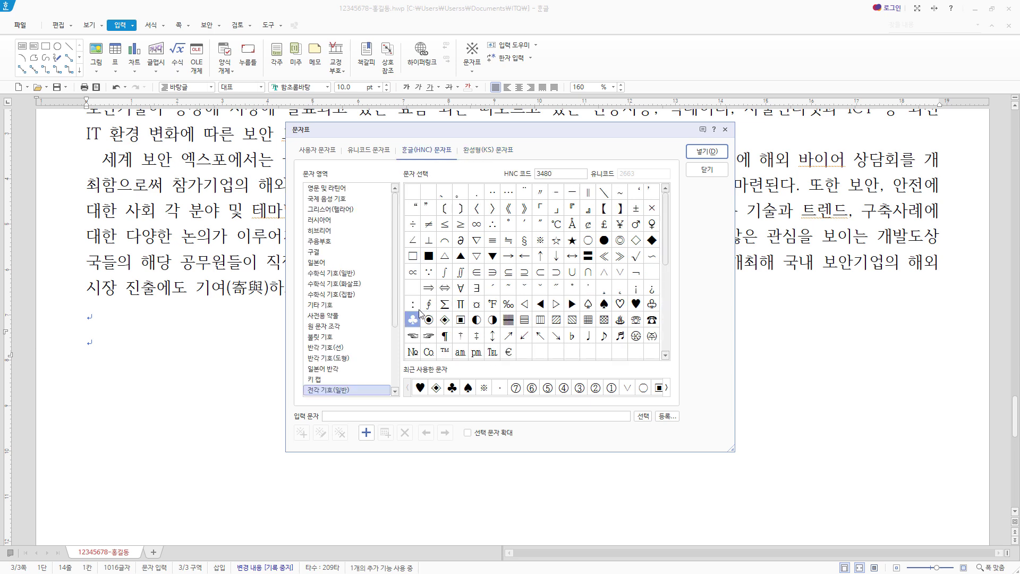
{"action": "left_click", "coordinate": [707, 151]}
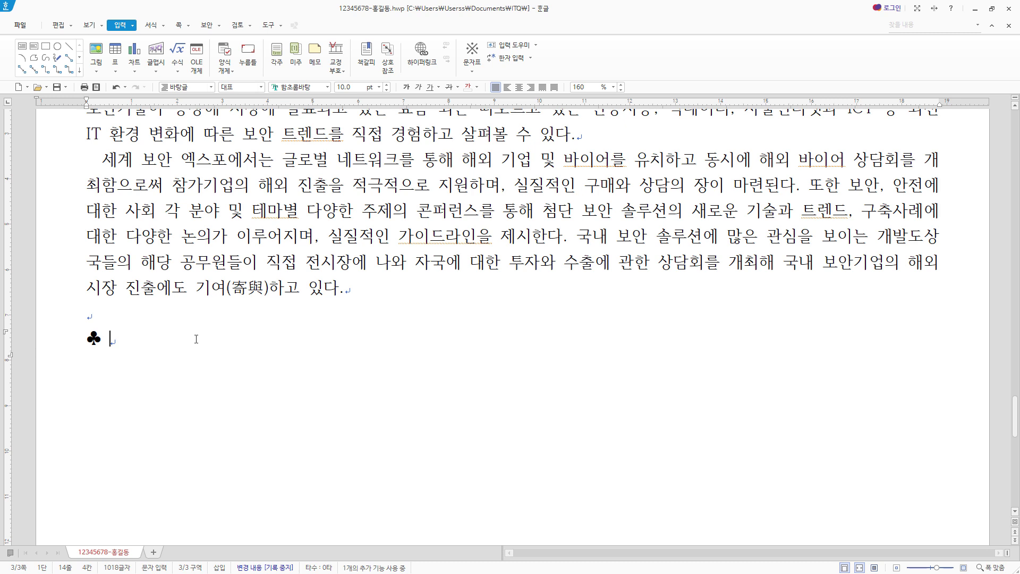
{"action": "type", "text": "세계 보안 엑스포 전시회 개요"}
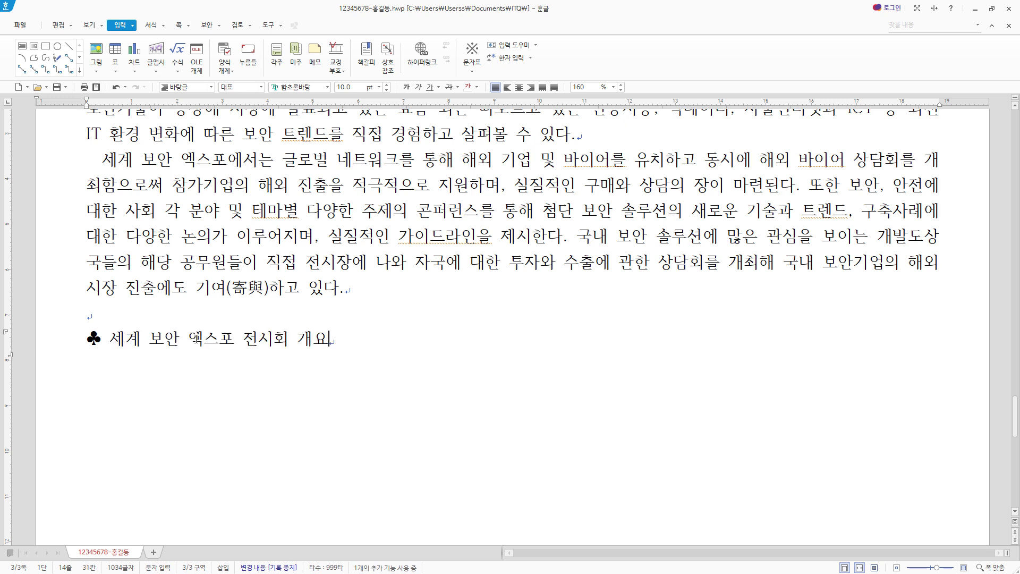
{"action": "key", "text": "Return"}
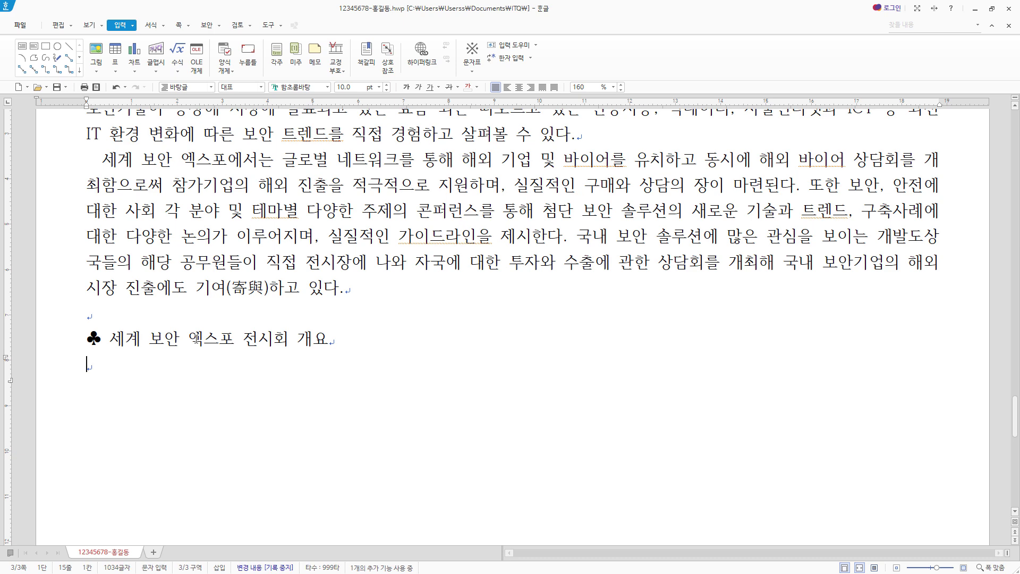
Step: Enter the six overview lines under the heading, from 일시 및 장소 through 후원 : 과학기술정보통신부, 산업통상자원부, 국토교통부 외 다수
{"action": "scroll", "coordinate": [90, 297], "scroll_direction": "down", "scroll_amount": 1}
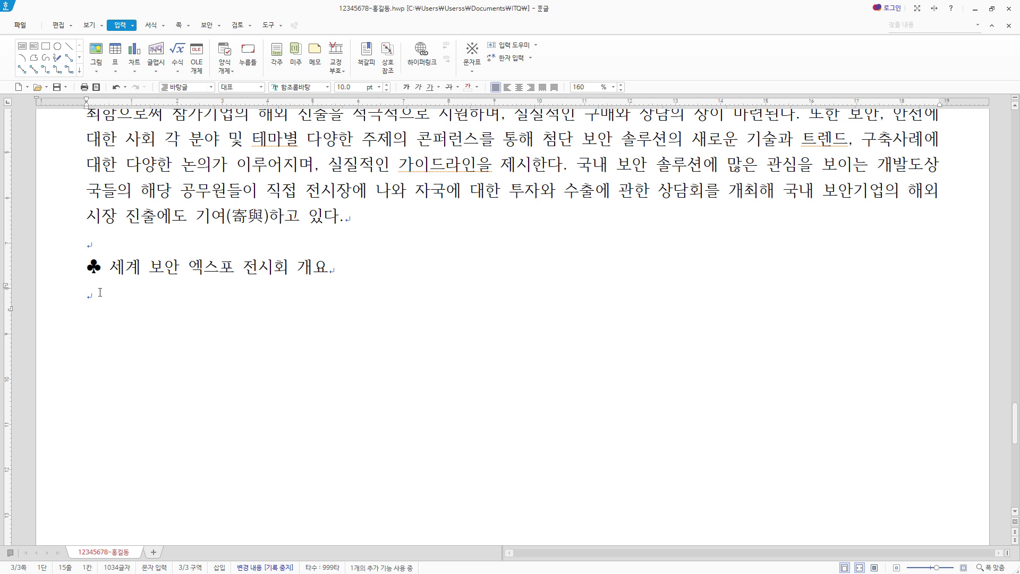
{"action": "type", "text": "일시 및 장소 일시 : 2022년 4월 20일(수) - 22일(금) 장소 : 일산 킨텍스 제1전시장 주최 및 후원 주최 : 행정안전부 후원 : 과학기술정보통신부, 산업통상자원부, 국토교통부 외 다수"}
{"action": "key", "text": "Up"}
{"action": "key", "text": "Up"}
{"action": "key", "text": "Up"}
{"action": "key", "text": "Up"}
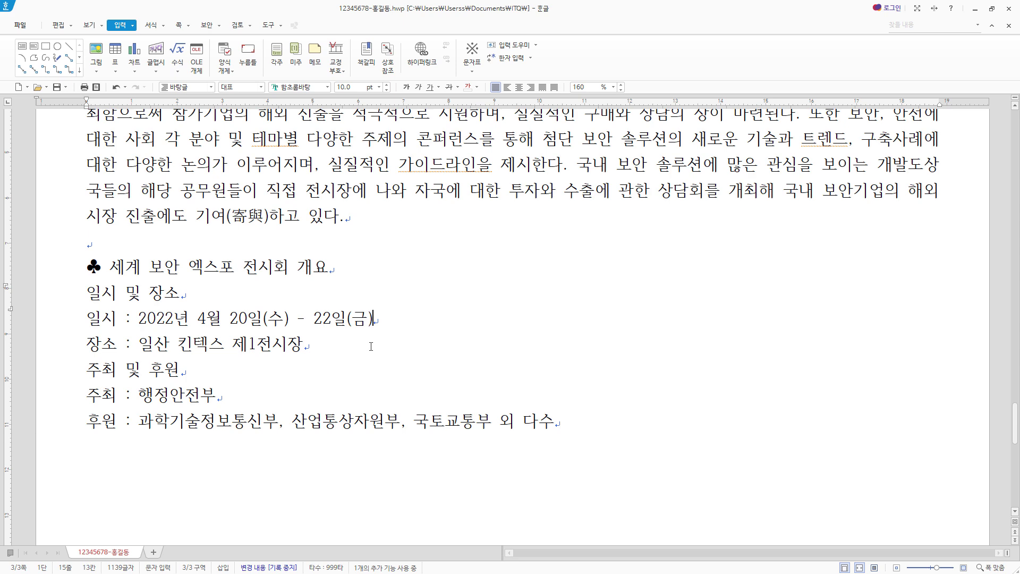
{"action": "left_click", "coordinate": [634, 416]}
{"action": "scroll", "coordinate": [614, 361], "scroll_direction": "down", "scroll_amount": 1}
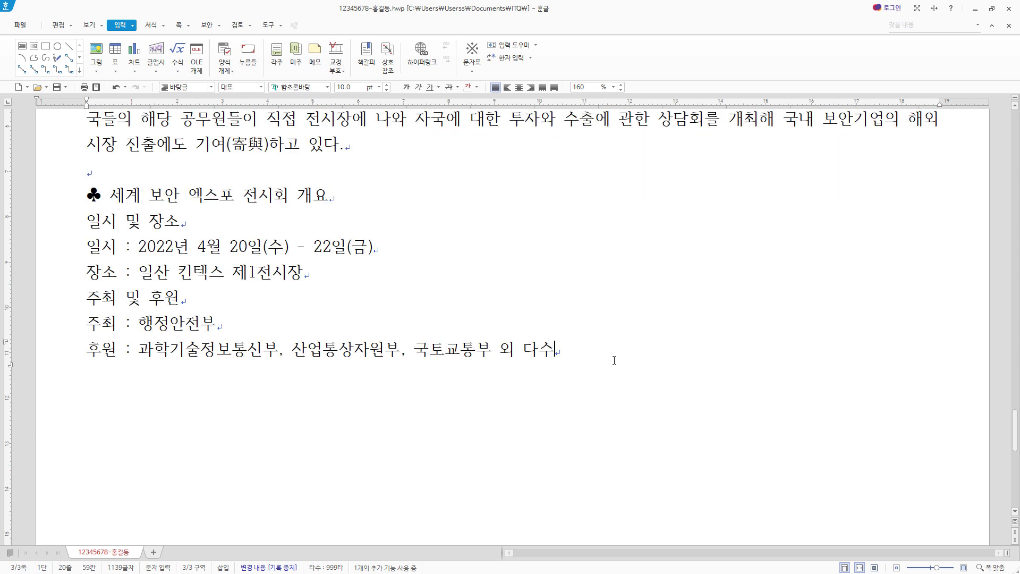
Step: Leave an empty line below the overview and add the heading ♣ 정보보호 솔루션 페어 콘퍼런스, ending with a new line
{"action": "key", "text": "Return"}
{"action": "key", "text": "Return"}
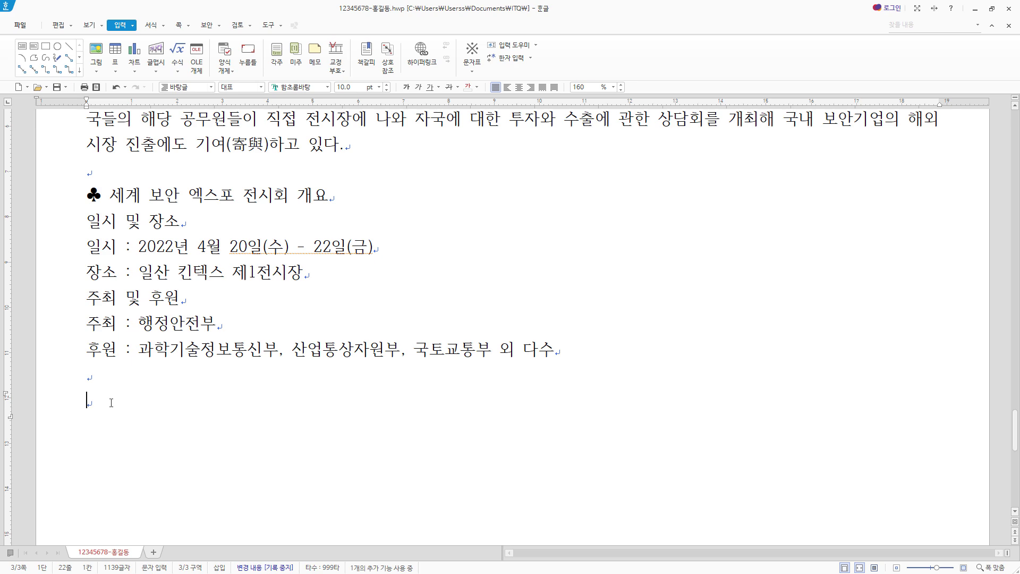
{"action": "key", "text": "ctrl+F10"}
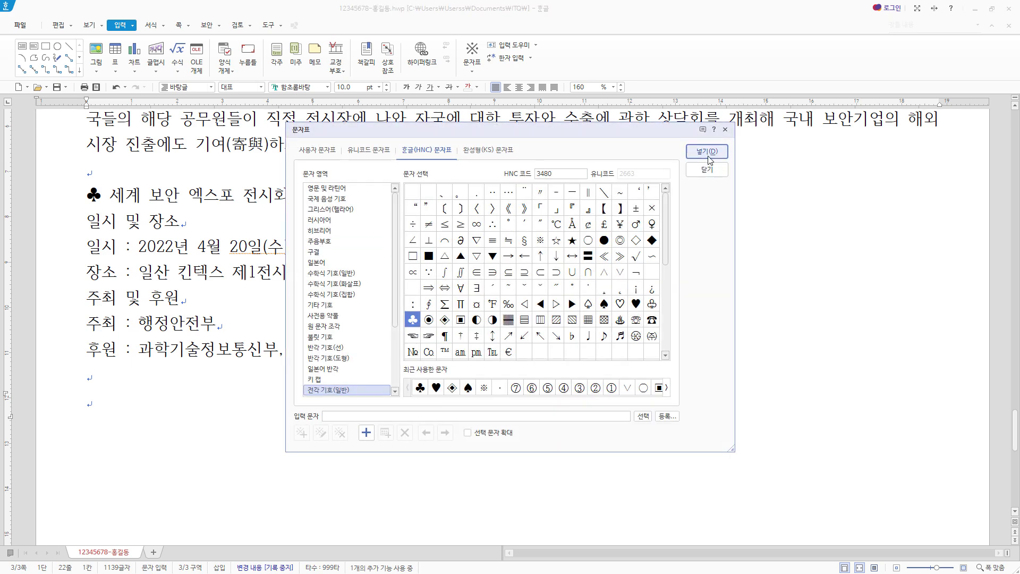
{"action": "left_click", "coordinate": [707, 153]}
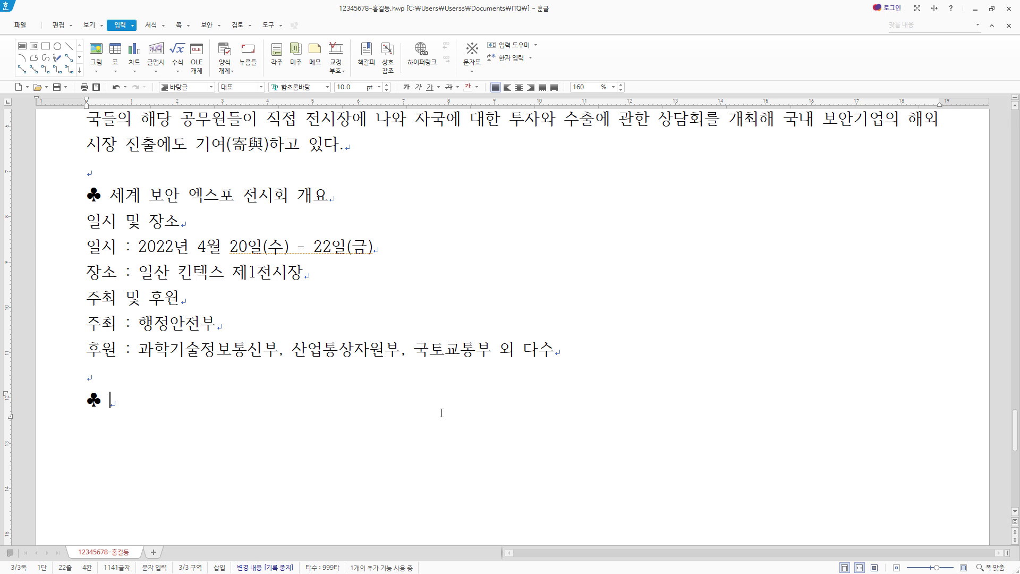
{"action": "type", "text": "정보보호 솔루션 페어 콘퍼런스"}
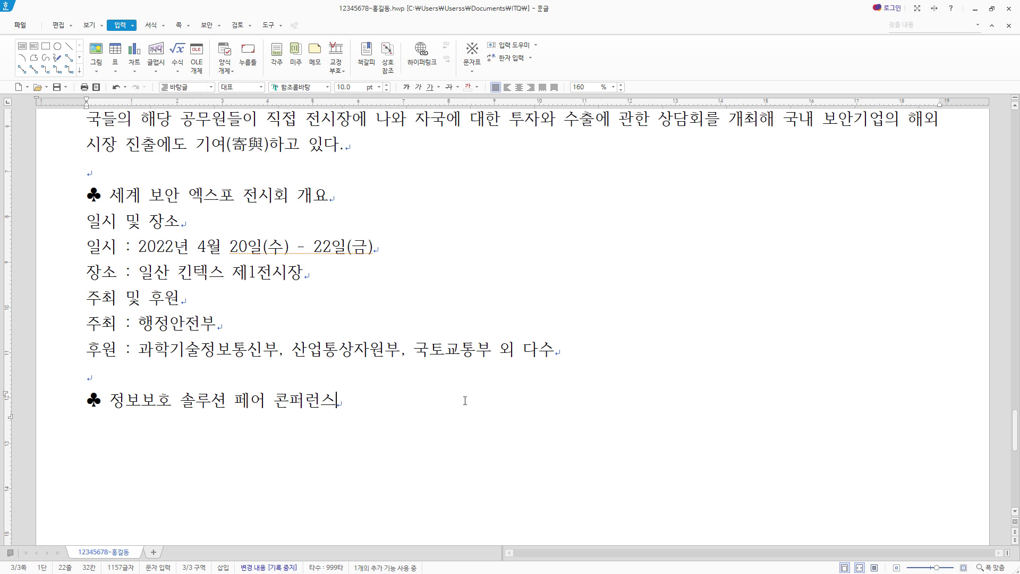
{"action": "key", "text": "Return"}
Step: Insert a table with 6 rows and 5 columns below the 정보보호 솔루션 페어 콘퍼런스 heading
{"action": "scroll", "coordinate": [465, 400], "scroll_direction": "down", "scroll_amount": 1}
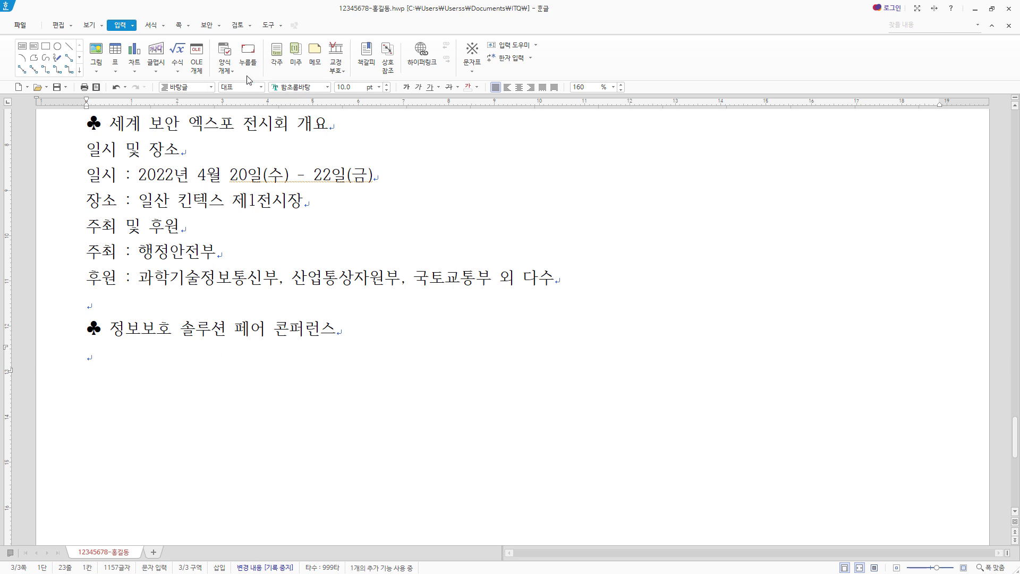
{"action": "left_click", "coordinate": [121, 55]}
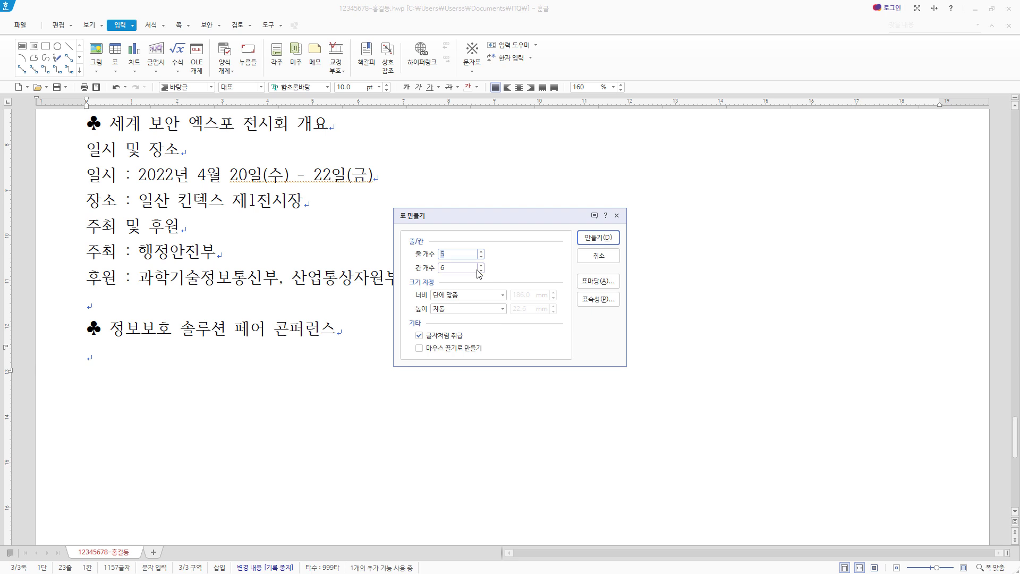
{"action": "left_click", "coordinate": [481, 270]}
{"action": "left_click", "coordinate": [461, 256]}
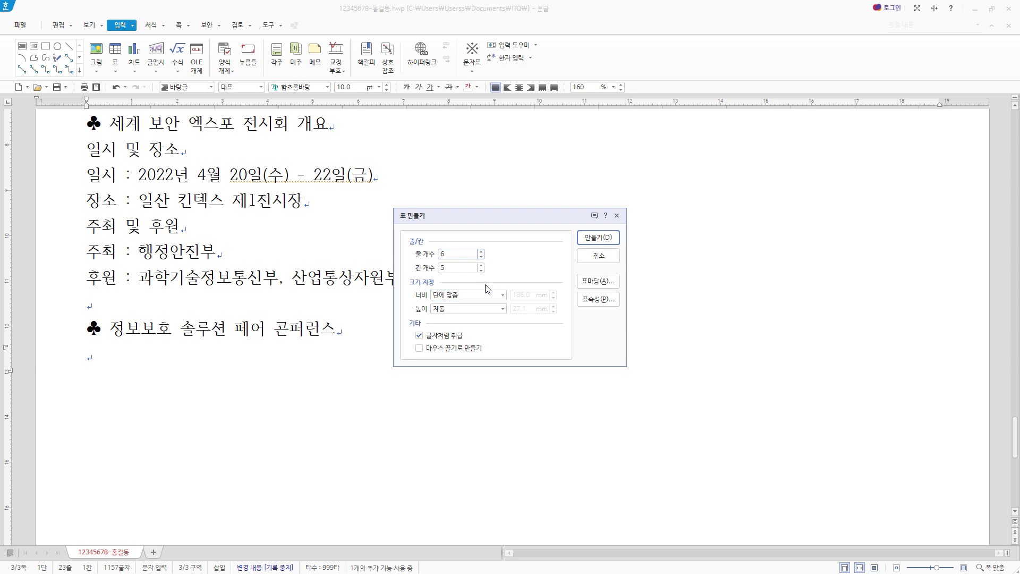
{"action": "left_click", "coordinate": [599, 238]}
Step: Select all cells of the new table and increase every row evenly to about twice its height
{"action": "scroll", "coordinate": [913, 302], "scroll_direction": "down", "scroll_amount": 5}
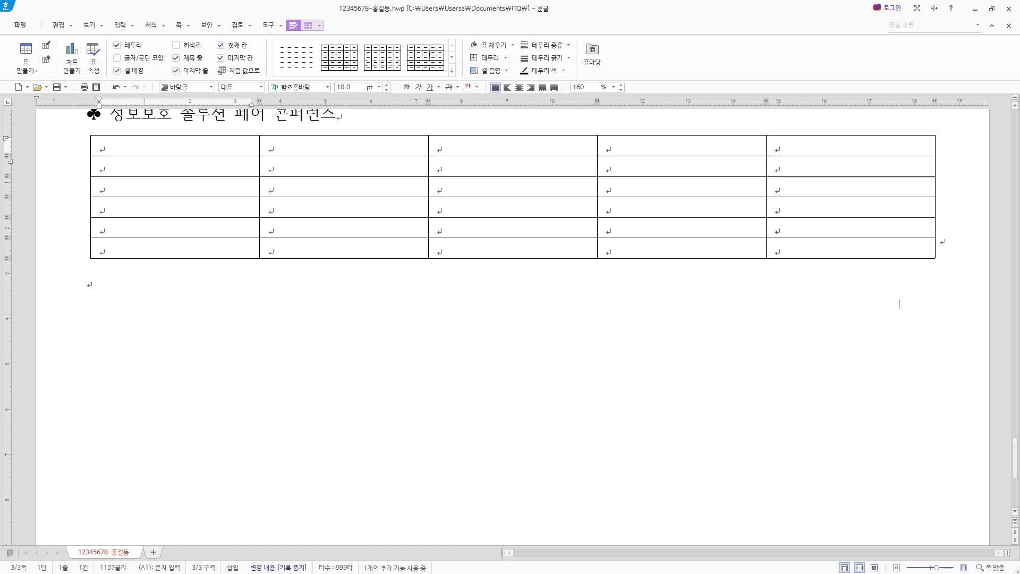
{"action": "scroll", "coordinate": [629, 406], "scroll_direction": "down", "scroll_amount": 3}
{"action": "scroll", "coordinate": [600, 408], "scroll_direction": "down", "scroll_amount": 2}
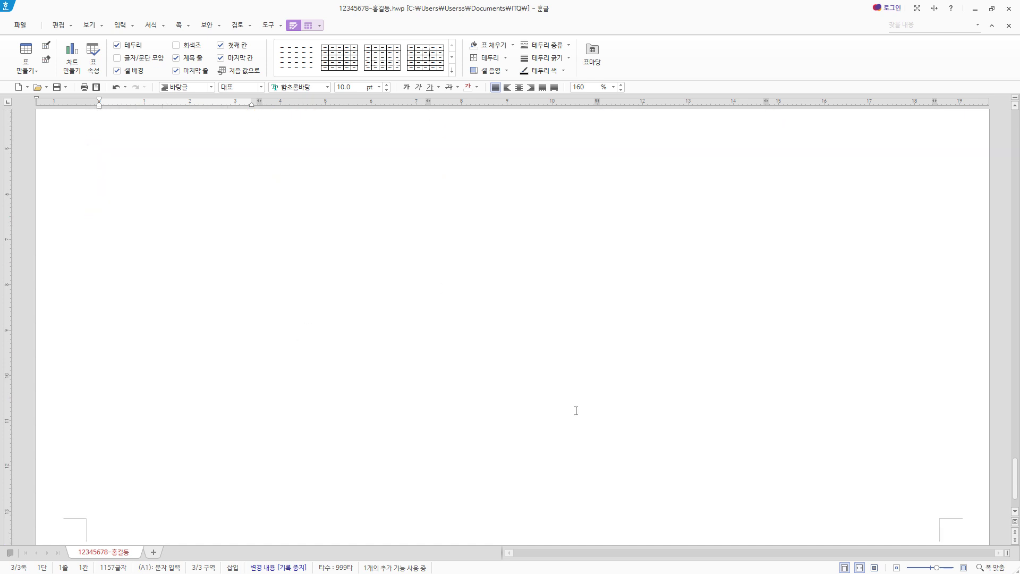
{"action": "scroll", "coordinate": [669, 415], "scroll_direction": "up", "scroll_amount": 5}
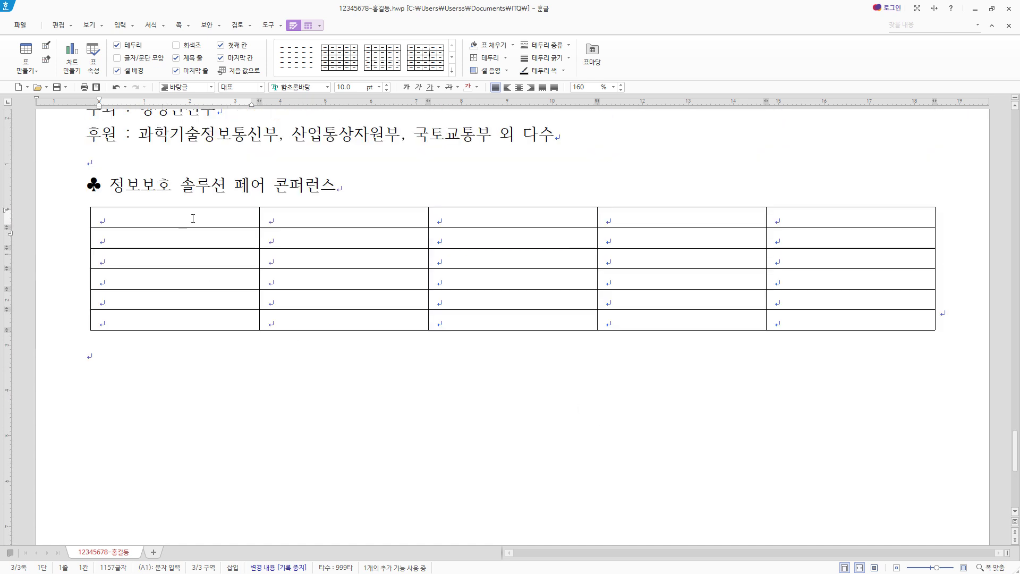
{"action": "left_click_drag", "start_coordinate": [205, 219], "coordinate": [848, 321]}
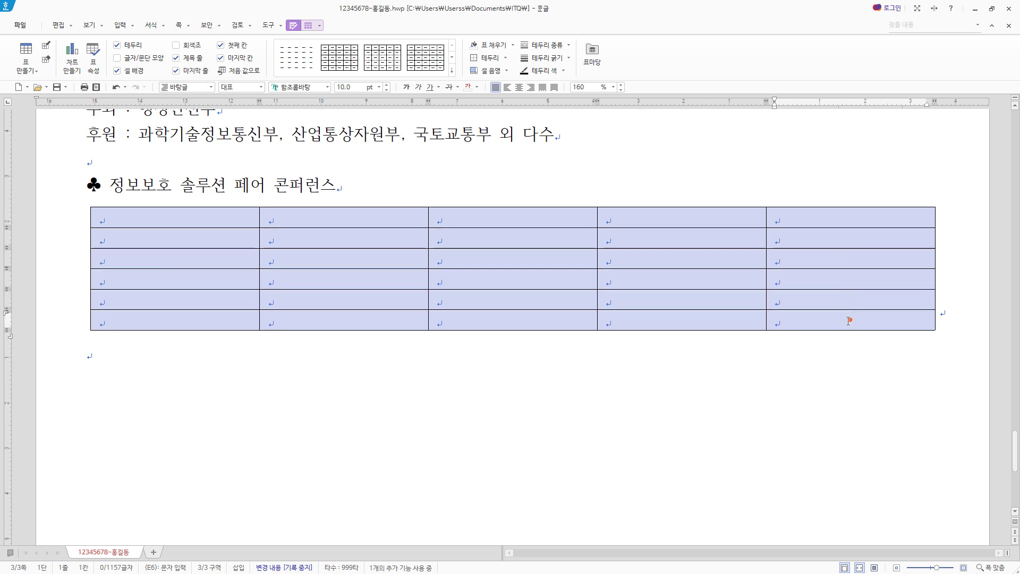
{"action": "key", "text": "ctrl+Down"}
{"action": "key", "text": "ctrl+Down"}
{"action": "key", "text": "ctrl+Down"}
{"action": "key", "text": "ctrl+Down"}
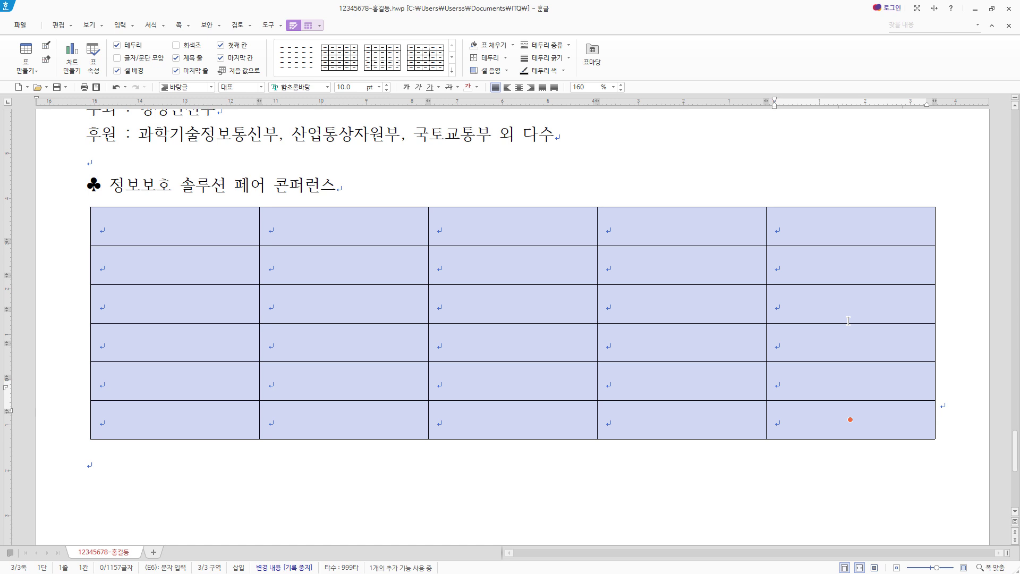
{"action": "key", "text": "ctrl+Down"}
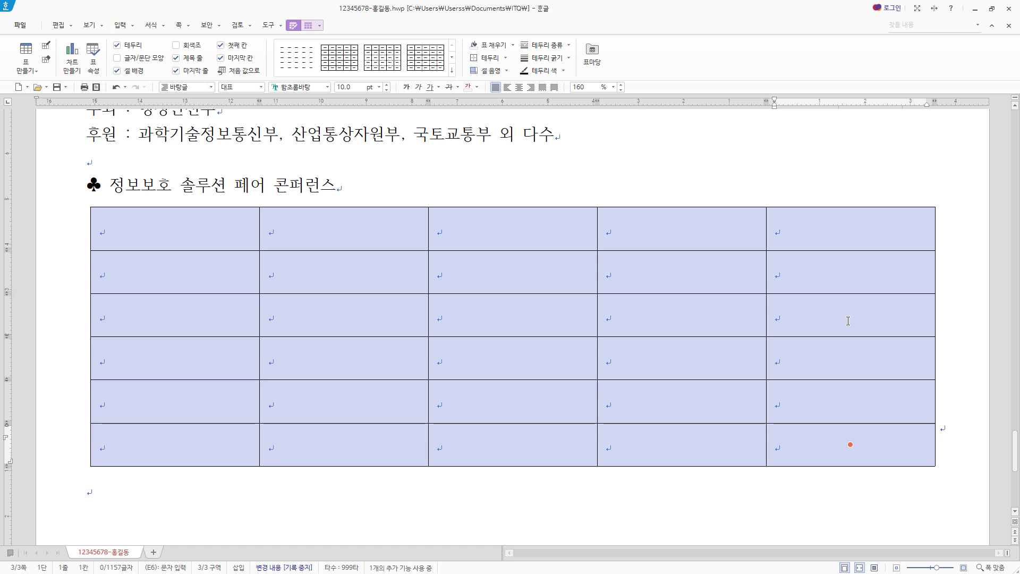
Step: Set the font of all table cells to 굴림 and centre their text horizontally
{"action": "scroll", "coordinate": [841, 324], "scroll_direction": "down", "scroll_amount": 1}
{"action": "scroll", "coordinate": [747, 237], "scroll_direction": "up", "scroll_amount": 1}
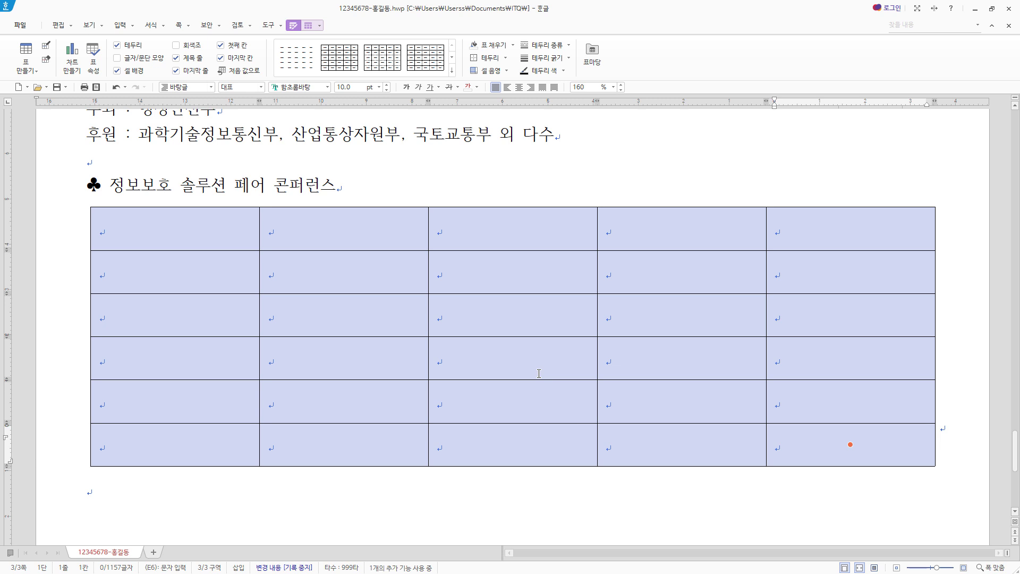
{"action": "left_click", "coordinate": [316, 86]}
{"action": "type", "text": "굴림"}
{"action": "key", "text": "Return"}
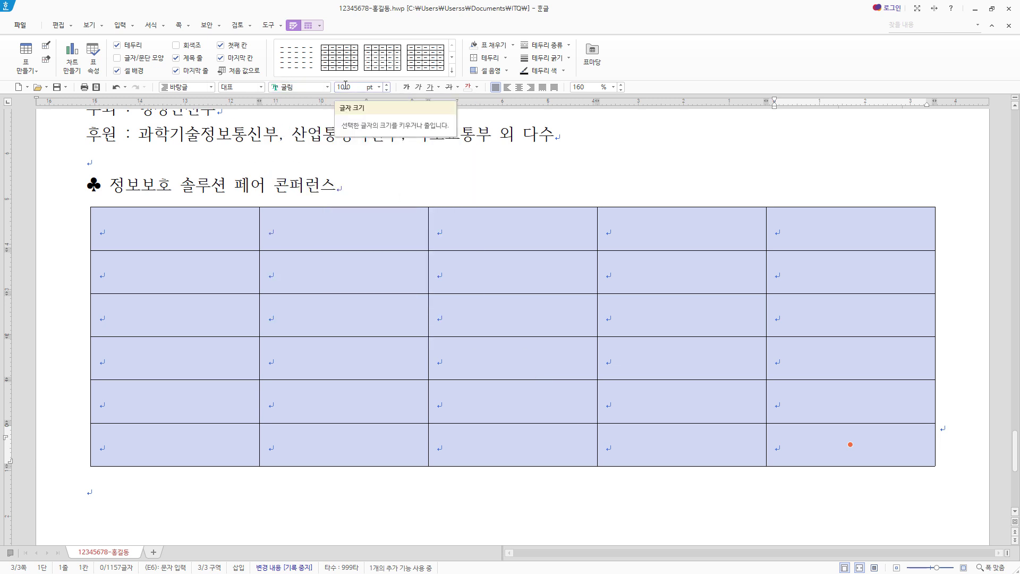
{"action": "left_click", "coordinate": [519, 89]}
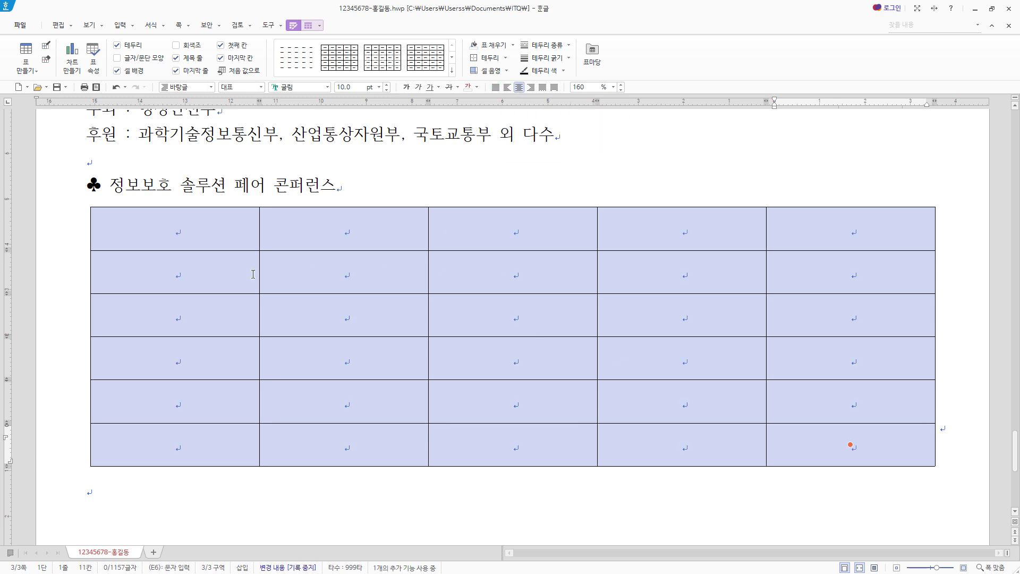
Step: In the table's first column, merge the cells of rows 2 and 3, and those of rows 4 and 5
{"action": "left_click", "coordinate": [187, 268]}
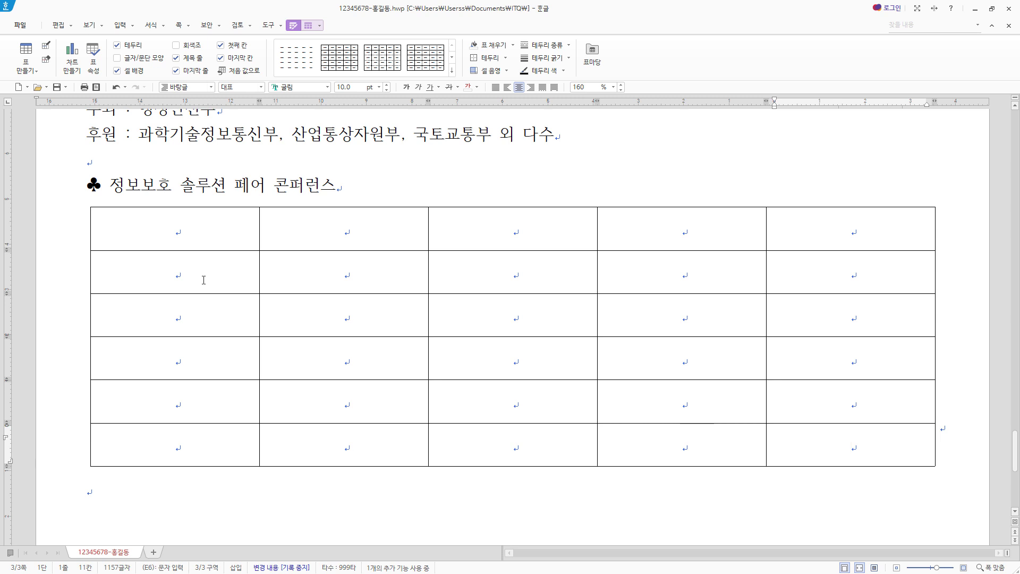
{"action": "left_click_drag", "start_coordinate": [205, 282], "coordinate": [201, 315]}
{"action": "right_click", "coordinate": [202, 315]}
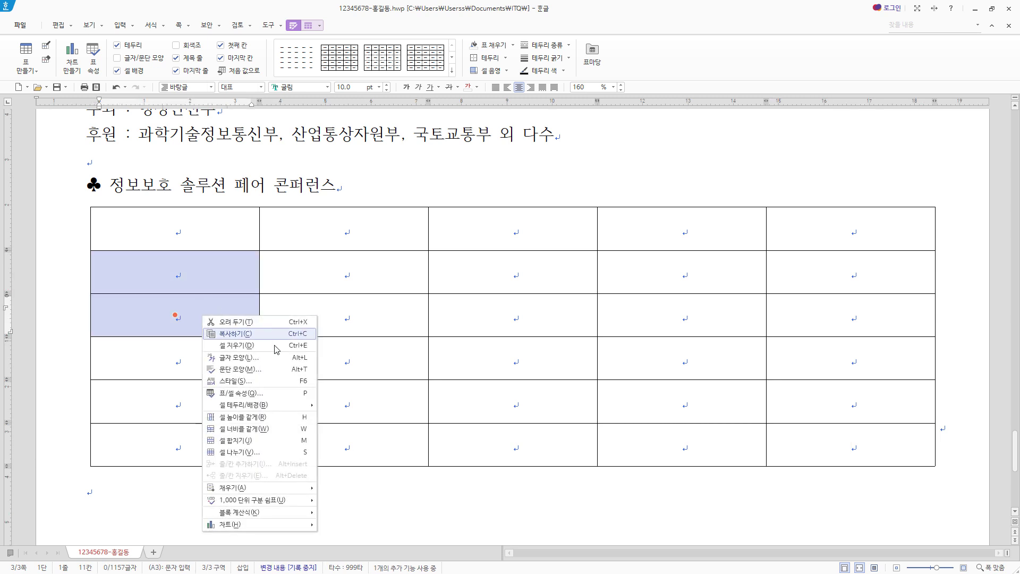
{"action": "left_click", "coordinate": [269, 441]}
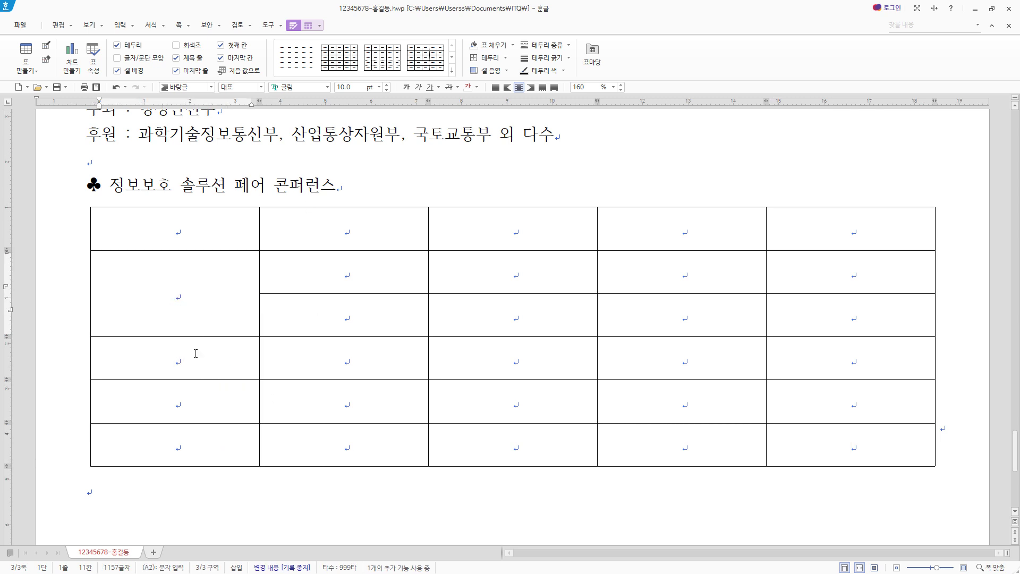
{"action": "left_click_drag", "start_coordinate": [198, 363], "coordinate": [196, 401]}
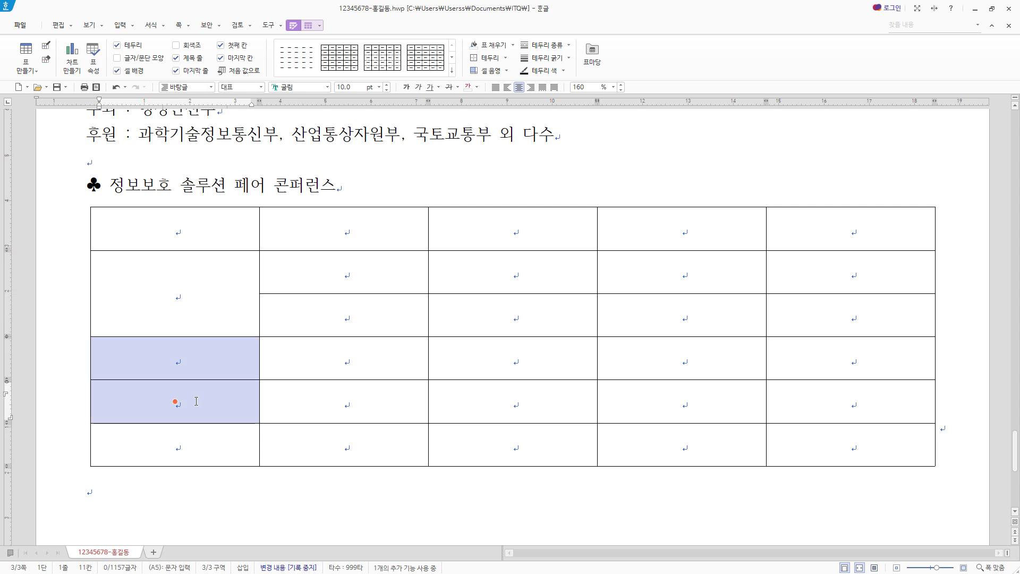
{"action": "right_click", "coordinate": [196, 402]}
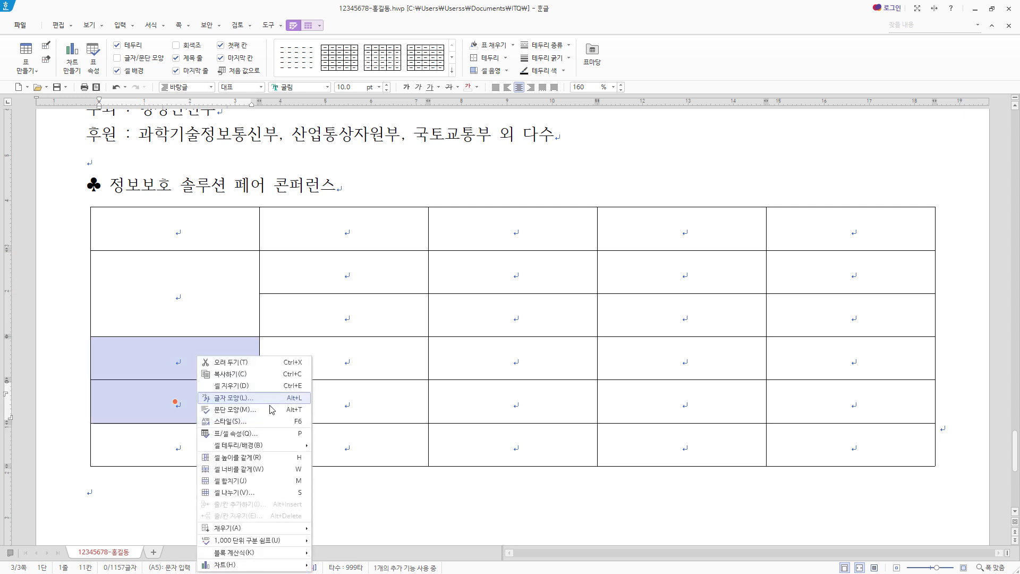
{"action": "left_click", "coordinate": [263, 481]}
Step: Merge the cells of rows 2 to 6 in the table's last column
{"action": "left_click_drag", "start_coordinate": [861, 271], "coordinate": [863, 443]}
{"action": "right_click", "coordinate": [857, 276]}
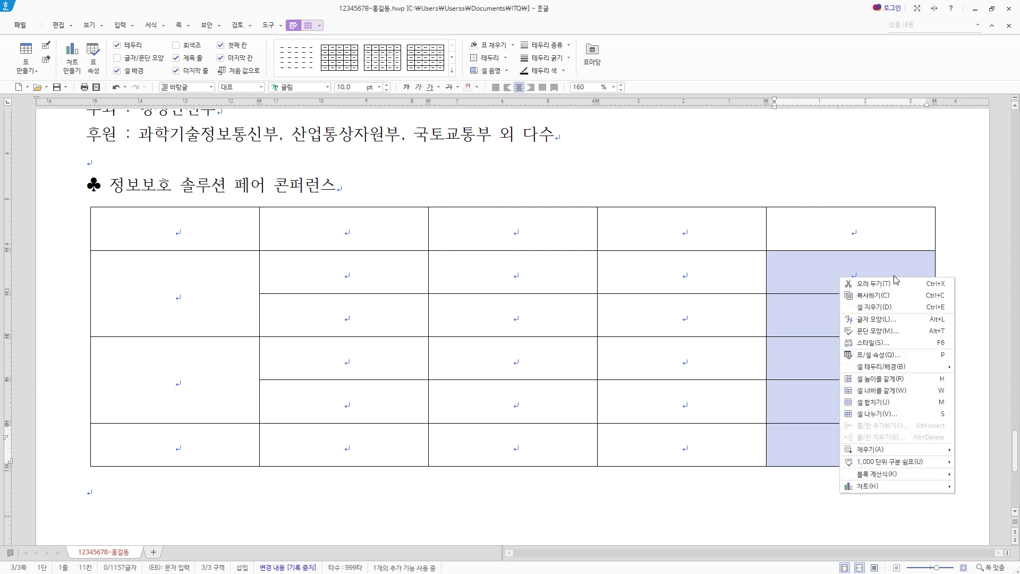
{"action": "left_click", "coordinate": [882, 403]}
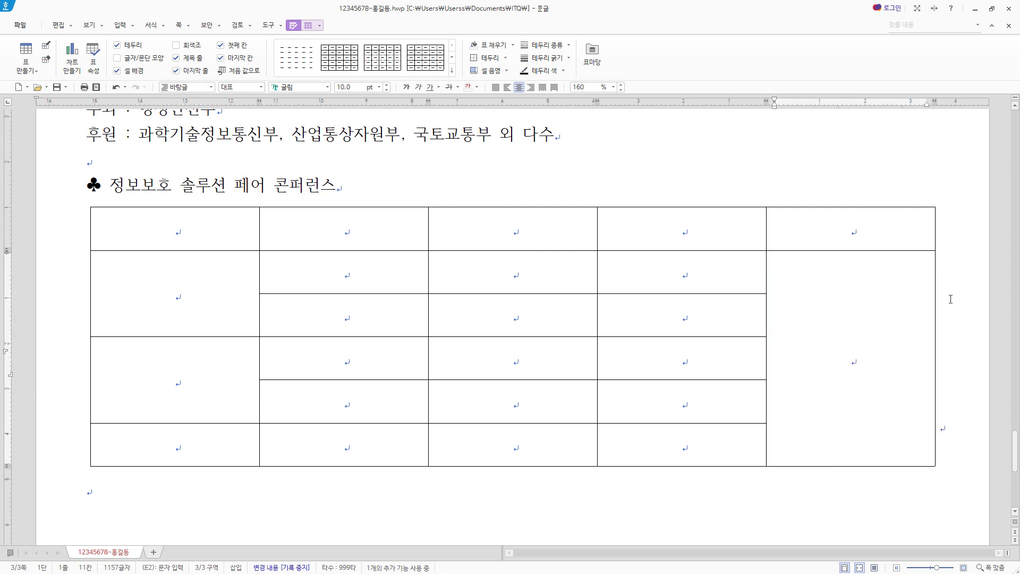
Step: Narrow the table's first column and fill the cells with the conference schedule, headed 구분, 시간, 내용, 장소 and 비고
{"action": "left_click", "coordinate": [178, 229]}
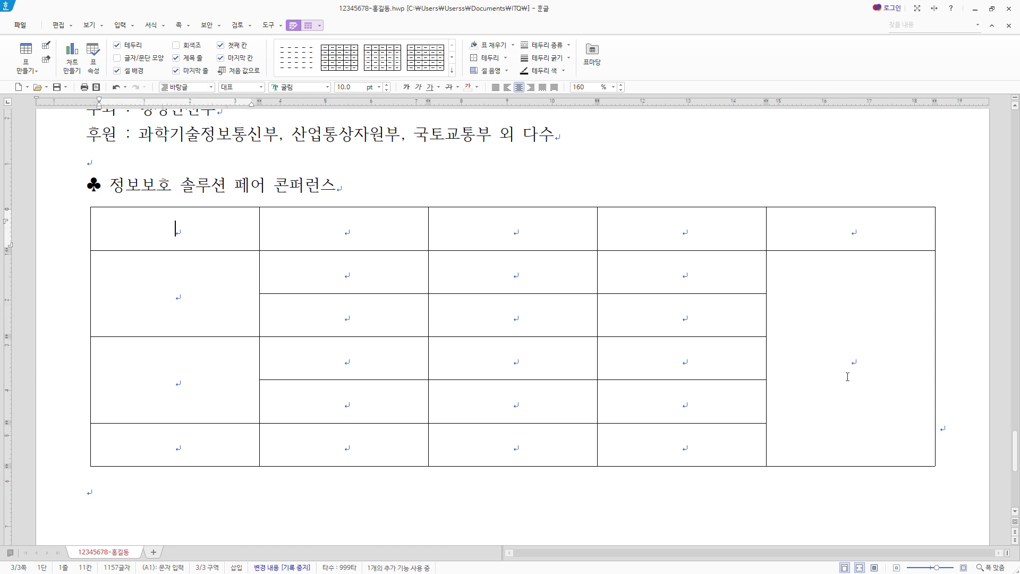
{"action": "left_click", "coordinate": [852, 304]}
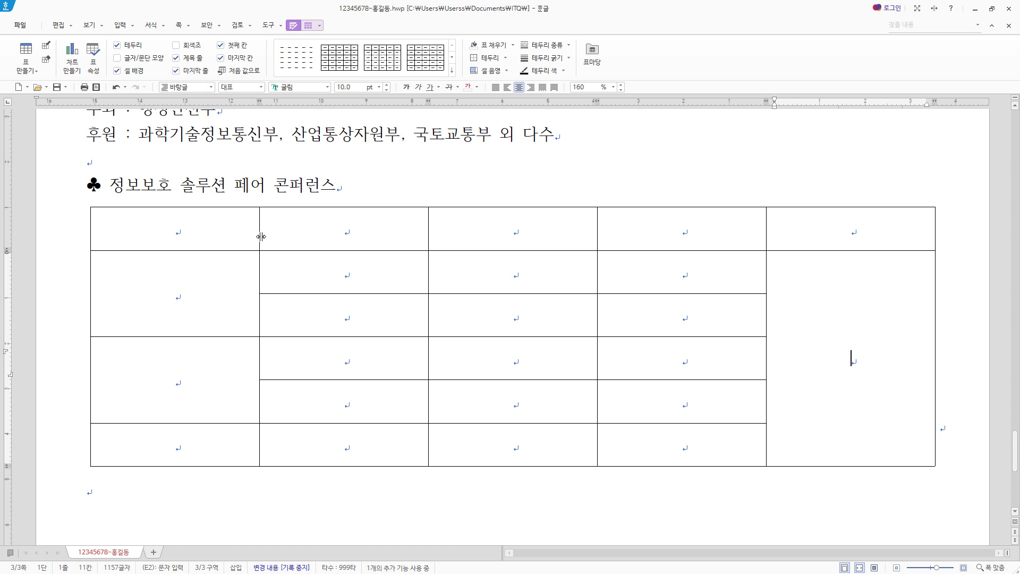
{"action": "left_click_drag", "start_coordinate": [260, 236], "coordinate": [209, 237]}
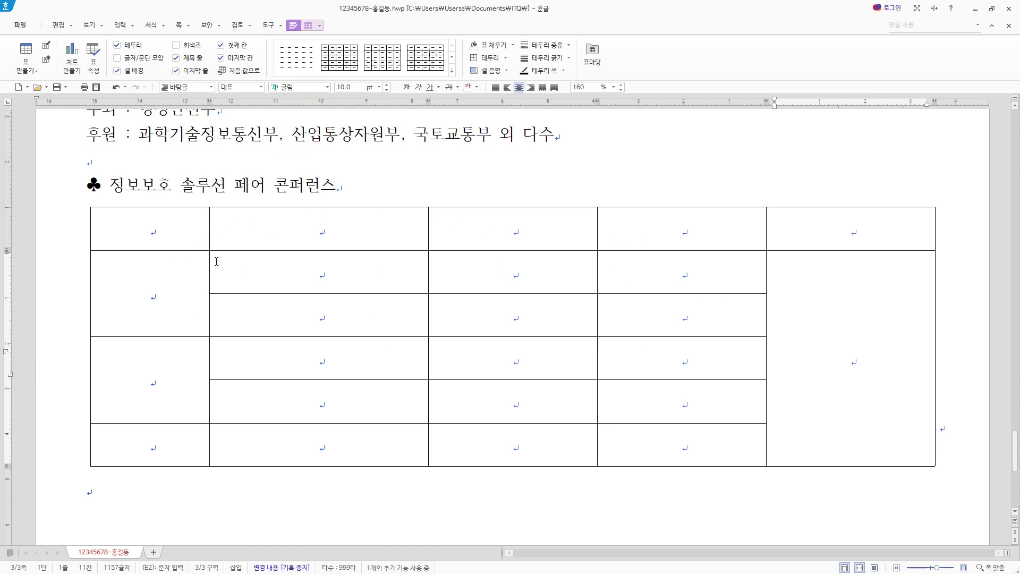
{"action": "left_click", "coordinate": [151, 232]}
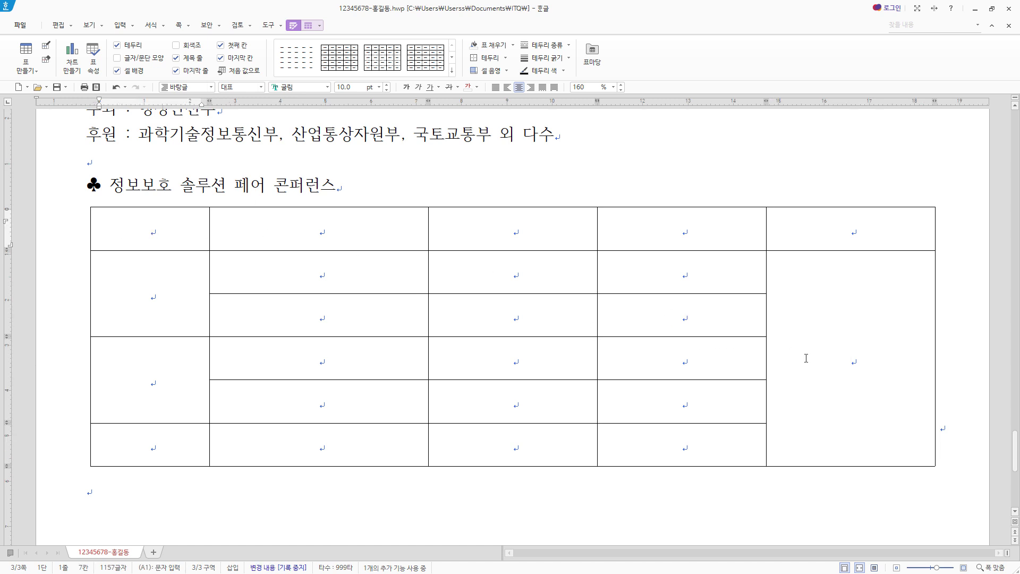
{"action": "key", "text": "ctrl+v"}
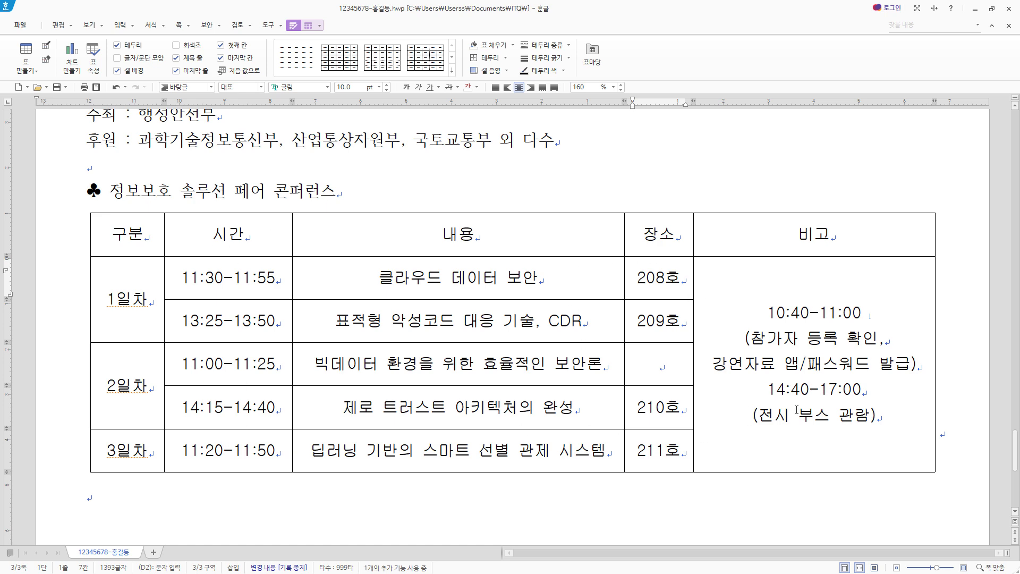
Step: Increase the height of the table's last row (3일차) to roughly one and a half times the other rows
{"action": "scroll", "coordinate": [794, 411], "scroll_direction": "down", "scroll_amount": 3}
{"action": "left_click_drag", "start_coordinate": [145, 378], "coordinate": [644, 378]}
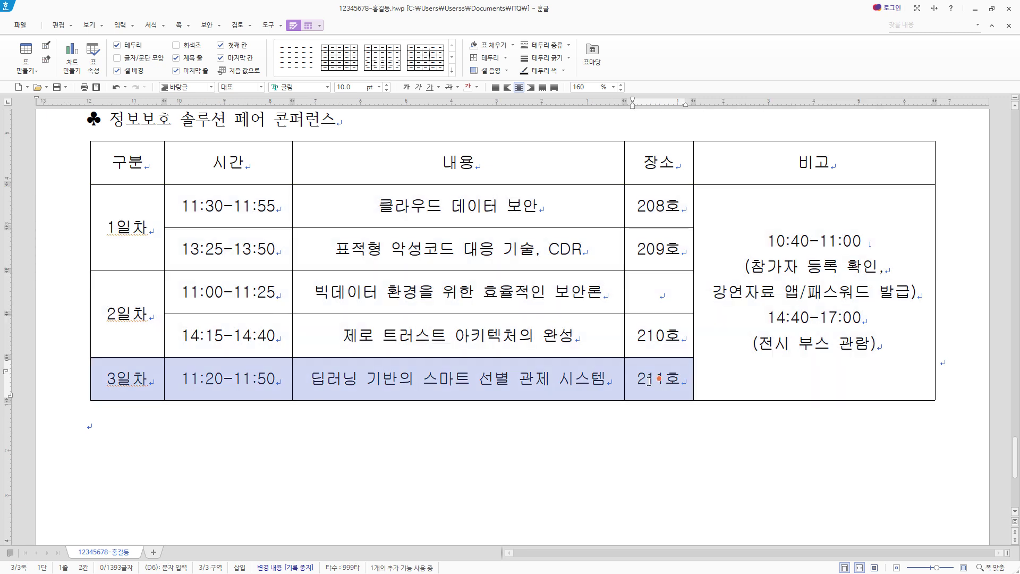
{"action": "key", "text": "ctrl+Down"}
{"action": "key", "text": "ctrl+Down"}
{"action": "key", "text": "ctrl+Down"}
{"action": "key", "text": "ctrl+Down"}
{"action": "key", "text": "ctrl+Down"}
{"action": "key", "text": "ctrl+Down"}
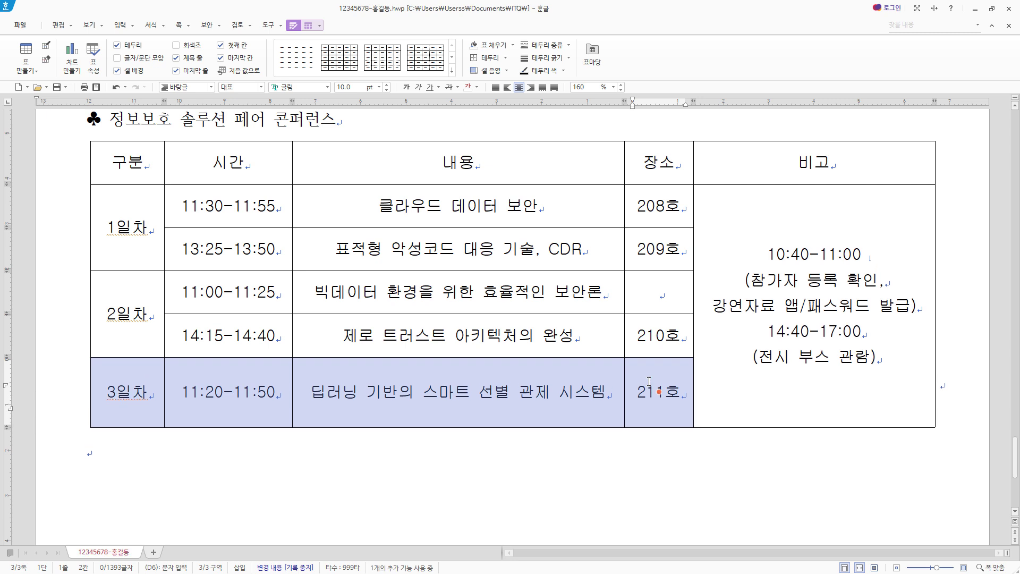
{"action": "left_click", "coordinate": [369, 209]}
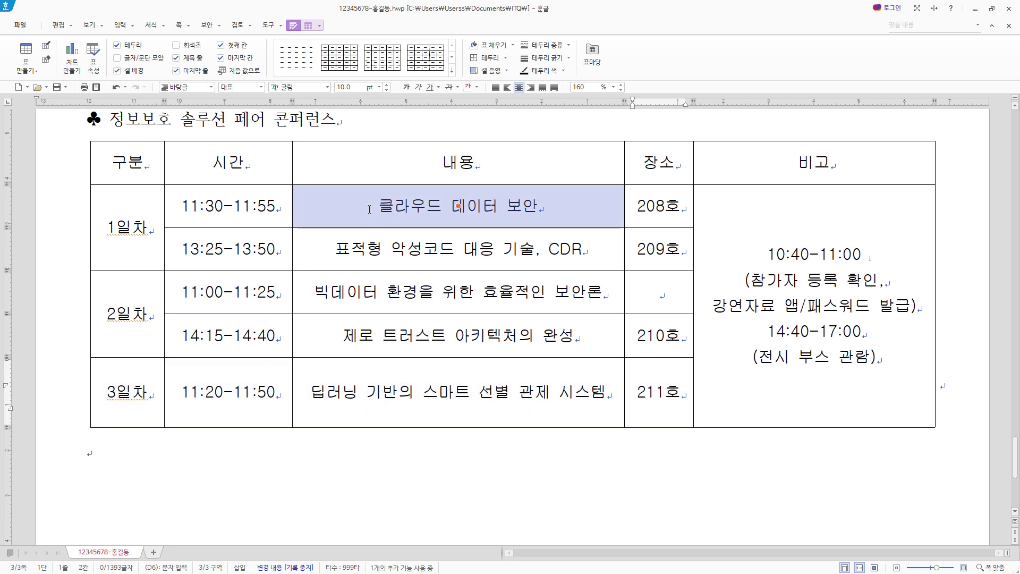
{"action": "mouse_move", "coordinate": [625, 204]}
{"action": "left_mouse_down"}
{"action": "mouse_move", "coordinate": [588, 203]}
{"action": "mouse_move", "coordinate": [625, 207]}
{"action": "left_mouse_up"}
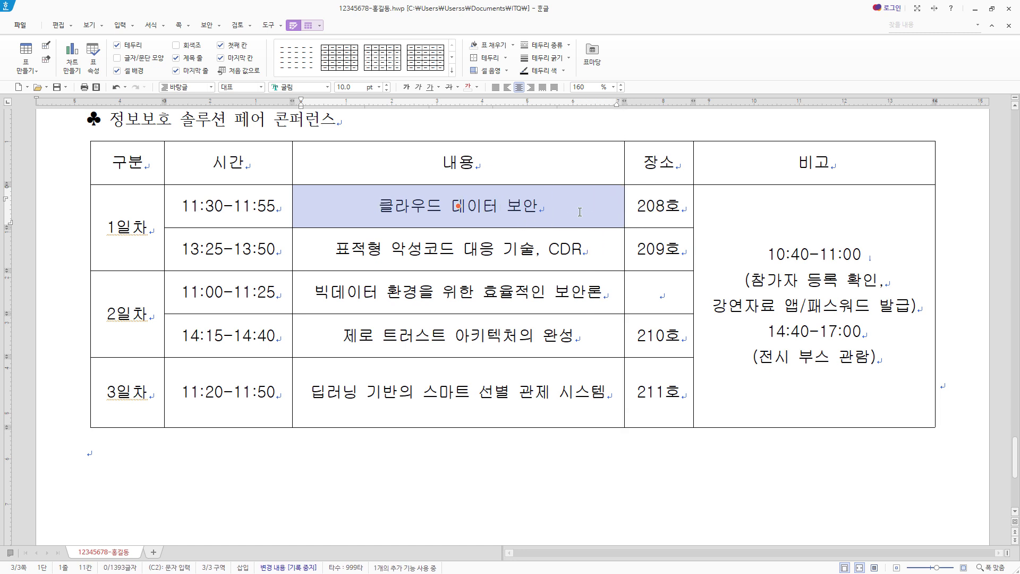
{"action": "left_click", "coordinate": [621, 208]}
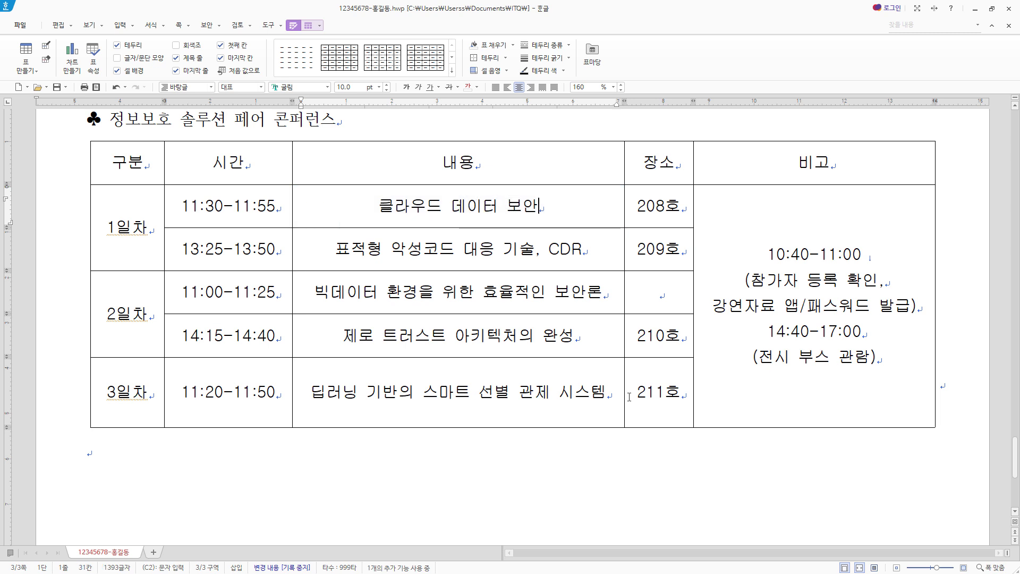
Step: Add the line "행정안전부" after one blank line below the table and align it to the right
{"action": "scroll", "coordinate": [146, 382], "scroll_direction": "down", "scroll_amount": 2}
{"action": "left_click", "coordinate": [146, 382]}
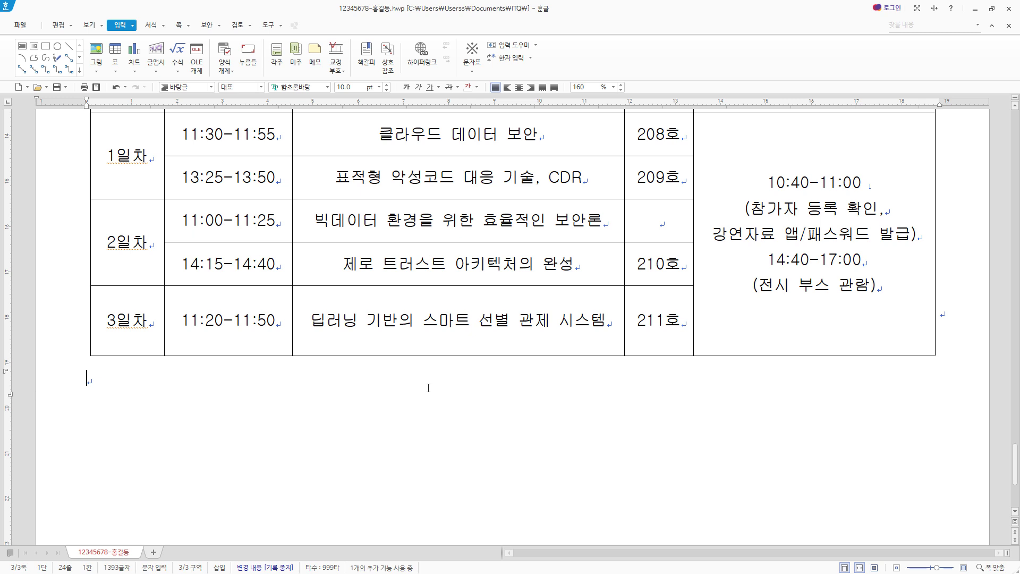
{"action": "key", "text": "Return"}
{"action": "key", "text": "ctrl+v"}
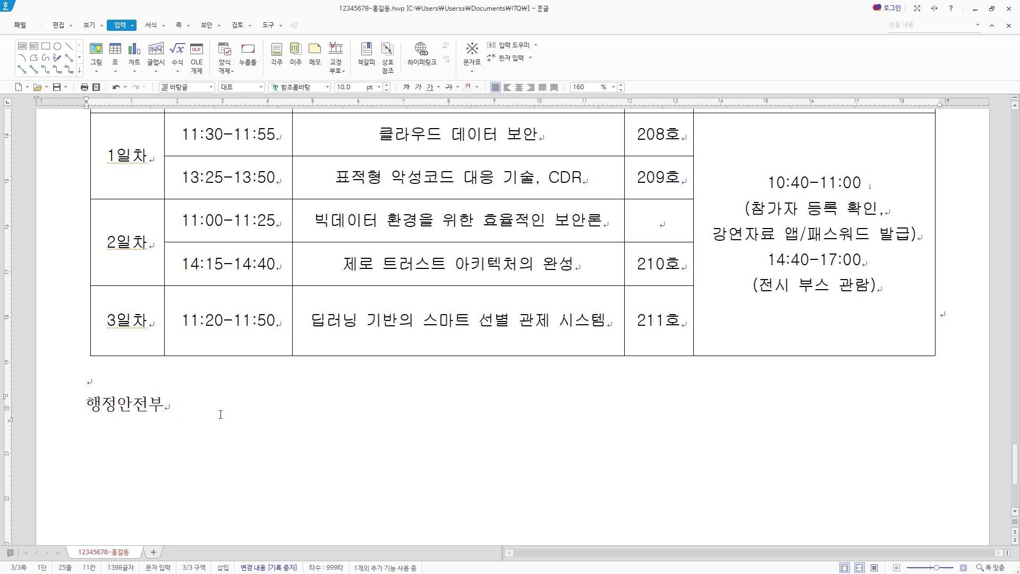
{"action": "left_click", "coordinate": [531, 87]}
Step: Format the title "제21회 세계 보안 엑스포" on page 3 as 굴림, 18 pt, bold and centred, and save the document
{"action": "scroll", "coordinate": [559, 400], "scroll_direction": "up", "scroll_amount": 15}
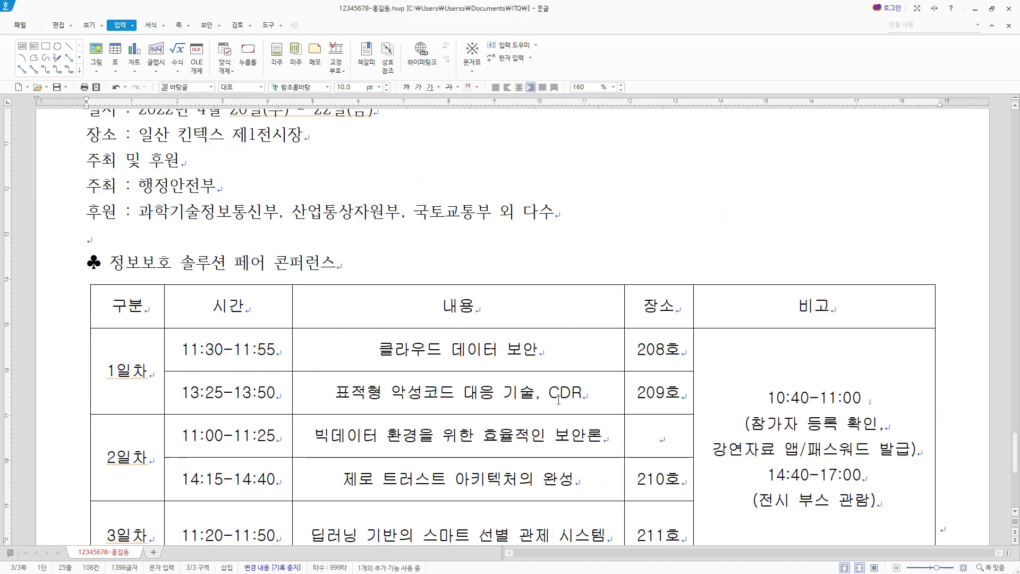
{"action": "left_click", "coordinate": [271, 382]}
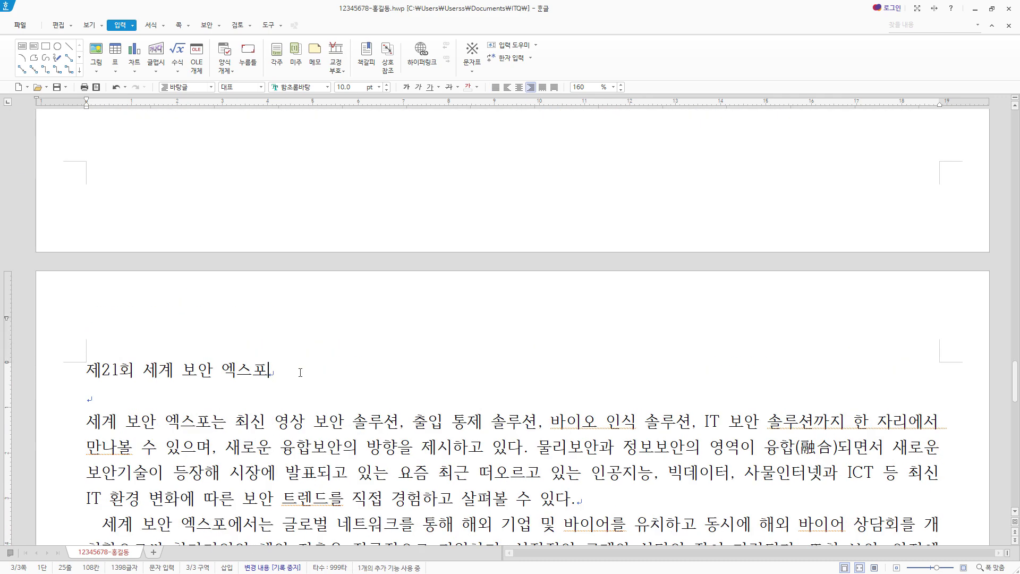
{"action": "scroll", "coordinate": [301, 372], "scroll_direction": "down", "scroll_amount": 3}
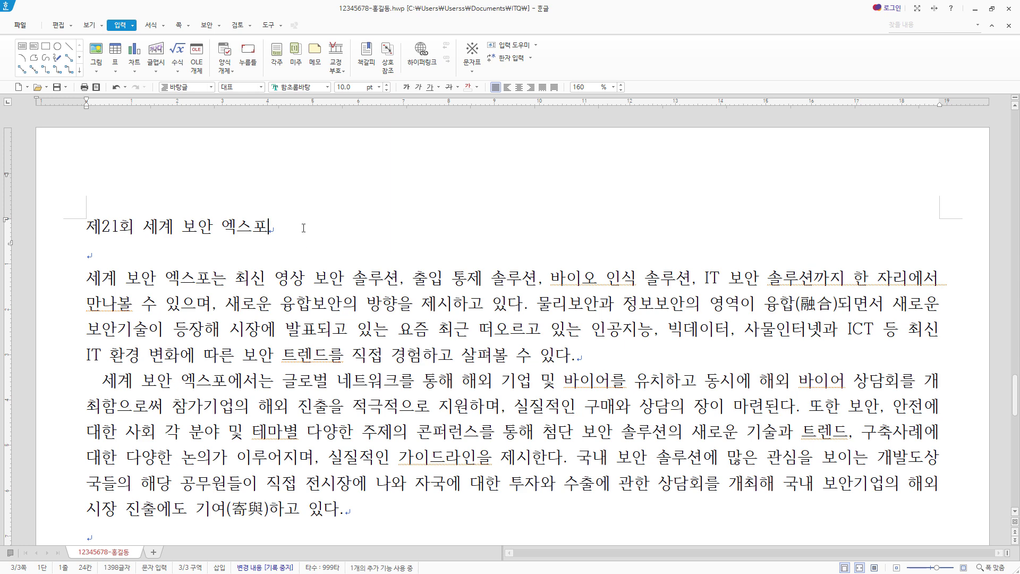
{"action": "left_click_drag", "start_coordinate": [304, 228], "coordinate": [88, 228]}
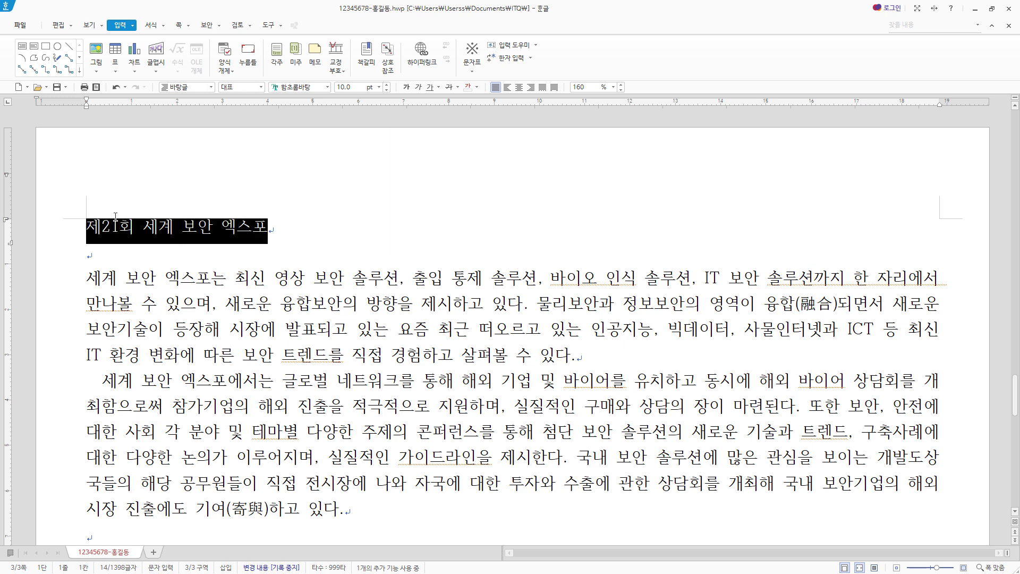
{"action": "left_click", "coordinate": [312, 88]}
{"action": "type", "text": "굴림"}
{"action": "key", "text": "Return"}
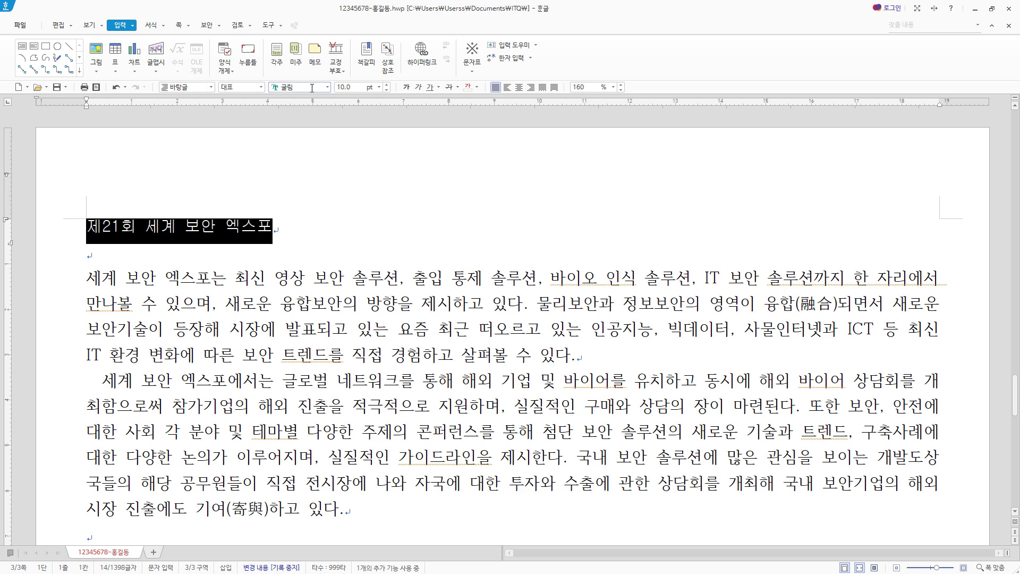
{"action": "left_click", "coordinate": [345, 89]}
{"action": "type", "text": "18"}
{"action": "key", "text": "Return"}
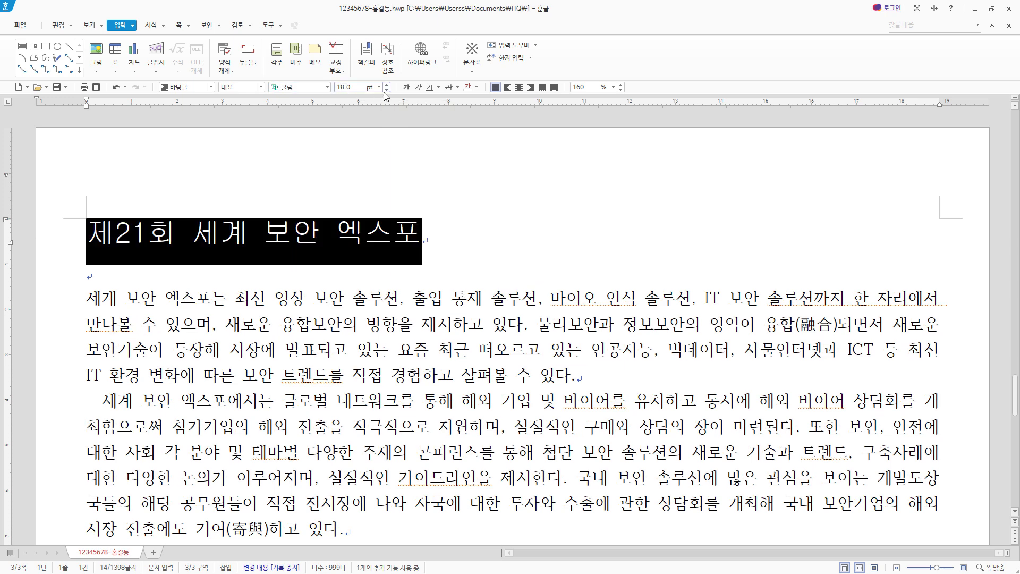
{"action": "left_click", "coordinate": [406, 87]}
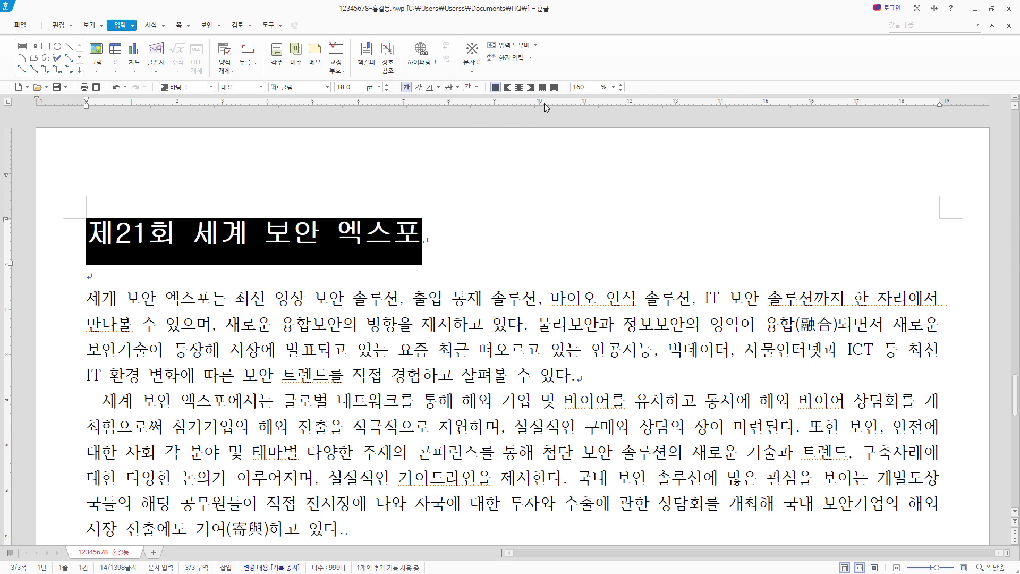
{"action": "left_click", "coordinate": [519, 88]}
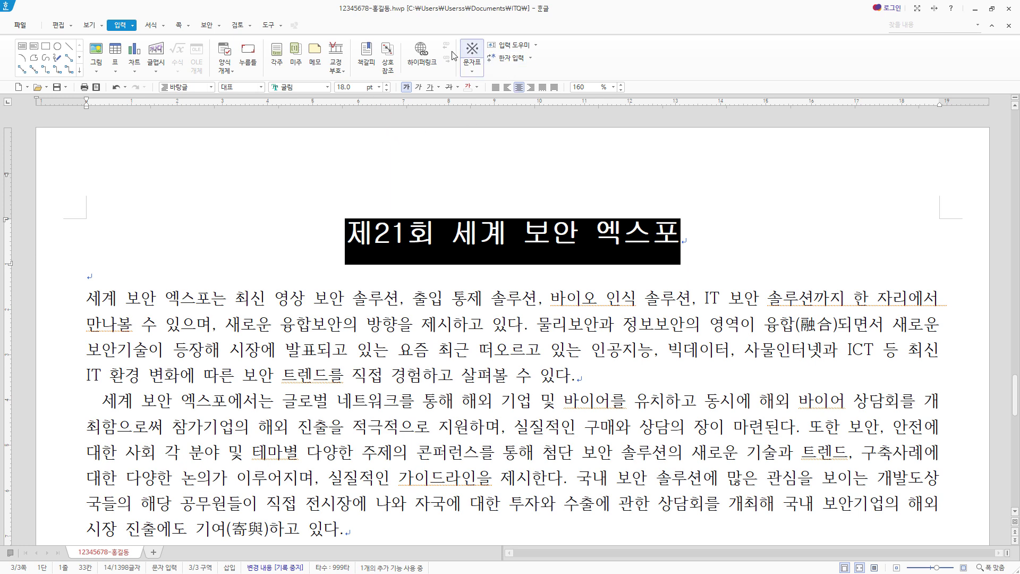
{"action": "key", "text": "alt+s"}
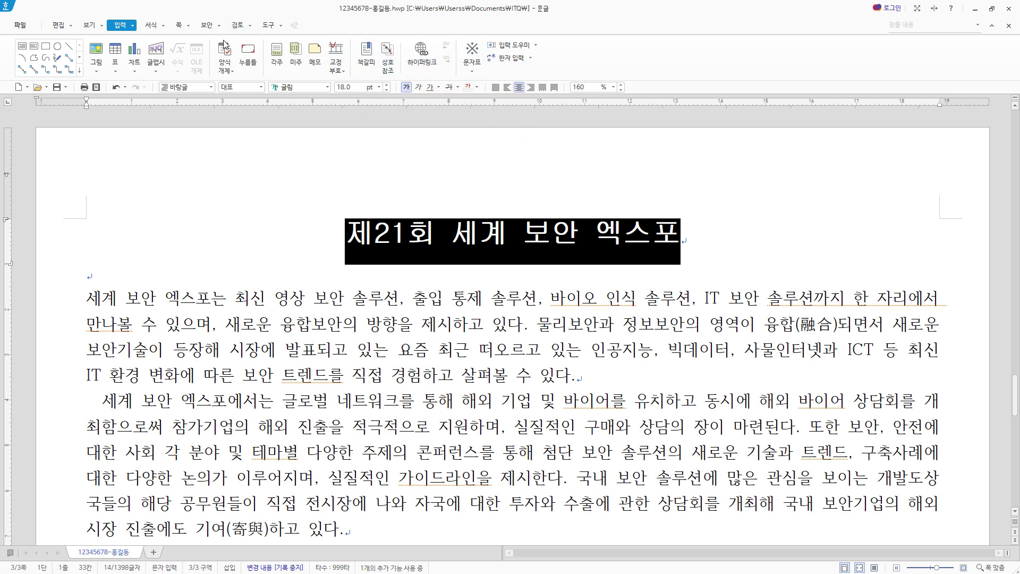
Step: Add the ruby text (덧말) "아시아 유일의 통합 보안 전시회" above the title
{"action": "left_click", "coordinate": [134, 27]}
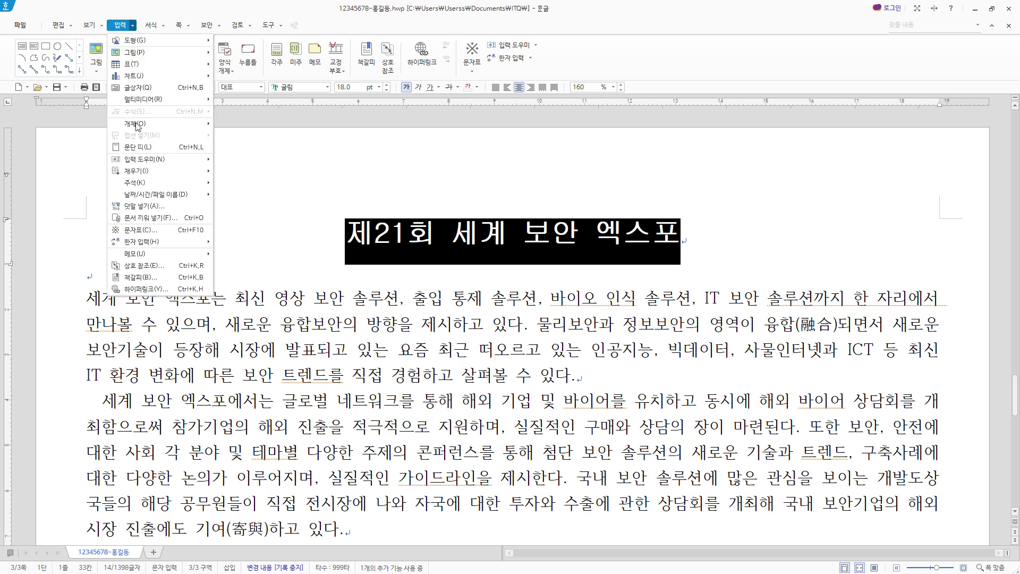
{"action": "left_click", "coordinate": [152, 207]}
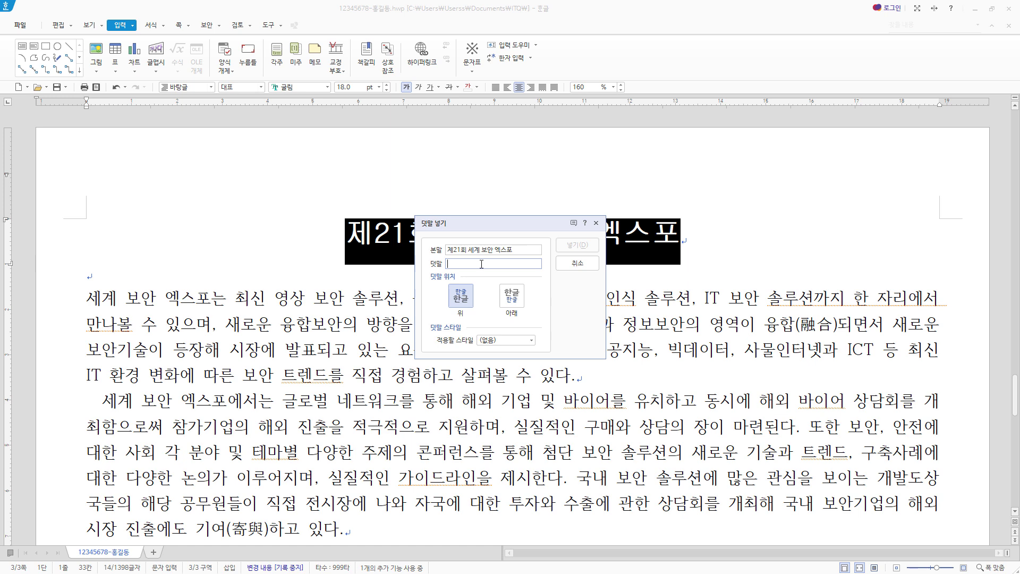
{"action": "type", "text": "아시아 유일의 통합 보안 전시회"}
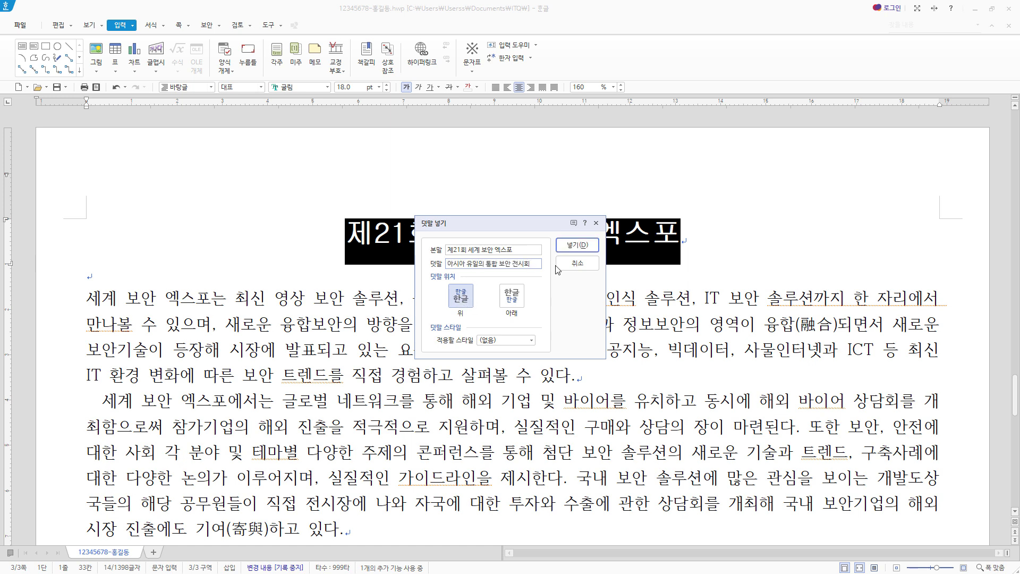
{"action": "left_click", "coordinate": [588, 248]}
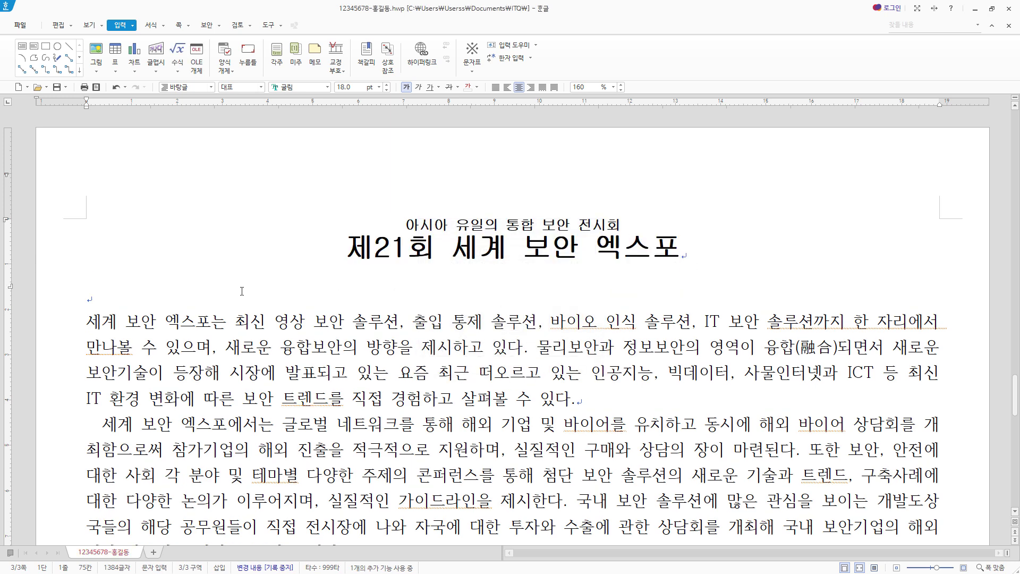
Step: Create a header (머리말) for both pages (양쪽) without a preset design, containing the text "국제 전시회"
{"action": "left_click", "coordinate": [302, 301]}
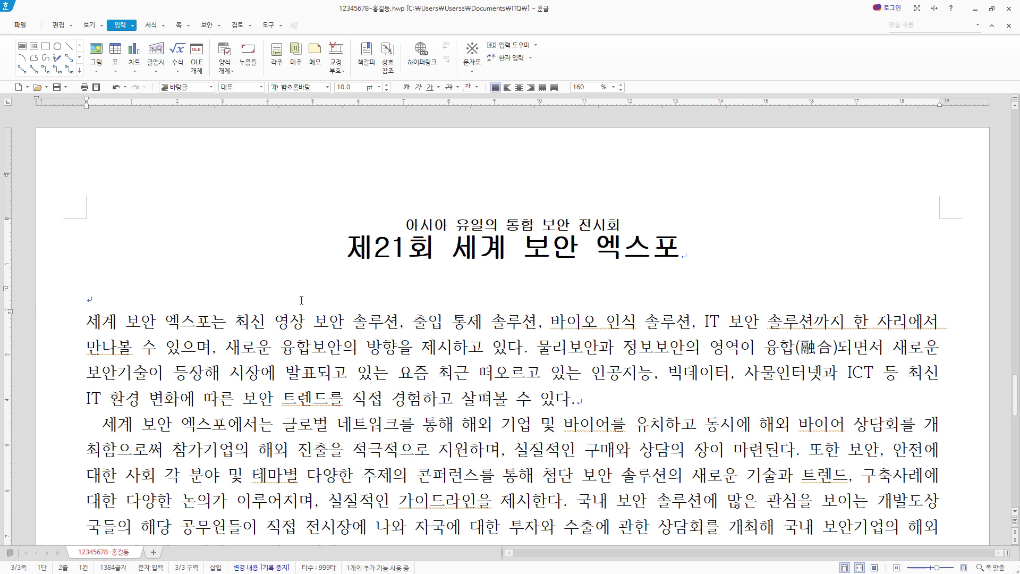
{"action": "left_click", "coordinate": [179, 25]}
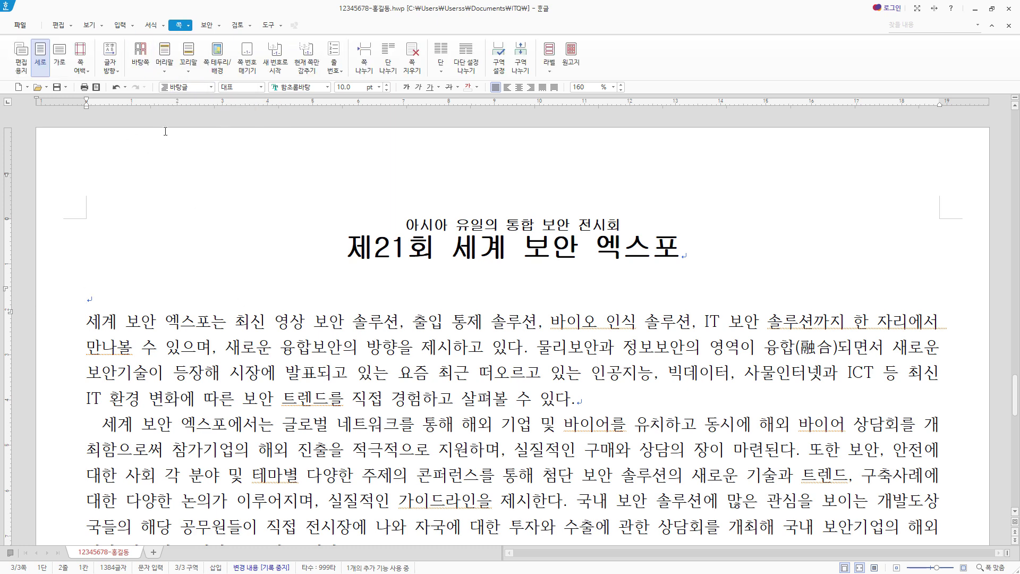
{"action": "left_click", "coordinate": [168, 76]}
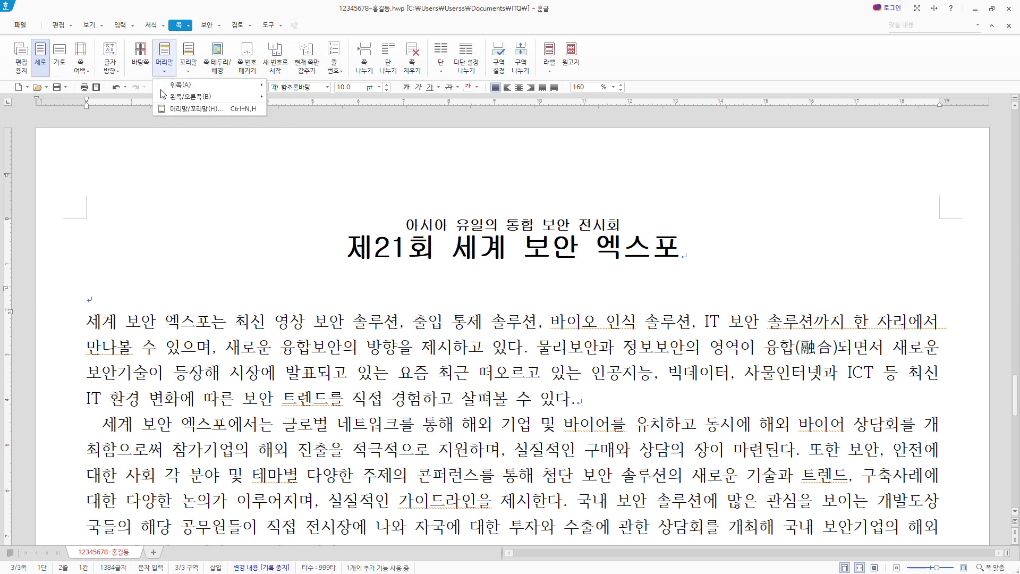
{"action": "left_click", "coordinate": [201, 110]}
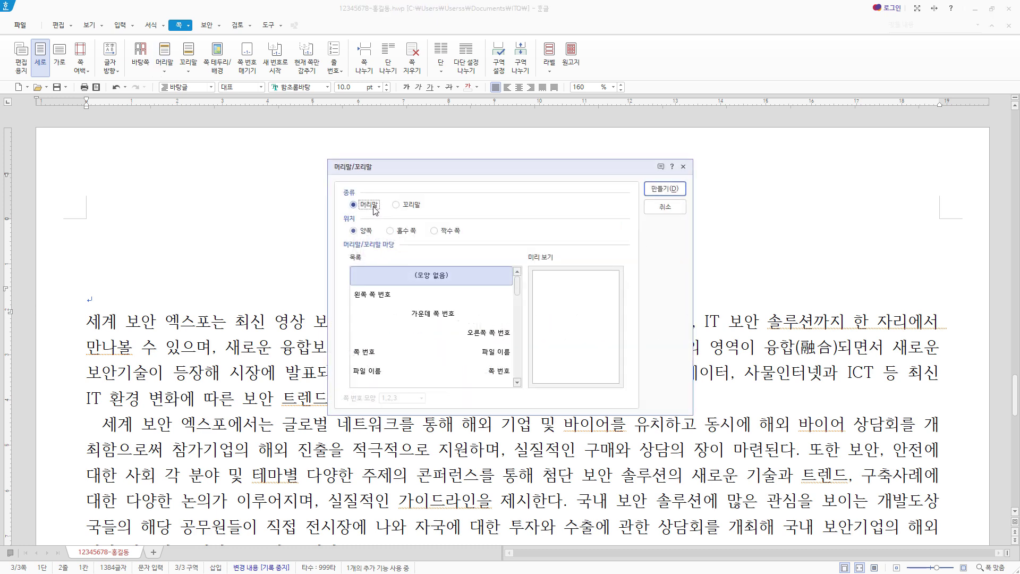
{"action": "left_click", "coordinate": [676, 190]}
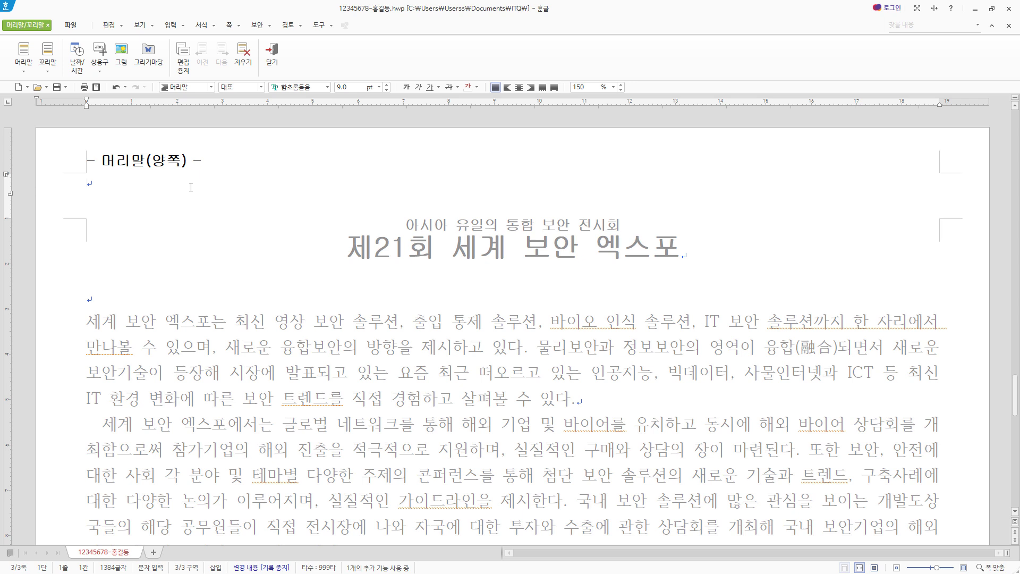
{"action": "type", "text": "국제 전시회"}
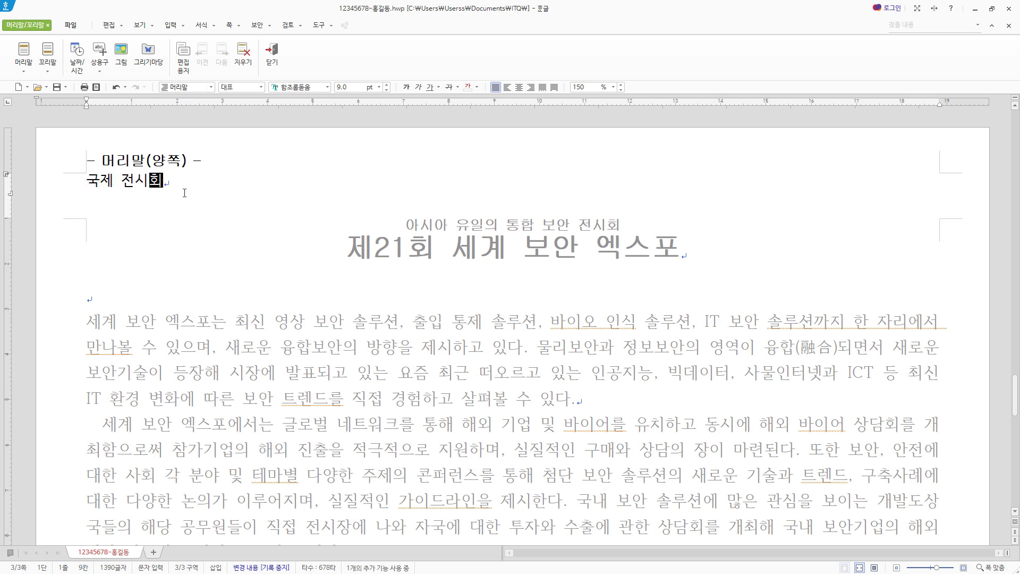
Step: Format the header text as 굴림, 10 pt, aligned to the right
{"action": "key", "text": "shift+Home"}
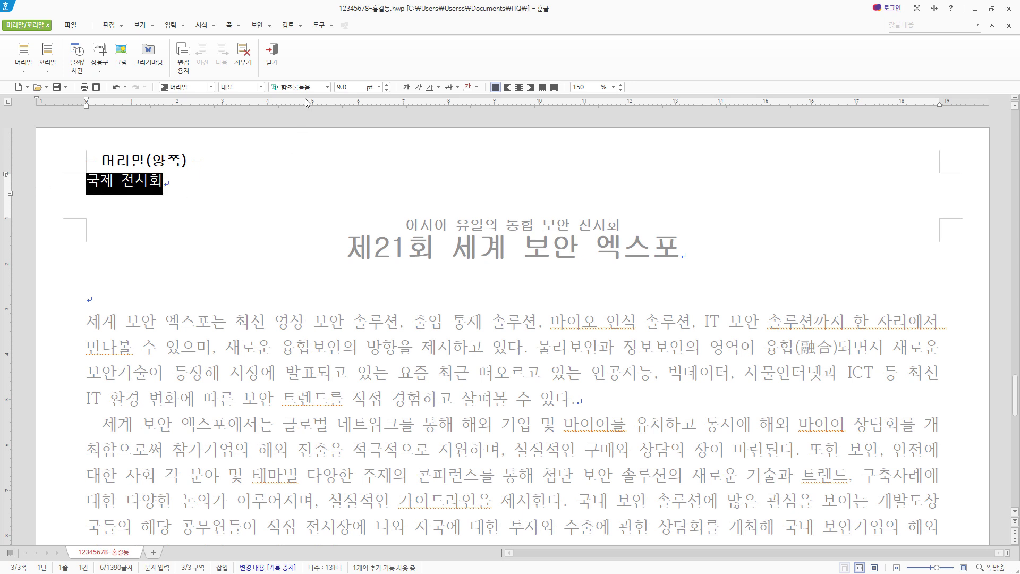
{"action": "left_click", "coordinate": [320, 87]}
{"action": "type", "text": "굴림"}
{"action": "key", "text": "Return"}
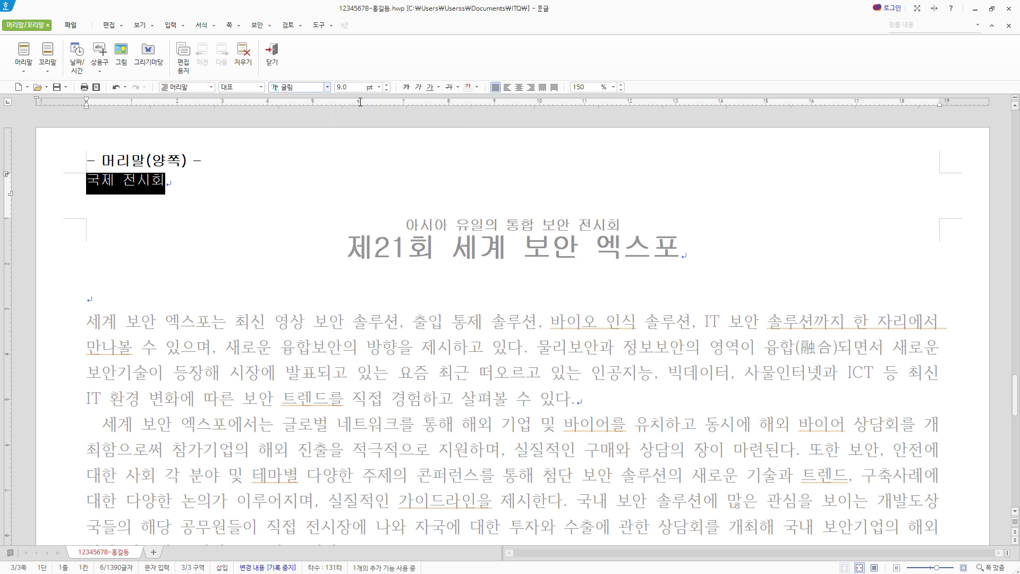
{"action": "left_click", "coordinate": [387, 84]}
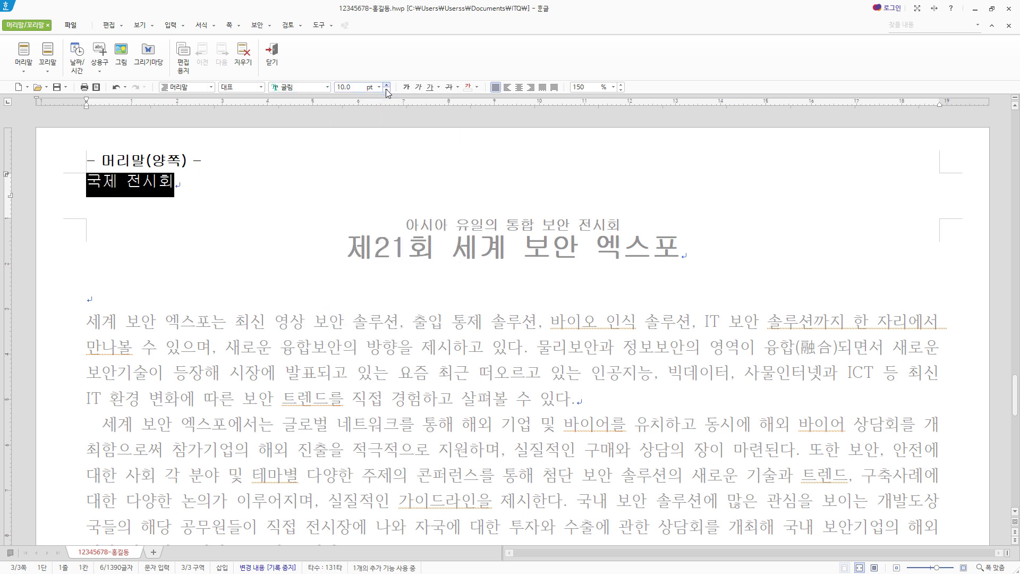
{"action": "left_click", "coordinate": [532, 87]}
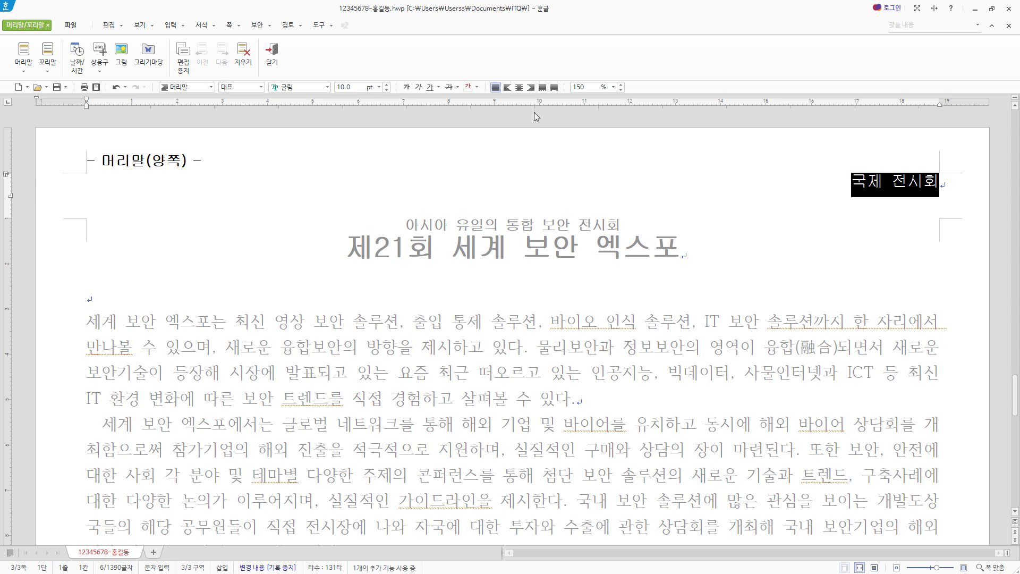
Step: Leave header editing and decorate the first letter of the first body paragraph as a two-line drop cap in 궁서 with yellow fill
{"action": "left_click", "coordinate": [272, 56]}
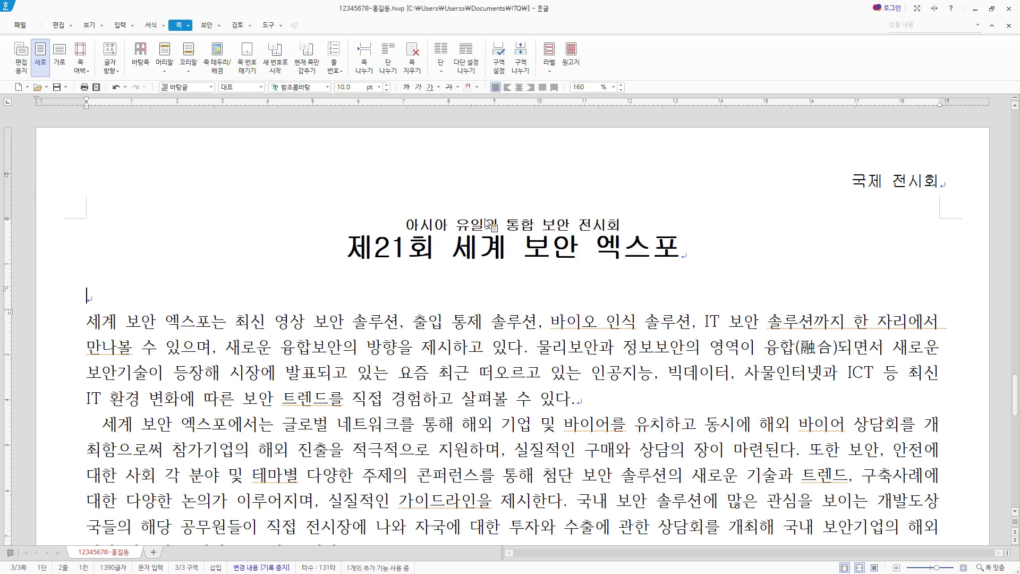
{"action": "left_click", "coordinate": [89, 321]}
{"action": "scroll", "coordinate": [123, 294], "scroll_direction": "down", "scroll_amount": 2}
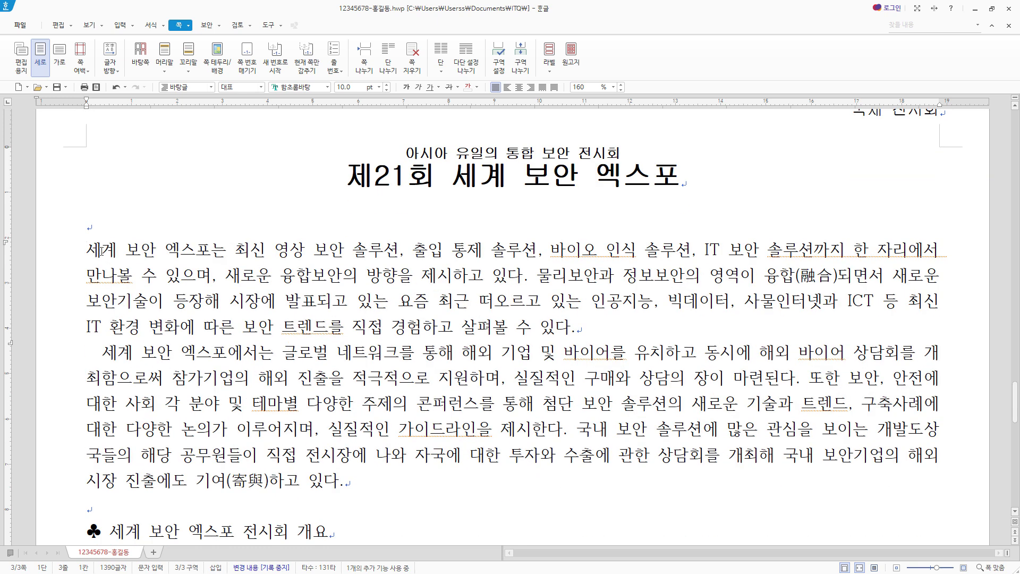
{"action": "left_click", "coordinate": [152, 25]}
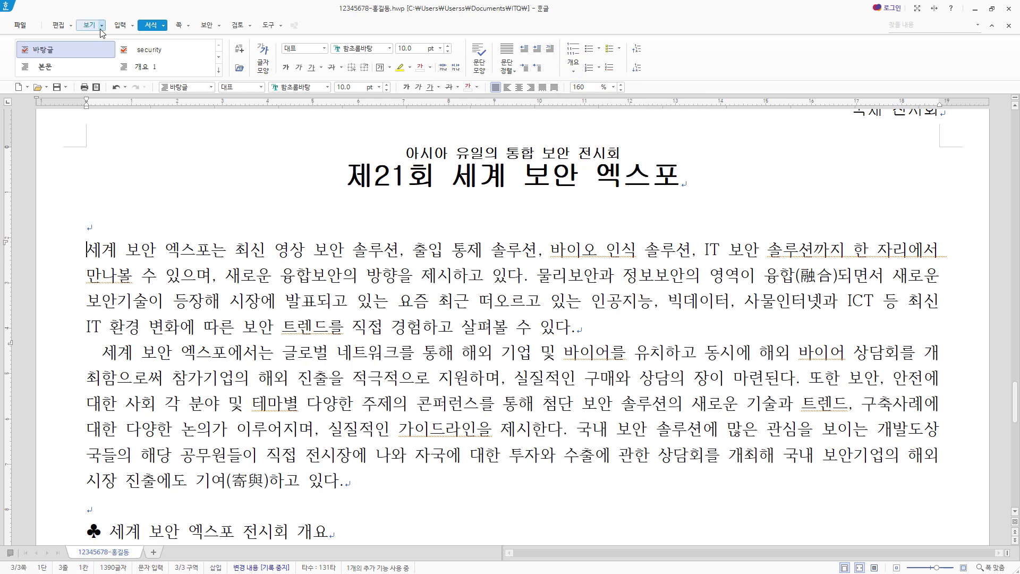
{"action": "left_click", "coordinate": [163, 26]}
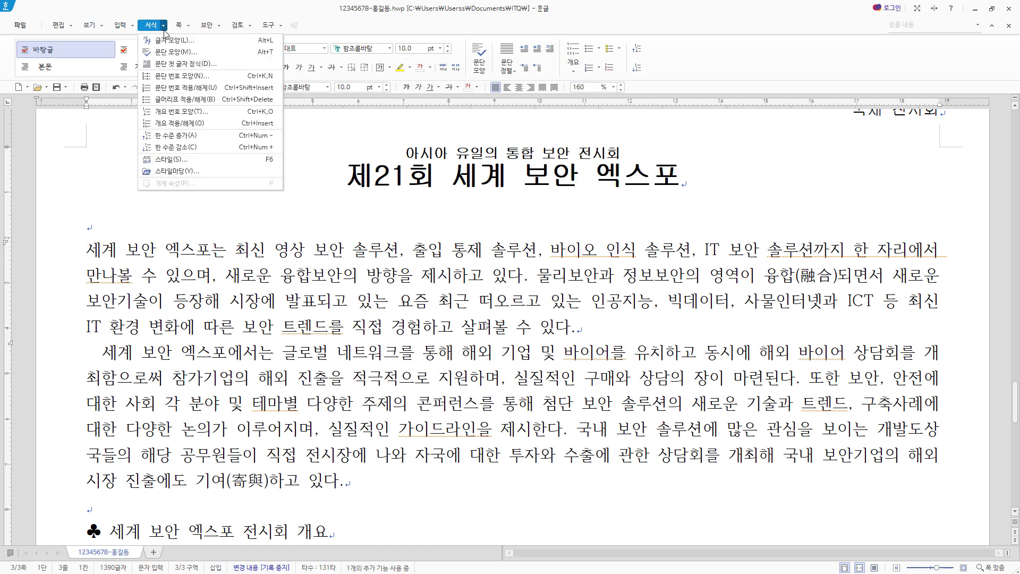
{"action": "left_click", "coordinate": [229, 64]}
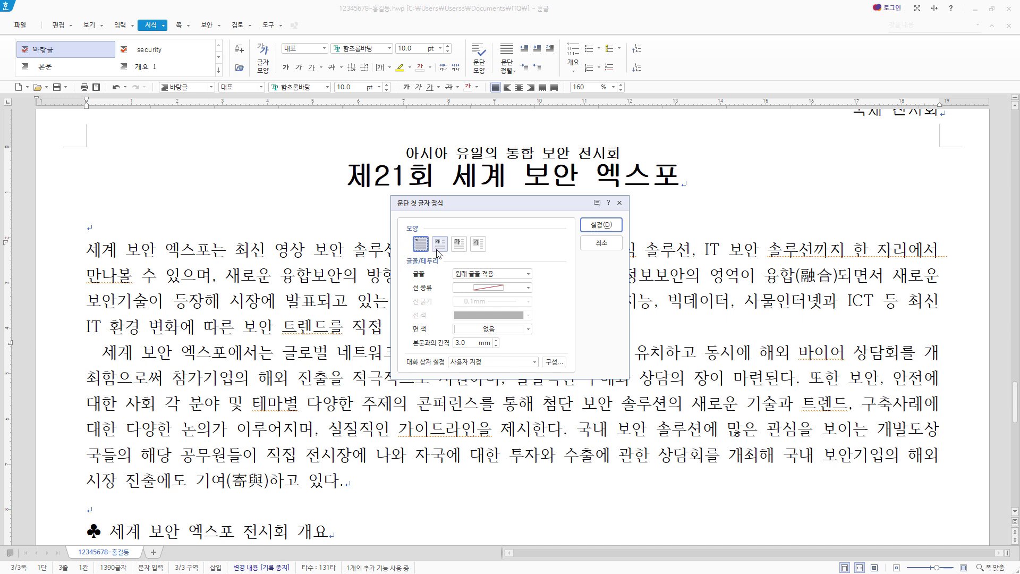
{"action": "left_click", "coordinate": [440, 244]}
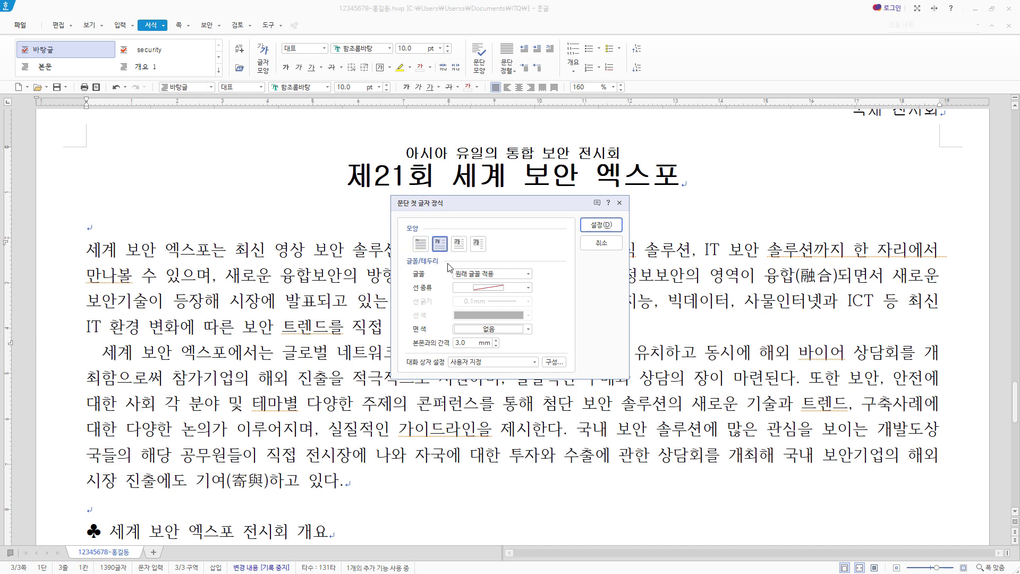
{"action": "left_click", "coordinate": [527, 273]}
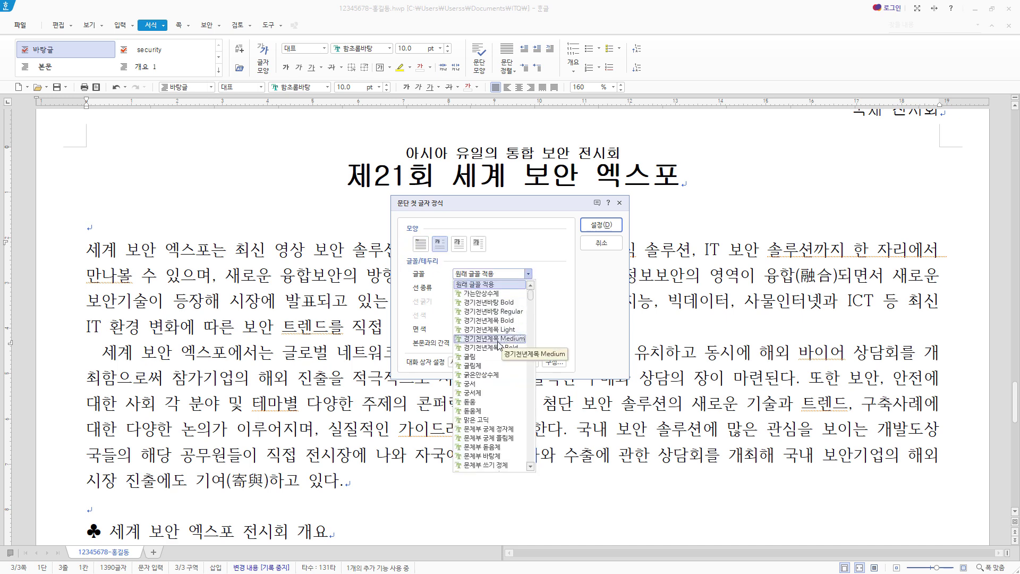
{"action": "left_click", "coordinate": [499, 384]}
{"action": "left_click", "coordinate": [527, 330]}
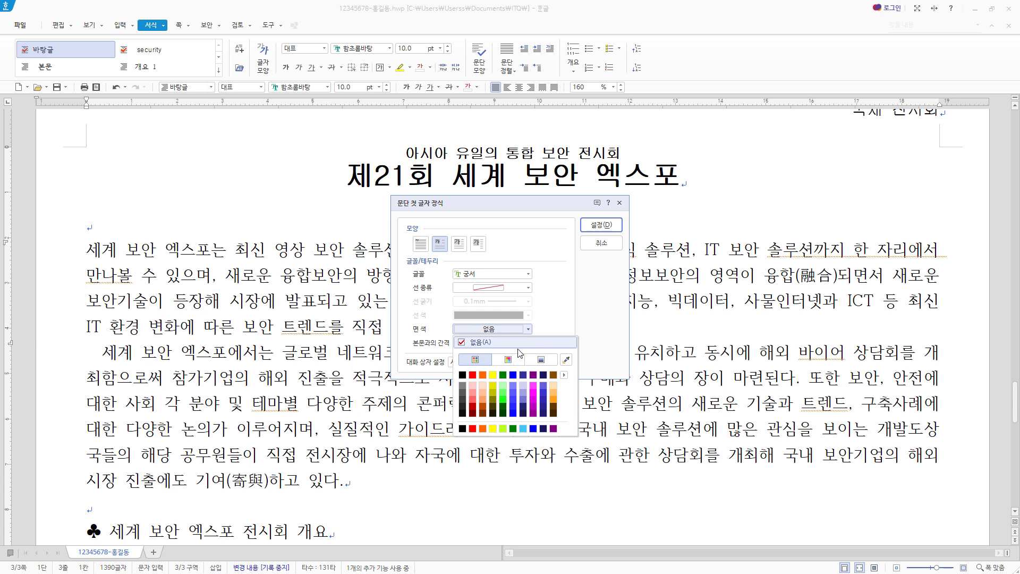
{"action": "left_click", "coordinate": [493, 375]}
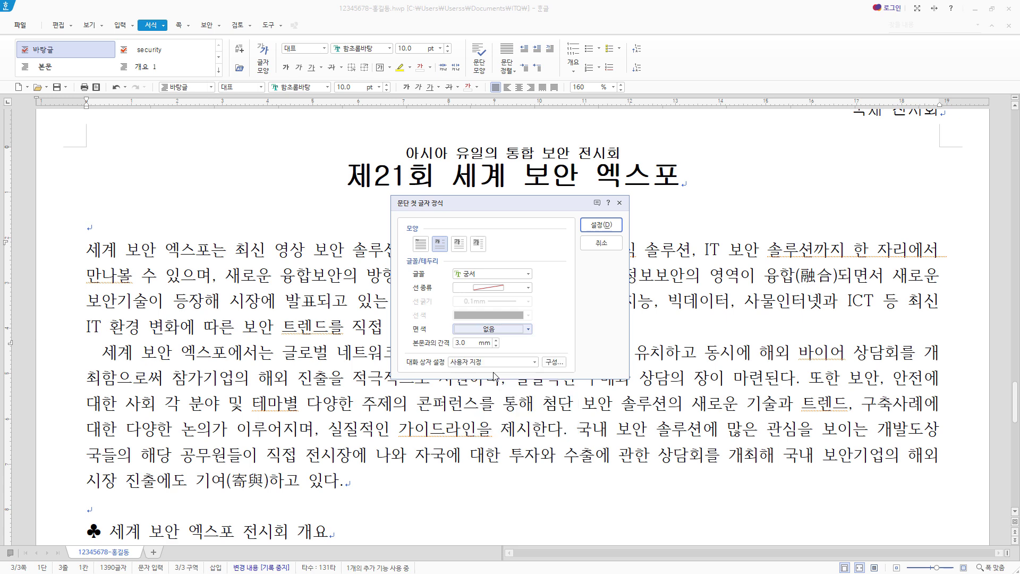
{"action": "left_click", "coordinate": [611, 227]}
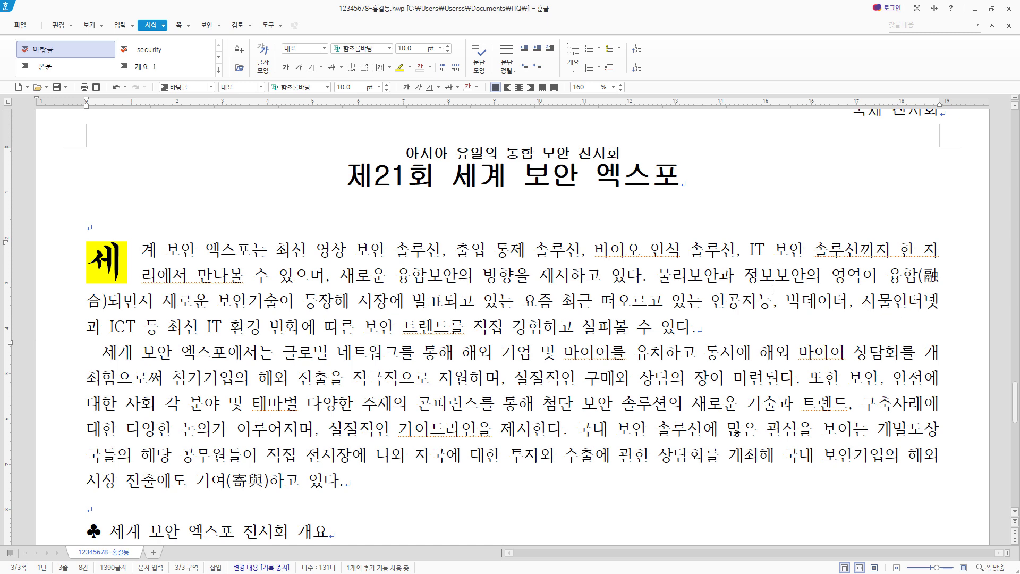
Step: Add a footnote after "사물인터넷" reading "인터넷을 기반으로 모든 사물을 연결하여 정보를 상호 소통하는 지능형 기술 및 서비스"
{"action": "left_click", "coordinate": [935, 302]}
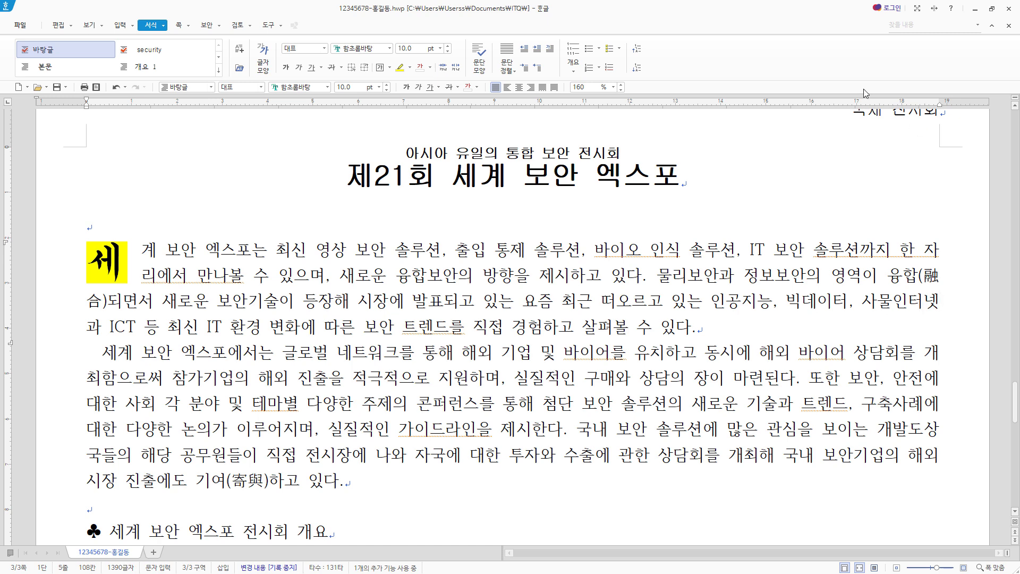
{"action": "left_click", "coordinate": [122, 28]}
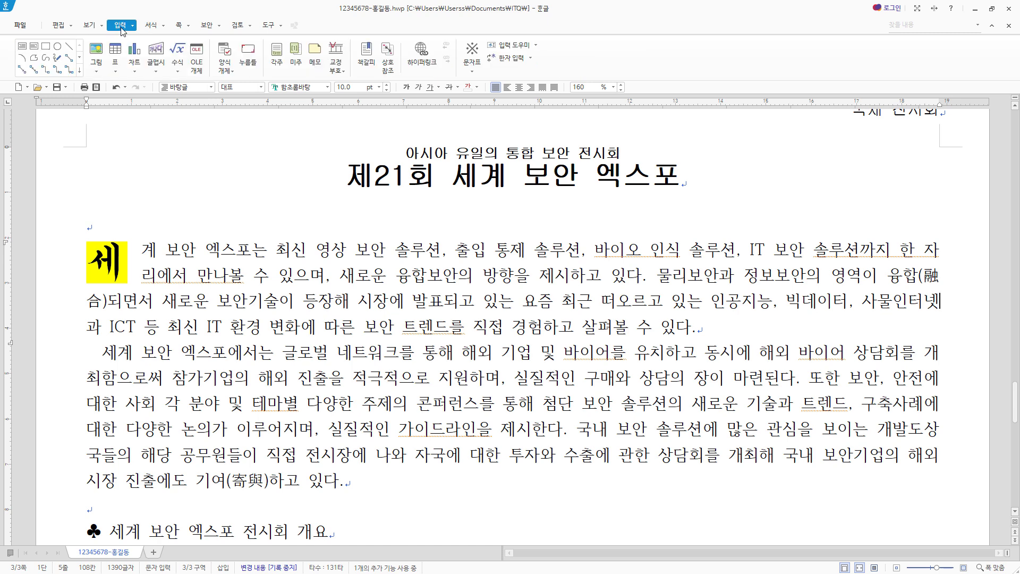
{"action": "left_click", "coordinate": [284, 61]}
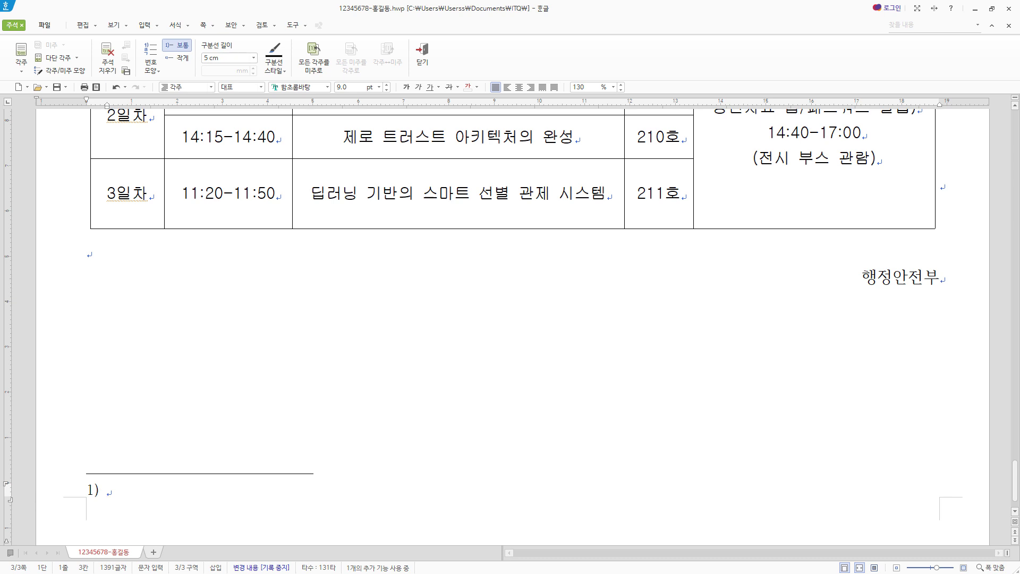
{"action": "type", "text": "인터넷을 기반으로 모든 사물을 연결하여 정보를 상호 소통하는 지능형 기술 및 서비스"}
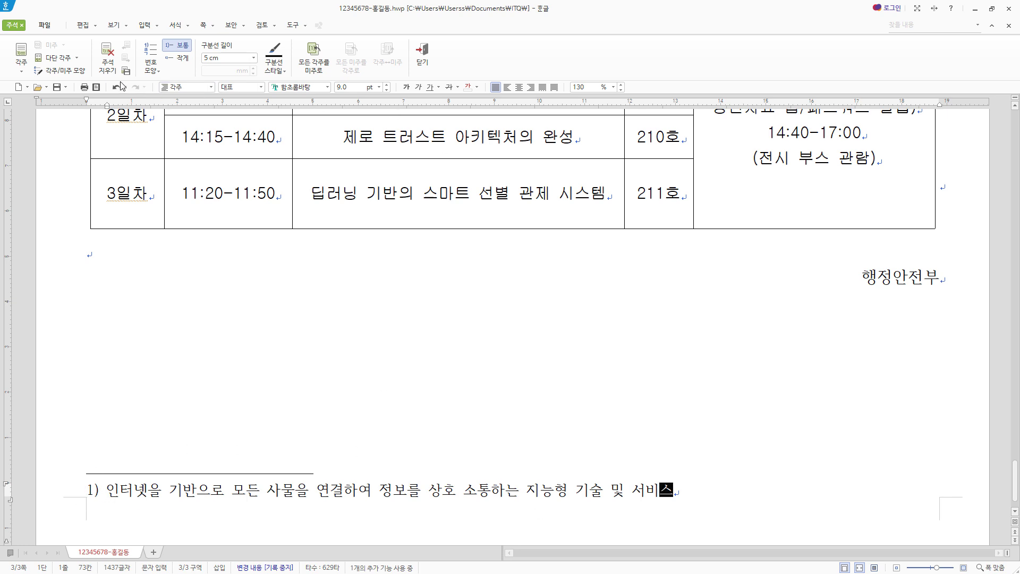
Step: Change the footnote number format to Ⓐ,Ⓑ,Ⓒ and remove the decoration character after the number
{"action": "left_click", "coordinate": [60, 70]}
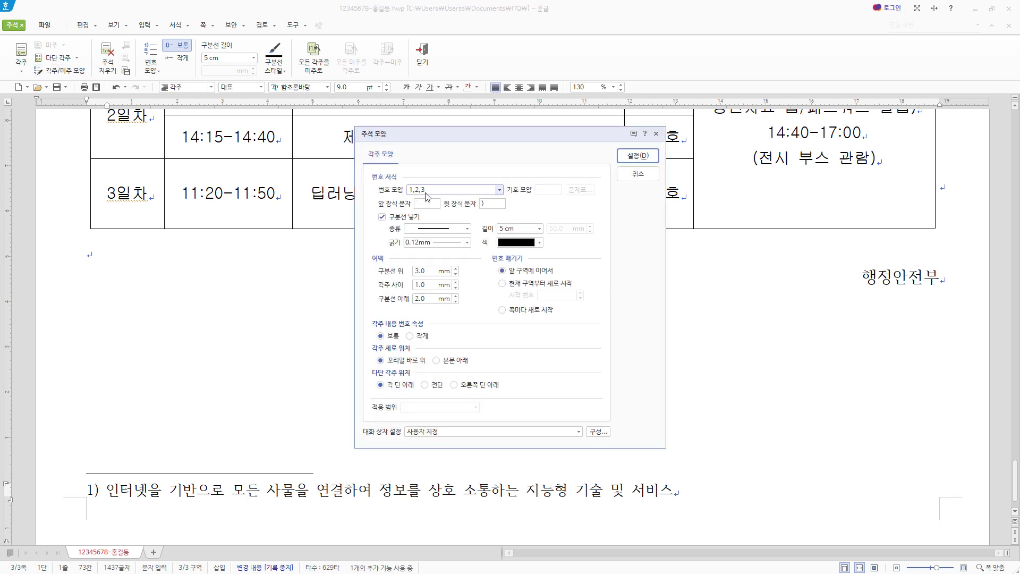
{"action": "left_click_drag", "start_coordinate": [496, 204], "coordinate": [455, 201]}
{"action": "left_click", "coordinate": [502, 193]}
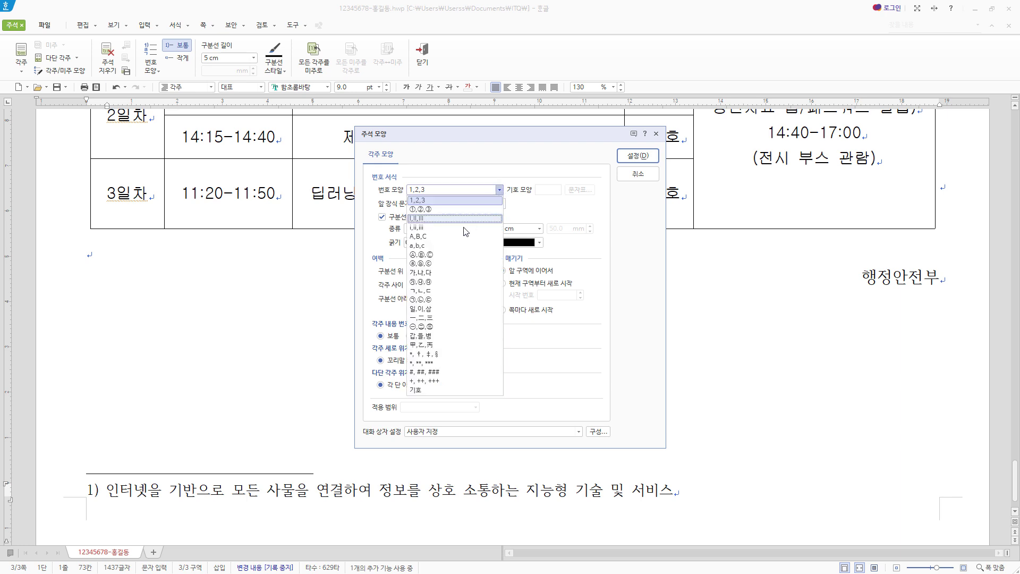
{"action": "key", "text": "Escape"}
{"action": "left_click", "coordinate": [447, 258]}
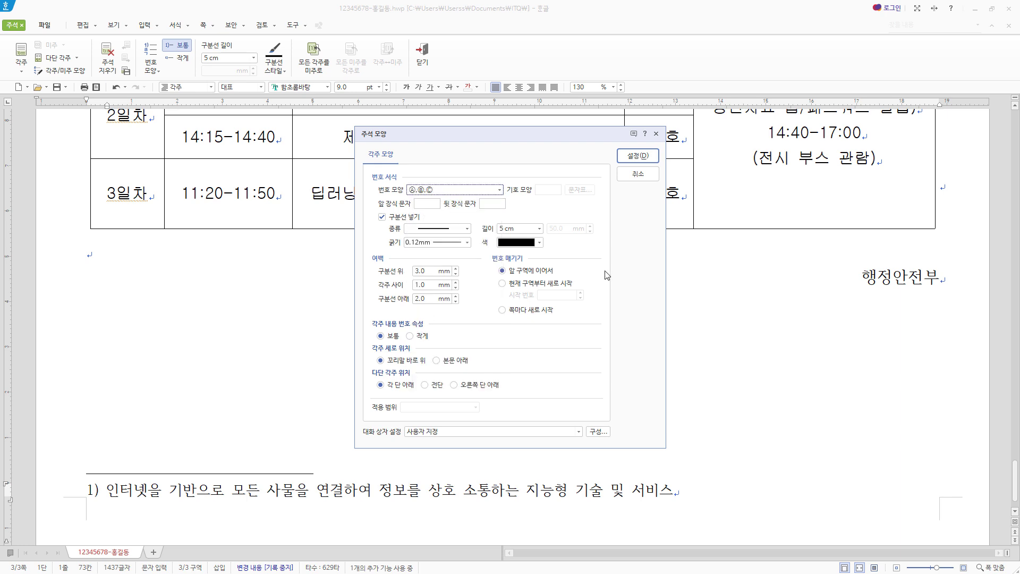
{"action": "left_click", "coordinate": [643, 157]}
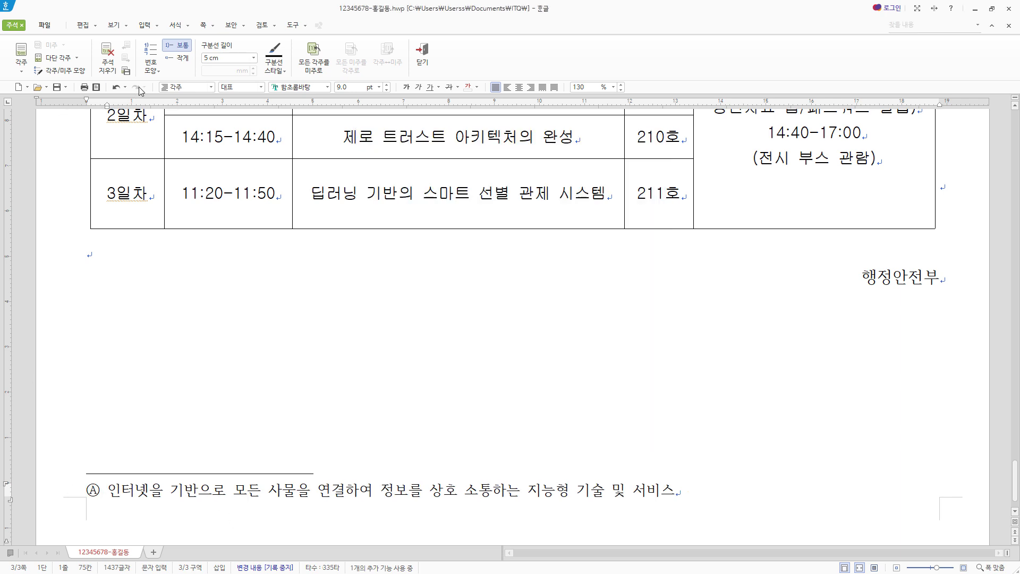
{"action": "left_click", "coordinate": [151, 63]}
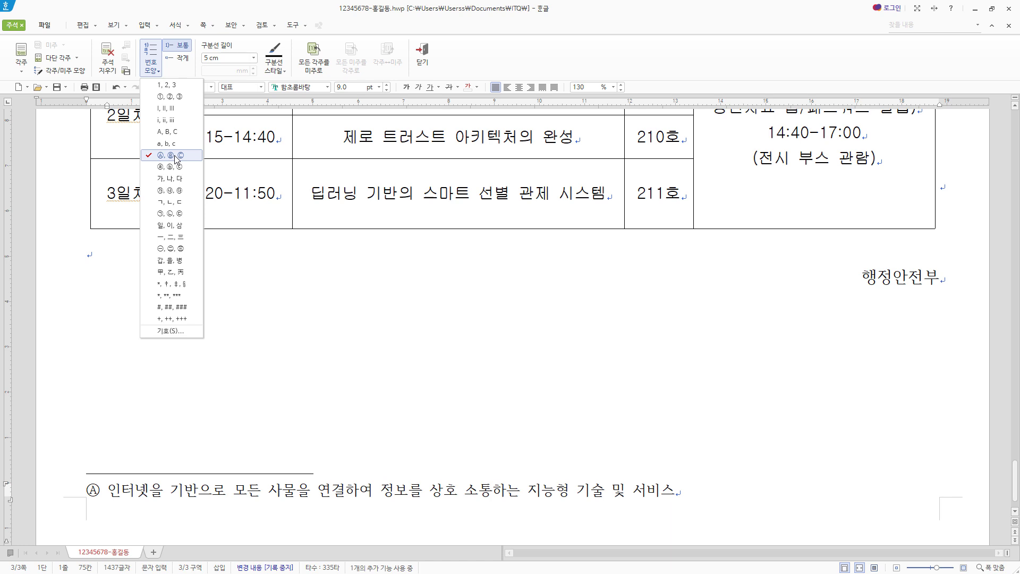
{"action": "left_click", "coordinate": [171, 155]}
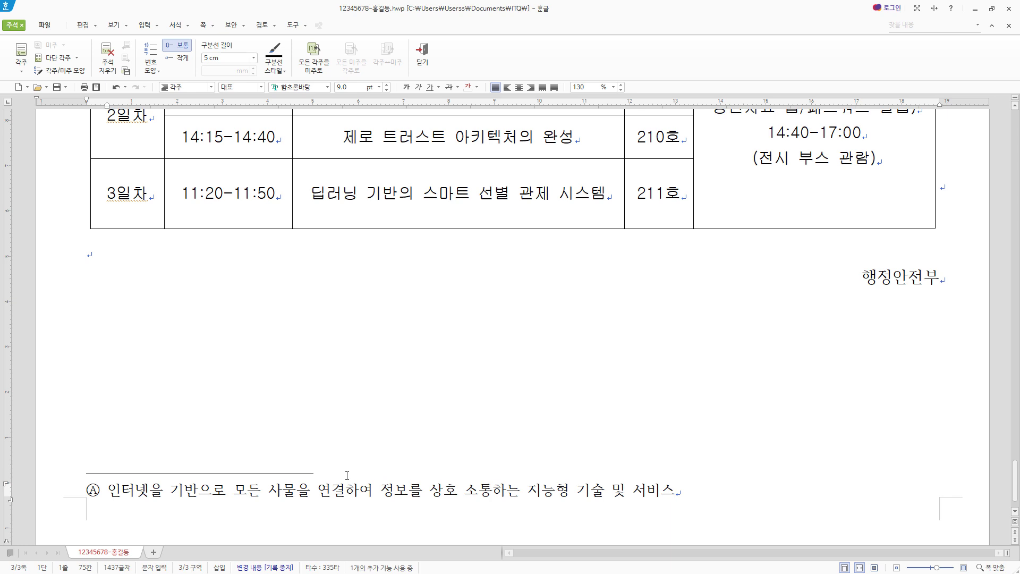
{"action": "left_click", "coordinate": [254, 58]}
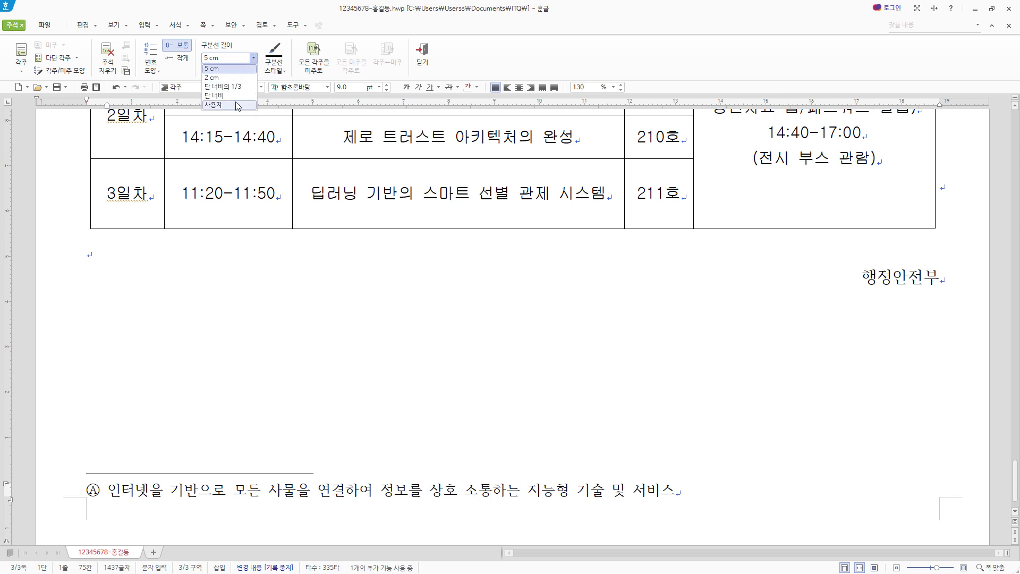
{"action": "left_click", "coordinate": [237, 106]}
{"action": "double_click", "coordinate": [214, 70]}
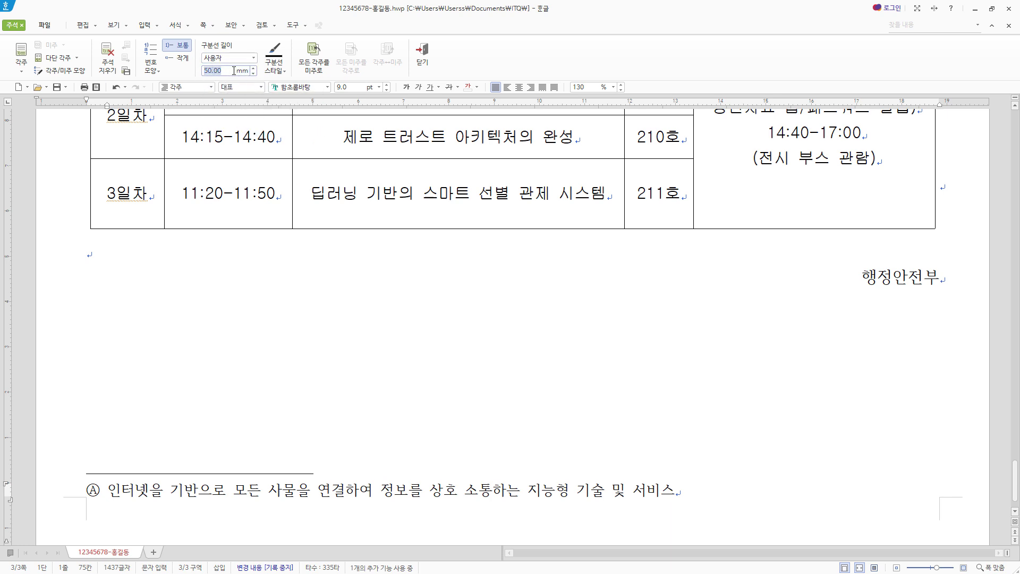
{"action": "left_click", "coordinate": [254, 58]}
{"action": "left_click", "coordinate": [220, 68]}
Step: Insert the picture 그림4.JPG from the ITQ Picture folder at the start of the first body paragraph, embedded in the document
{"action": "scroll", "coordinate": [59, 304], "scroll_direction": "up", "scroll_amount": 20}
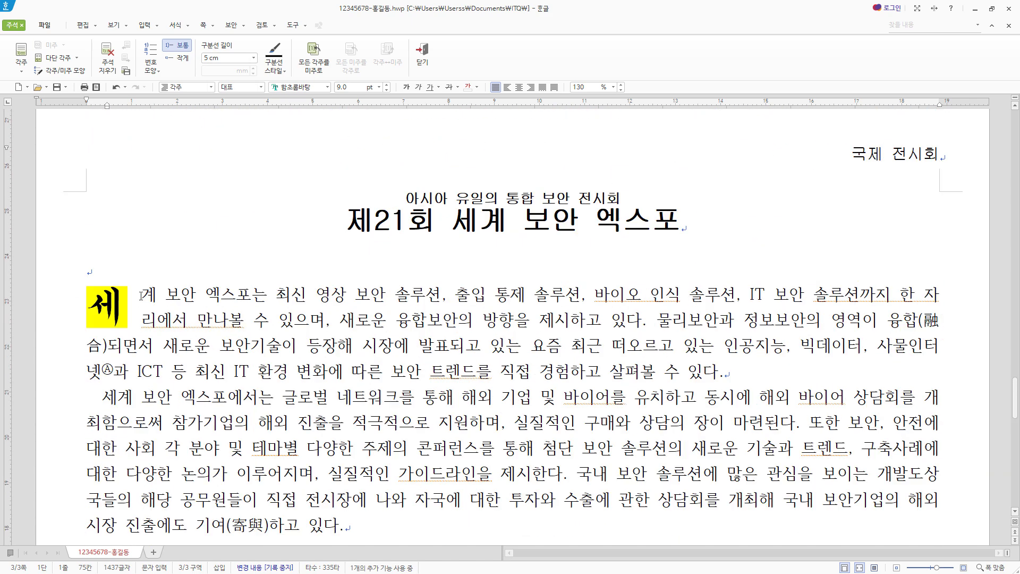
{"action": "left_click", "coordinate": [142, 294]}
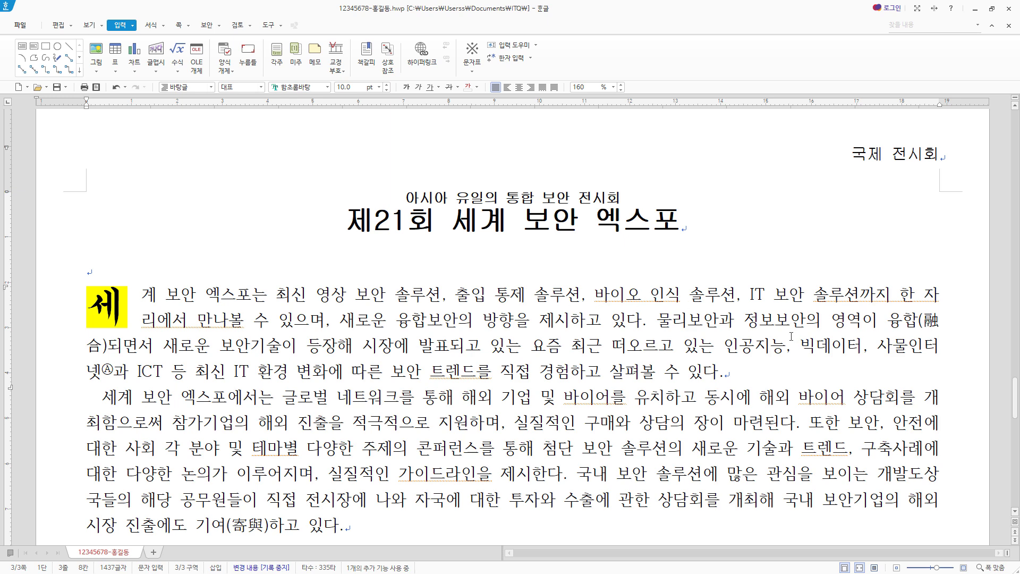
{"action": "left_click", "coordinate": [97, 64]}
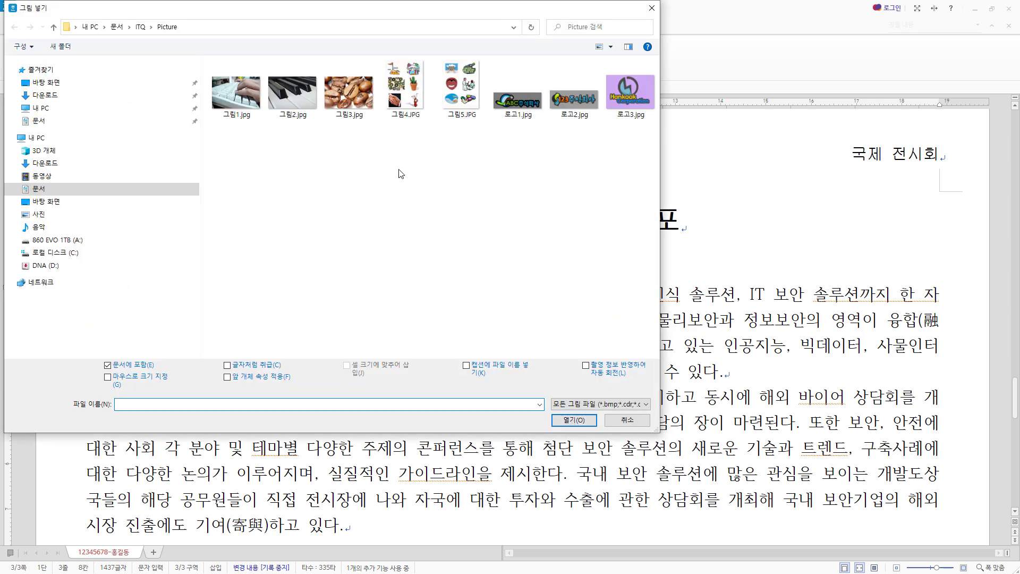
{"action": "left_click", "coordinate": [411, 100]}
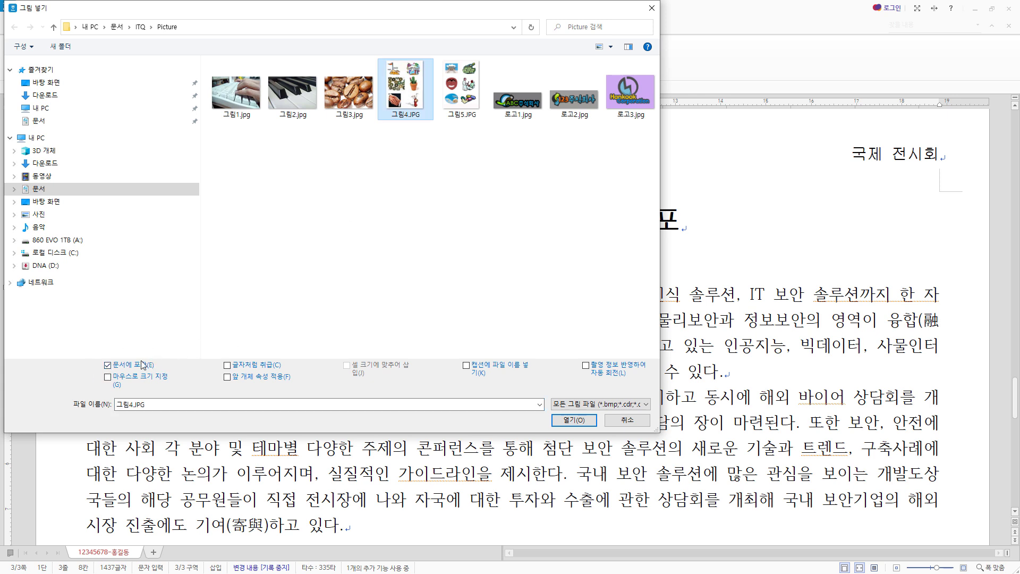
{"action": "left_click", "coordinate": [571, 420]}
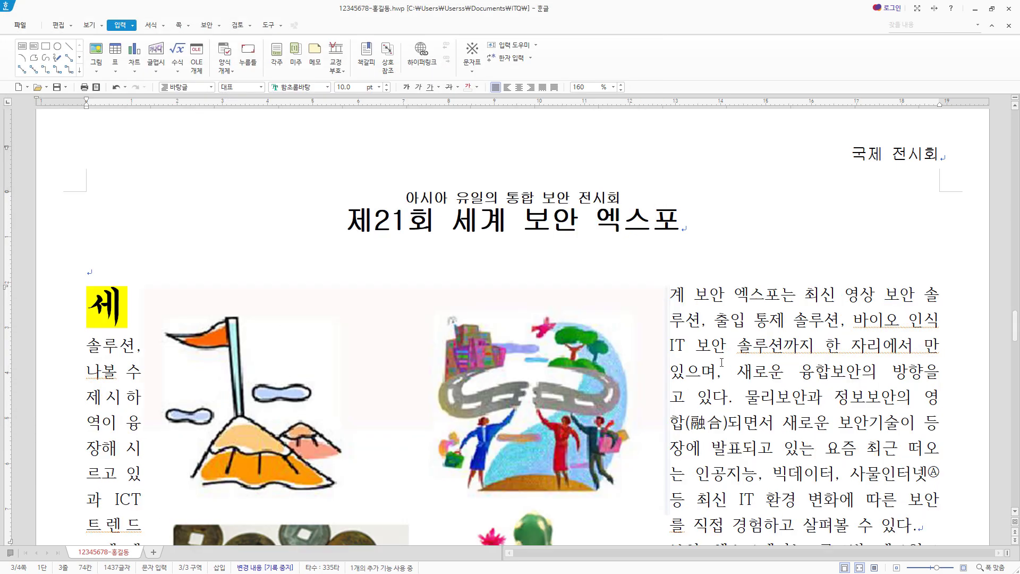
Step: Shrink the inserted picture to about 86 × 112 mm and crop it to the handshake photo, about 31 × 33 mm
{"action": "left_click_drag", "start_coordinate": [671, 284], "coordinate": [532, 467]}
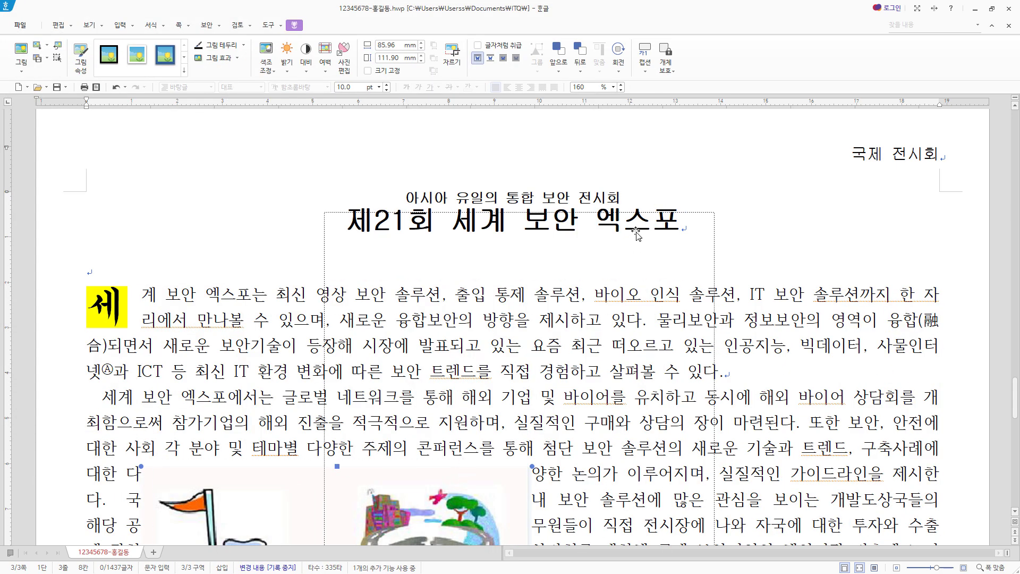
{"action": "left_click_drag", "start_coordinate": [451, 485], "coordinate": [638, 229]}
{"action": "right_click", "coordinate": [671, 240]}
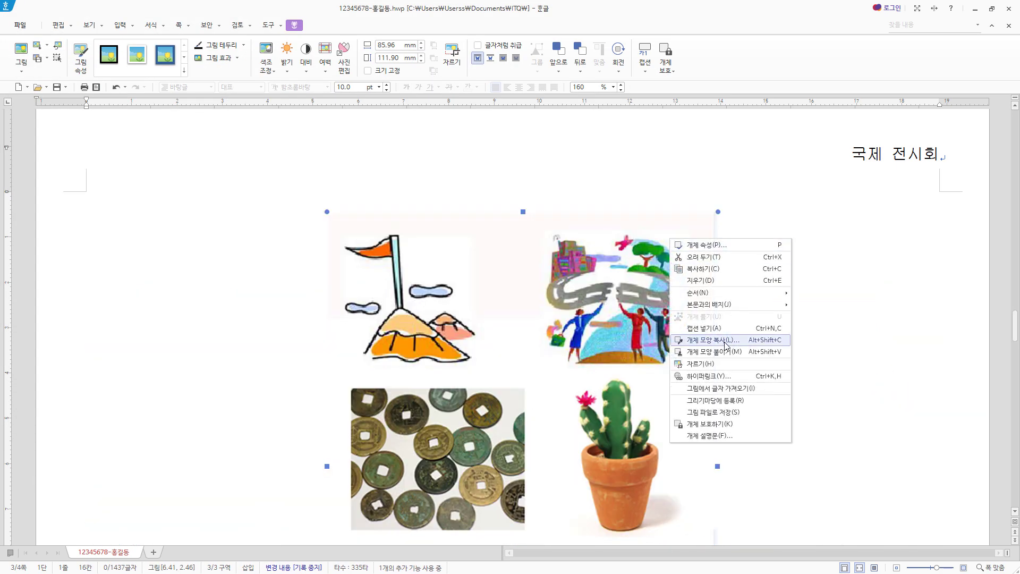
{"action": "left_click", "coordinate": [719, 364]}
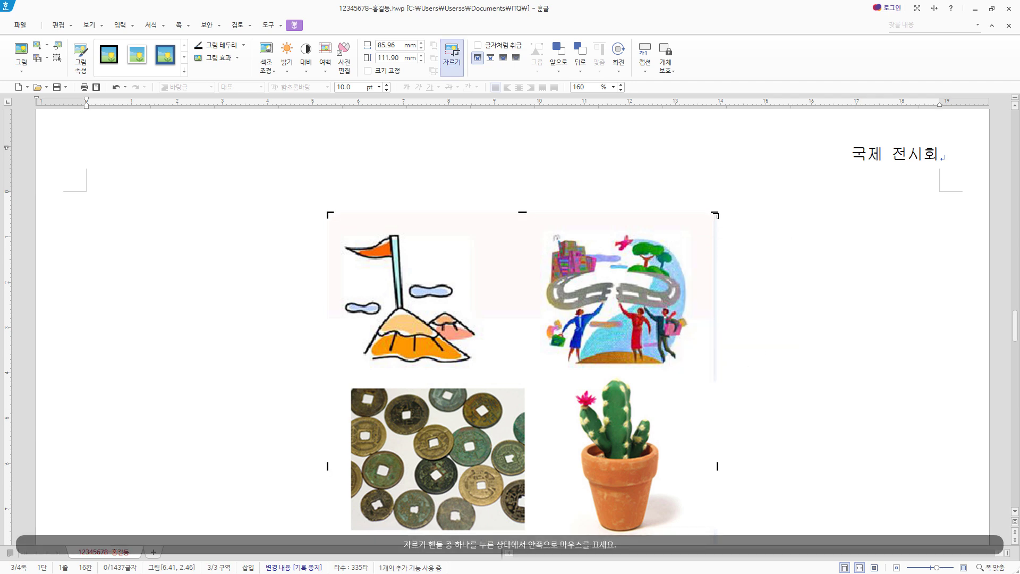
{"action": "left_click_drag", "start_coordinate": [714, 214], "coordinate": [564, 446]}
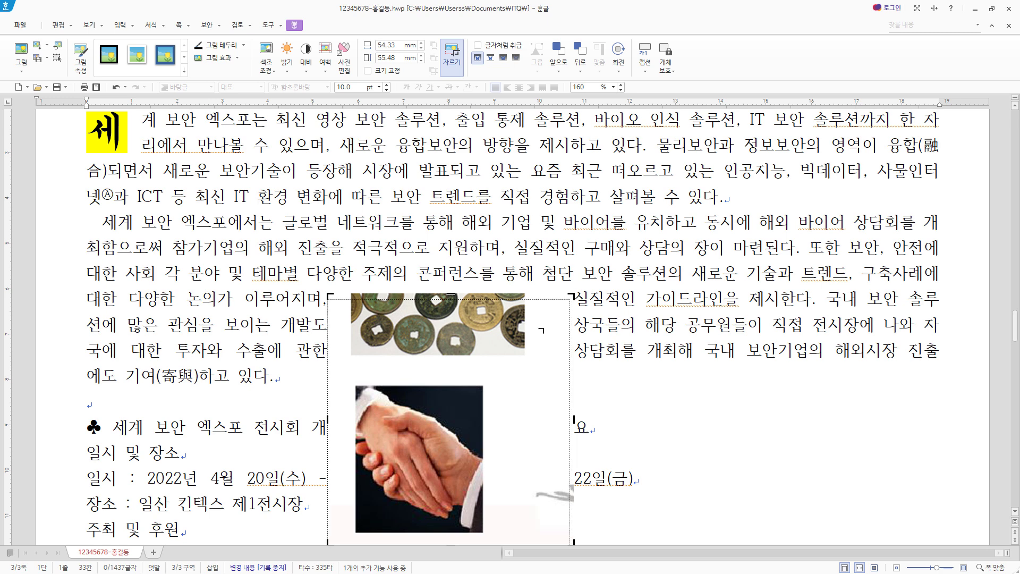
{"action": "left_click_drag", "start_coordinate": [490, 381], "coordinate": [488, 384]}
{"action": "left_click_drag", "start_coordinate": [331, 541], "coordinate": [356, 532]}
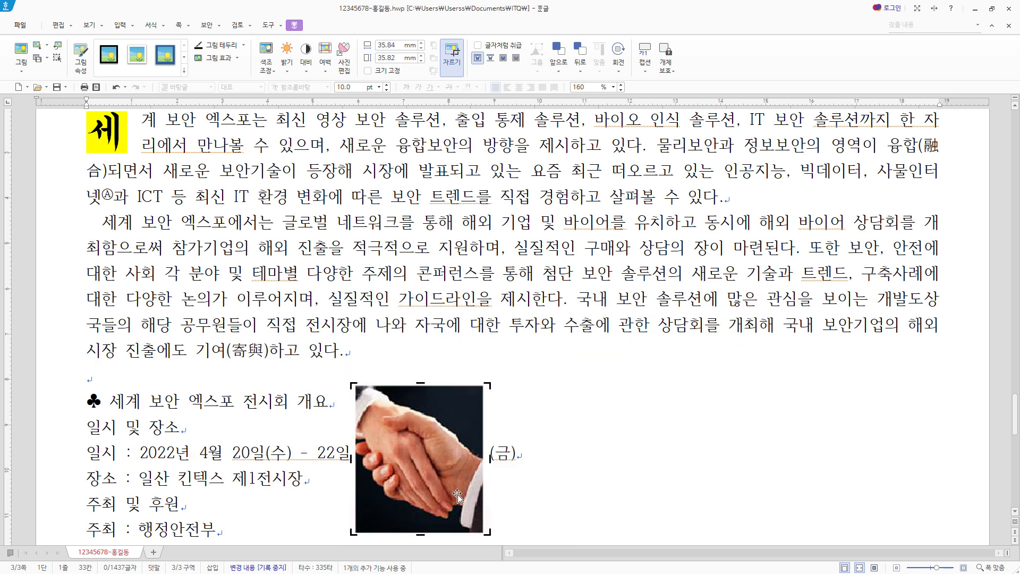
Step: Move the cropped handshake picture to the right margin beside the first body paragraph, level with its first line
{"action": "left_click_drag", "start_coordinate": [832, 163], "coordinate": [838, 163]}
{"action": "scroll", "coordinate": [837, 170], "scroll_direction": "up", "scroll_amount": 3}
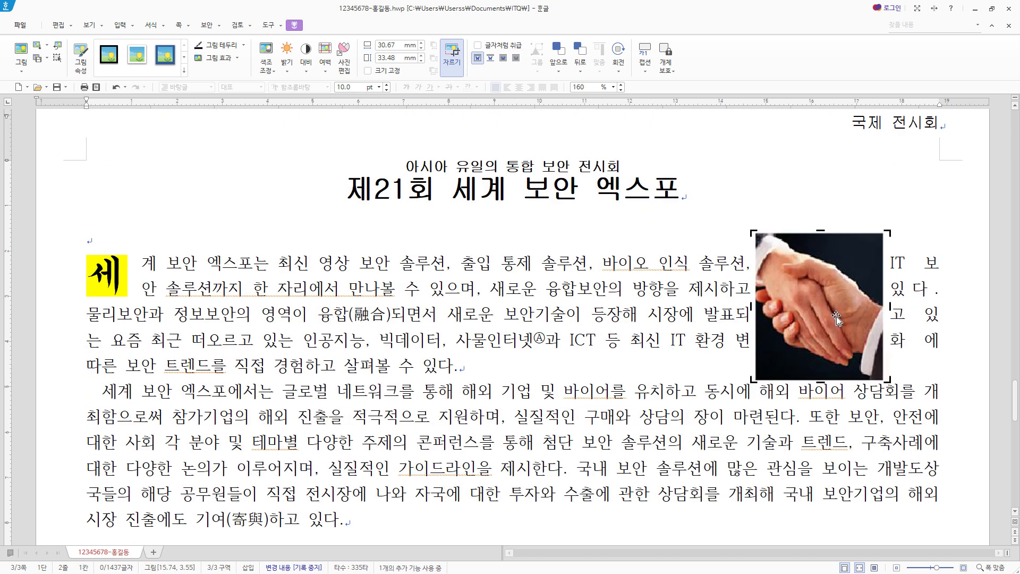
{"action": "left_click_drag", "start_coordinate": [832, 309], "coordinate": [870, 334]}
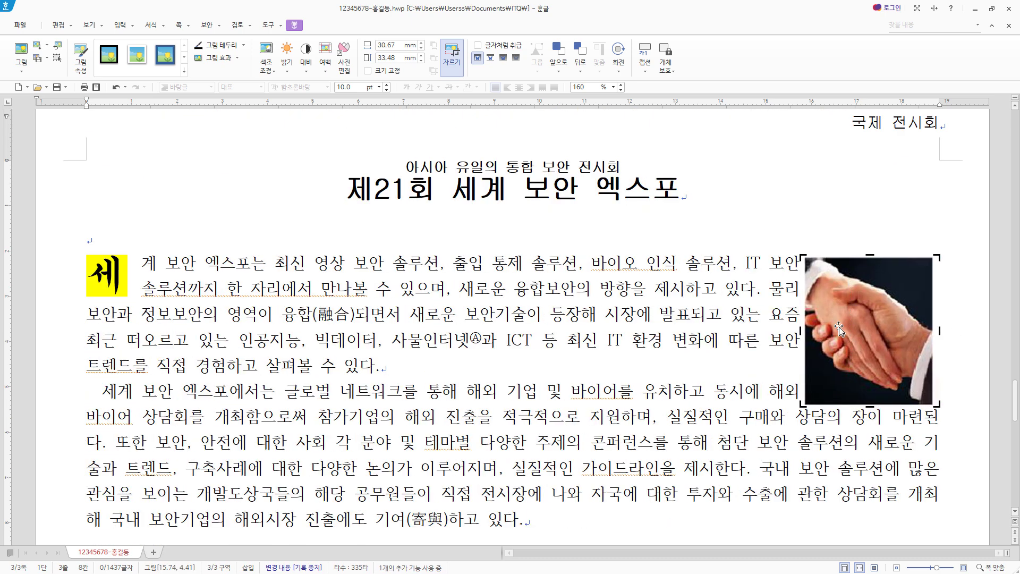
Step: Set the handshake picture's width and height to 40 mm, with square text wrapping and its horizontal position relative to the paragraph (문단)
{"action": "right_click", "coordinate": [855, 299]}
{"action": "double_click", "coordinate": [871, 291]}
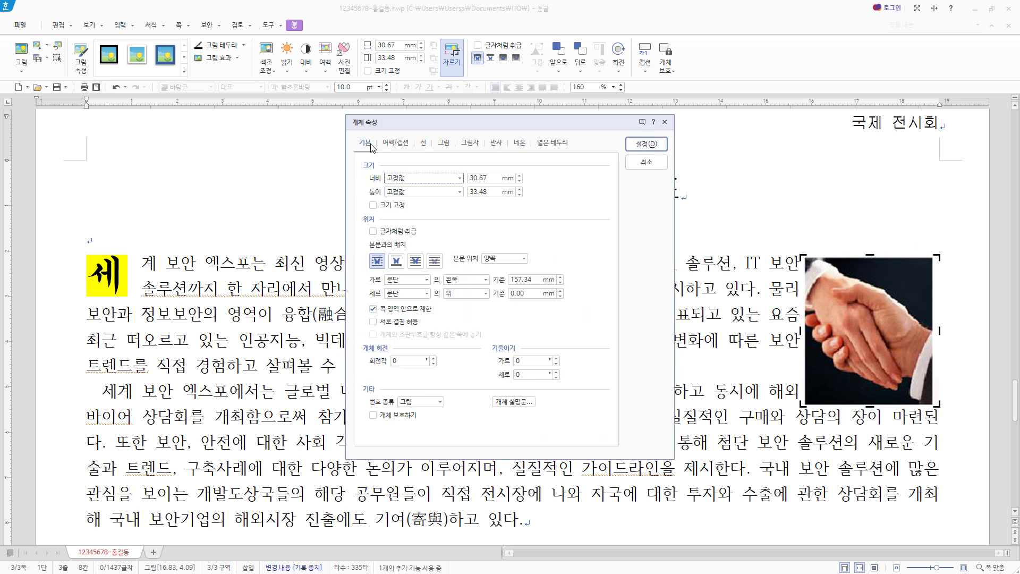
{"action": "key", "text": "Tab"}
{"action": "type", "text": "40"}
{"action": "key", "text": "Tab"}
{"action": "type", "text": "40"}
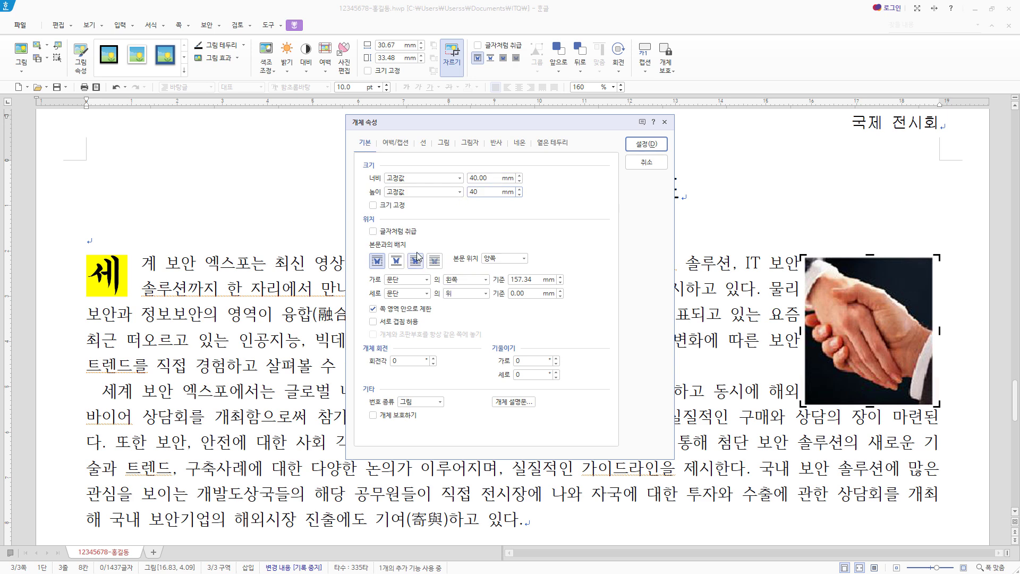
{"action": "left_click", "coordinate": [379, 263]}
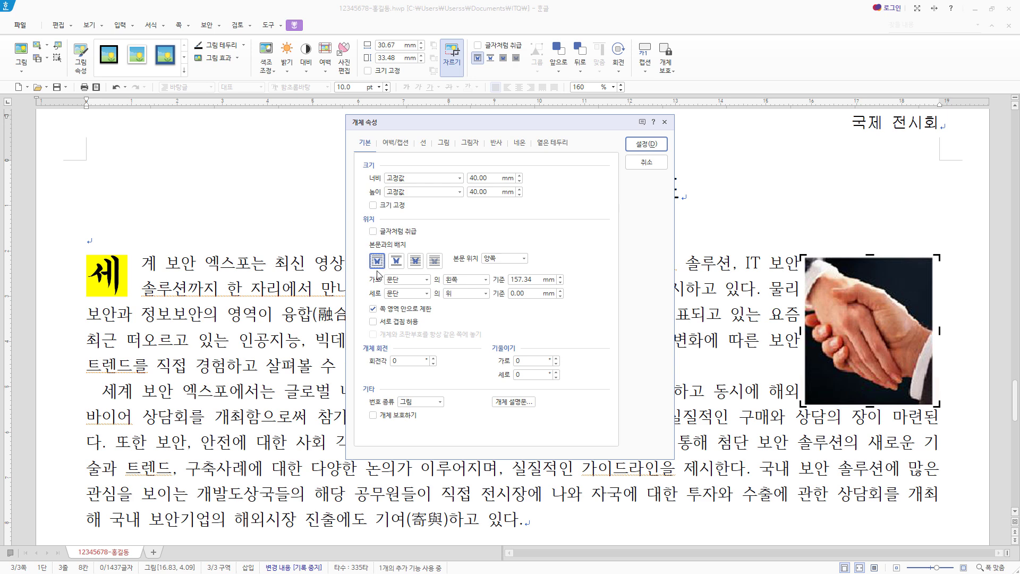
{"action": "left_click", "coordinate": [427, 280]}
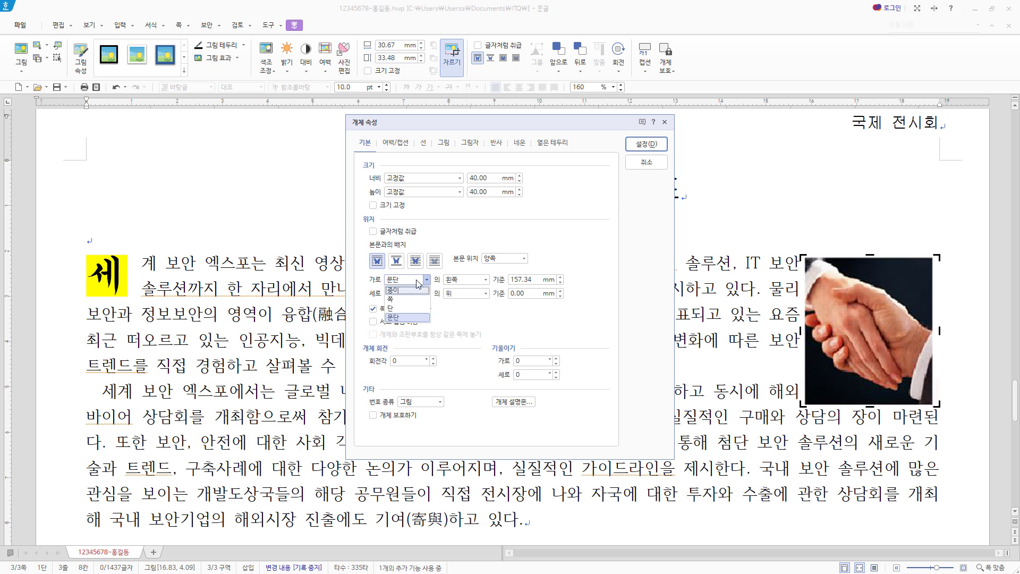
{"action": "left_click", "coordinate": [410, 318]}
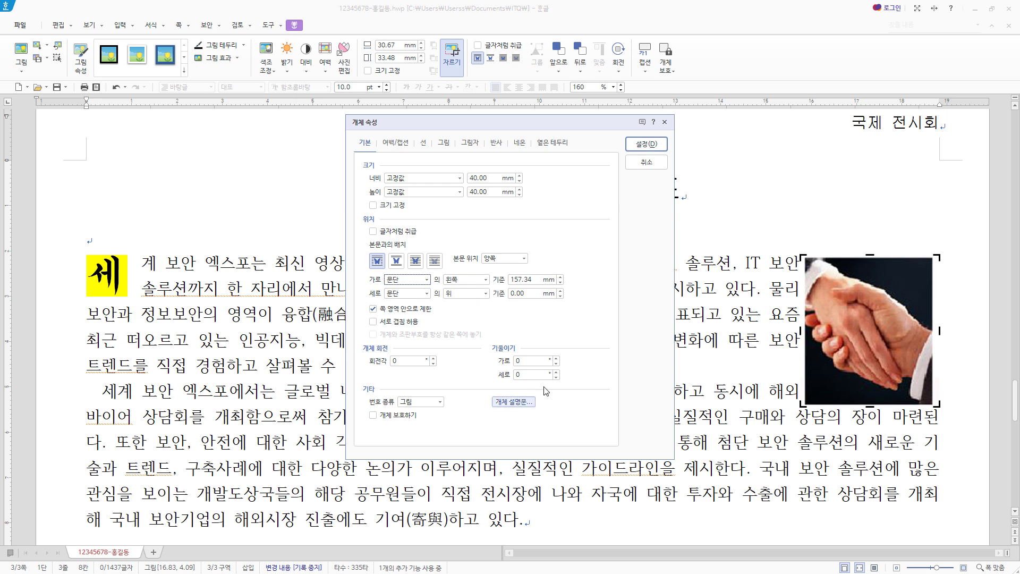
Step: Give the handshake picture a 2 mm outer margin on its left side and apply the object properties
{"action": "left_click", "coordinate": [398, 143]}
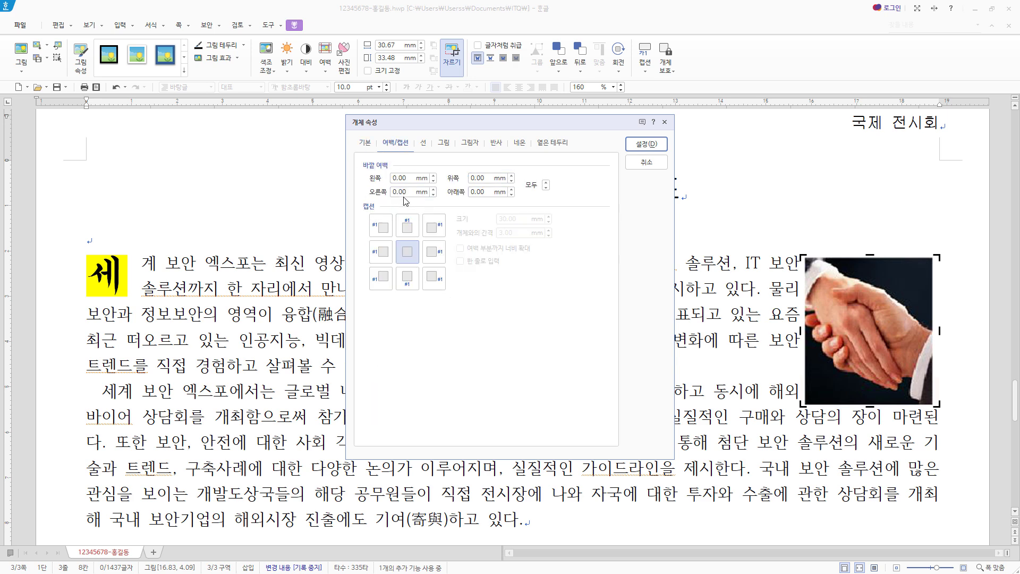
{"action": "left_click", "coordinate": [435, 175]}
{"action": "left_click", "coordinate": [434, 175]}
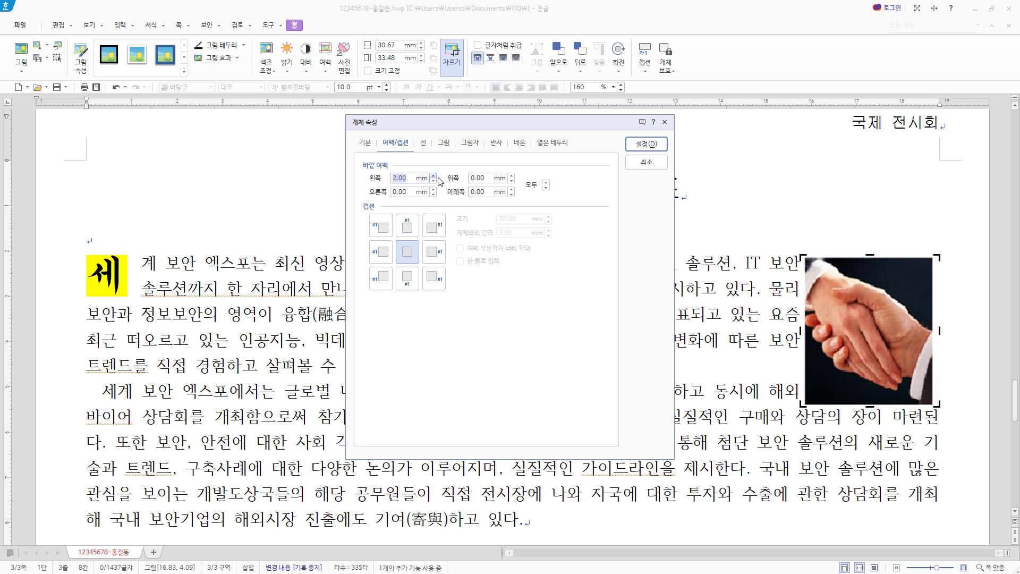
{"action": "left_click", "coordinate": [659, 149]}
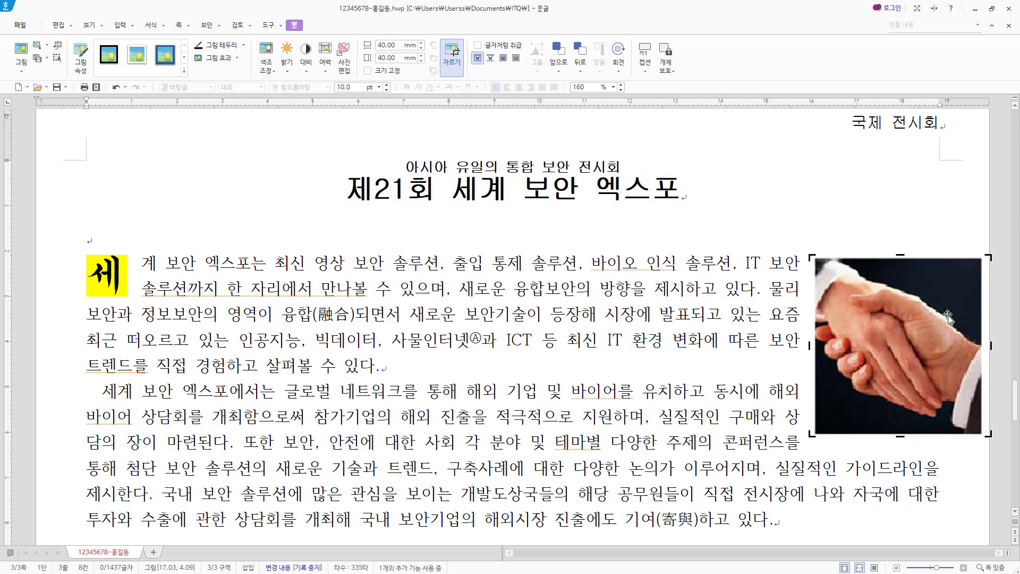
Step: Move the enlarged picture back inside the right text margin, level with the first line of the first body paragraph
{"action": "left_click_drag", "start_coordinate": [947, 317], "coordinate": [882, 326]}
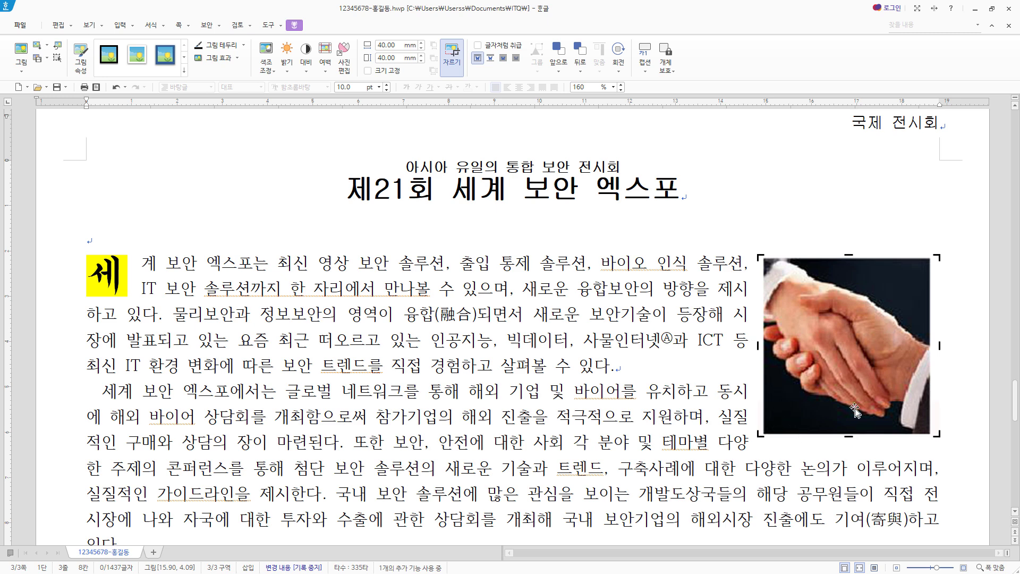
{"action": "scroll", "coordinate": [854, 409], "scroll_direction": "down", "scroll_amount": 3}
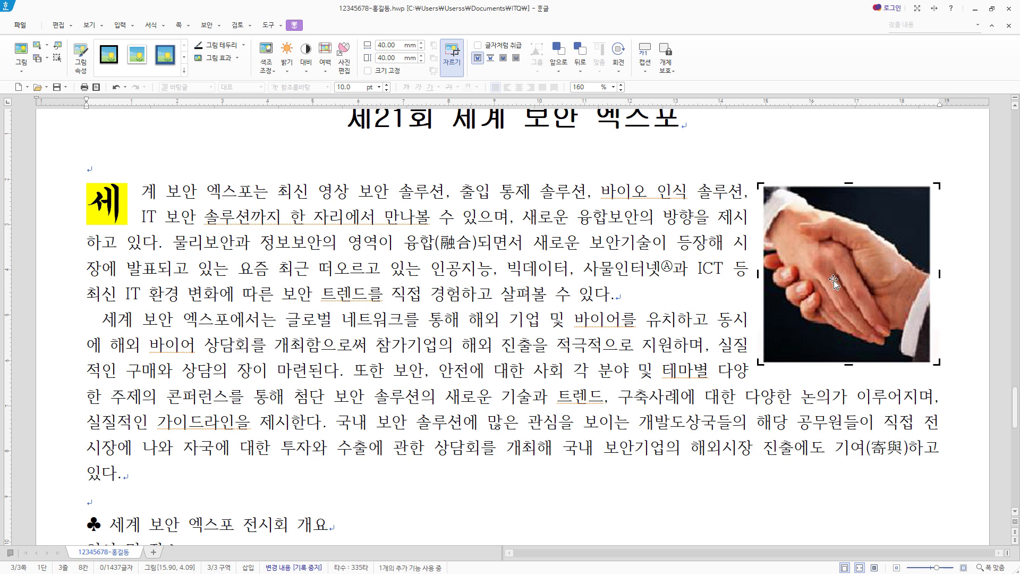
{"action": "key", "text": "Left"}
{"action": "key", "text": "Right"}
{"action": "key", "text": "Left"}
{"action": "key", "text": "Right"}
{"action": "left_click", "coordinate": [840, 417]}
Step: Format the heading "♣ 세계 보안 엑스포 전시회 개요", including its symbol, in HY궁서 at 18 pt
{"action": "scroll", "coordinate": [840, 416], "scroll_direction": "down", "scroll_amount": 1}
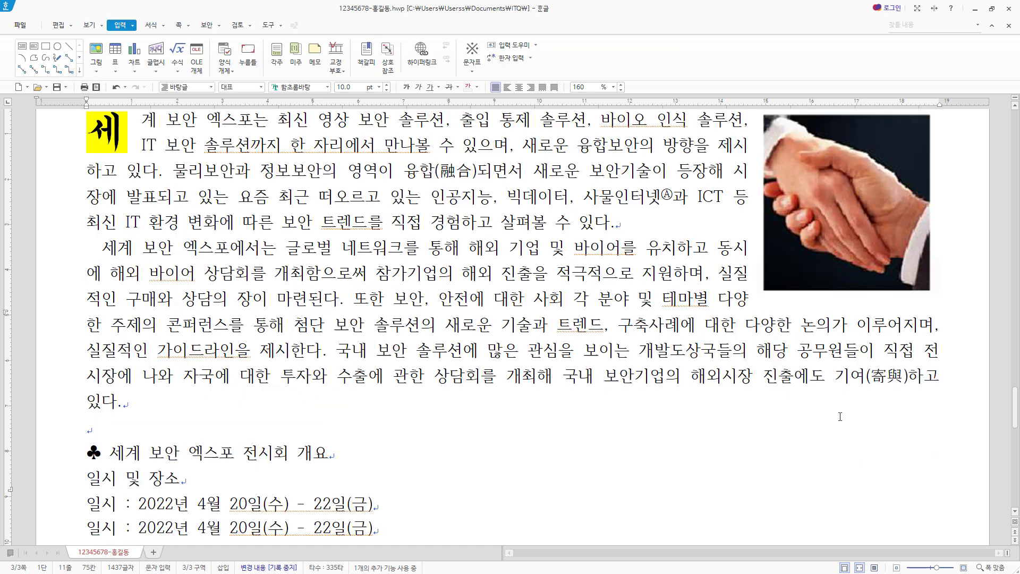
{"action": "scroll", "coordinate": [840, 416], "scroll_direction": "down", "scroll_amount": 3}
{"action": "left_click_drag", "start_coordinate": [355, 242], "coordinate": [79, 240]}
{"action": "left_click_drag", "start_coordinate": [368, 453], "coordinate": [80, 449]}
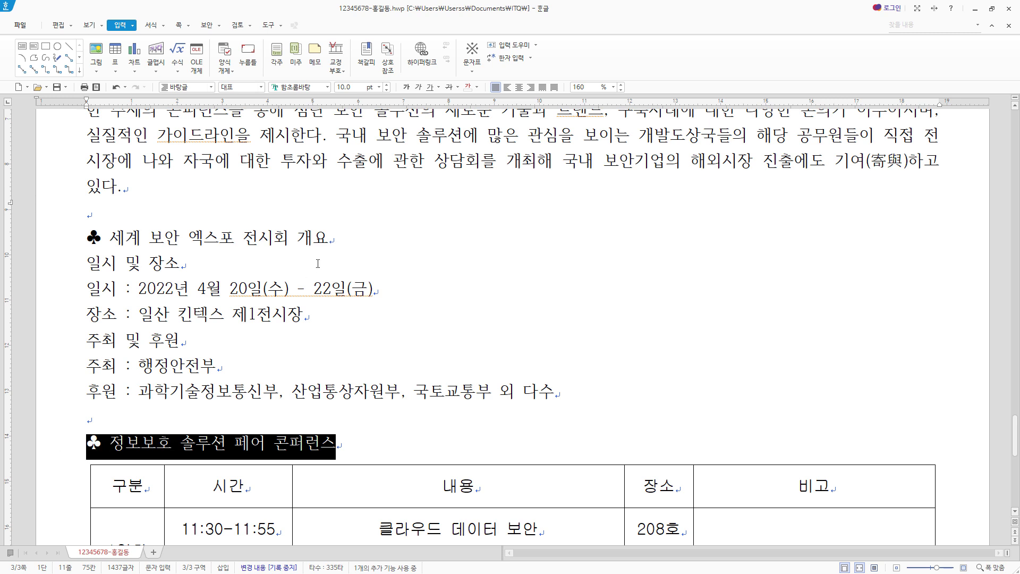
{"action": "left_click", "coordinate": [356, 236]}
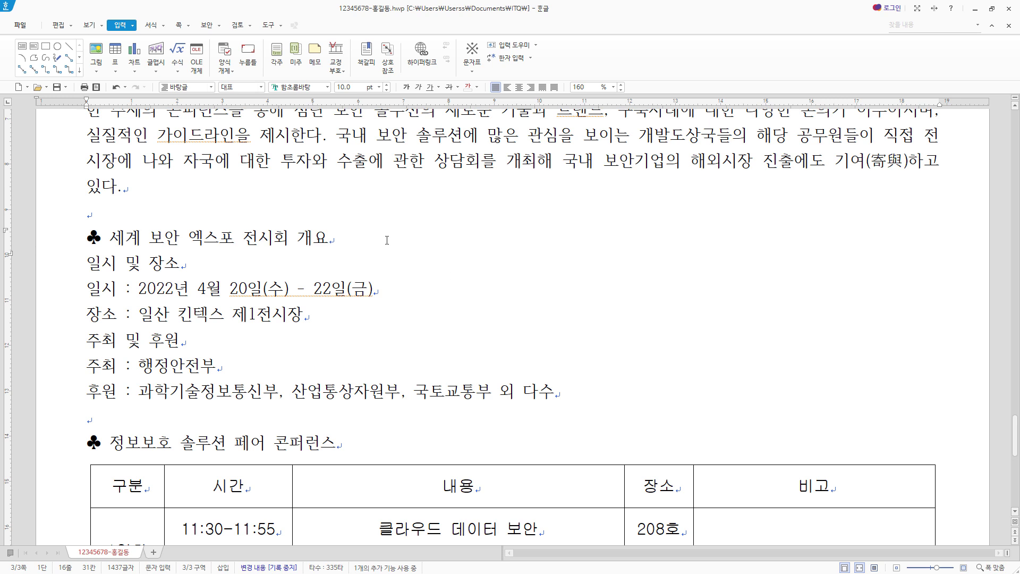
{"action": "left_click_drag", "start_coordinate": [366, 240], "coordinate": [32, 243]}
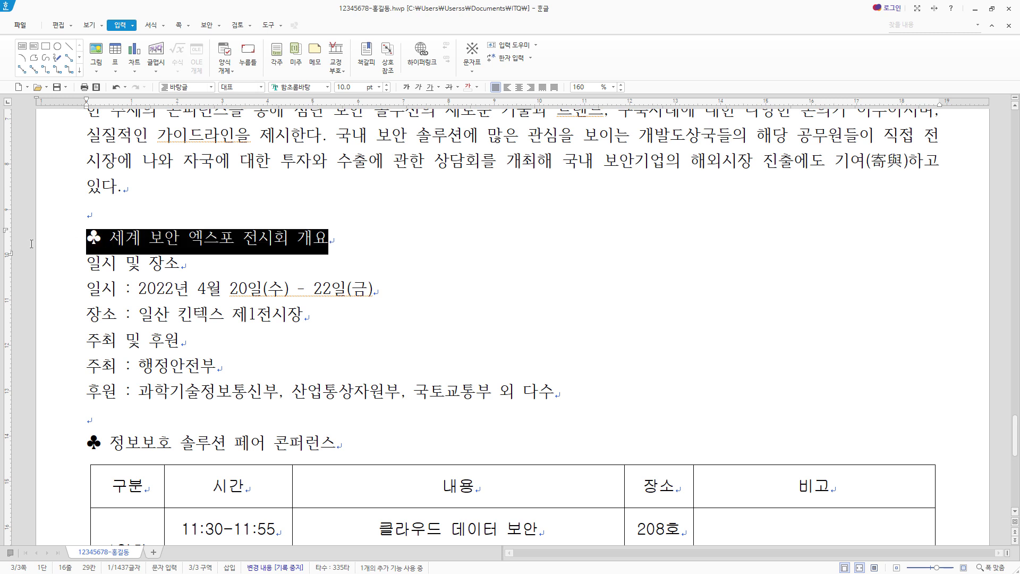
{"action": "left_click", "coordinate": [297, 87]}
{"action": "type", "text": "궁서"}
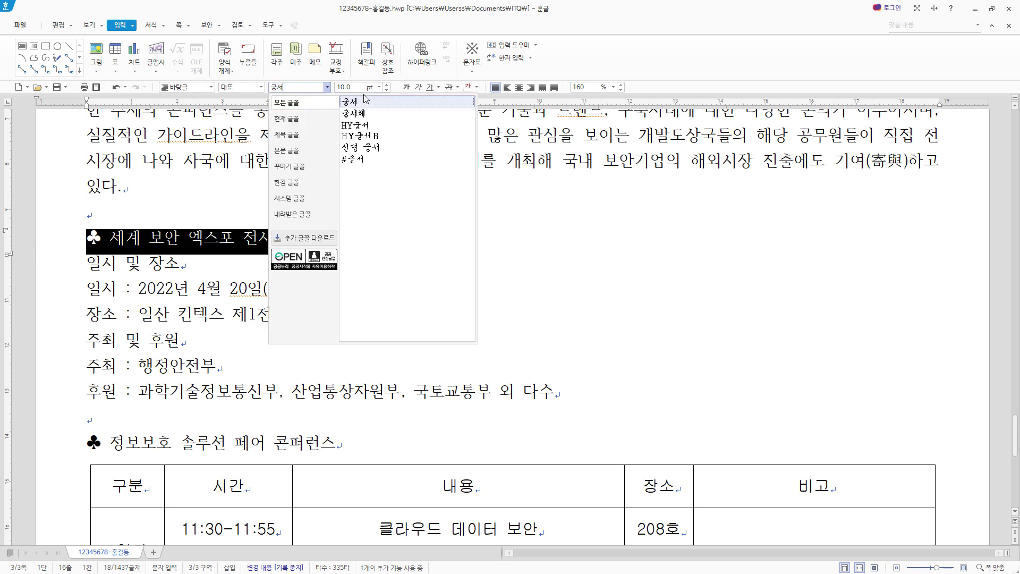
{"action": "left_click", "coordinate": [404, 127]}
{"action": "left_click", "coordinate": [364, 87]}
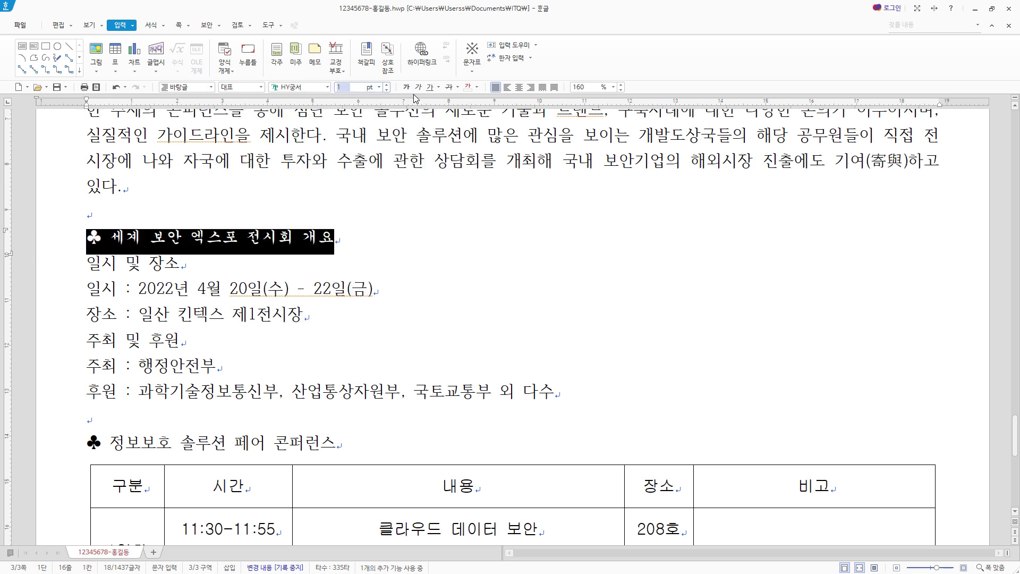
{"action": "type", "text": "18"}
{"action": "key", "text": "Return"}
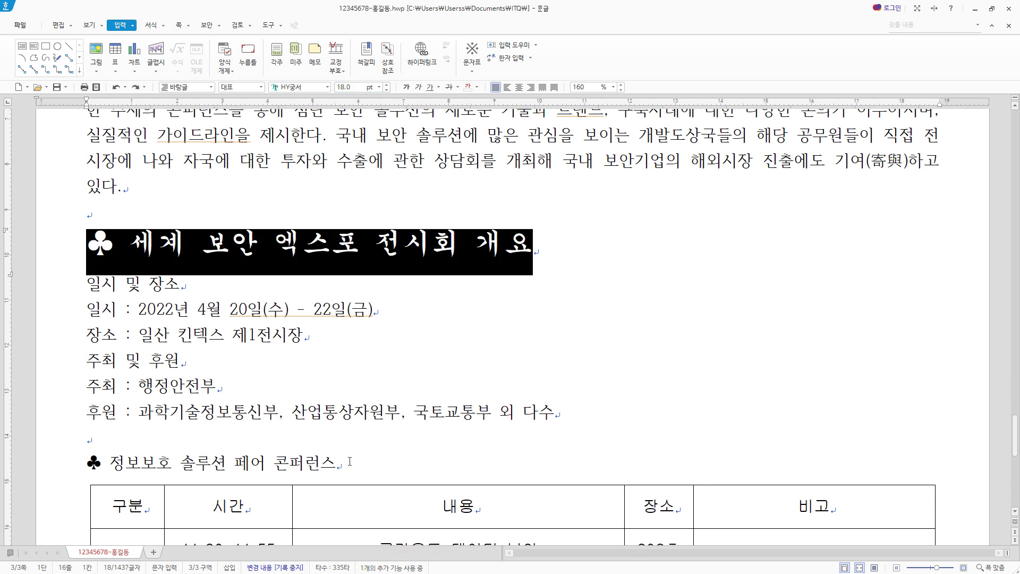
Step: Format the heading "♣ 정보보호 솔루션 페어 콘퍼런스" above the table in HY궁서B at 18 pt
{"action": "left_click_drag", "start_coordinate": [350, 461], "coordinate": [64, 477]}
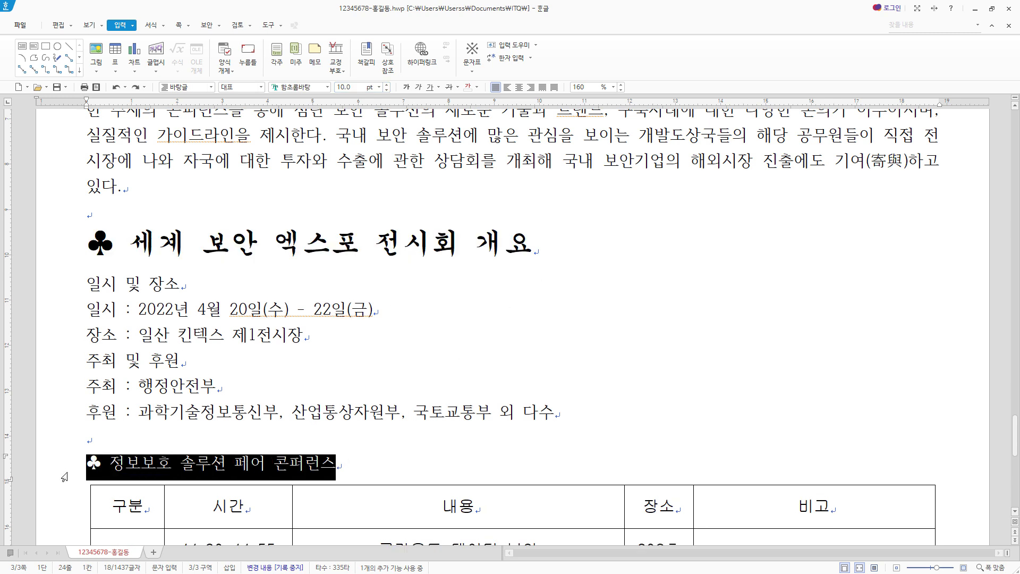
{"action": "left_click", "coordinate": [321, 88]}
{"action": "left_click", "coordinate": [373, 108]}
{"action": "key", "text": "Tab"}
{"action": "type", "text": "18"}
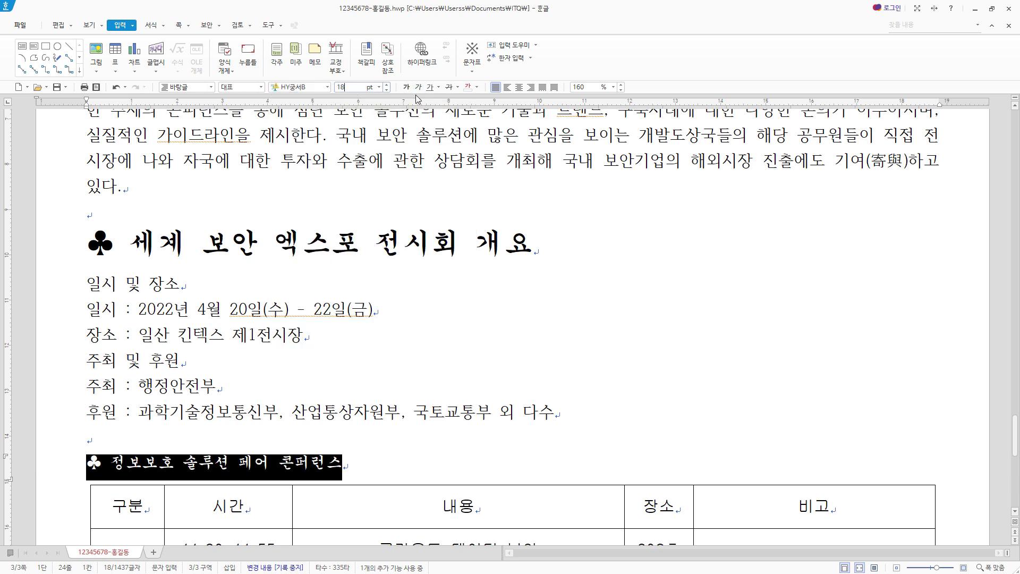
{"action": "key", "text": "Return"}
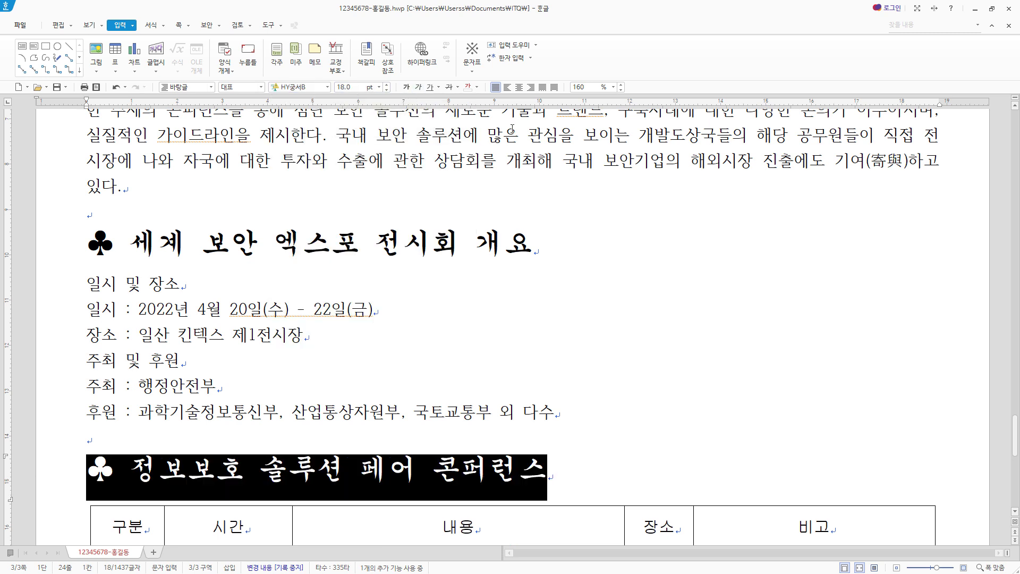
Step: Give the heading text "세계 보안 엑스포 전시회 개요", without its symbol, a white font color and red shading
{"action": "left_click", "coordinate": [130, 243]}
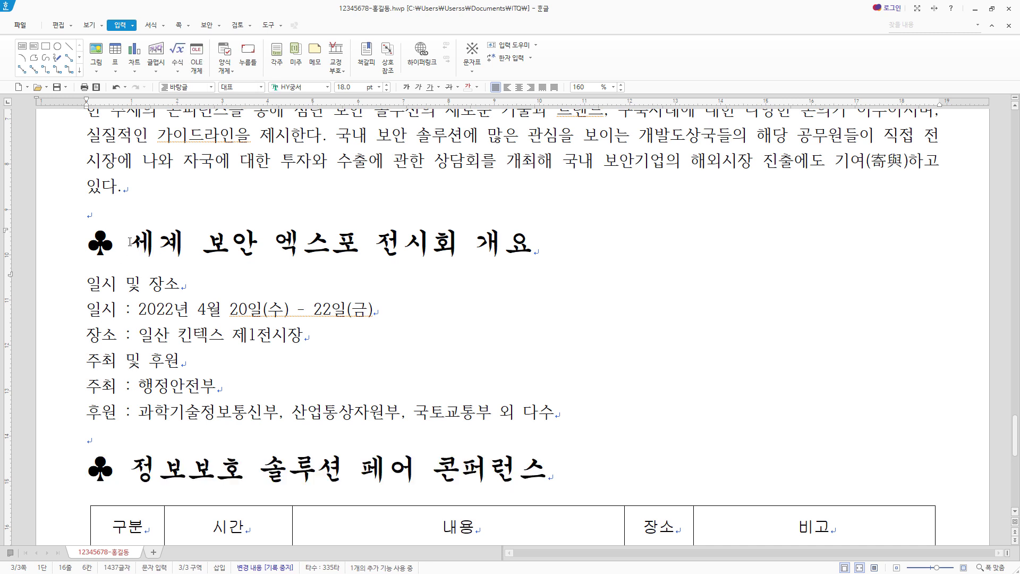
{"action": "left_click_drag", "start_coordinate": [130, 243], "coordinate": [556, 243]}
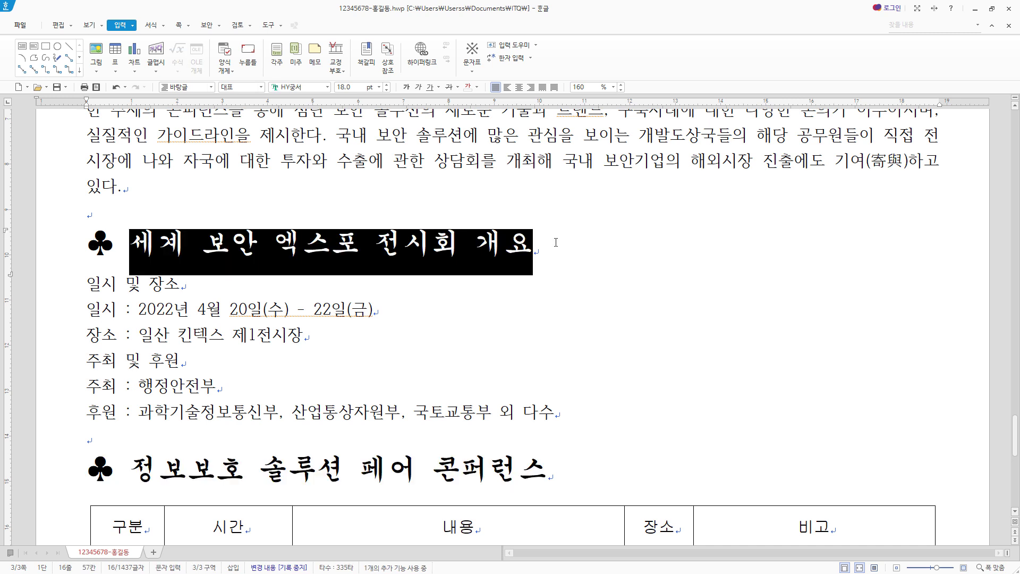
{"action": "right_click", "coordinate": [453, 244]}
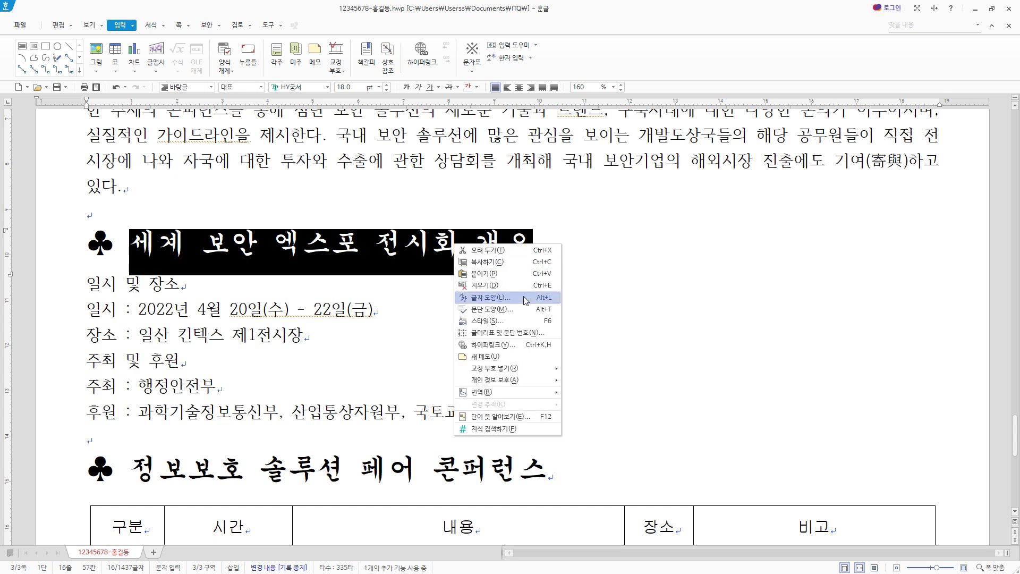
{"action": "left_click", "coordinate": [494, 297]}
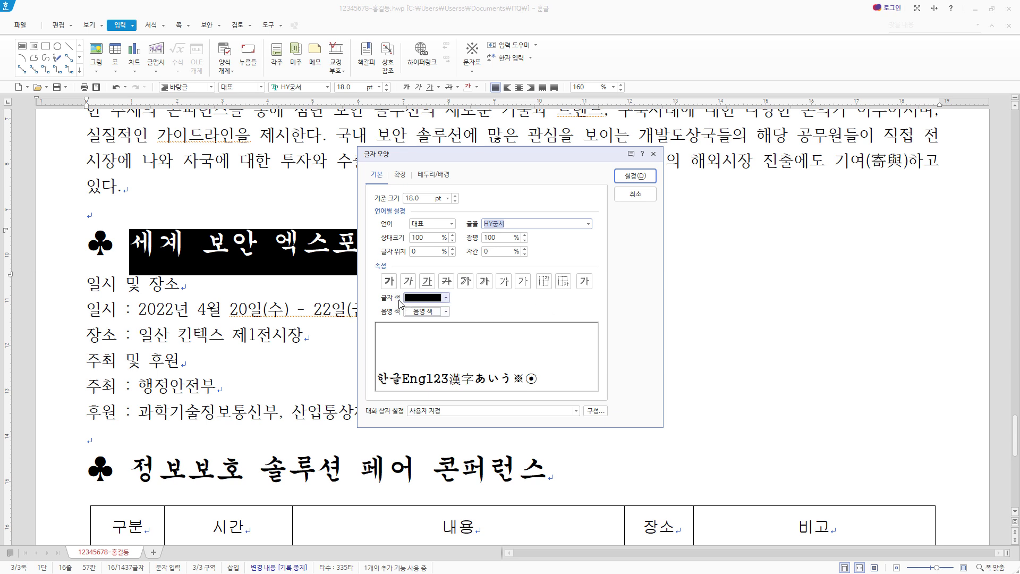
{"action": "left_click", "coordinate": [446, 297]}
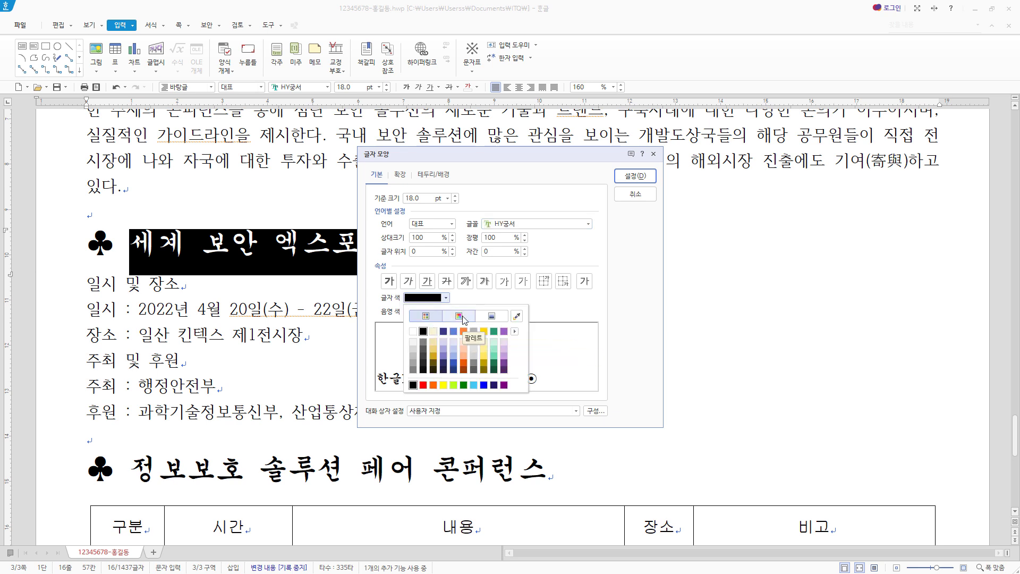
{"action": "left_click", "coordinate": [413, 331]}
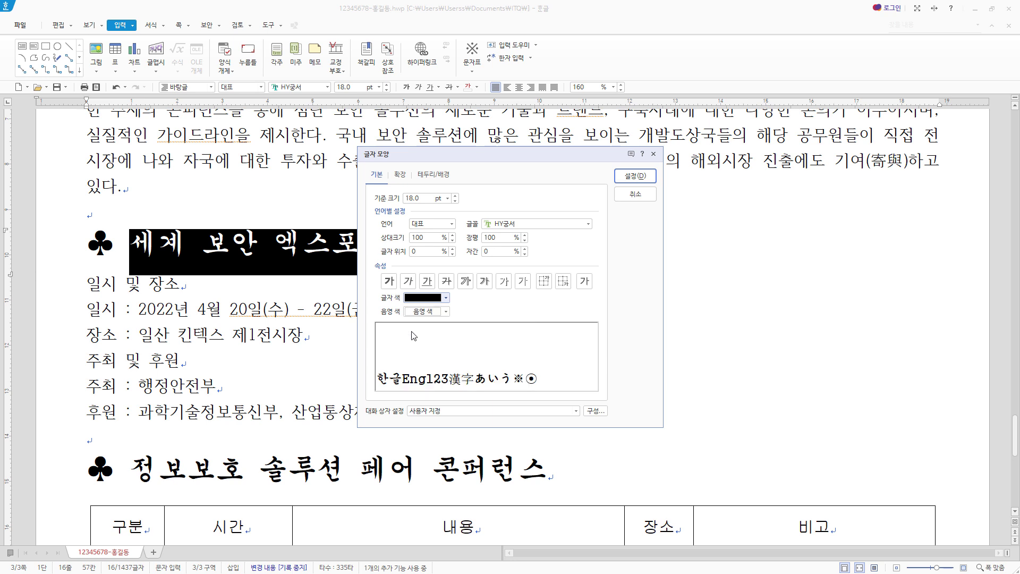
{"action": "left_click", "coordinate": [446, 311]}
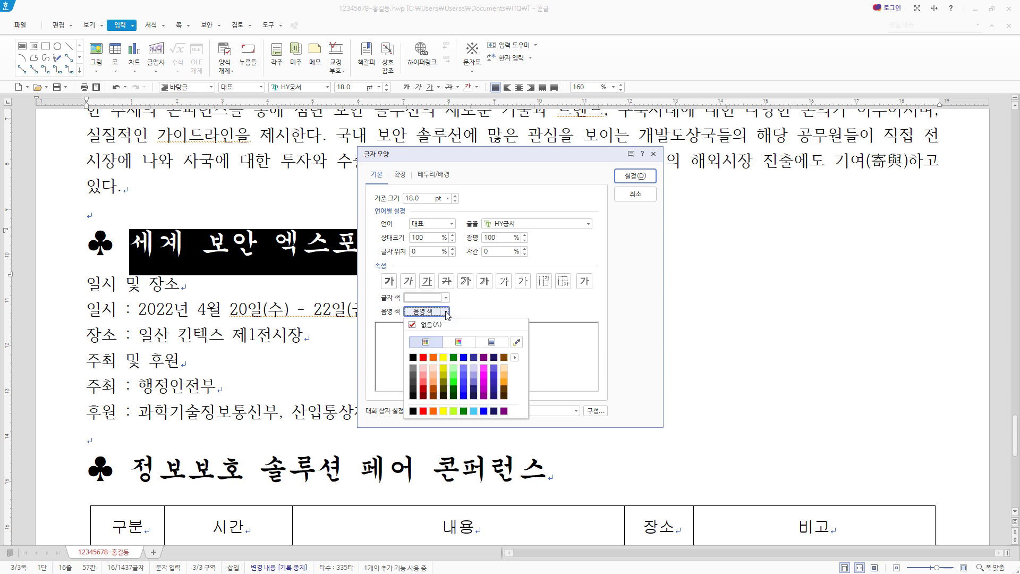
{"action": "left_click", "coordinate": [422, 358]}
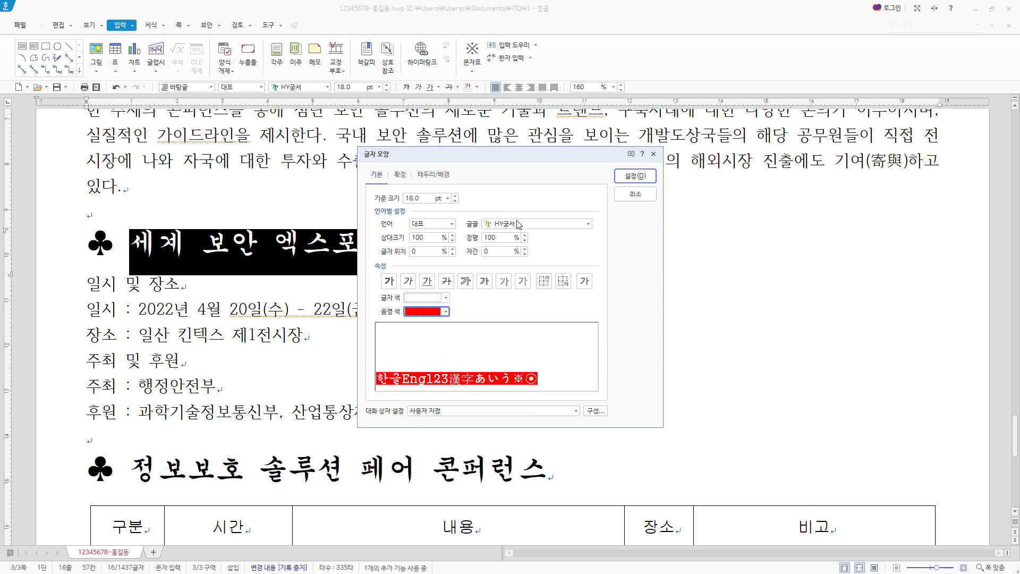
{"action": "left_click", "coordinate": [648, 179]}
Step: Underline the heading text "정보보호 솔루션 페어 콘퍼런스" without its club symbol
{"action": "scroll", "coordinate": [203, 413], "scroll_direction": "down", "scroll_amount": 1}
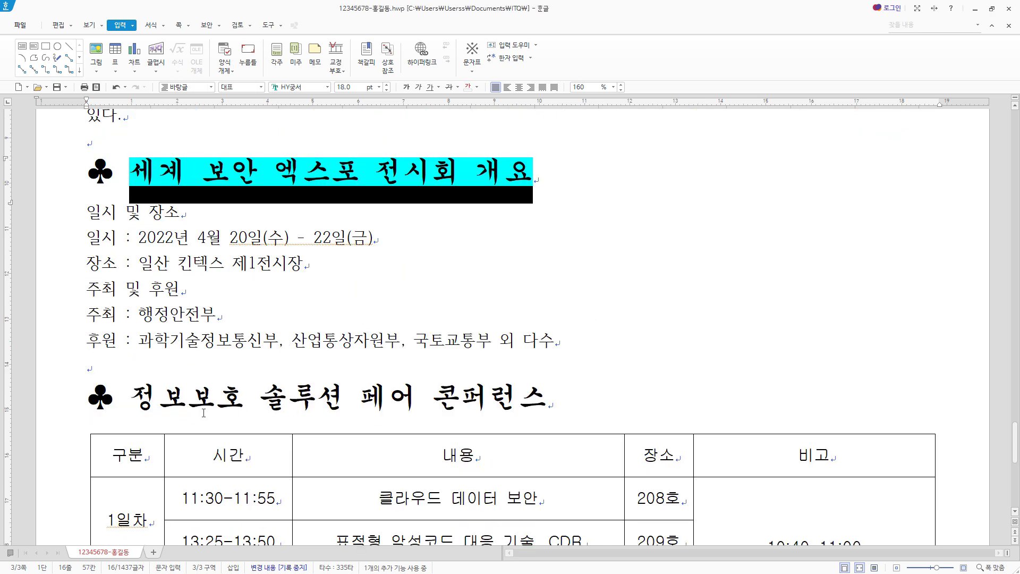
{"action": "left_click_drag", "start_coordinate": [137, 404], "coordinate": [556, 402]}
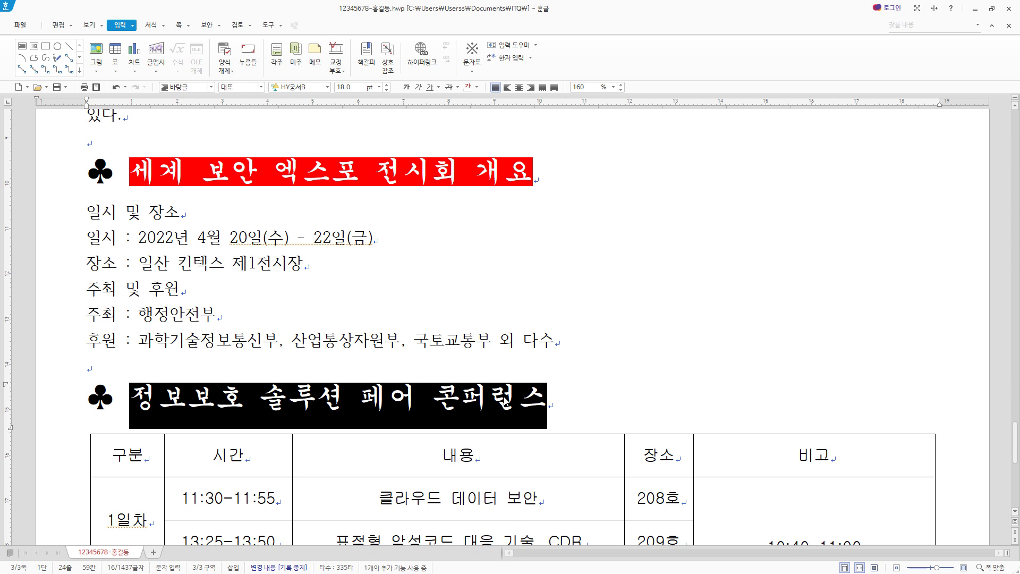
{"action": "left_click", "coordinate": [431, 87]}
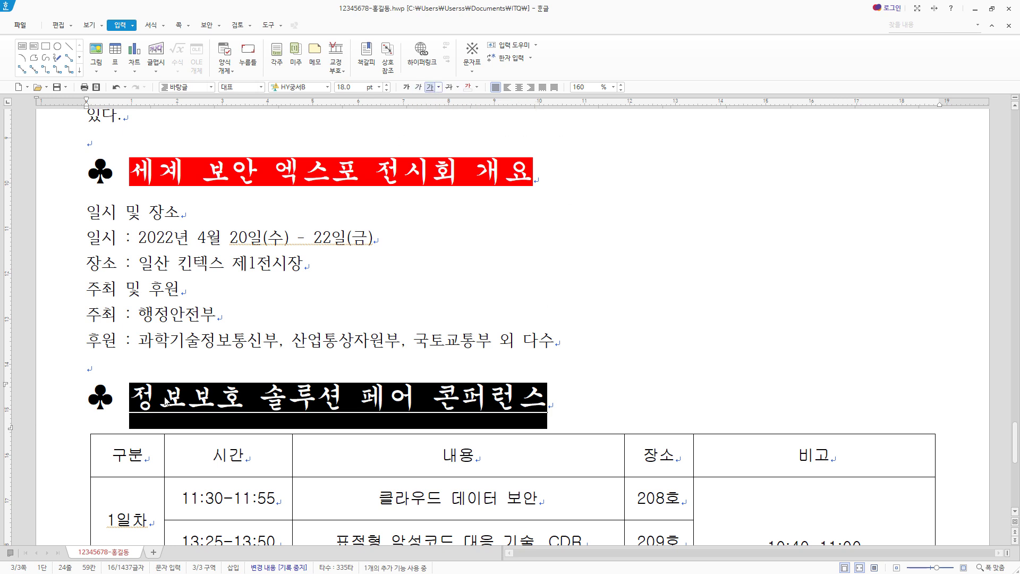
Step: Add hollow-circle emphasis marks above the word "정보보호" in the second ♣ heading
{"action": "left_click_drag", "start_coordinate": [133, 402], "coordinate": [233, 399]}
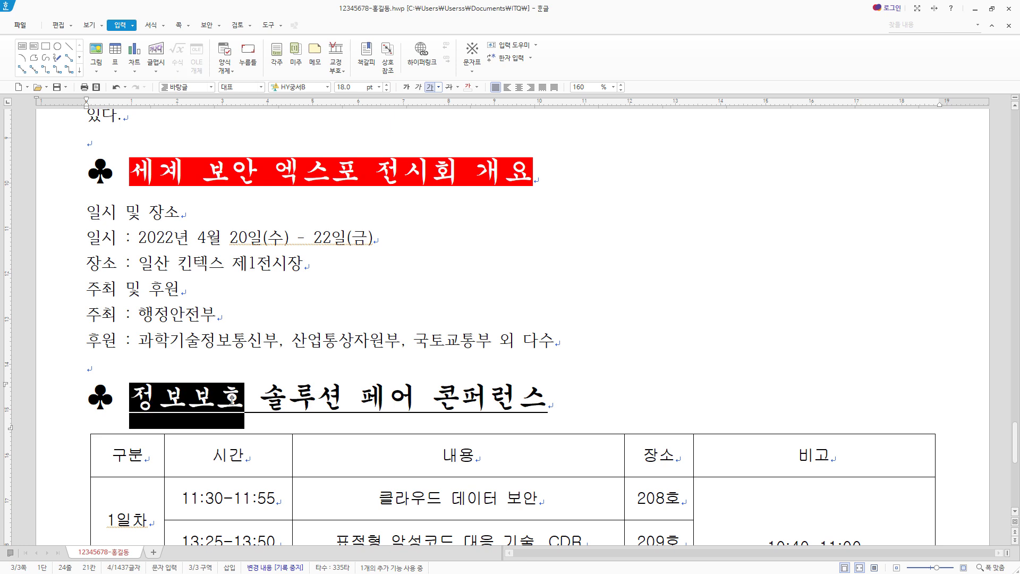
{"action": "right_click", "coordinate": [232, 400]}
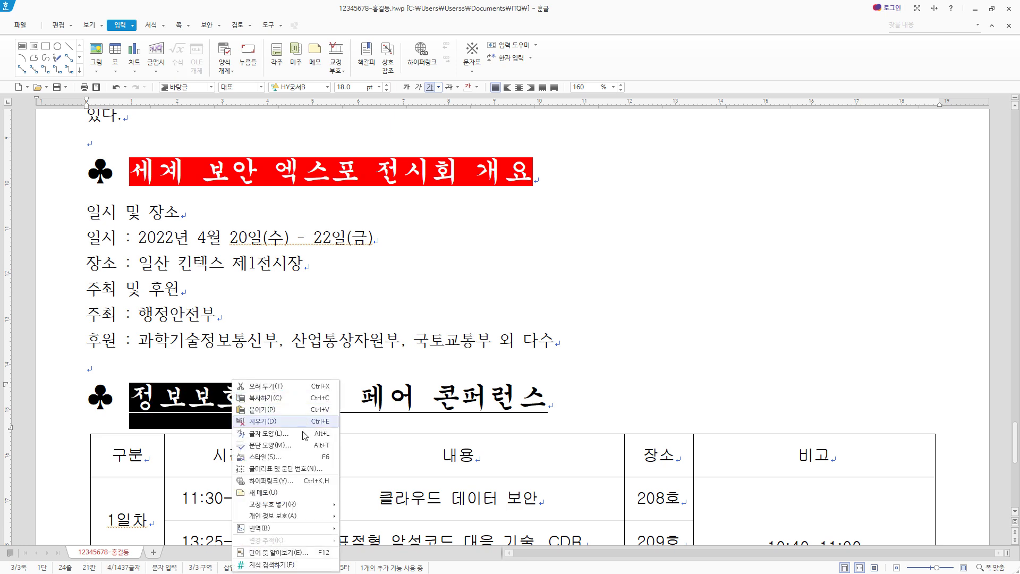
{"action": "key", "text": "Return"}
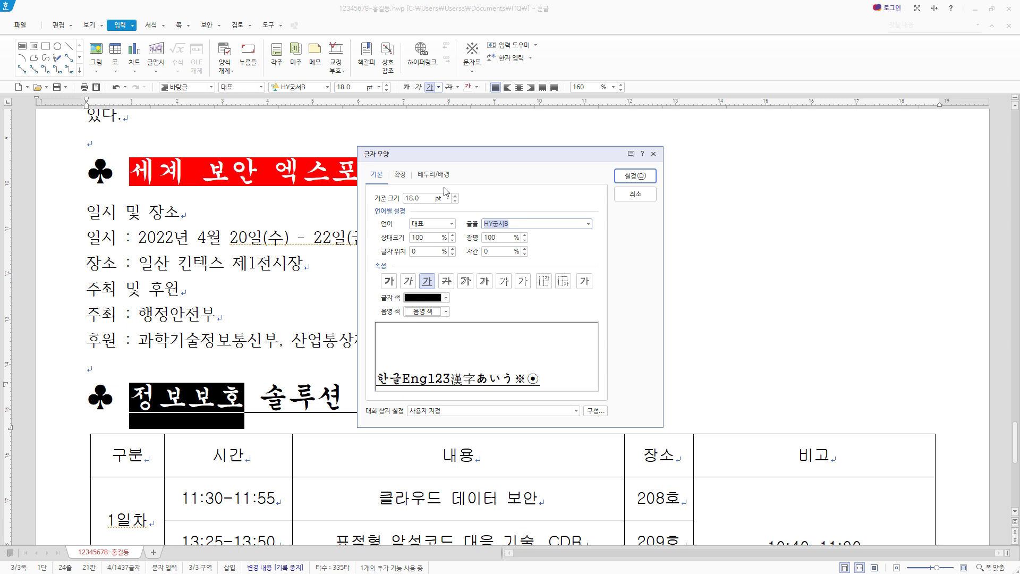
{"action": "left_click", "coordinate": [400, 175]}
{"action": "left_click", "coordinate": [444, 332]}
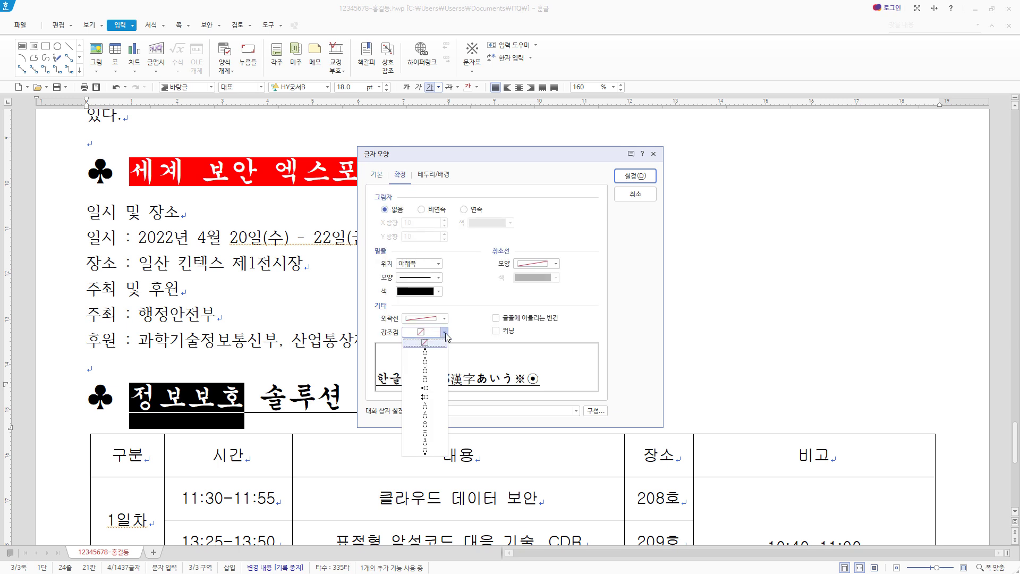
{"action": "left_click", "coordinate": [425, 361]}
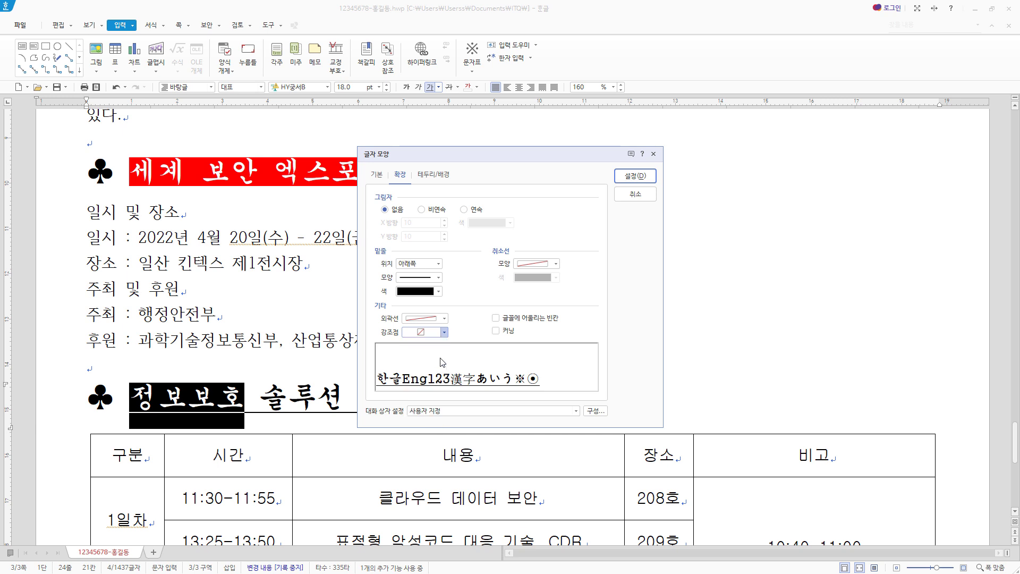
{"action": "left_click", "coordinate": [636, 176]}
Step: Add the same hollow-circle emphasis marks above the word "콘퍼런스" in the second ♣ heading
{"action": "left_click", "coordinate": [439, 398]}
{"action": "left_click_drag", "start_coordinate": [439, 399], "coordinate": [561, 395]}
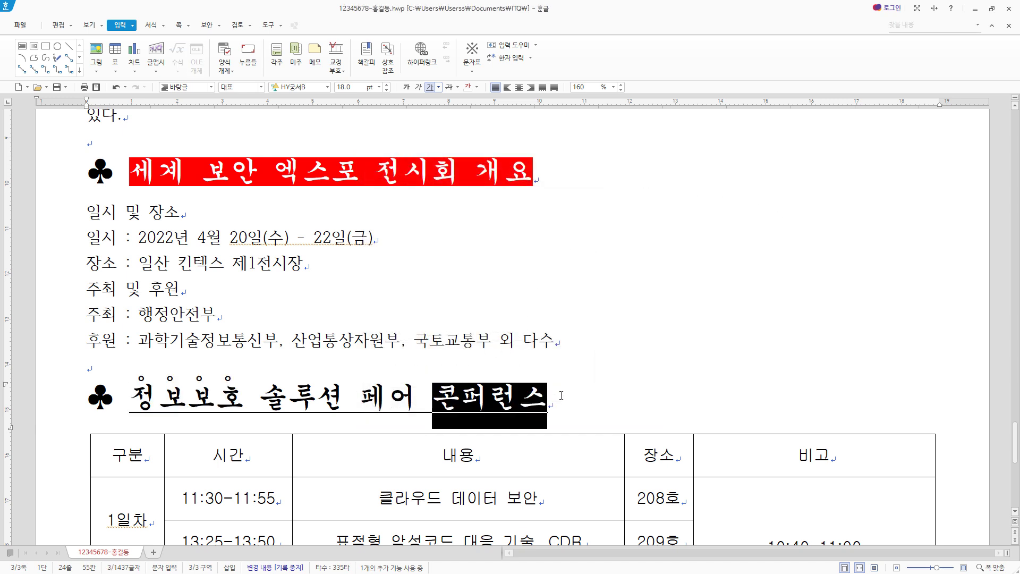
{"action": "right_click", "coordinate": [511, 381]}
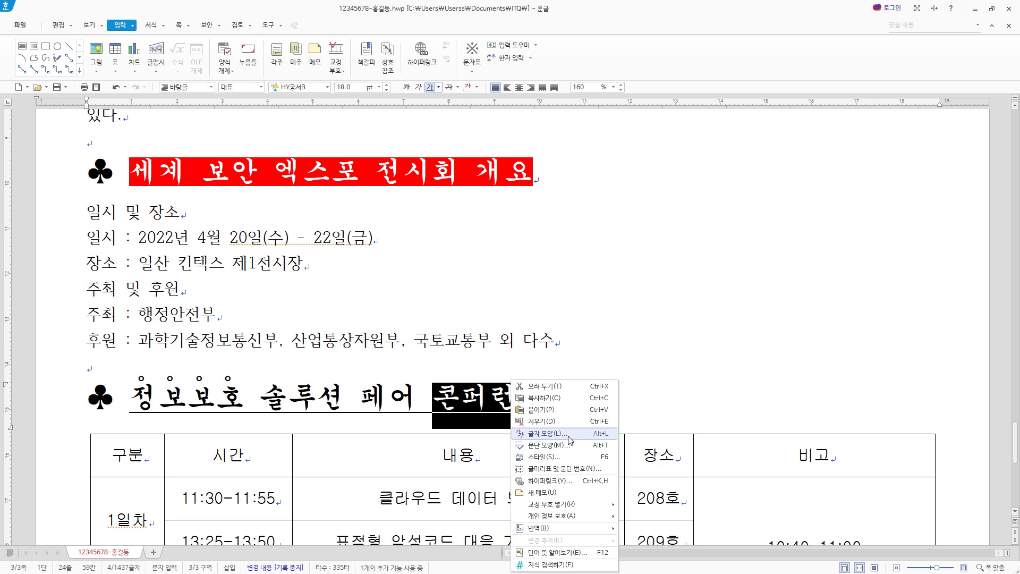
{"action": "key", "text": "Return"}
{"action": "left_click", "coordinate": [444, 332]}
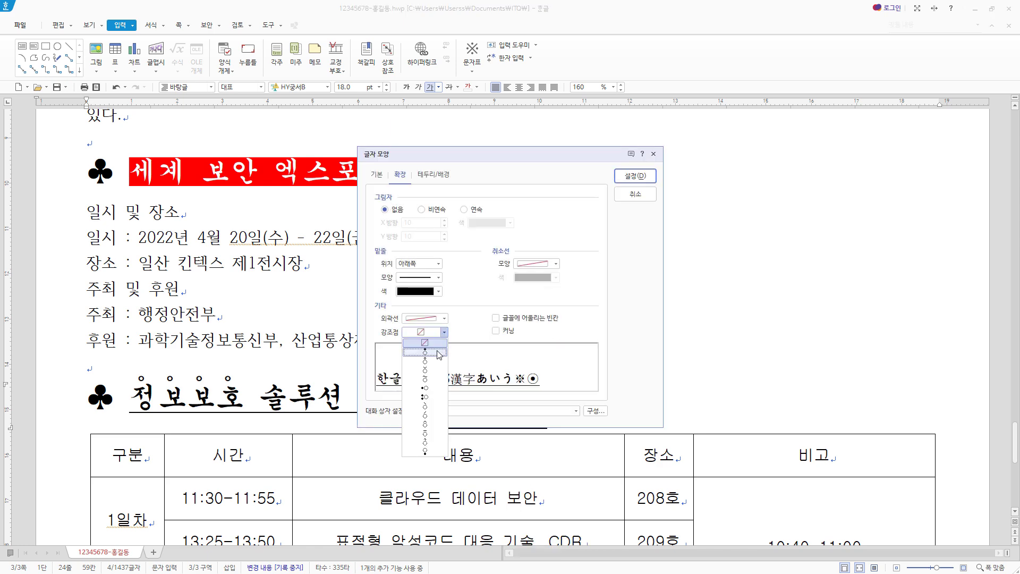
{"action": "left_click", "coordinate": [439, 361]}
{"action": "left_click", "coordinate": [640, 177]}
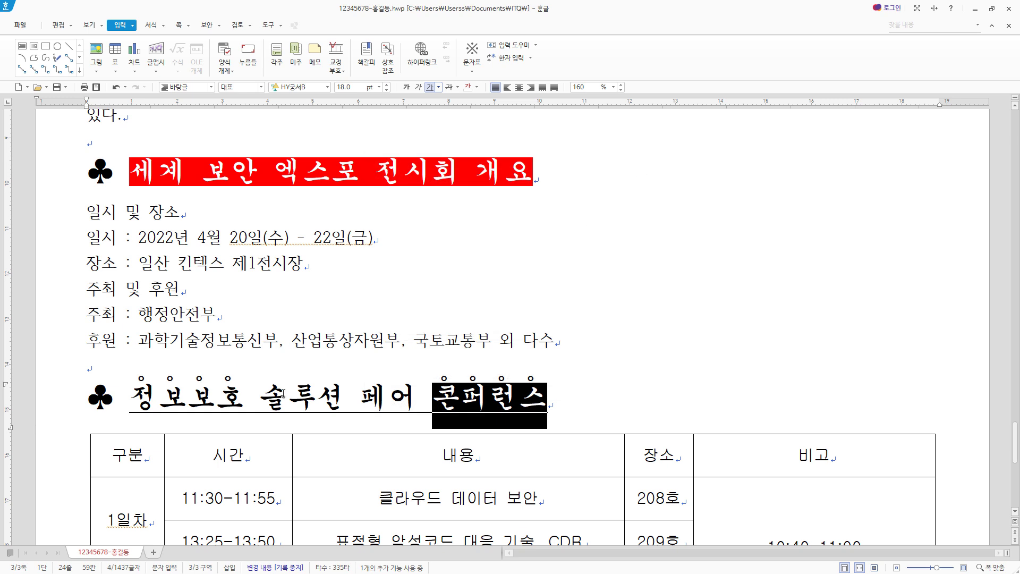
Step: Set the line spacing of the six lines from "일시 및 장소" to "후원" to 180%
{"action": "left_click", "coordinate": [568, 341]}
{"action": "left_click_drag", "start_coordinate": [567, 341], "coordinate": [85, 215]}
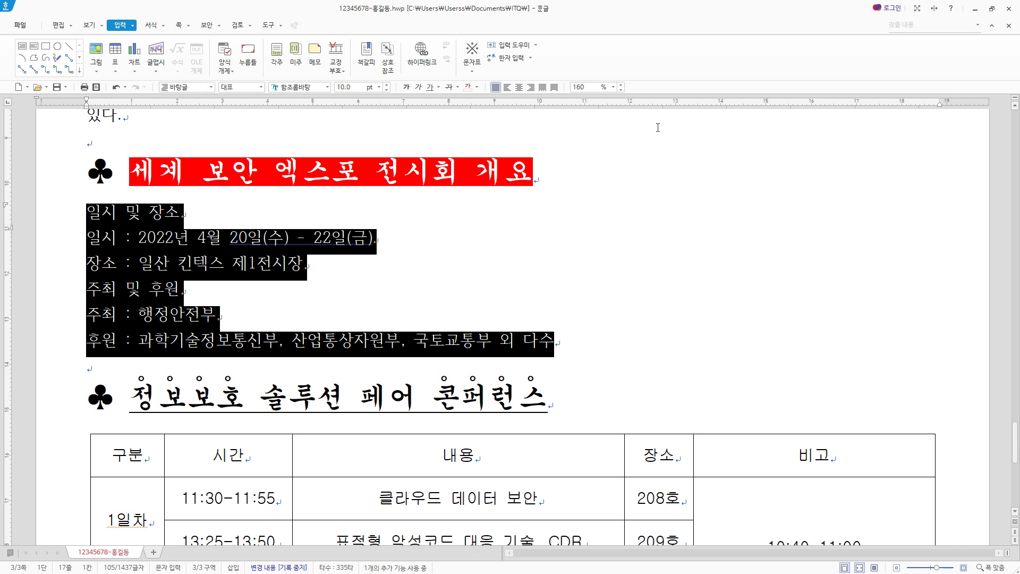
{"action": "left_click", "coordinate": [613, 87]}
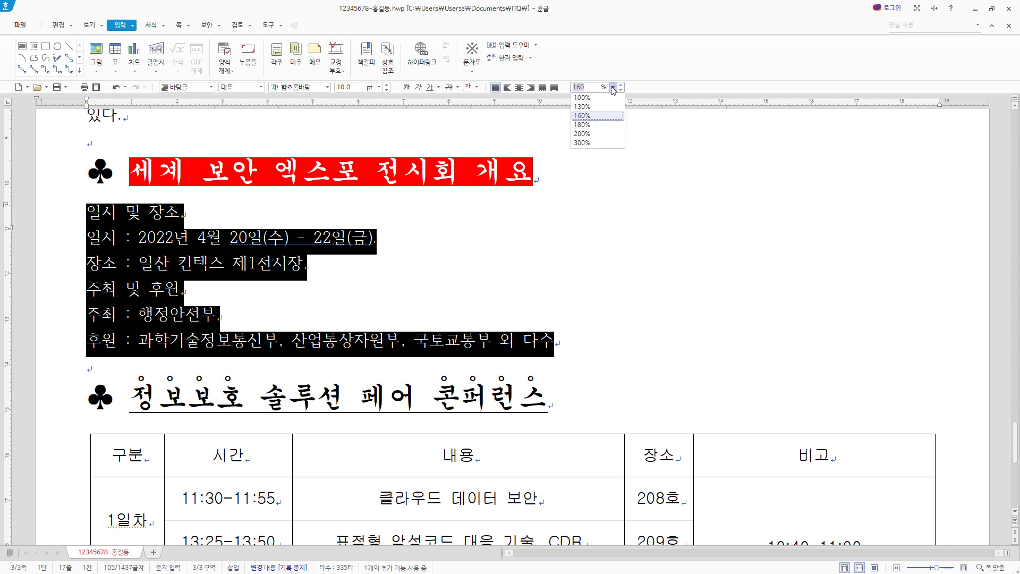
{"action": "left_click", "coordinate": [596, 126]}
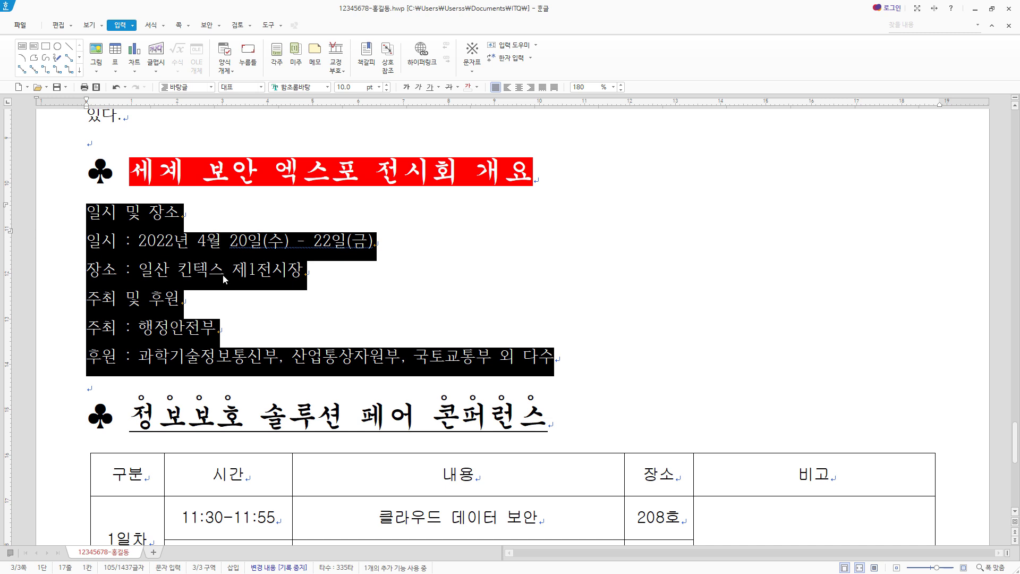
Step: Customize the "1. 가. 1) 가)" paragraph numbering for the six lines: level 1 as 가,나,다 with 20 pt width adjustment and right alignment
{"action": "right_click", "coordinate": [242, 256]}
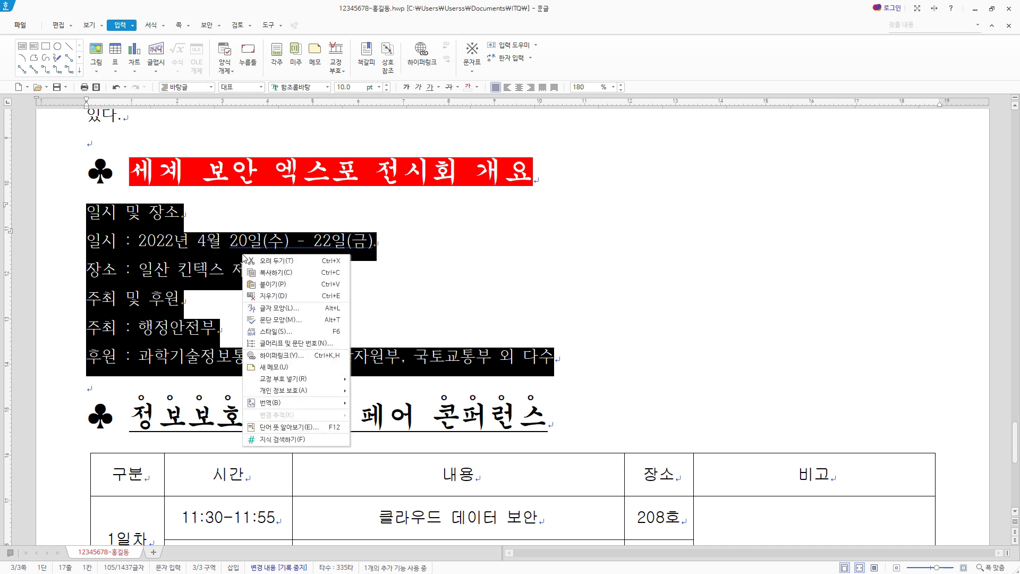
{"action": "left_click", "coordinate": [332, 344]}
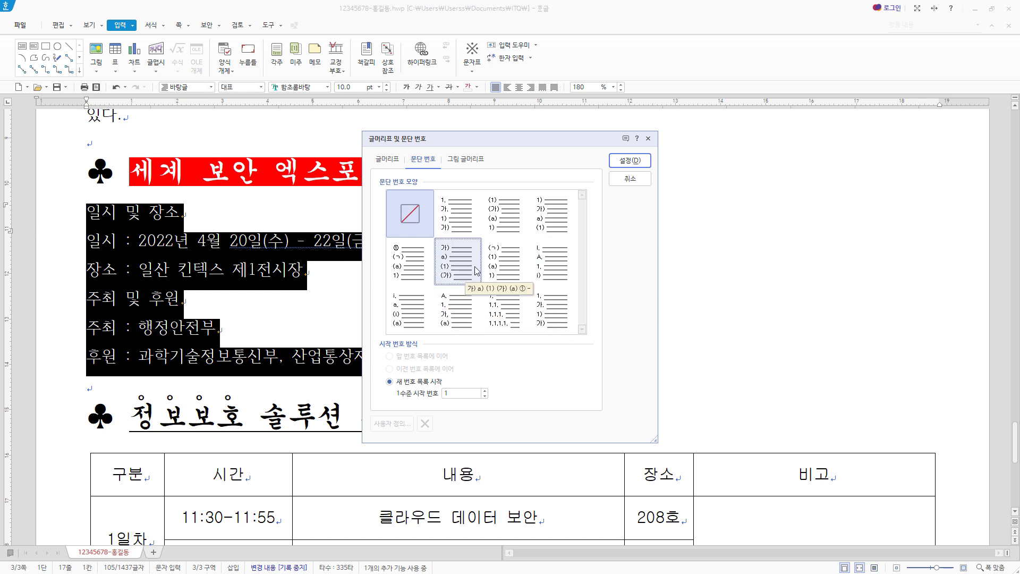
{"action": "left_click", "coordinate": [567, 312]}
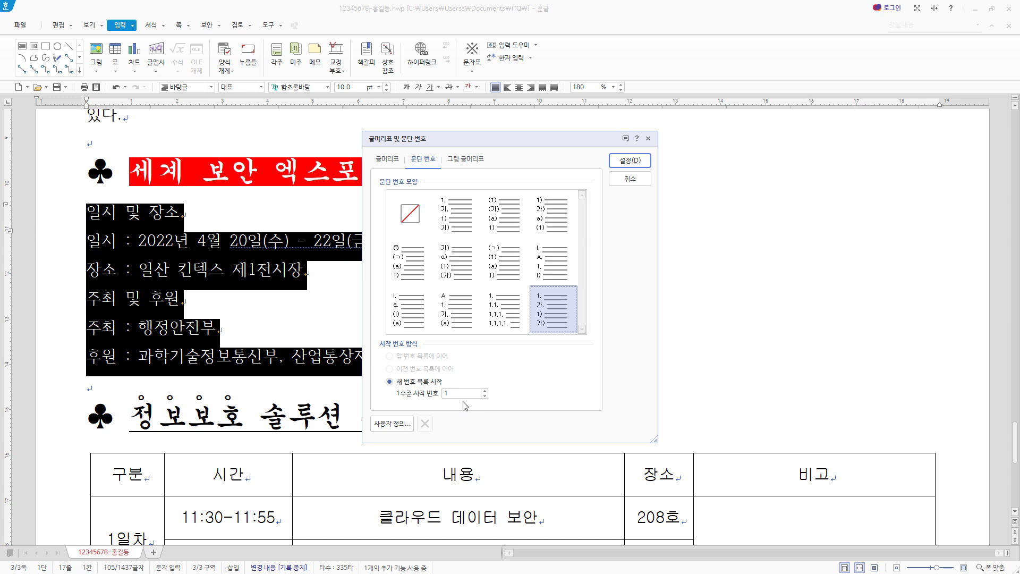
{"action": "left_click", "coordinate": [396, 428]}
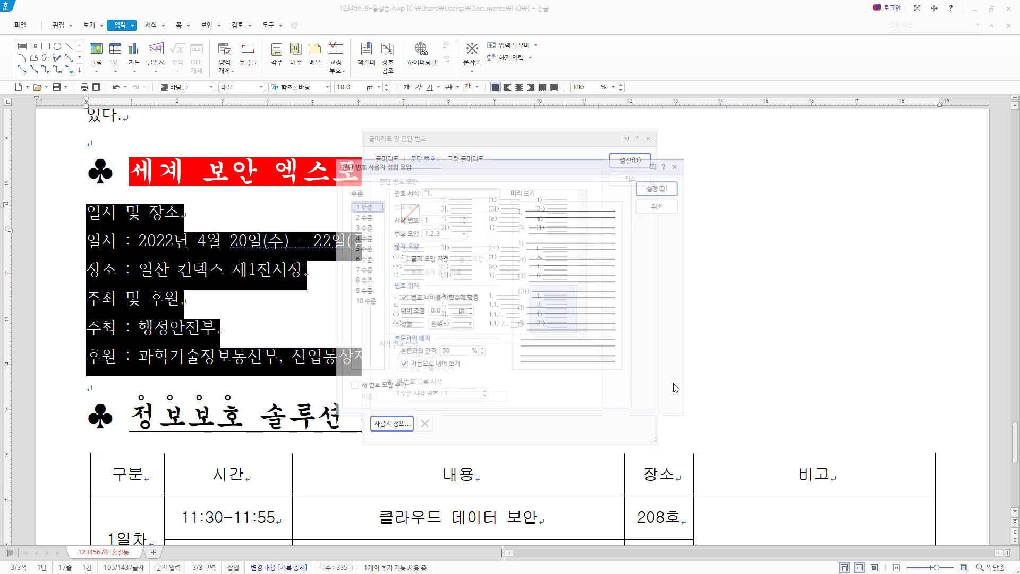
{"action": "left_click", "coordinate": [450, 237]}
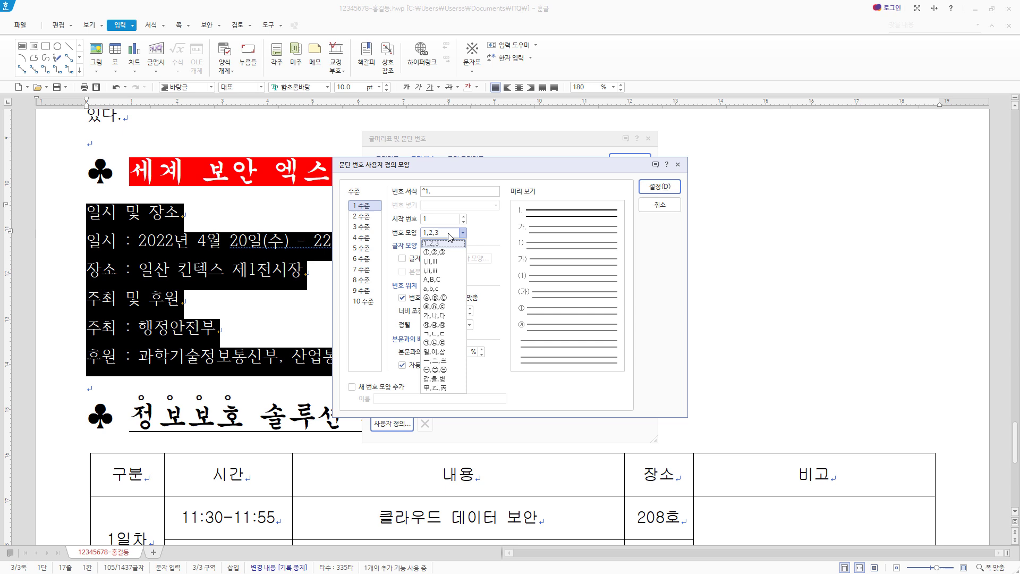
{"action": "left_click", "coordinate": [434, 316]}
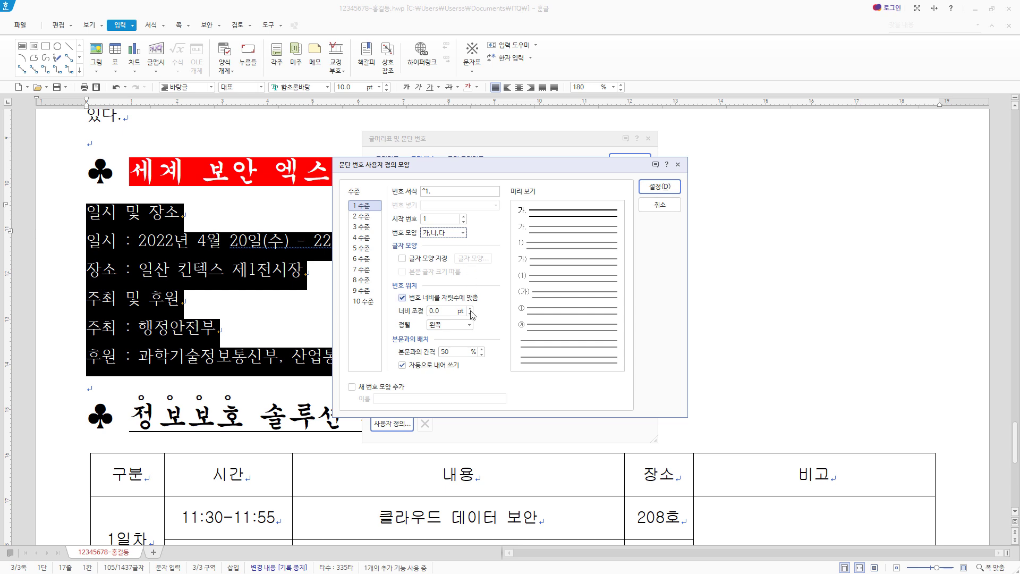
{"action": "left_click", "coordinate": [432, 190]}
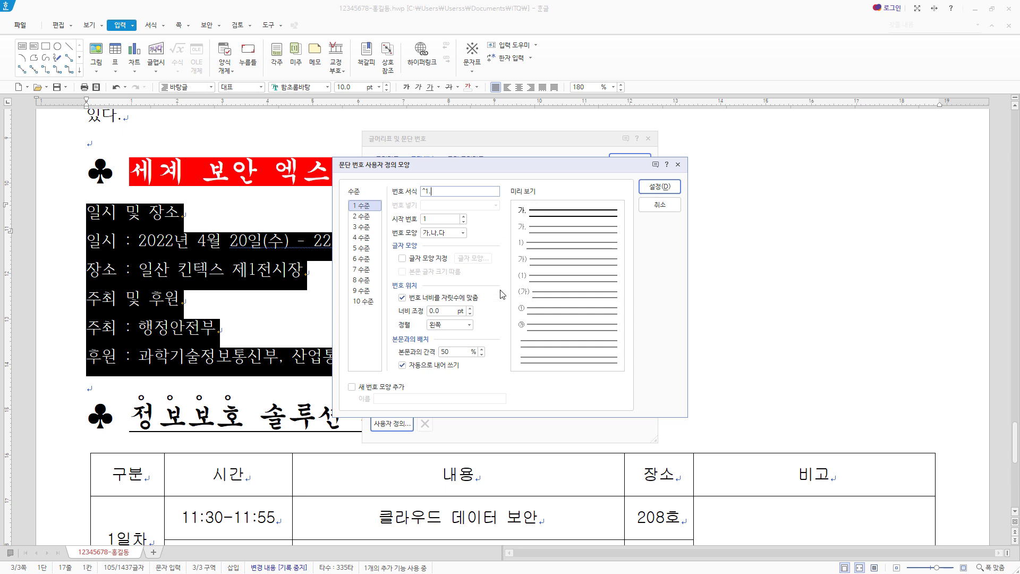
{"action": "left_click_drag", "start_coordinate": [440, 311], "coordinate": [405, 312]}
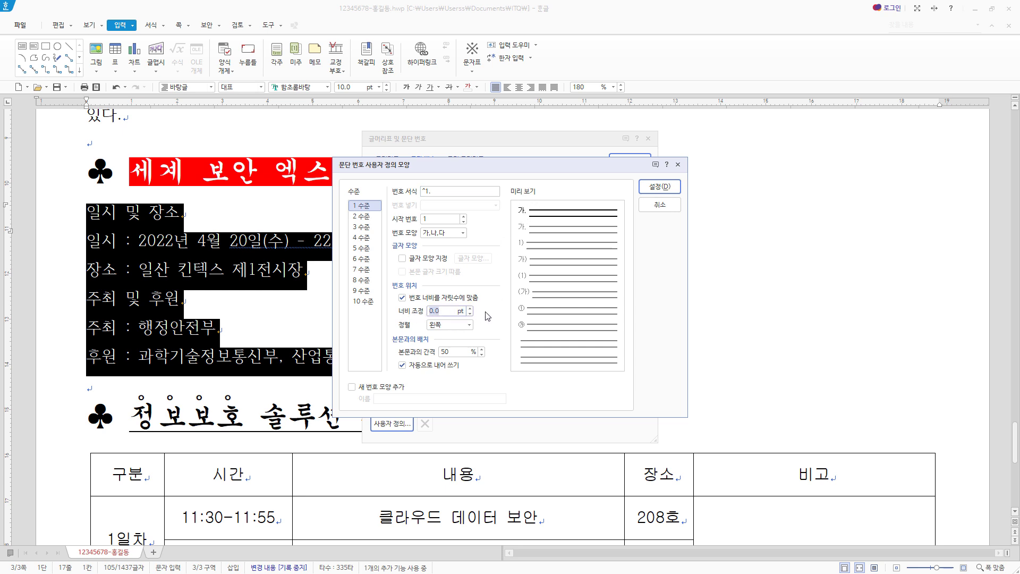
{"action": "type", "text": "20"}
{"action": "left_click", "coordinate": [466, 325]}
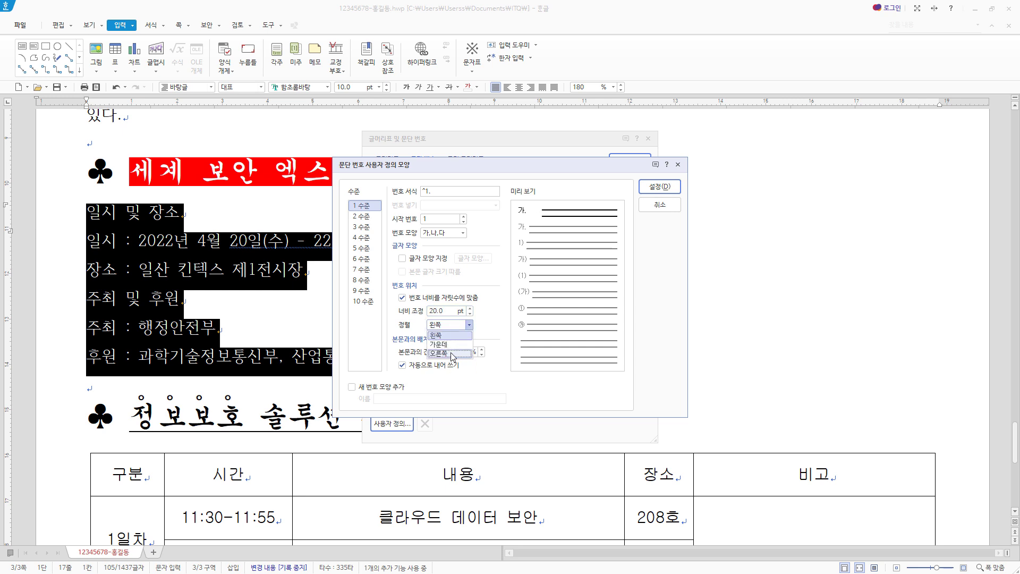
{"action": "left_click", "coordinate": [452, 354]}
Step: Define level 2 as ①,②,③ without a period, 30 pt width adjustment and right alignment, and apply the custom numbering to the six lines
{"action": "left_click", "coordinate": [379, 217]}
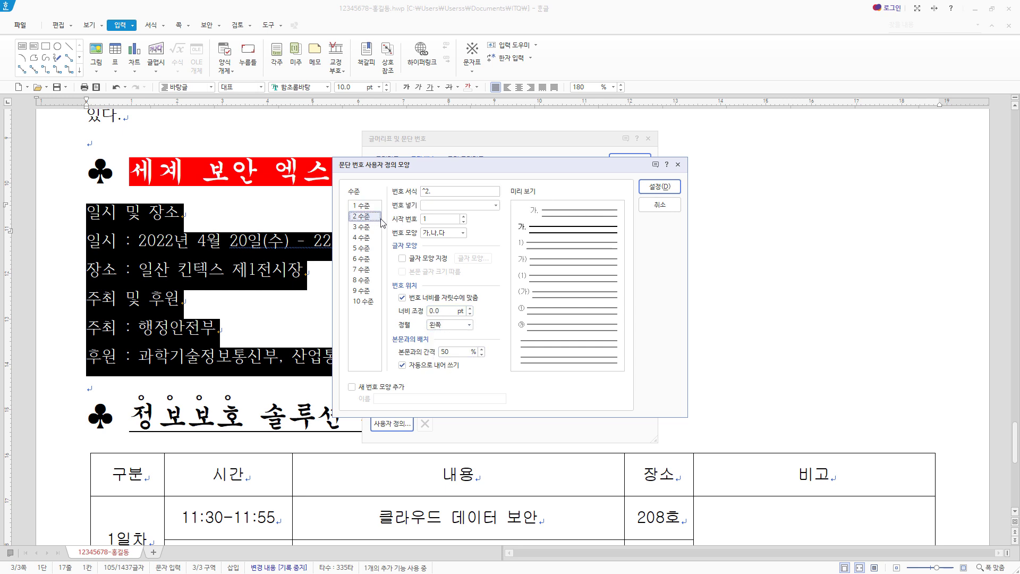
{"action": "left_click", "coordinate": [451, 235]}
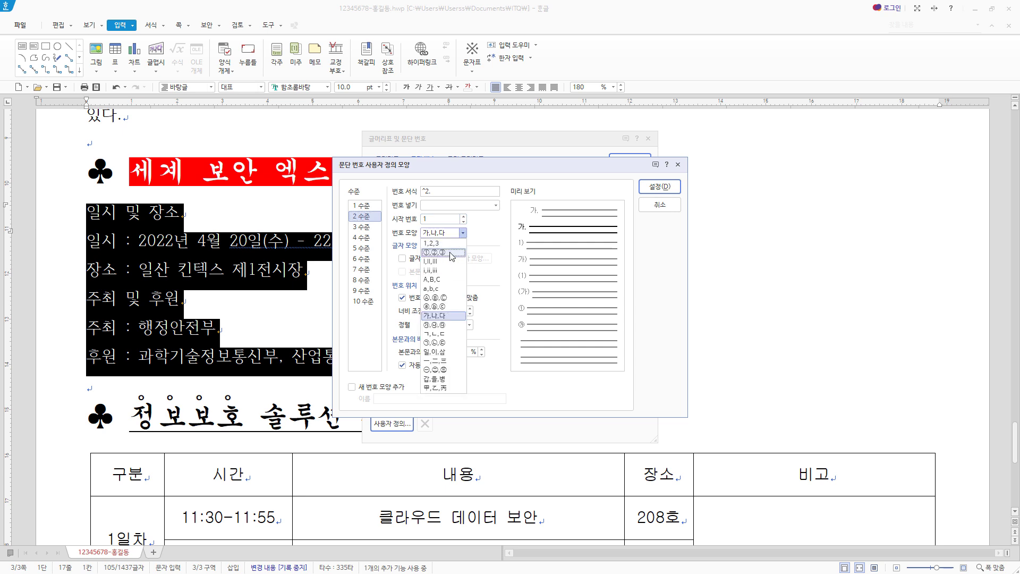
{"action": "left_click", "coordinate": [450, 253]}
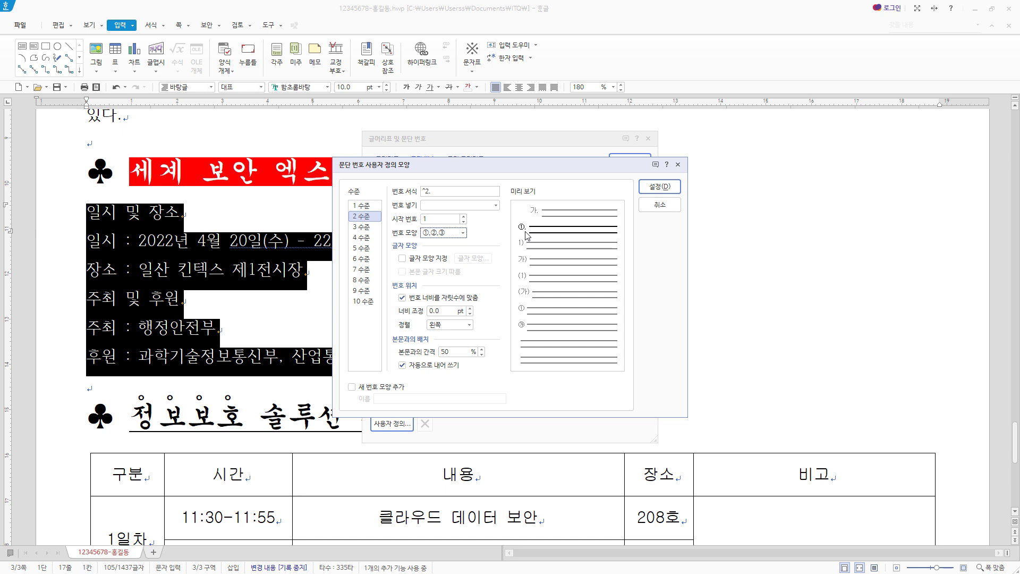
{"action": "left_click", "coordinate": [458, 192]}
{"action": "left_click", "coordinate": [436, 311]}
{"action": "type", "text": "30"}
{"action": "left_click", "coordinate": [458, 326]}
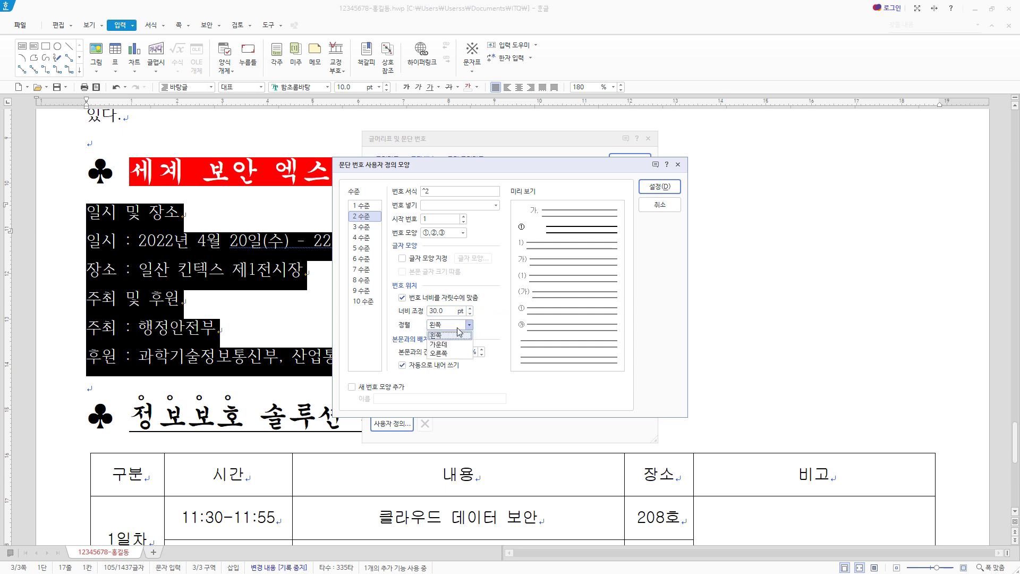
{"action": "left_click", "coordinate": [438, 352]}
{"action": "left_click", "coordinate": [660, 187]}
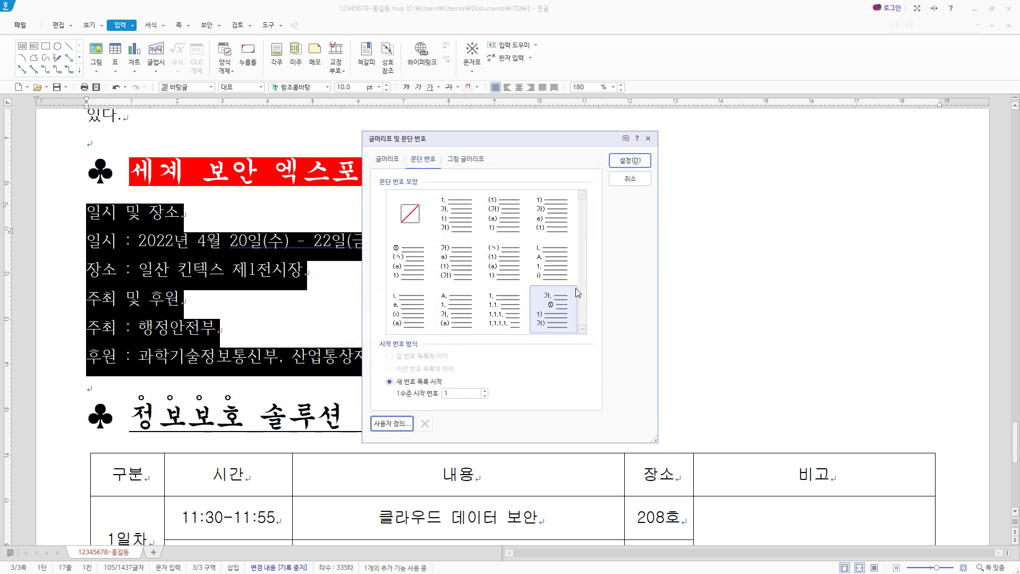
{"action": "left_click", "coordinate": [574, 308]}
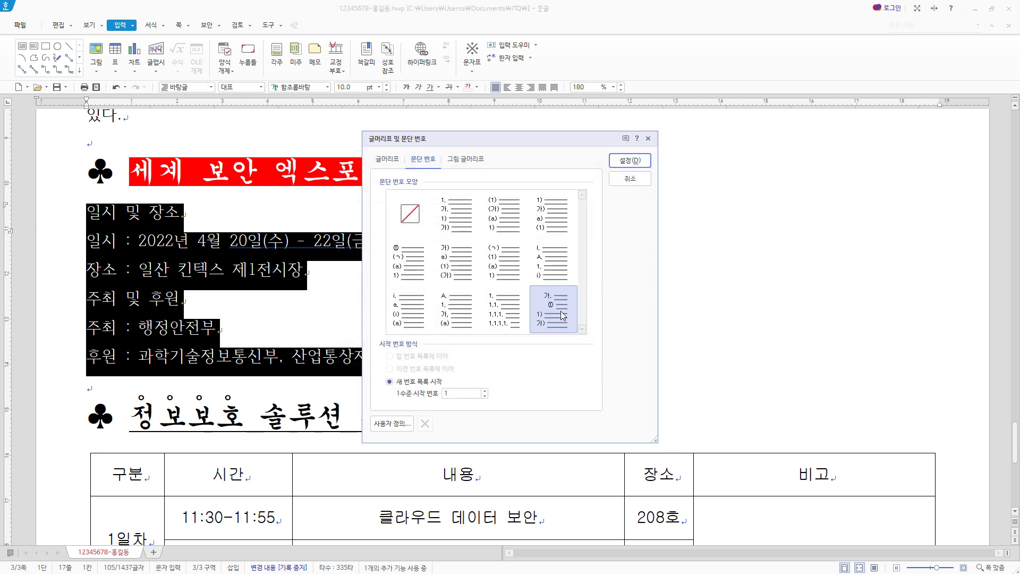
{"action": "left_click", "coordinate": [636, 164]}
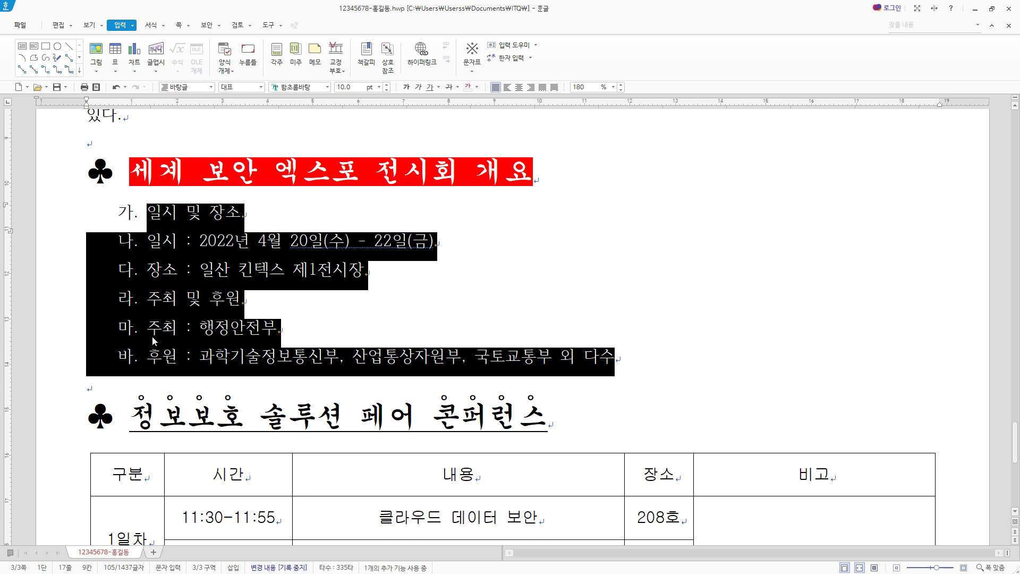
Step: Demote the "일시" and "장소" detail lines under "일시 및 장소" to numbering level 2
{"action": "left_click", "coordinate": [455, 272]}
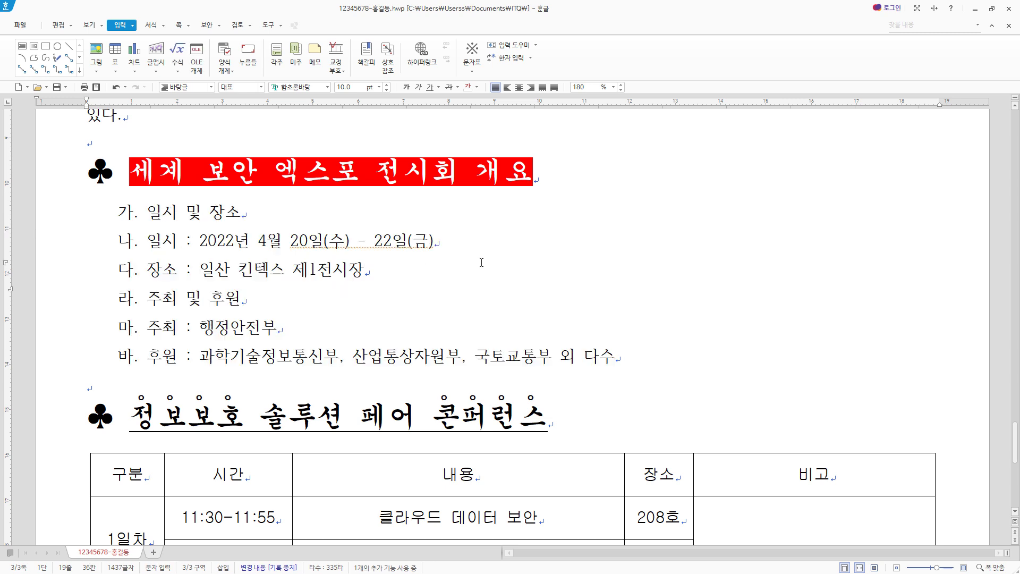
{"action": "left_click_drag", "start_coordinate": [481, 262], "coordinate": [147, 241]}
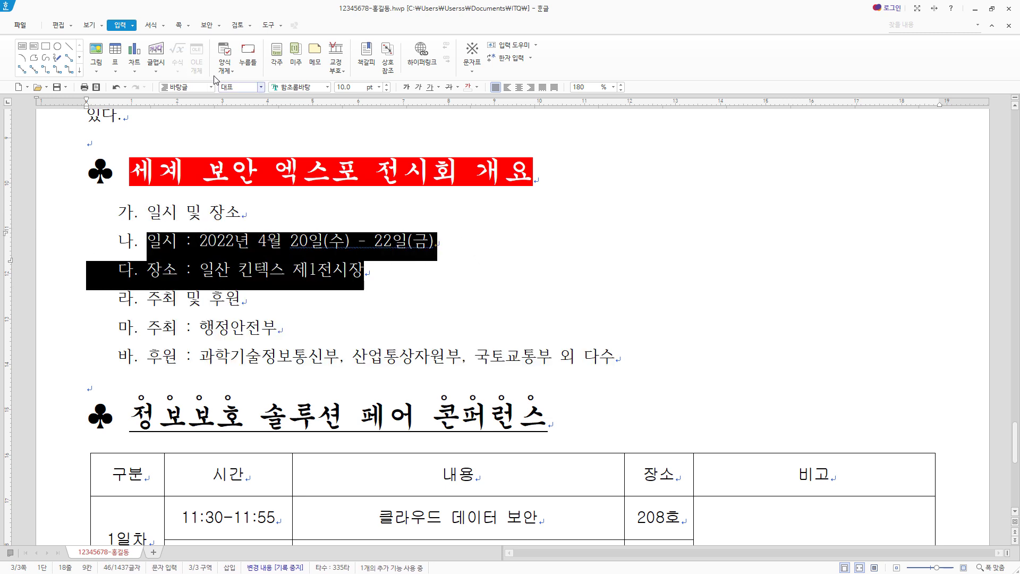
{"action": "left_click", "coordinate": [151, 25]}
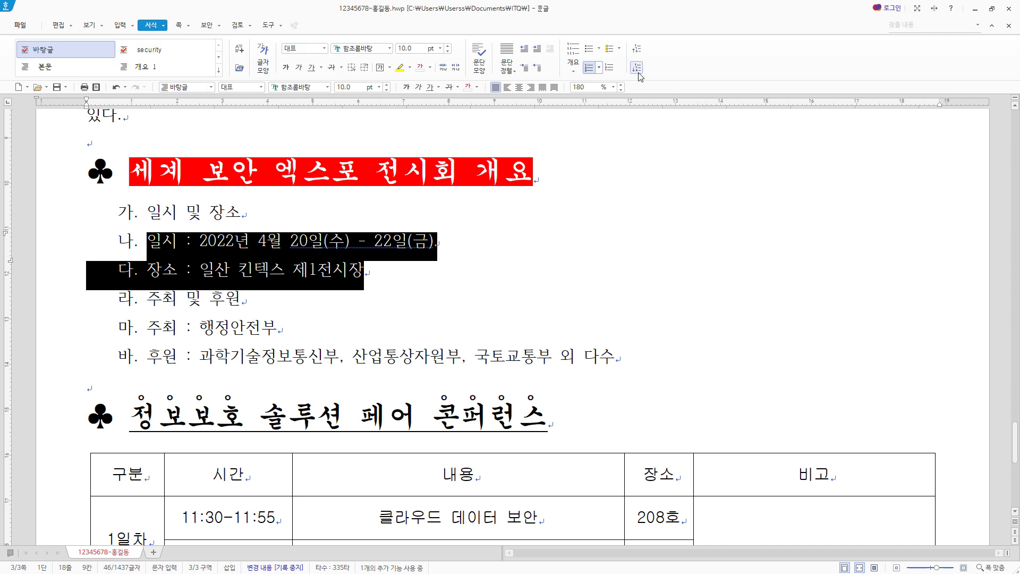
{"action": "left_click", "coordinate": [637, 68]}
Step: Demote the "주최" and "후원" detail lines under "주최 및 후원" to numbering level 2
{"action": "left_click_drag", "start_coordinate": [627, 362], "coordinate": [125, 328]}
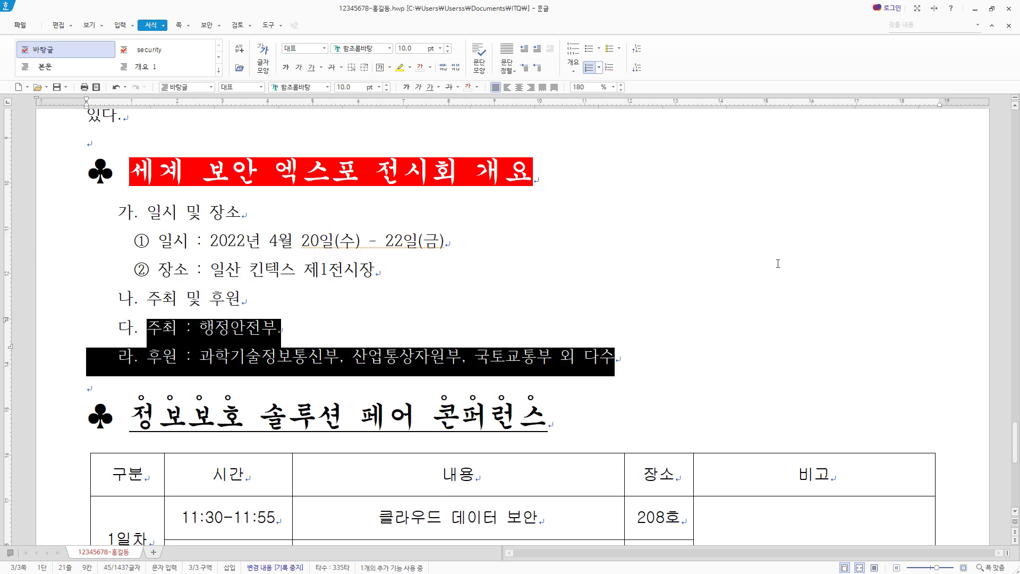
{"action": "left_click", "coordinate": [638, 69]}
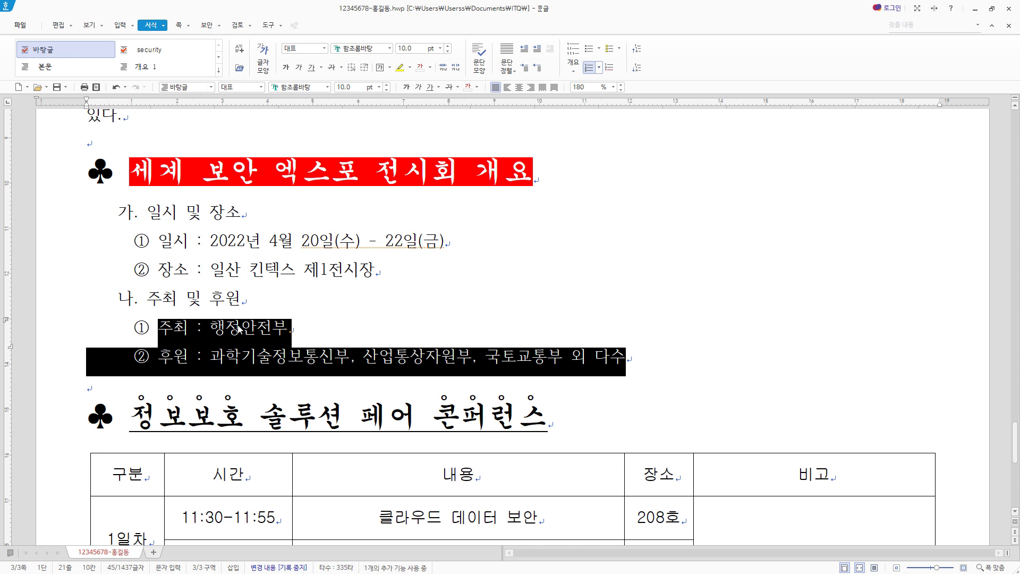
{"action": "scroll", "coordinate": [410, 324], "scroll_direction": "down", "scroll_amount": 2}
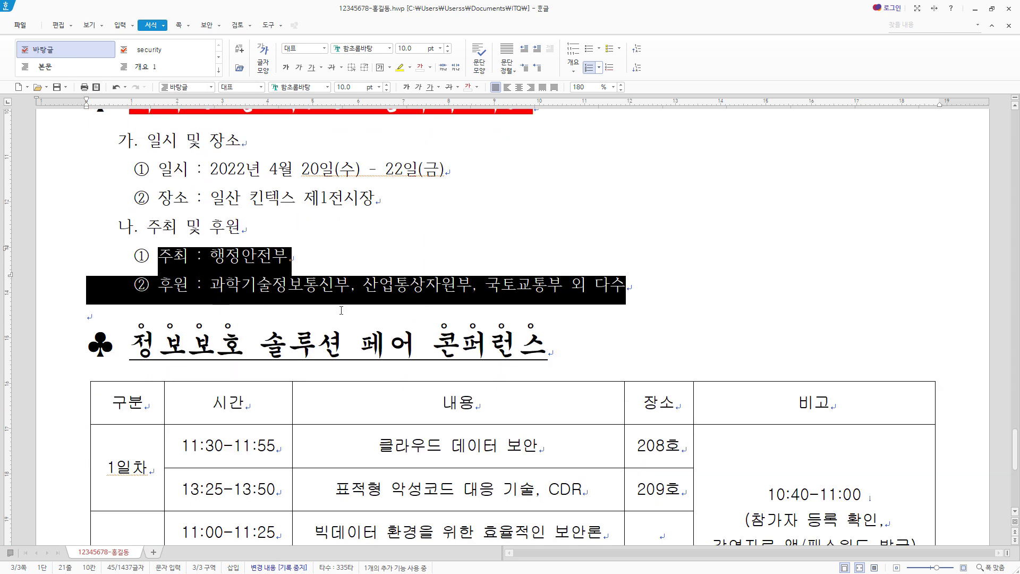
{"action": "left_click", "coordinate": [410, 322]}
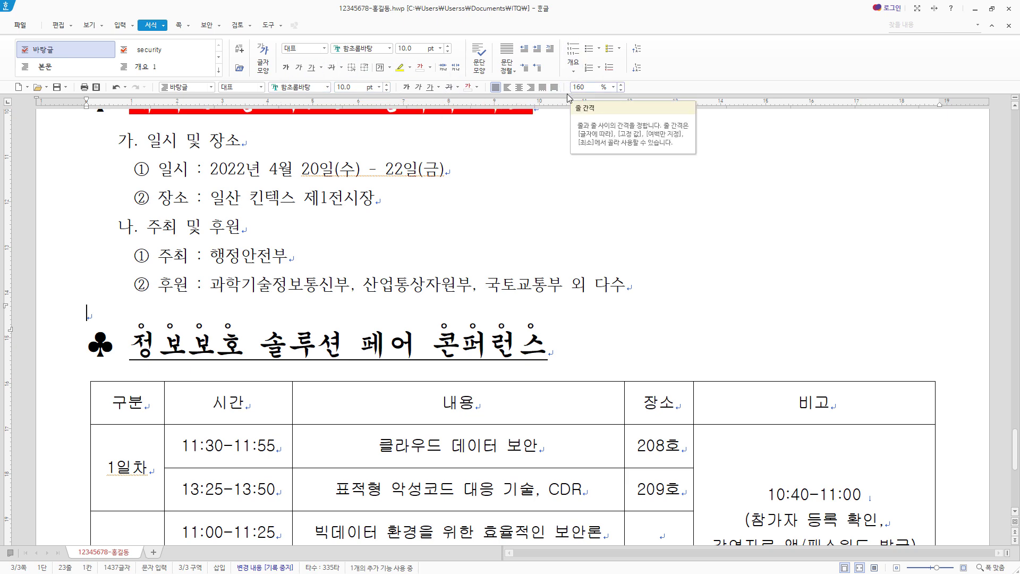
Step: Give the whole conference schedule table double-line top and bottom outer borders
{"action": "scroll", "coordinate": [565, 265], "scroll_direction": "down", "scroll_amount": 4}
{"action": "left_click", "coordinate": [565, 207]}
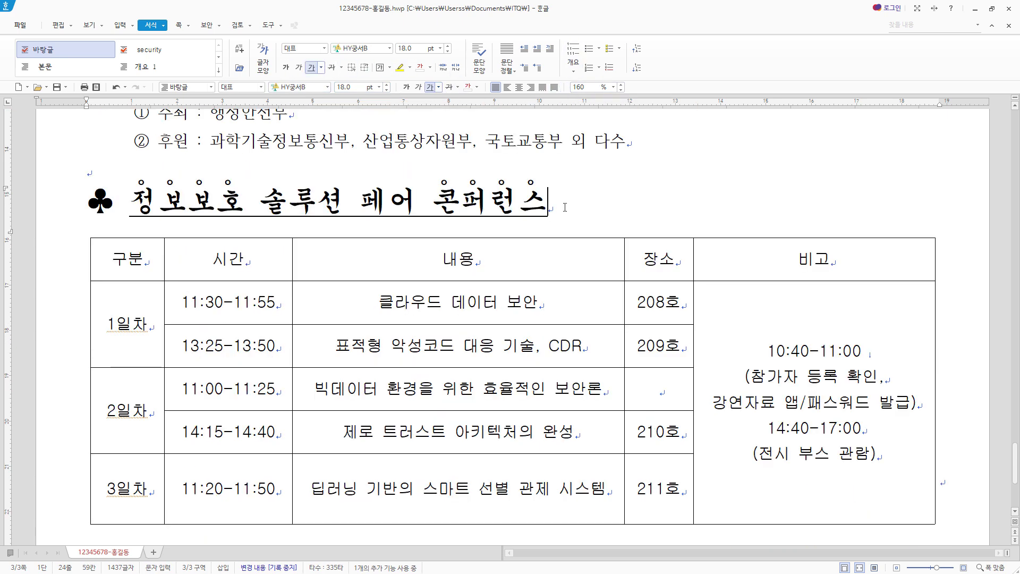
{"action": "scroll", "coordinate": [565, 207], "scroll_direction": "down", "scroll_amount": 2}
{"action": "left_click", "coordinate": [163, 191]}
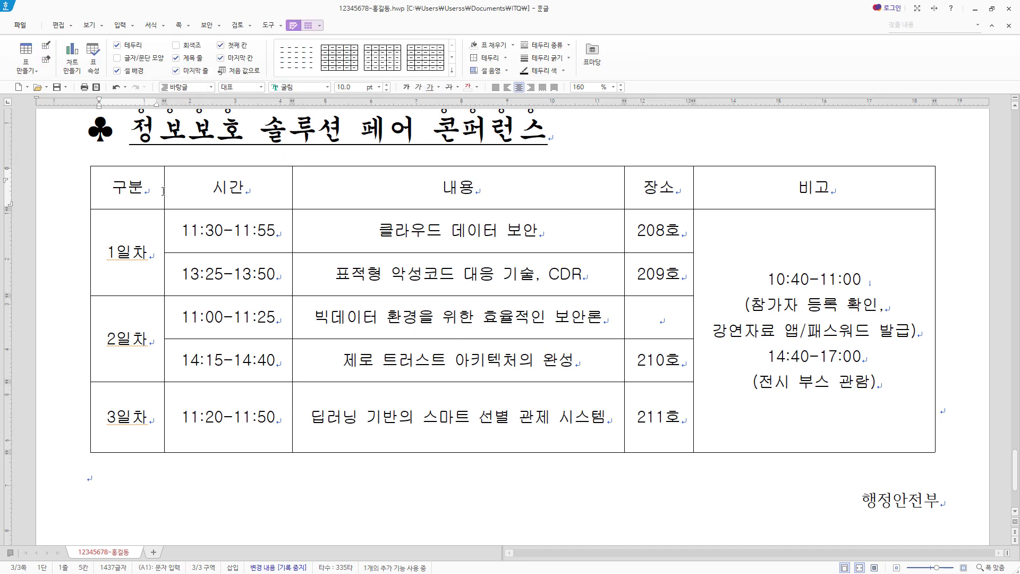
{"action": "left_click_drag", "start_coordinate": [163, 191], "coordinate": [809, 340]}
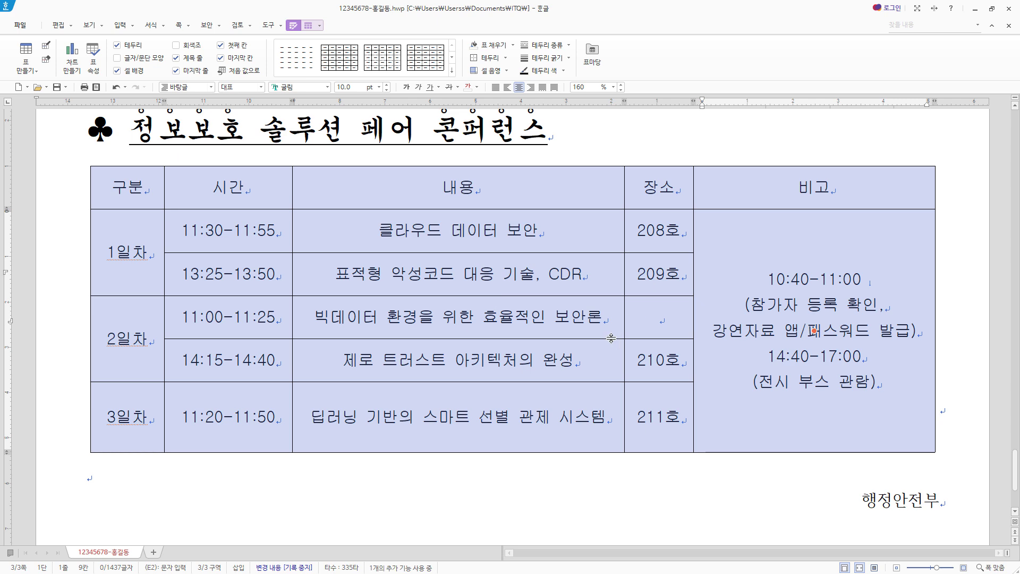
{"action": "key", "text": "l"}
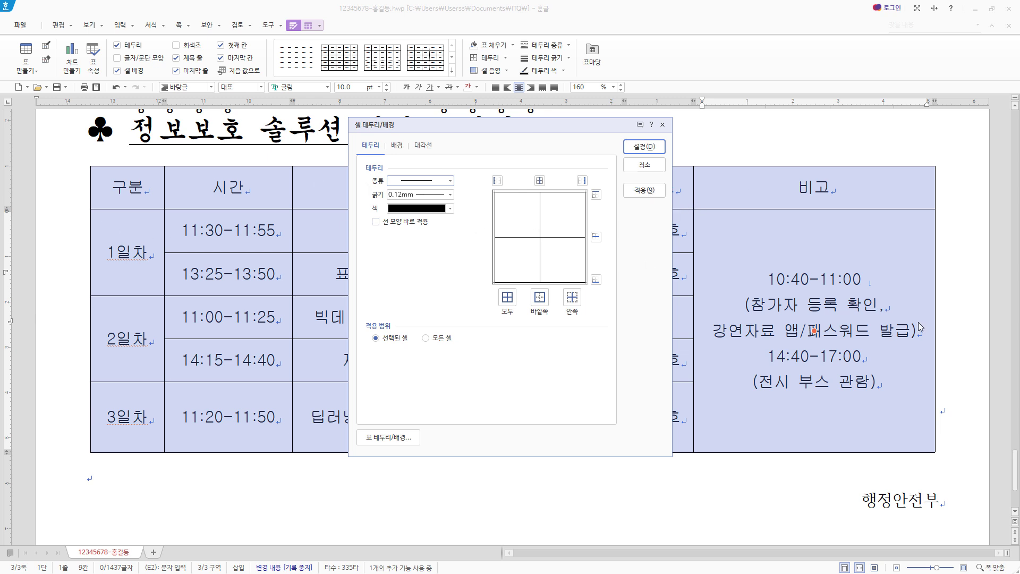
{"action": "left_click", "coordinate": [450, 181]}
{"action": "left_click", "coordinate": [420, 266]}
{"action": "left_click", "coordinate": [596, 195]}
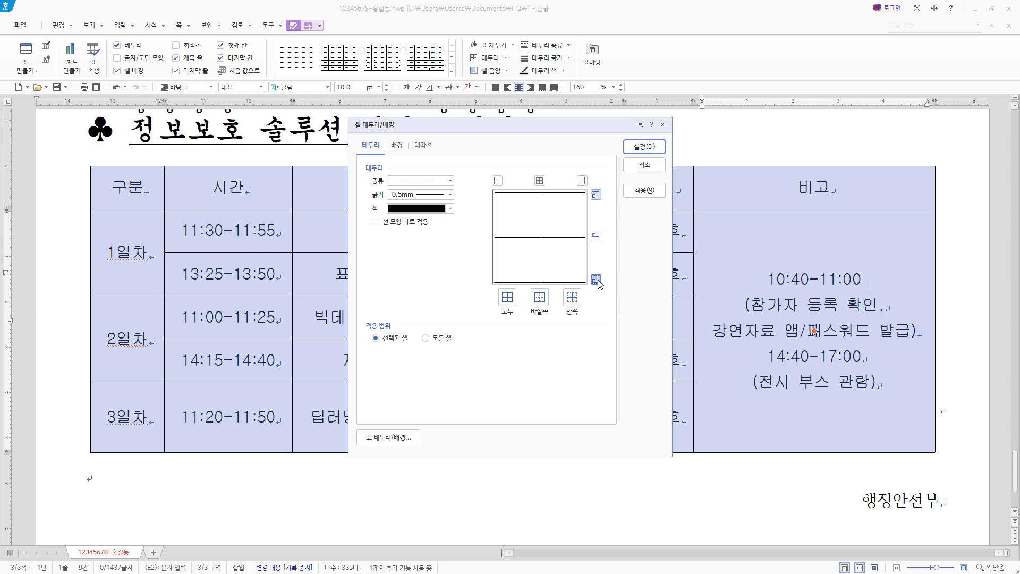
{"action": "left_click", "coordinate": [596, 279]}
Step: Remove the schedule table's left and right outer borders and apply the border settings
{"action": "left_click", "coordinate": [450, 181]}
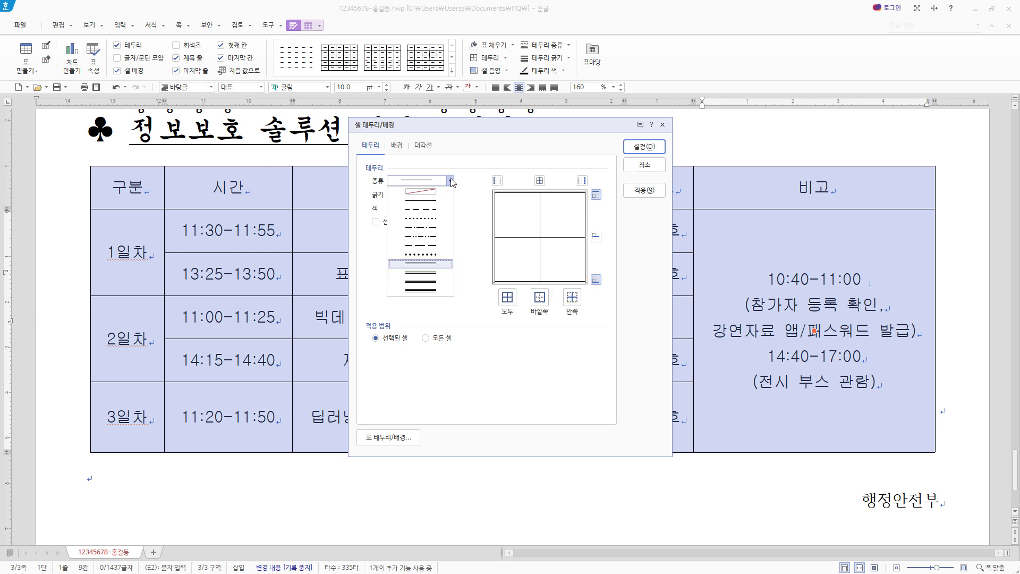
{"action": "left_click", "coordinate": [441, 191]}
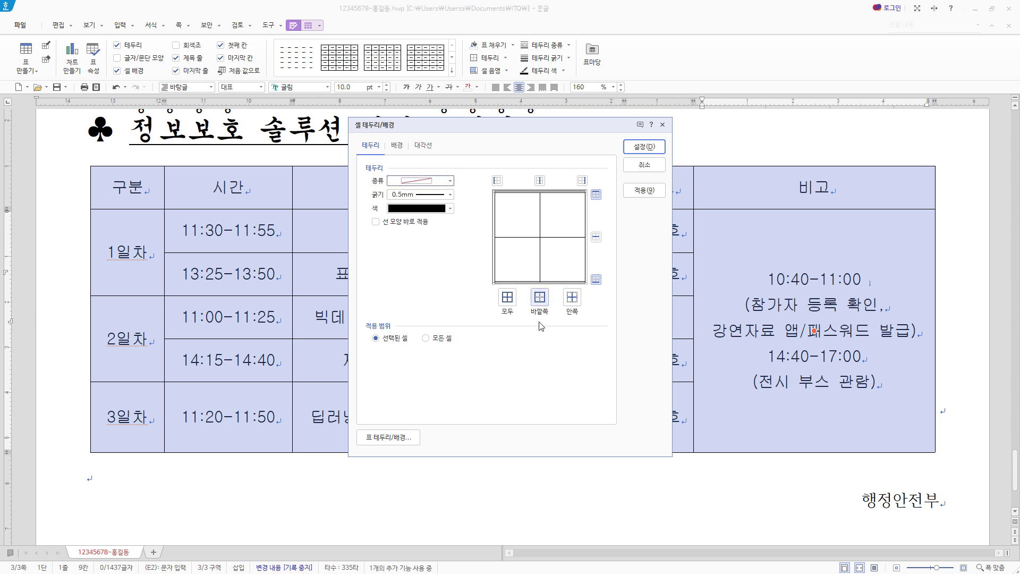
{"action": "left_click", "coordinate": [498, 181]}
{"action": "left_click", "coordinate": [582, 181]}
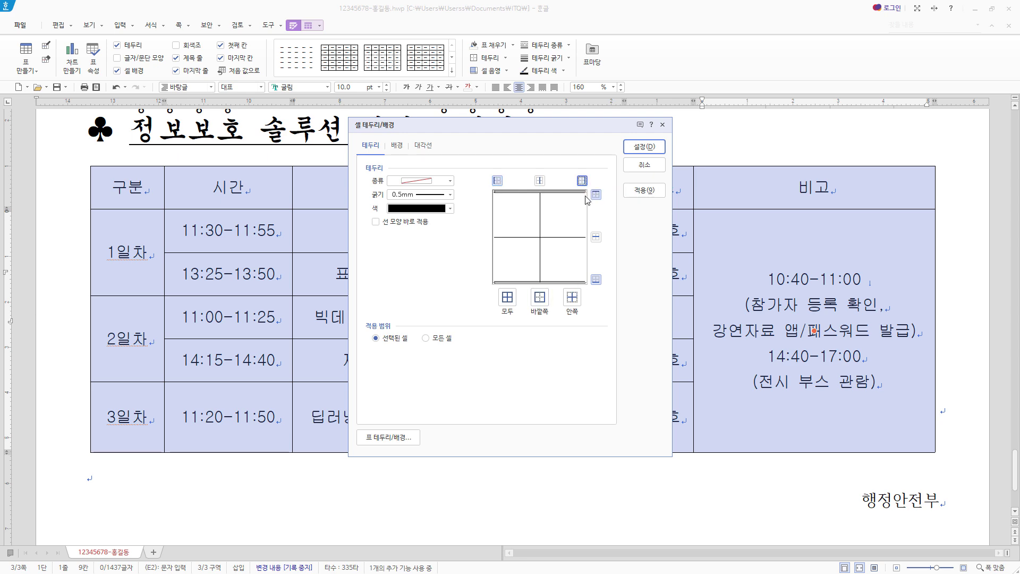
{"action": "left_click", "coordinate": [650, 152]}
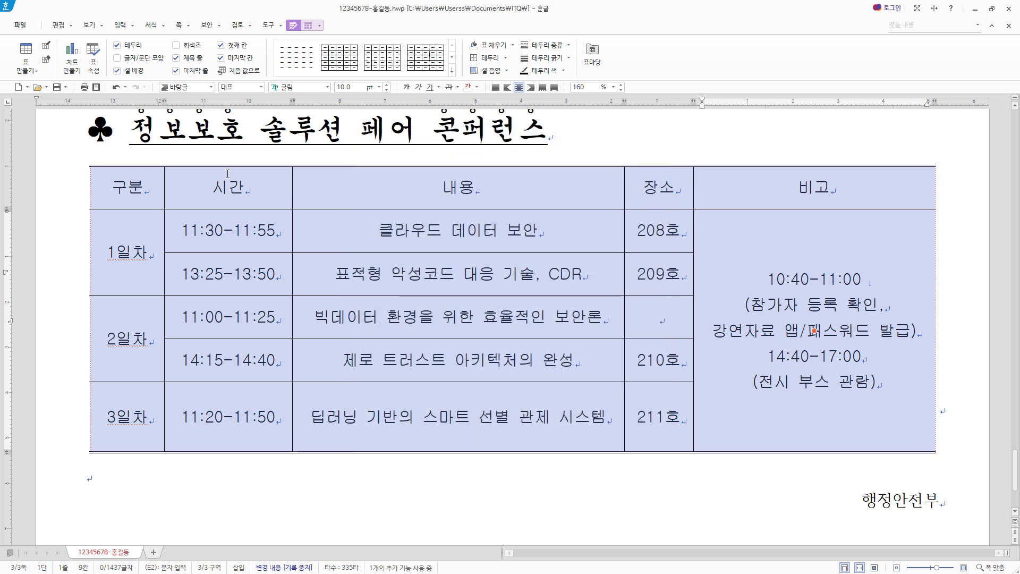
Step: Set a double-line bottom border on the schedule table's header row
{"action": "left_click_drag", "start_coordinate": [121, 178], "coordinate": [768, 182]}
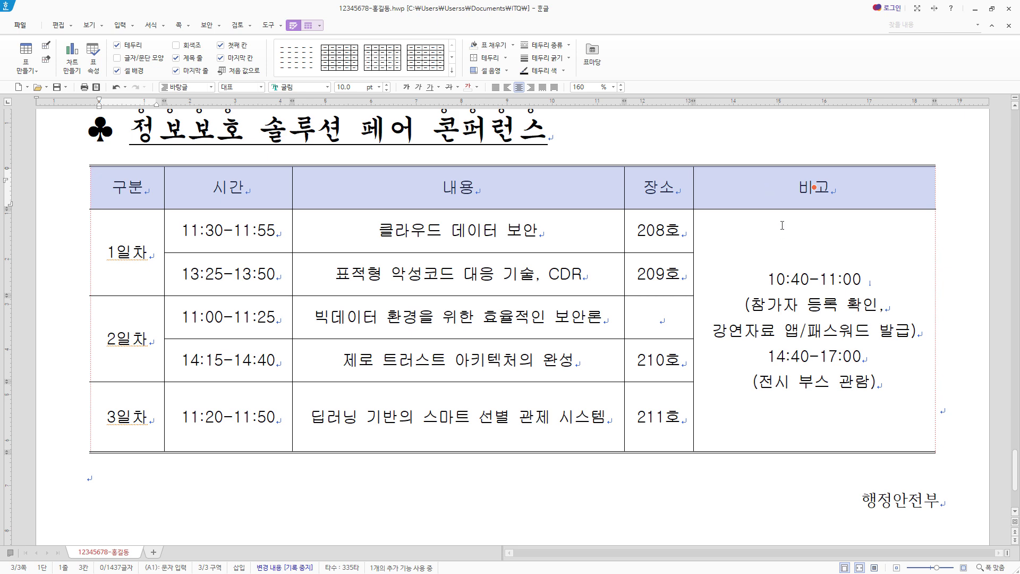
{"action": "key", "text": "l"}
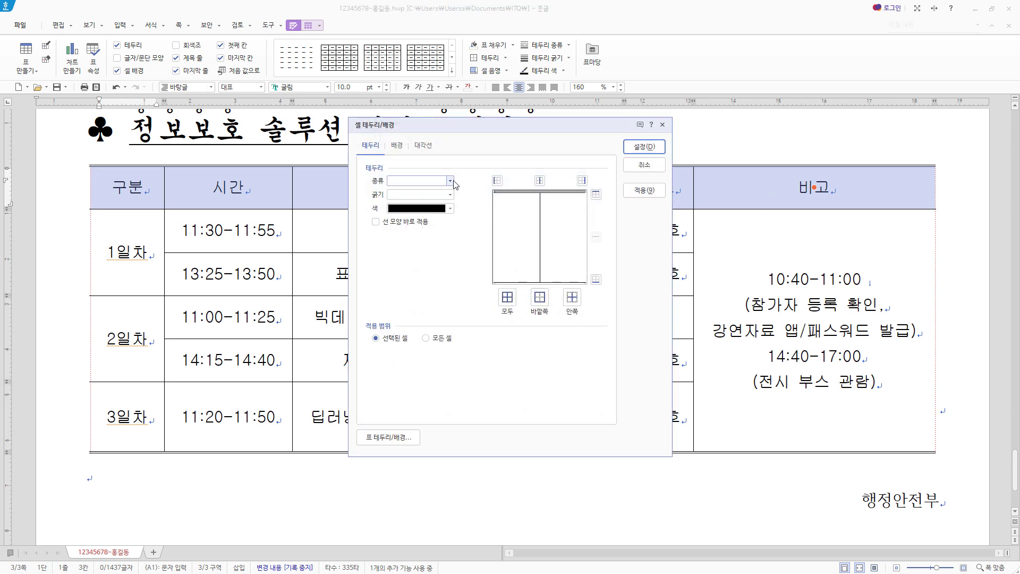
{"action": "left_click", "coordinate": [450, 180]}
{"action": "left_click", "coordinate": [420, 268]}
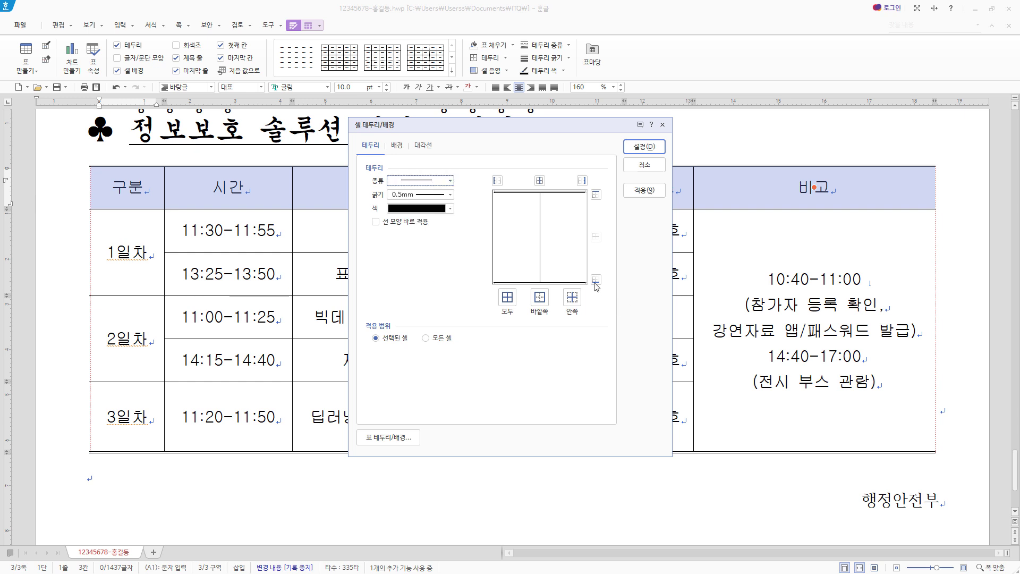
{"action": "left_click", "coordinate": [595, 280]}
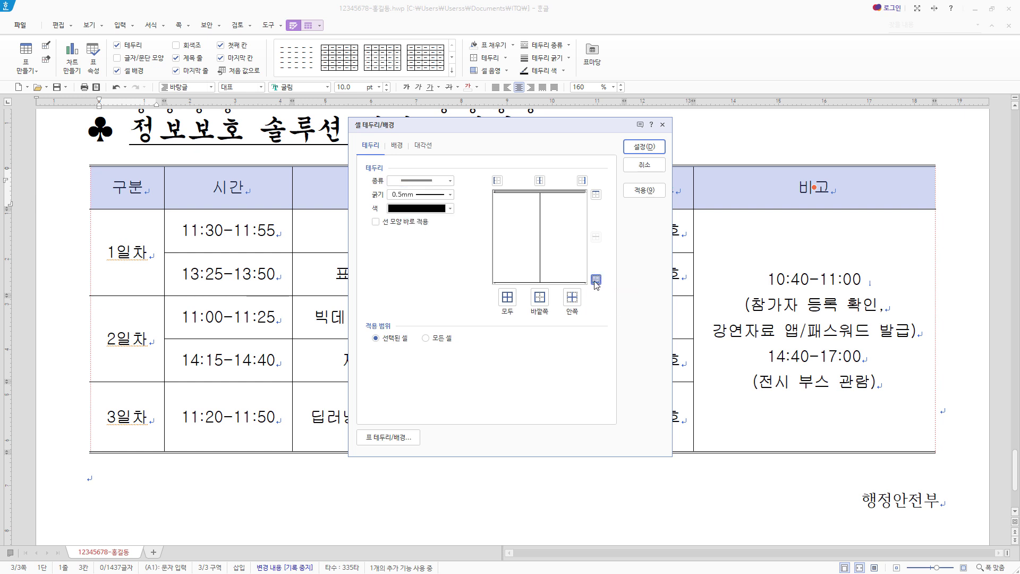
Step: Fill the header row with a 가로 gradient ending in yellow and apply the cell settings
{"action": "left_click", "coordinate": [397, 145]}
{"action": "left_click", "coordinate": [406, 234]}
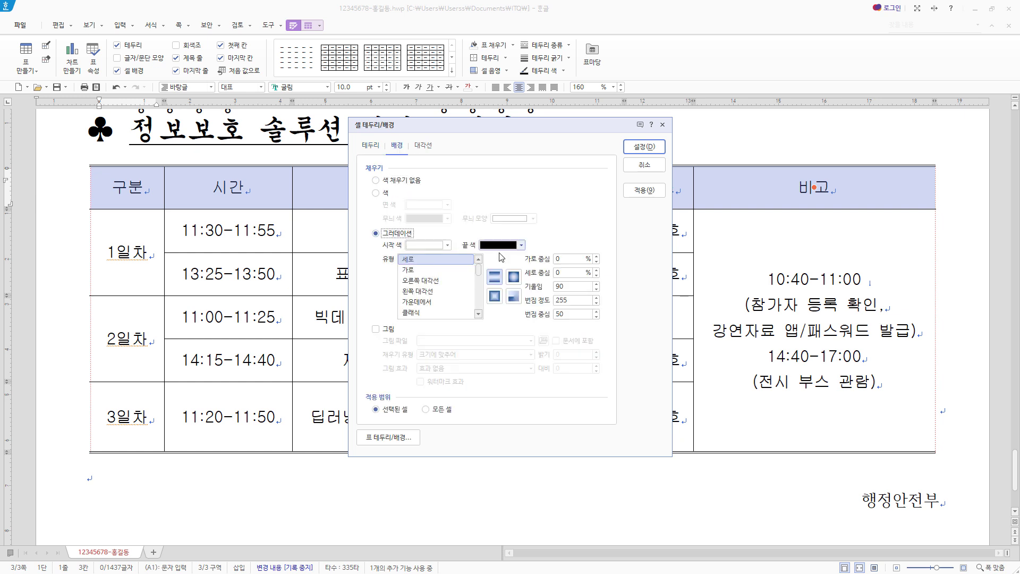
{"action": "left_click", "coordinate": [412, 270]}
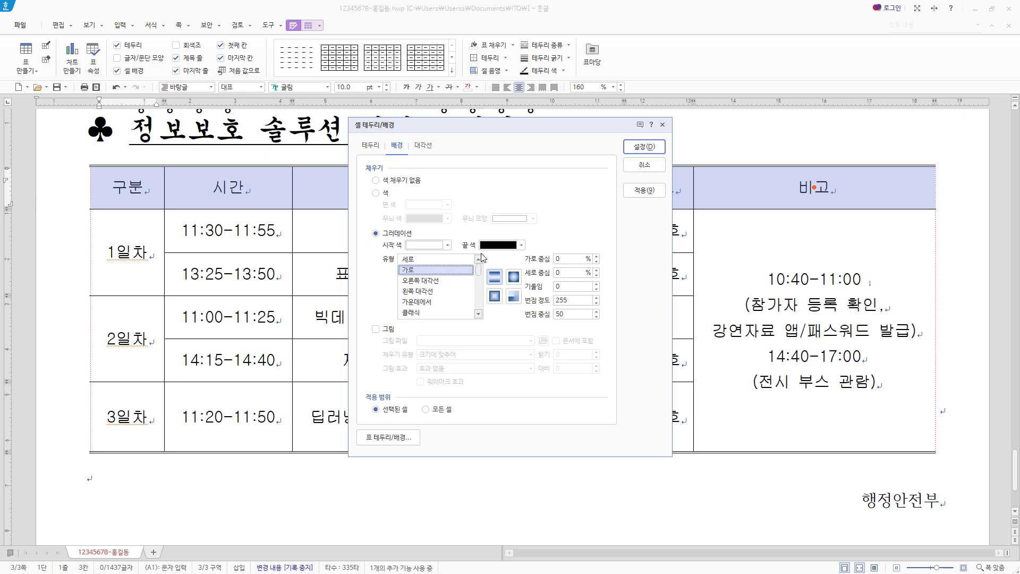
{"action": "left_click", "coordinate": [520, 246]}
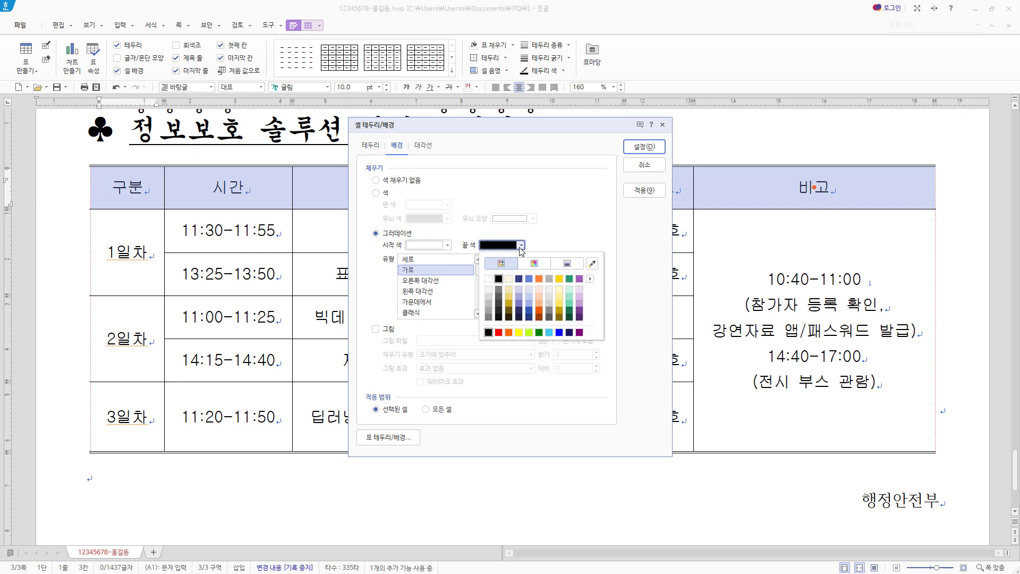
{"action": "left_click", "coordinate": [518, 333]}
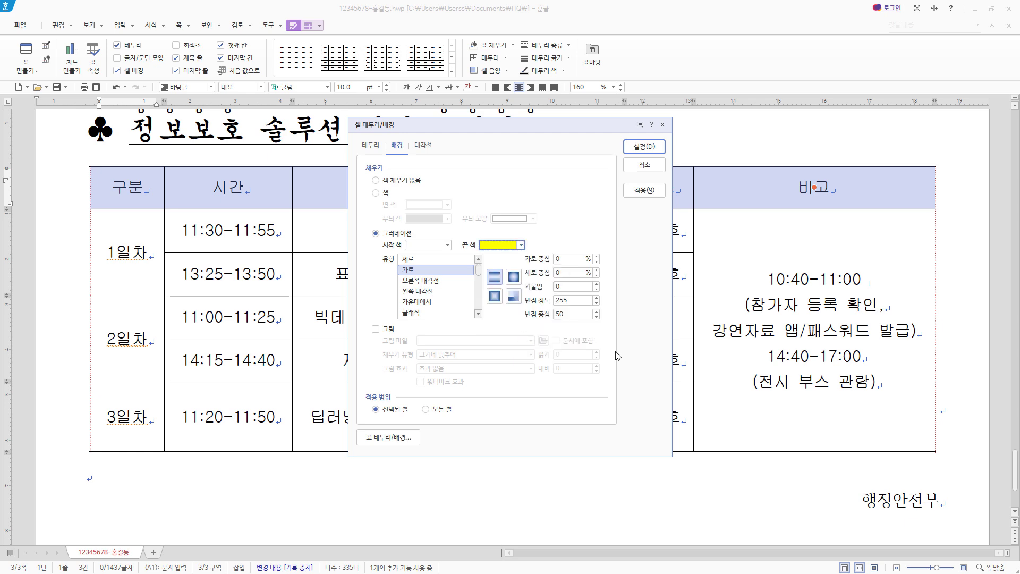
{"action": "left_click", "coordinate": [645, 147]}
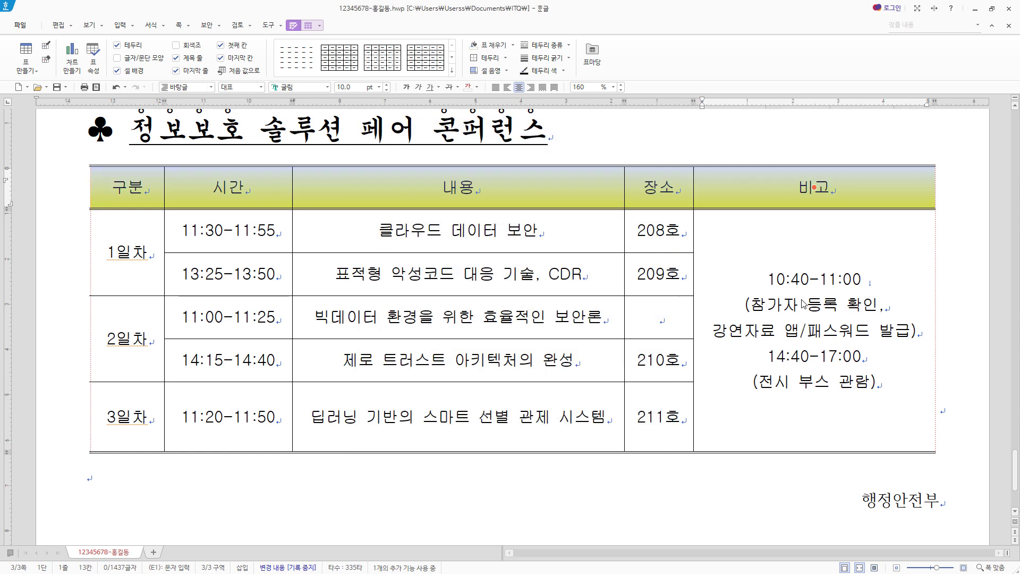
Step: Set the font of the "행정안전부" line below the table to 돋움
{"action": "scroll", "coordinate": [771, 369], "scroll_direction": "down", "scroll_amount": 2}
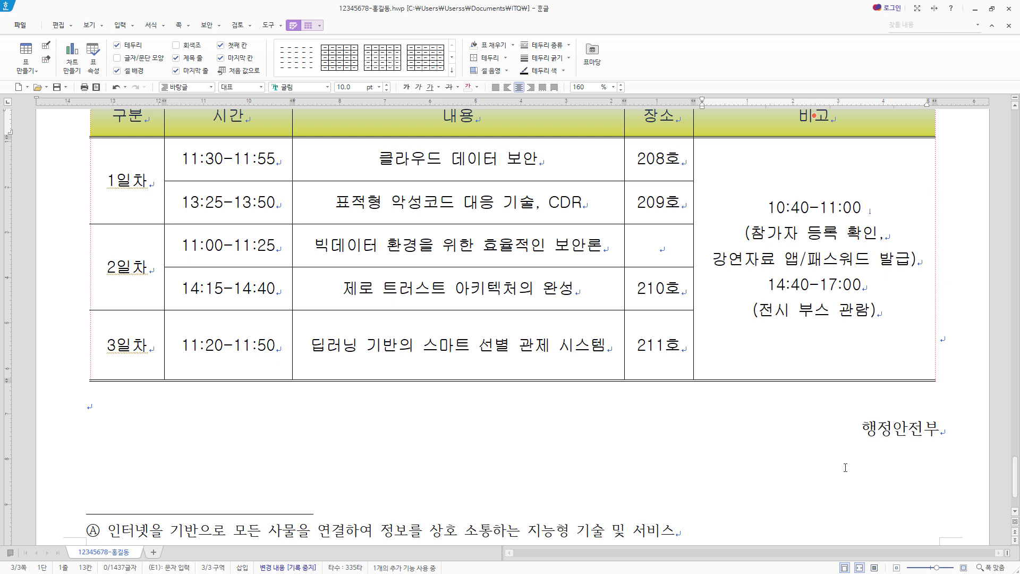
{"action": "left_click_drag", "start_coordinate": [836, 435], "coordinate": [941, 431]}
{"action": "right_click", "coordinate": [875, 432]}
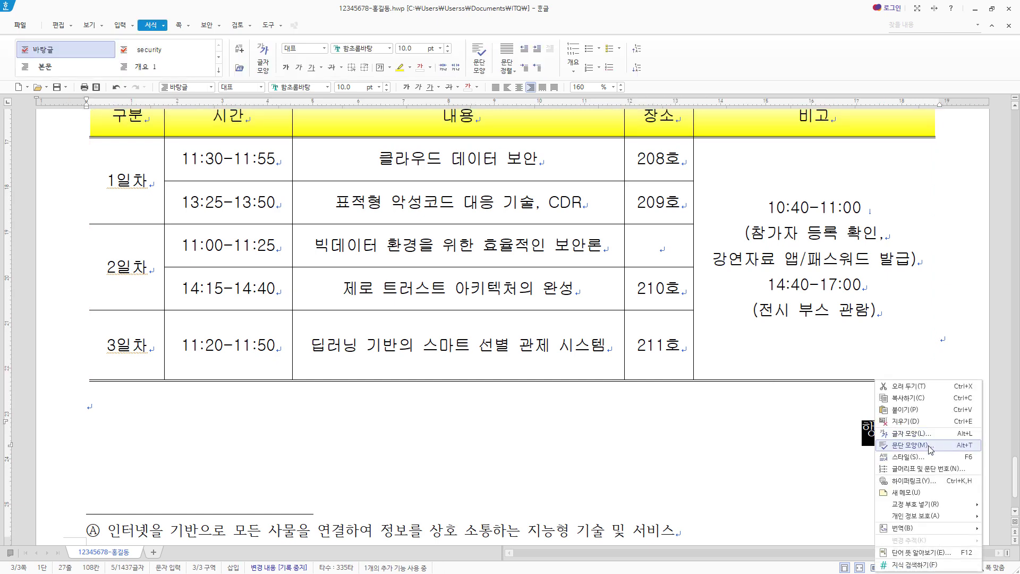
{"action": "left_click", "coordinate": [922, 436]}
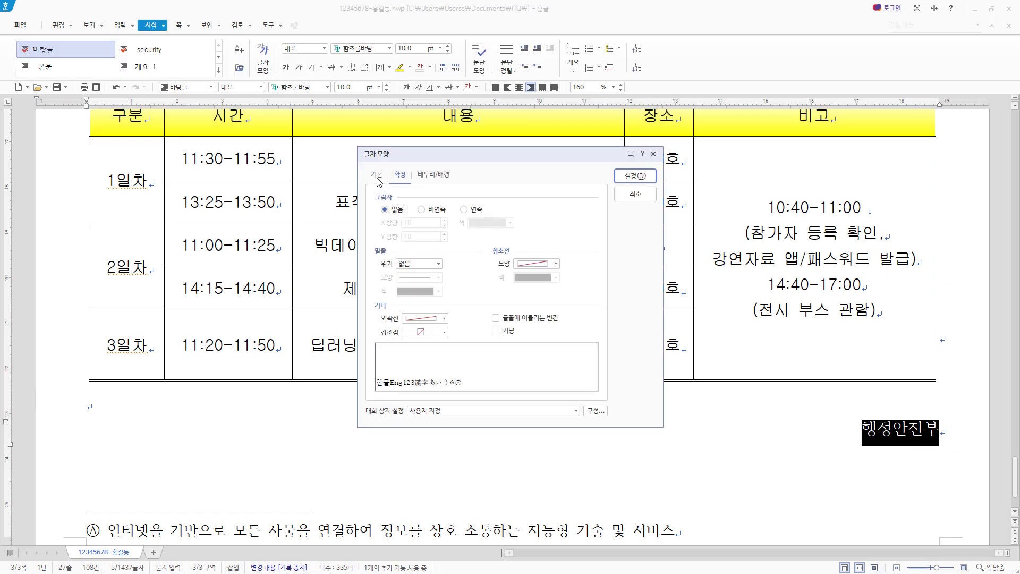
{"action": "left_click", "coordinate": [519, 223]}
{"action": "type", "text": "돋움"}
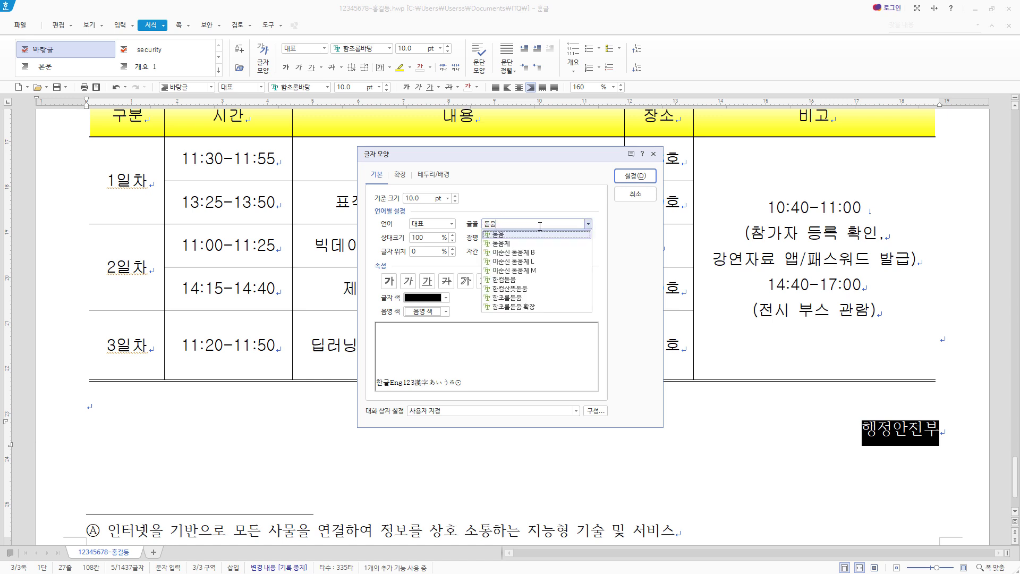
{"action": "key", "text": "Return"}
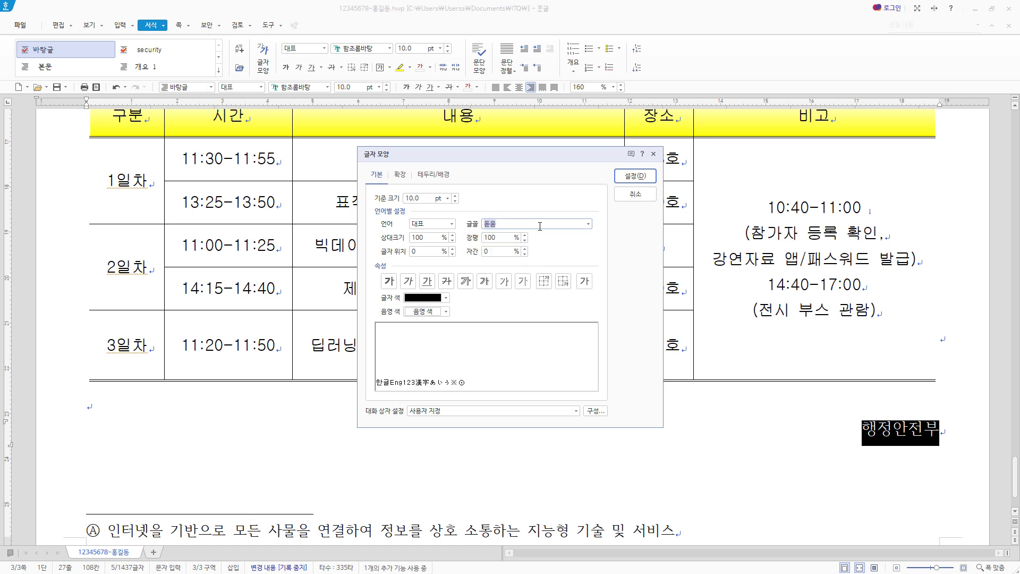
Step: Make "행정안전부" 24 pt and bold with a 105% character width, and apply the formatting
{"action": "left_click", "coordinate": [398, 200]}
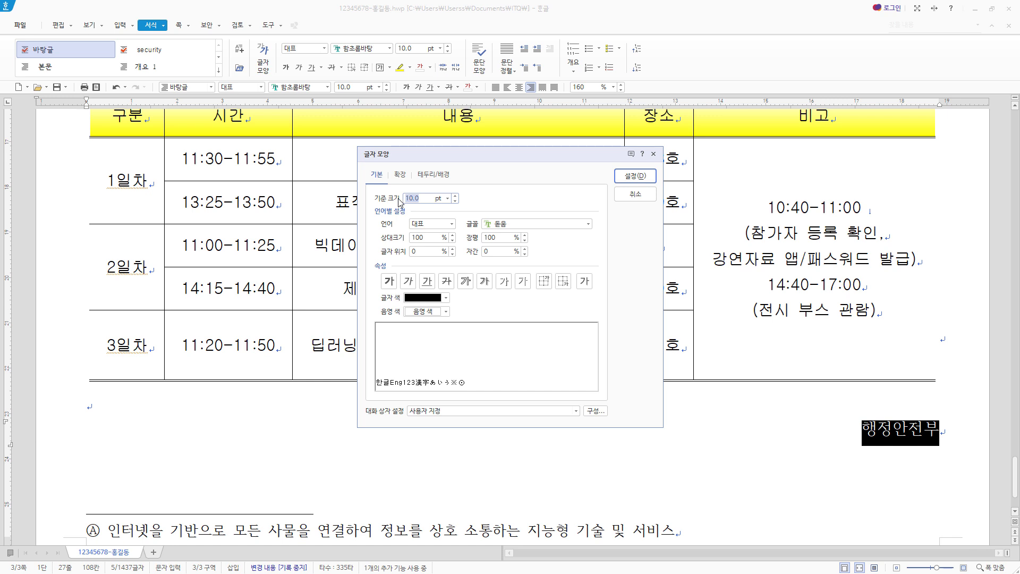
{"action": "type", "text": "24"}
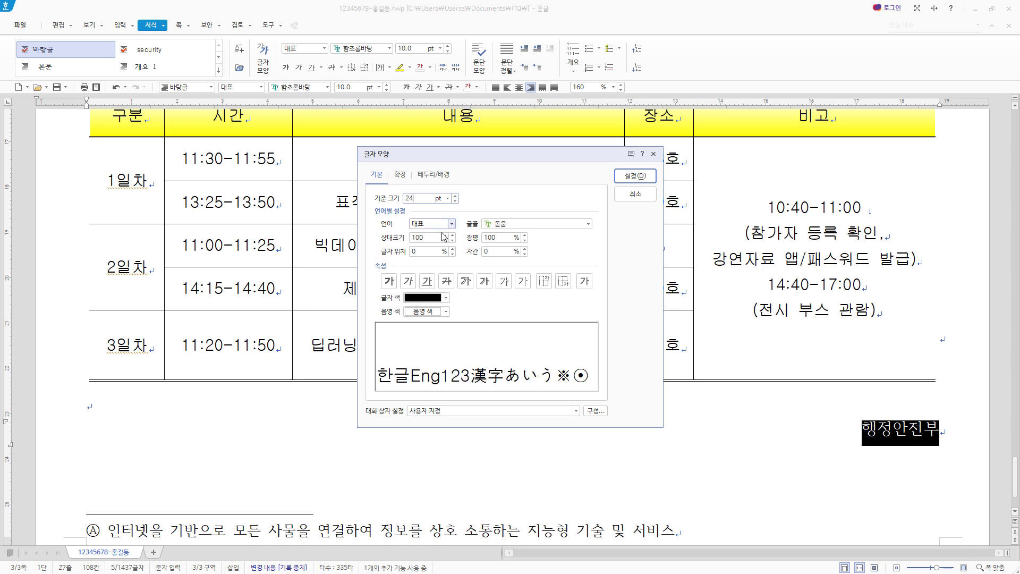
{"action": "left_click", "coordinate": [391, 281]}
{"action": "left_click", "coordinate": [499, 238]}
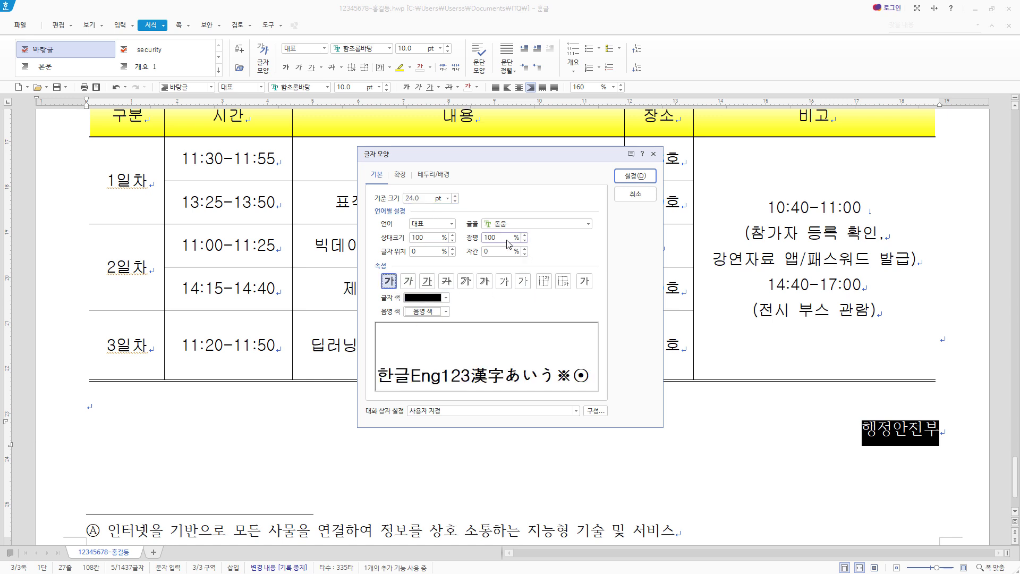
{"action": "type", "text": "105"}
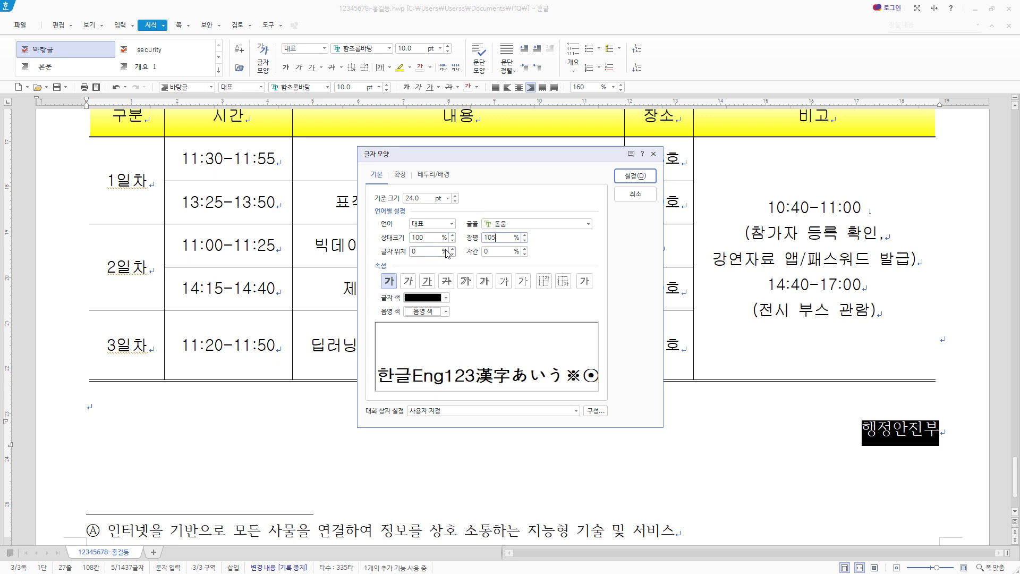
{"action": "left_click", "coordinate": [635, 176]}
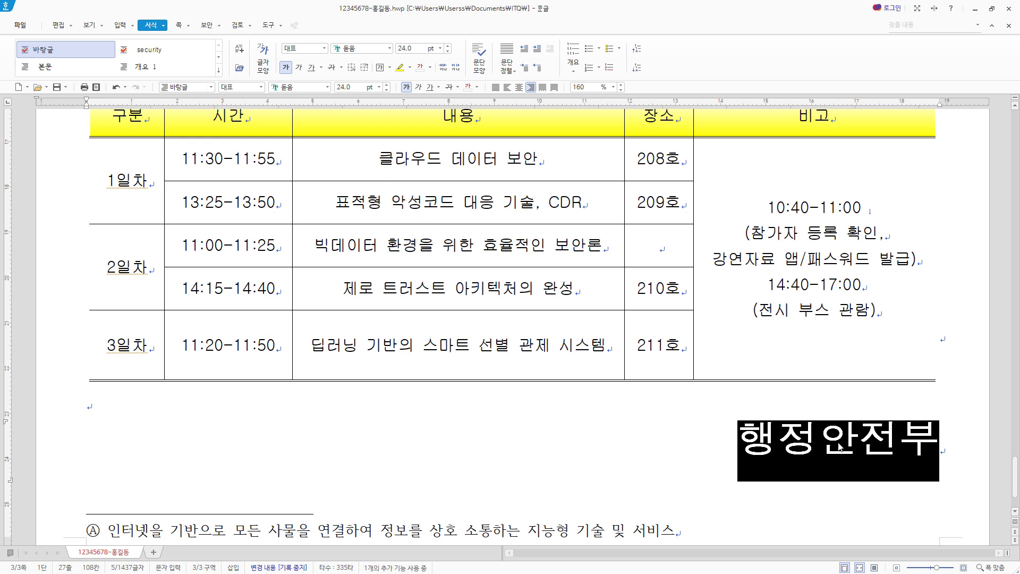
Step: Set up page numbering from the "제21회 세계 보안 엑스포" page, positioned 오른쪽 아래 with the ①,②,③ number format
{"action": "scroll", "coordinate": [840, 447], "scroll_direction": "down", "scroll_amount": 3}
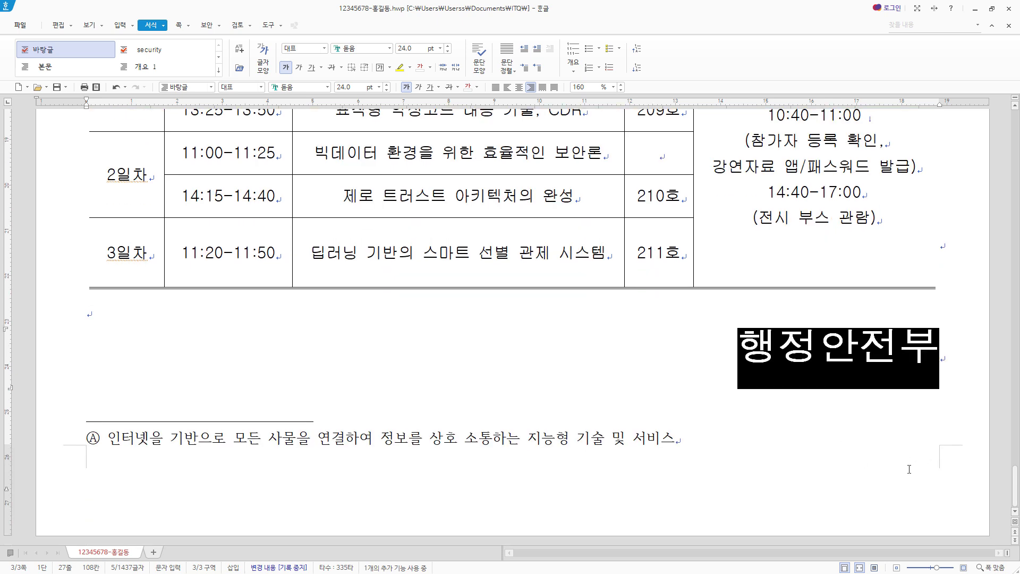
{"action": "scroll", "coordinate": [930, 484], "scroll_direction": "up", "scroll_amount": 20}
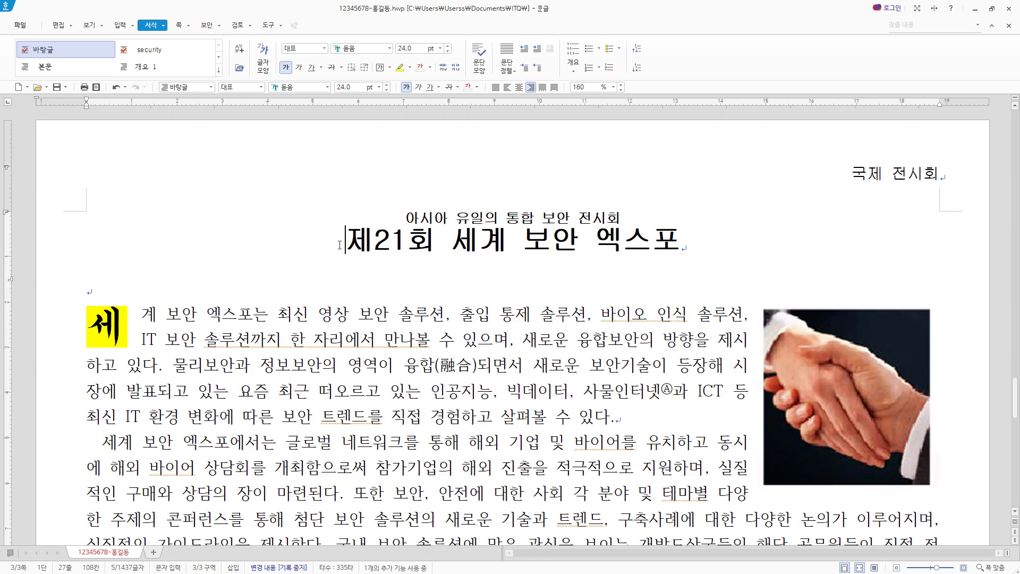
{"action": "left_click", "coordinate": [339, 245]}
{"action": "left_click", "coordinate": [179, 25]}
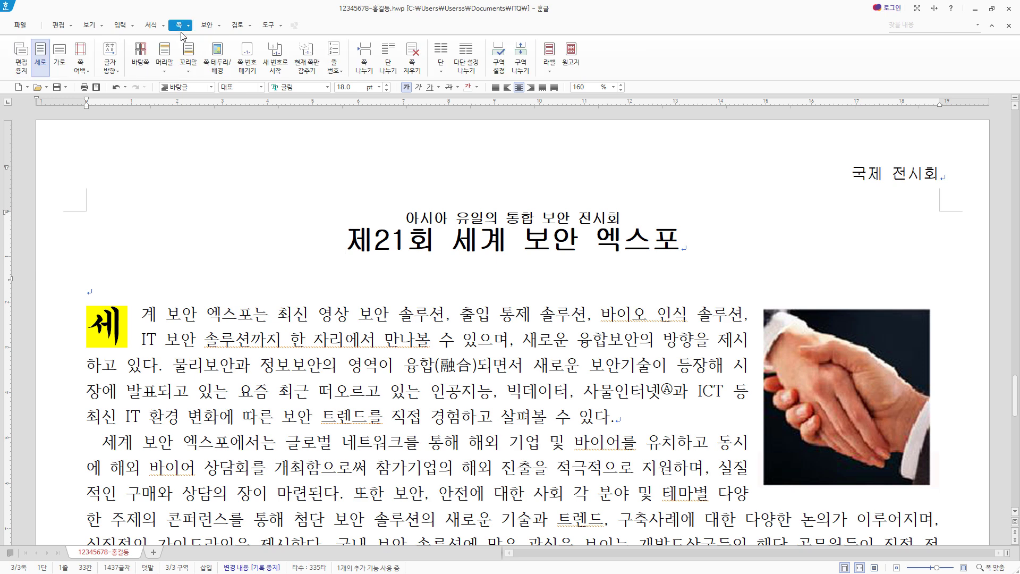
{"action": "left_click", "coordinate": [246, 68]}
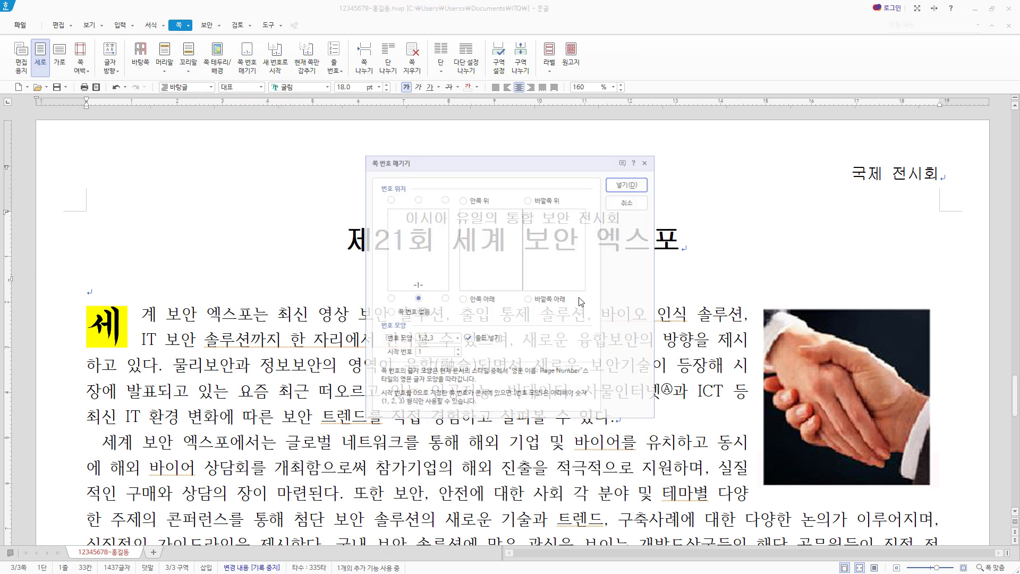
{"action": "left_click", "coordinate": [445, 298]}
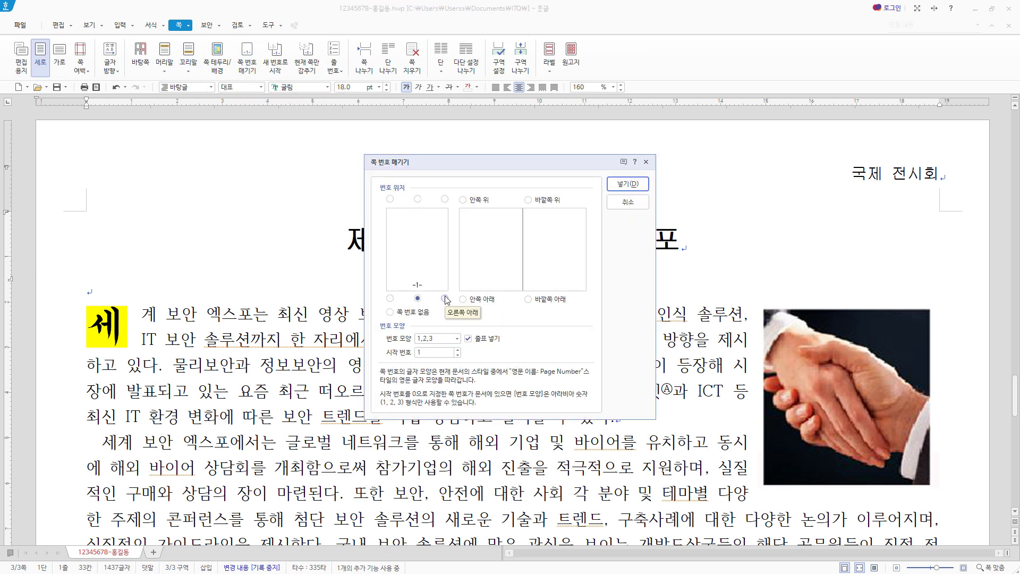
{"action": "left_click", "coordinate": [440, 342]}
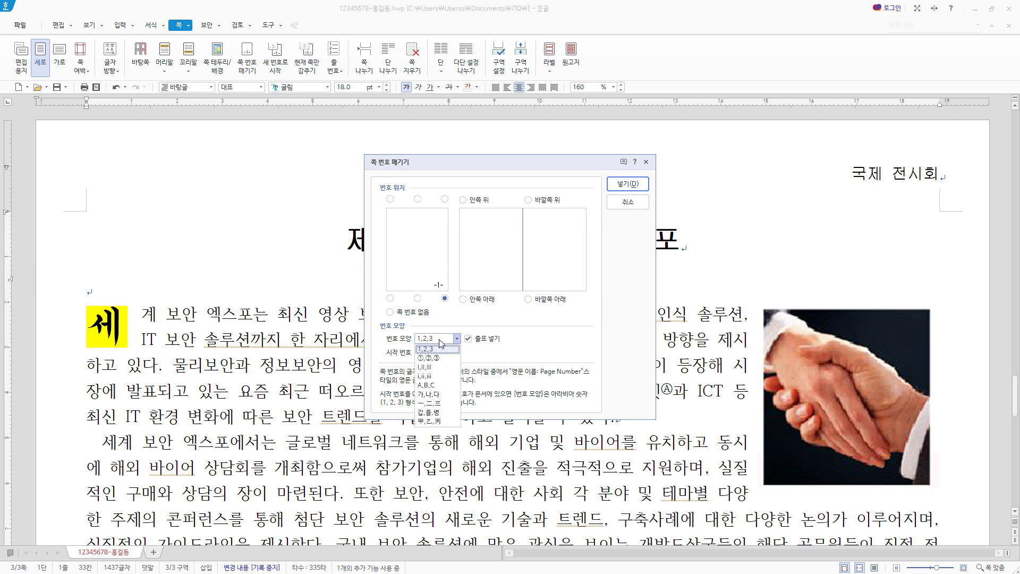
{"action": "left_click", "coordinate": [440, 358]}
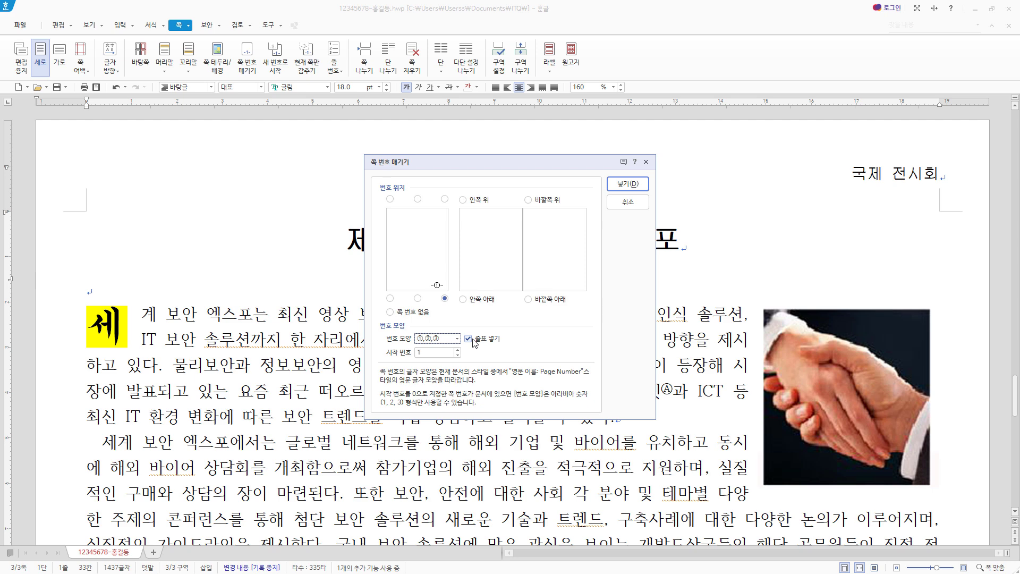
Step: Turn off the dashes around the page number (줄표 넣기), set the starting number to 5 and insert it
{"action": "left_click", "coordinate": [475, 342]}
{"action": "left_click", "coordinate": [457, 349]}
{"action": "left_click", "coordinate": [457, 349]}
{"action": "left_click", "coordinate": [457, 350]}
{"action": "left_click", "coordinate": [457, 350]}
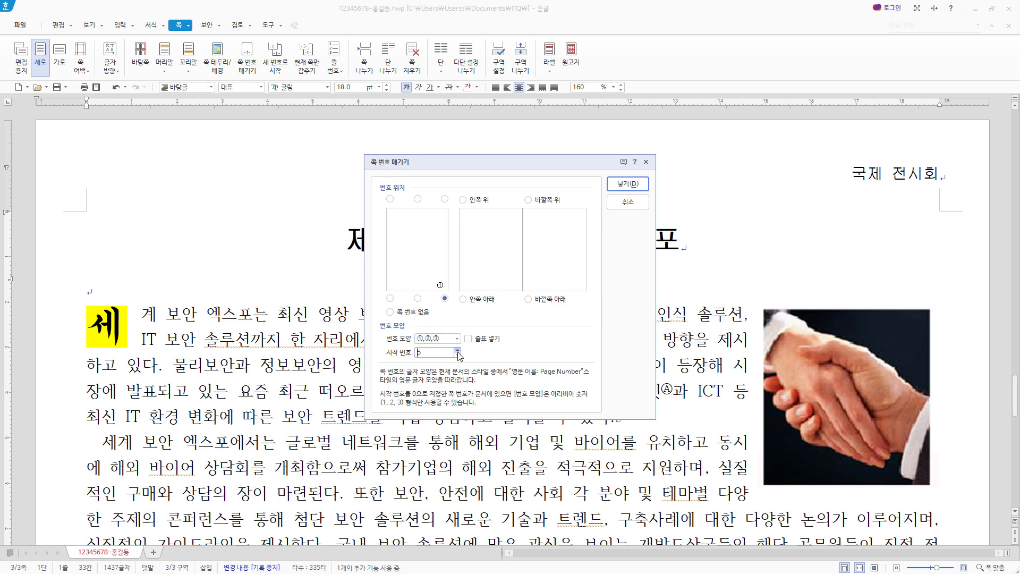
{"action": "left_click", "coordinate": [627, 184]}
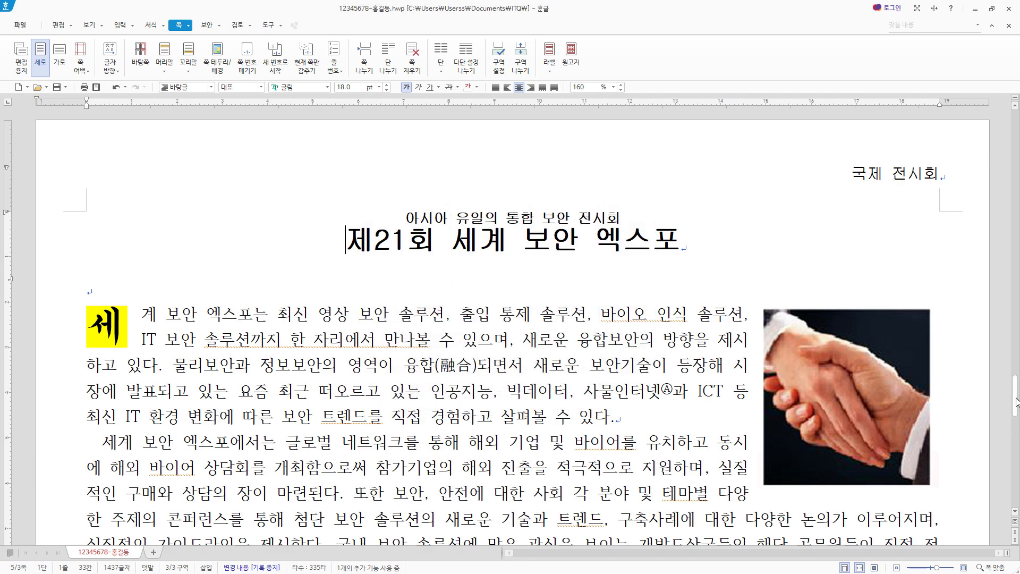
Step: Check the page number at the foot of page 3 and save the document
{"action": "scroll", "coordinate": [1002, 380], "scroll_direction": "up", "scroll_amount": 3}
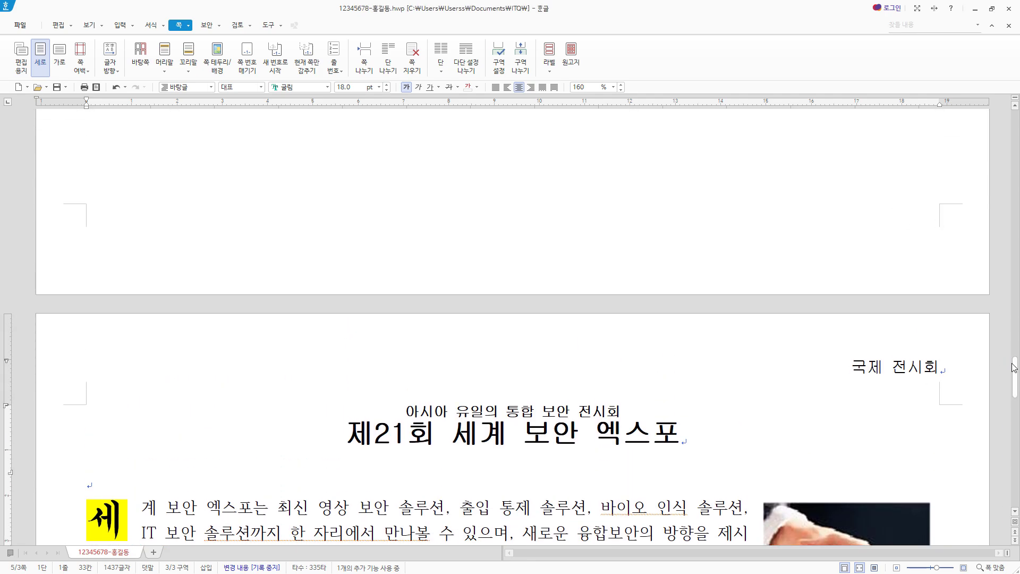
{"action": "left_click_drag", "start_coordinate": [1015, 367], "coordinate": [1013, 486]}
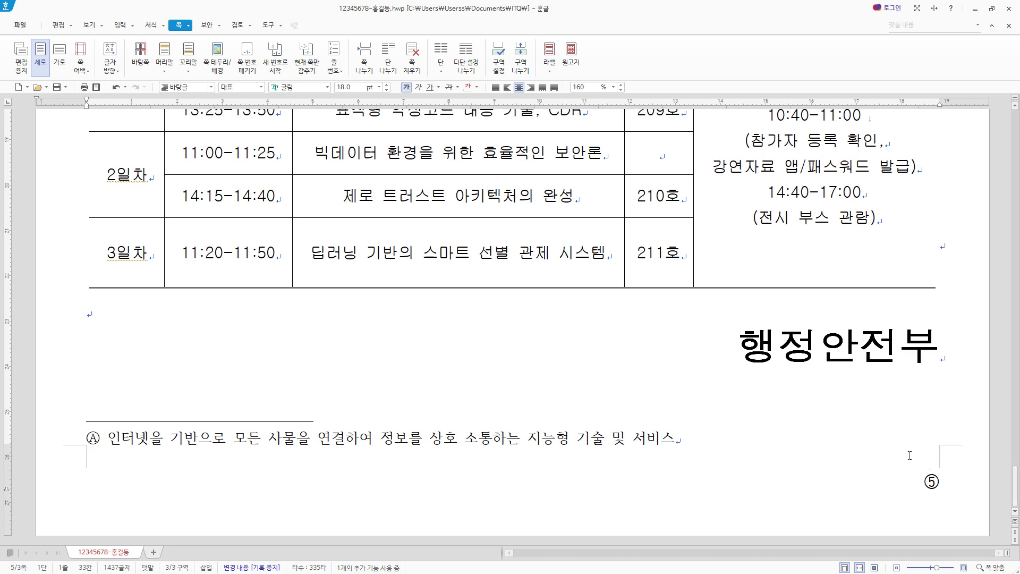
{"action": "left_click", "coordinate": [777, 314]}
{"action": "scroll", "coordinate": [749, 421], "scroll_direction": "up", "scroll_amount": 2}
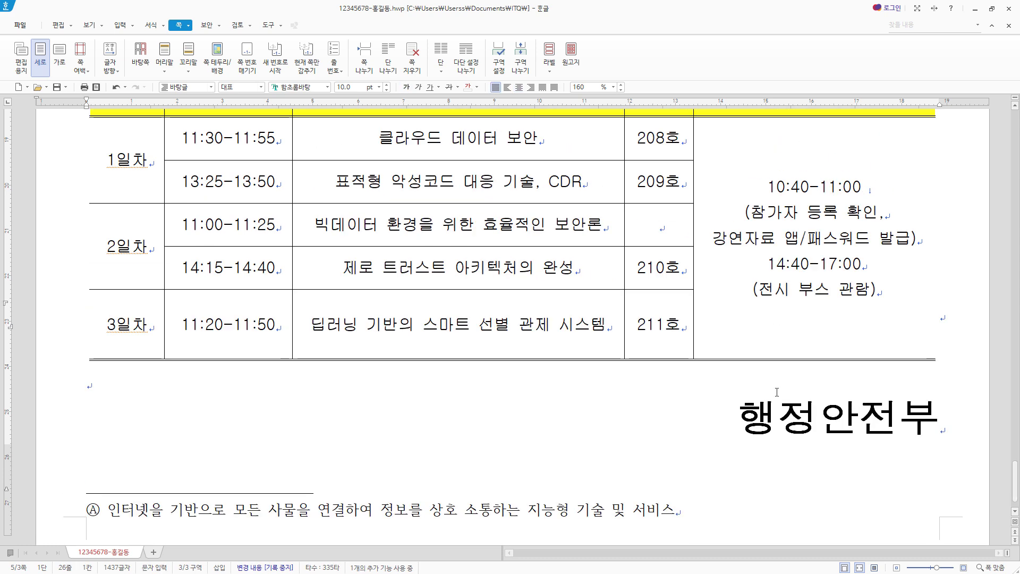
{"action": "left_click", "coordinate": [58, 87]}
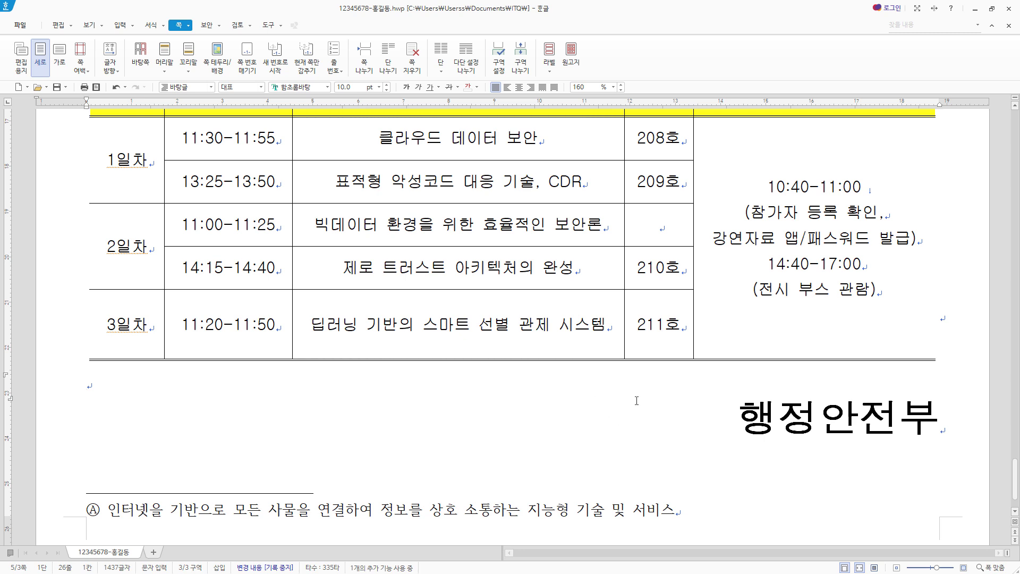
{"action": "left_click", "coordinate": [637, 401]}
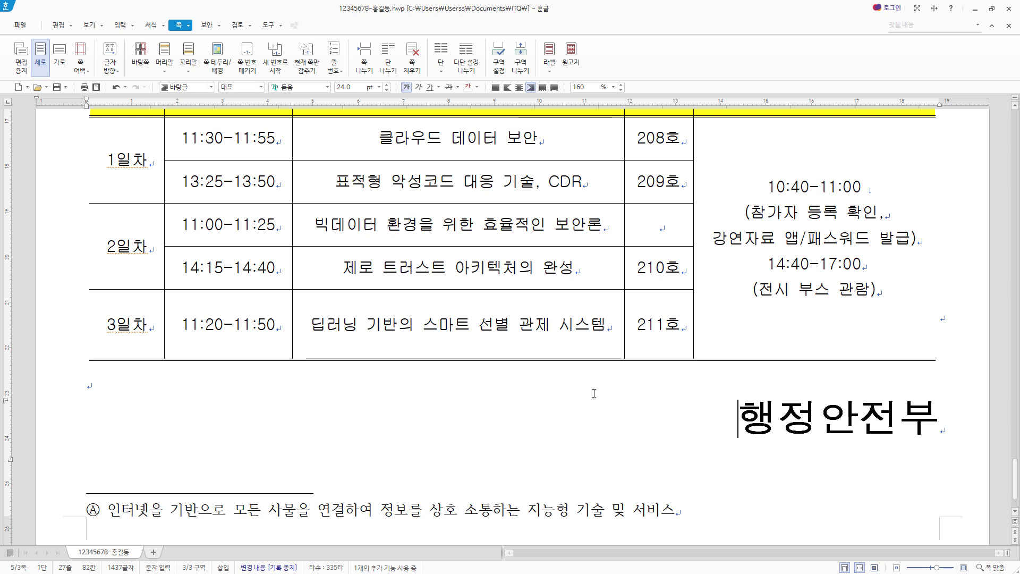
{"action": "left_click", "coordinate": [674, 384]}
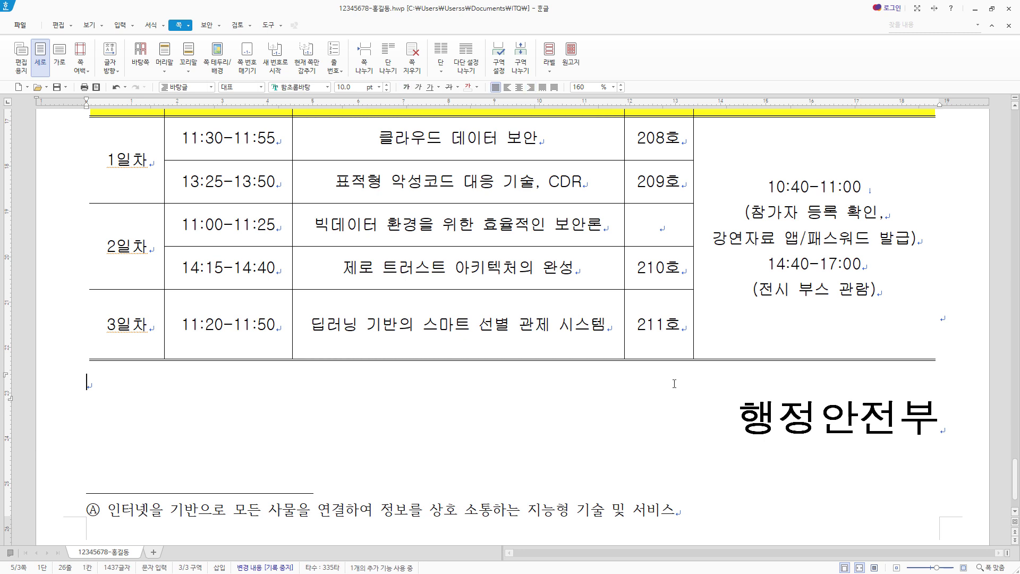